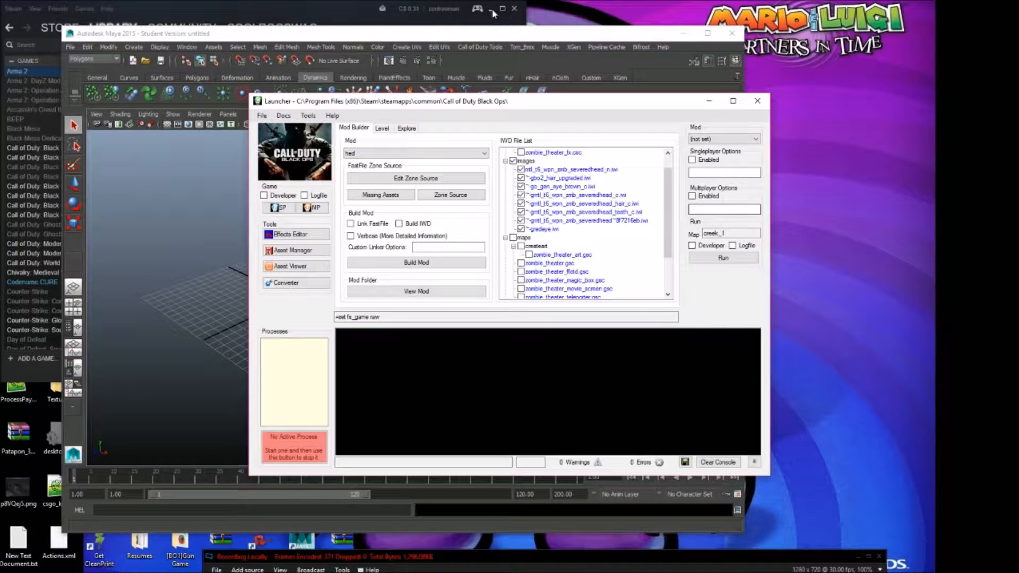
Step: Switch to the modding tools downloads page in Firefox and examine the Maya tanim plugins and Lime64 entries
click(520, 37)
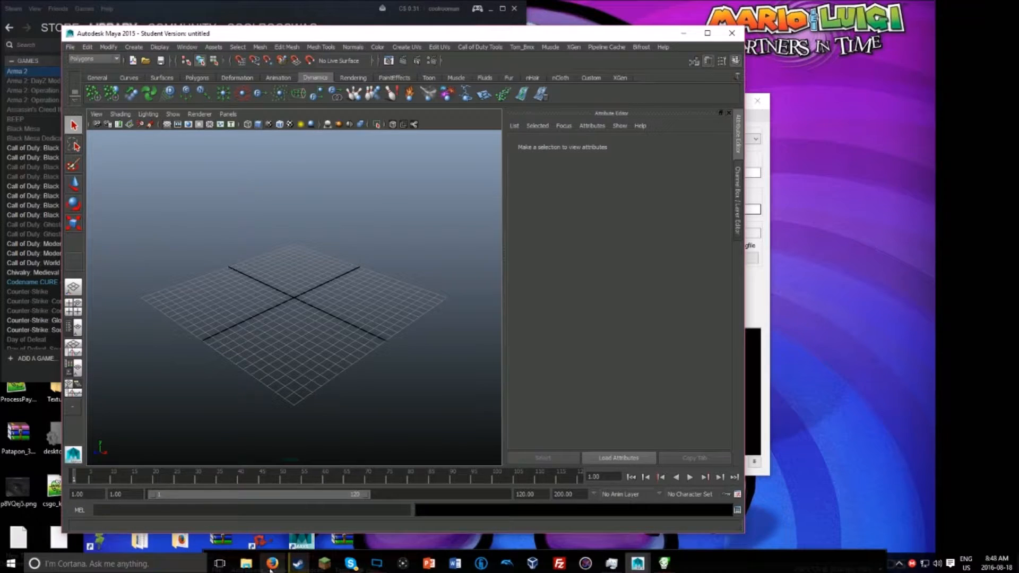
click(272, 565)
click(27, 5)
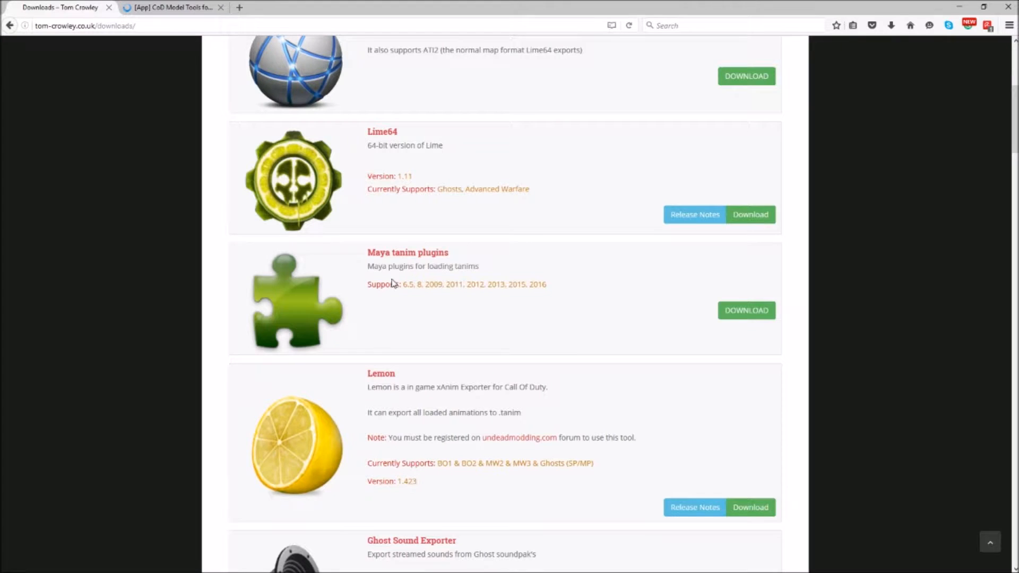
scroll(452, 283, up, 3)
drag(450, 435, 353, 434)
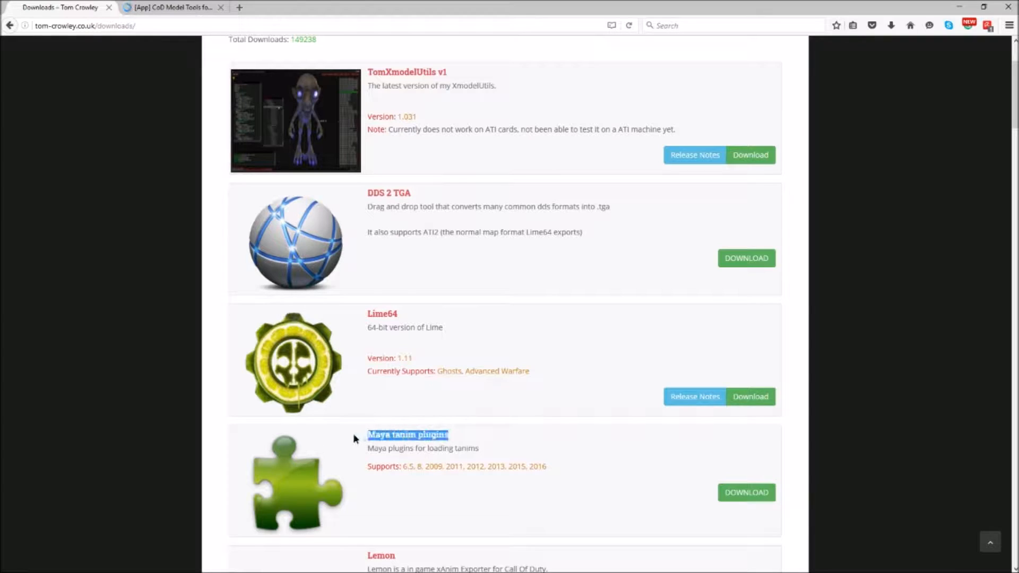
click(454, 369)
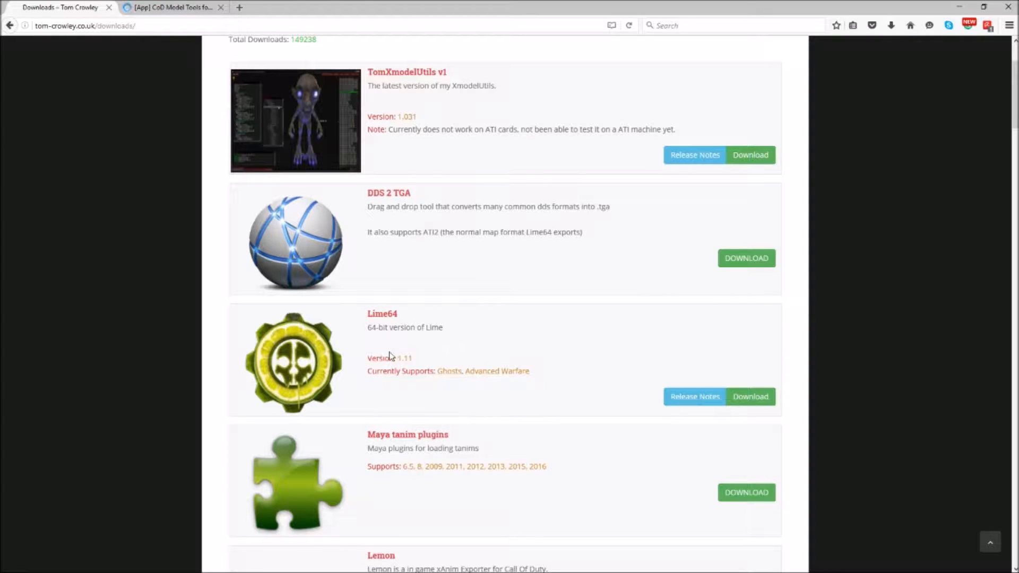
drag(392, 314, 366, 315)
scroll(428, 394, down, 7)
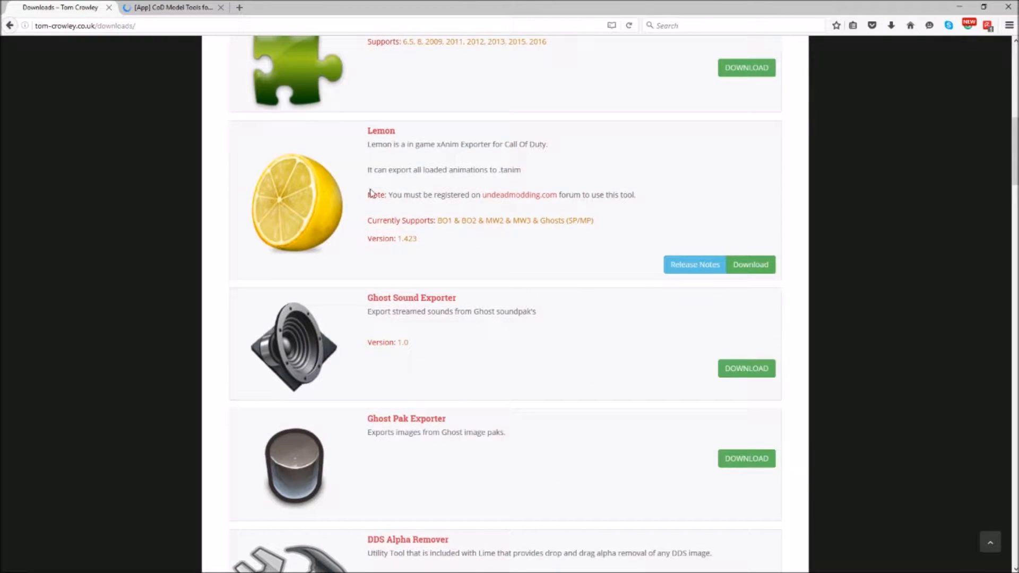
scroll(521, 152, up, 6)
scroll(416, 183, down, 4)
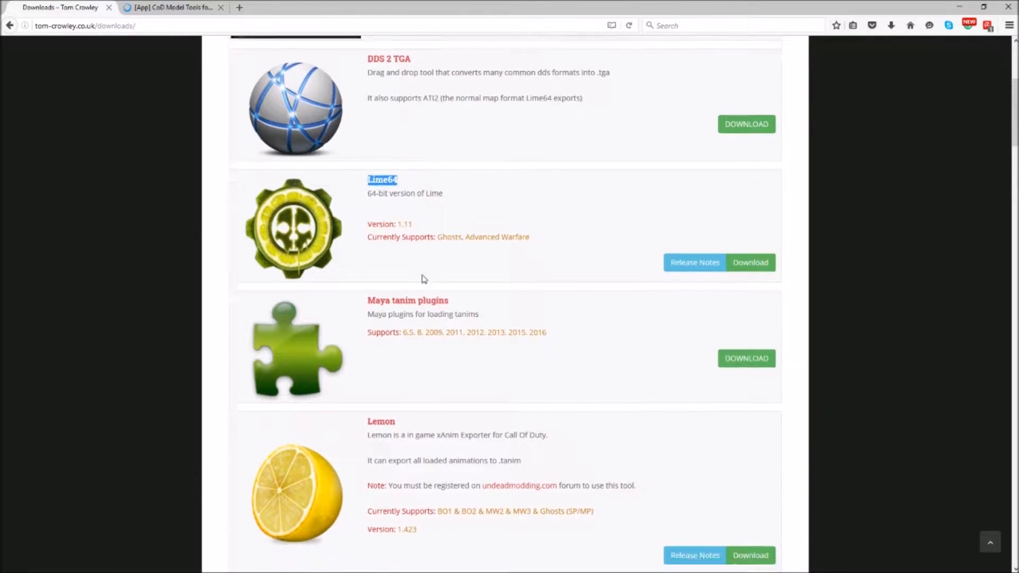
Step: Examine the Lemon animation exporter entry and find the Lime model exporter entry further down the downloads page
drag(396, 251, 347, 256)
scroll(409, 244, up, 4)
scroll(460, 332, down, 4)
drag(414, 267, 371, 255)
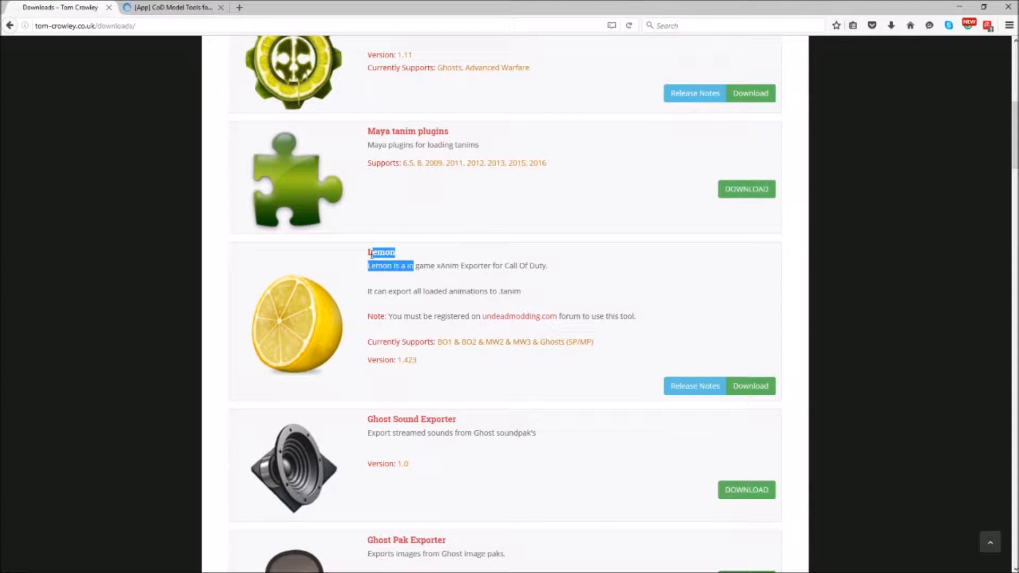
click(427, 344)
scroll(397, 264, down, 16)
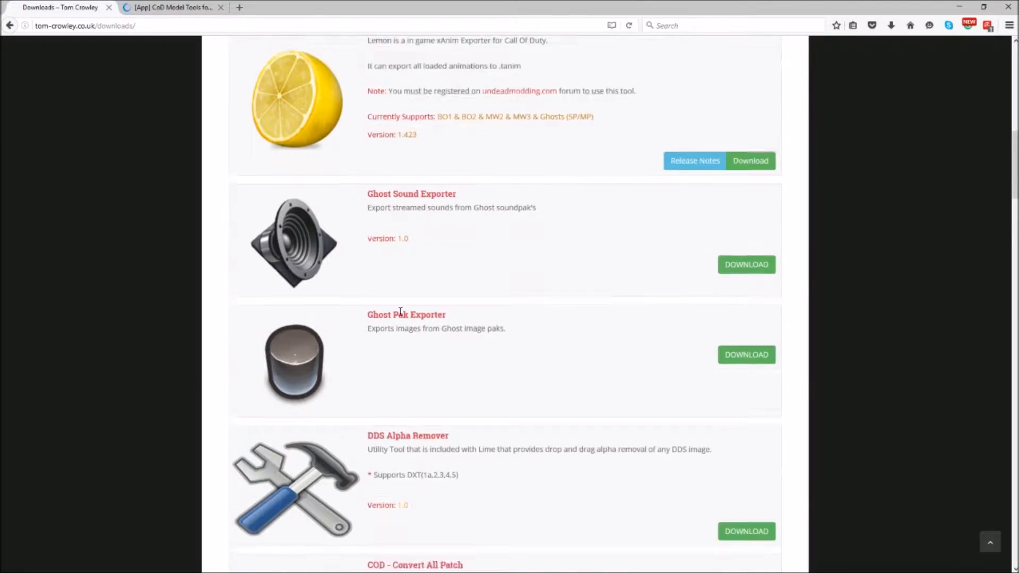
scroll(416, 346, up, 6)
scroll(406, 318, down, 6)
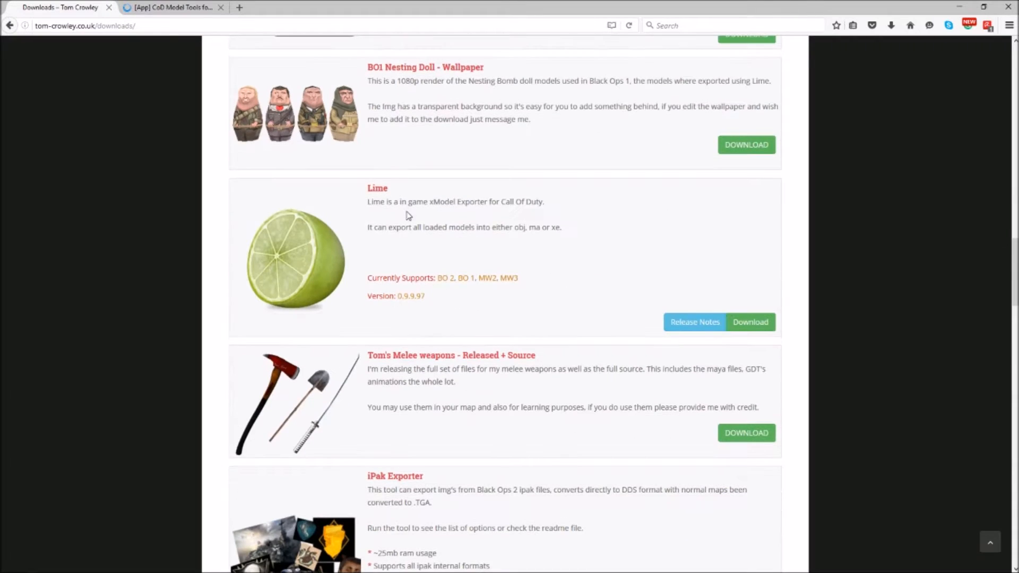
drag(373, 186, 370, 188)
click(375, 186)
Step: Return to the Maya tanim plugins and Lemon entries and review the tools needed for animations
scroll(393, 264, up, 15)
scroll(397, 141, up, 1)
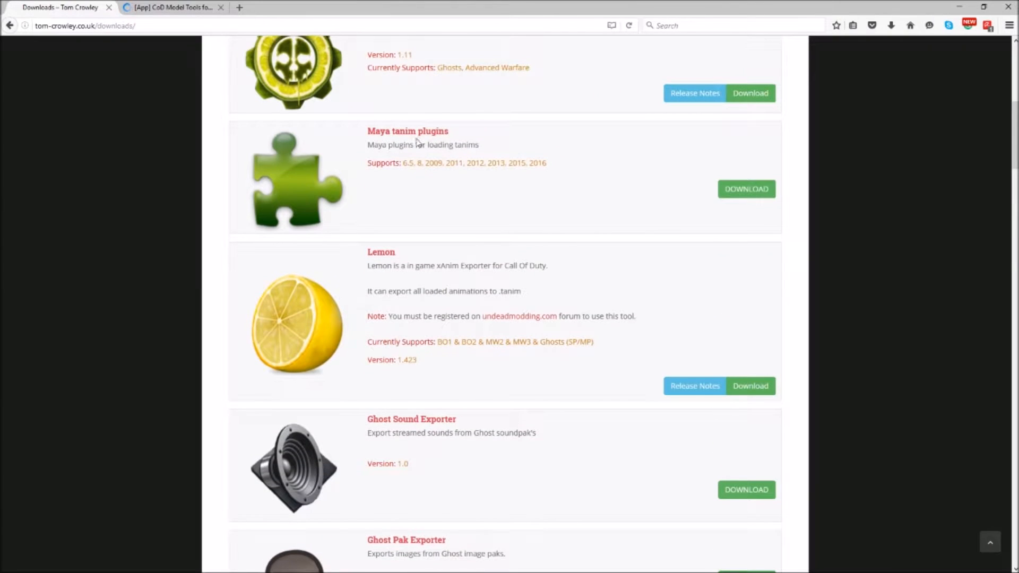
drag(451, 137, 365, 136)
drag(382, 271, 366, 251)
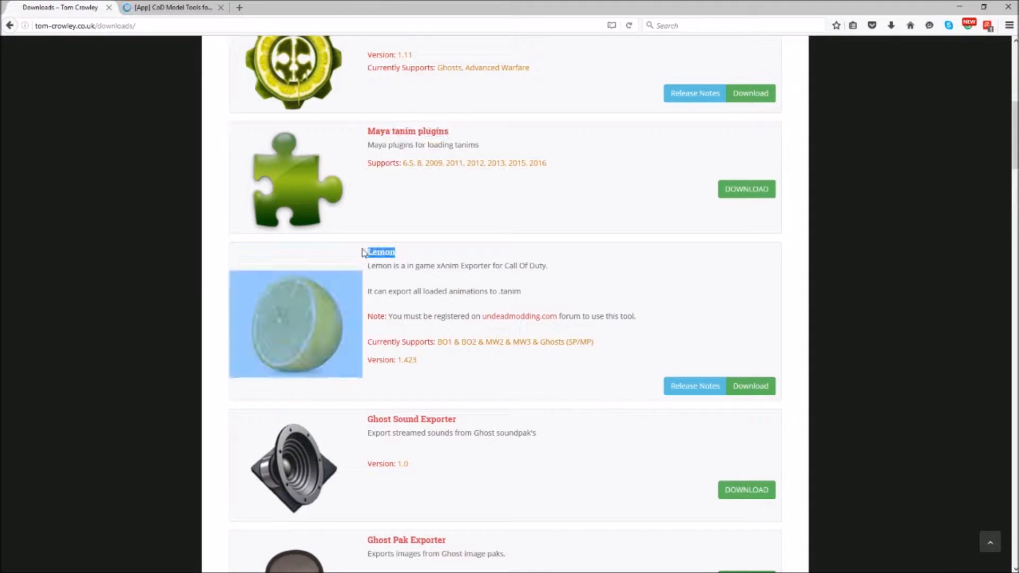
scroll(400, 257, up, 5)
scroll(457, 382, down, 2)
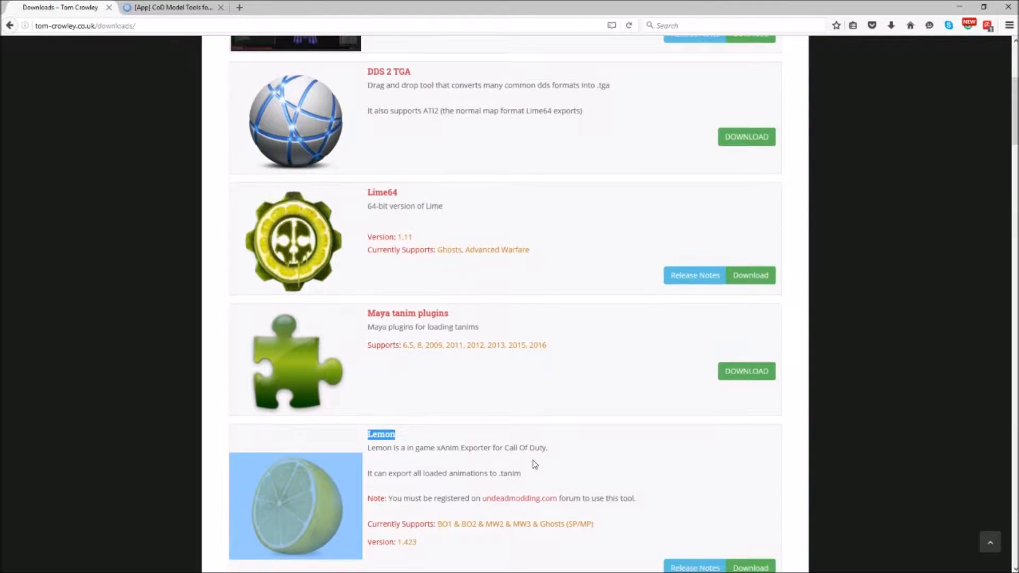
click(578, 374)
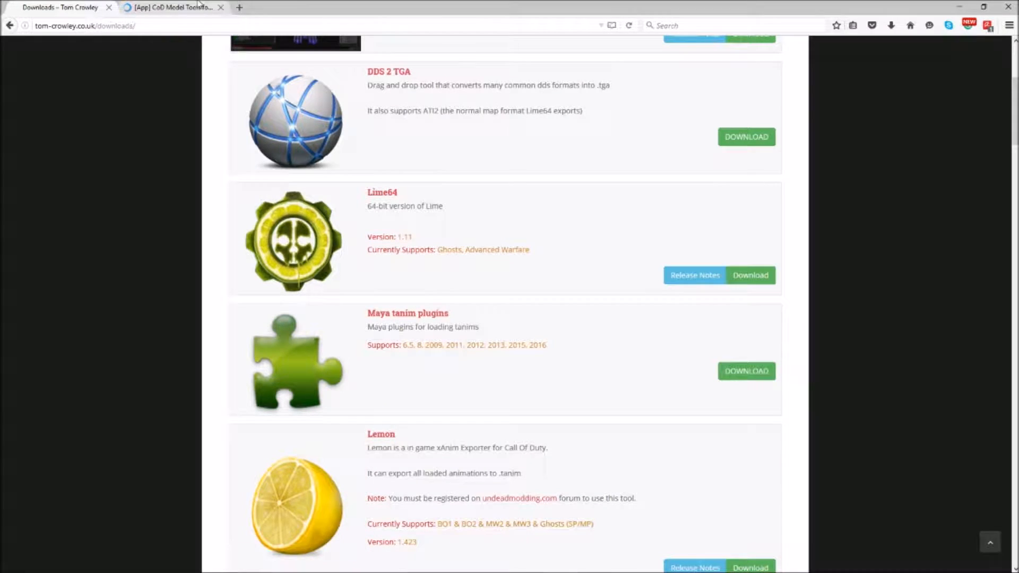
Step: Read the red update note under version 1.5.1 in the CoD Model Tools for Maya 2012+ forum topic, then minimize the browser
click(169, 7)
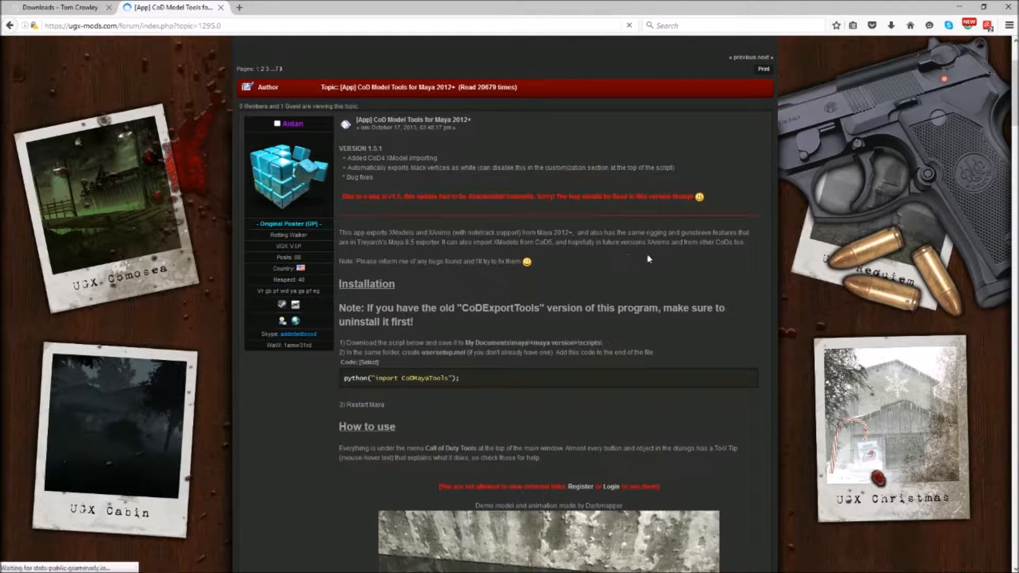
drag(705, 197, 334, 193)
click(494, 261)
click(963, 5)
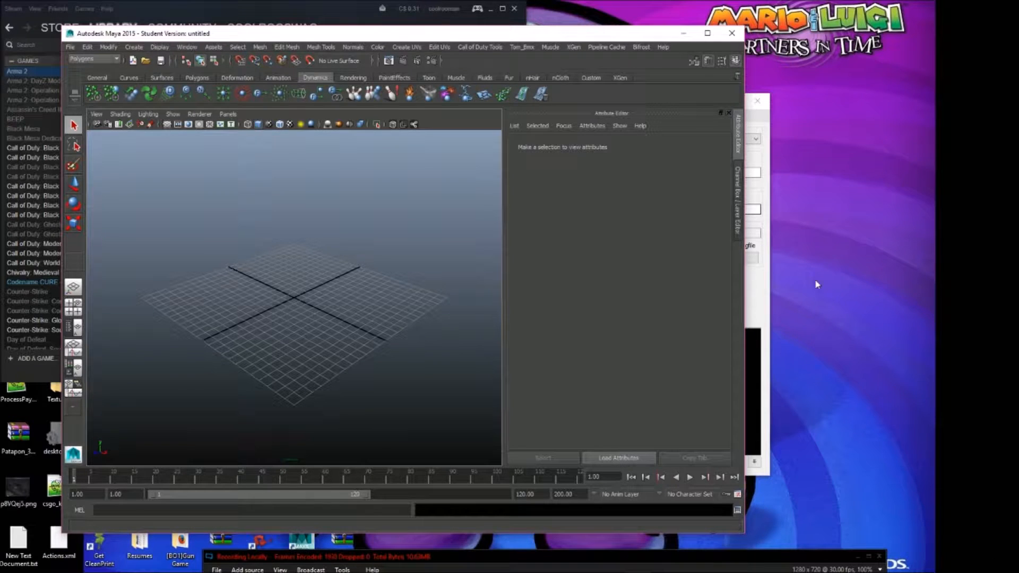
Step: Switch to the Steam library and launch Call of Duty: Black Ops
mouse_move(315, 553)
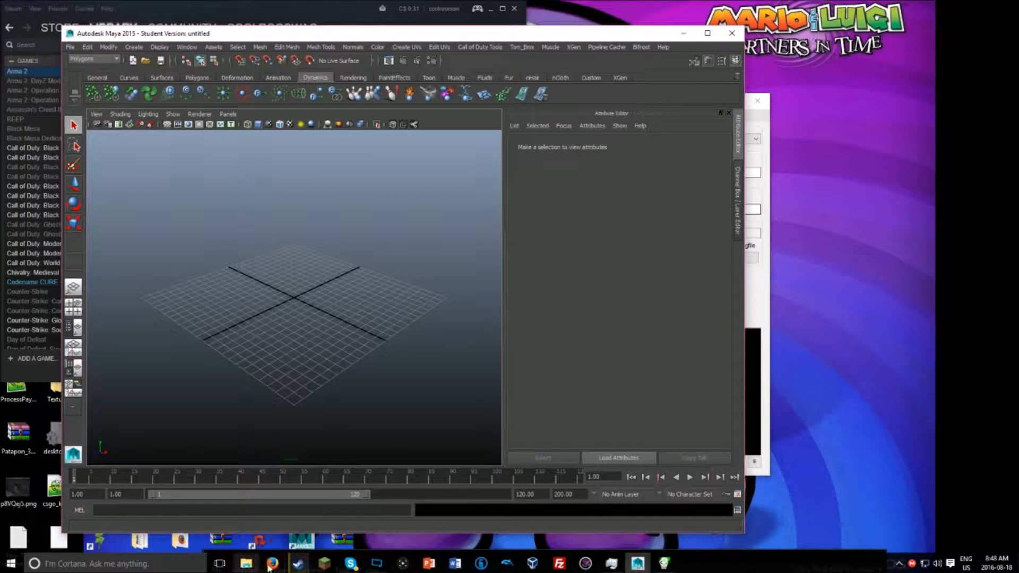
click(270, 510)
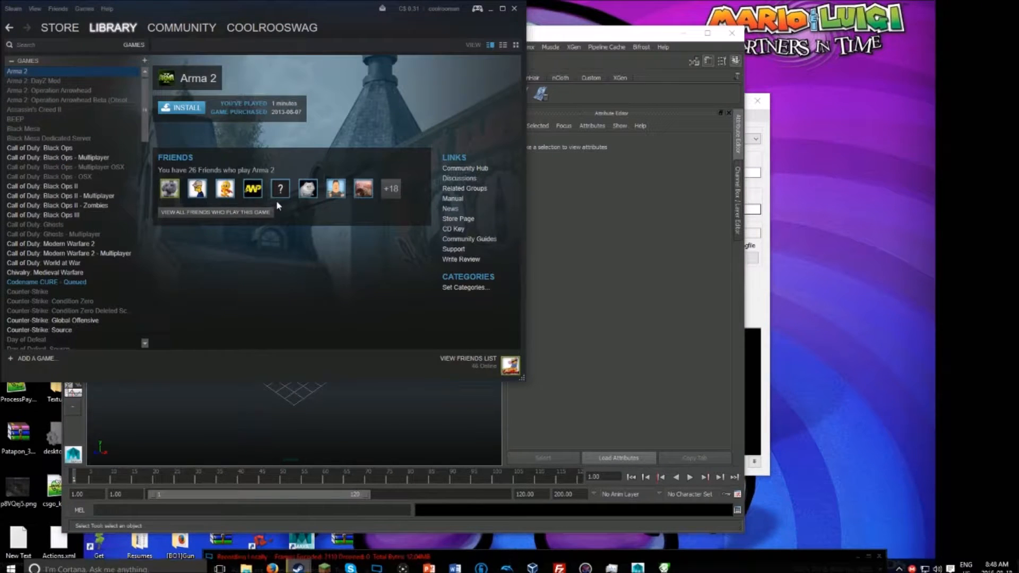
click(88, 149)
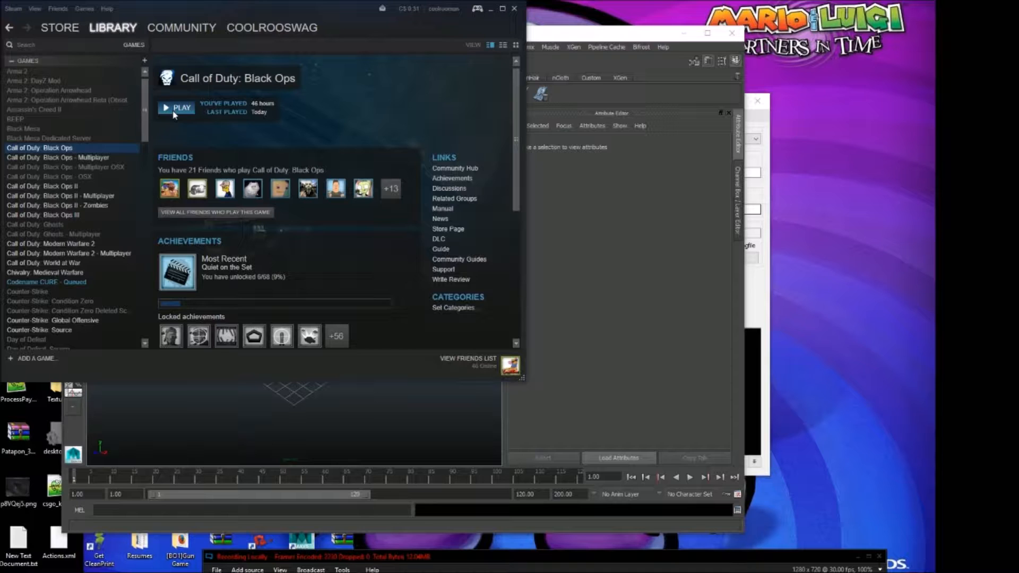
click(174, 113)
click(99, 187)
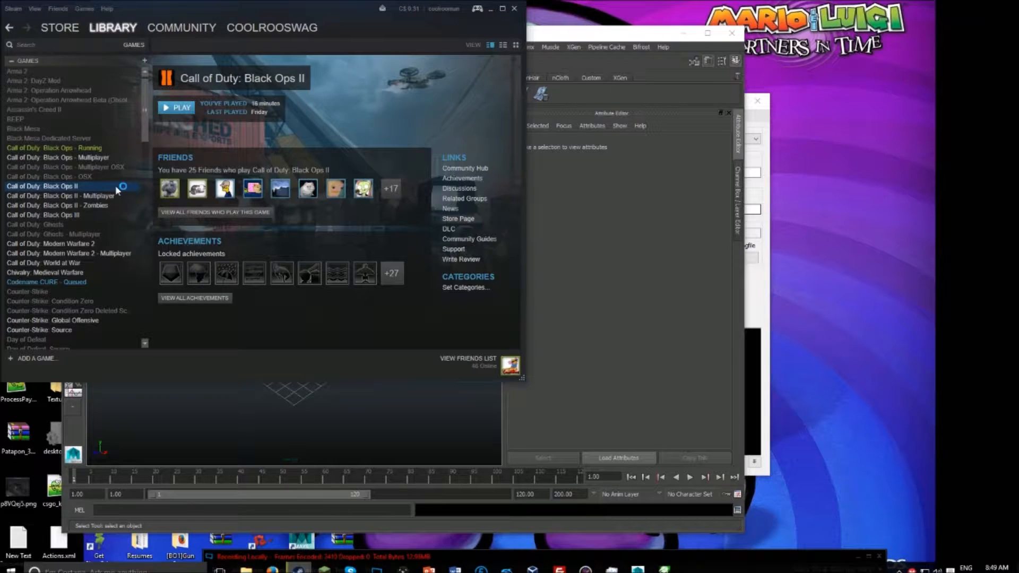
click(115, 207)
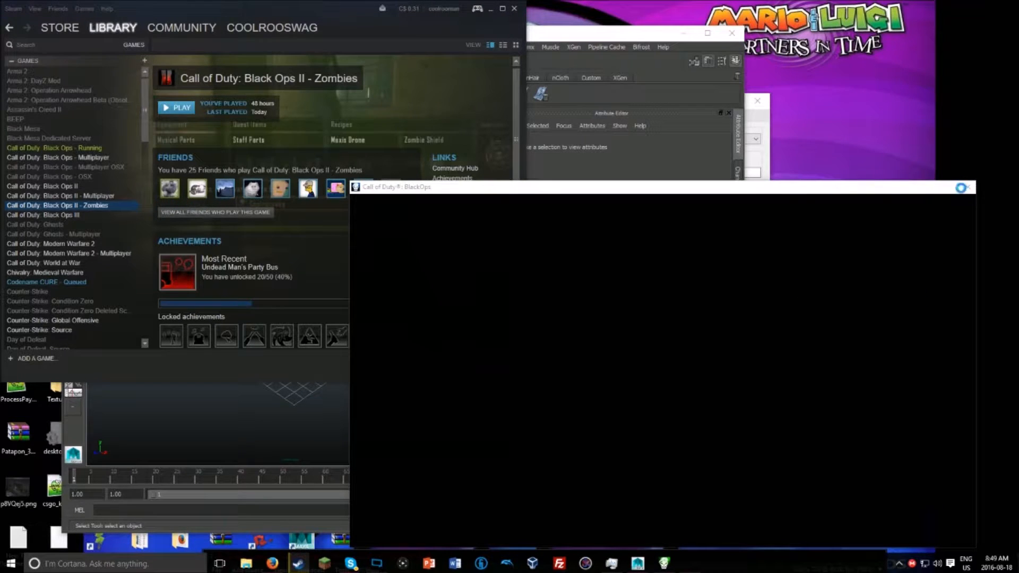
Step: Open Task Manager and end the BlackOps.exe task
key(ctrl+shift+Escape)
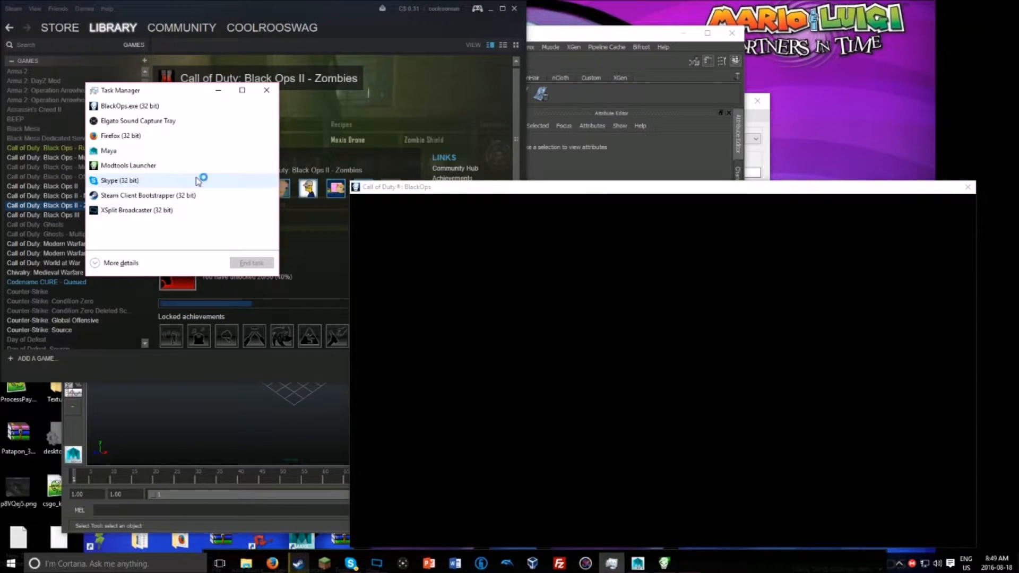
click(170, 106)
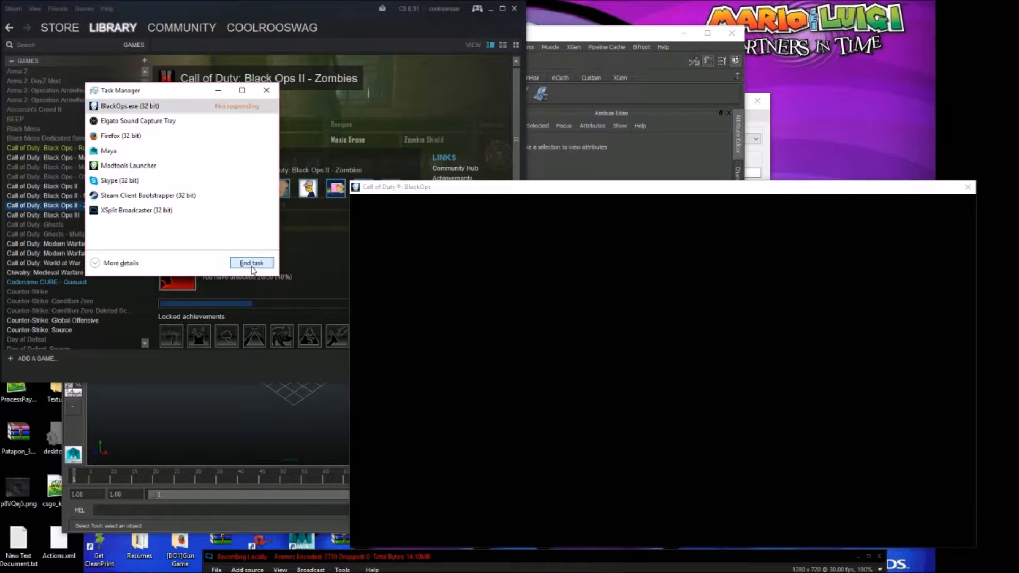
click(251, 263)
click(297, 257)
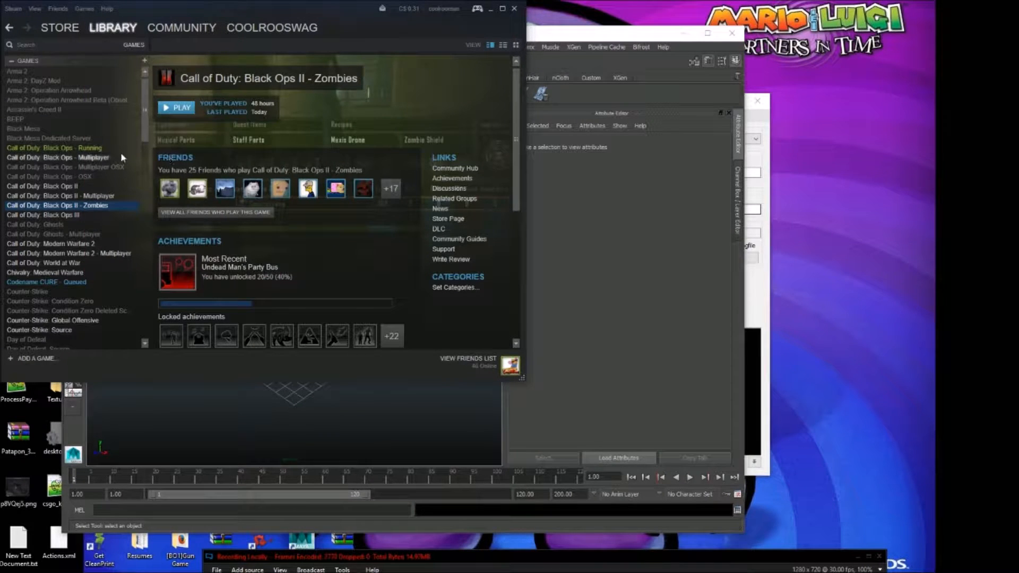
Step: Select Call of Duty: Black Ops II - Zombies in the Steam library and launch it
click(90, 148)
click(99, 197)
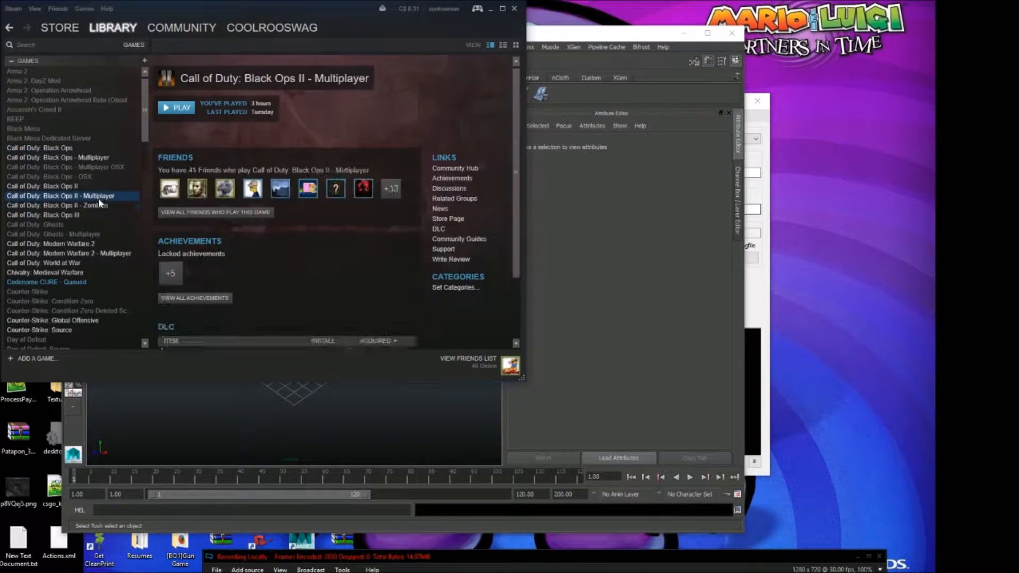
click(99, 204)
click(171, 109)
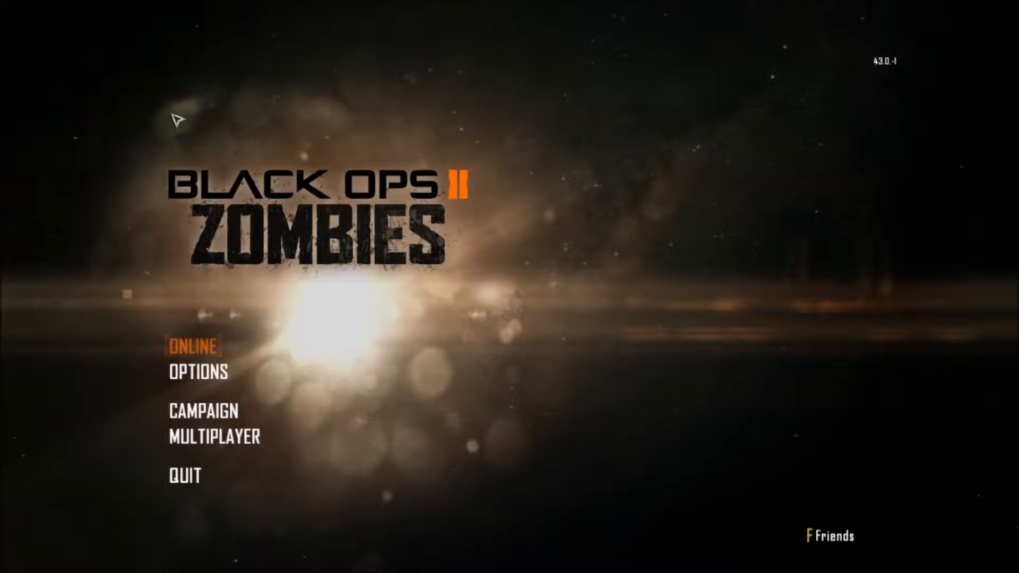
Step: Go online in Zombies and start a custom game on the Origins map, Excavation Site 64, with Easy difficulty
key(Return)
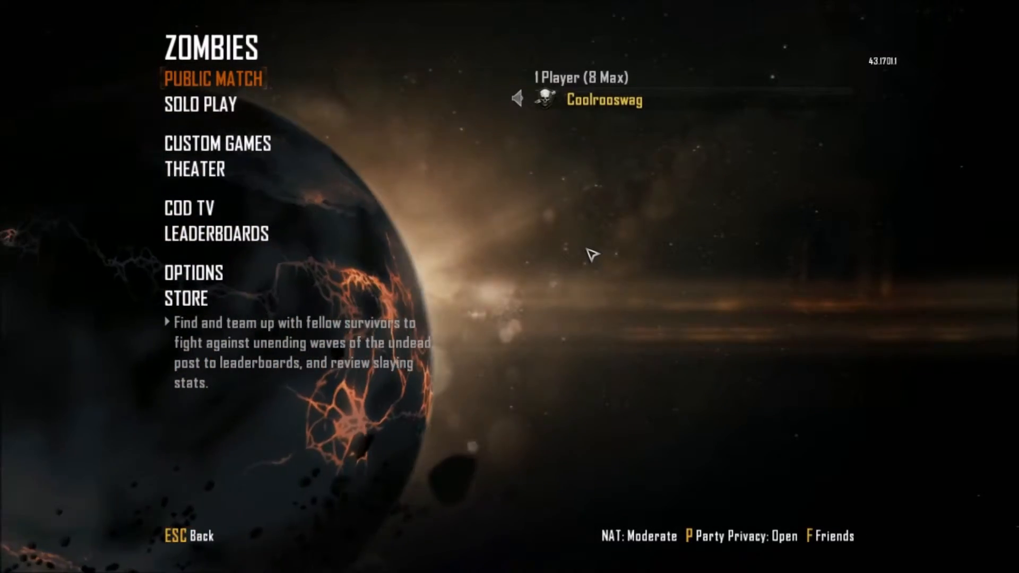
click(197, 168)
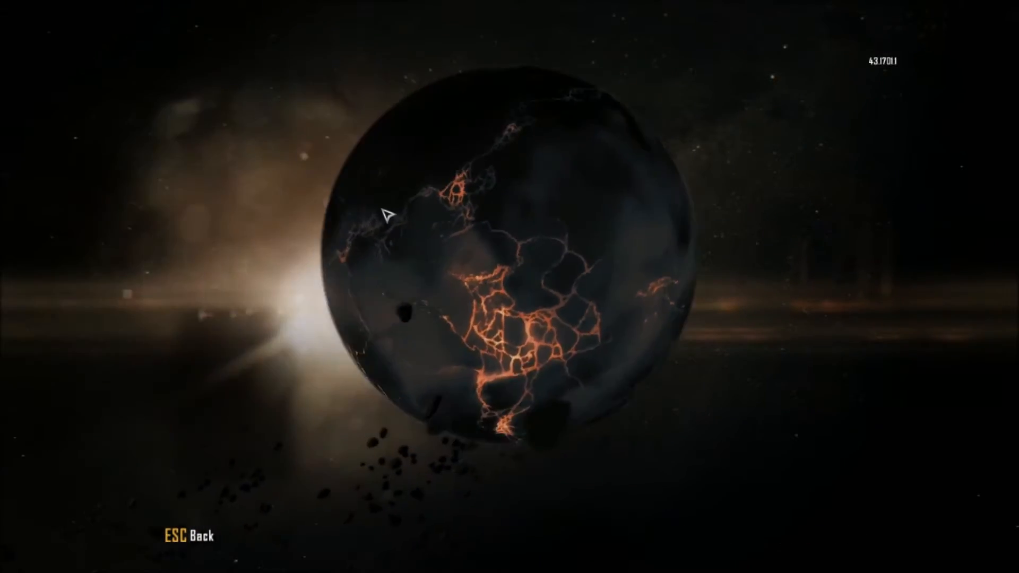
click(512, 254)
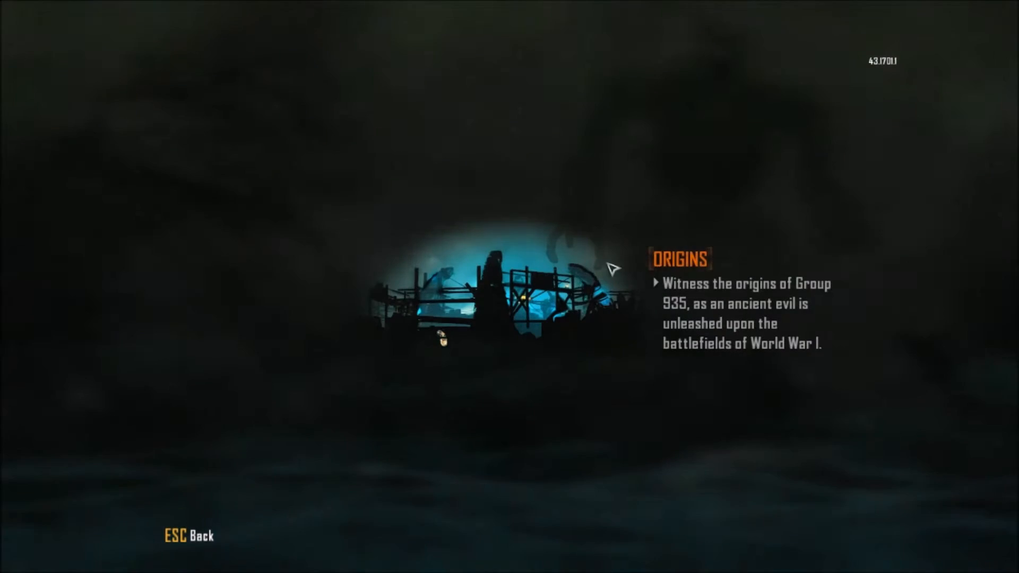
click(553, 268)
click(400, 159)
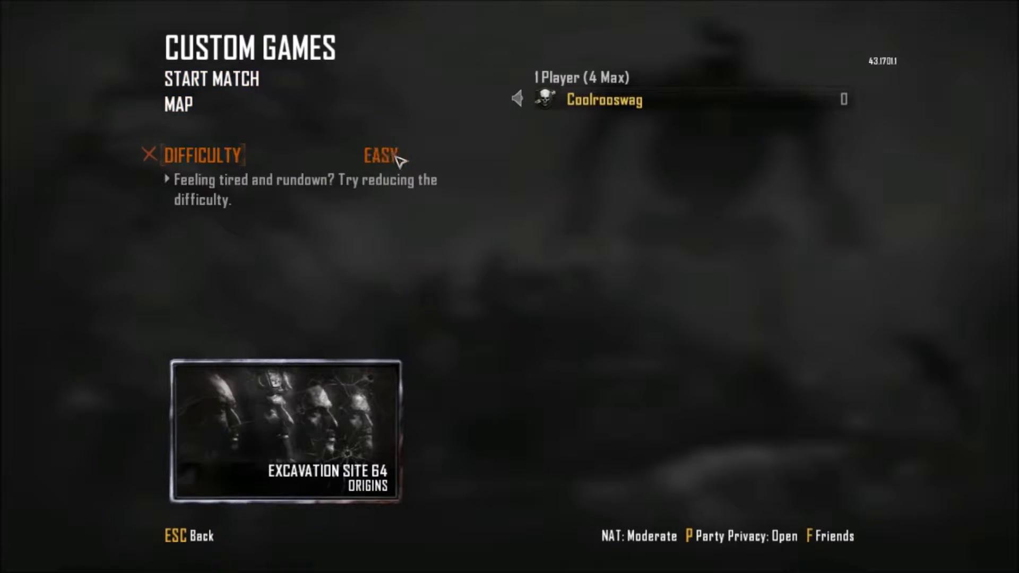
click(246, 80)
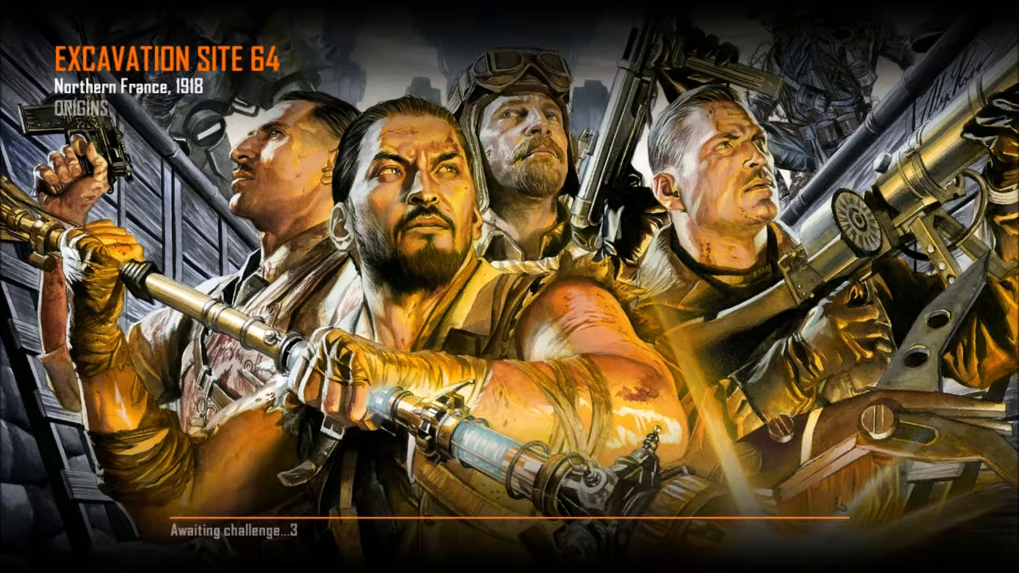
Step: Switch out of the game, browse to the Lime folder inside Modding Stuff on the desktop, and run Lime.exe
key(alt+Tab)
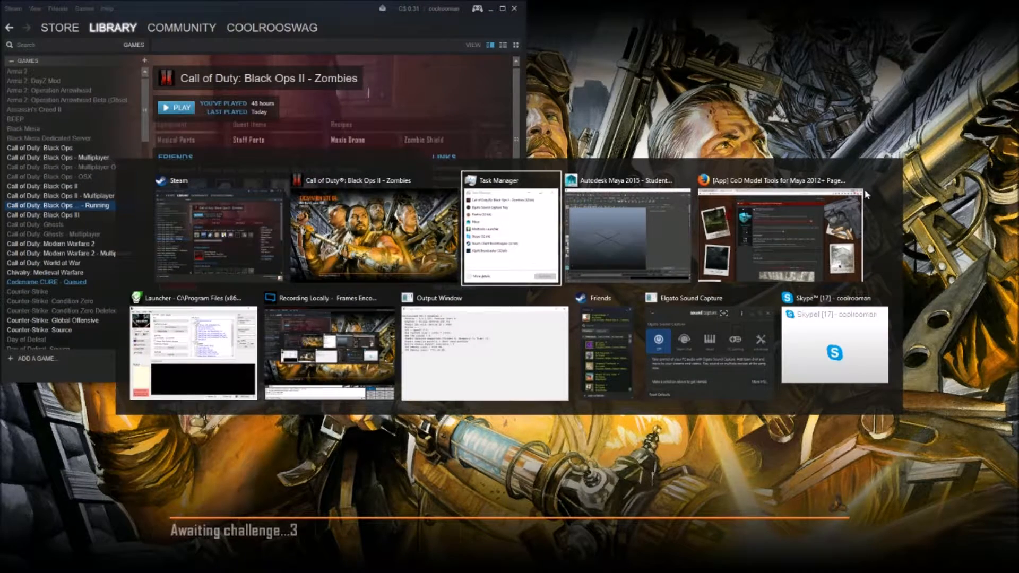
click(509, 233)
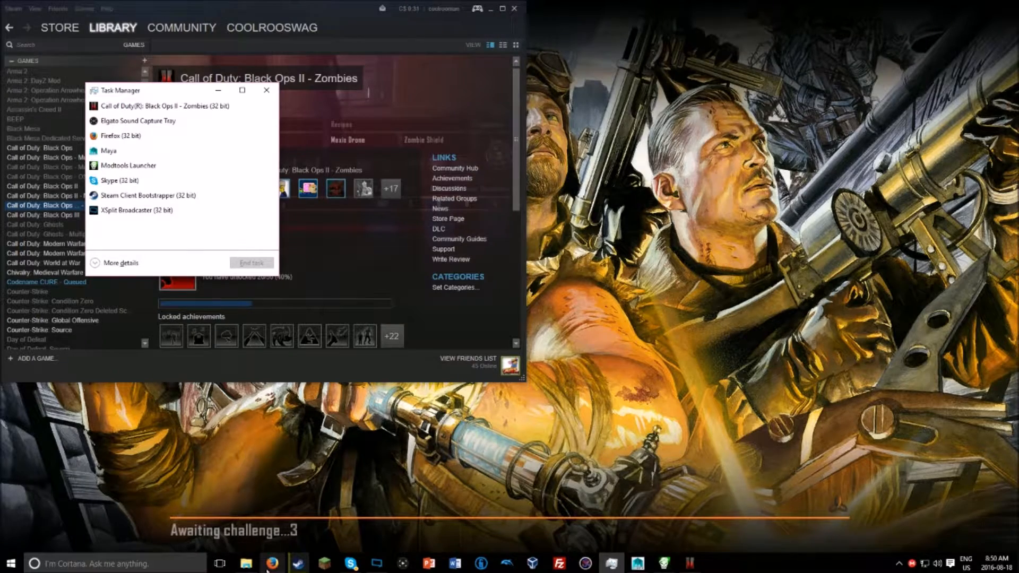
click(246, 564)
click(529, 72)
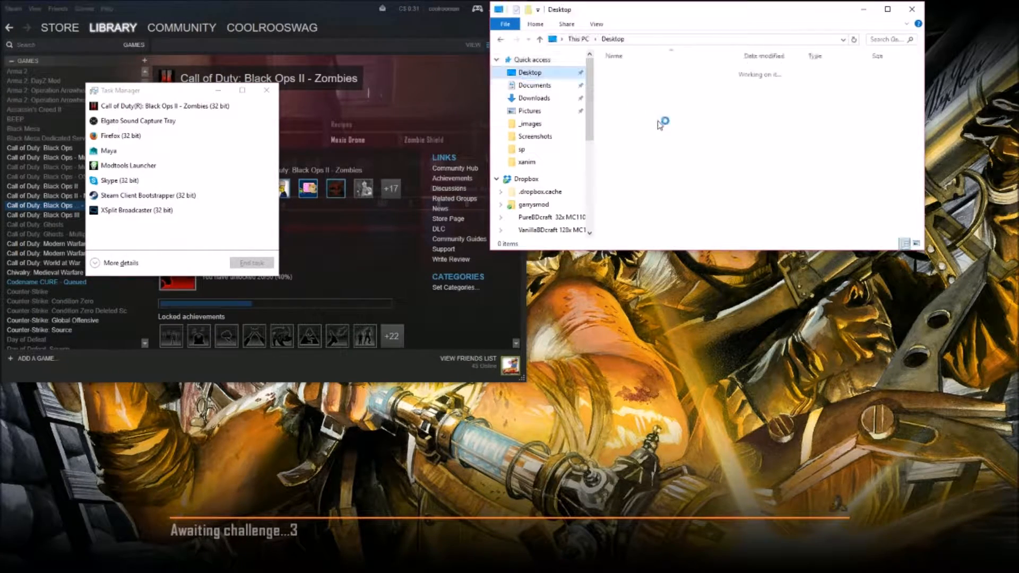
double_click(632, 183)
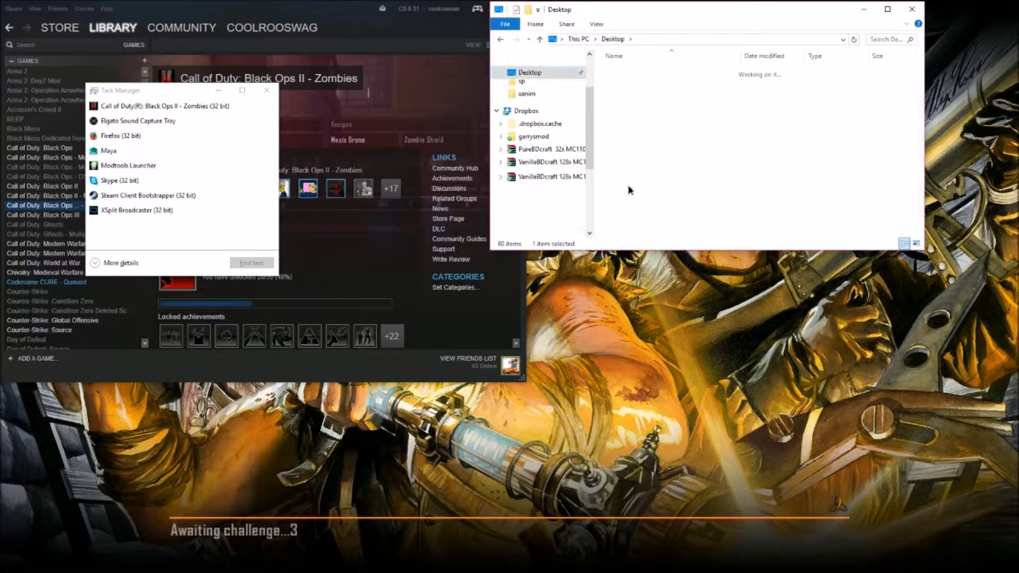
double_click(651, 139)
double_click(624, 161)
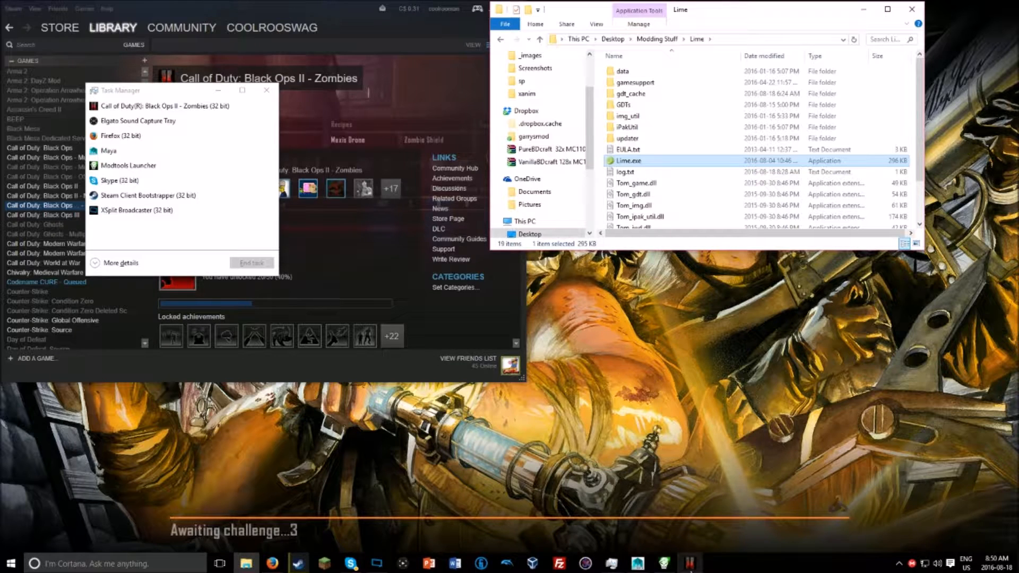
Step: Expand Task Manager to its detailed view and look through the running apps, background processes and Windows processes
click(611, 564)
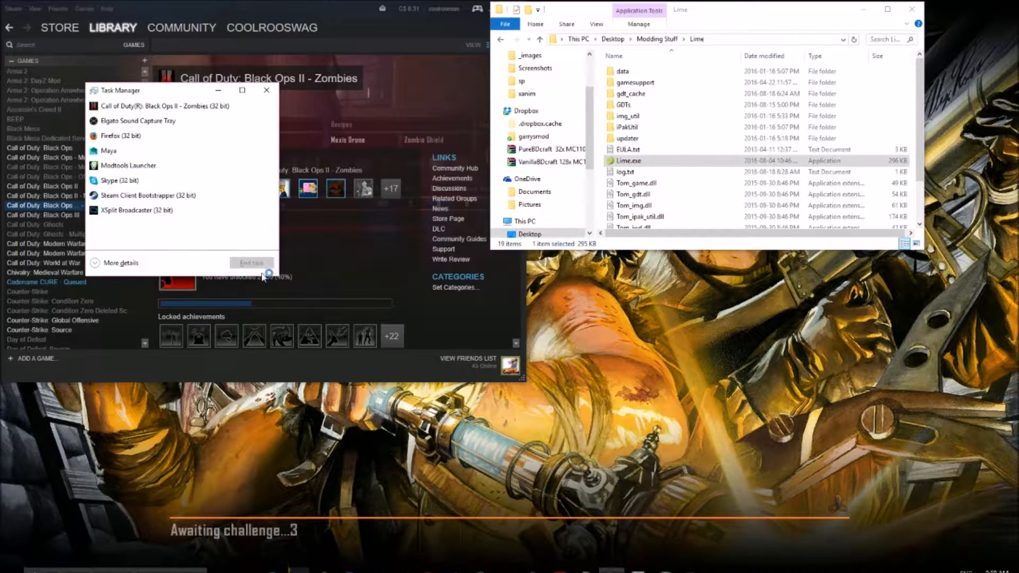
click(127, 262)
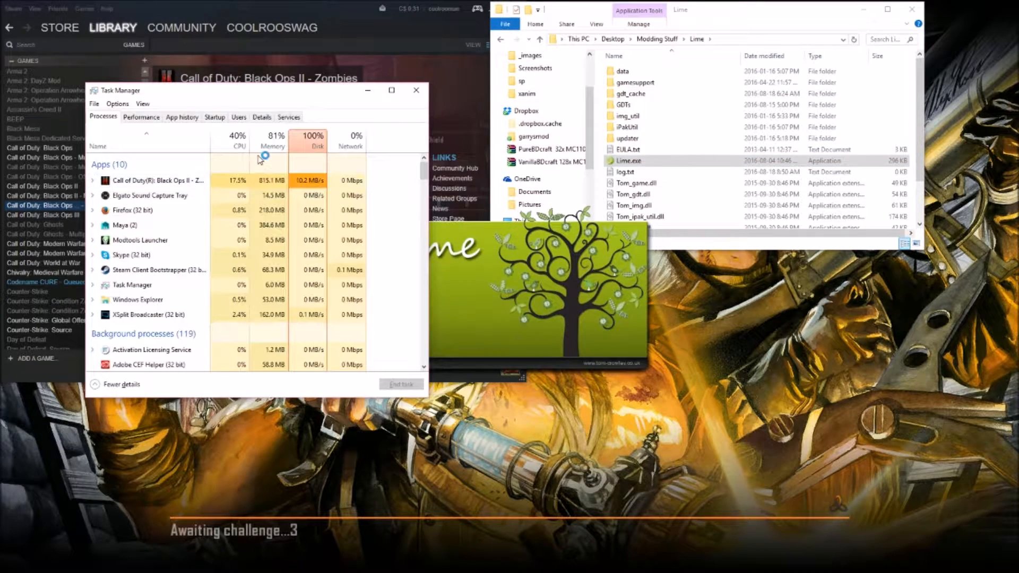
click(309, 183)
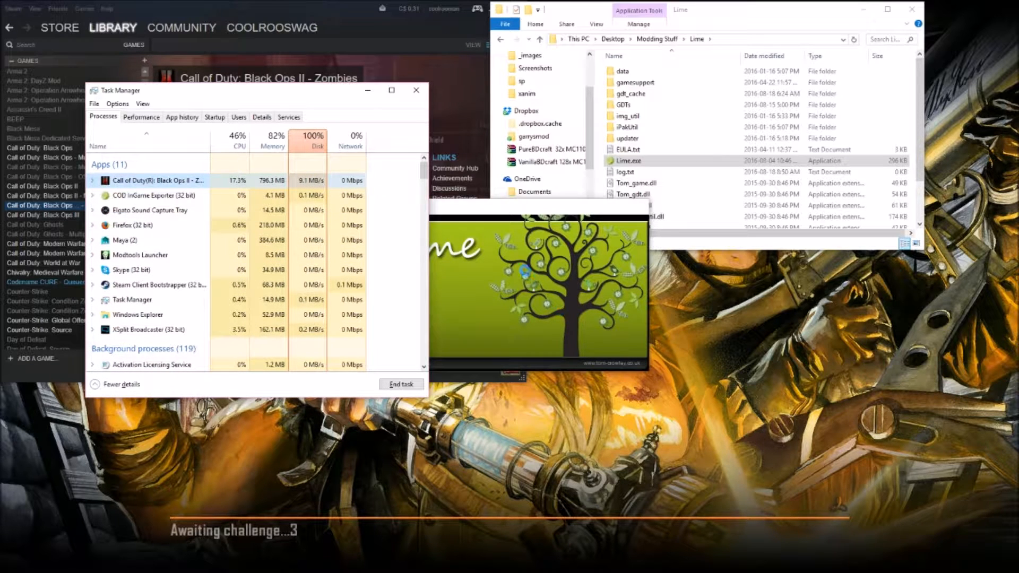
scroll(313, 319, down, 9)
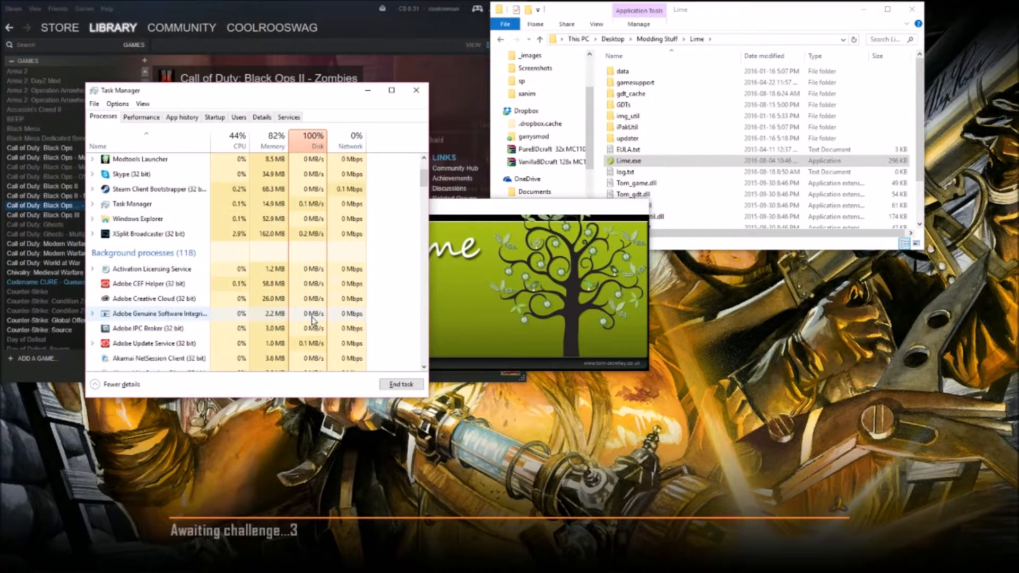
scroll(314, 320, down, 15)
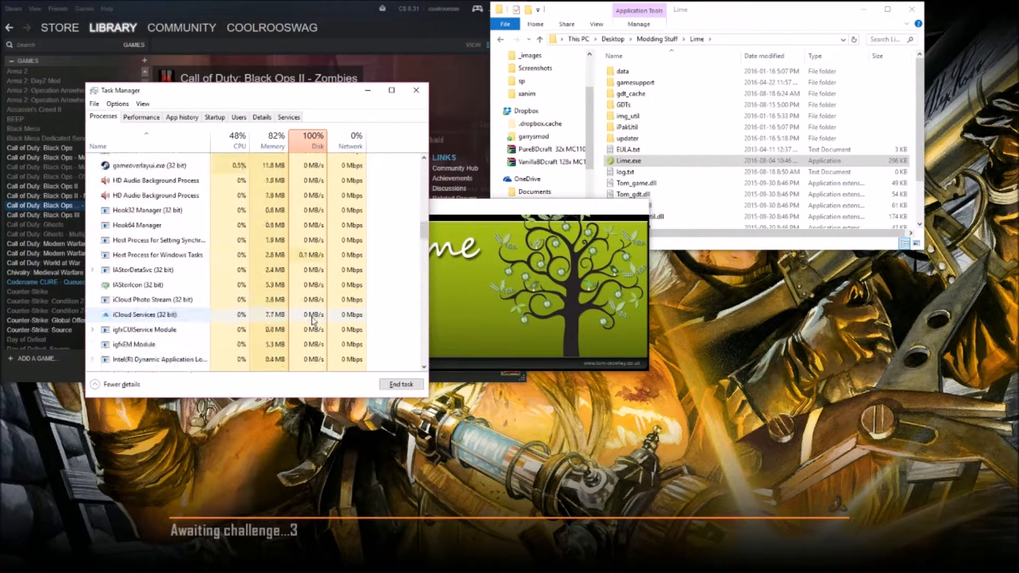
scroll(313, 320, down, 15)
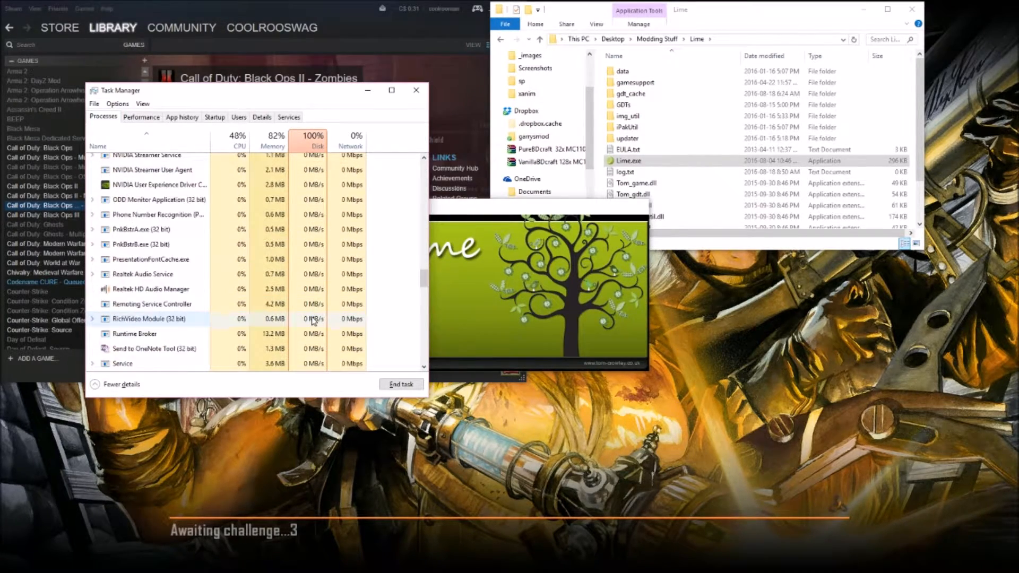
scroll(314, 319, down, 15)
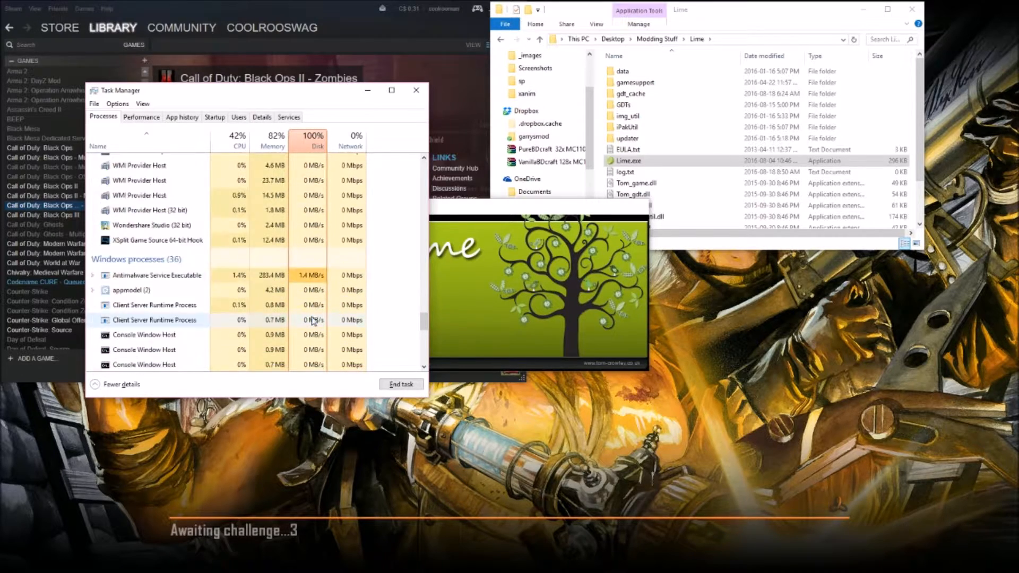
scroll(313, 320, down, 15)
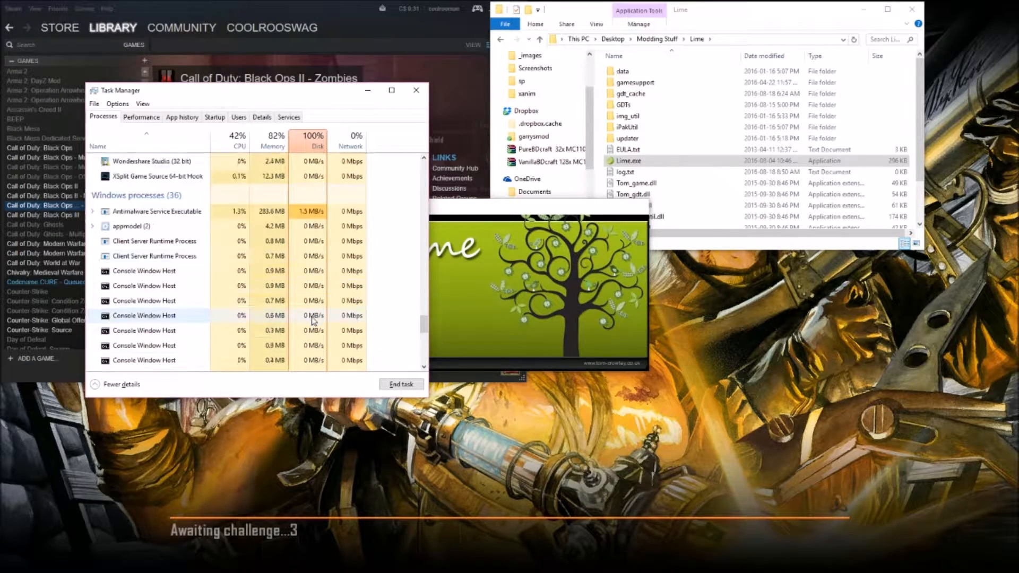
scroll(313, 318, down, 5)
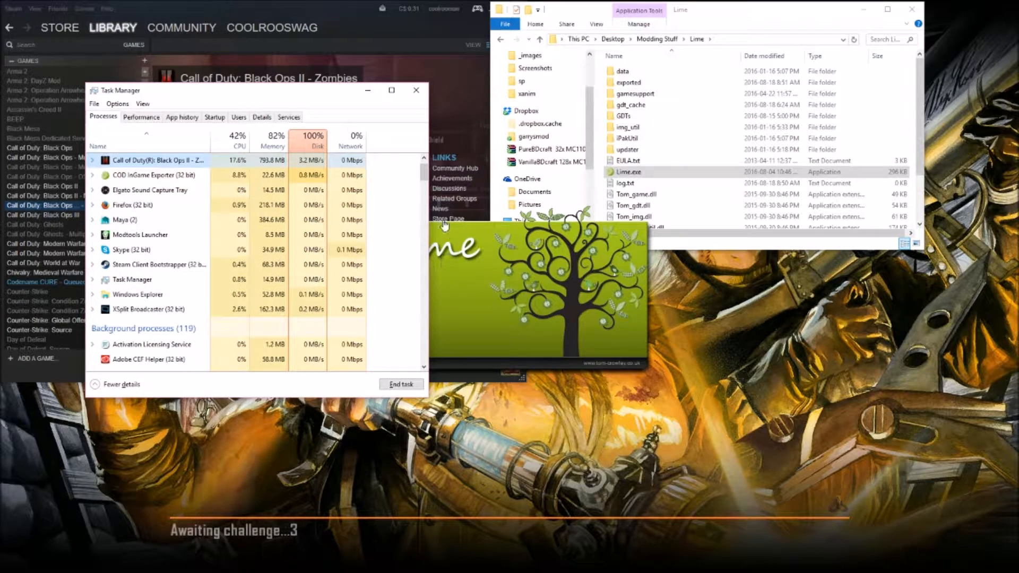
scroll(324, 206, up, 1)
Step: List the game's models in Lime and search for "perk", advancing through the matches to t6_wpn_zmb_perk_bottle_jugg_view
click(561, 272)
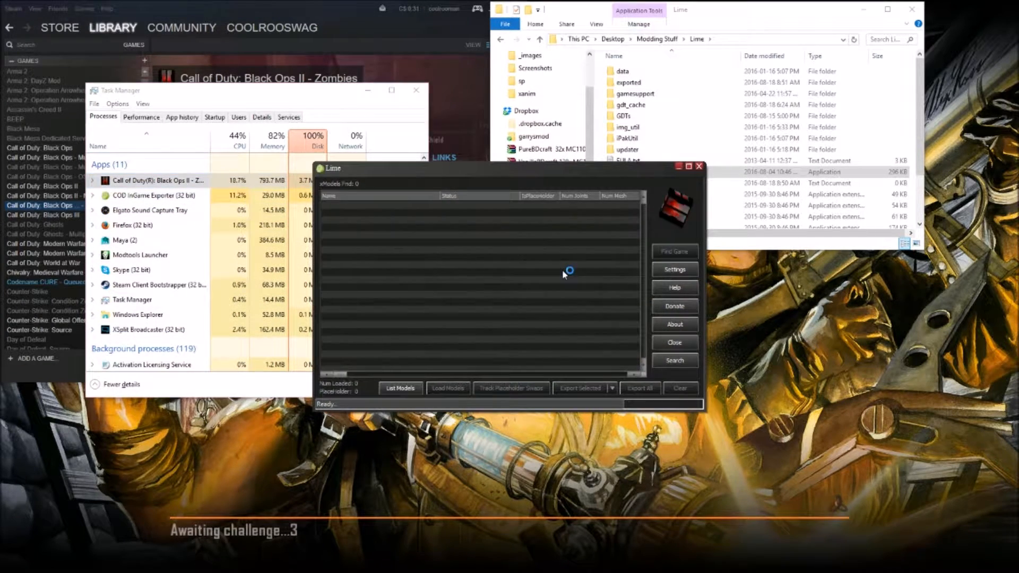
click(399, 388)
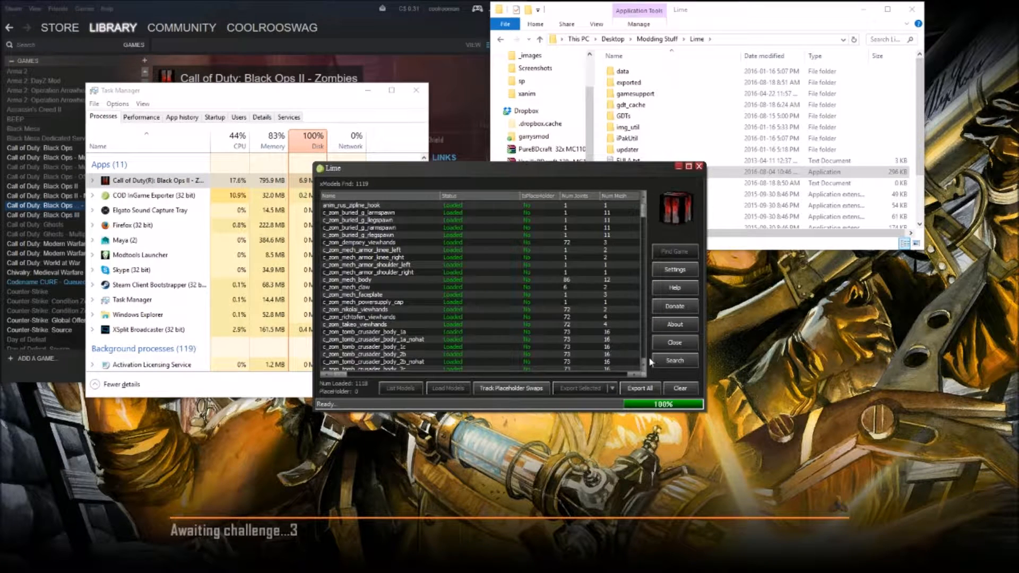
click(679, 362)
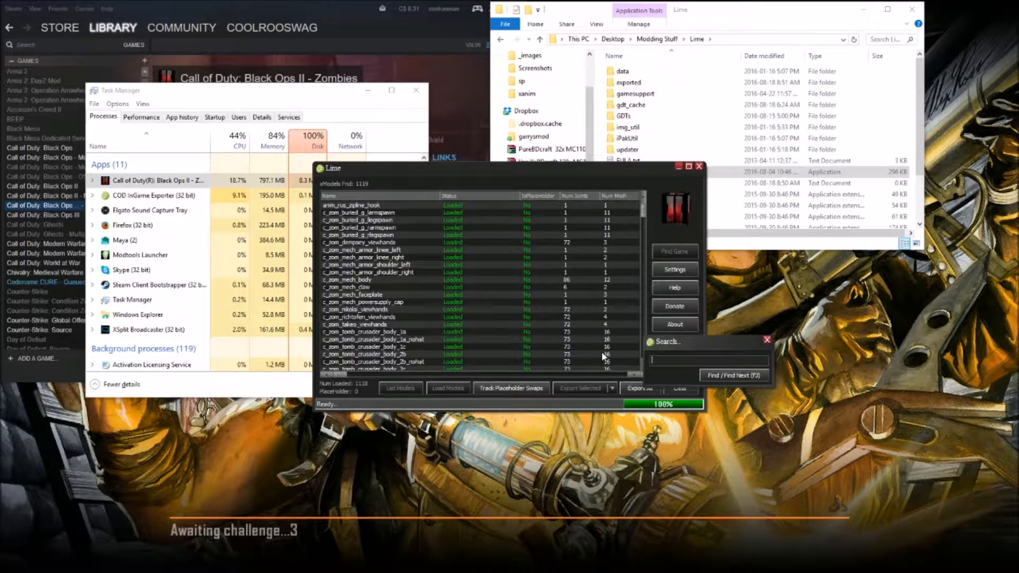
text(perk)
key(Return)
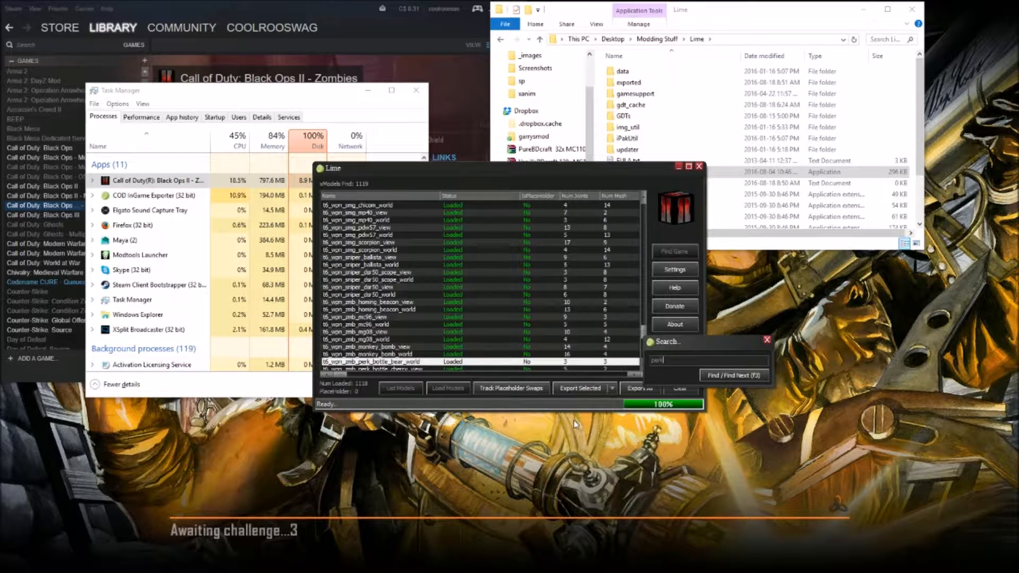
key(Return)
key(Return)
key(F3)
key(F3)
key(F3)
key(F3)
key(F3)
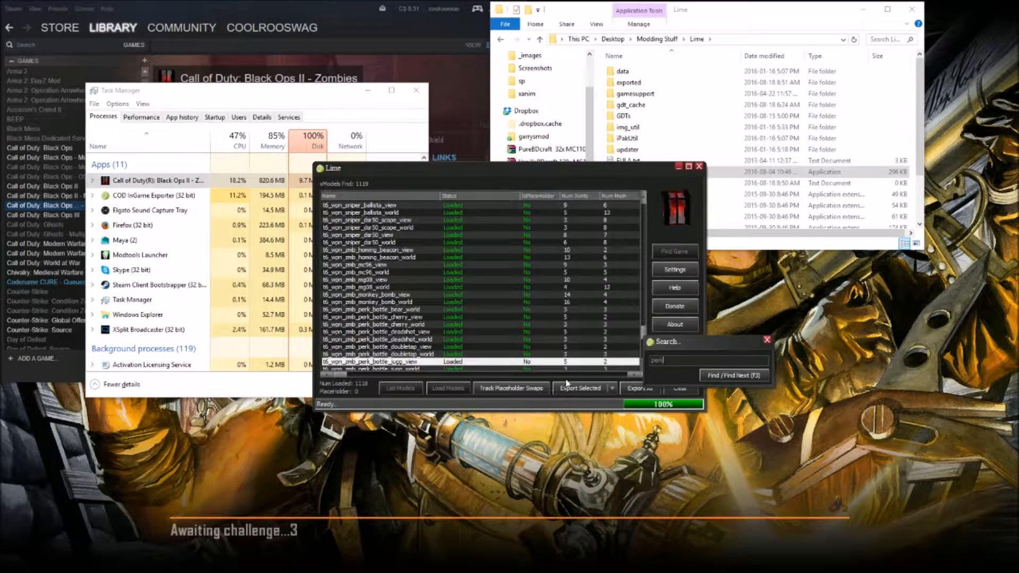
Step: Export the t6_wpn_zmb_perk_bottle_jugg_view and t6_wpn_zmb_perk_bottle_jugg_world models from Lime
click(566, 387)
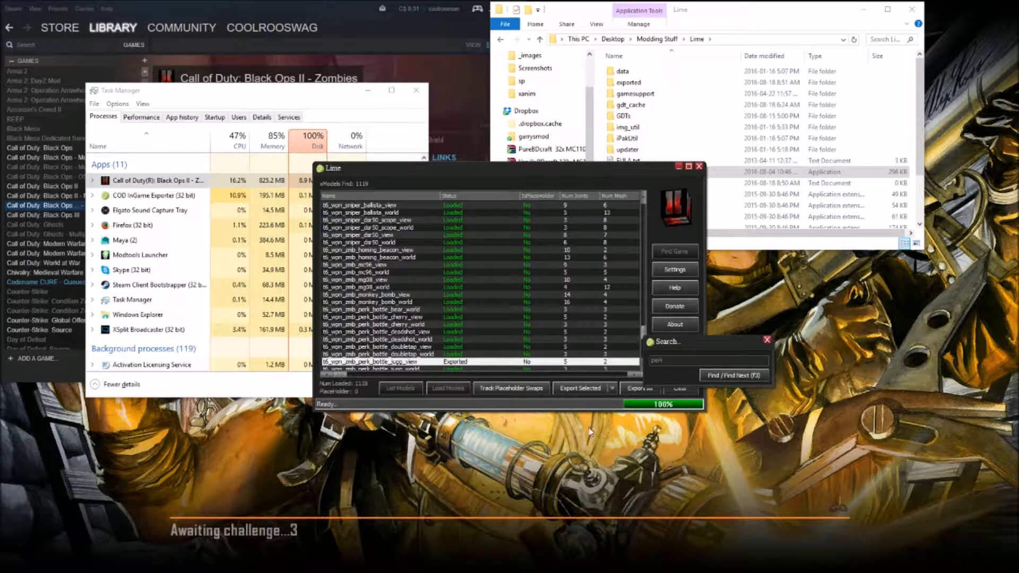
key(F3)
click(573, 389)
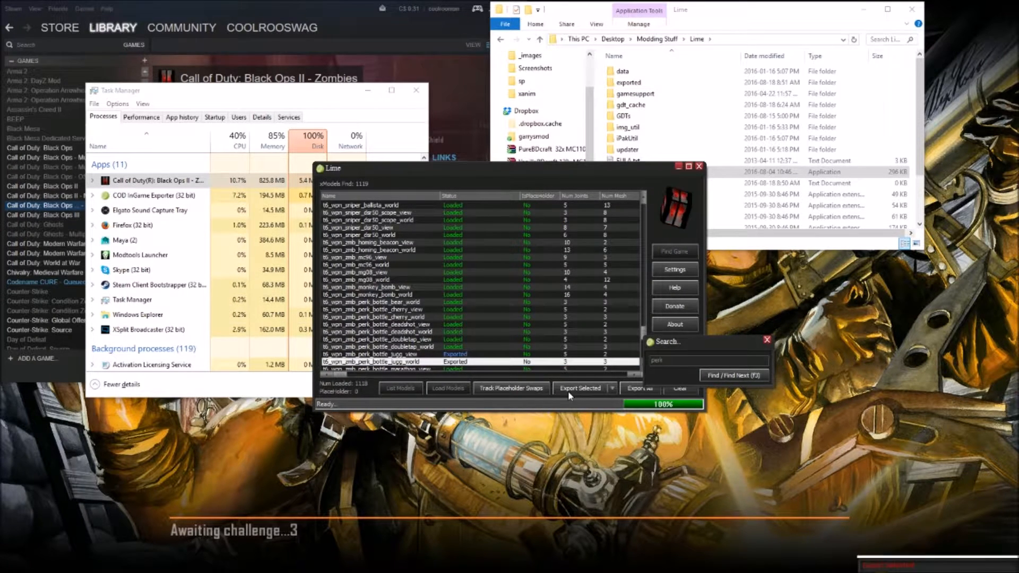
click(421, 362)
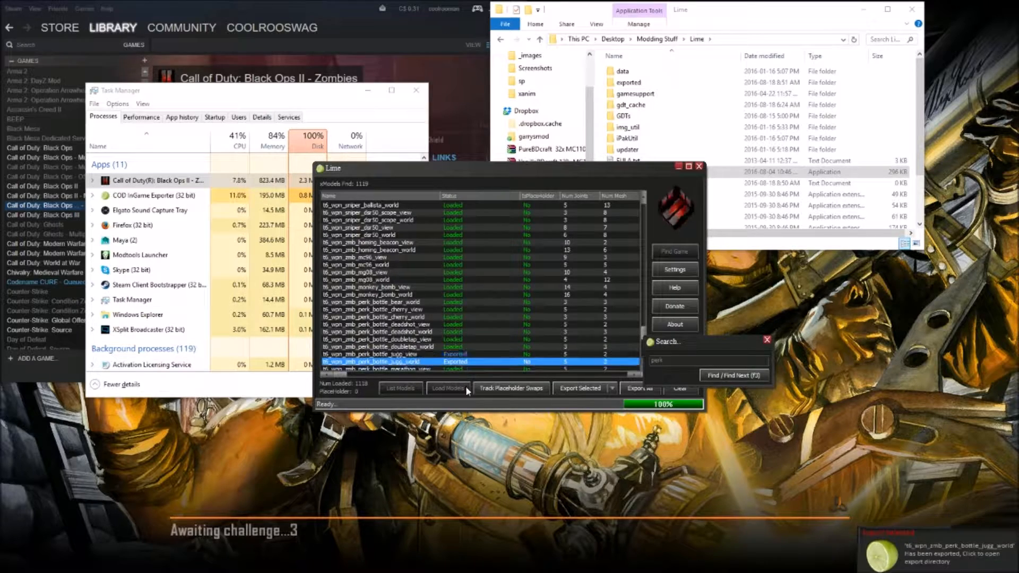
Step: Check the exported textures in the _images folder inside Lime's exported folder, and return to the exported folder
double_click(629, 82)
click(640, 71)
double_click(641, 71)
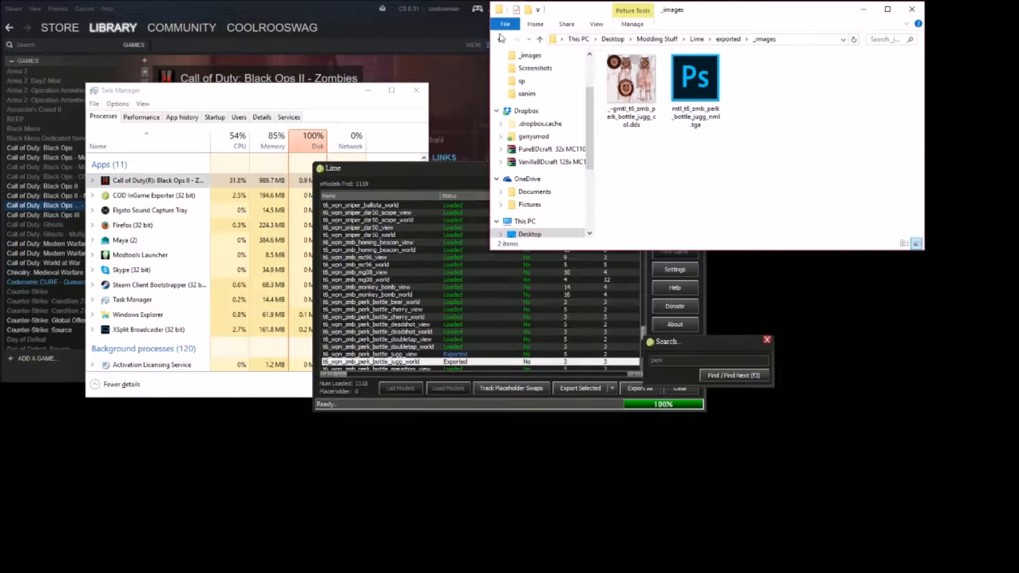
click(501, 40)
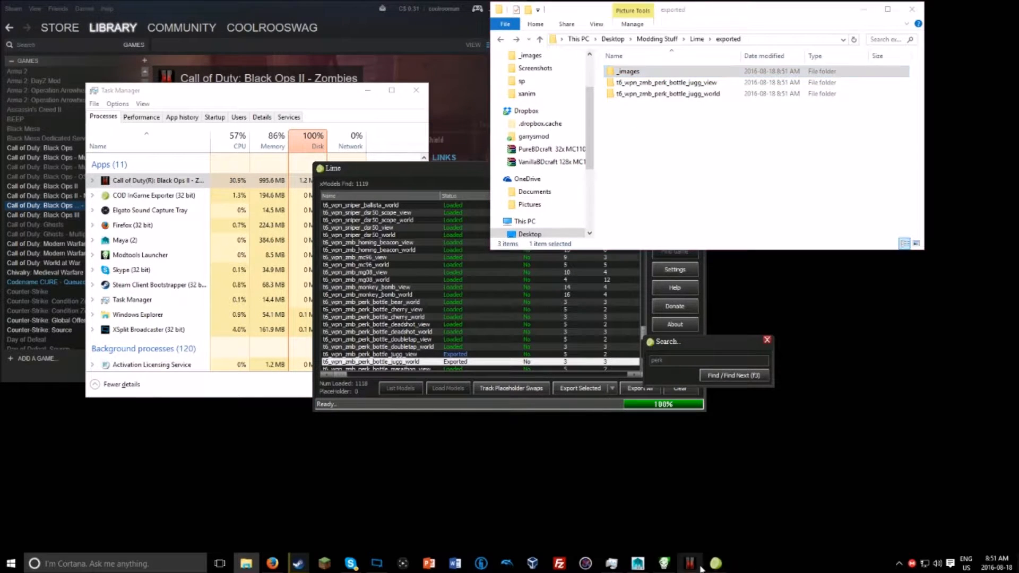
Step: Go back to Modding Stuff, open the x64 folder inside Lemon, and run Lemon64.exe
right_click(689, 562)
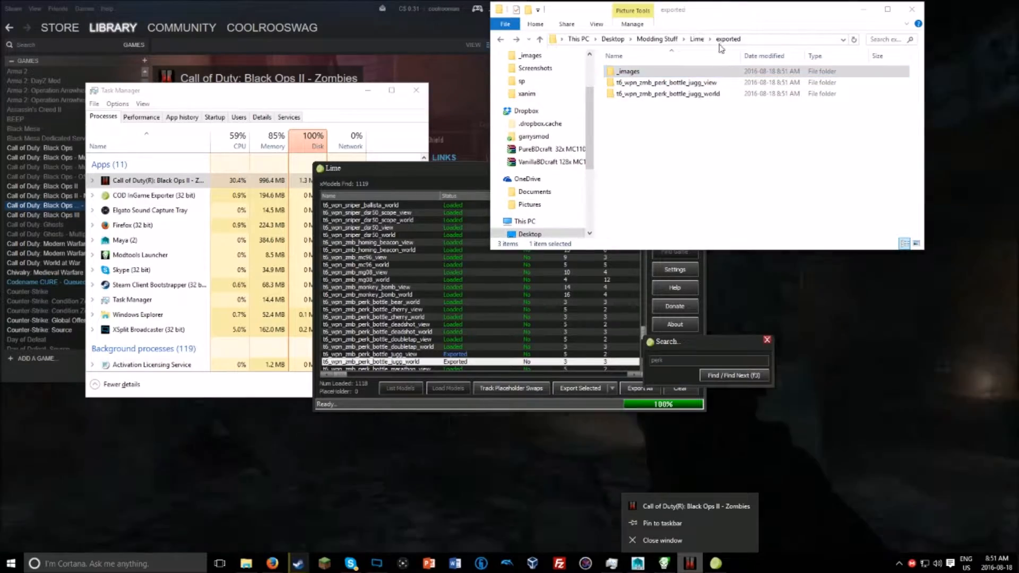
click(657, 40)
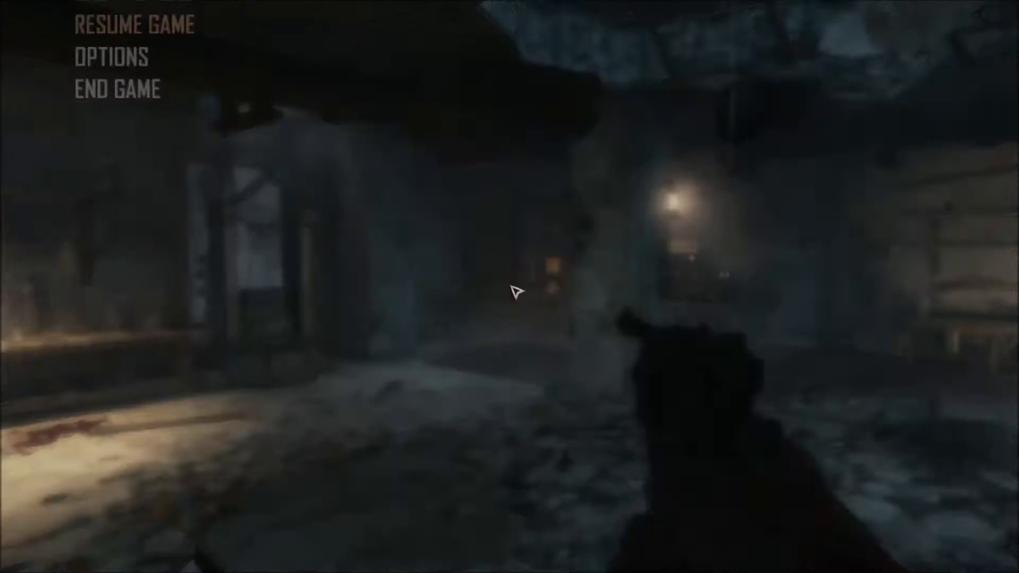
key(alt+Tab)
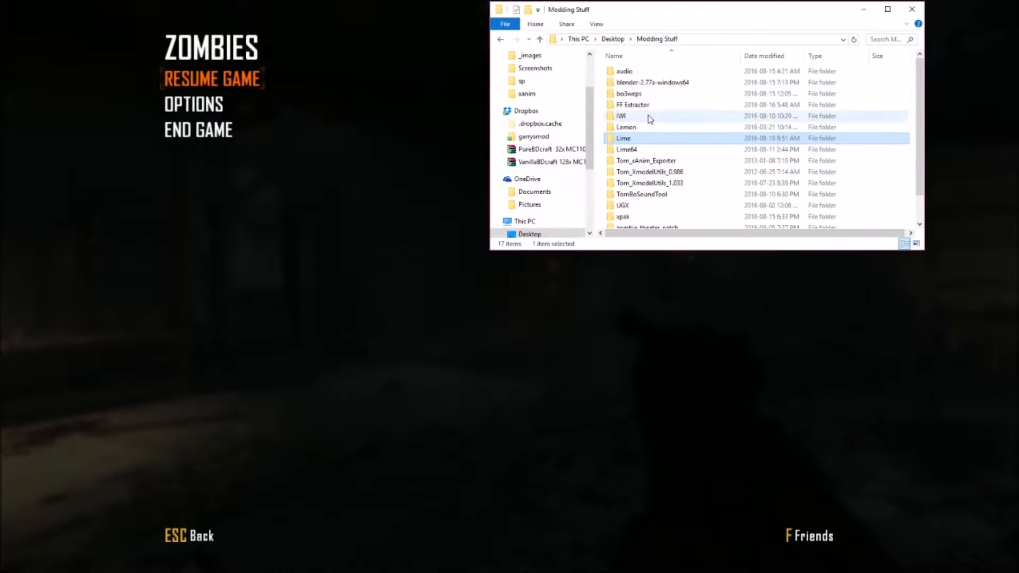
double_click(632, 126)
double_click(626, 82)
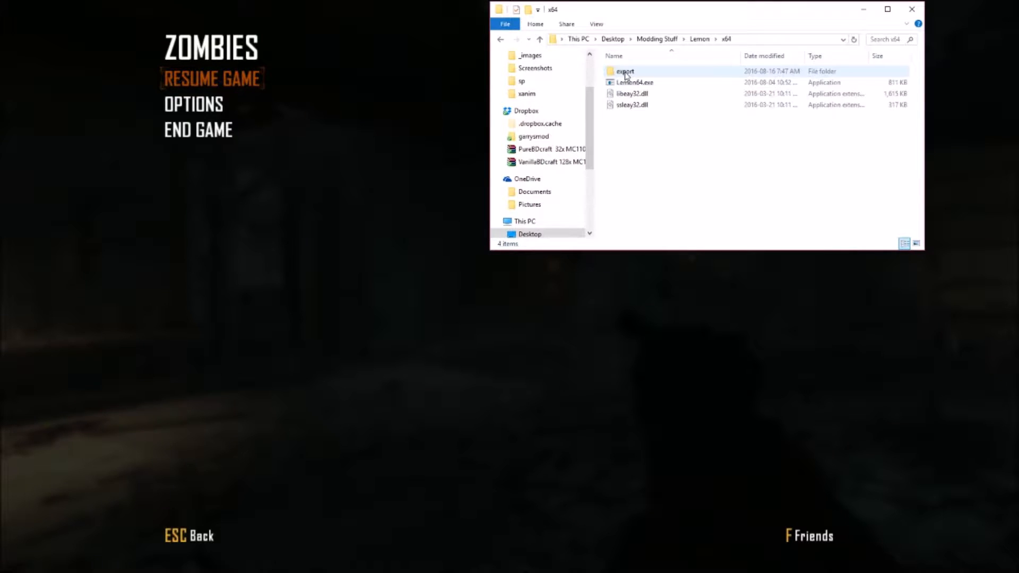
double_click(627, 84)
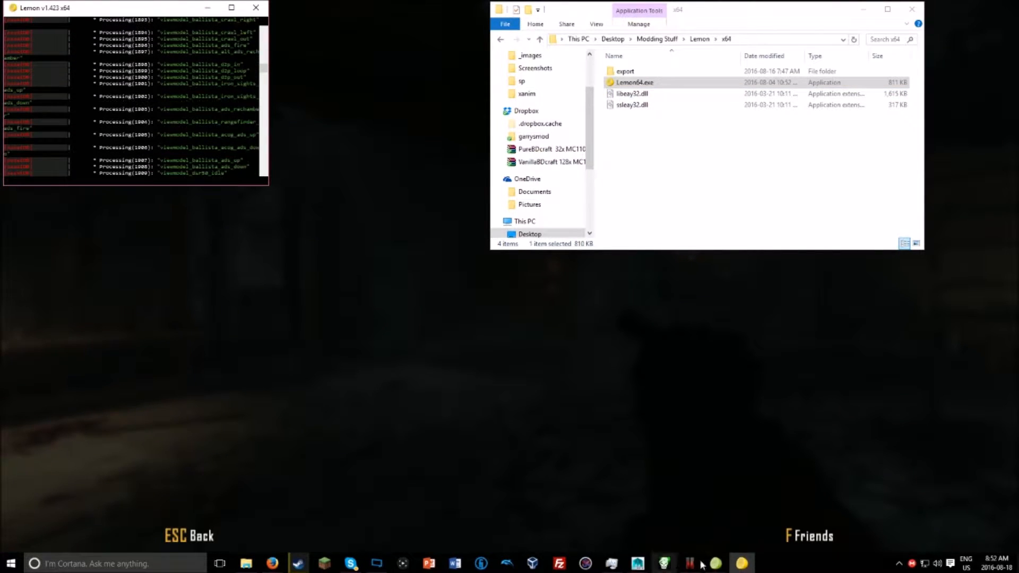
Step: Close Call of Duty: Black Ops II - Zombies and the Lemon console window
right_click(689, 563)
click(683, 545)
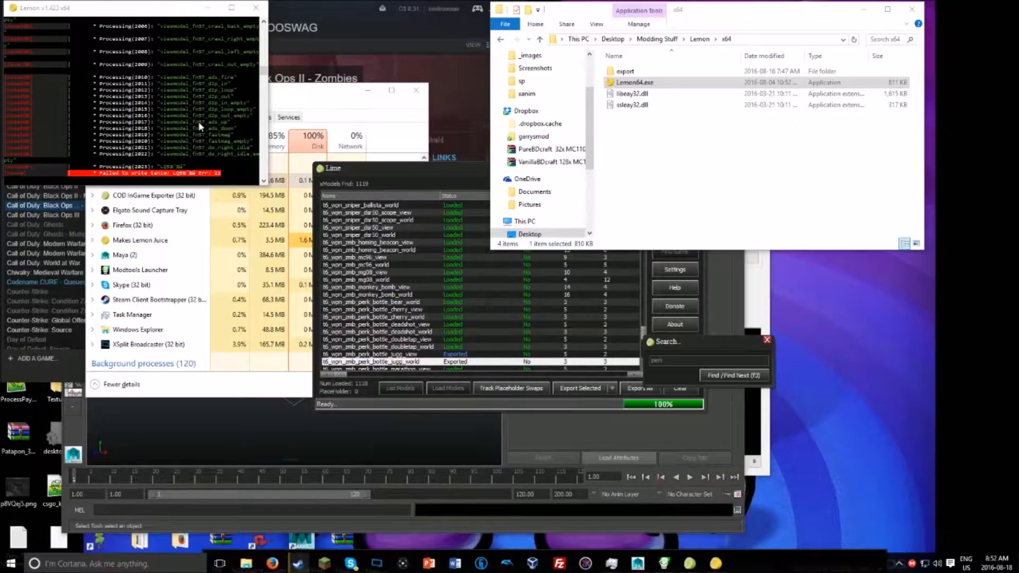
click(257, 9)
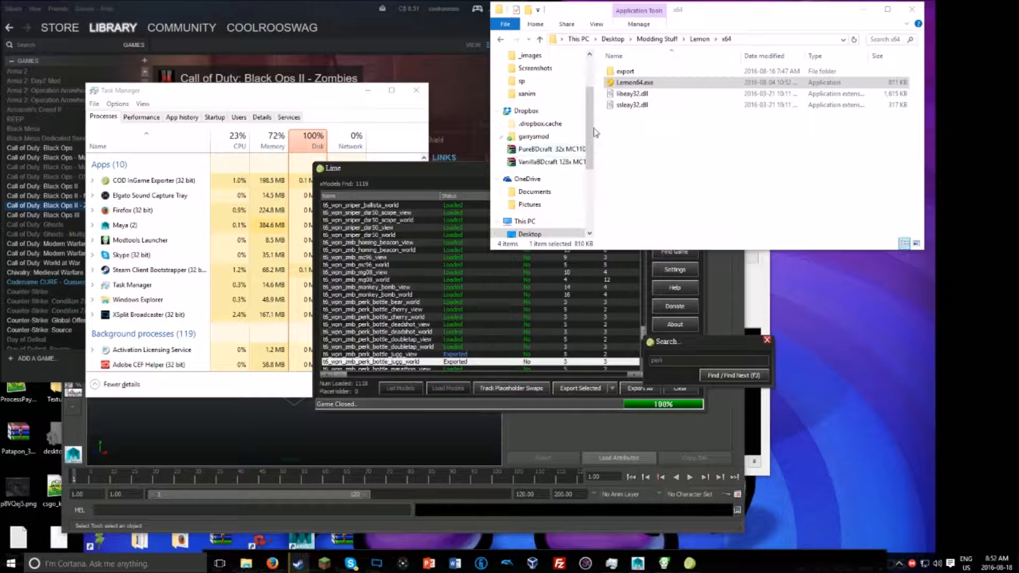
Step: Browse to Lime's exported folder in Modding Stuff and select the _images, jugg_view and jugg_world folders
click(656, 39)
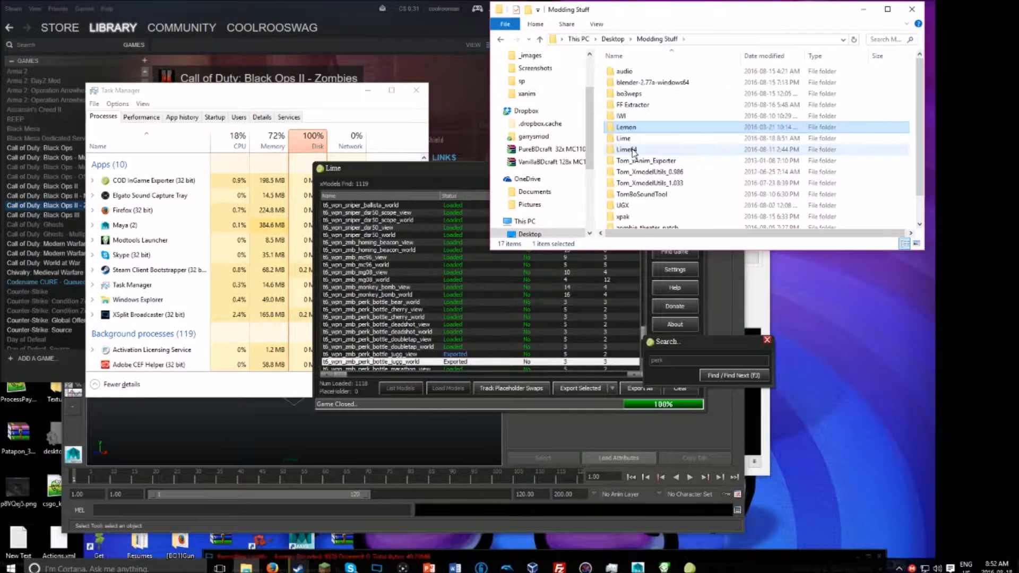
double_click(623, 138)
double_click(629, 94)
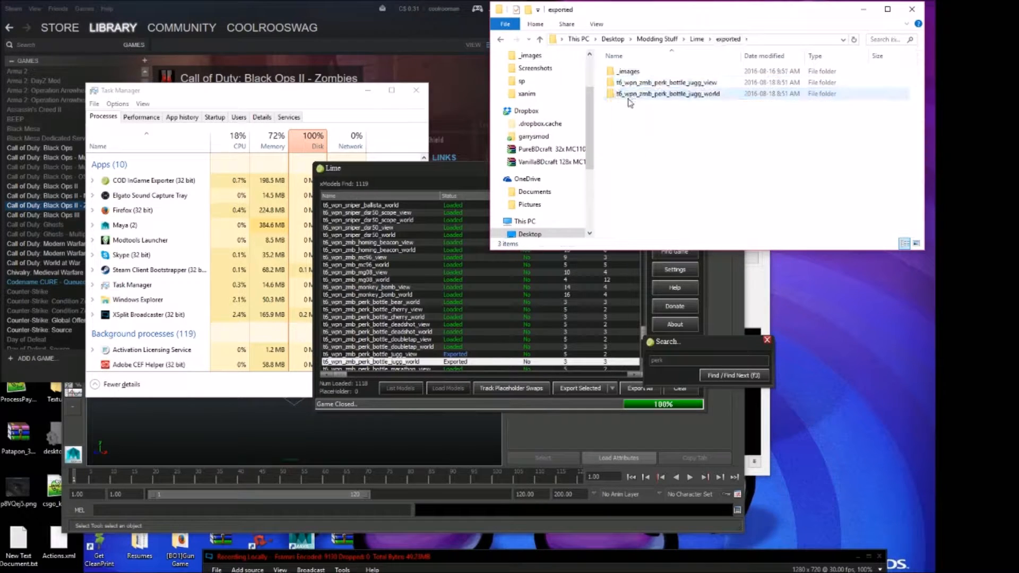
drag(630, 103, 637, 67)
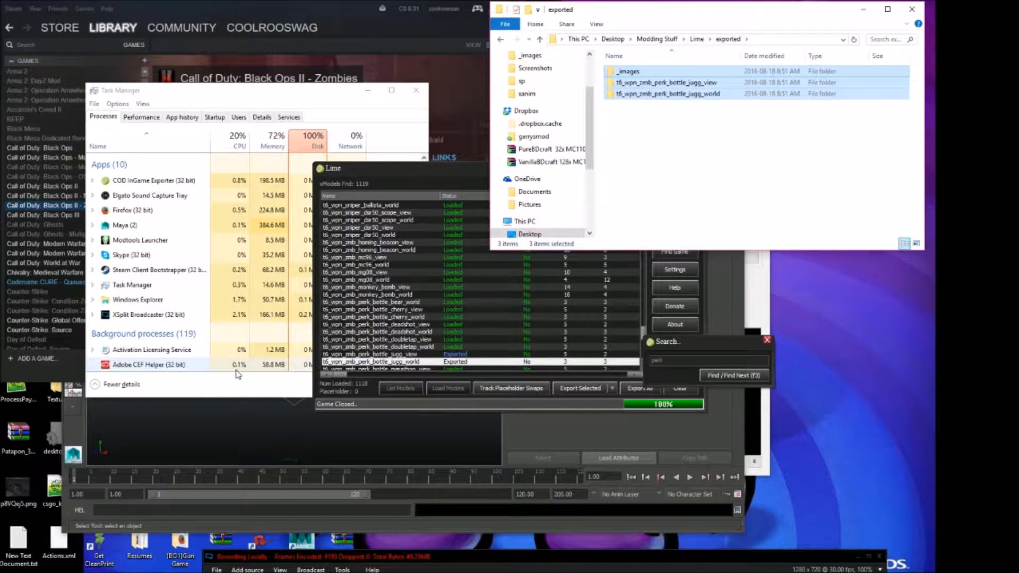
click(276, 211)
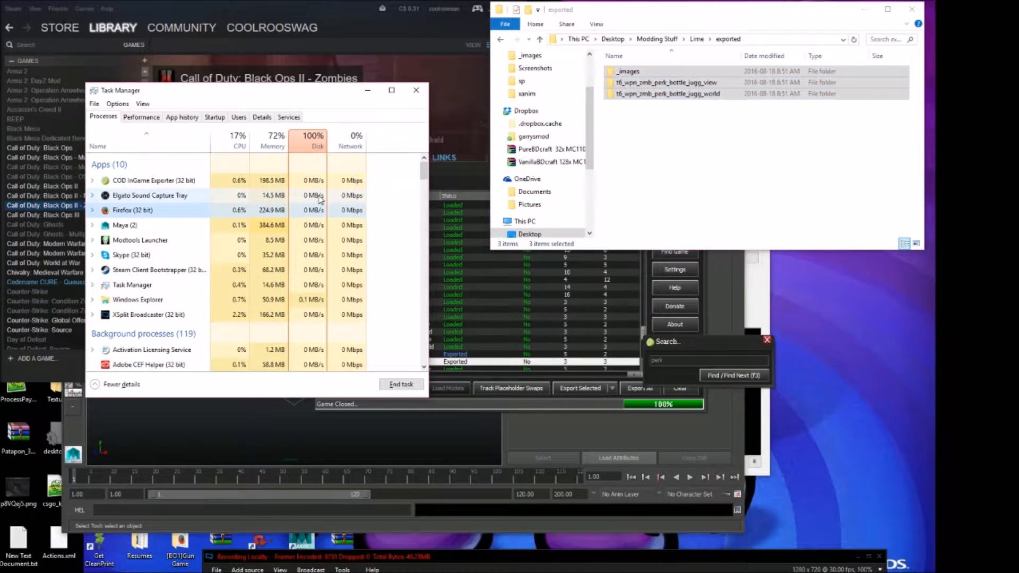
click(245, 564)
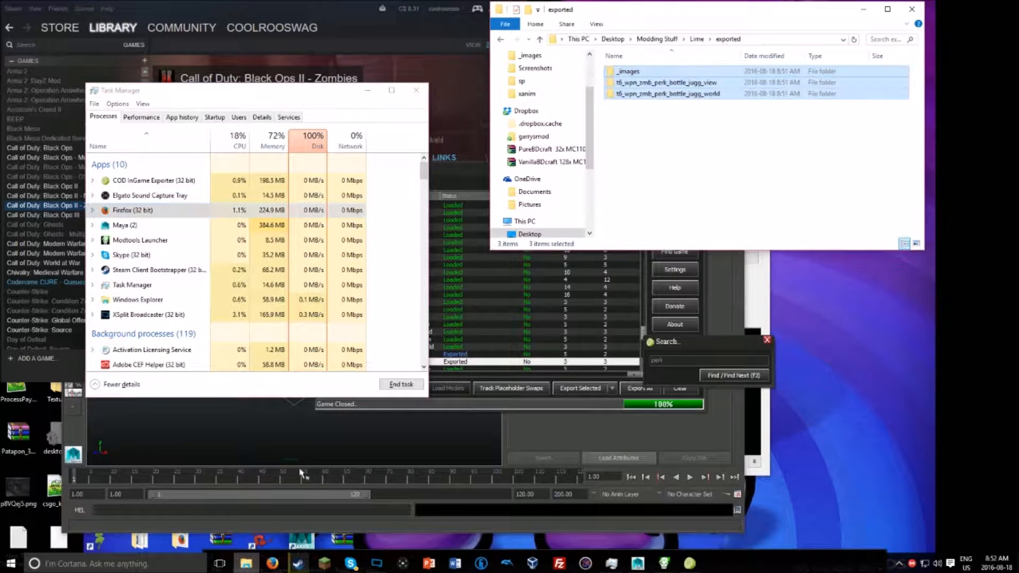
click(244, 564)
click(246, 563)
click(246, 564)
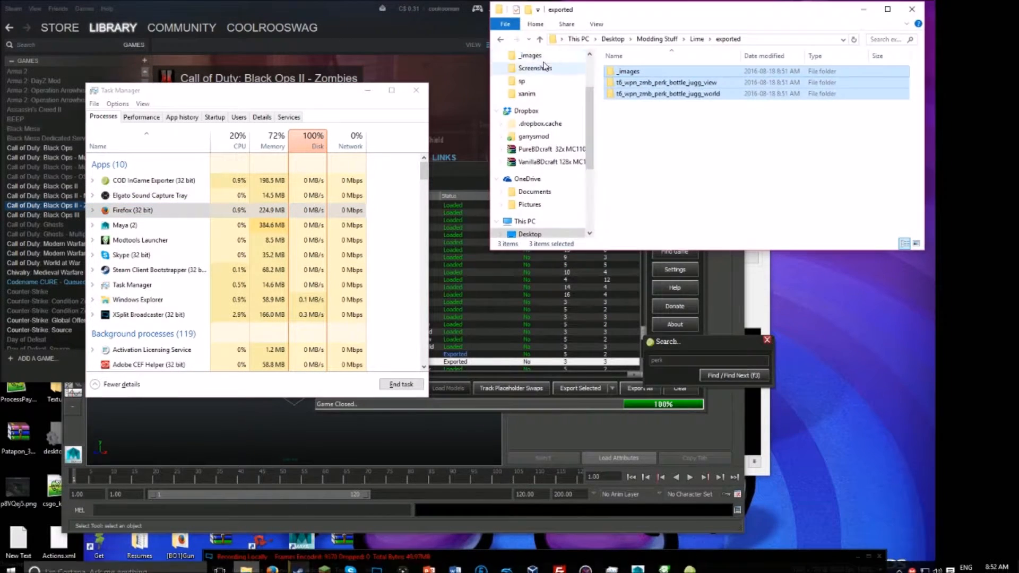
Step: Copy the _images, jugg_view and jugg_world folders from Lime's exported folder, and browse to the Call of Duty Black Ops game folder
click(668, 98)
drag(667, 99, 666, 68)
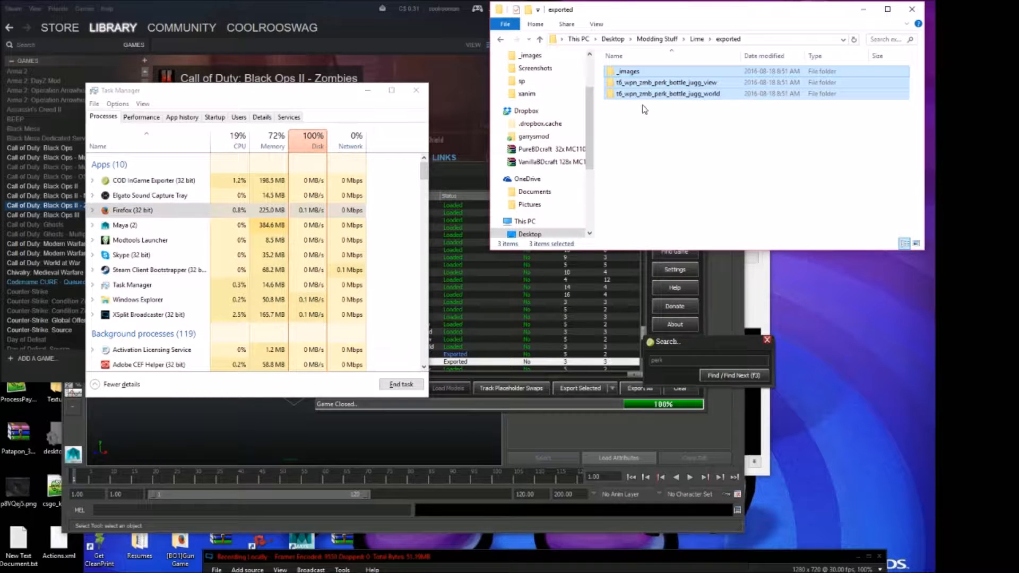
scroll(543, 141, up, 3)
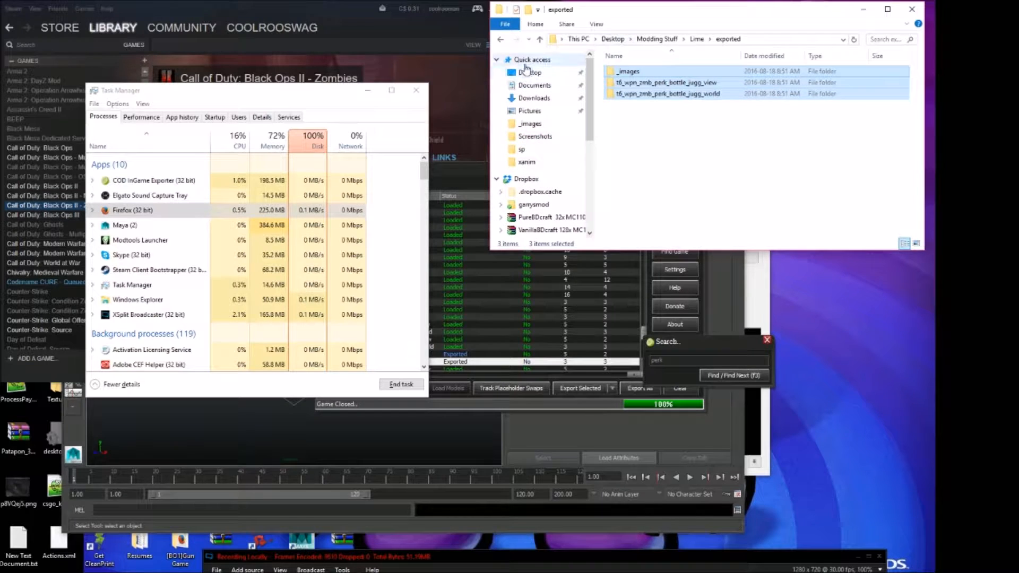
click(525, 63)
click(631, 148)
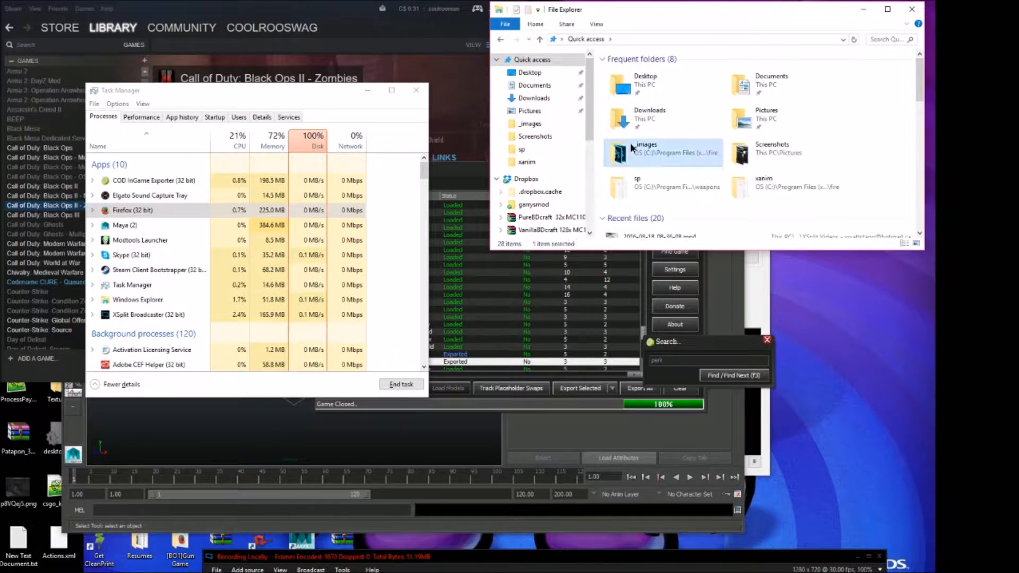
double_click(632, 147)
click(589, 39)
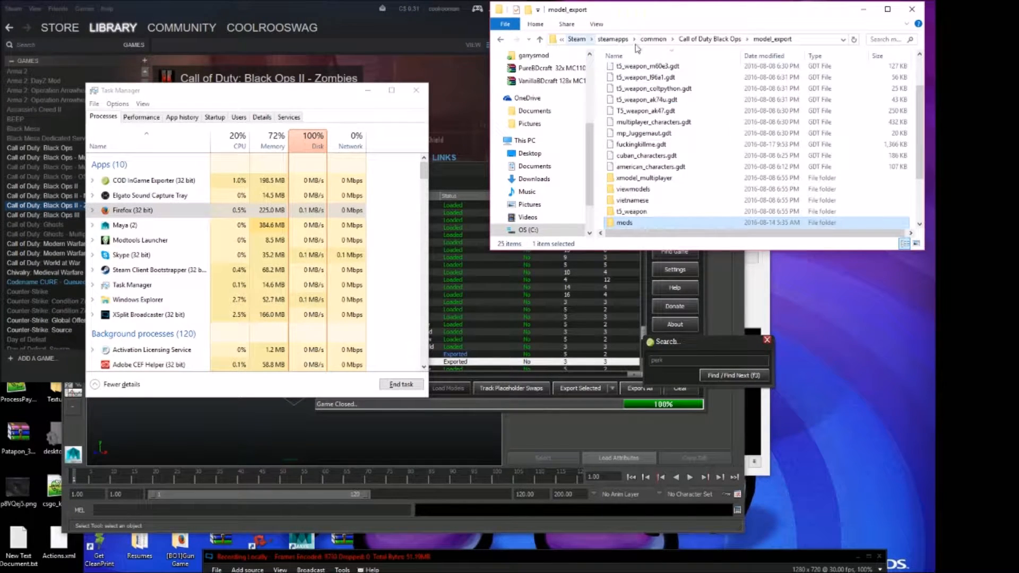
click(705, 40)
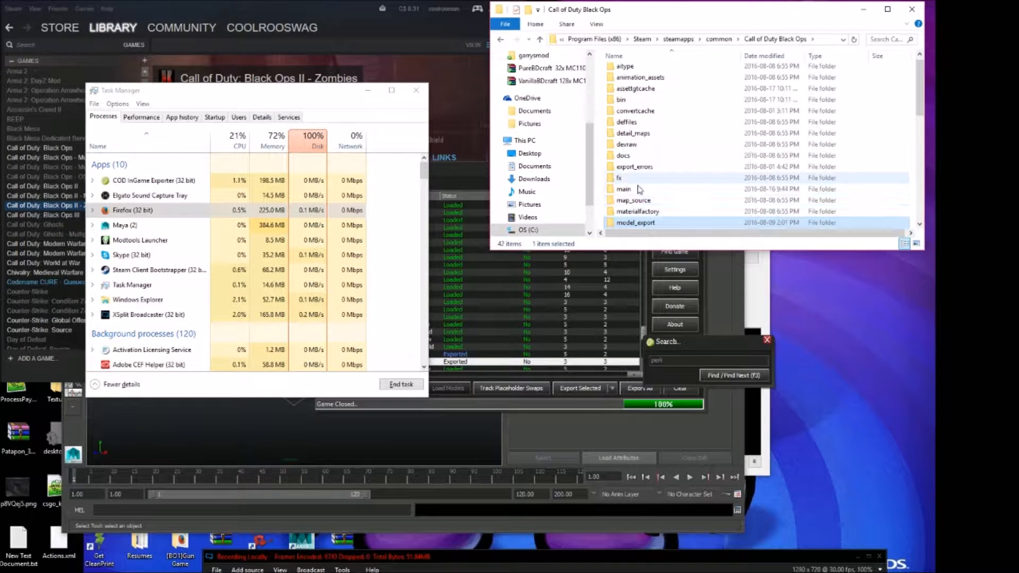
mouse_move(507, 571)
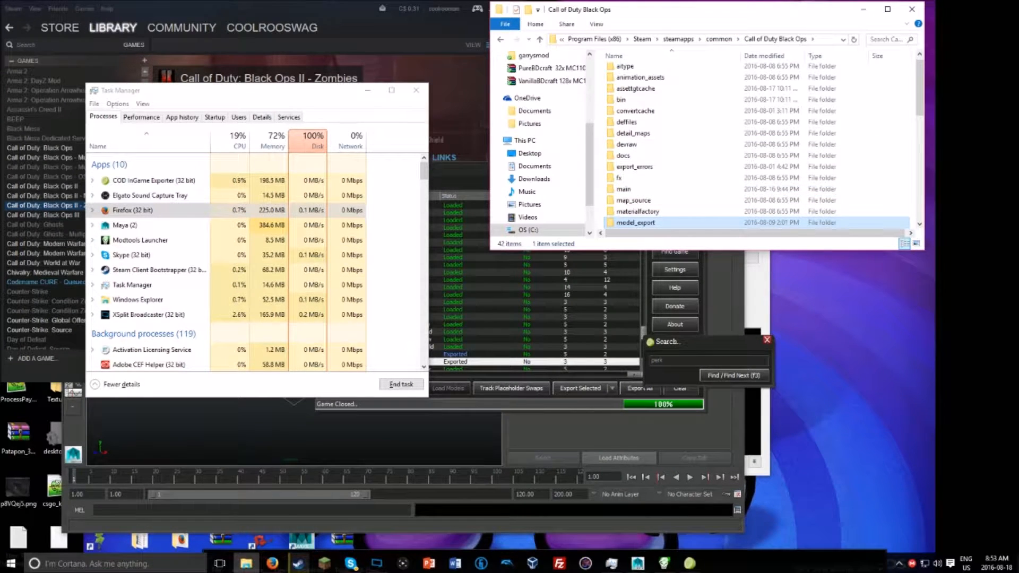
click(663, 563)
click(709, 101)
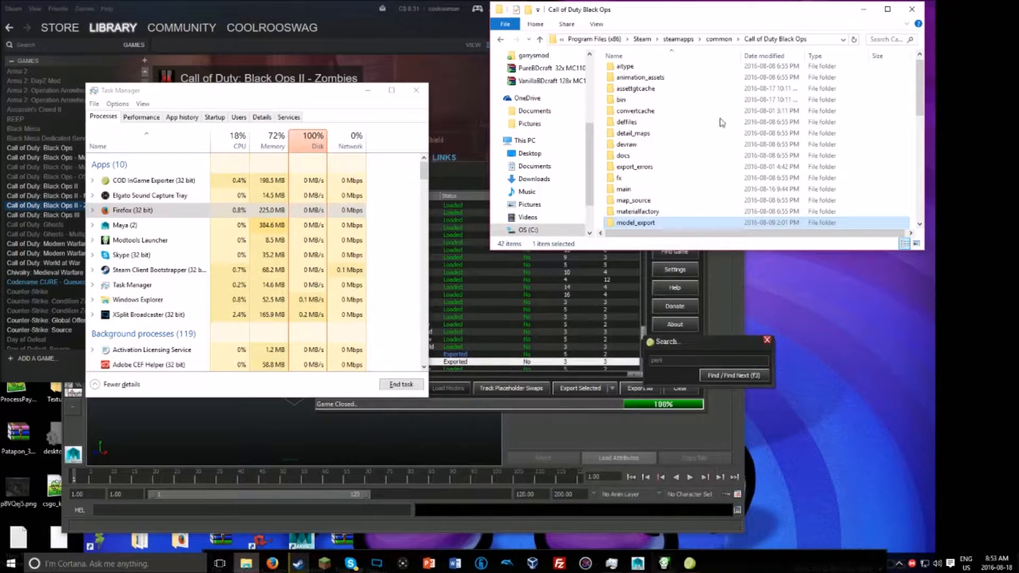
click(652, 212)
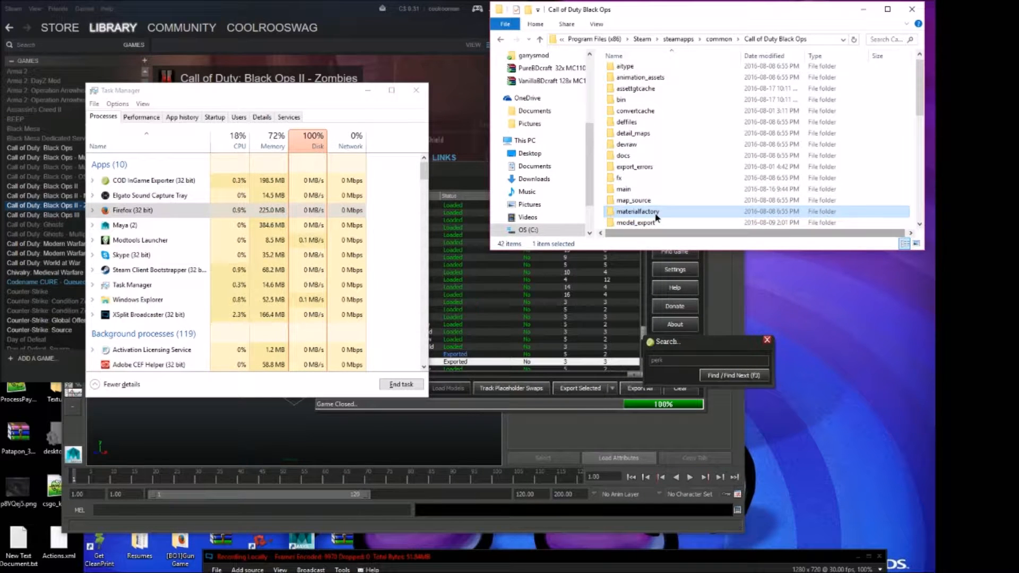
click(656, 190)
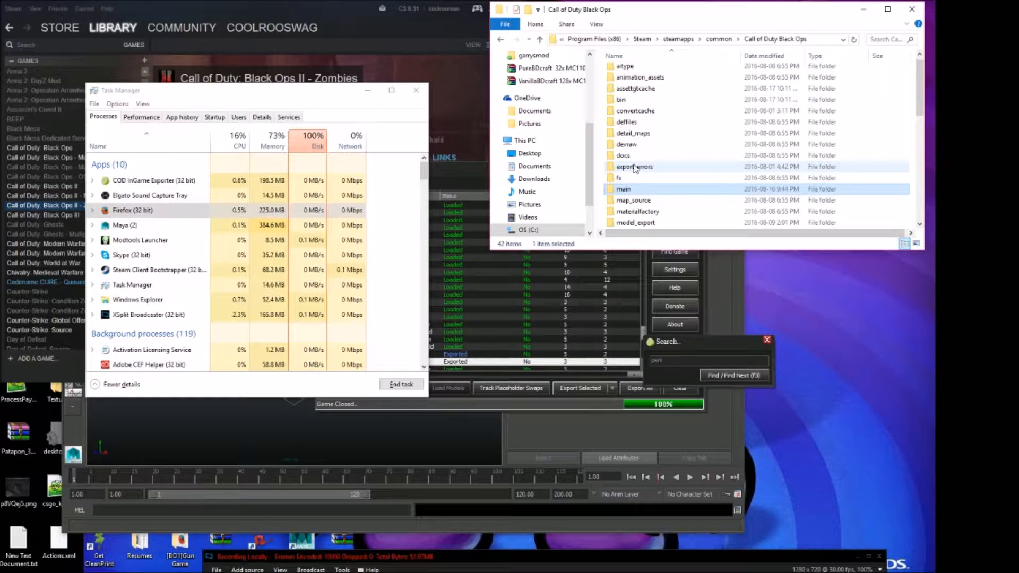
Step: Open the model_export folder, sort its contents by name, and open the mods folder inside it
double_click(641, 222)
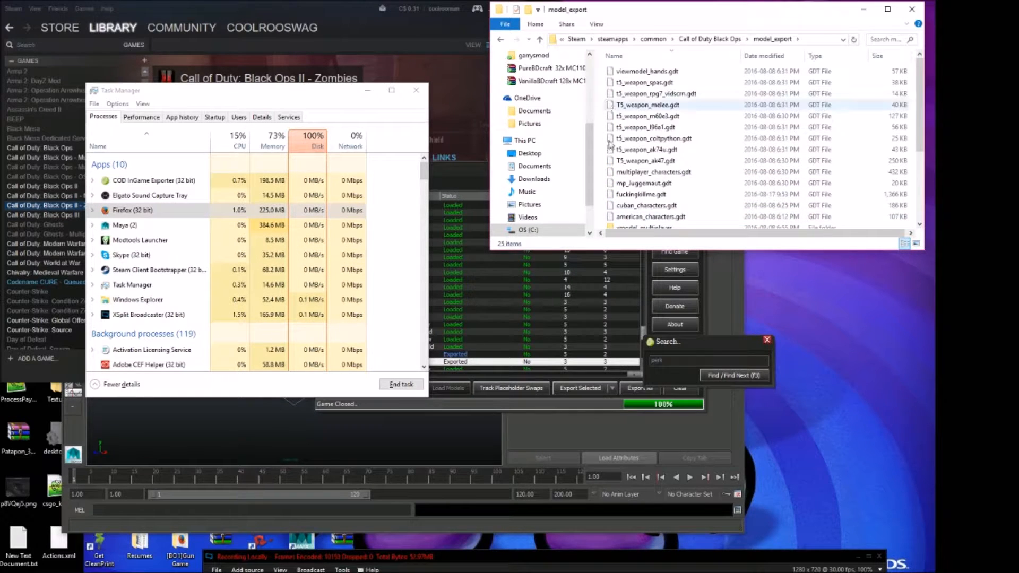
click(636, 56)
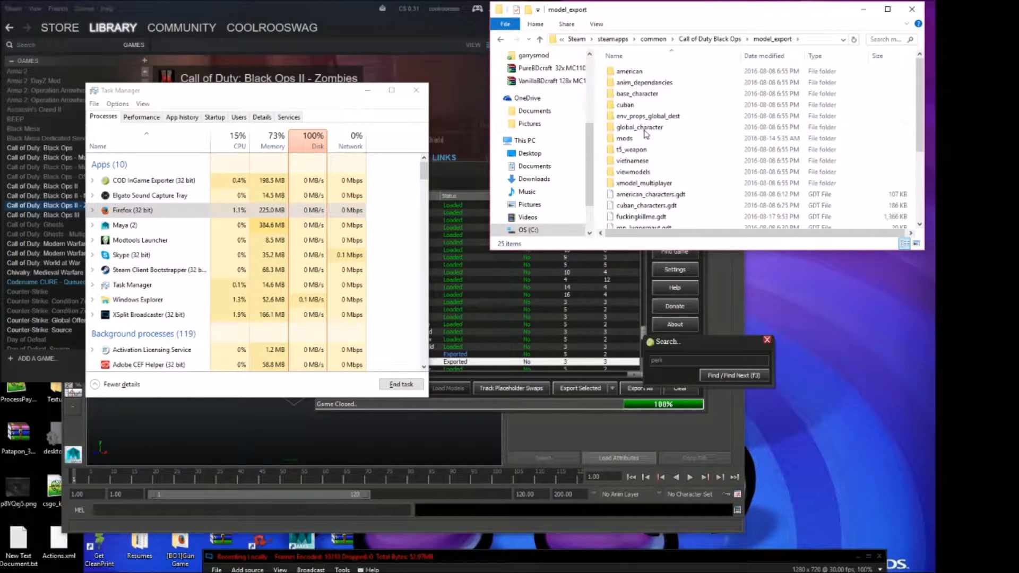
click(622, 141)
double_click(622, 141)
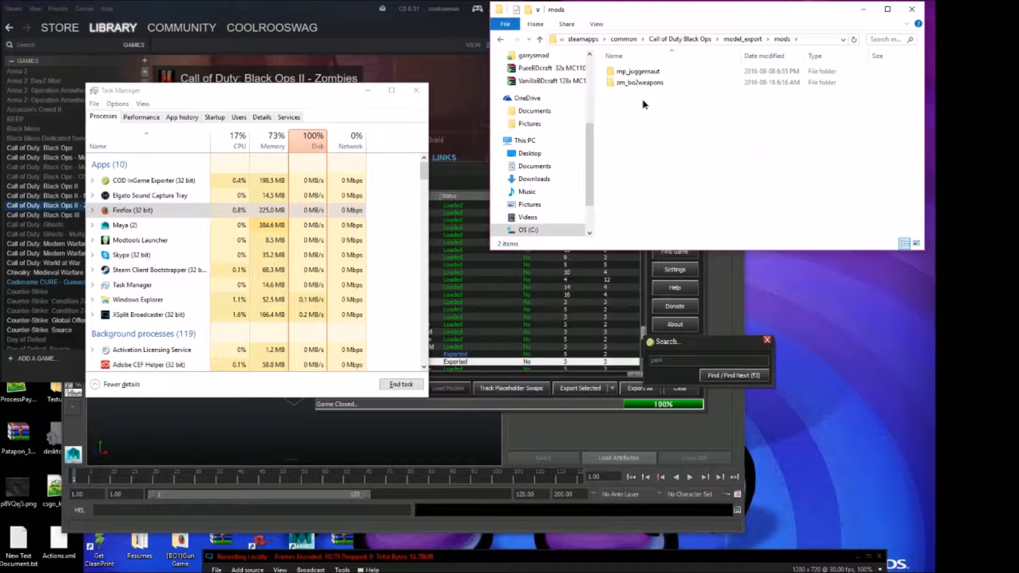
Step: Create a new folder named zm_perks in the mods folder
right_click(642, 100)
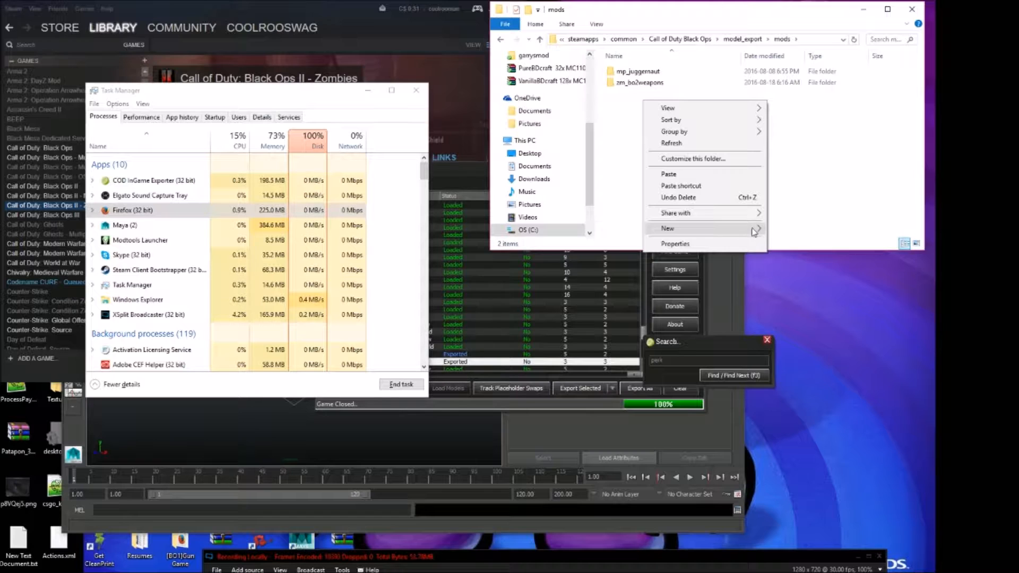
click(785, 230)
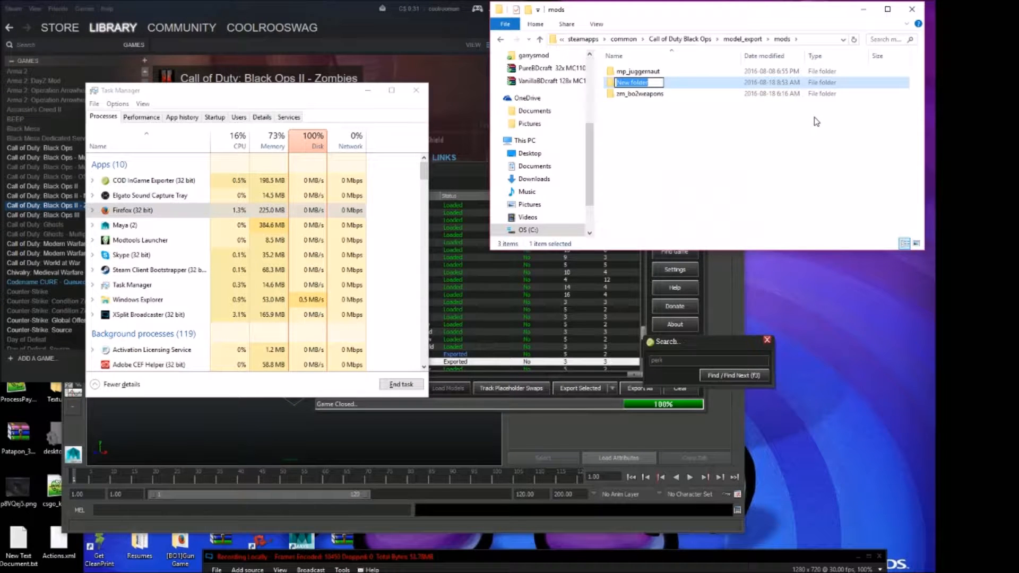
text(zm_perks)
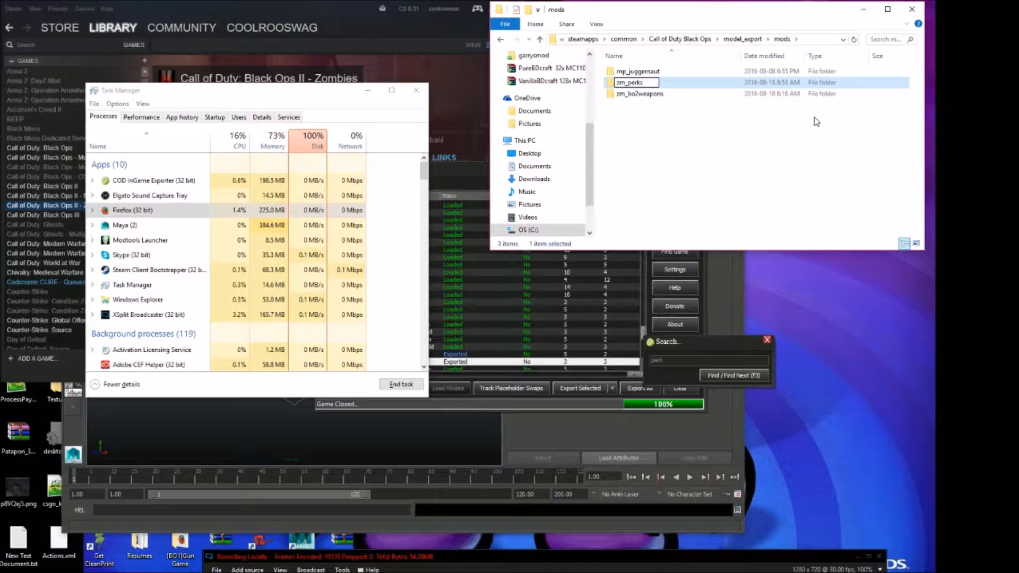
key(Return)
Step: Open the zm_perks folder and create a new folder named jug inside it
double_click(640, 99)
right_click(642, 105)
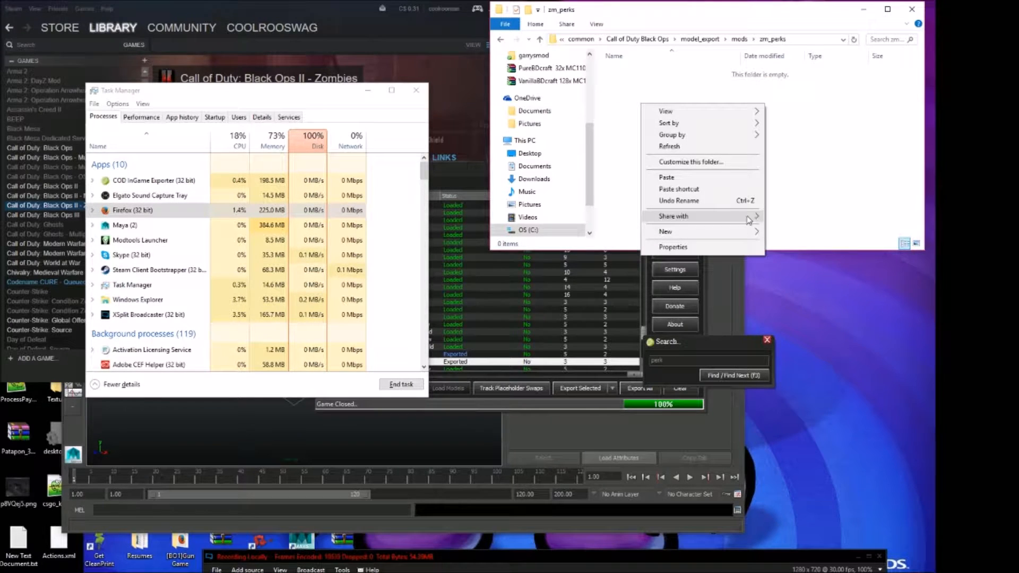
mouse_move(737, 236)
click(785, 232)
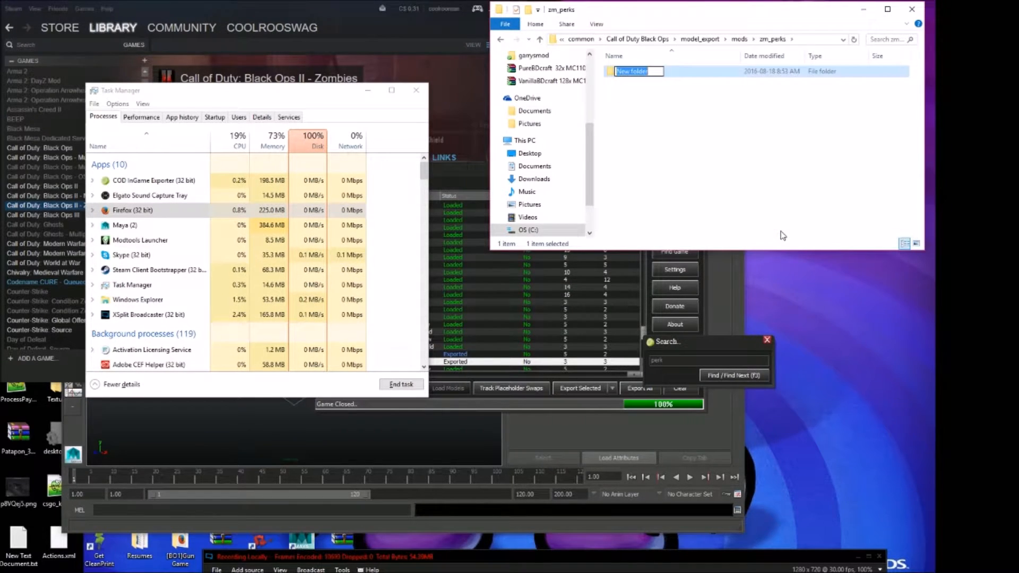
text(jug)
key(Return)
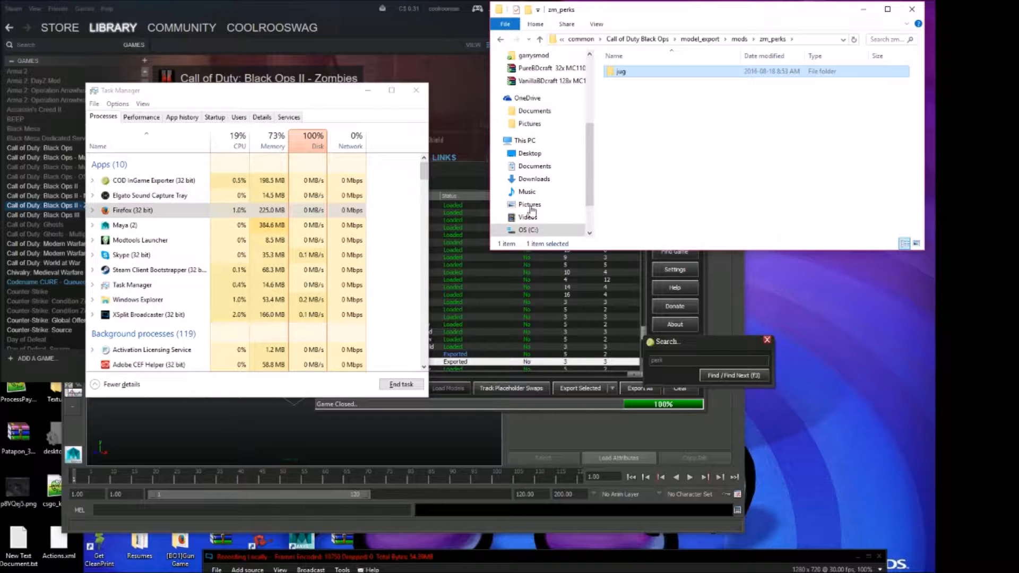
Step: Close Task Manager and rename the new folder in zm_perks to jugg
drag(423, 171, 421, 324)
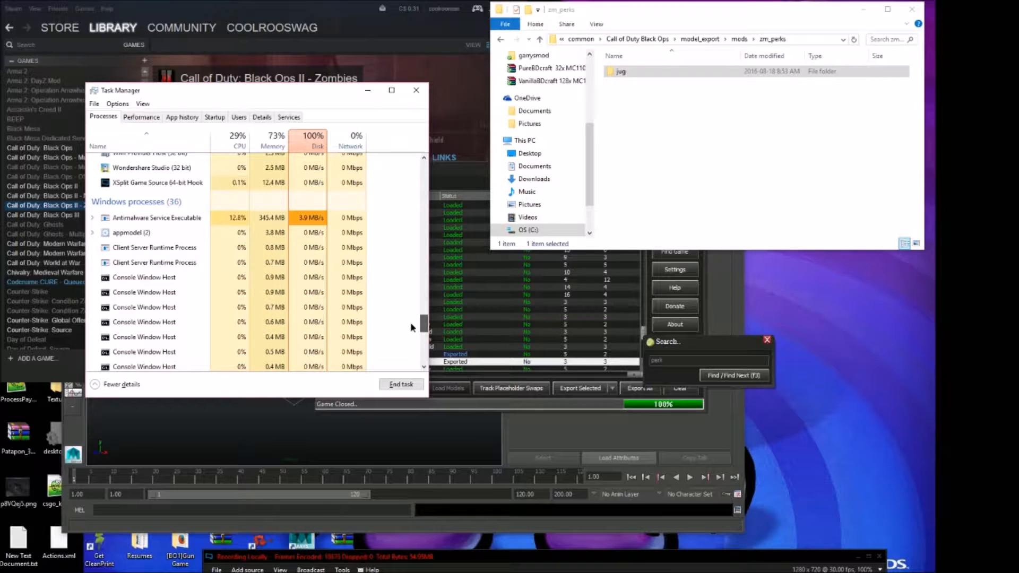
click(416, 95)
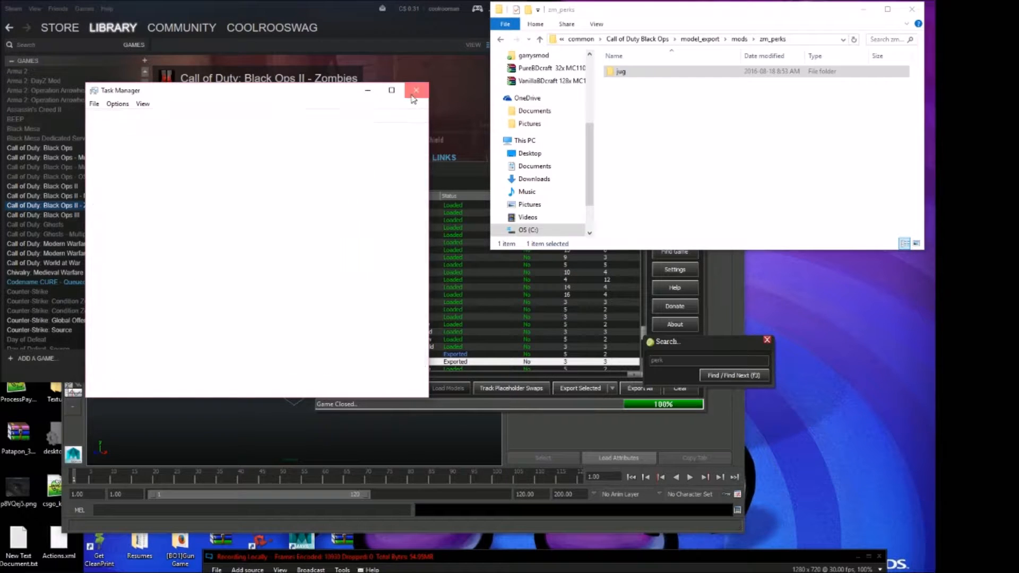
click(626, 74)
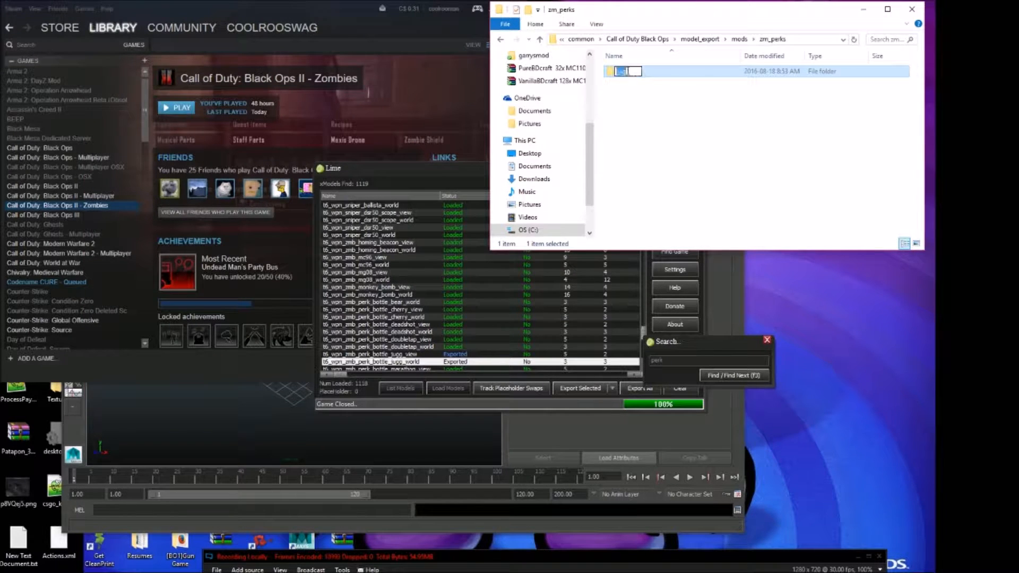
key(Return)
Step: Paste the exported folders into jugg, and open the jugg color texture from its _images folder in Photoshop
double_click(639, 74)
key(ctrl+v)
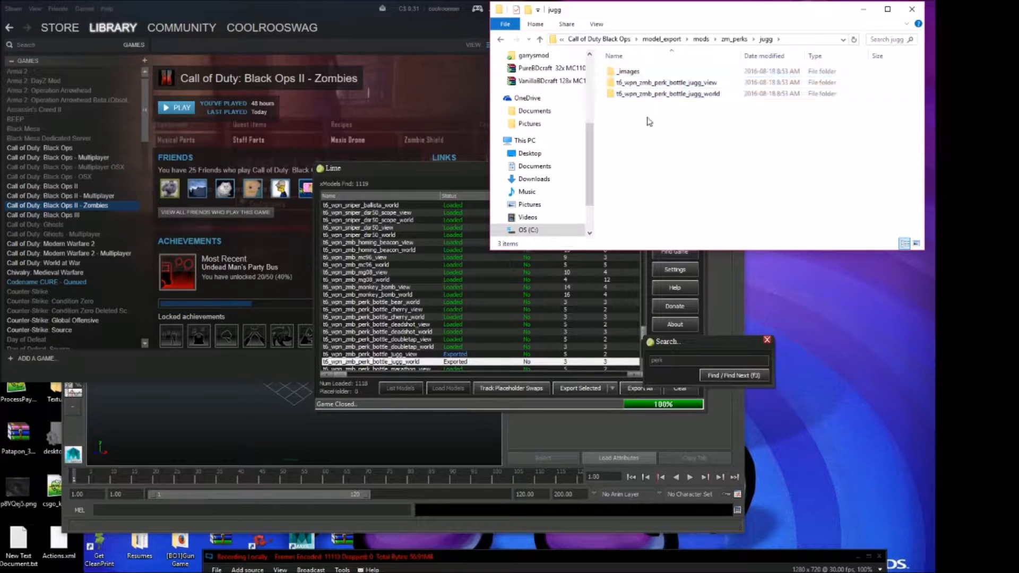
double_click(631, 72)
click(631, 95)
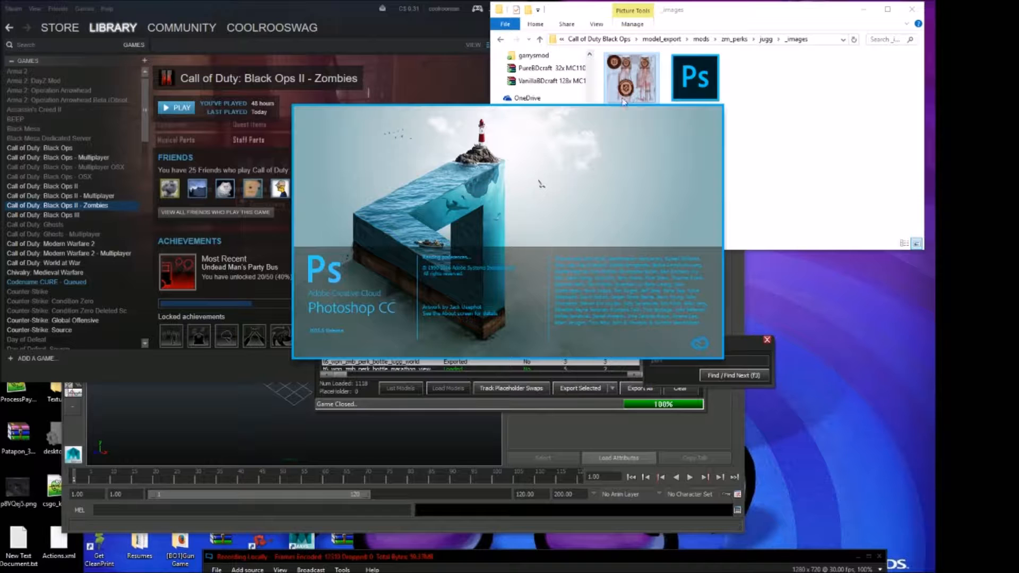
drag(350, 558, 345, 487)
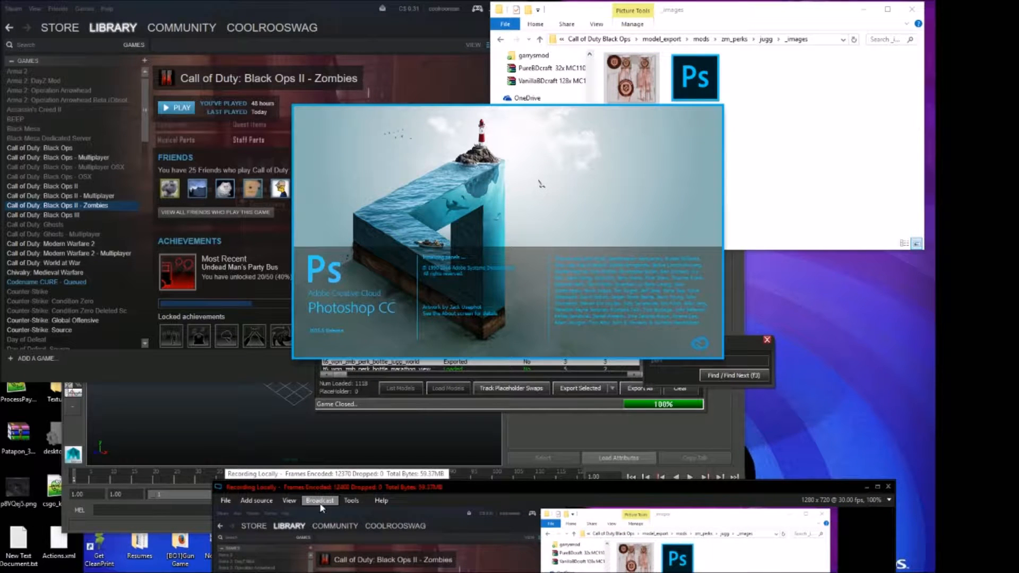
drag(346, 488, 349, 498)
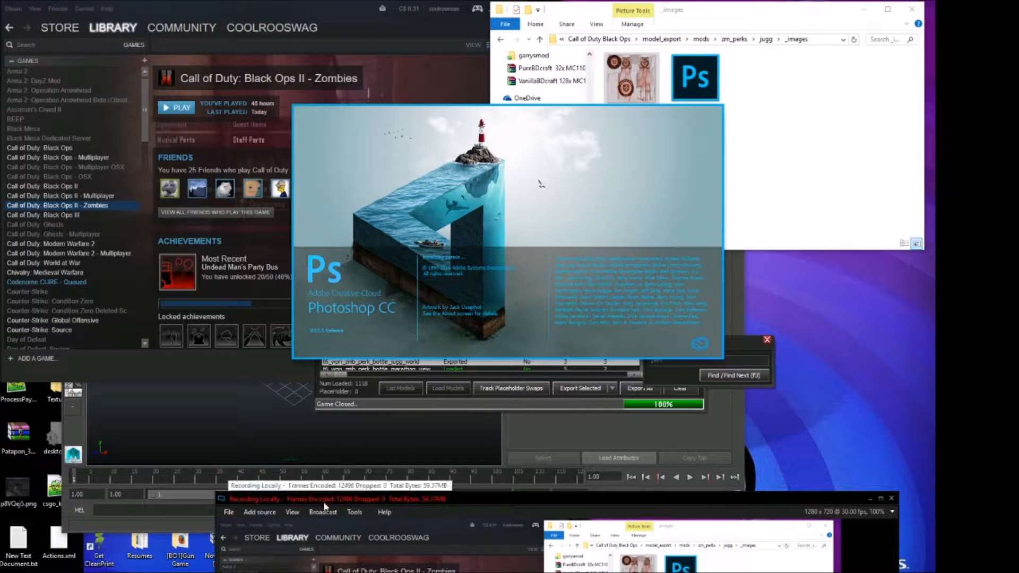
click(327, 510)
click(375, 536)
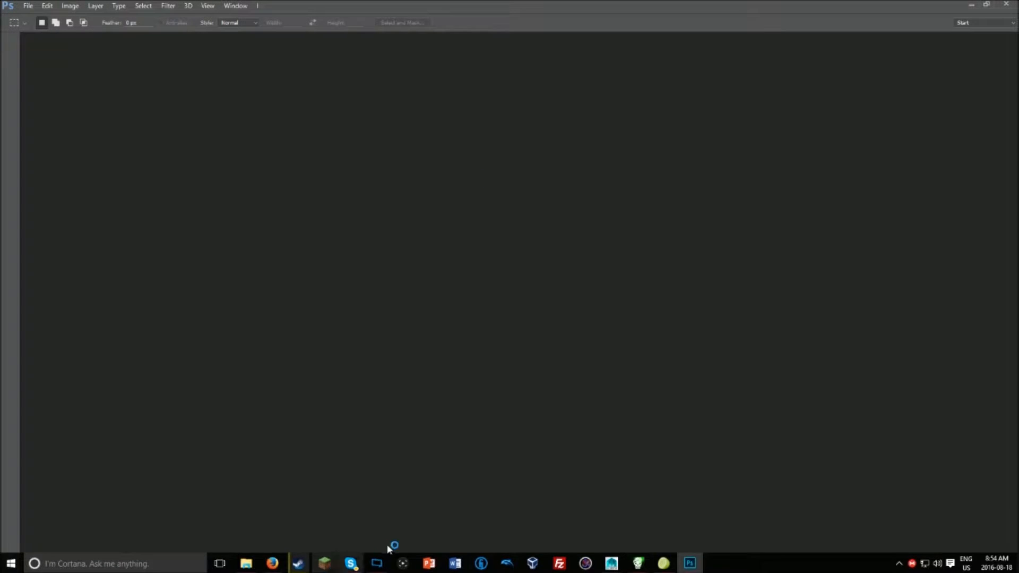
mouse_move(296, 570)
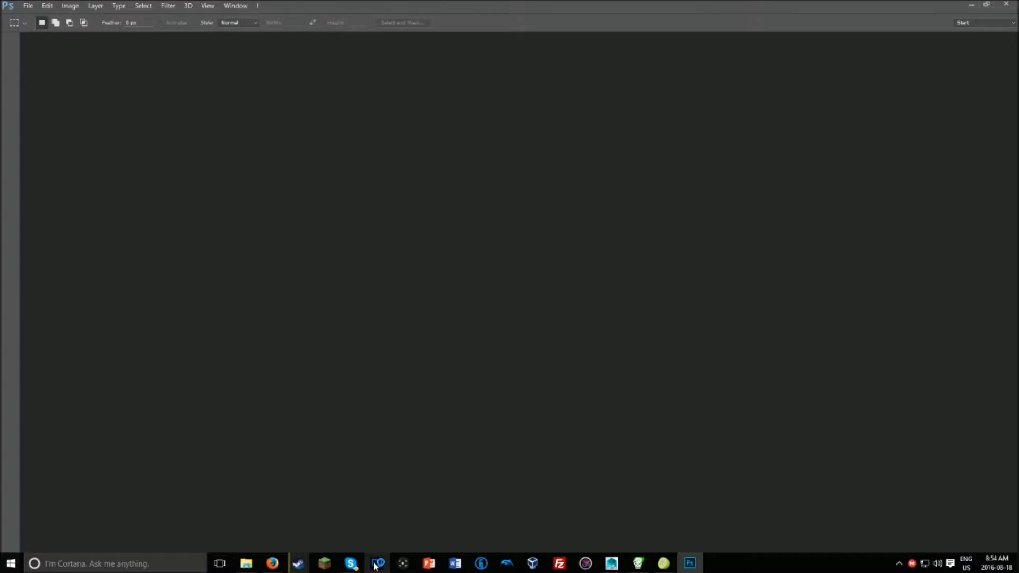
click(377, 563)
click(322, 512)
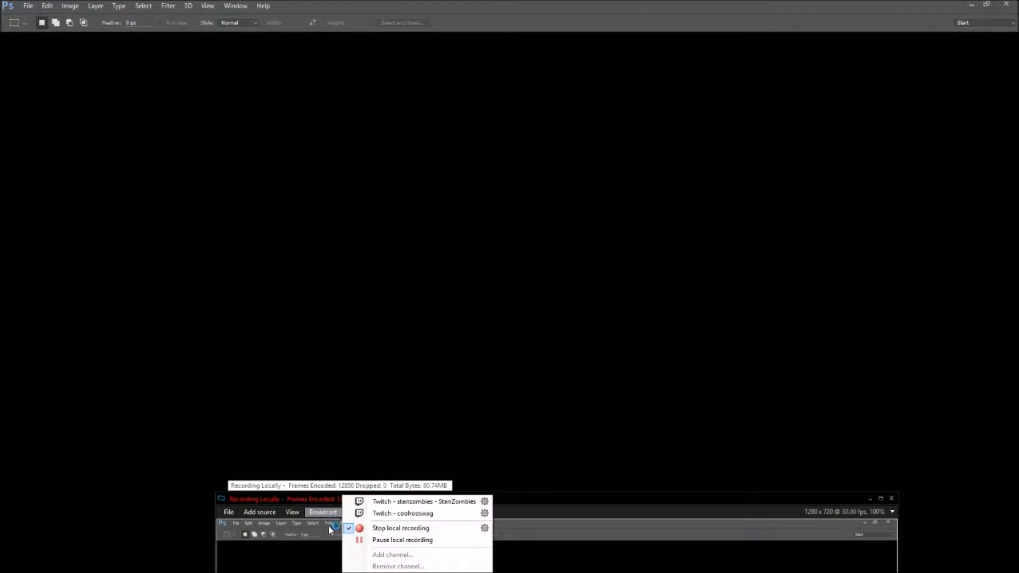
click(393, 540)
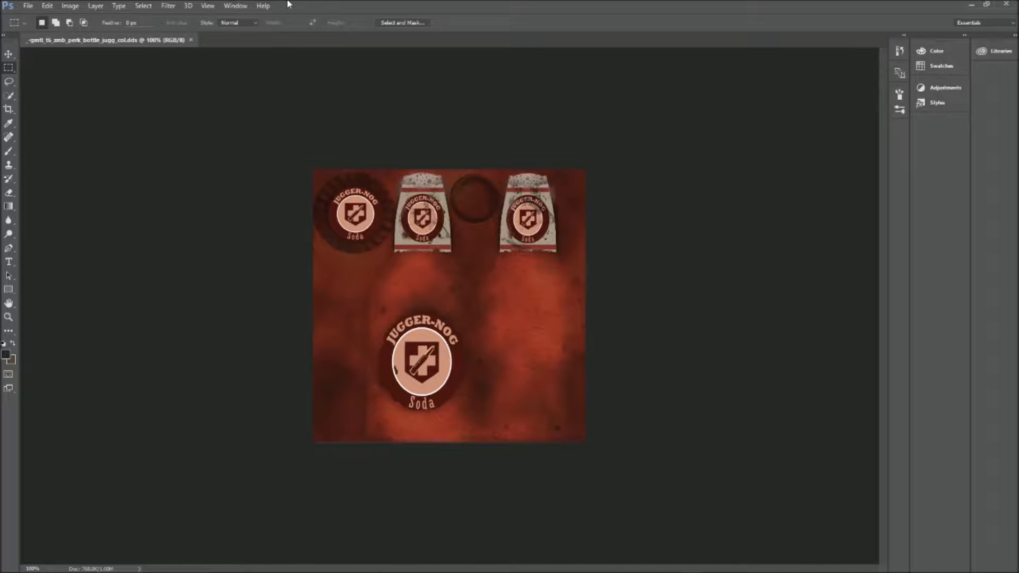
Step: Save the Jugger-Nog bottle texture in the _images folder as a Targa (.tga) file at 32 bits/pixel
click(28, 6)
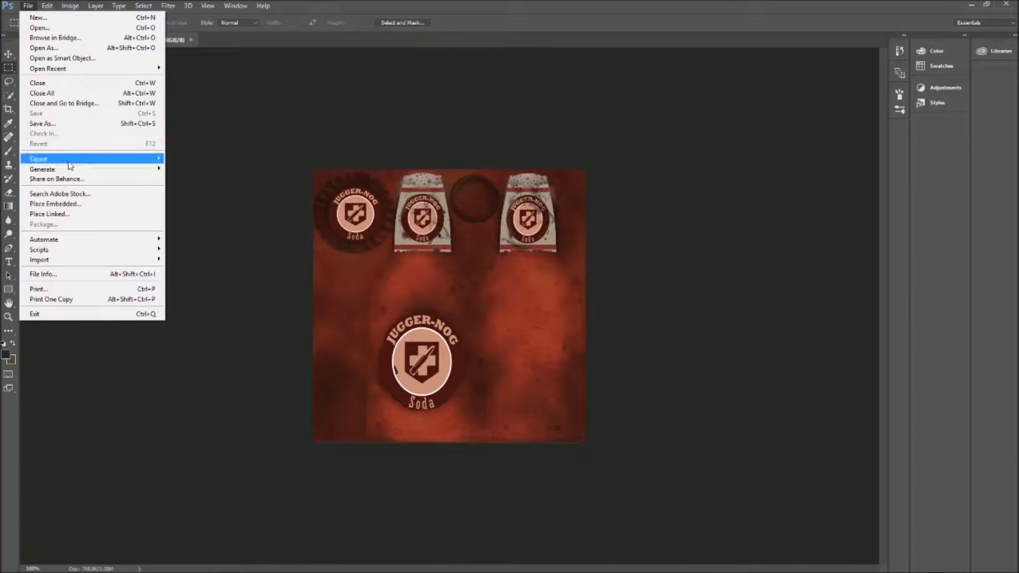
click(71, 127)
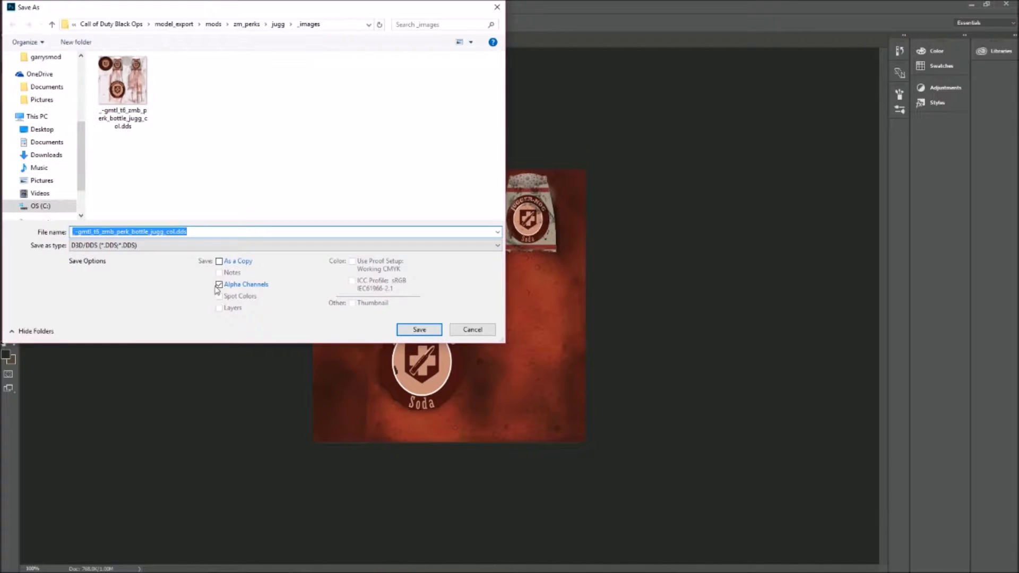
click(216, 248)
click(235, 424)
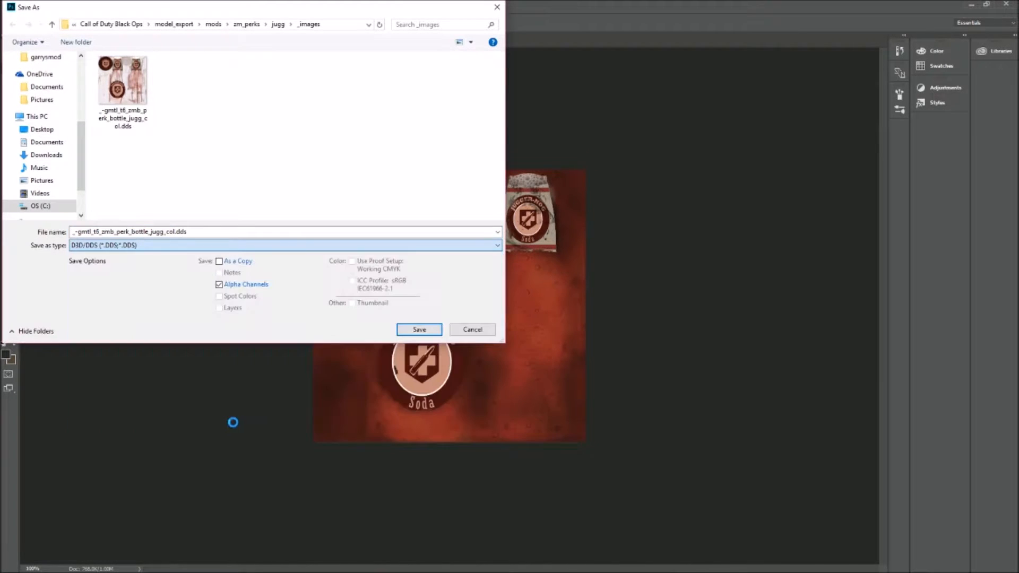
click(419, 329)
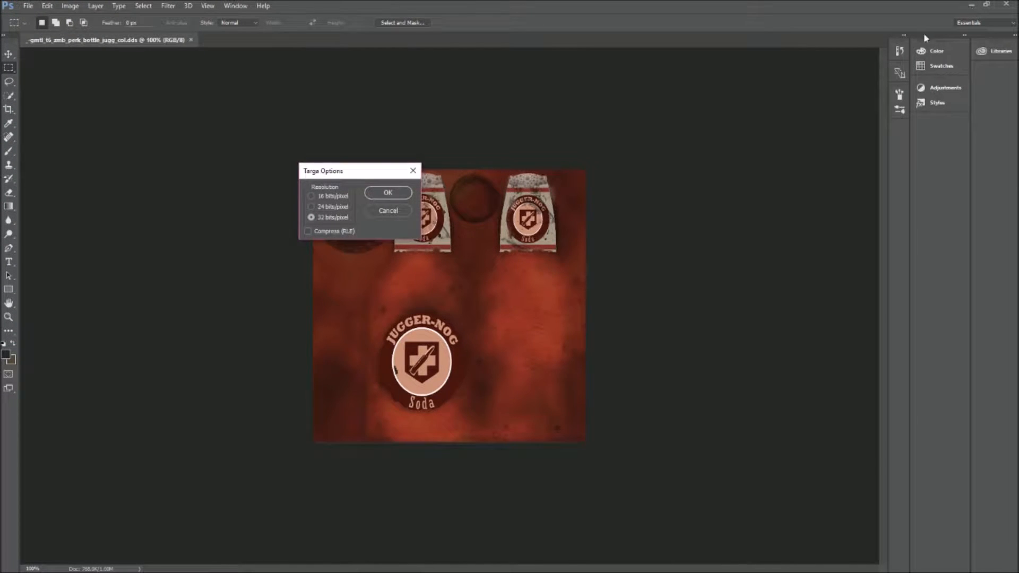
click(399, 194)
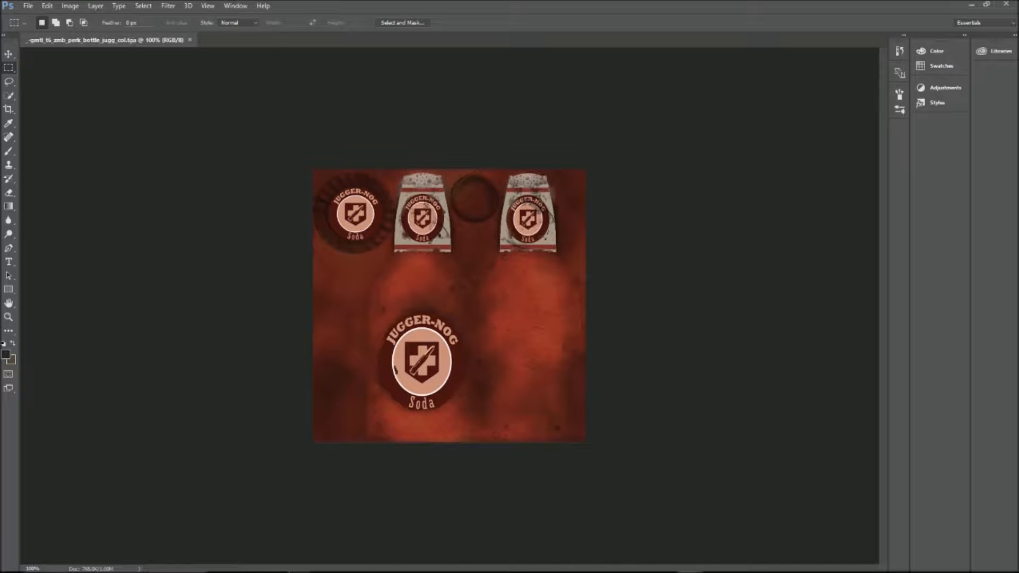
Step: Search the system for Task Manager and launch it
mouse_move(610, 568)
click(139, 566)
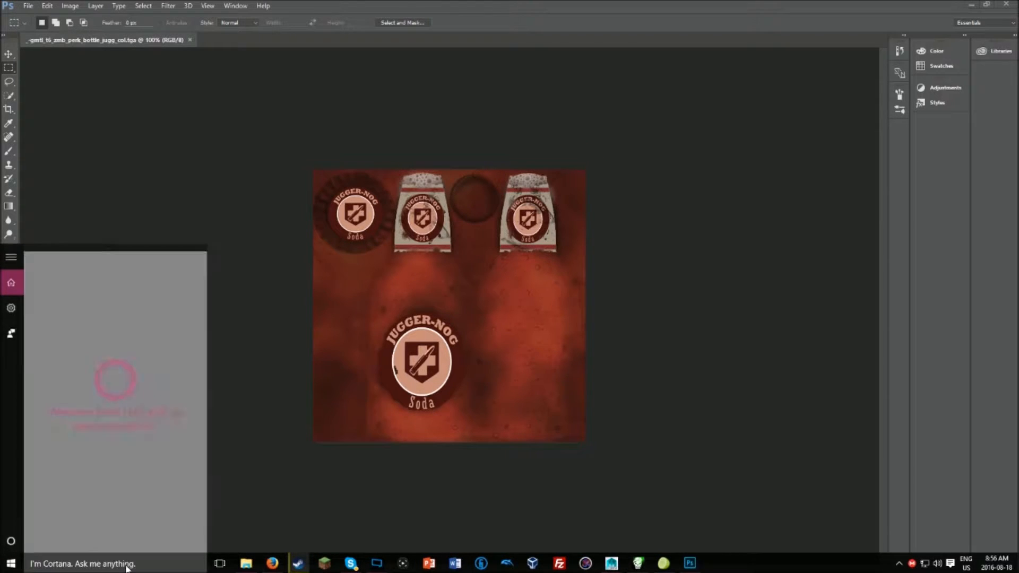
text(ta)
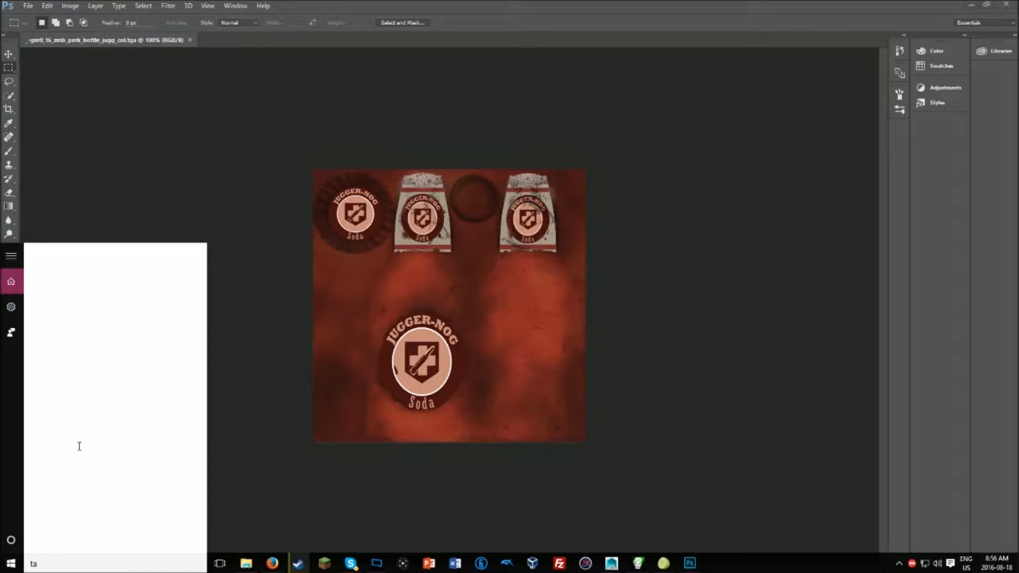
text(sk)
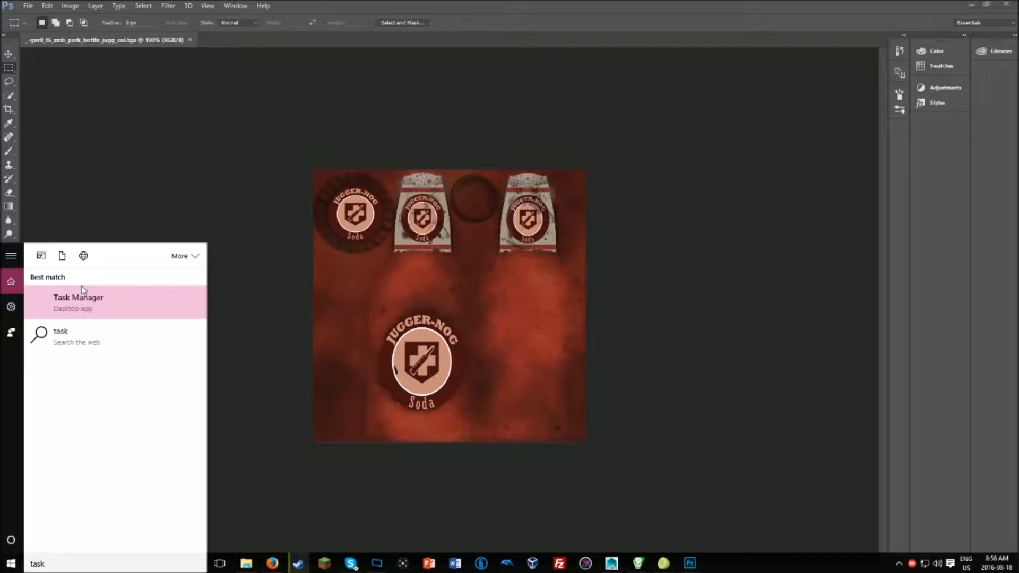
click(87, 309)
Step: Switch to the _images folder and delete the DDS version of the jugg color texture
key(alt+Tab)
click(434, 255)
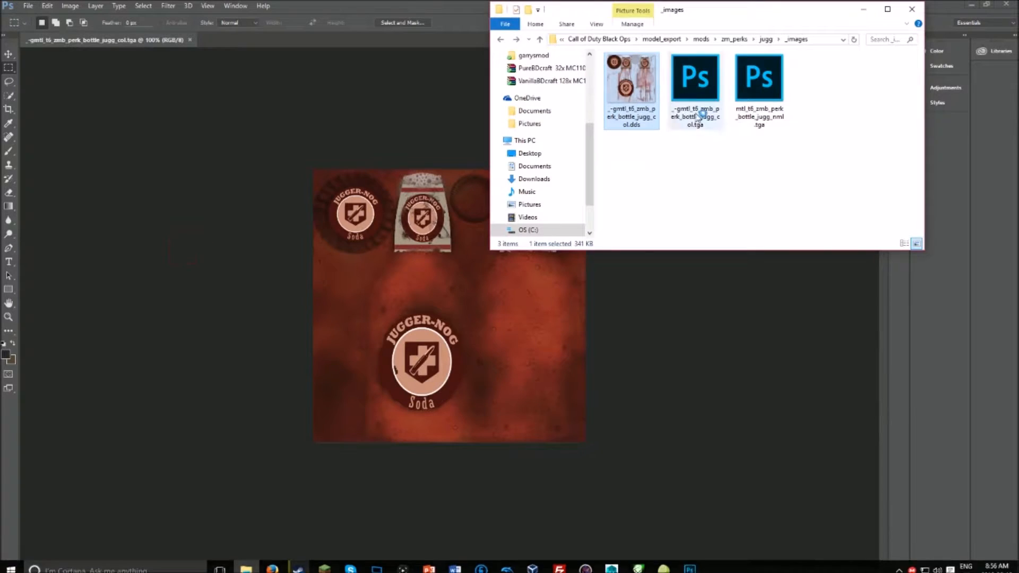
right_click(638, 82)
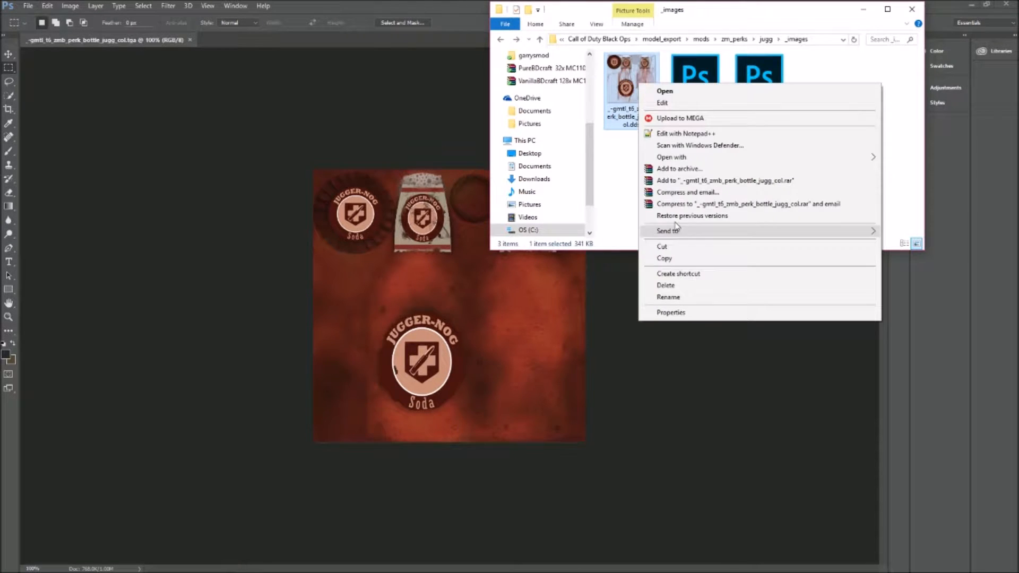
click(706, 281)
click(631, 114)
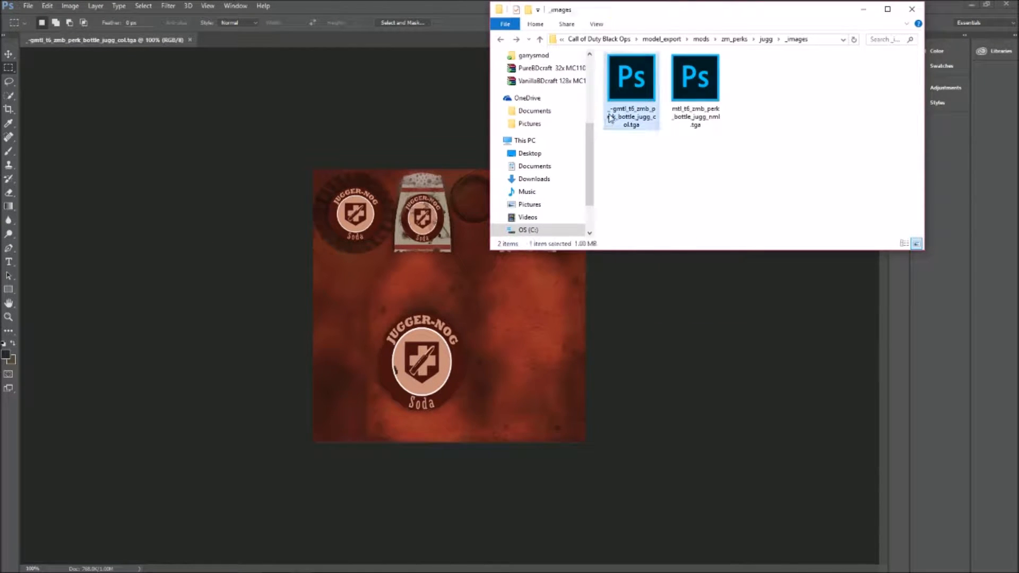
Step: Rename the jugg color TGA file to mtl_t6_zmb_perk_bottle_jugg_col.tga
key(ctrl+shift+Escape)
click(616, 116)
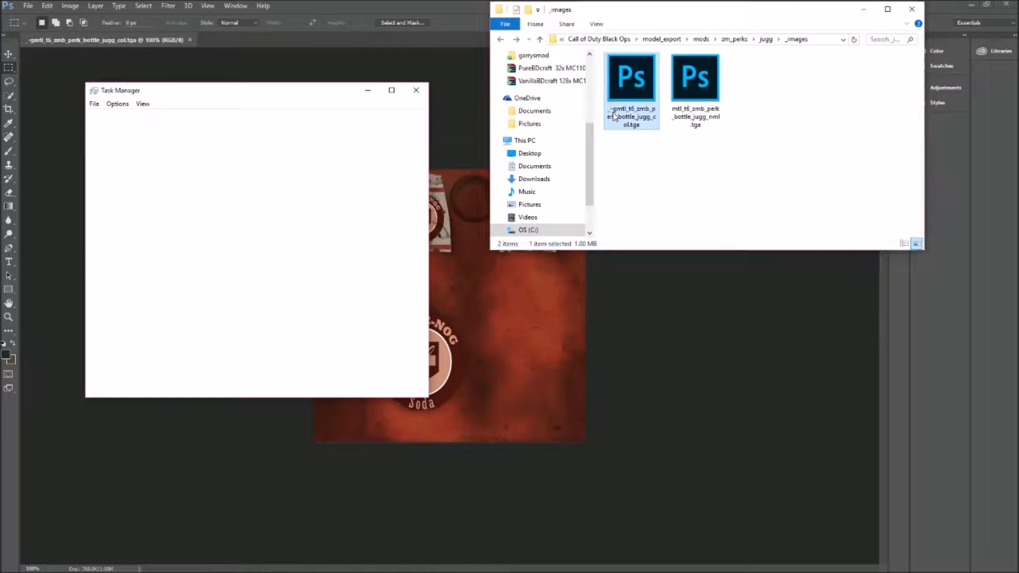
click(608, 118)
key(Delete)
key(BackSpace)
key(Return)
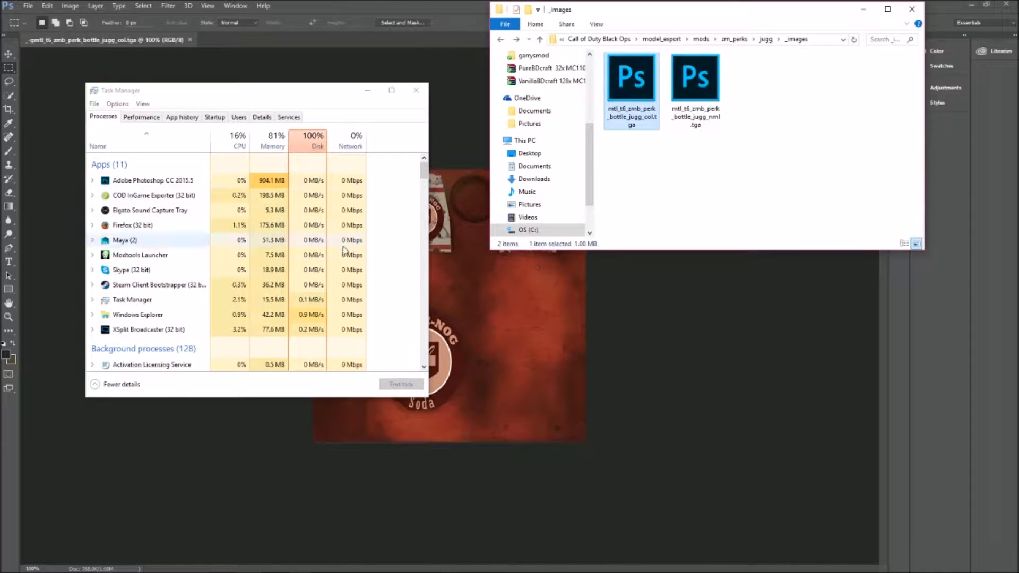
Step: Sort the Task Manager processes by disk usage, add the Status column, and minimize Task Manager
scroll(353, 266, down, 1)
scroll(358, 271, up, 1)
click(312, 143)
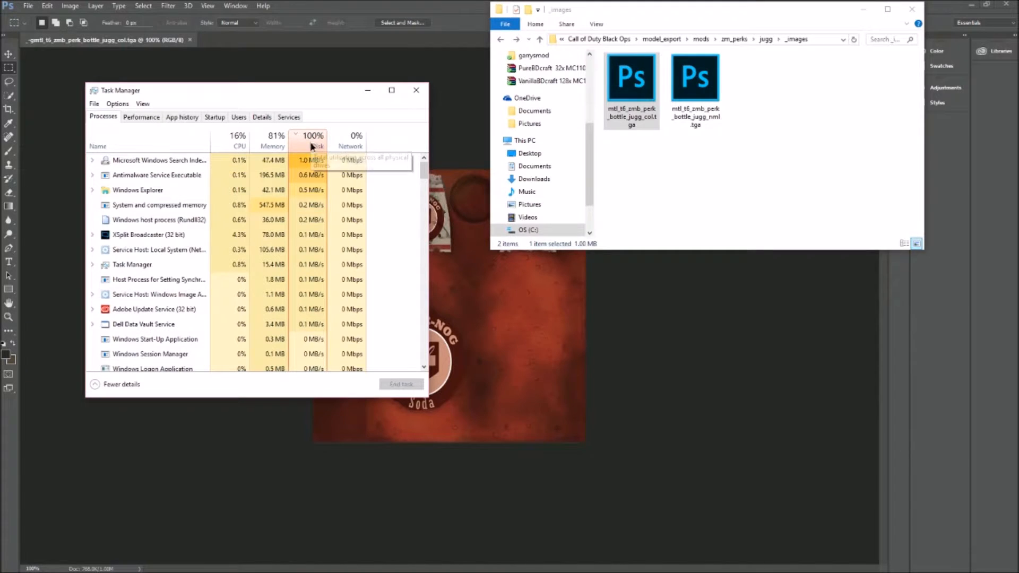
right_click(312, 144)
click(351, 162)
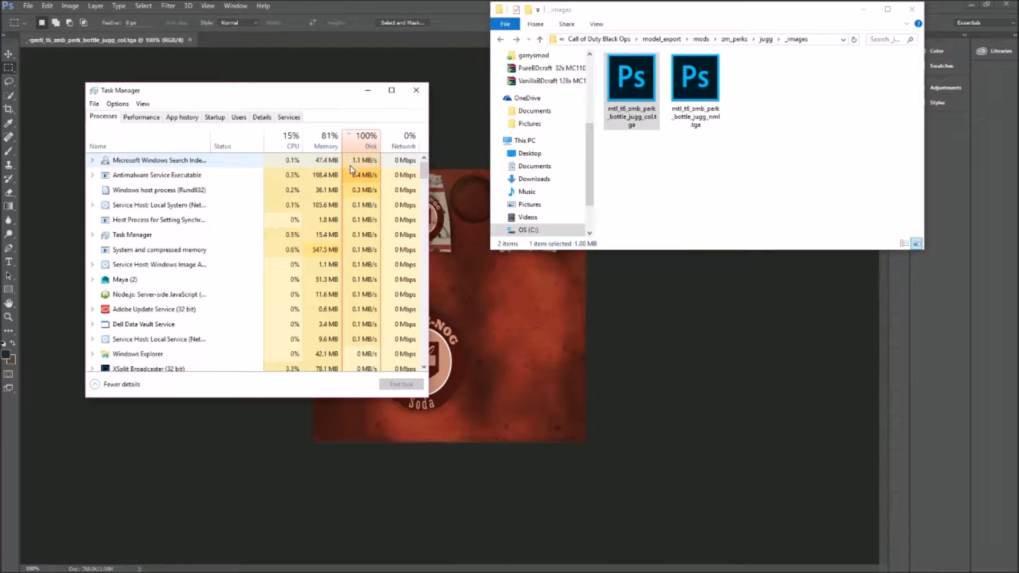
click(371, 90)
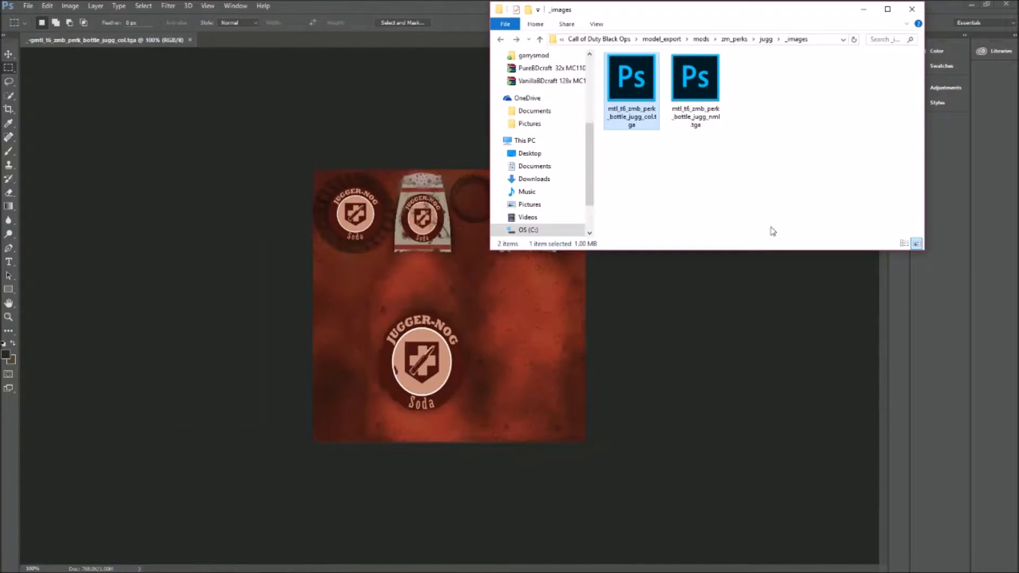
Step: Minimize Photoshop and browse from the desktop's Modding Stuff folder to Lemon's x64\export\bo2\zm folder
click(765, 39)
click(971, 4)
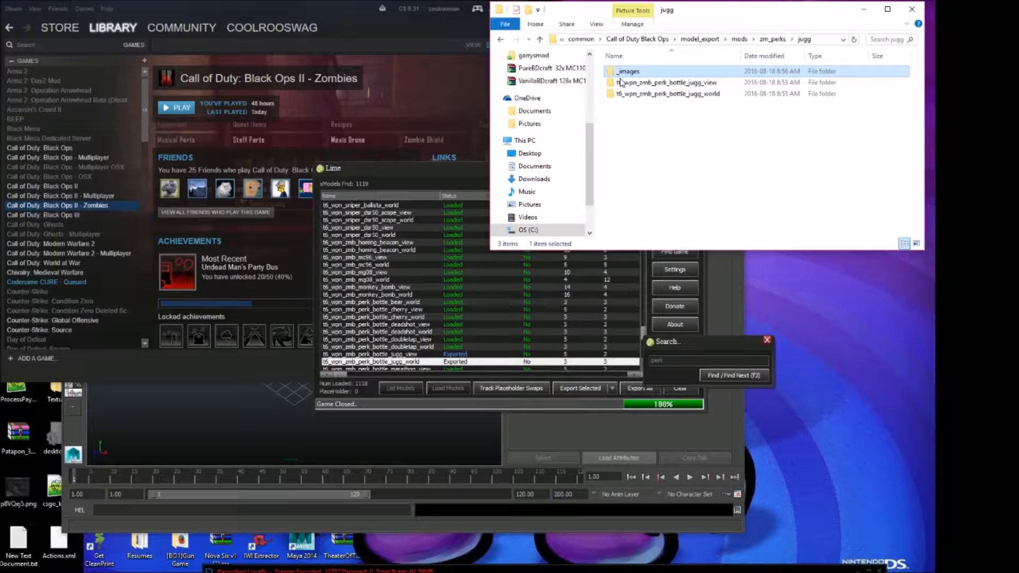
scroll(526, 213, up, 2)
click(519, 225)
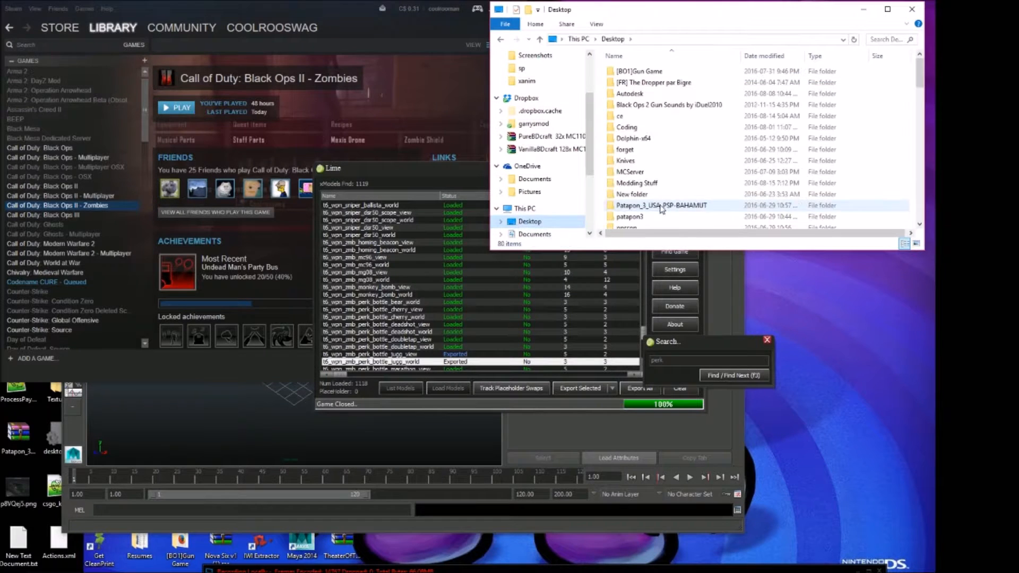
double_click(644, 183)
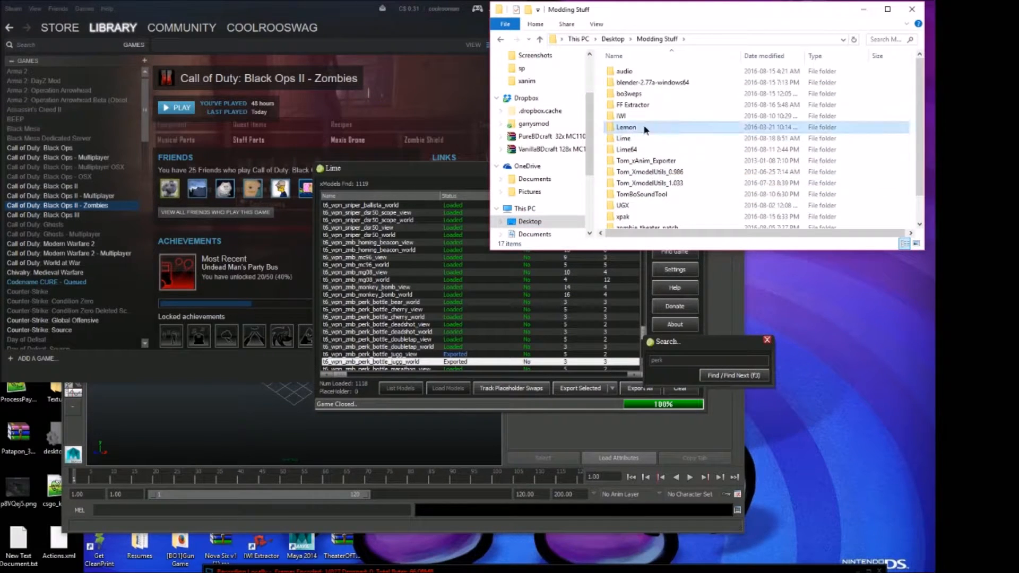
double_click(626, 127)
double_click(626, 72)
double_click(626, 72)
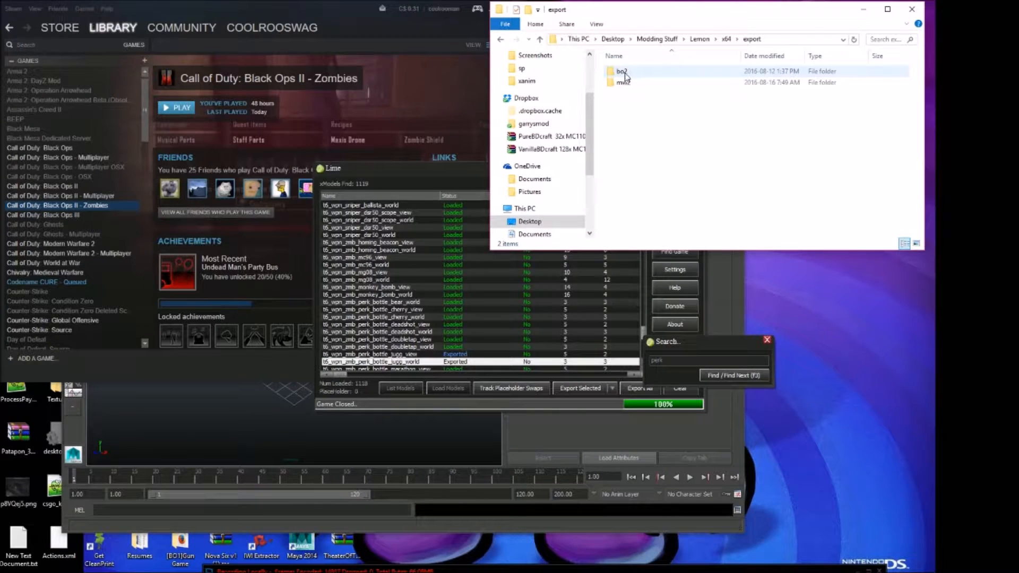
double_click(628, 73)
double_click(620, 83)
Step: Search the zm folder for perk and copy the viewmodel_zombie_perksacola lower, idle and drink animation files
click(874, 39)
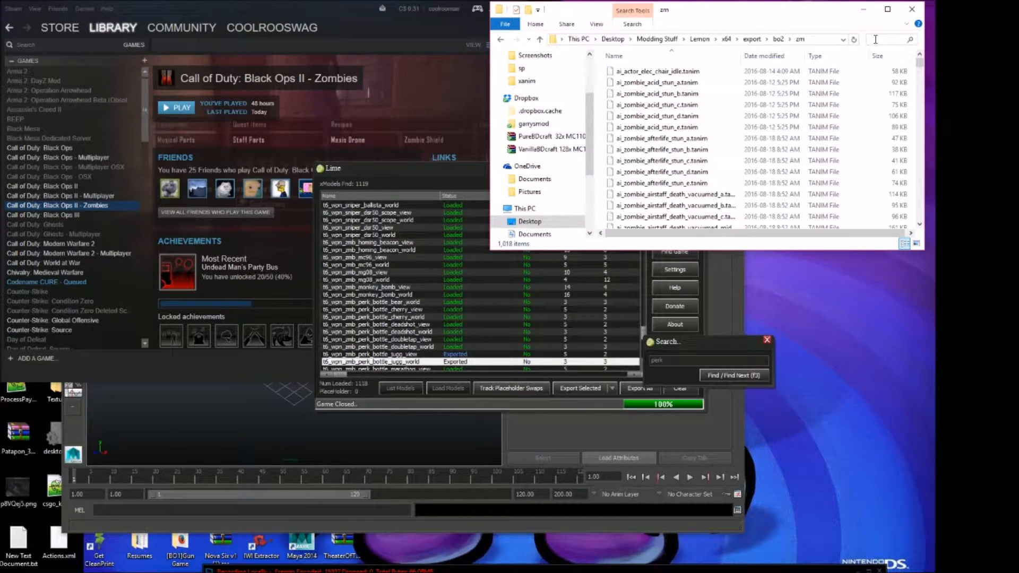
text(jugg)
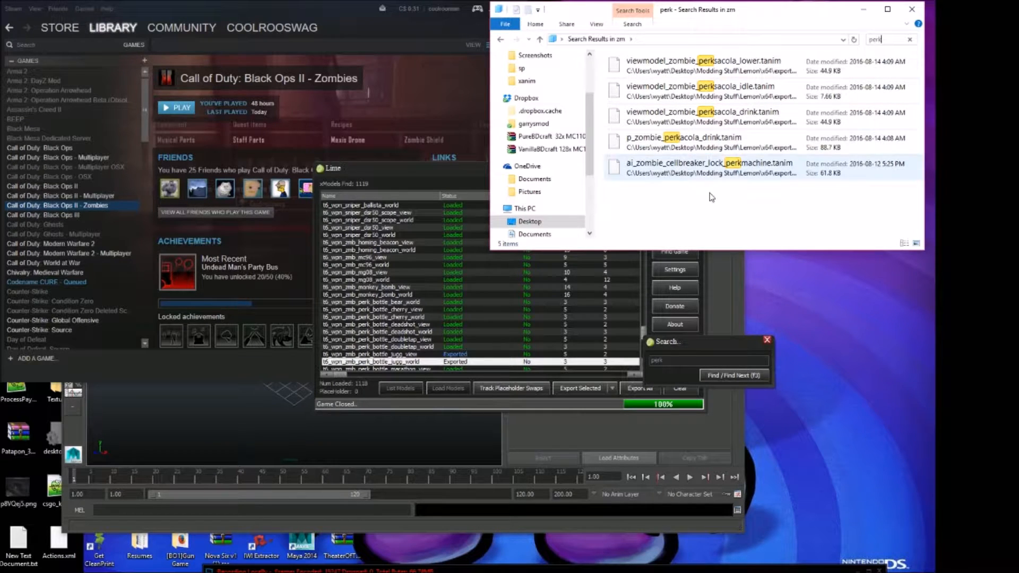
drag(771, 124, 760, 70)
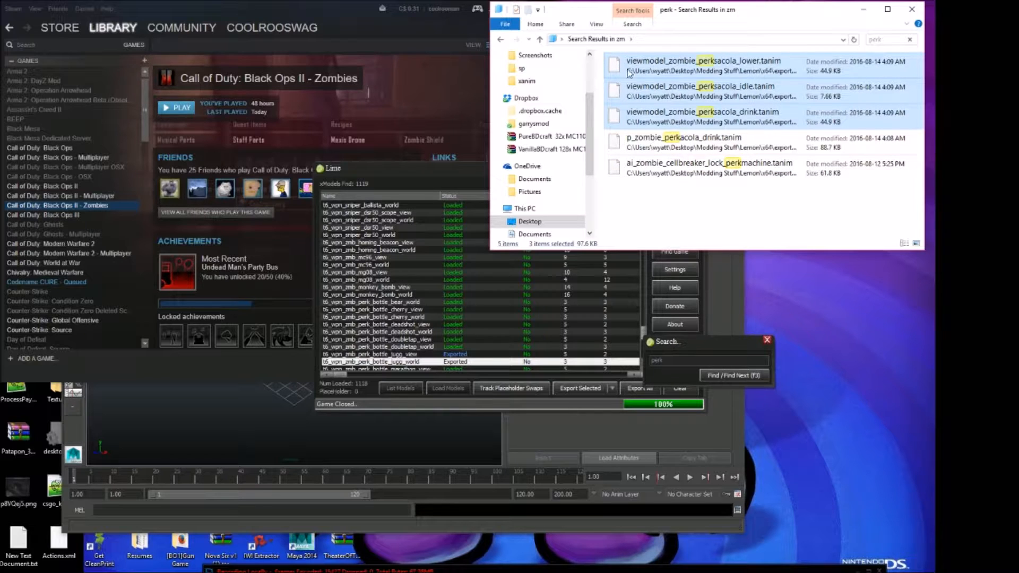
Step: Return to the Call of Duty Black Ops directory and open the mods folder inside xanim_export
scroll(551, 101, up, 3)
click(539, 62)
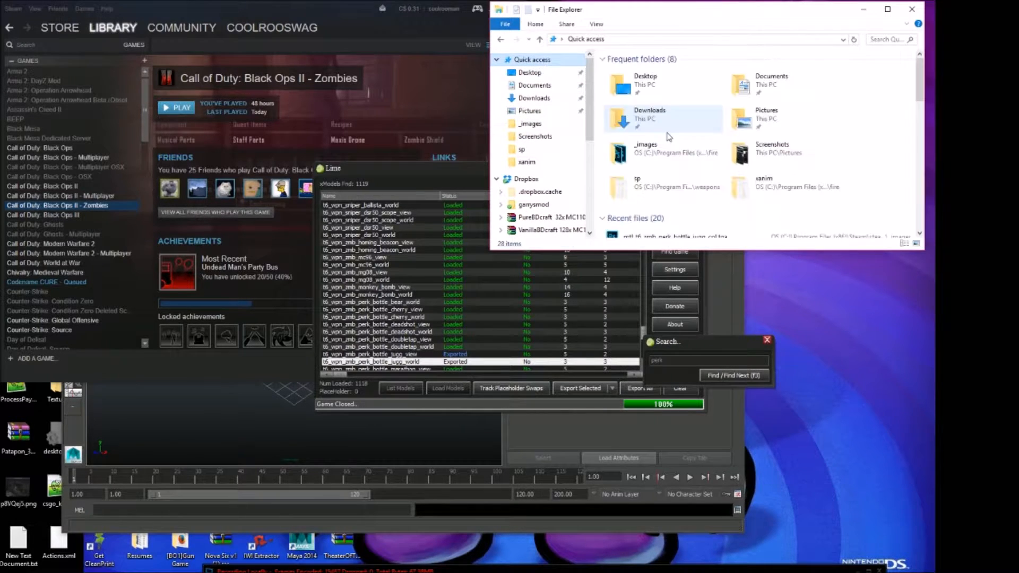
double_click(651, 155)
click(598, 42)
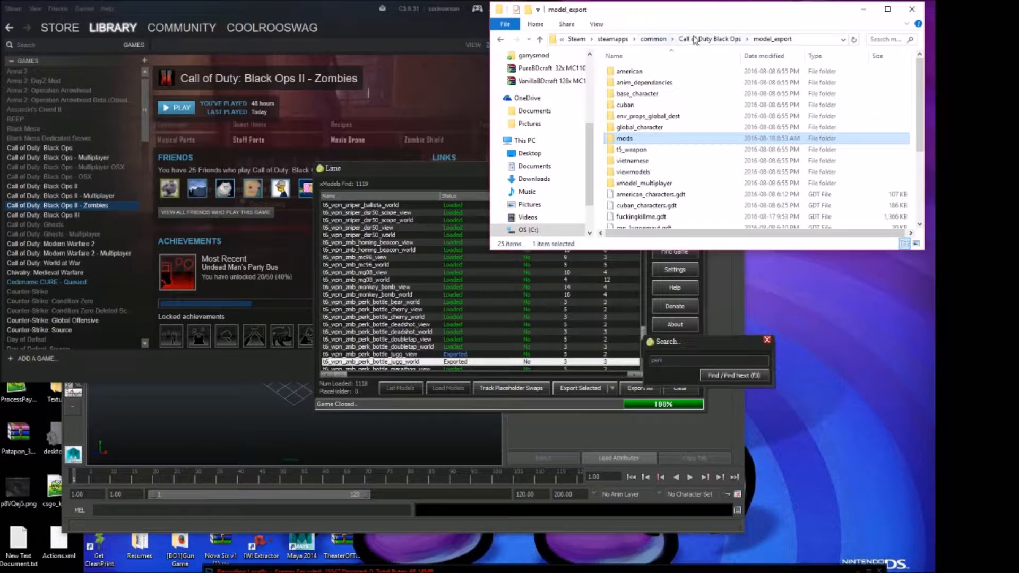
click(696, 41)
scroll(658, 164, down, 6)
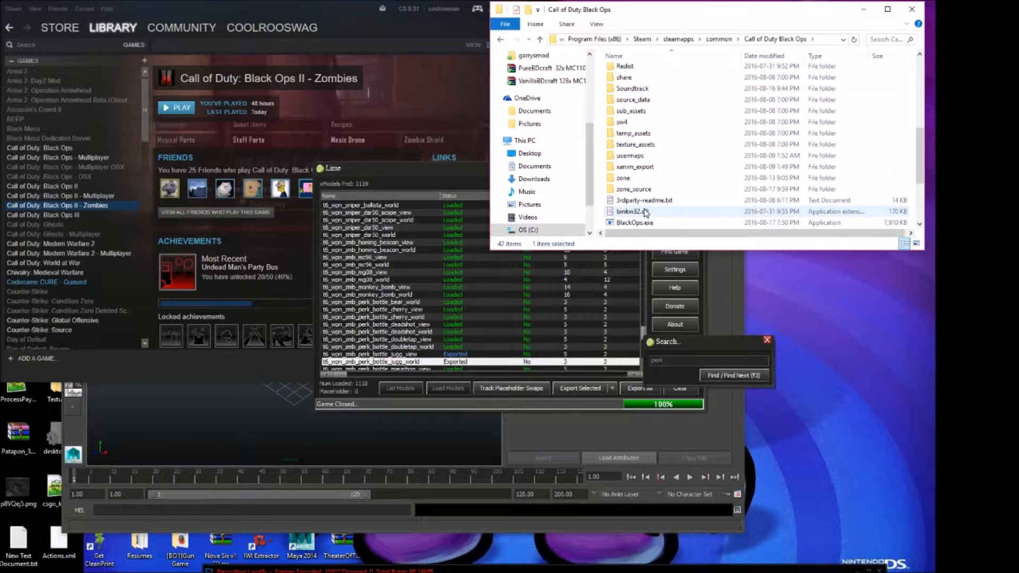
double_click(651, 167)
double_click(626, 83)
Step: Create a new folder named zm_perks in xanim_export's mods folder
right_click(634, 93)
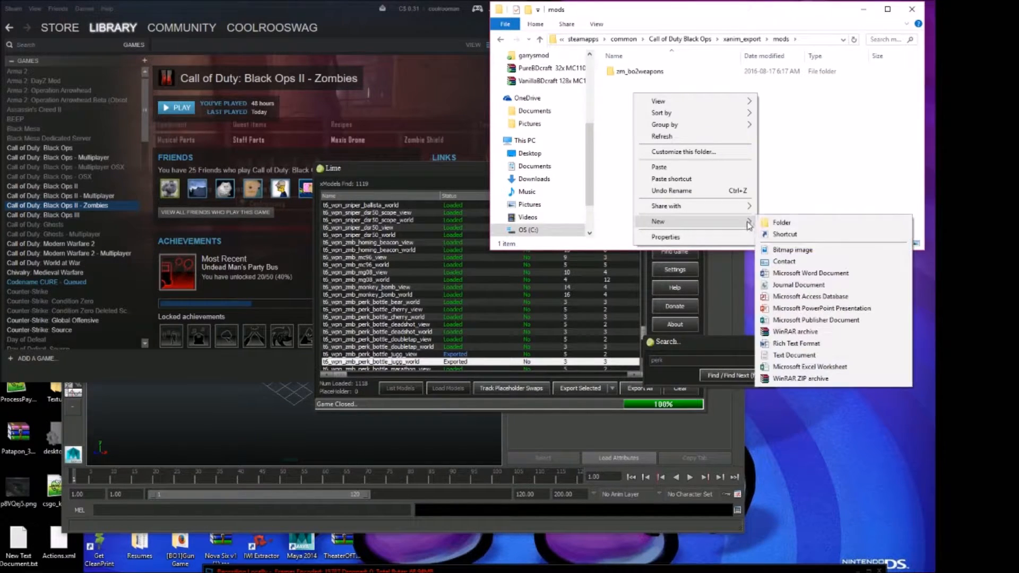
click(763, 223)
text(zm_per)
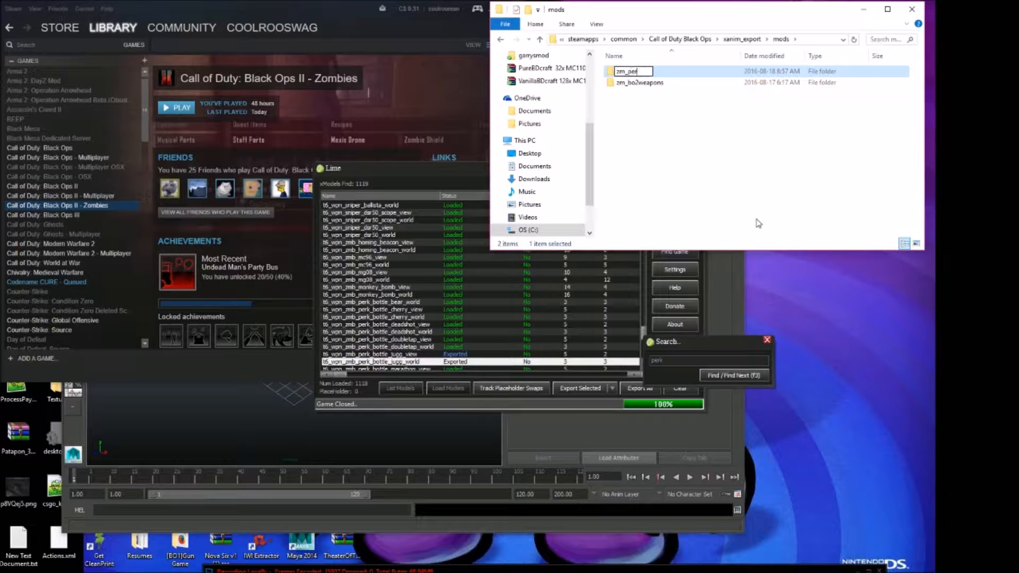
text(ks)
key(Return)
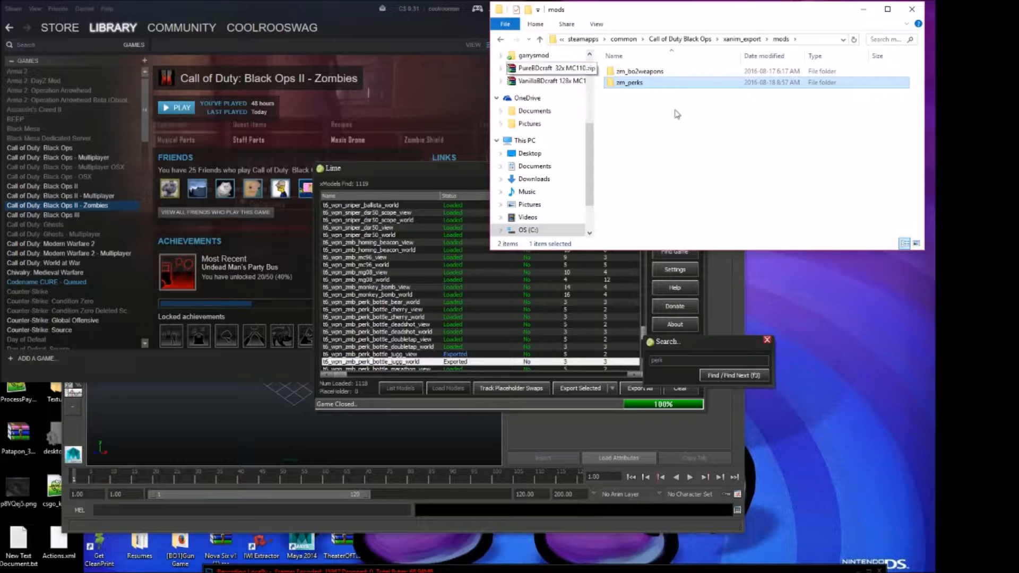
Step: Open the zm_perks folder and create a folder named jugg inside it
double_click(655, 84)
right_click(654, 84)
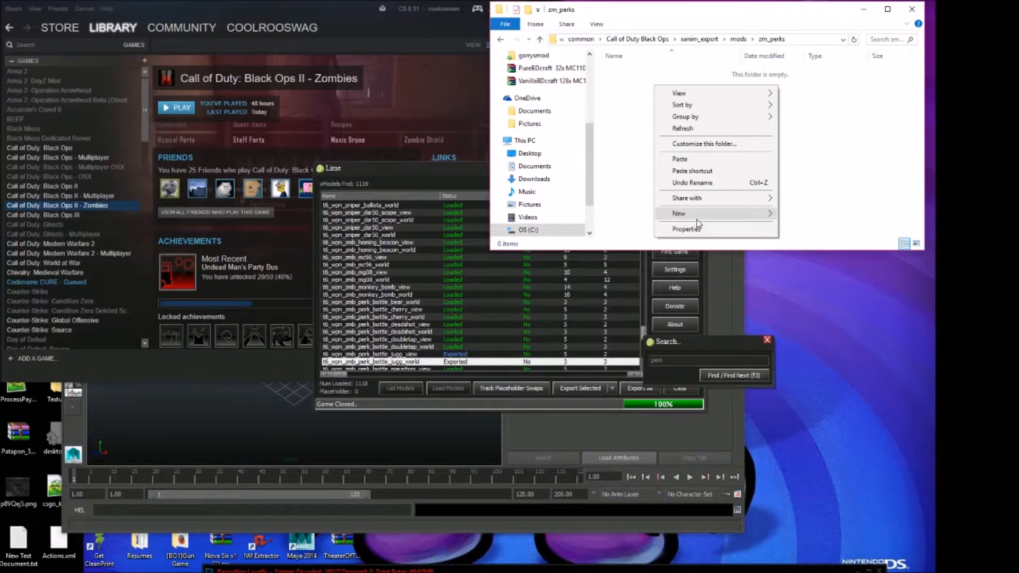
click(789, 216)
text(jugg)
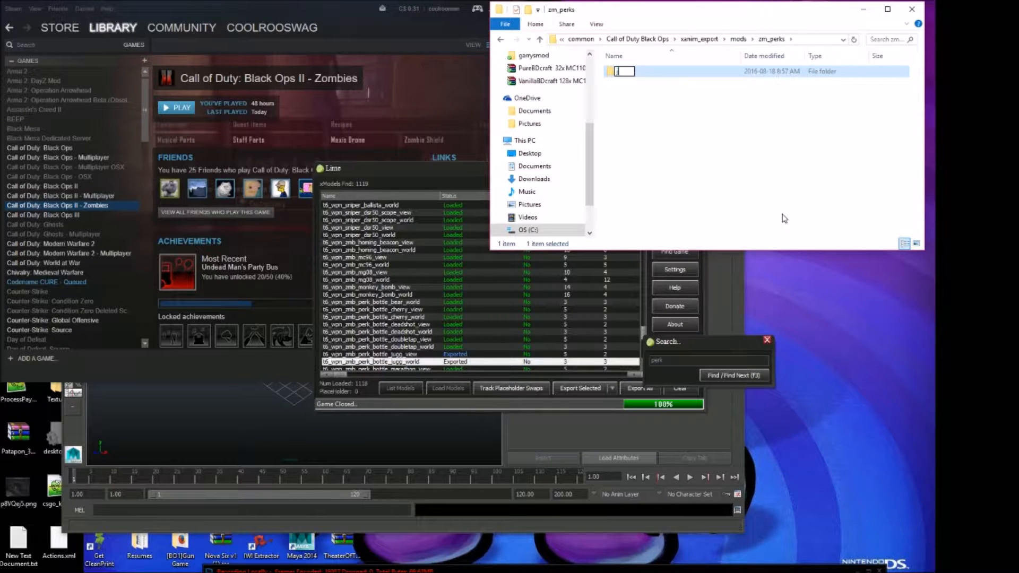
key(Return)
Step: Paste the three perksacola animation files into jugg and add a new folder named xamim there
double_click(623, 72)
key(ctrl+v)
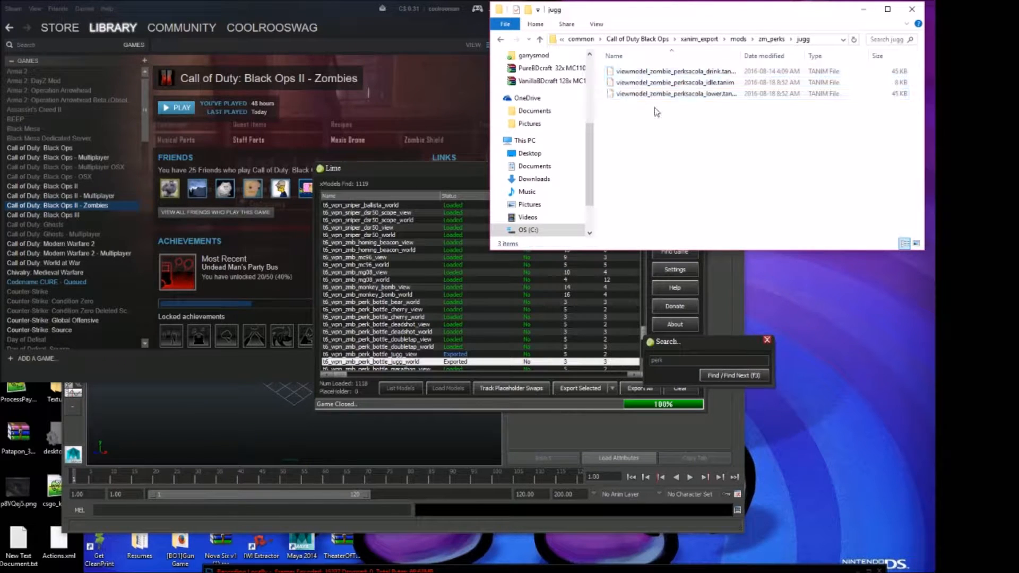
right_click(653, 133)
mouse_move(717, 263)
click(748, 260)
text(xamim)
key(Return)
Step: Go back to the Call of Duty Black Ops folder, then switch to Maya and clear the Look in path of its Open dialog
click(598, 39)
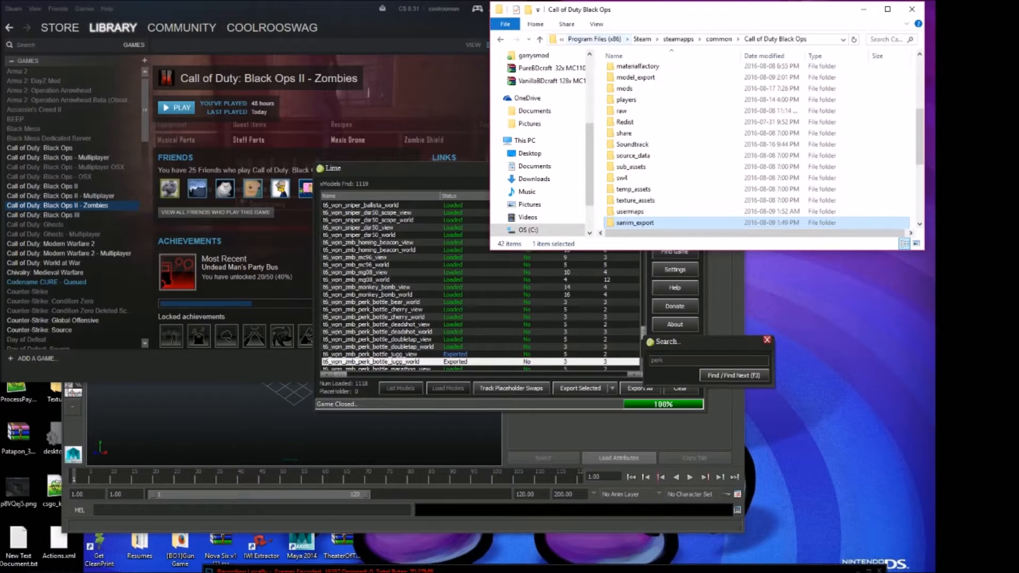
click(515, 431)
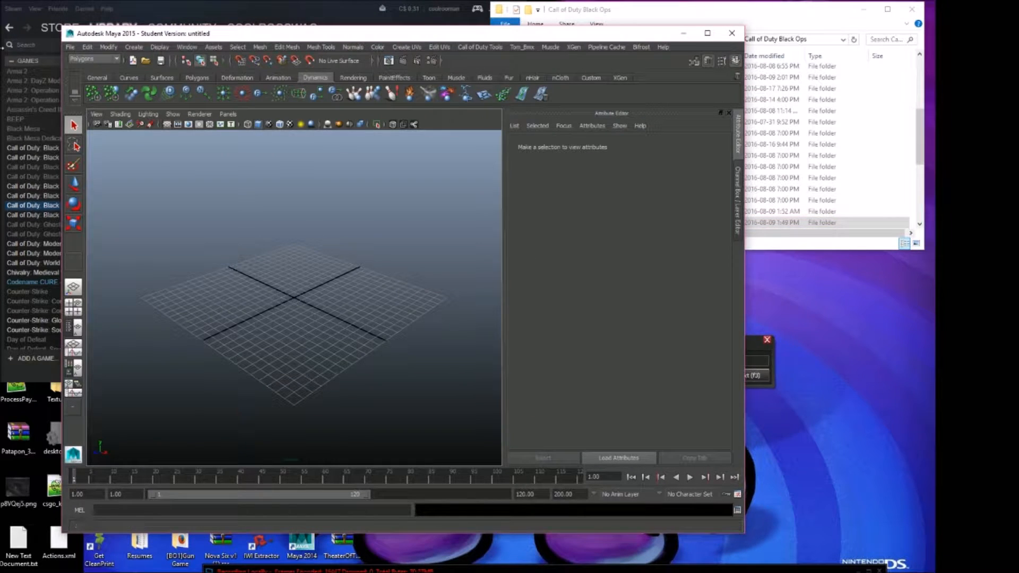
click(65, 46)
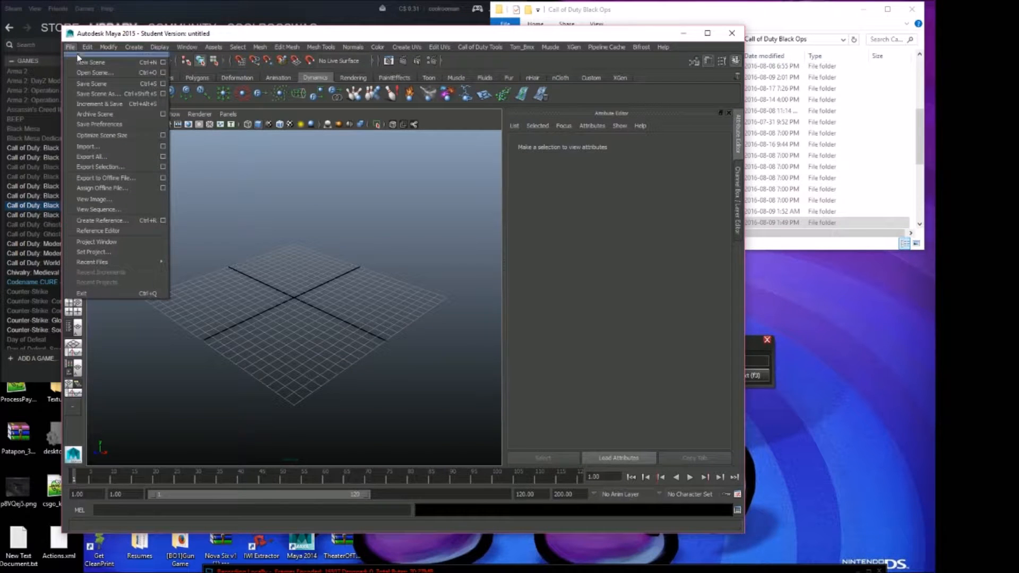
click(69, 46)
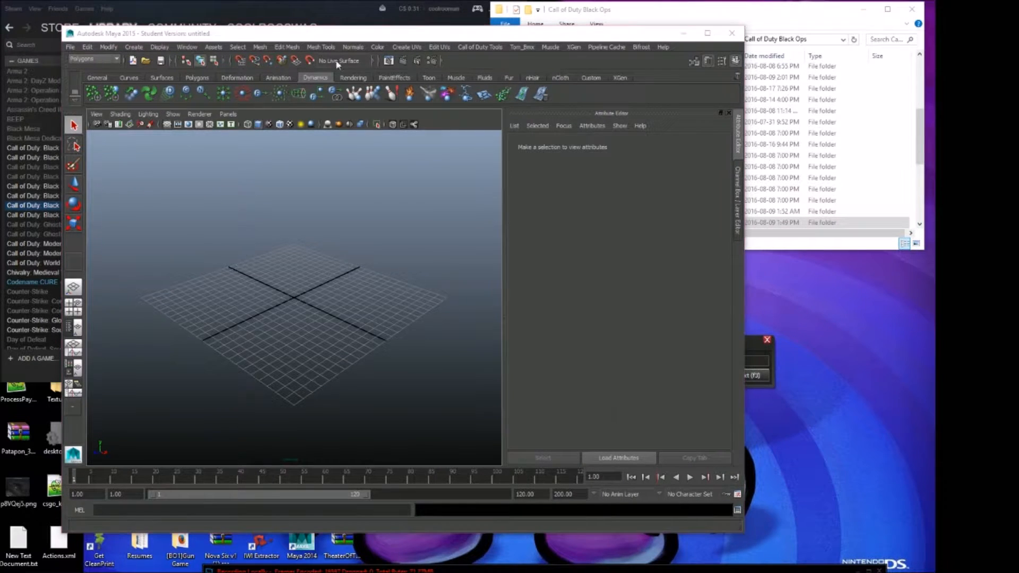
key(ctrl+o)
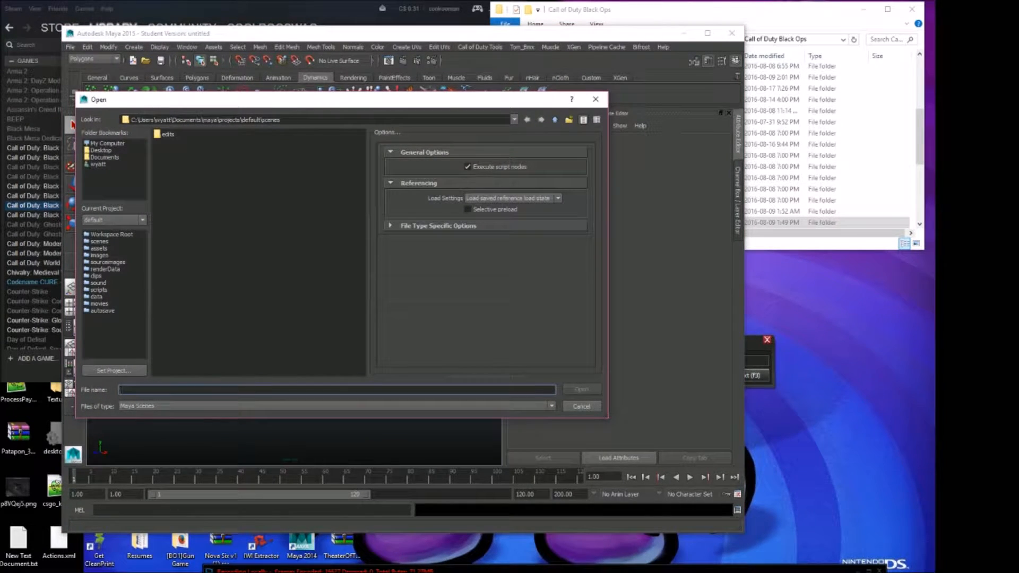
triple_click(206, 119)
key(BackSpace)
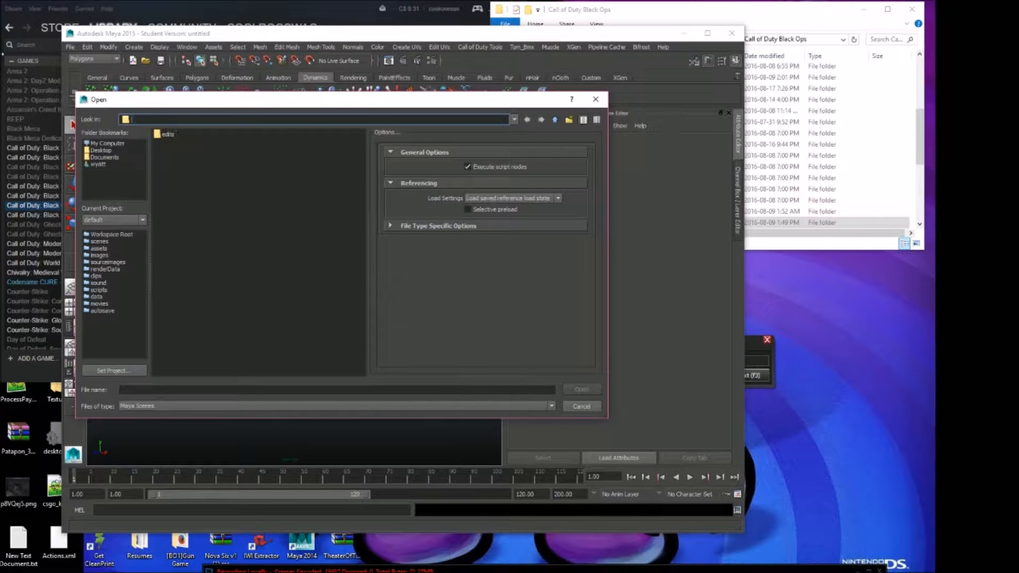
Step: In File Explorer, browse model_export's mods to zm_bo2weapons\beacon\t6_wpn_zmb_homing_beacon_view and copy that folder's path
click(774, 110)
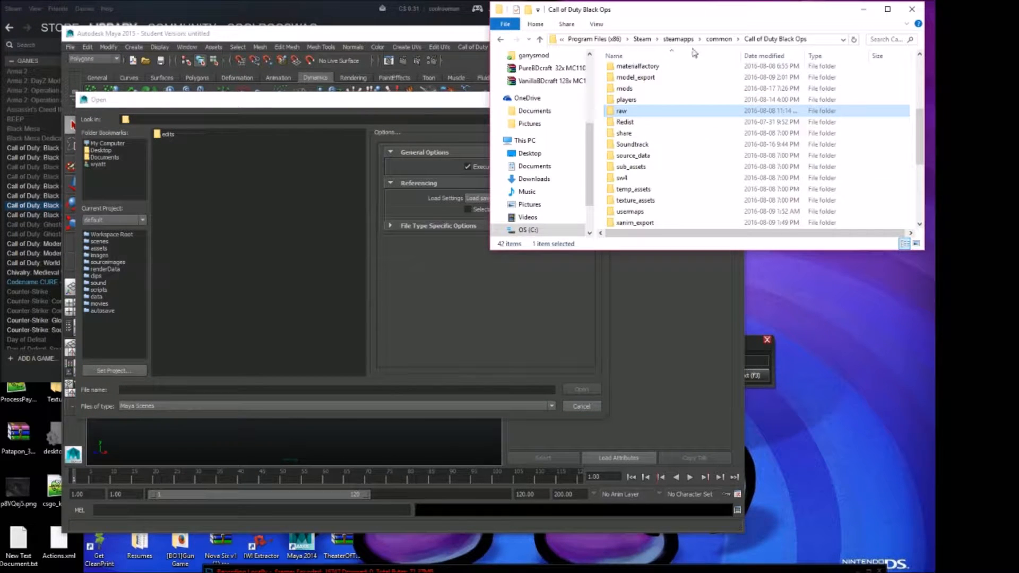
scroll(643, 162, down, 6)
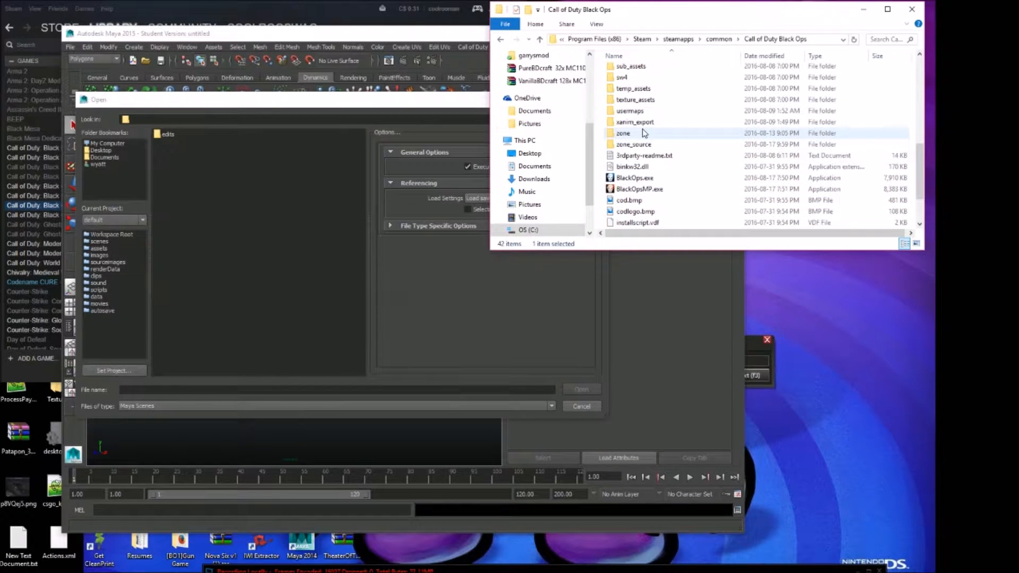
scroll(642, 130, up, 6)
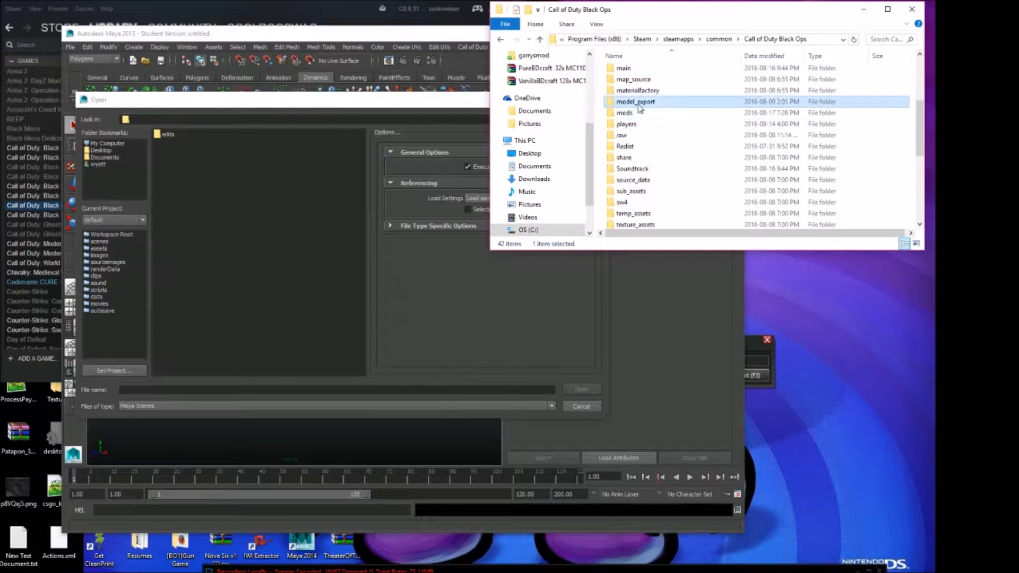
double_click(637, 102)
double_click(634, 138)
double_click(637, 83)
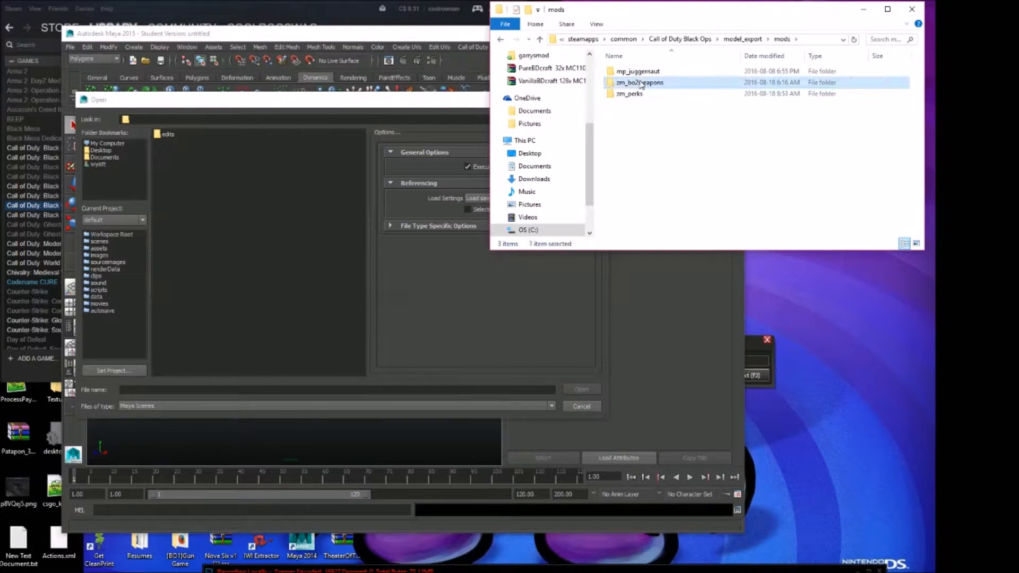
double_click(626, 93)
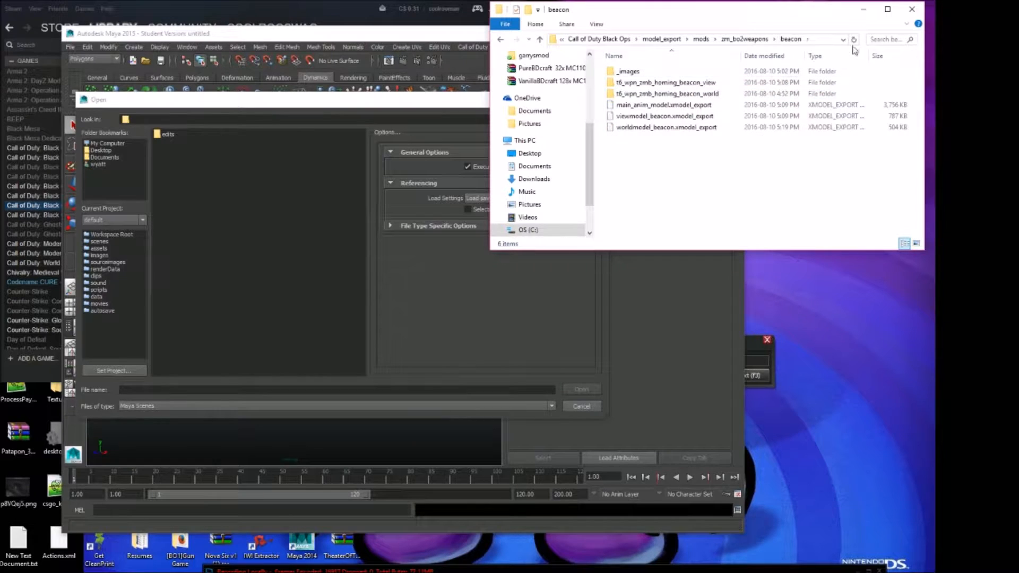
click(825, 40)
double_click(703, 83)
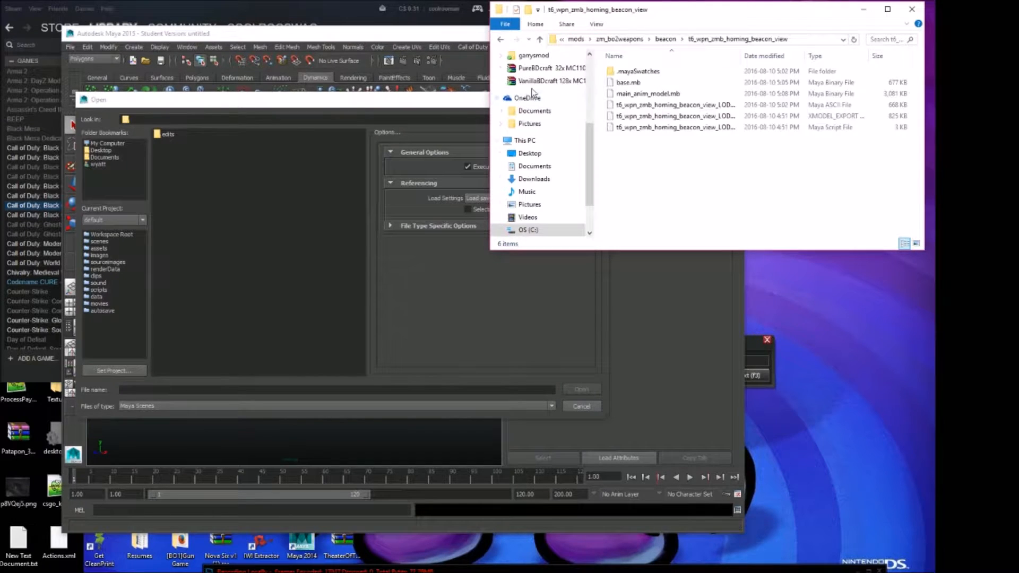
click(809, 39)
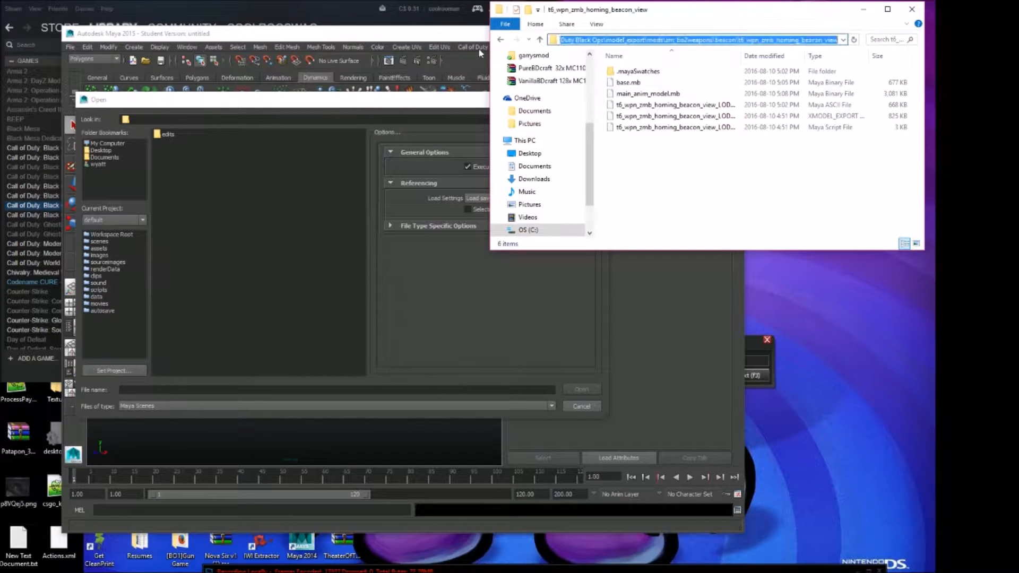
Step: Use the copied beacon folder path in Maya's Open dialog, open main_anim_model.mb and inspect the arms and beacon model
click(270, 114)
text(C:\Program Files (x86)\Steam\steamapps\common\Call of Duty Black Ops\model_export\mods\zm_bo2weapons\beacon\t6_wpn_zmb_homing_beacon_view)
key(Return)
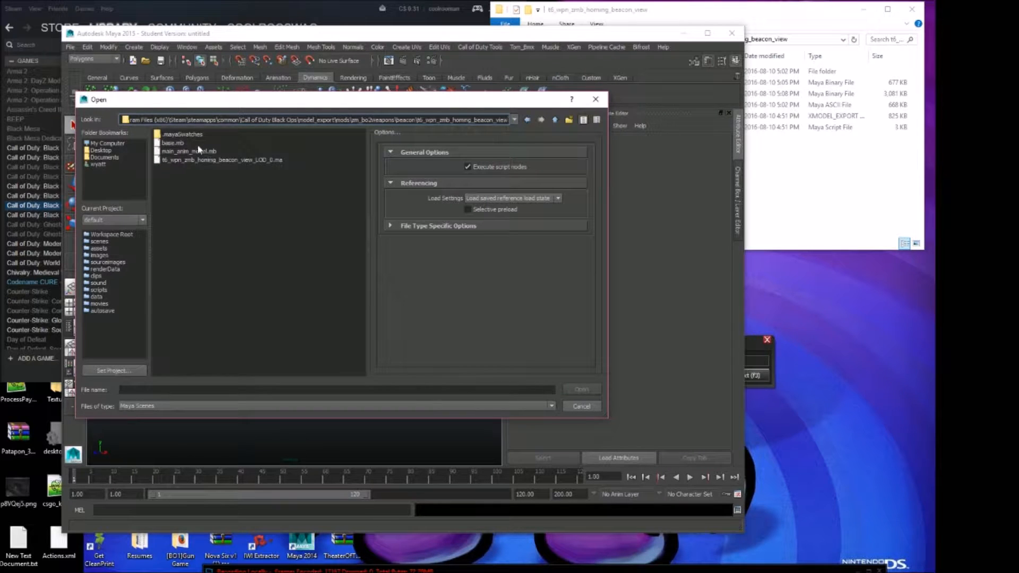
double_click(194, 151)
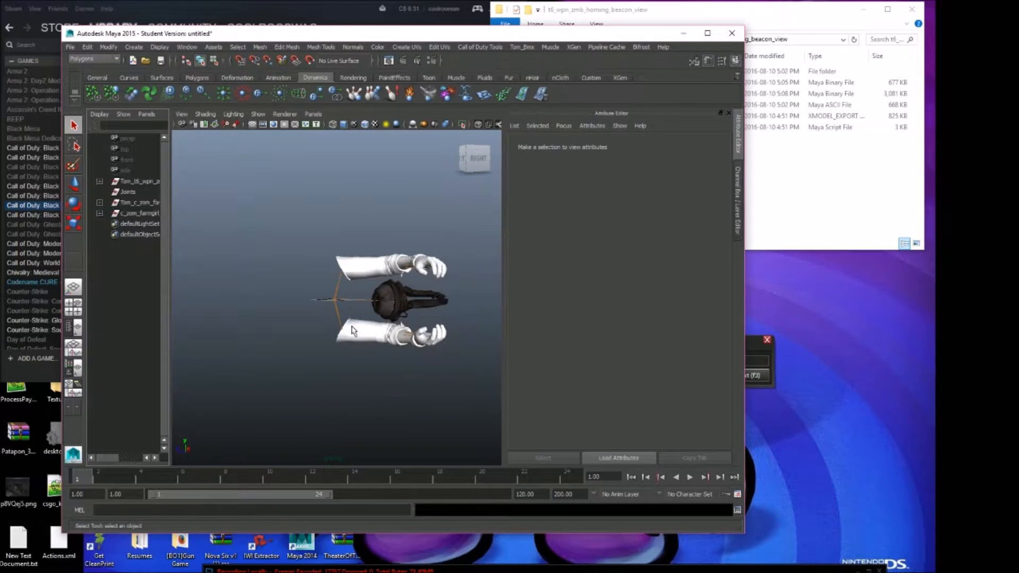
alt+drag(394, 329, 419, 228)
Step: Bring up Maya's Open dialog again, then in File Explorer browse to zm_perks\jugg\t6_wpn_zmb_perk_bottle_jugg_view and copy its folder path
click(70, 46)
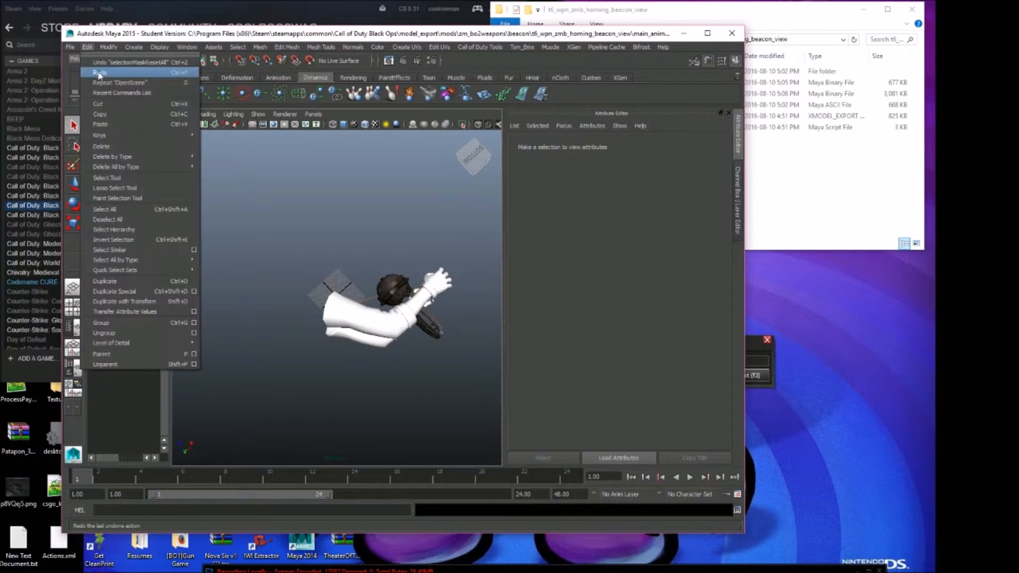
click(100, 73)
click(780, 139)
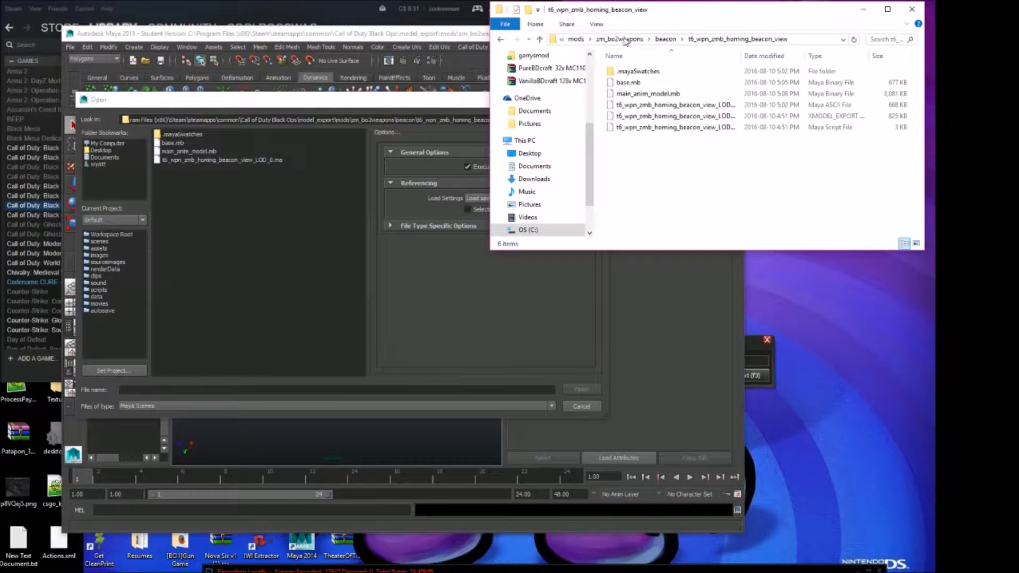
click(613, 40)
click(739, 39)
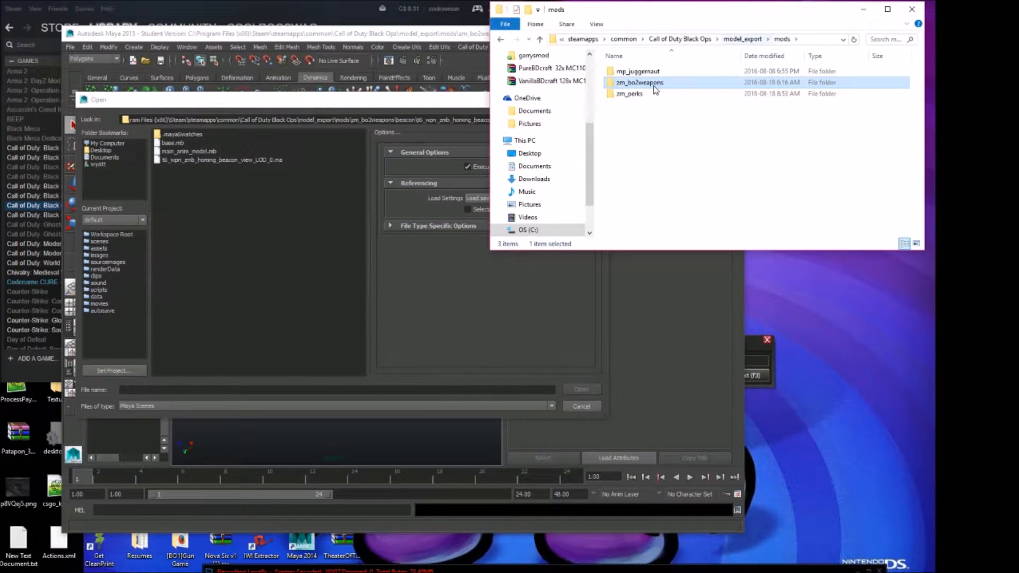
double_click(630, 95)
double_click(626, 75)
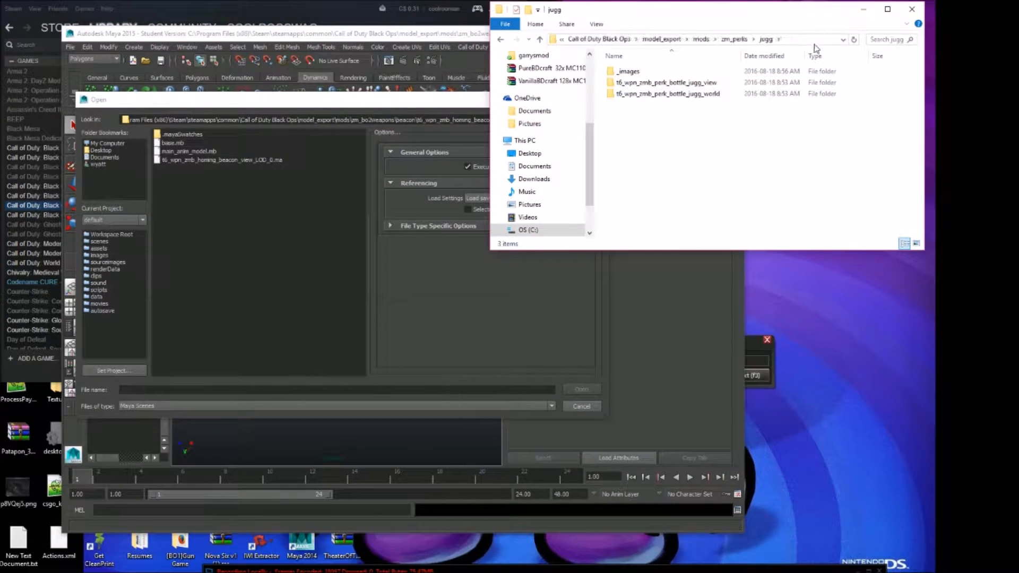
double_click(817, 83)
click(835, 39)
key(ctrl+c)
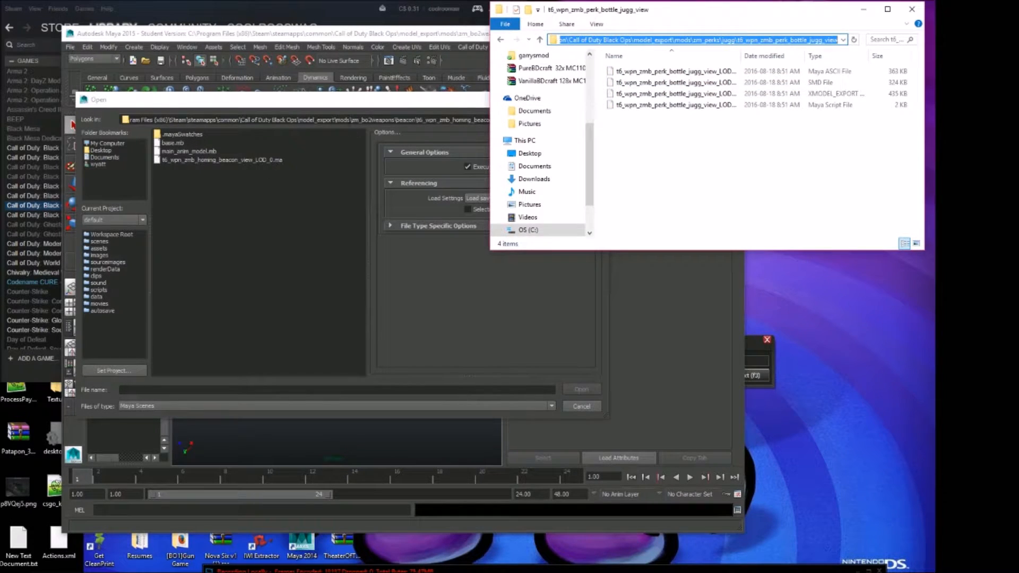
Step: Open t6_wpn_zmb_perk_bottle_jugg_view_LOD_0.ma from the copied folder path in Maya, discarding changes to the beacon scene
triple_click(383, 120)
key(ctrl+v)
key(Return)
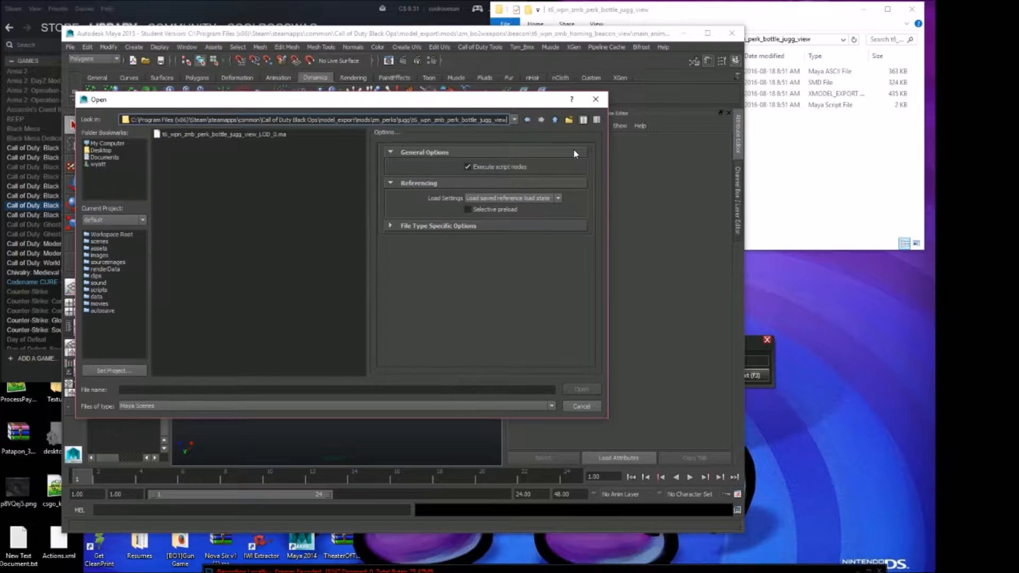
double_click(286, 136)
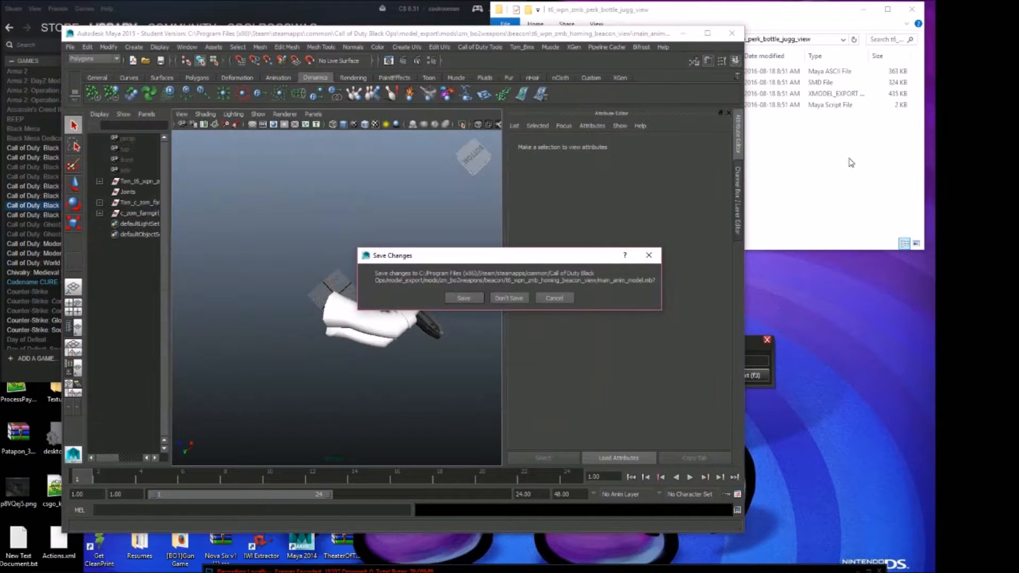
click(508, 298)
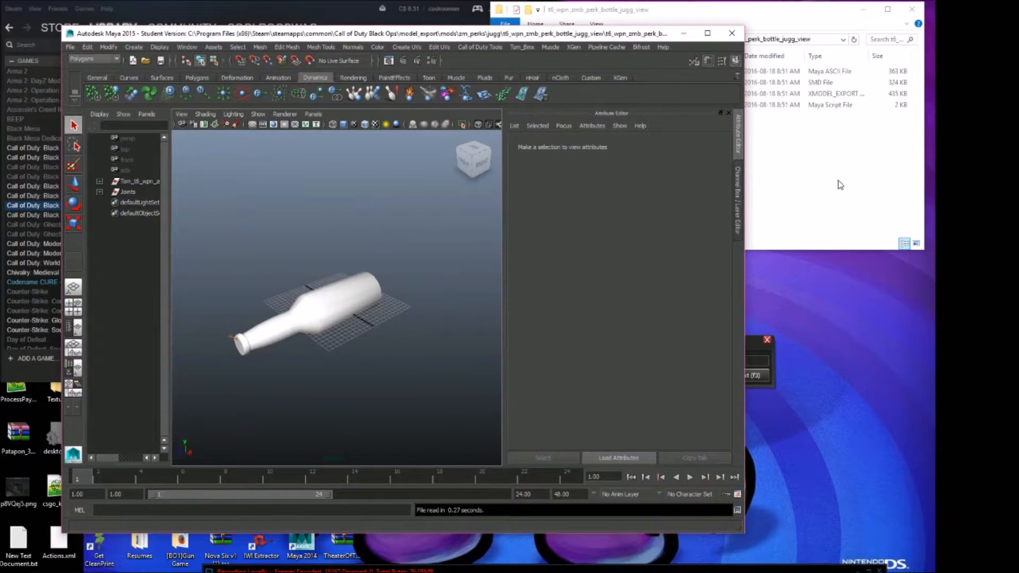
Step: Load the Maya Script File from the t6_wpn_zmb_perk_bottle_jugg_view folder into the Maya scene in wireframe display to bind the bottle's joints
click(817, 181)
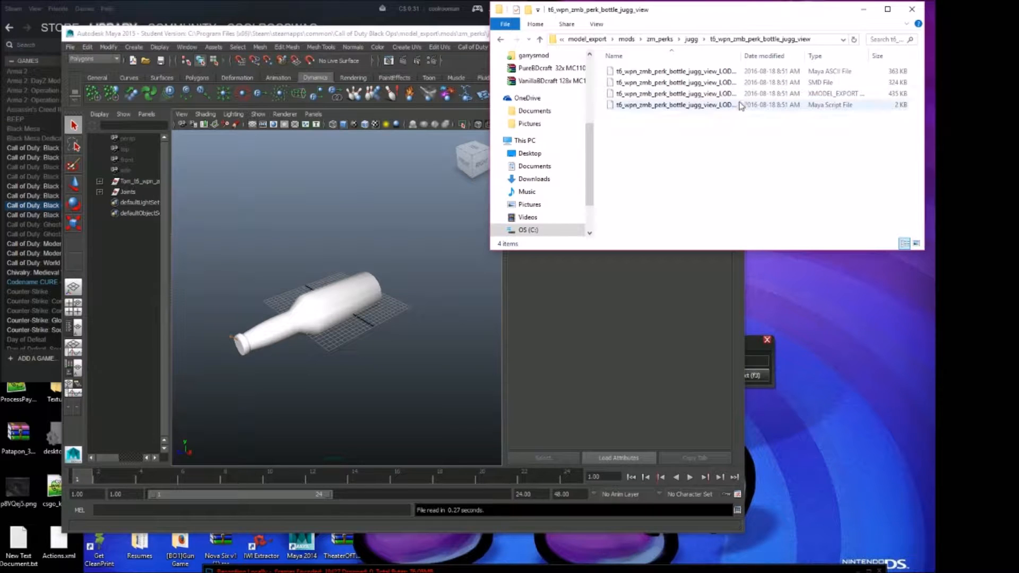
click(887, 9)
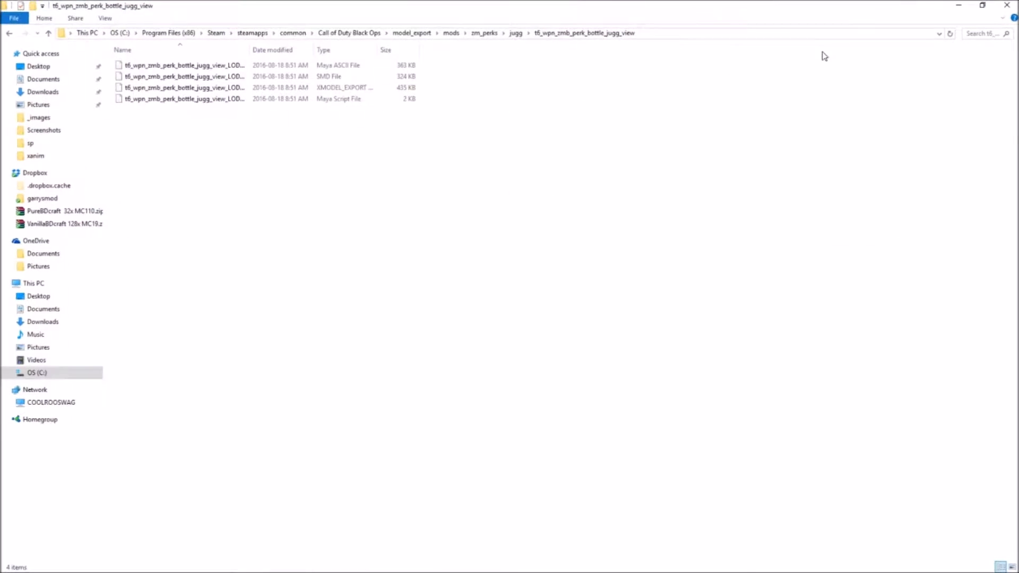
click(234, 100)
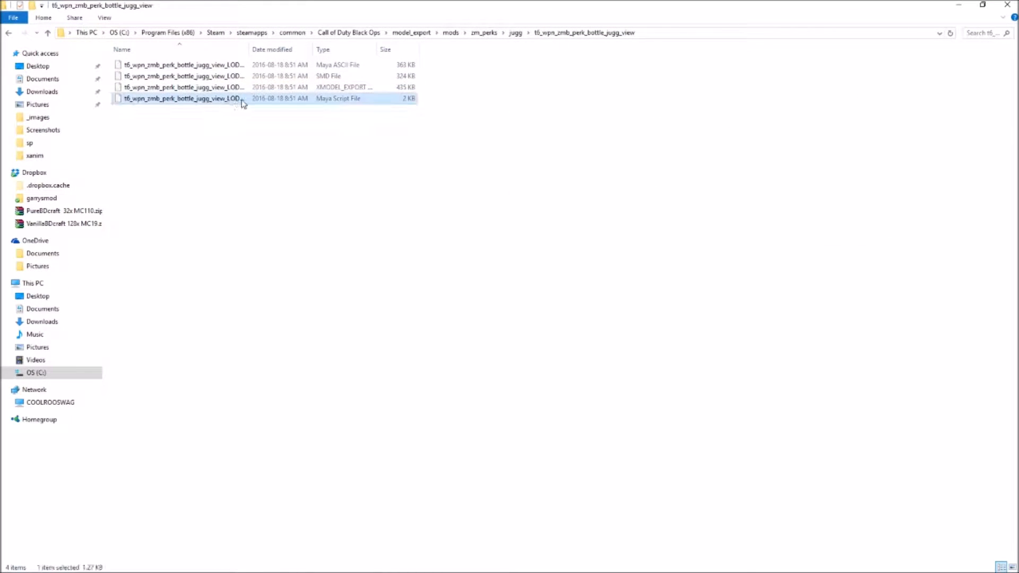
click(239, 101)
click(259, 113)
key(alt+Tab)
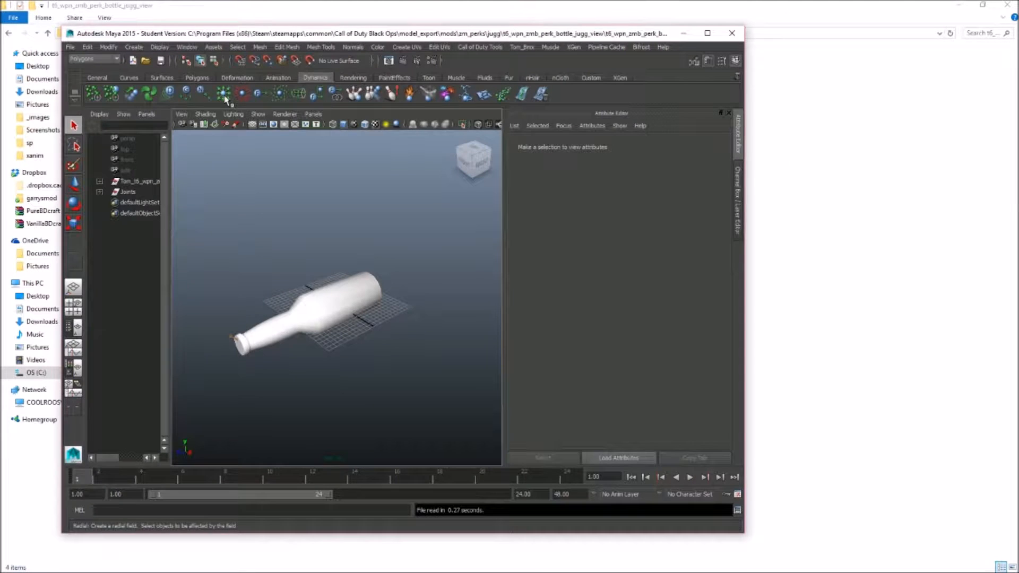
key(4)
drag(313, 39, 644, 39)
drag(198, 99, 653, 293)
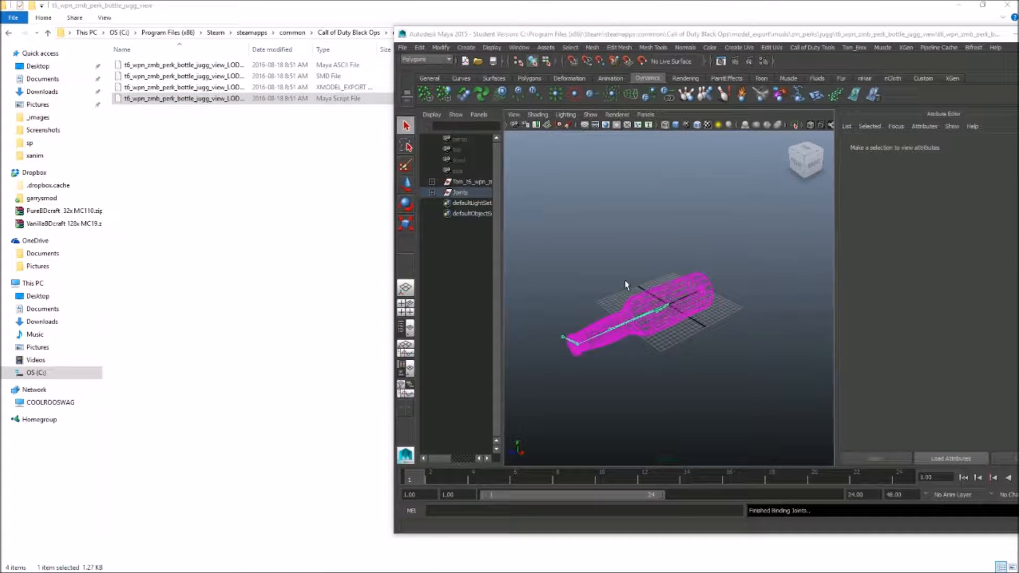
Step: Deselect the bottle, turn on textured shading, and select the bo2_mtl_t6_wpn_zmb_perk_bottle_jugg material in Hypershade, minimizing Hypershade to expose its attributes
click(642, 360)
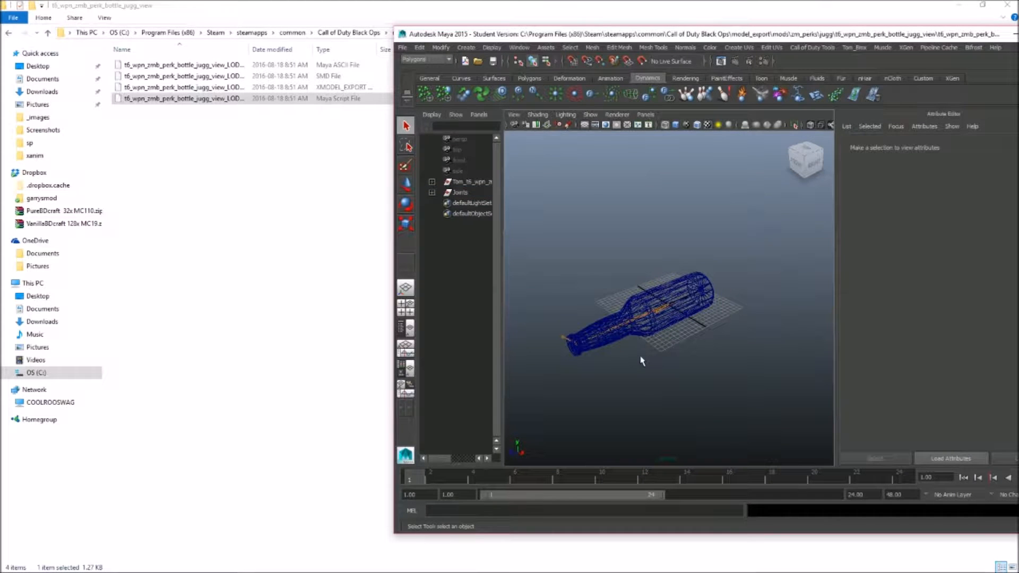
key(6)
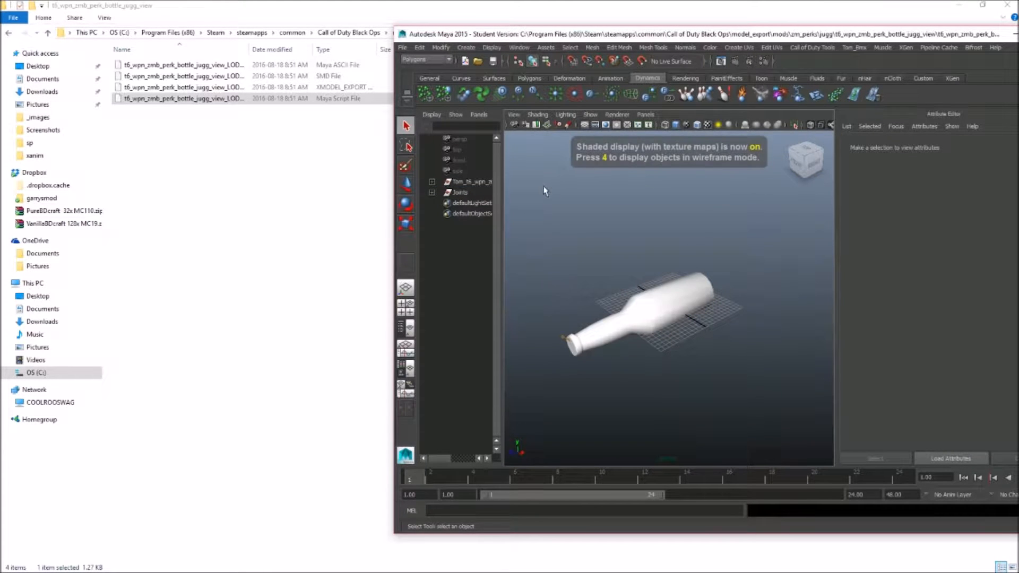
click(520, 49)
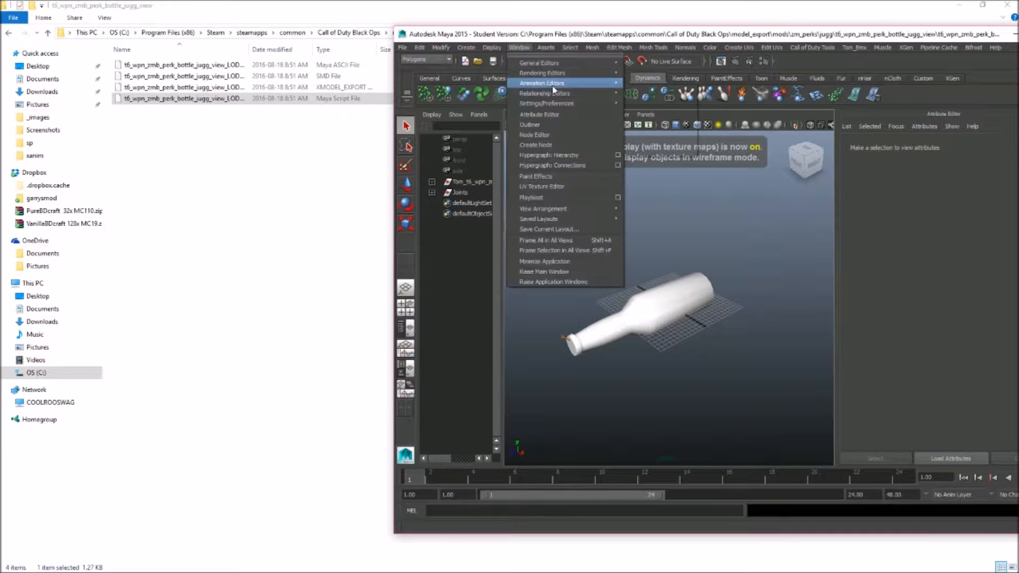
mouse_move(573, 73)
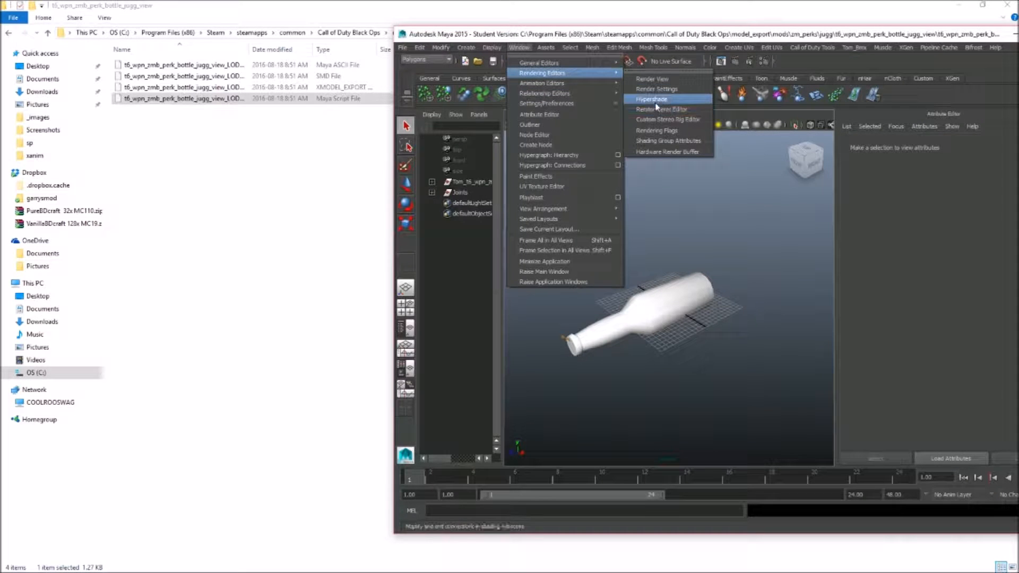
click(656, 100)
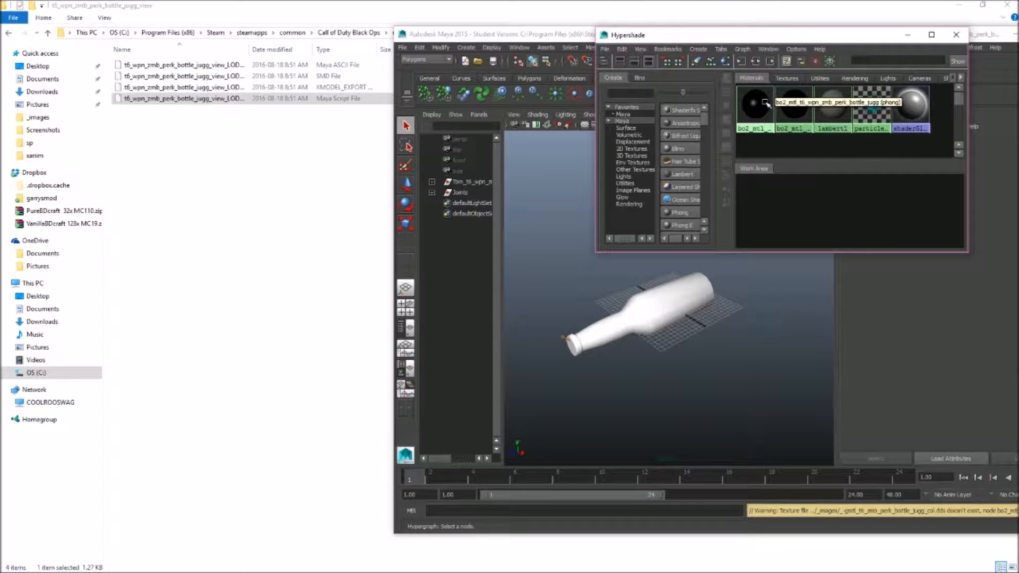
click(767, 103)
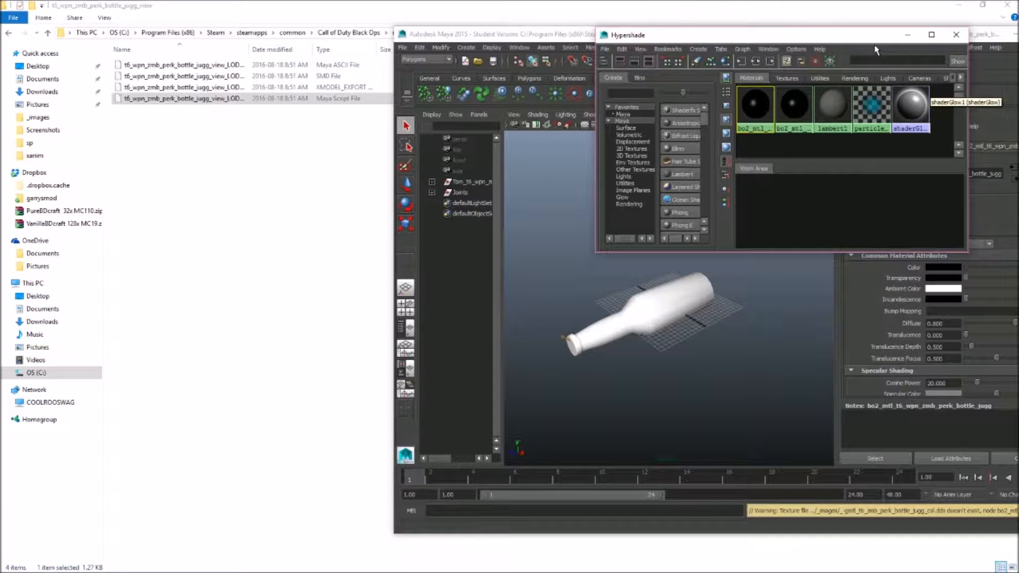
drag(577, 34, 427, 59)
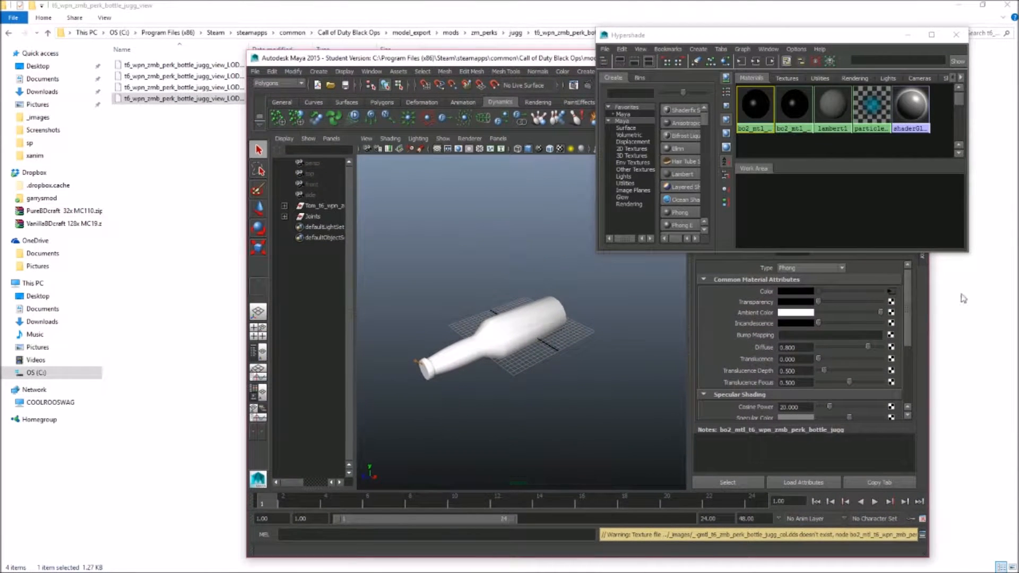
click(907, 34)
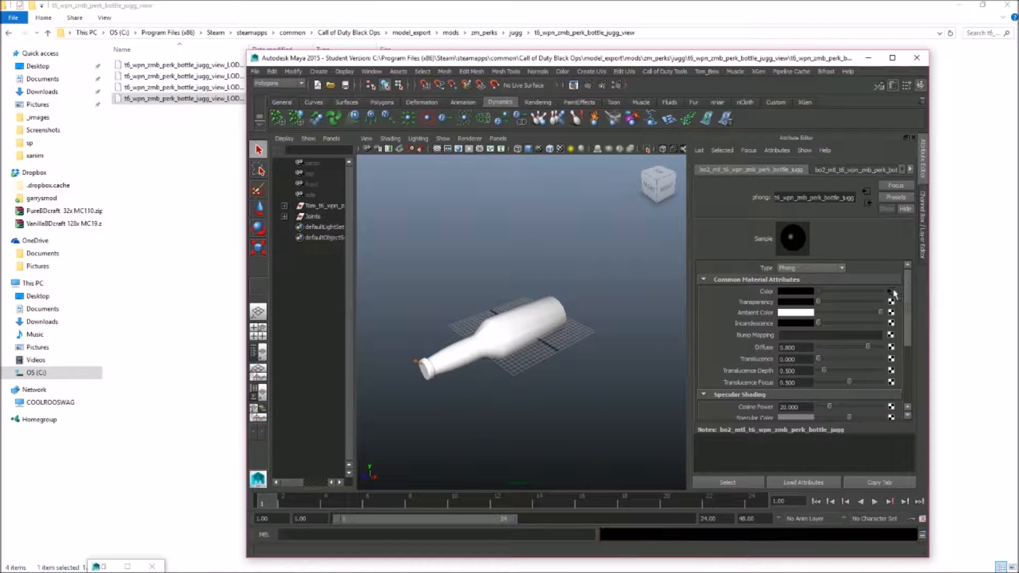
Step: Set the selected jugg material's color texture to mtl_t6_zmb_perk_bottle_jugg_col.tga from the zm_perks\jugg\_images folder
click(890, 291)
click(897, 322)
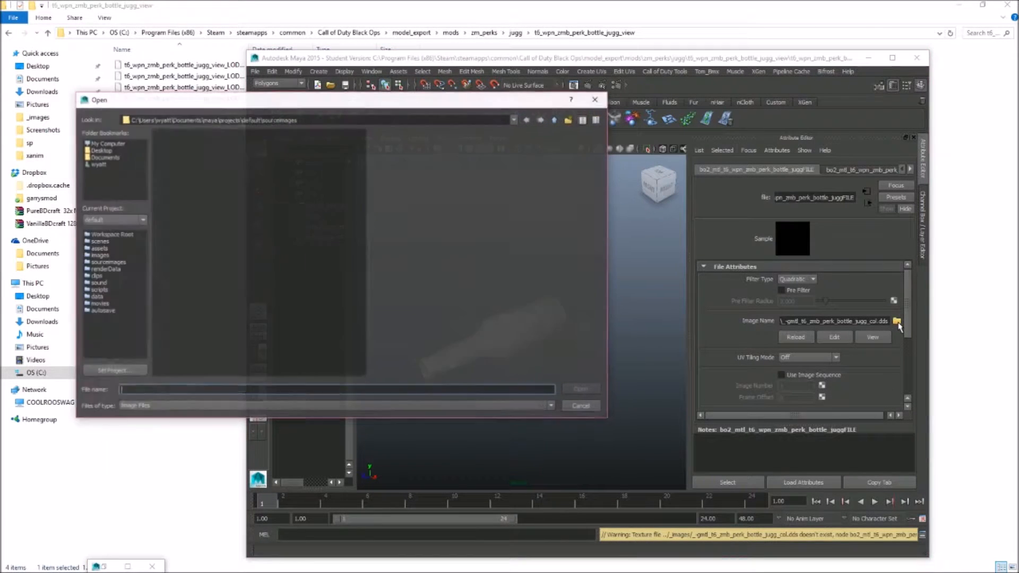
triple_click(279, 118)
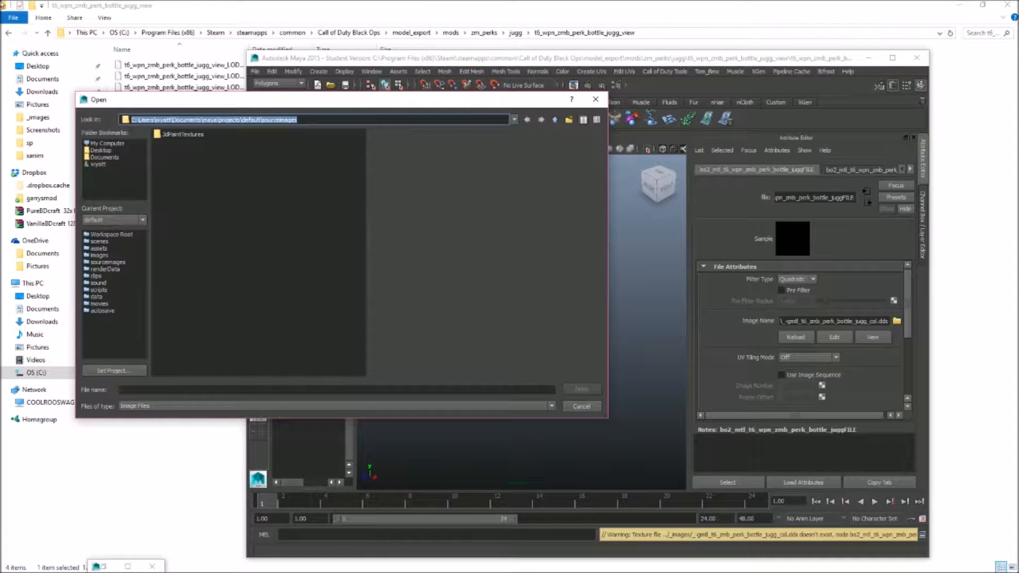
text(C:\Program Files (x86)\Steam\steamapps\common\Call of Duty Black Ops\model_export\mods\zm_perks\jugg\t6_wpn_zmb_perk_bottle_jugg_view)
key(Return)
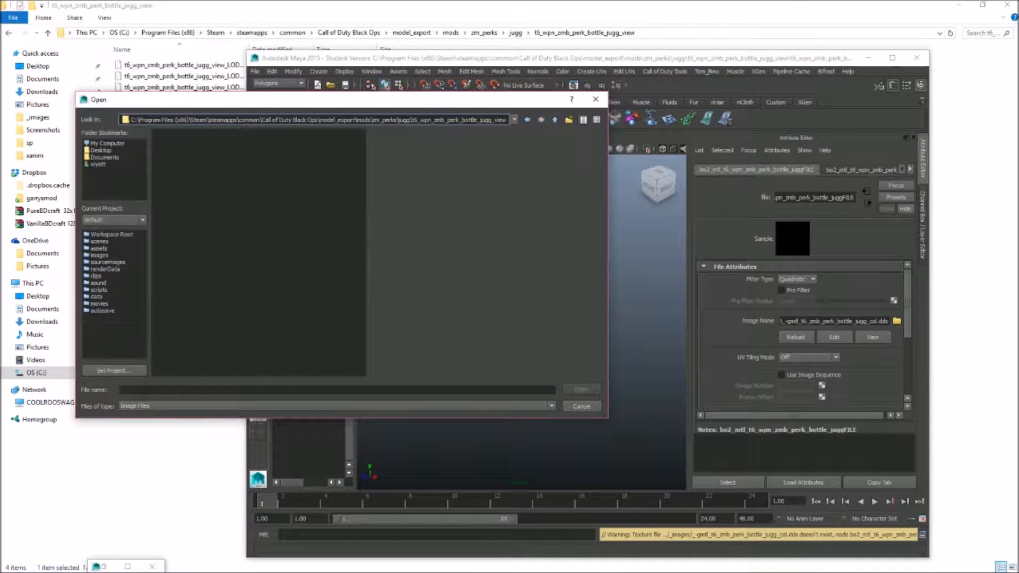
drag(412, 119, 769, 151)
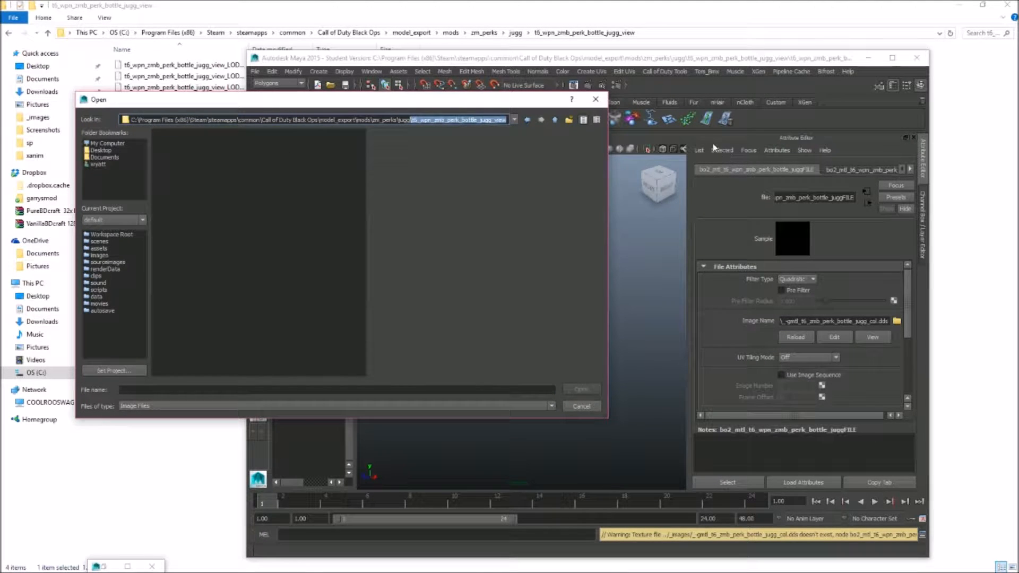
text(_images)
key(Return)
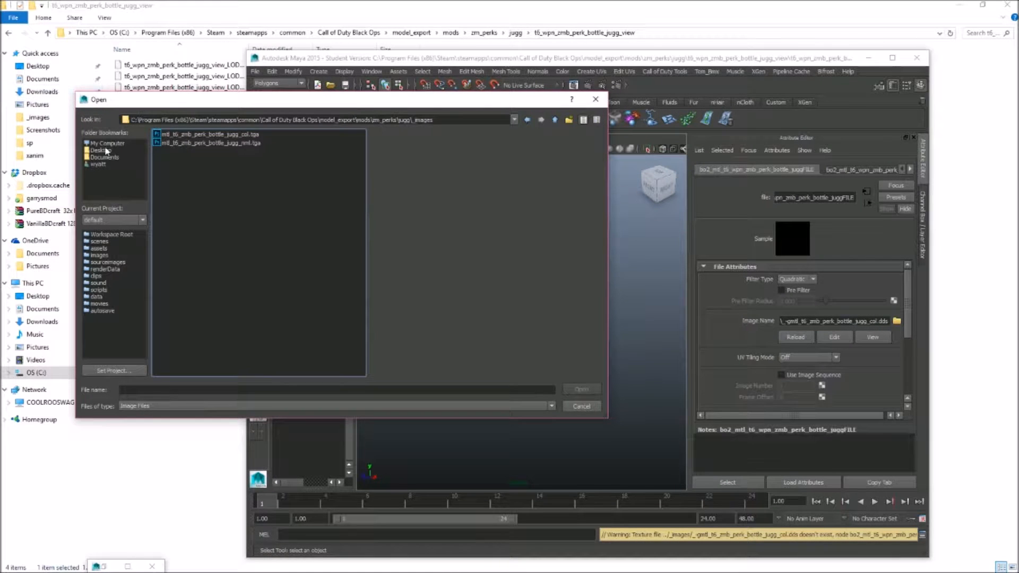
double_click(226, 135)
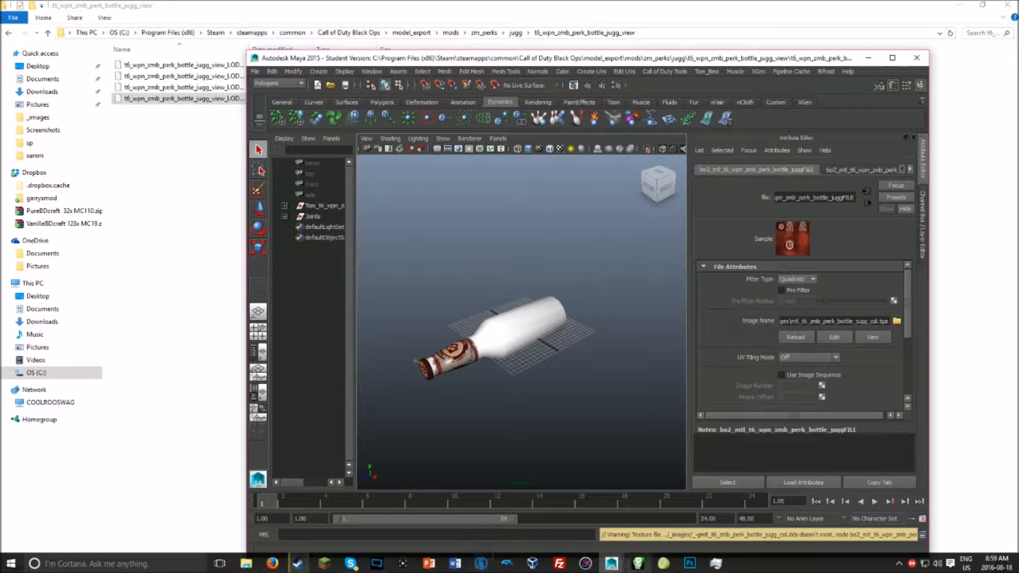
Step: Reopen Hypershade, select the bo2_mtl_t6_wpn_zmb_perk_bottle_jugg_alpha material, and set its color texture to mtl_t6_zmb_perk_bottle_jugg_col.tga
mouse_move(611, 563)
click(651, 536)
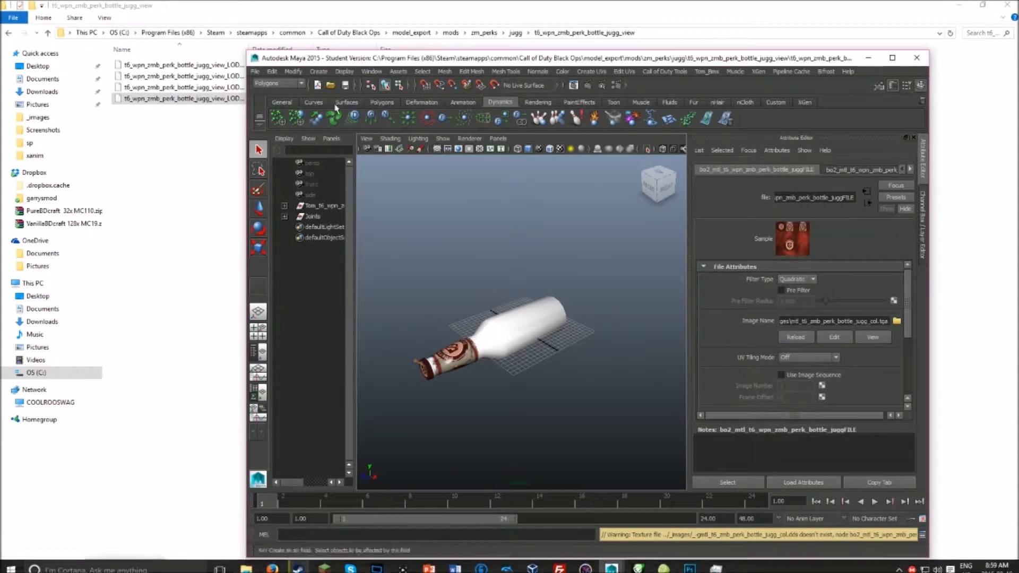
click(371, 71)
mouse_move(415, 98)
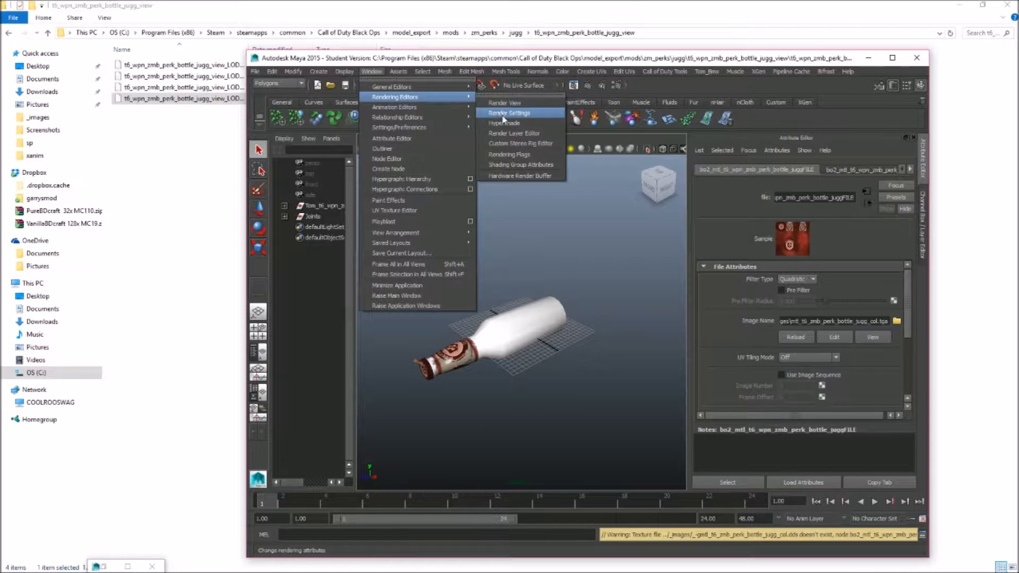
click(509, 108)
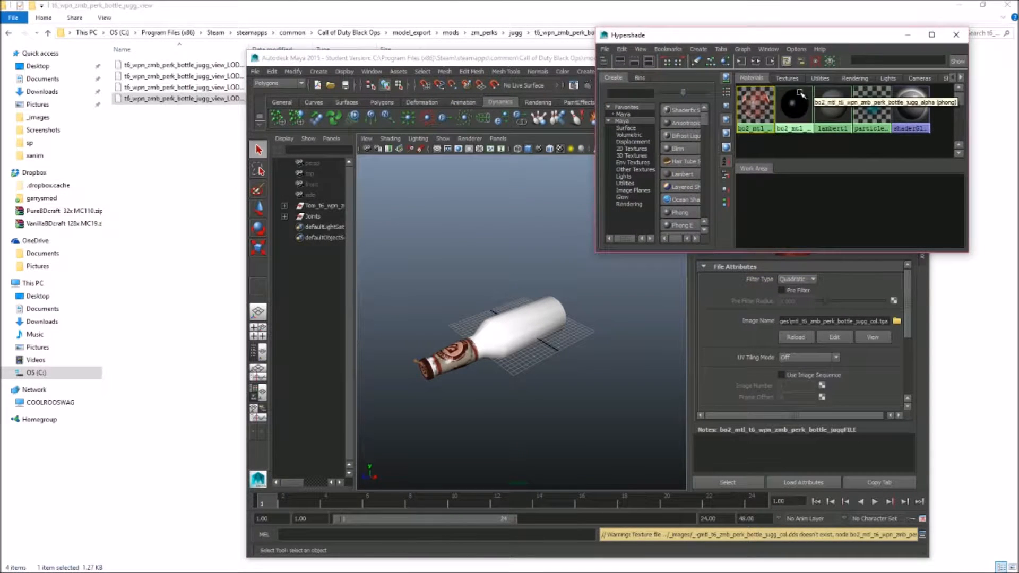
click(794, 105)
click(891, 291)
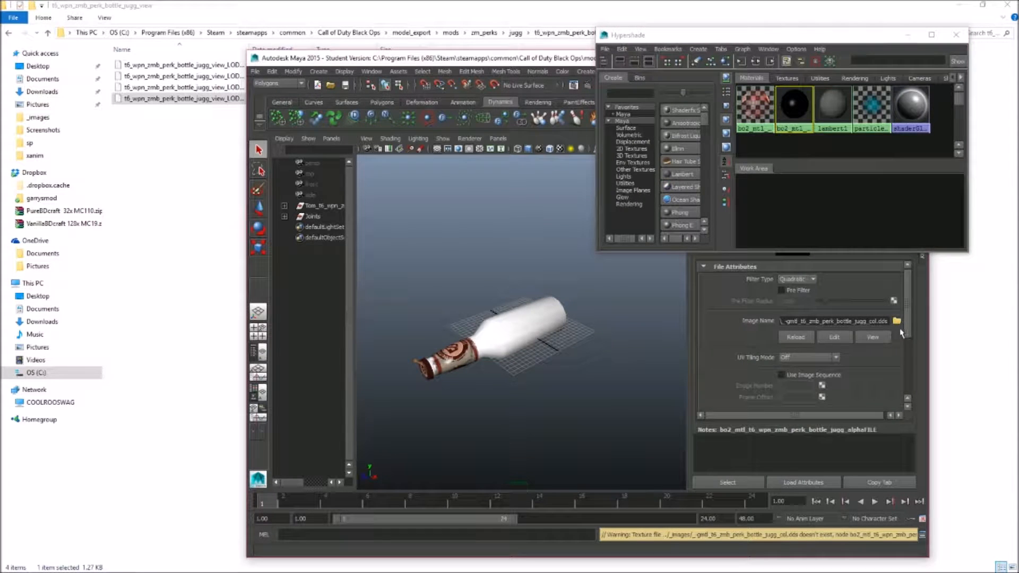
click(896, 321)
double_click(238, 142)
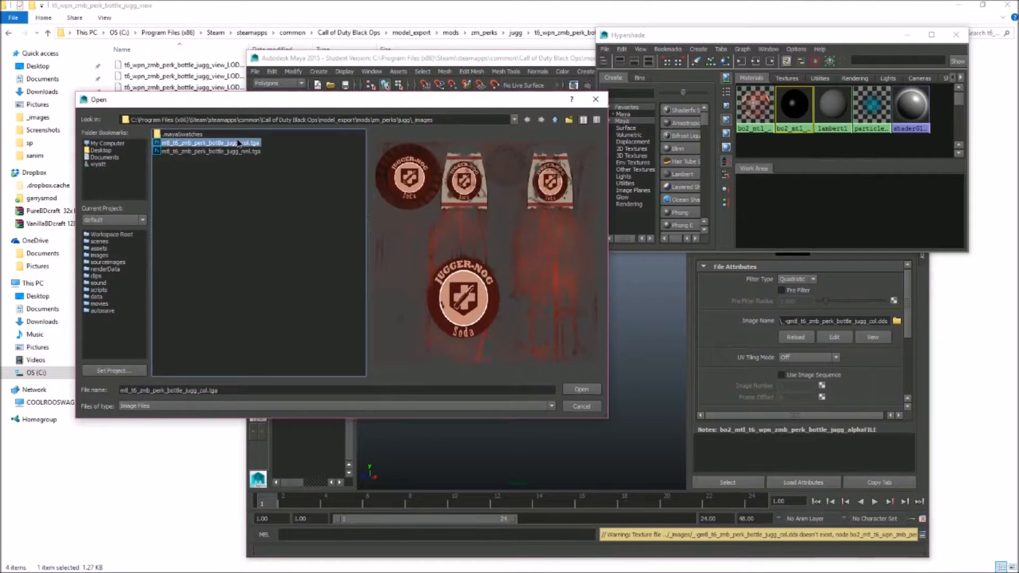
alt+drag(508, 331, 648, 245)
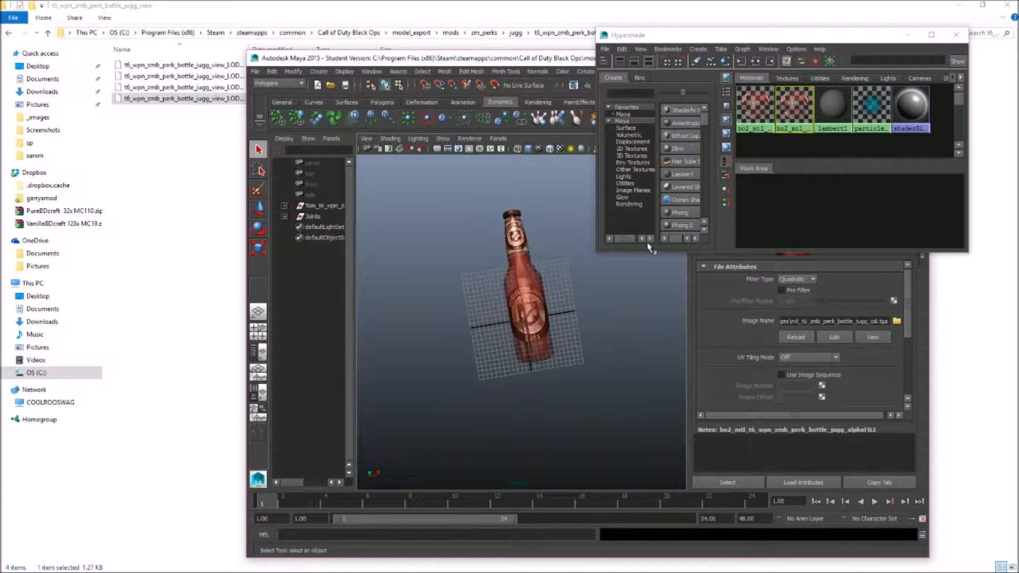
Step: Graph the jugg_alpha material's network in Hypershade and delete the connections between its file texture and the phong material
right_click(794, 109)
click(801, 128)
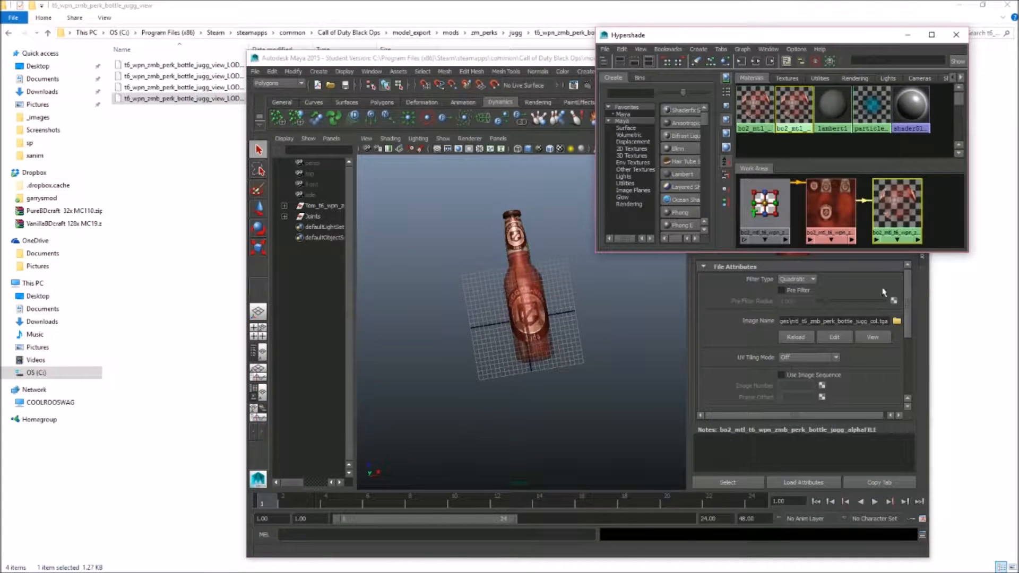
click(862, 201)
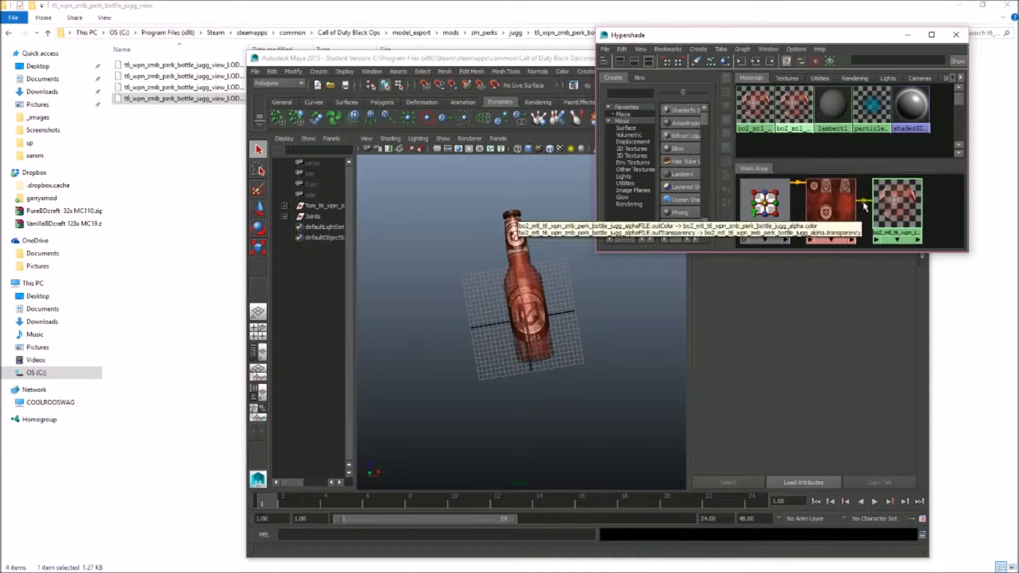
key(Delete)
Step: Connect the file texture's outColor to the color input of the jugg_alpha phong material
click(853, 239)
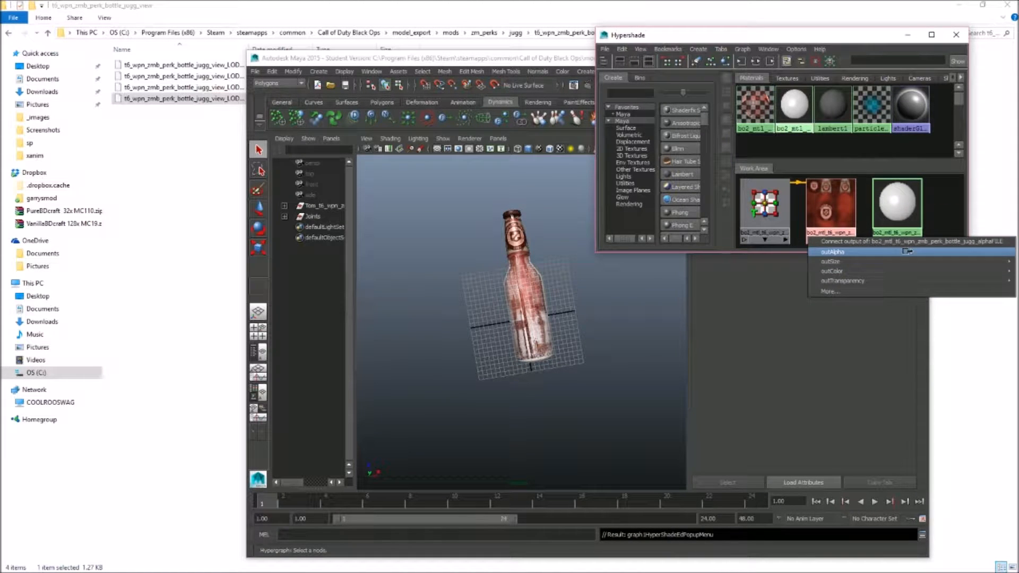
mouse_move(898, 266)
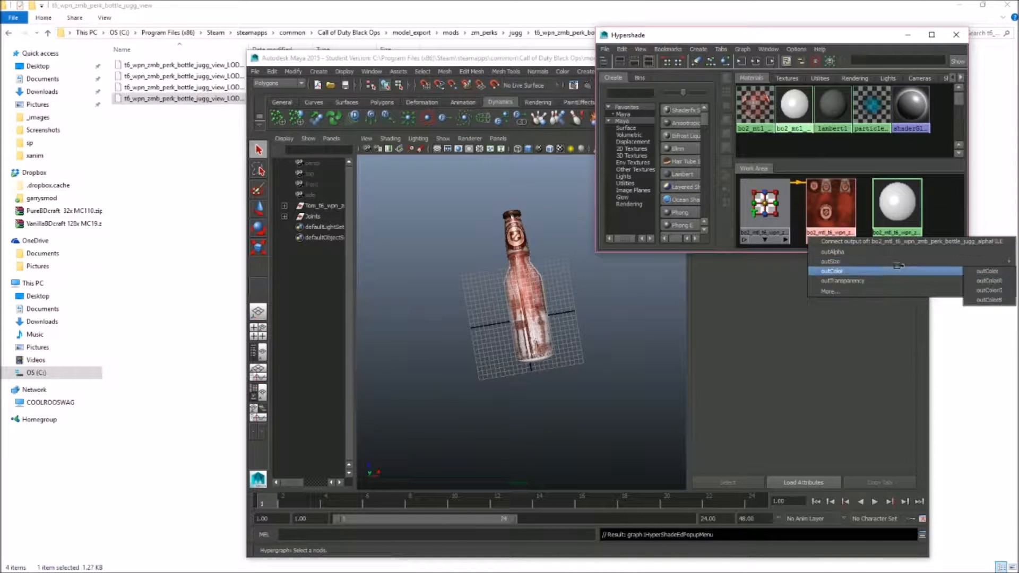
click(982, 270)
click(897, 215)
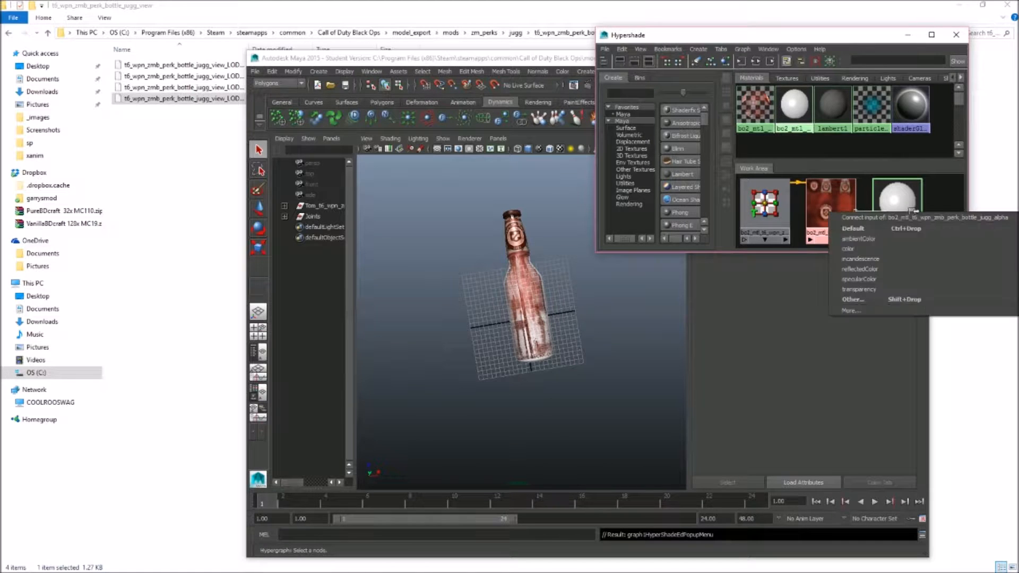
click(900, 248)
alt+drag(683, 272, 653, 308)
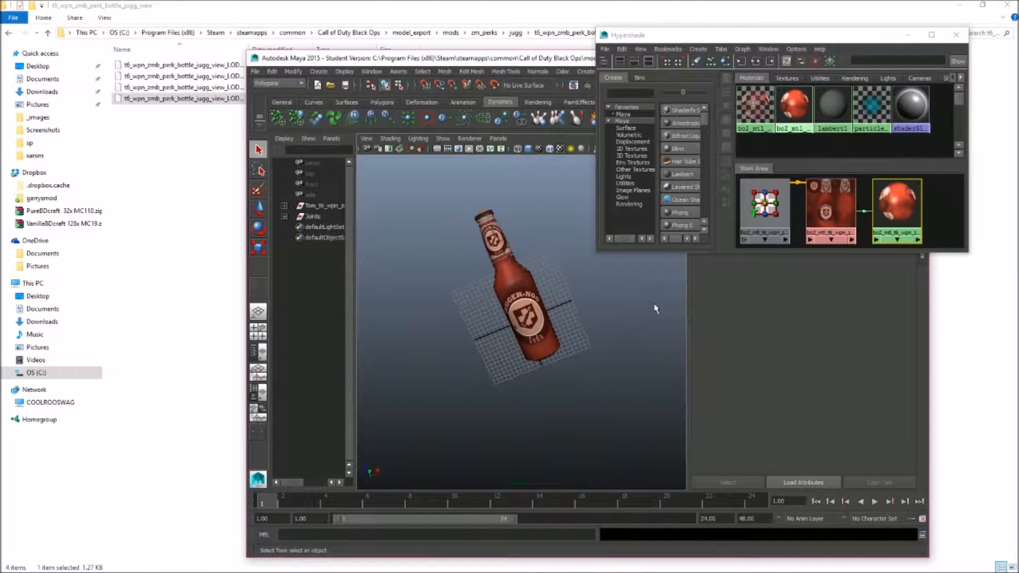
Step: Close Hypershade and save the scene as base.mb in the t6_wpn_zmb_perk_bottle_jugg_view folder, accepting the Student Version notice
click(955, 34)
click(256, 71)
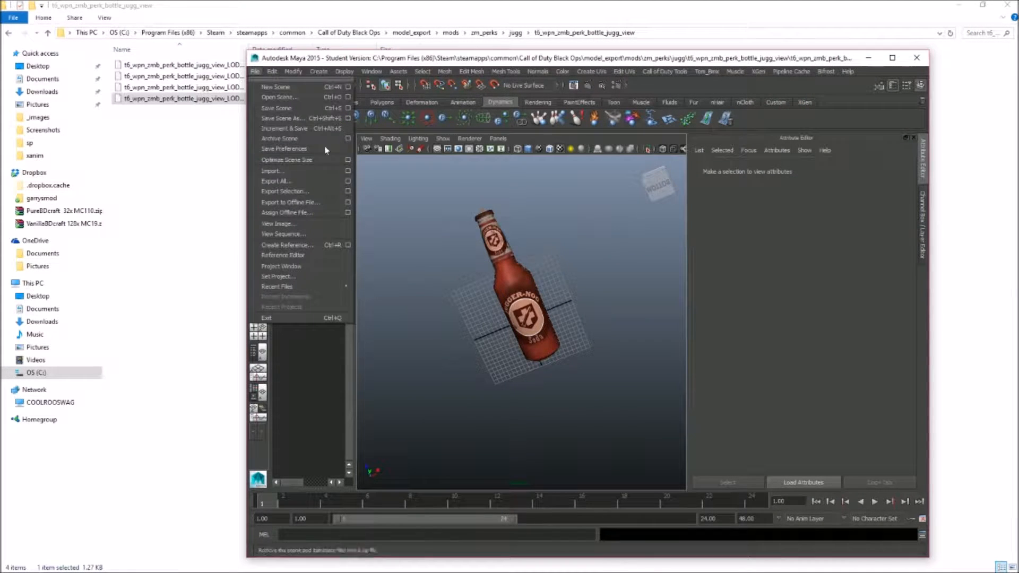
click(304, 120)
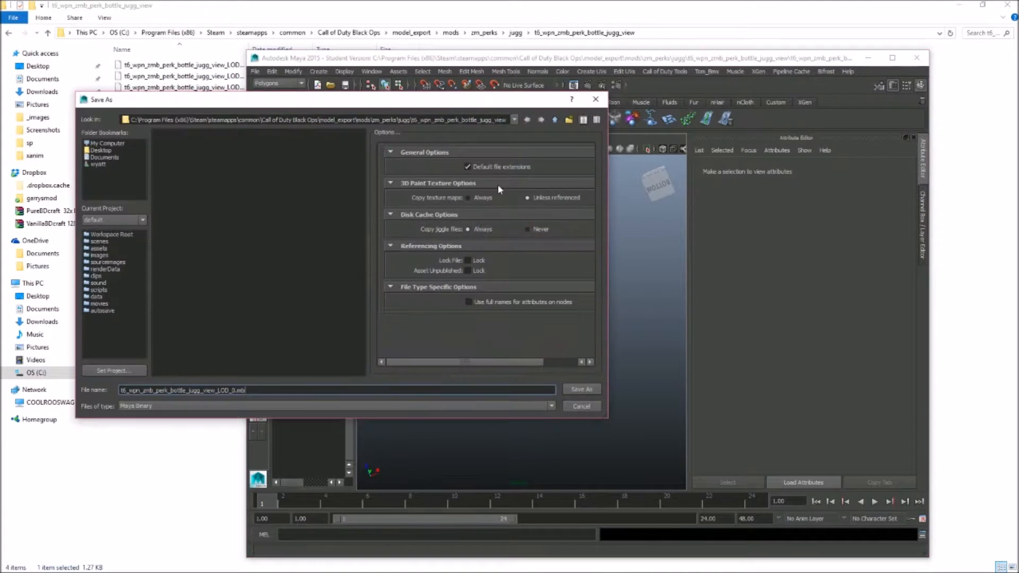
drag(275, 387, 175, 369)
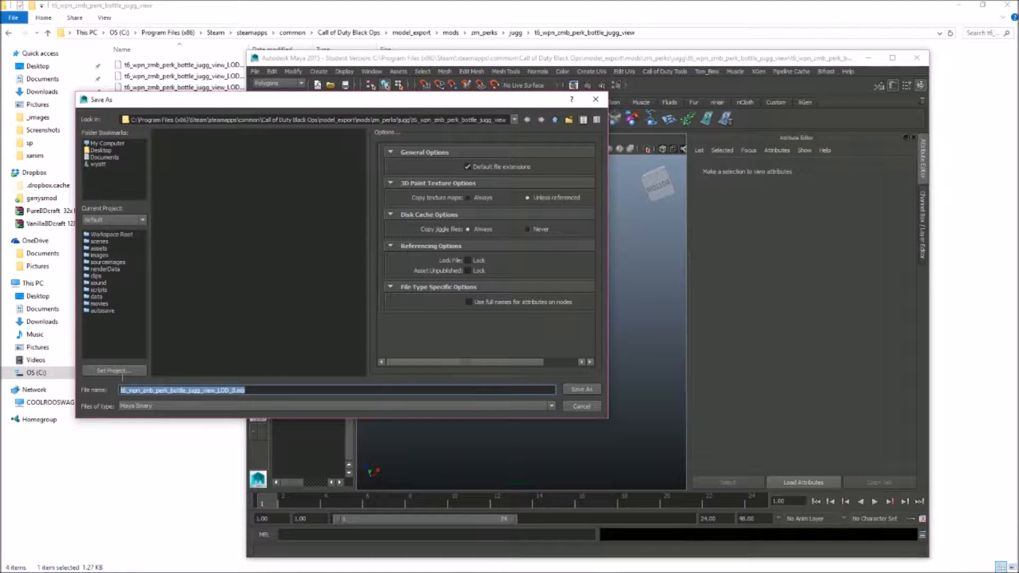
text(t6)
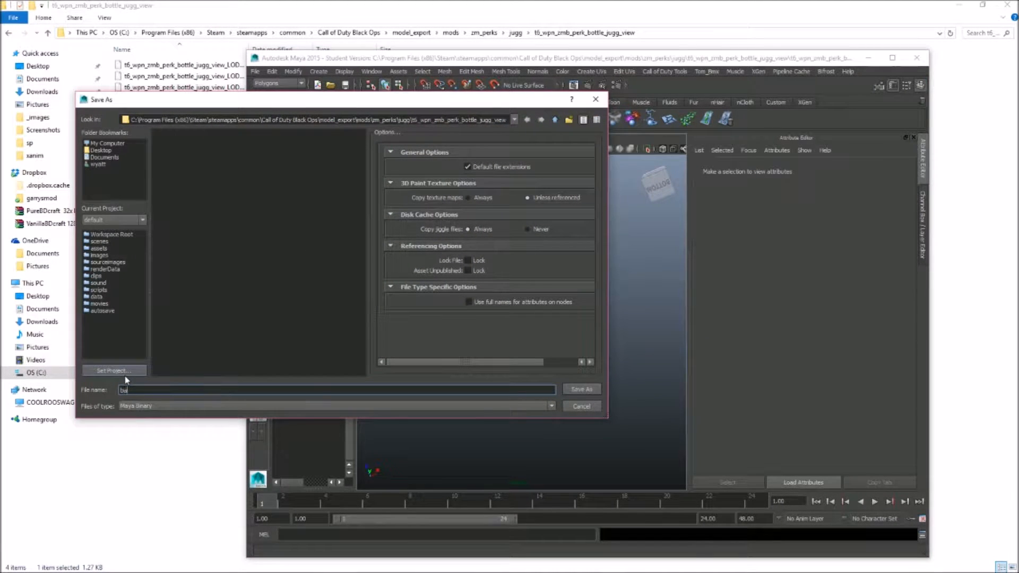
key(Return)
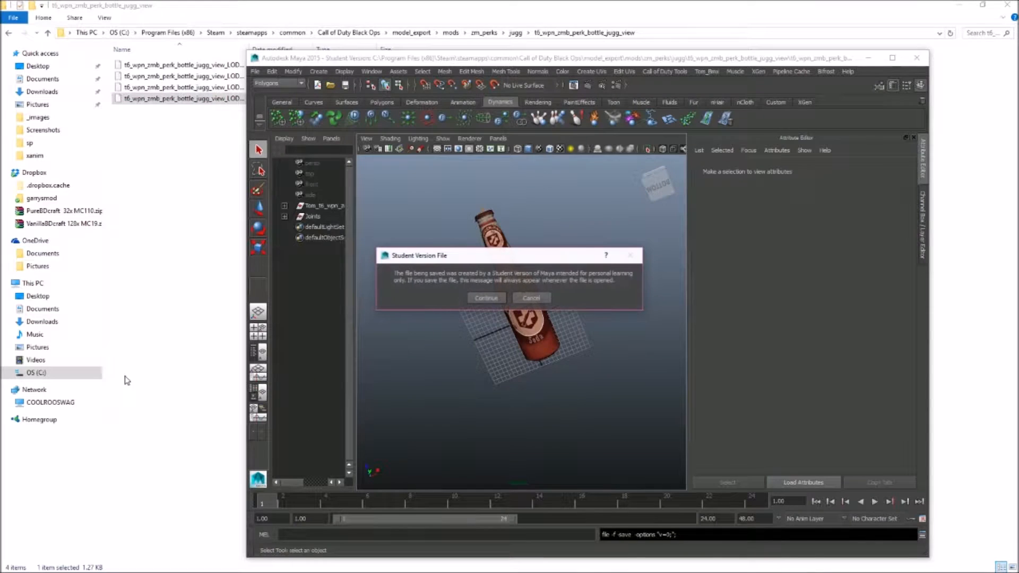
click(478, 299)
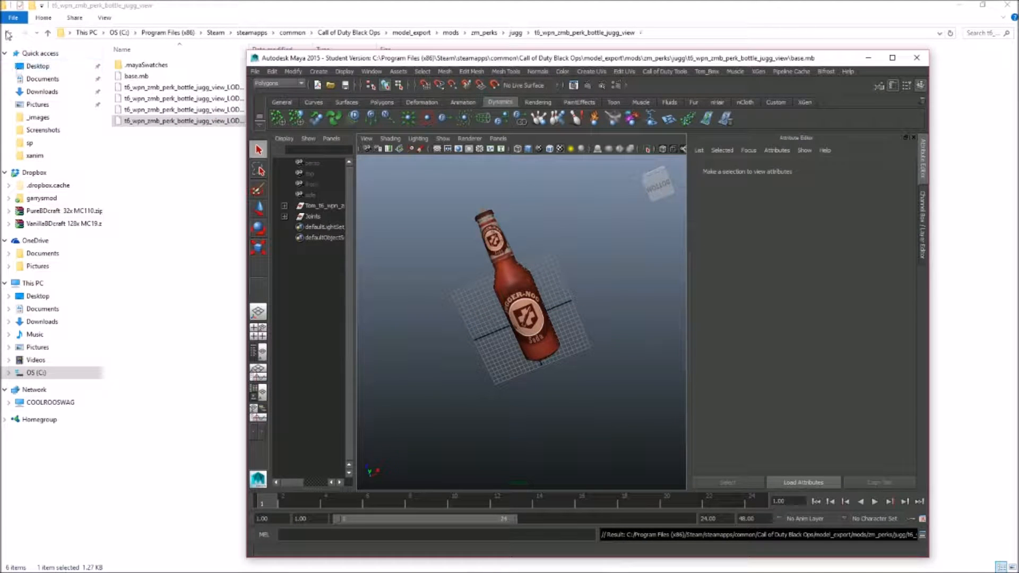
click(8, 35)
key(alt+Tab)
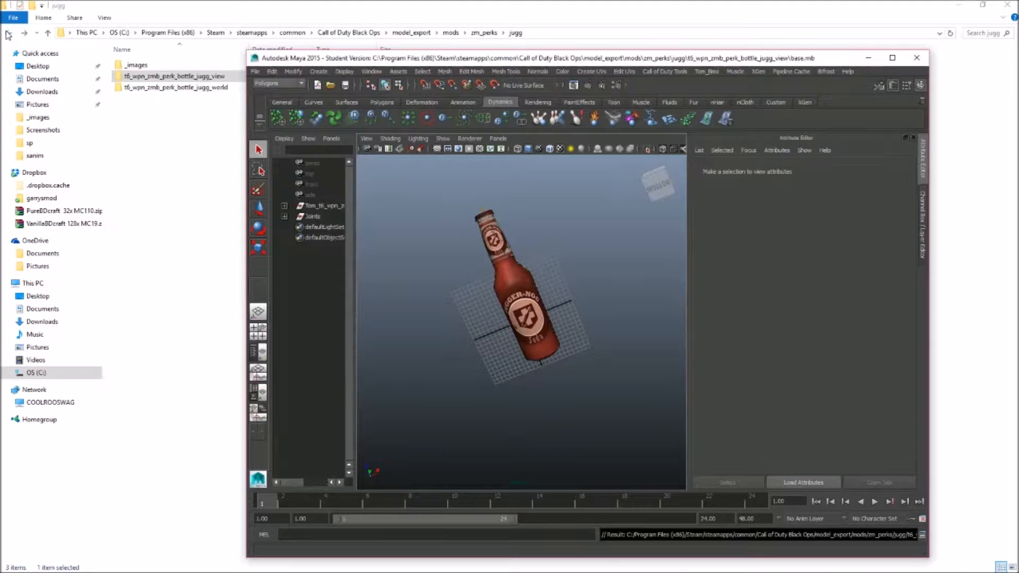
scroll(523, 365, down, 3)
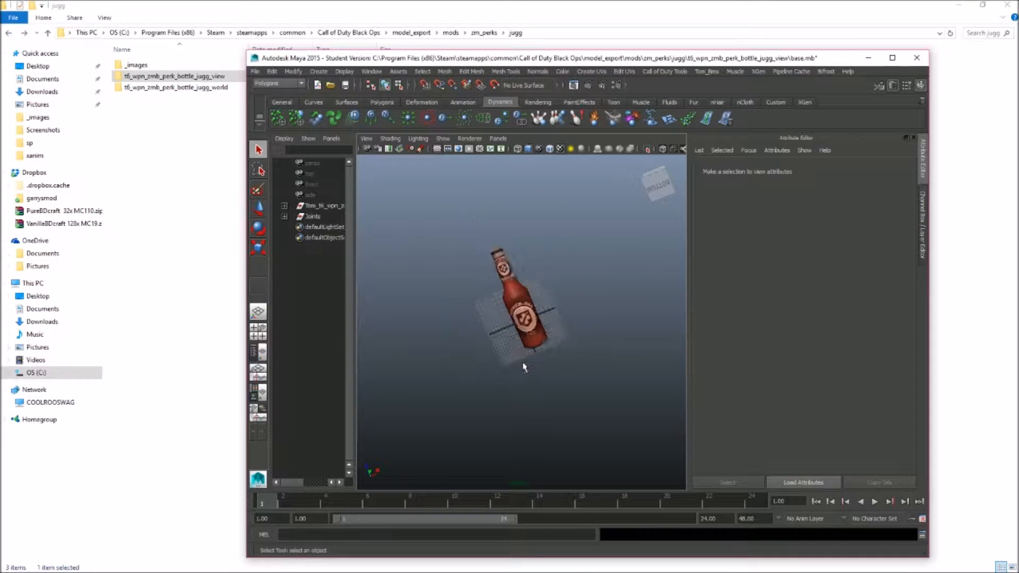
scroll(521, 285, up, 5)
scroll(525, 272, down, 2)
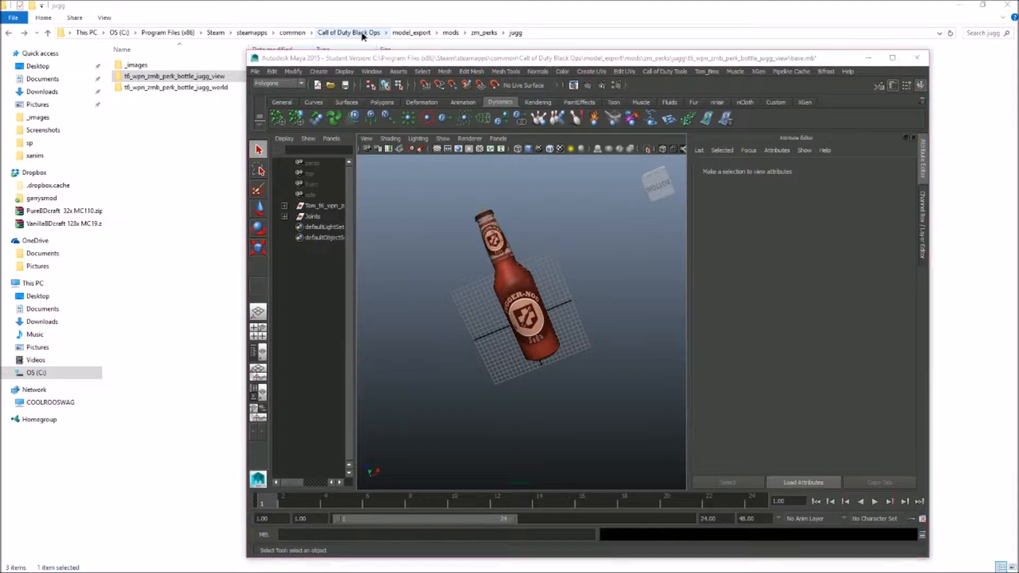
Step: In File Explorer, browse to model_export\mods\zm_bo2weapons\c_zom_farmgirl_viewhands and select c_zom_farmgirl_viewhands_LOD_0.ma
click(349, 33)
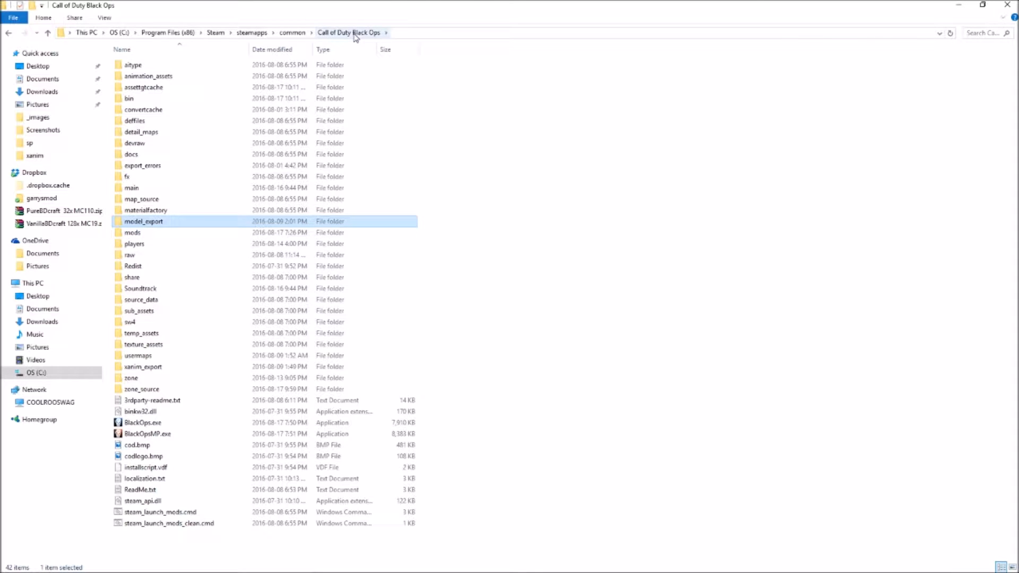
double_click(154, 222)
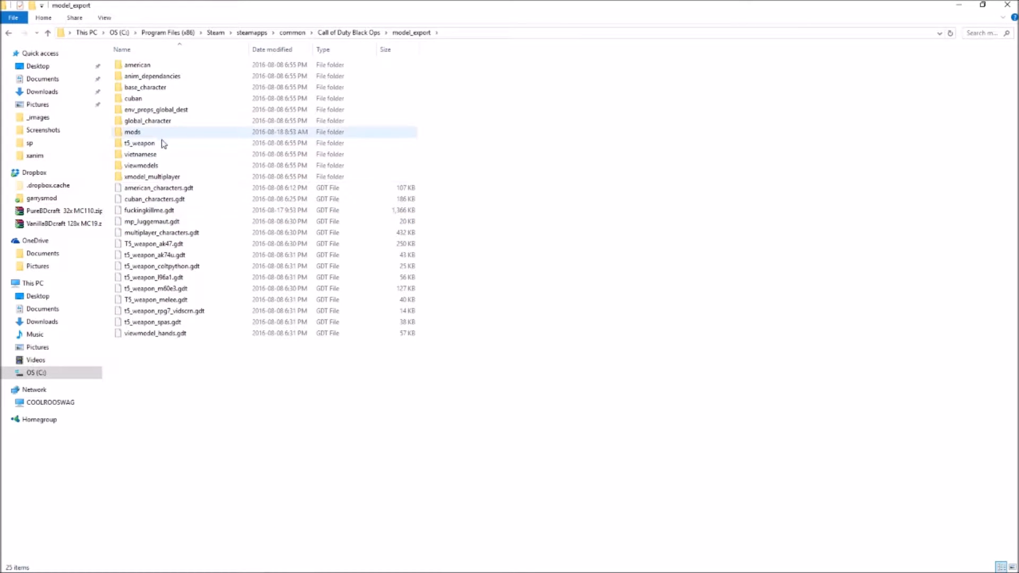
double_click(164, 136)
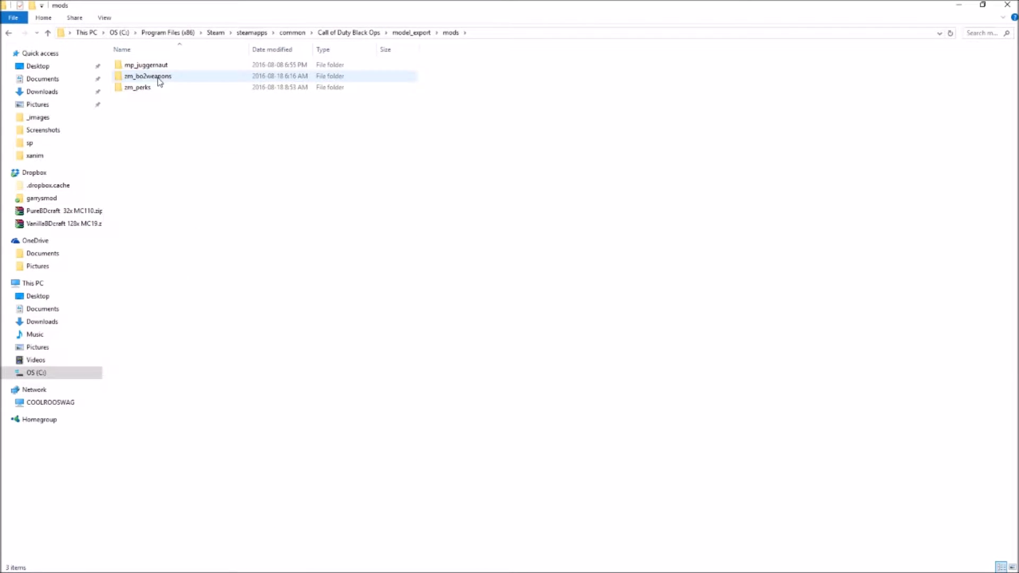
double_click(160, 79)
click(165, 111)
double_click(165, 112)
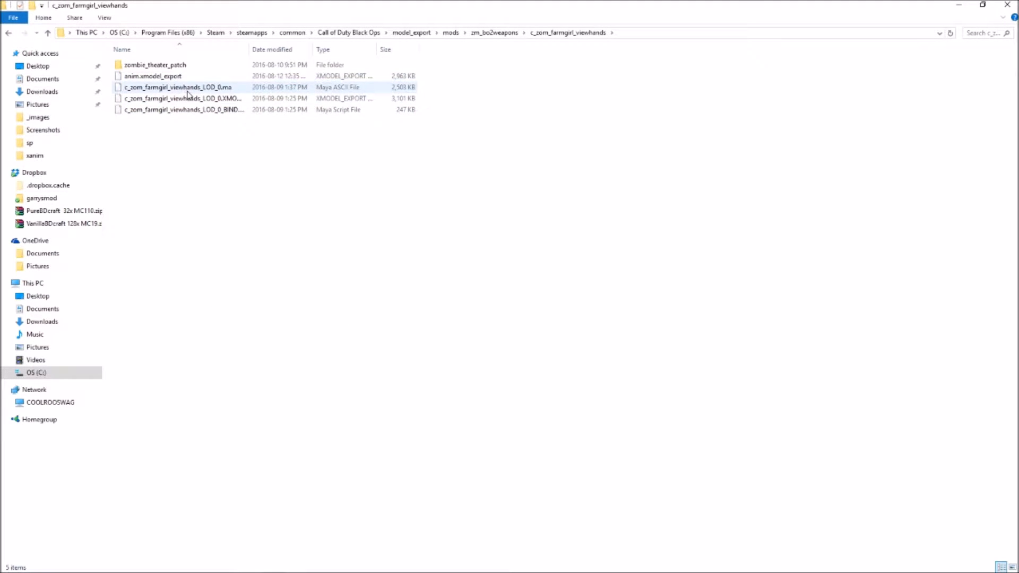
key(alt+Tab)
mouse_move(199, 87)
mouse_down()
mouse_move(297, 233)
mouse_move(491, 289)
mouse_move(159, 127)
mouse_move(185, 90)
mouse_up()
Step: Switch back to Maya and save the base.mb bottle scene again, accepting the Student Version notice
key(alt+Tab)
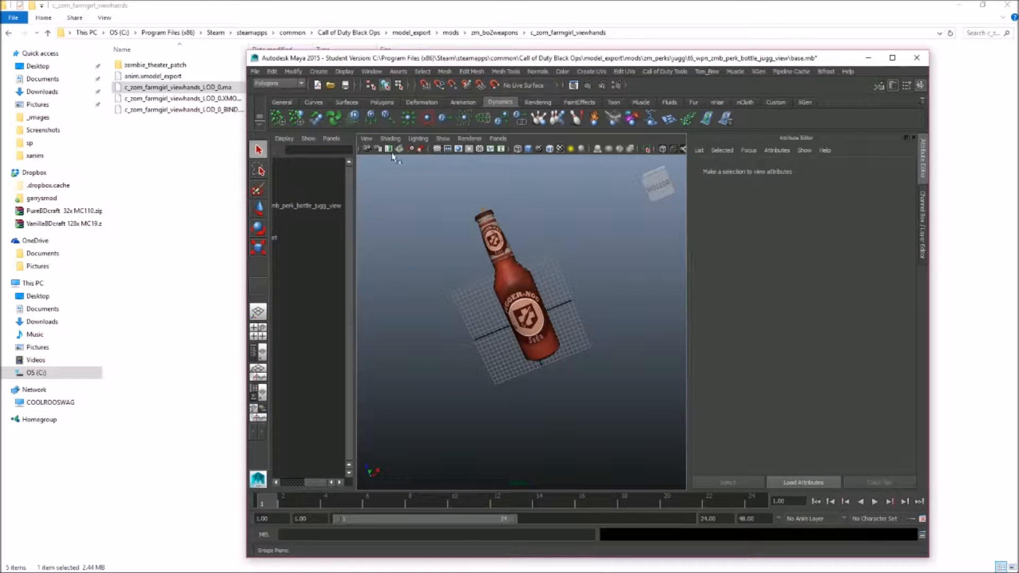
key(ctrl+s)
click(483, 298)
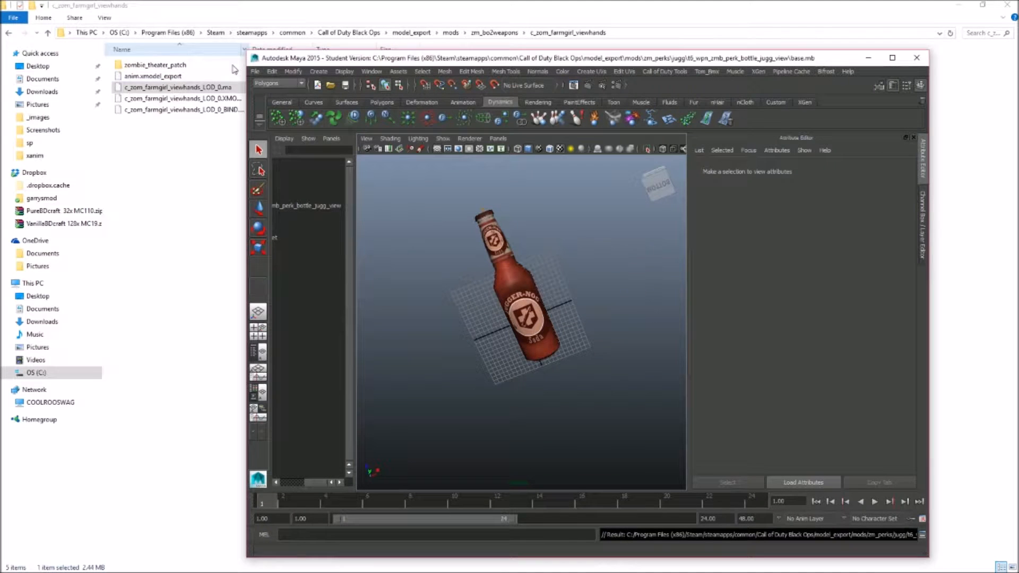
Step: Bring up Maya's Open dialog, then copy the path of the c_zom_farmgirl_viewhands folder in File Explorer
click(255, 71)
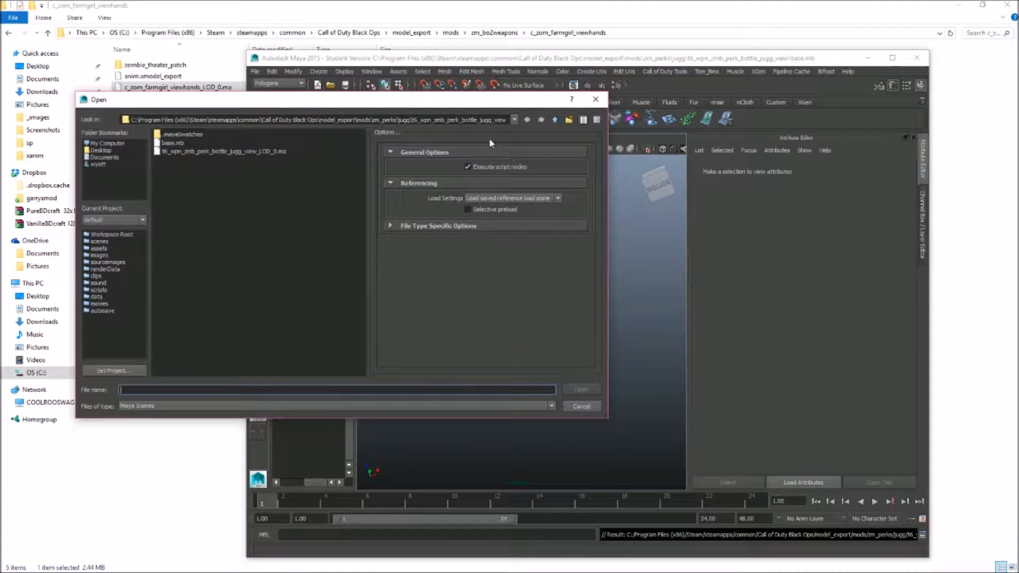
click(670, 32)
key(ctrl+c)
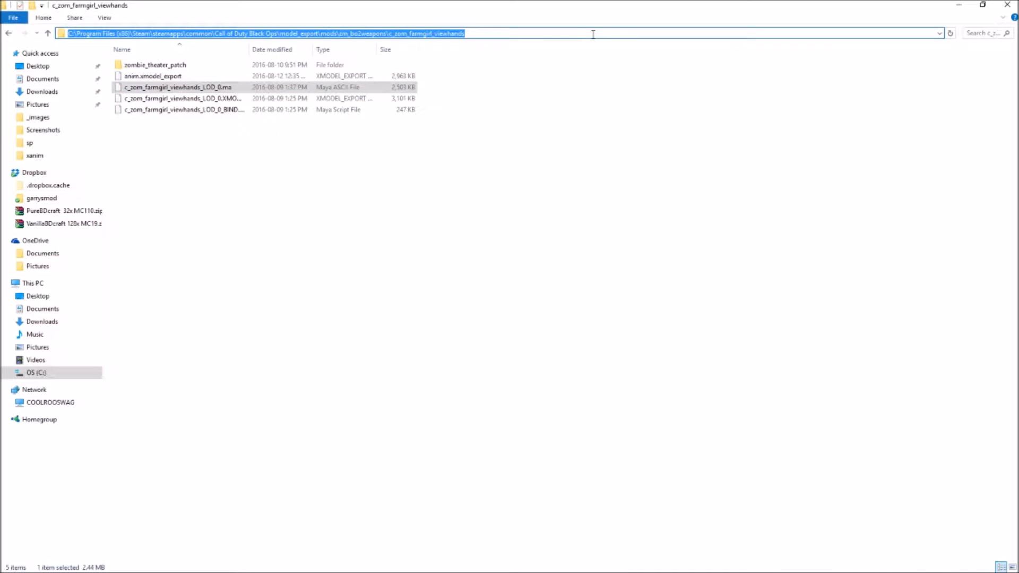
Step: Switch to Maya, point the Open dialog at the copied c_zom_farmgirl_viewhands folder and open c_zom_farmgirl_viewhands_LOD_0.ma
key(alt+Tab)
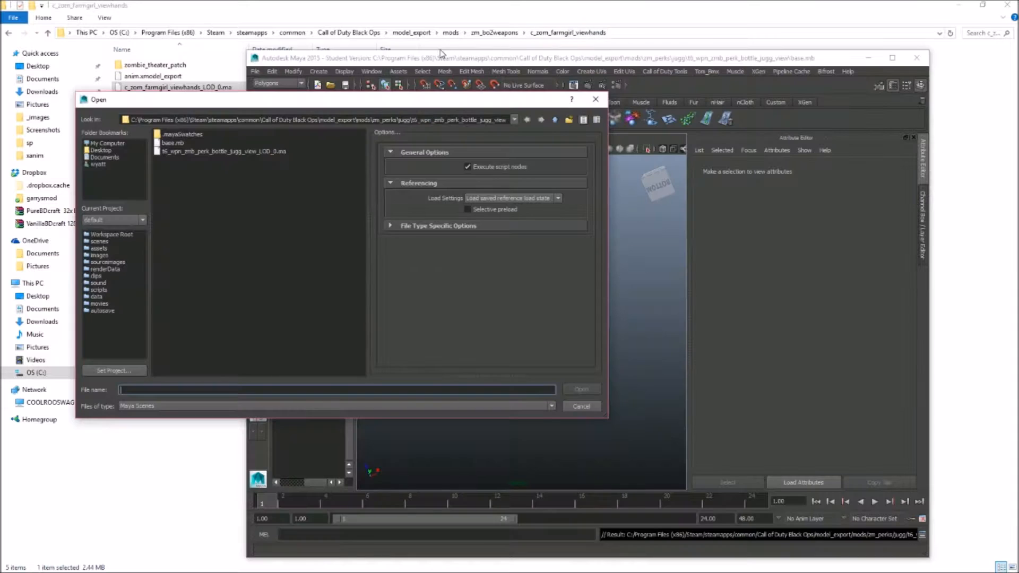
drag(507, 120, 58, 106)
key(BackSpace)
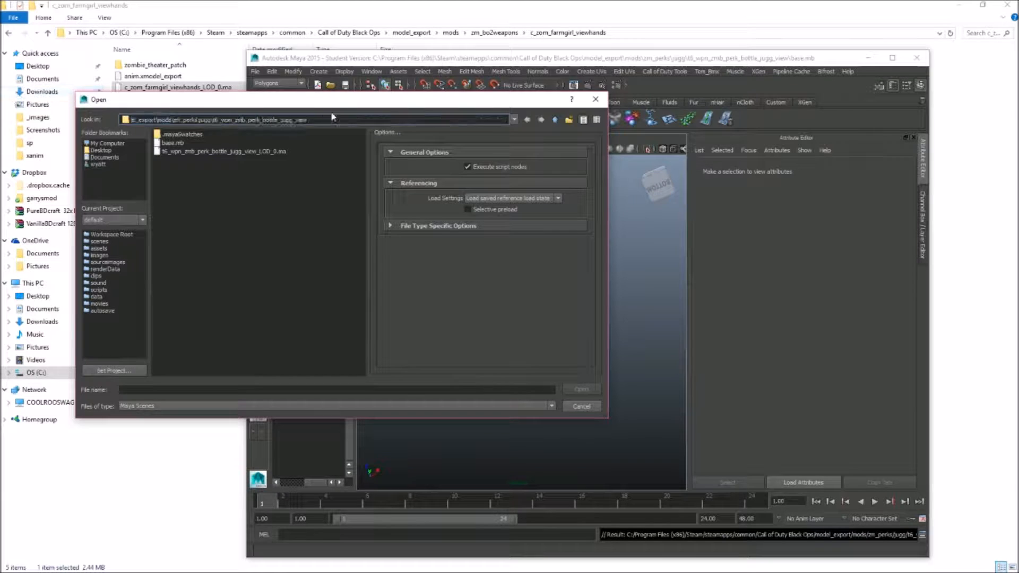
drag(422, 117, 3, 38)
key(ctrl+v)
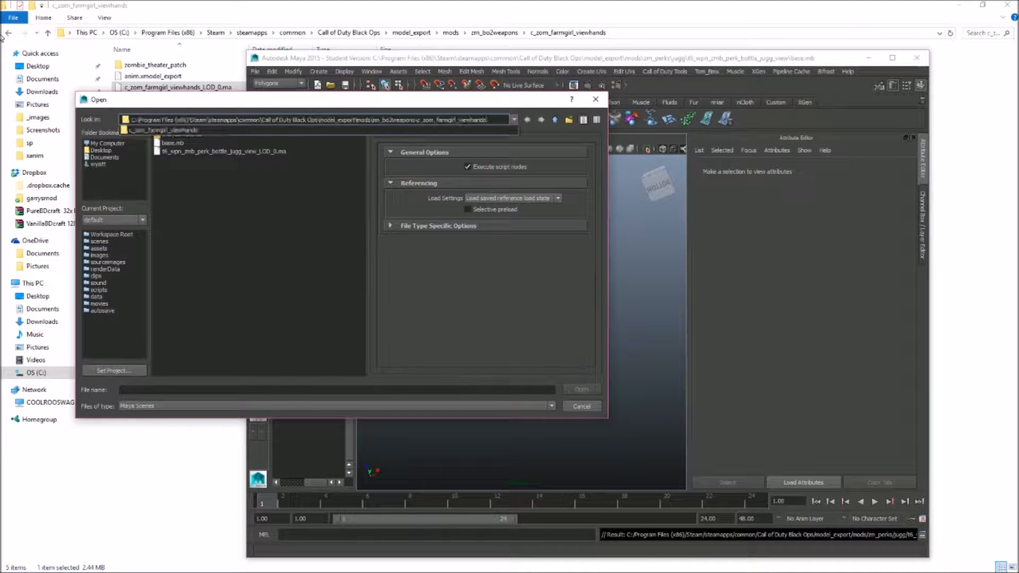
key(Return)
double_click(253, 148)
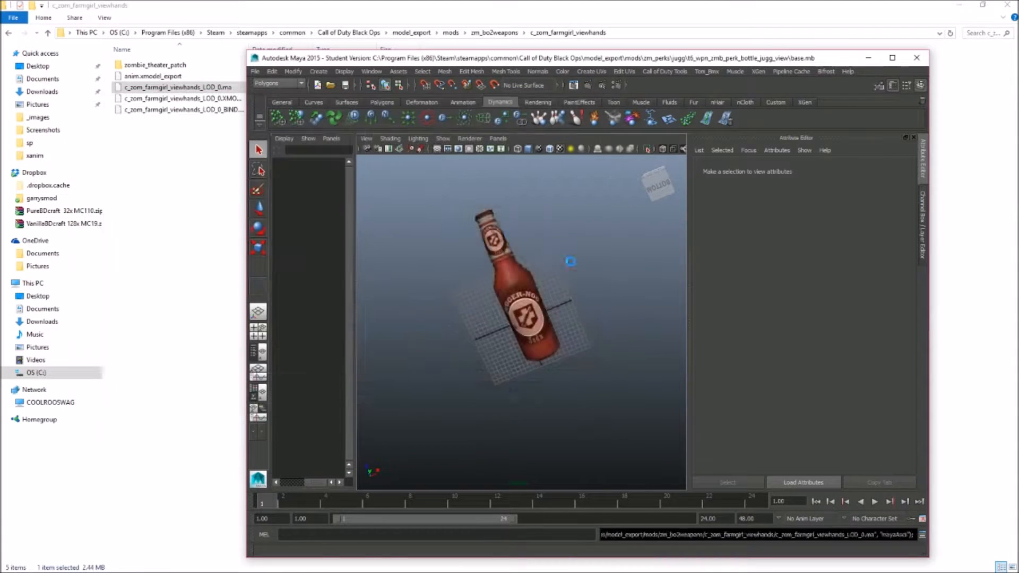
Step: Run the c_zom_farmgirl_viewhands_LOD_0 BIND script on the viewhands model and try to save the scene
drag(200, 110, 548, 300)
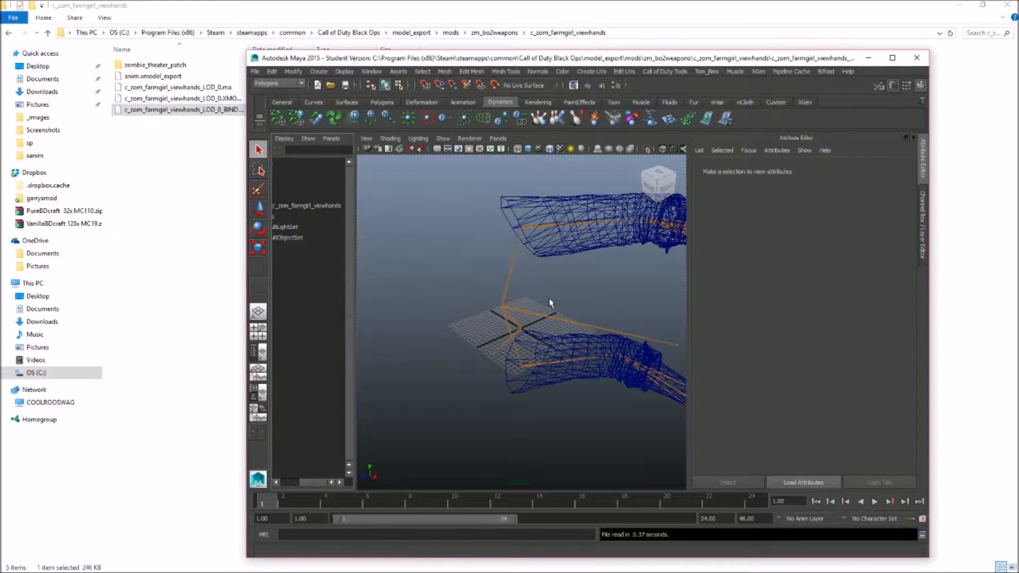
key(ctrl+s)
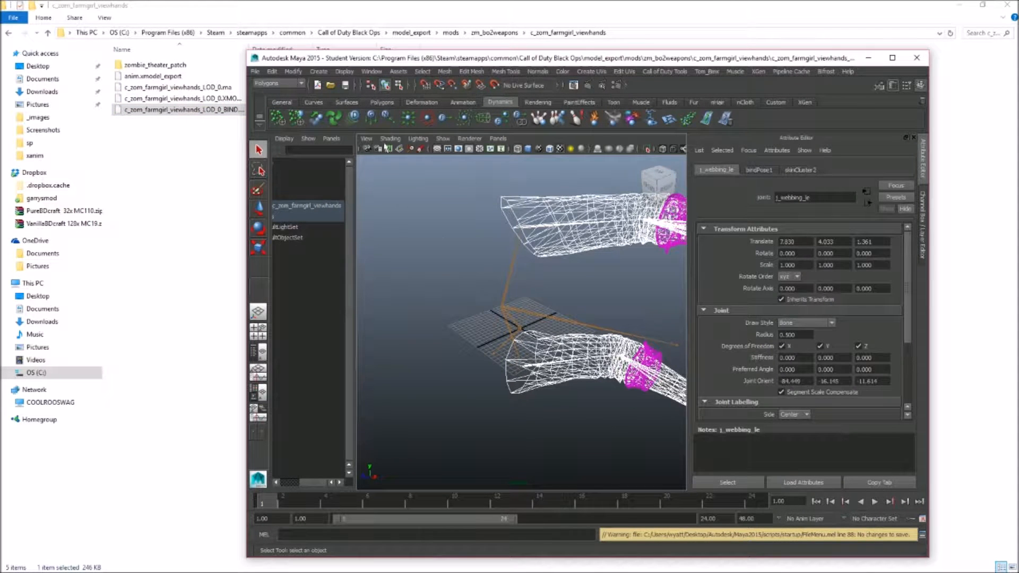
click(259, 74)
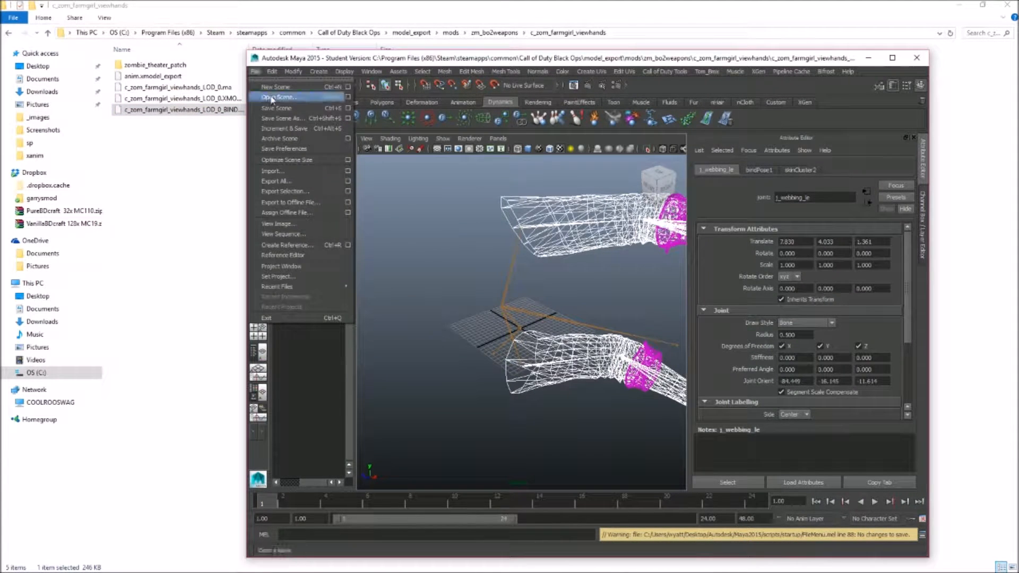
click(442, 110)
Step: Bring up Maya's Open dialog, then copy the path of model_export\mods\zm_perks\jugg\t6_wpn_zmb_perk_bottle_jugg_view in File Explorer
key(ctrl+o)
click(466, 33)
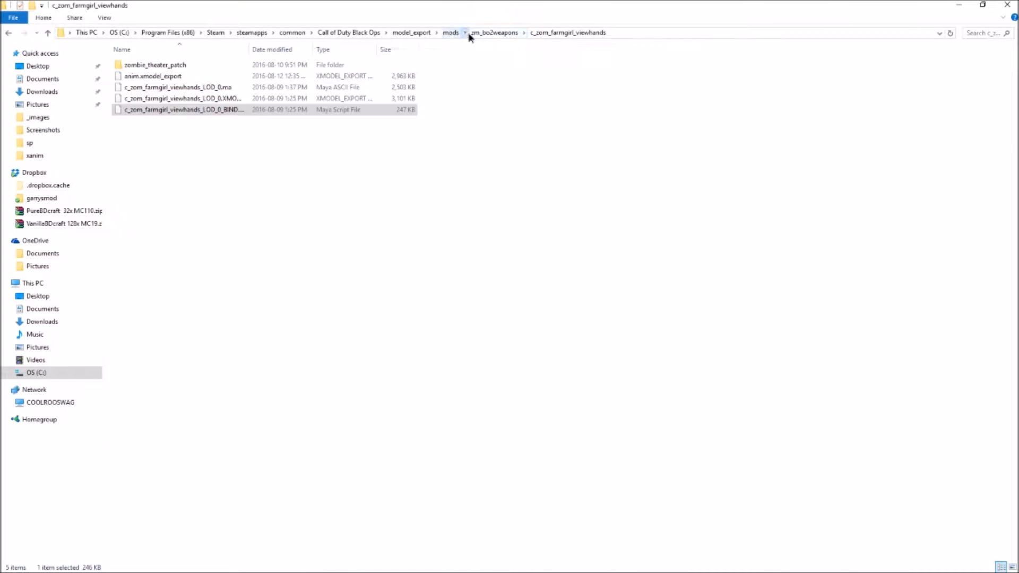
click(417, 33)
click(448, 33)
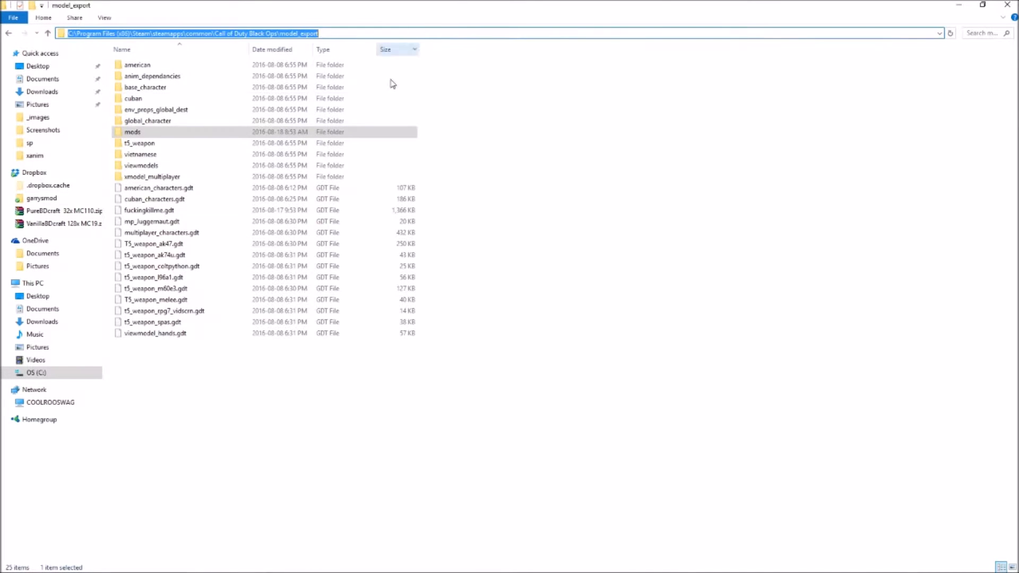
double_click(193, 134)
double_click(144, 88)
double_click(137, 66)
double_click(215, 77)
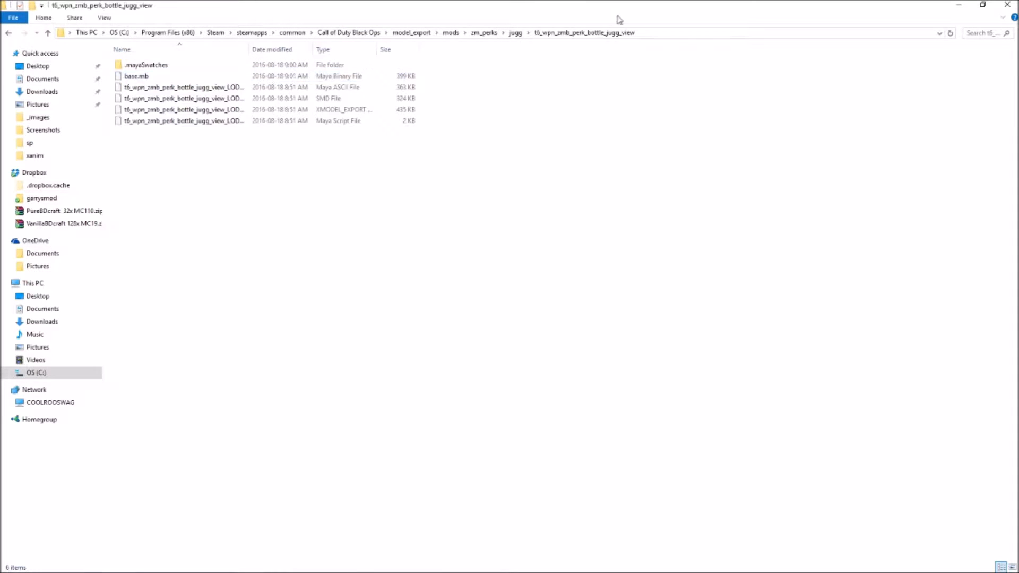
click(680, 35)
key(ctrl+c)
key(alt+Tab)
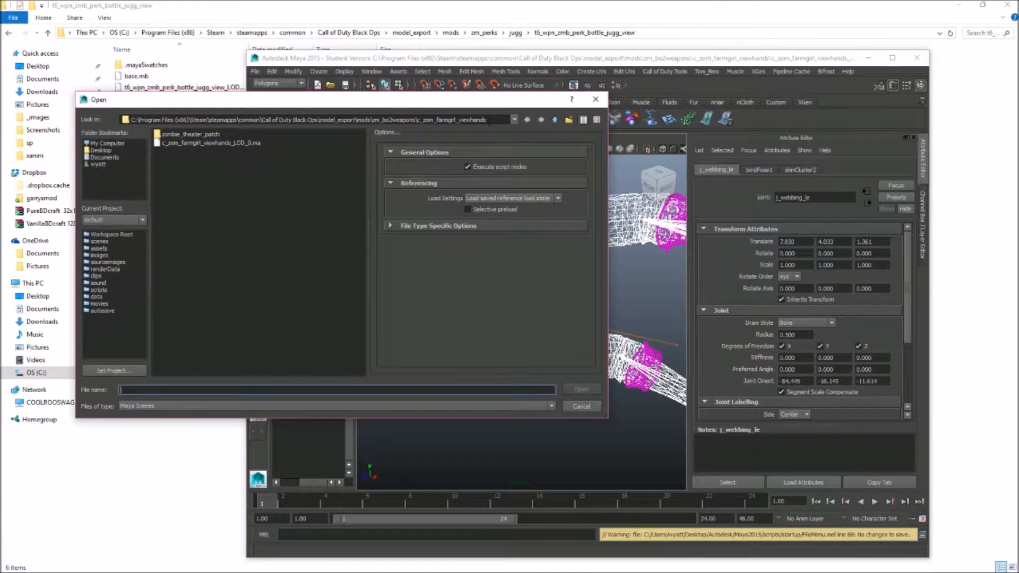
Step: Go to the copied t6_wpn_zmb_perk_bottle_jugg_view folder in the Open dialog and open base.mb
click(2, 50)
key(super)
key(super)
key(alt+Tab)
key(ctrl+v)
key(Return)
double_click(178, 143)
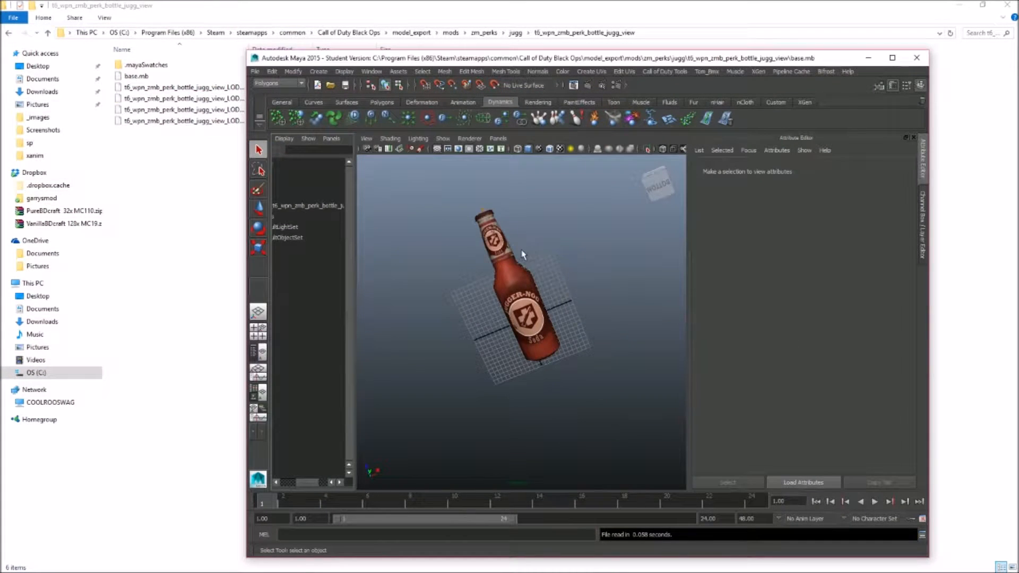
Step: In File Explorer, browse to mods\zm_bo2weapons\c_zom_farmgirl_viewhands and select c_zom_farmgirl_viewhands_LOD_0.ma
key(alt+Tab)
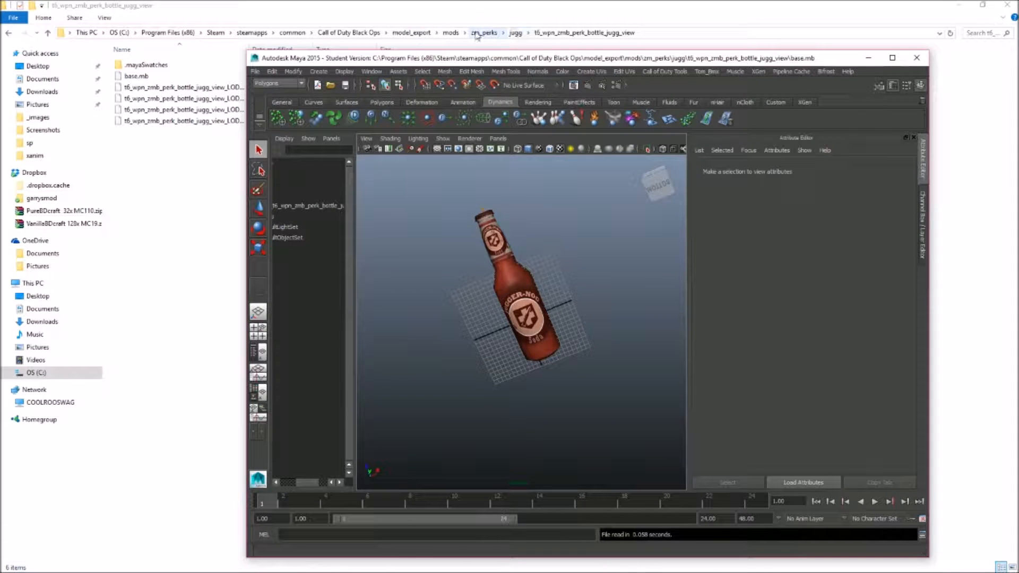
click(451, 32)
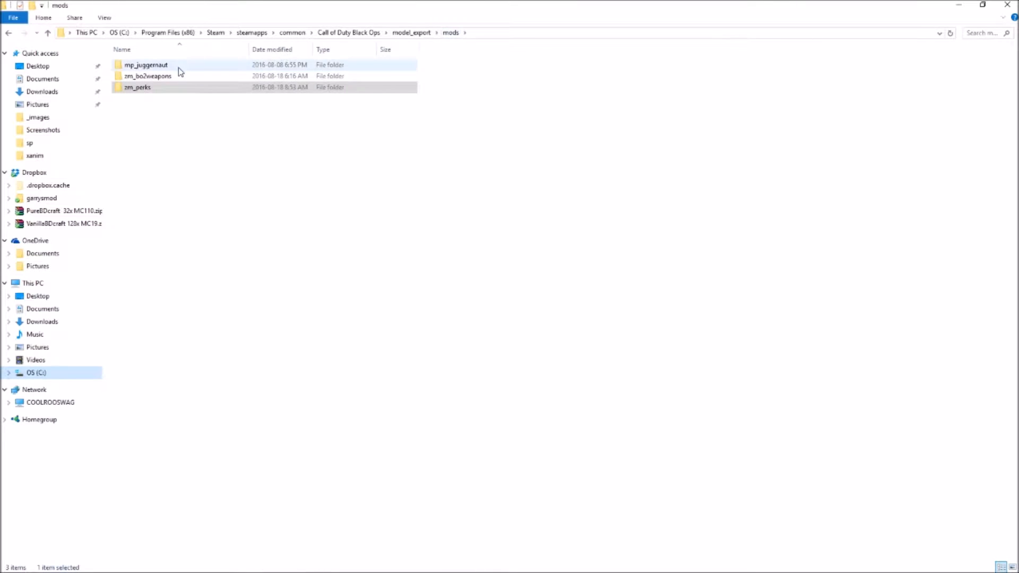
double_click(176, 66)
double_click(168, 110)
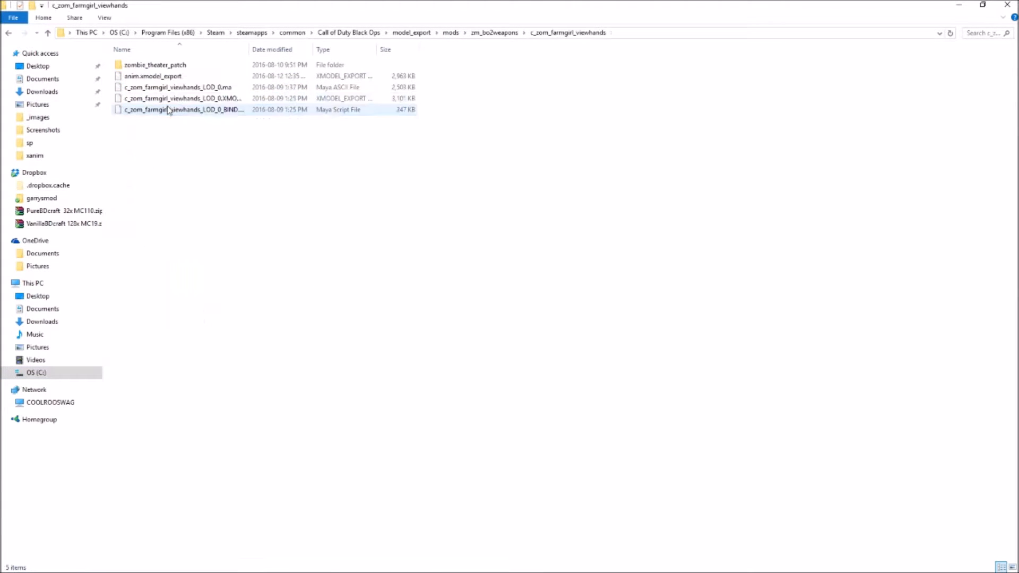
click(176, 89)
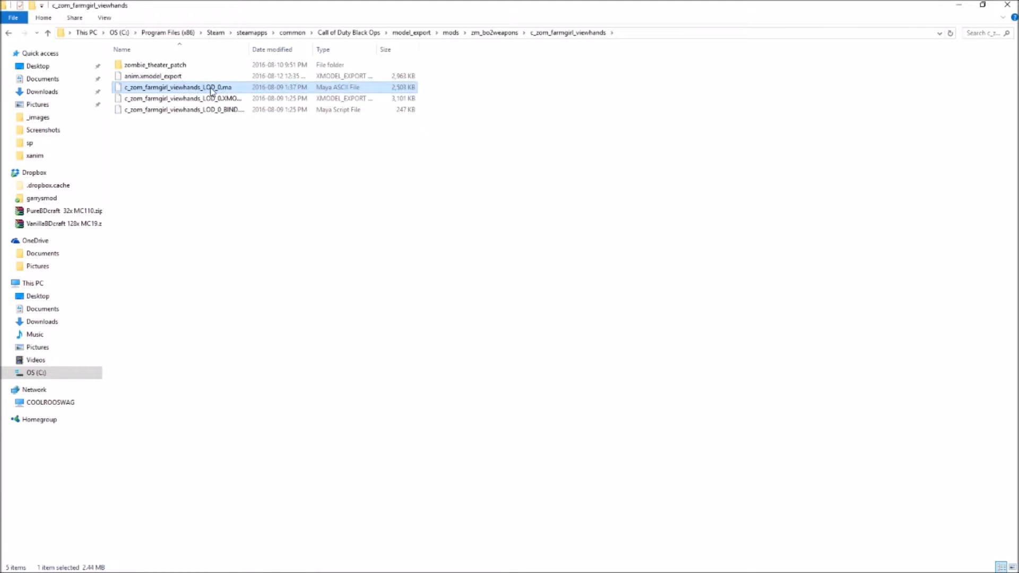
Step: Import c_zom_farmgirl_viewhands_LOD_0.ma from File Explorer into the bottle scene in Maya
key(alt+Tab)
drag(191, 89, 406, 226)
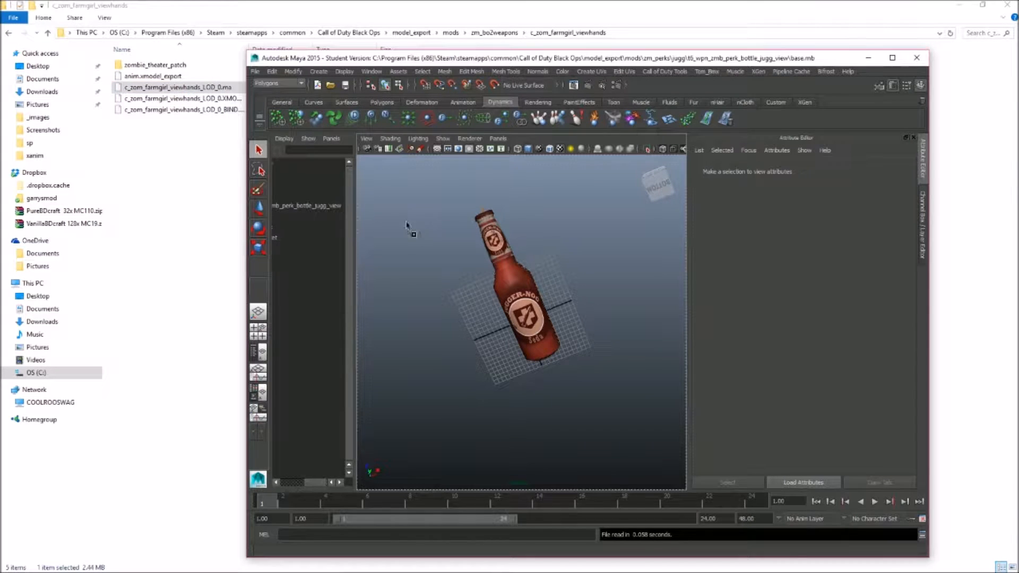
drag(493, 275, 554, 313)
scroll(568, 319, down, 5)
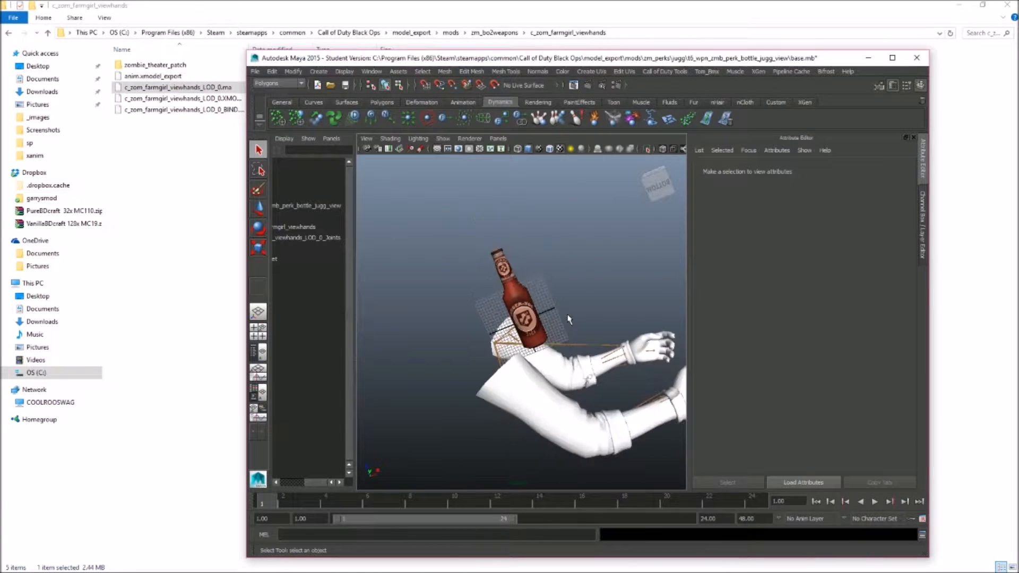
Step: Attach the bottle to the viewhands with the Tom_Bmx Join Weapon To Rig command
drag(313, 482, 291, 482)
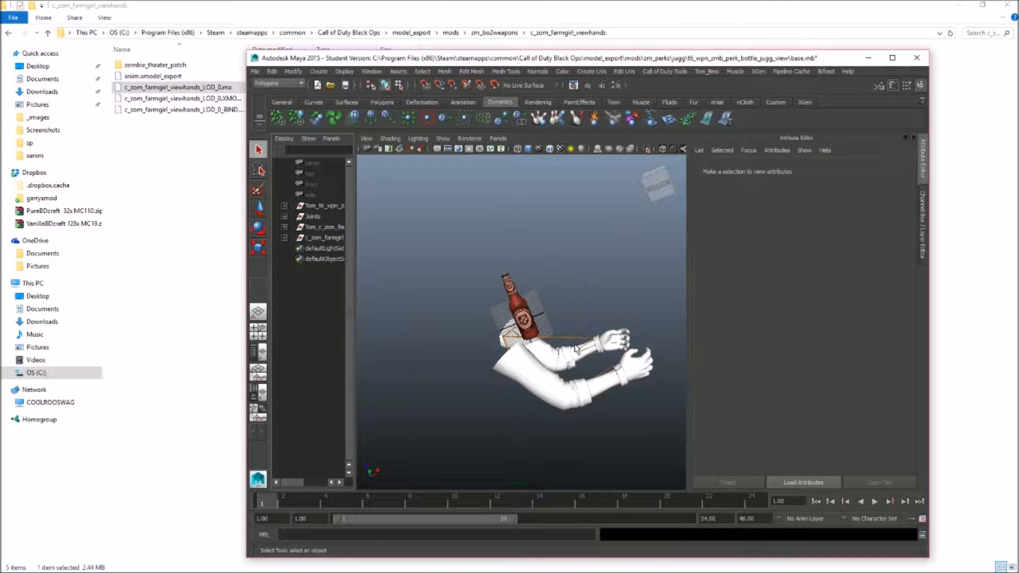
click(707, 72)
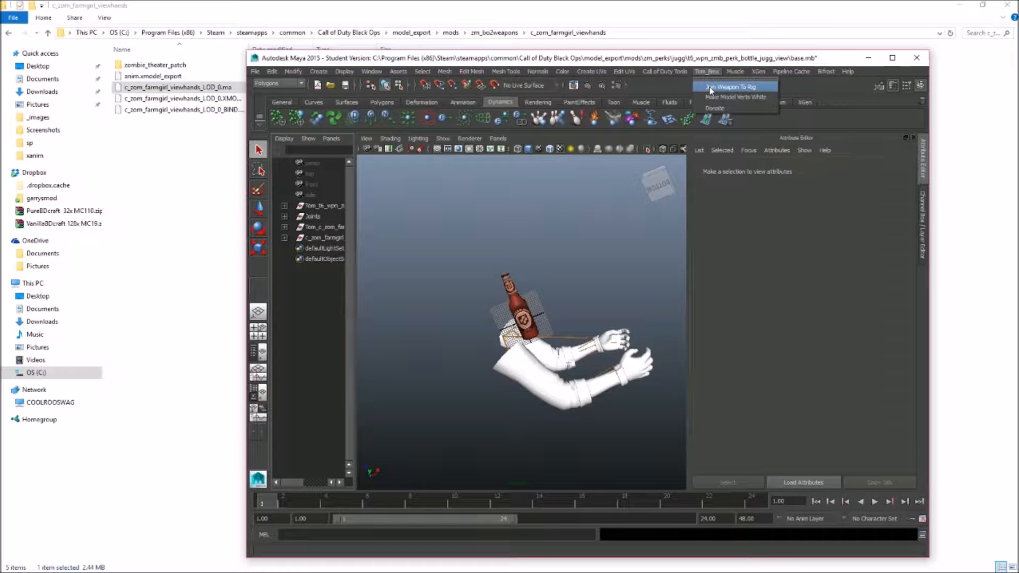
click(710, 88)
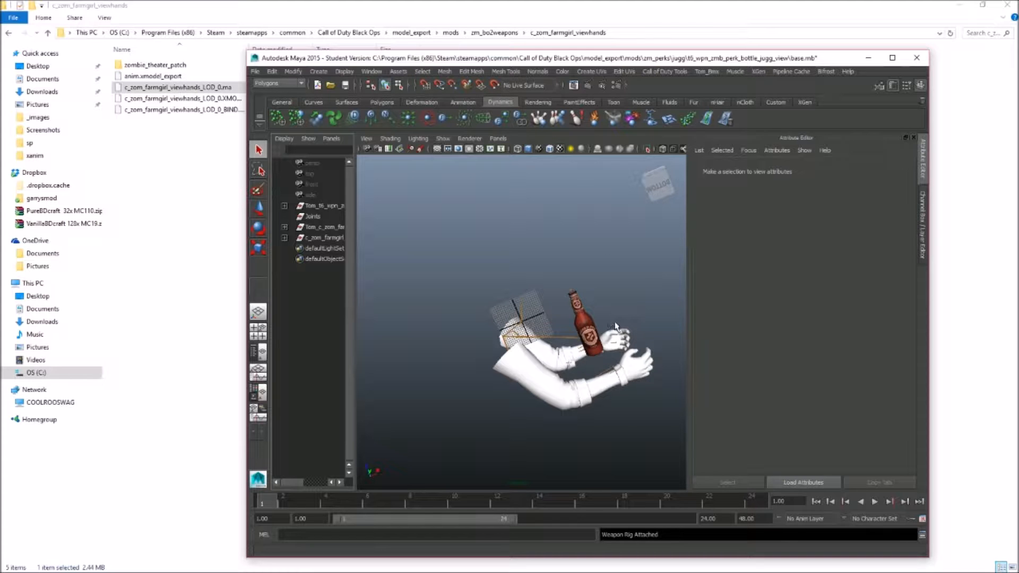
Step: Save the combined scene as main_anim_model in the t6_wpn_zmb_perk_bottle_jugg_view folder, accepting the Student Version notice
click(255, 71)
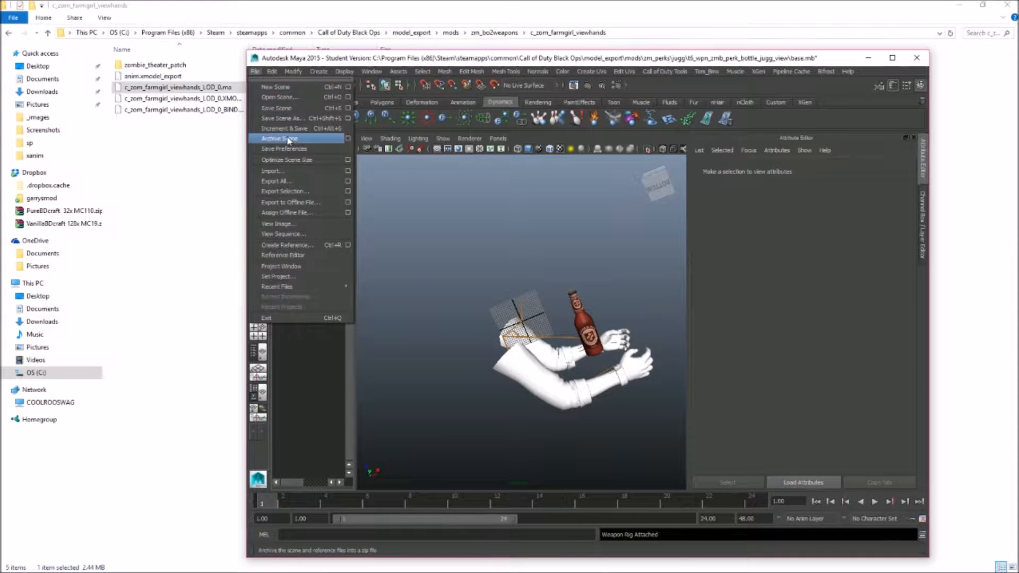
click(281, 117)
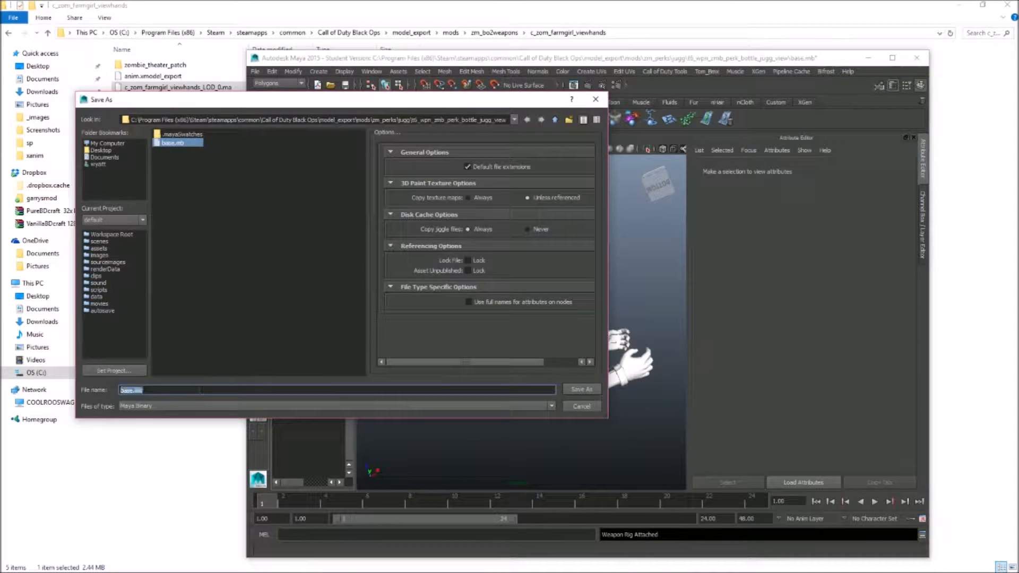
text(main_anim_model)
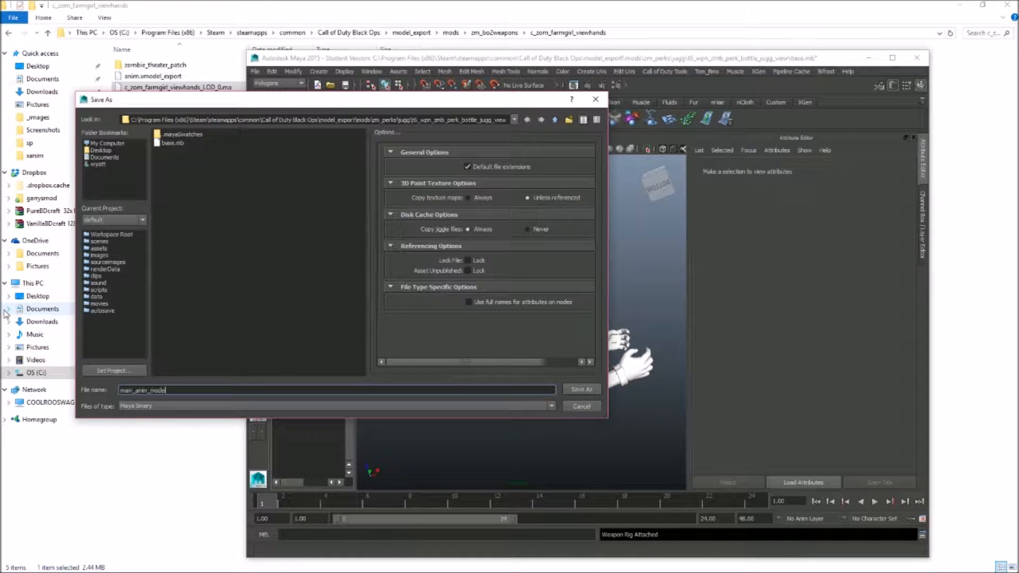
key(Return)
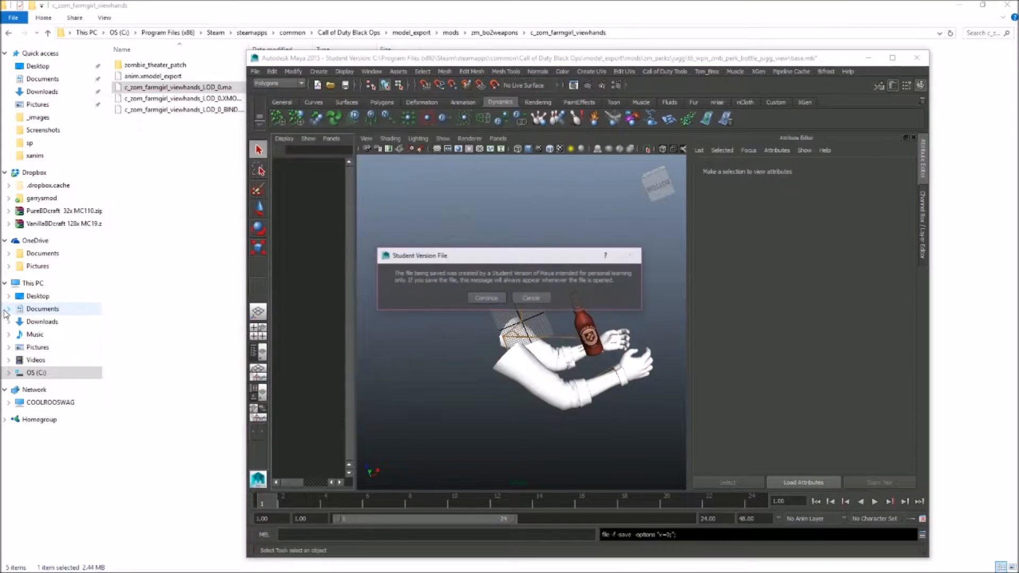
click(485, 298)
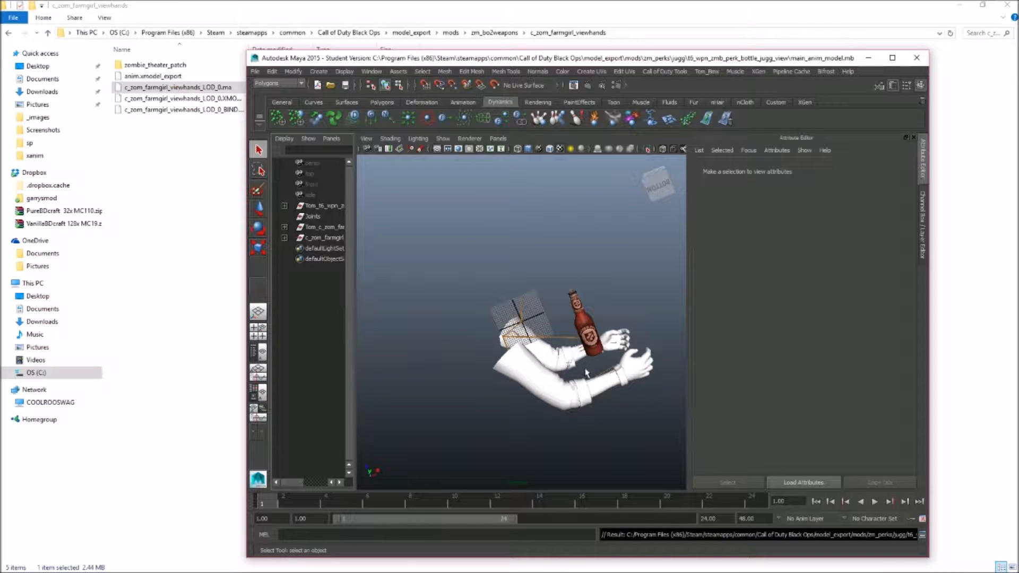
Step: Shrink the File Explorer window beside Maya and browse to Call of Duty Black Ops\xanim_export\mods\zm_perks\jugg
key(alt+Tab)
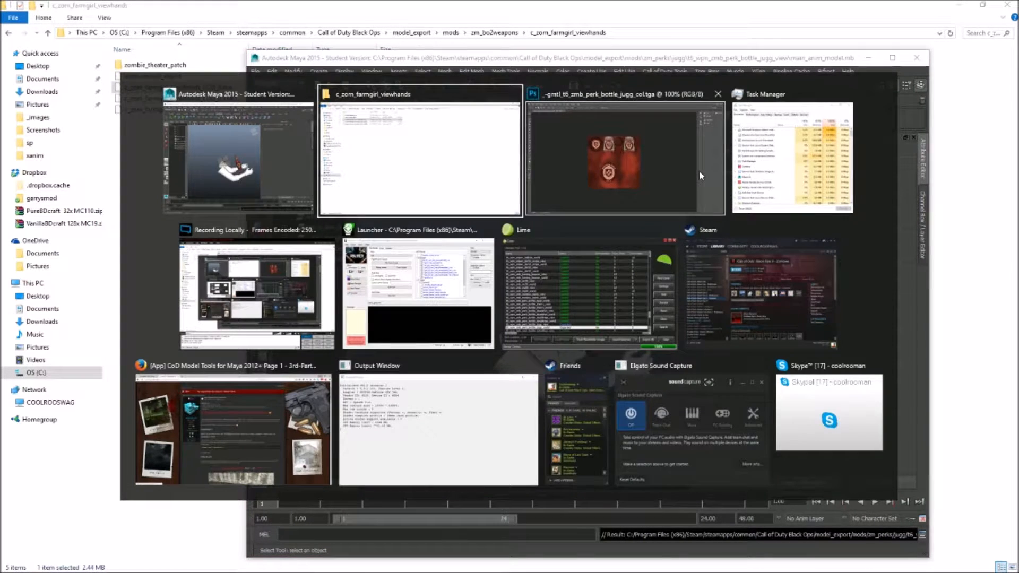
click(458, 141)
drag(369, 7, 320, 127)
click(183, 154)
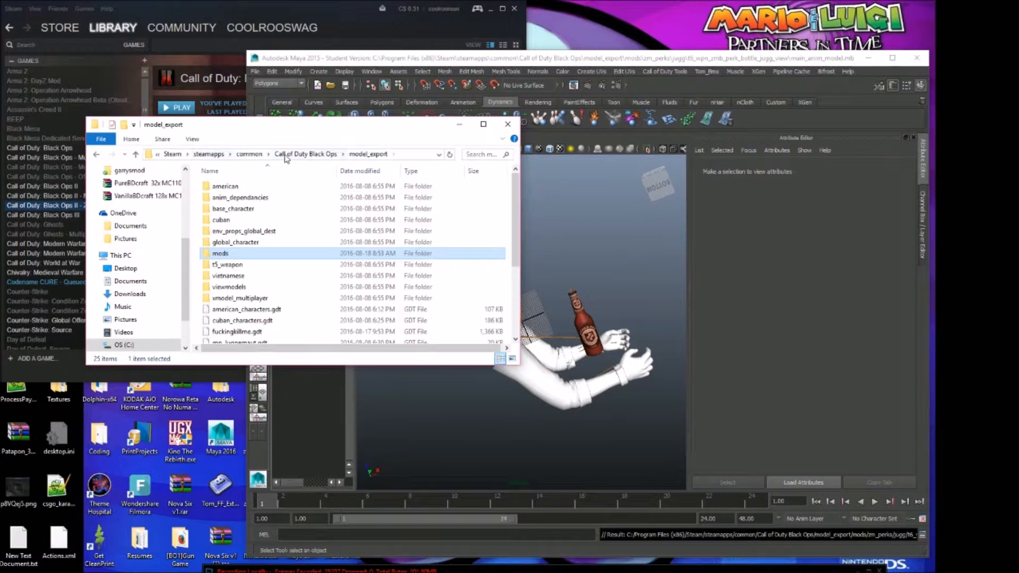
click(310, 154)
scroll(245, 302, down, 4)
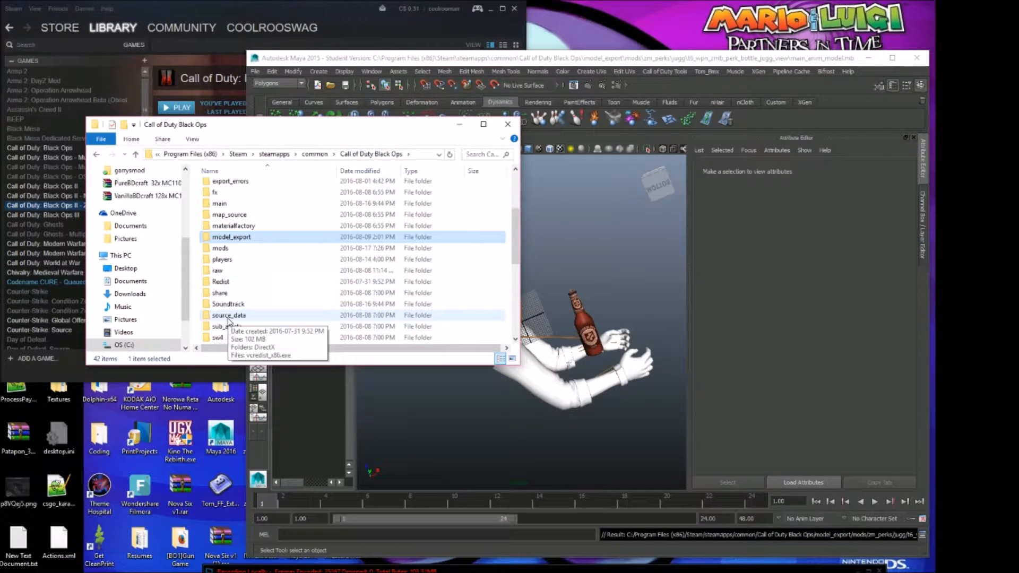
scroll(228, 321, down, 1)
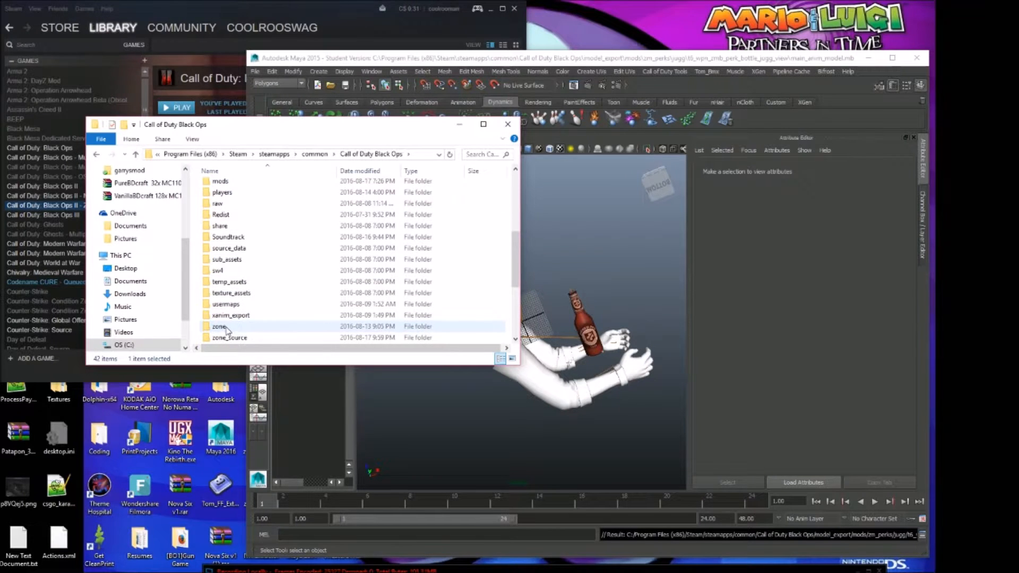
double_click(245, 315)
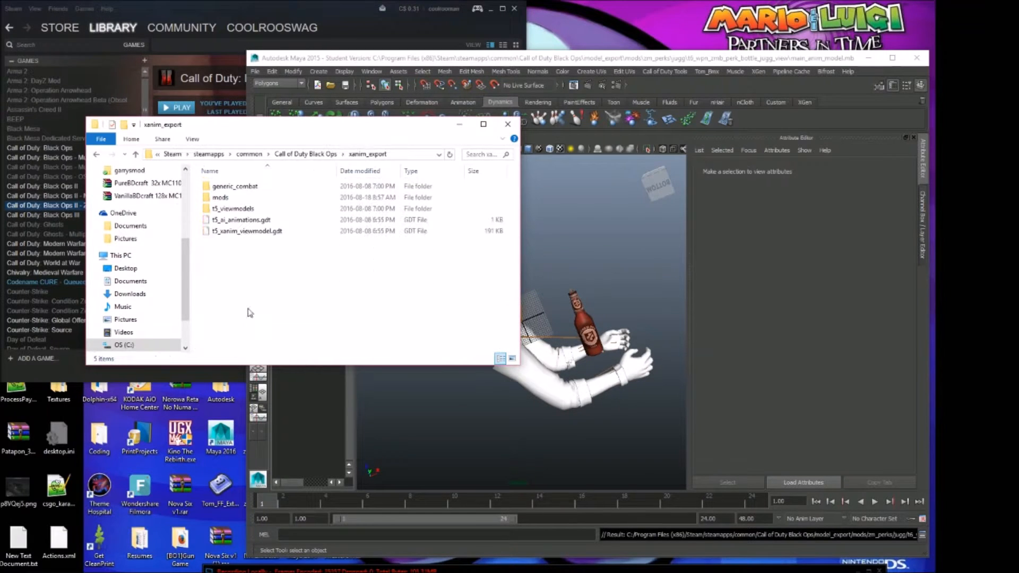
double_click(237, 200)
double_click(234, 196)
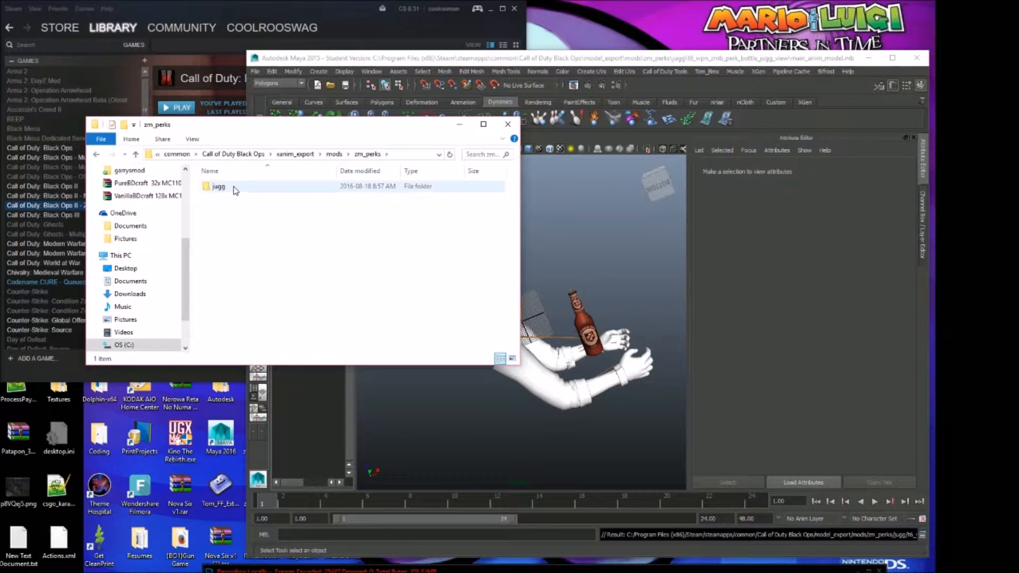
double_click(234, 187)
Step: Load the viewmodel_zombie_perksacola_drink animation onto the rig in Maya, then play it and stop playback
drag(265, 198, 540, 245)
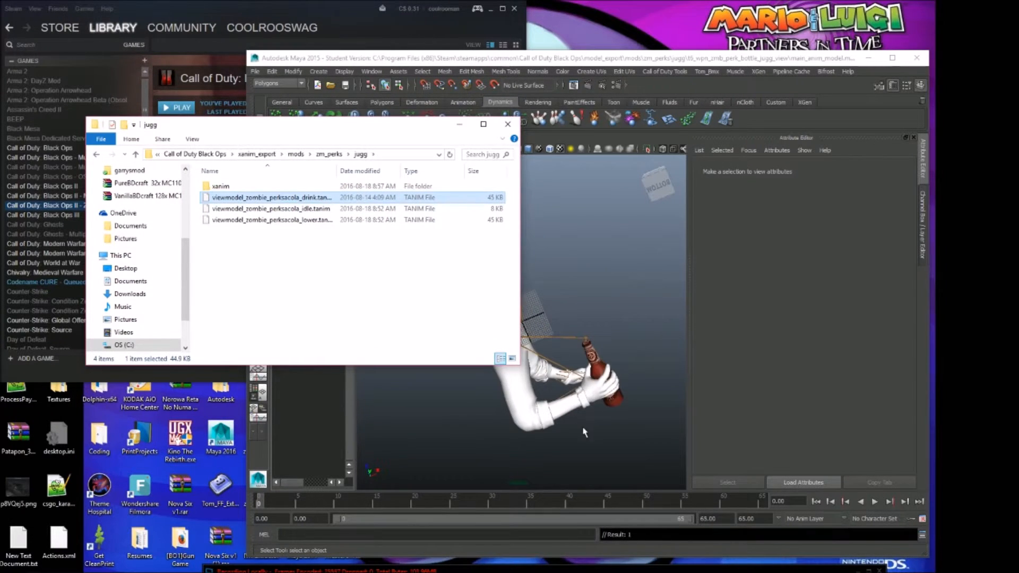
click(582, 429)
click(877, 501)
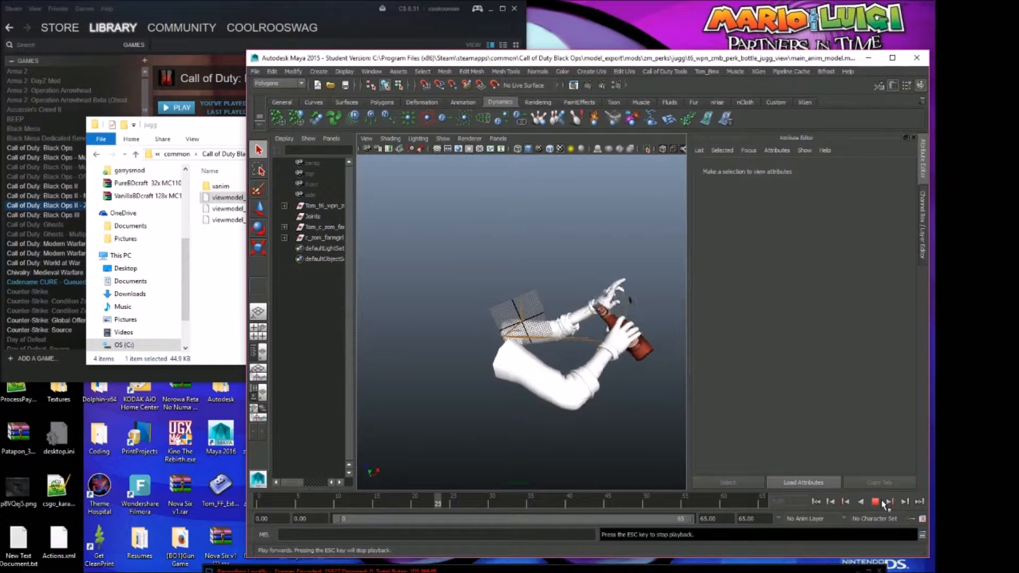
click(877, 502)
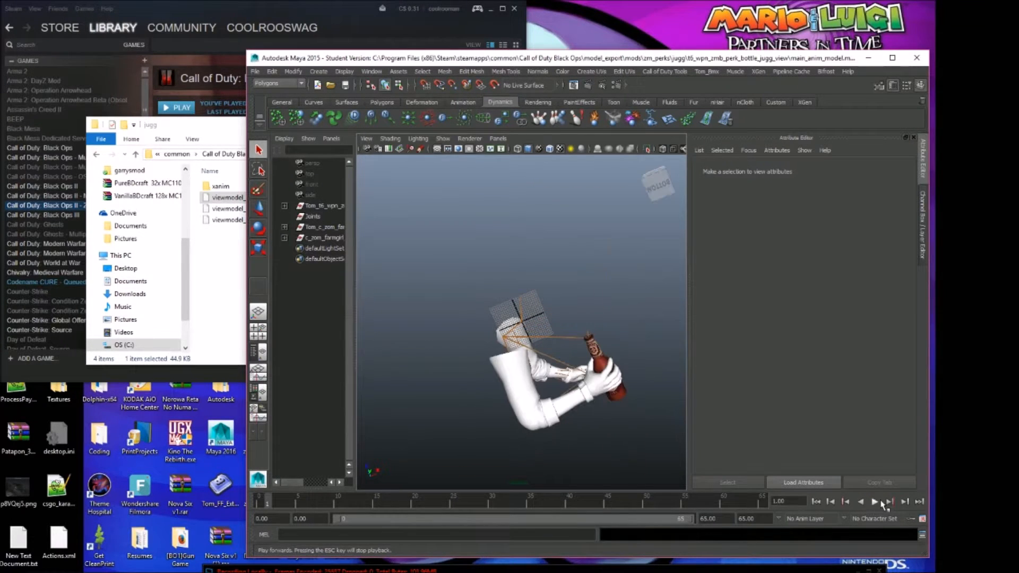
Step: Create a camera and set its Rotate X to 90 and its Rotate Z to -90
click(920, 501)
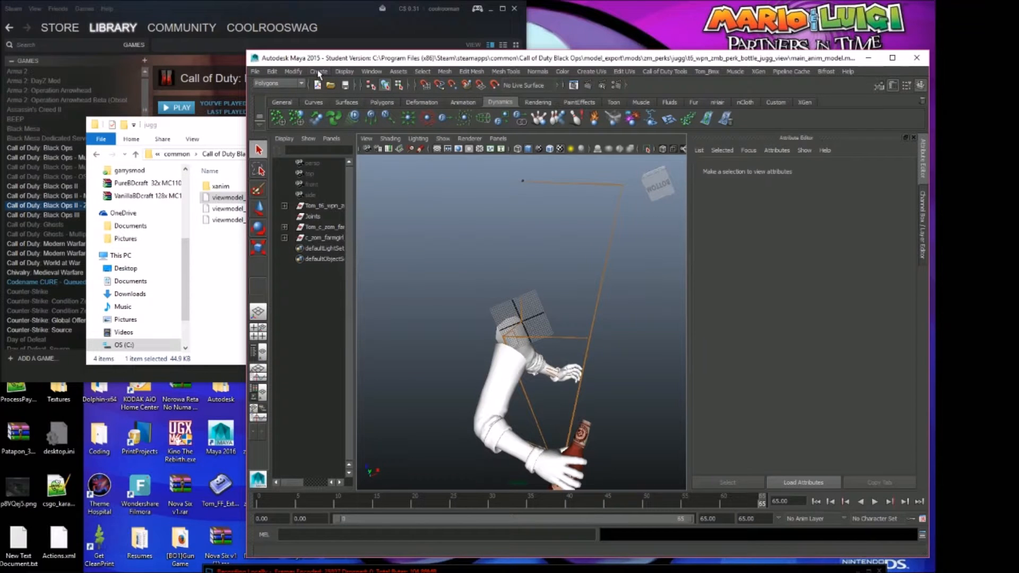
click(318, 71)
mouse_move(408, 129)
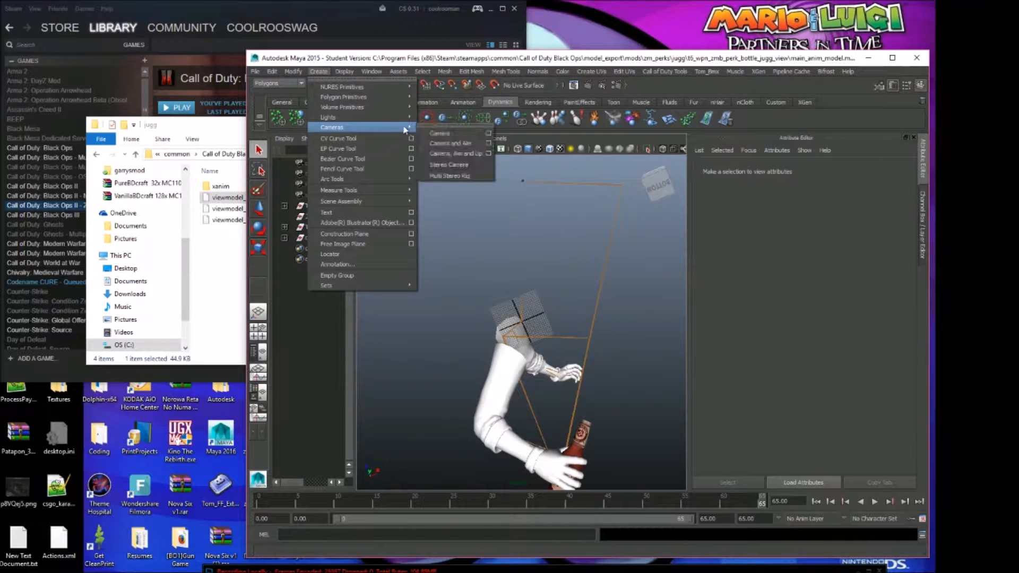
click(432, 132)
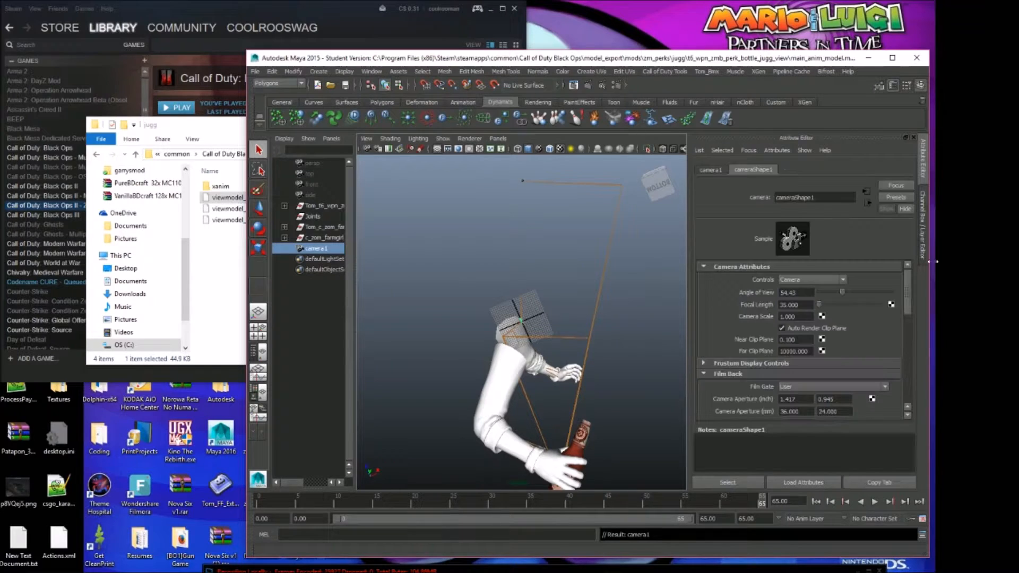
key(ctrl+a)
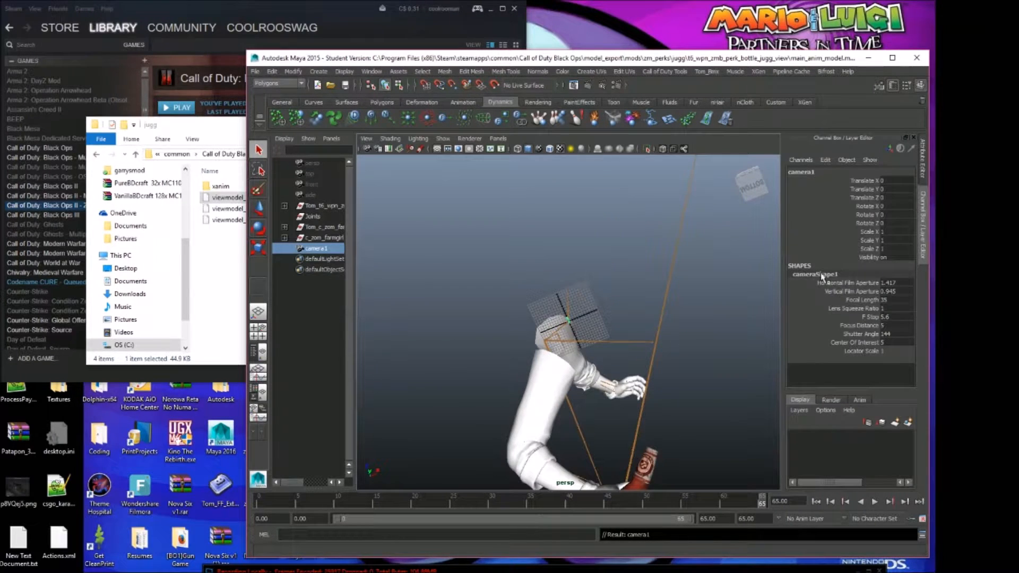
click(883, 206)
text(90)
click(894, 223)
text(-90)
click(891, 299)
click(755, 319)
Step: Preview the drink animation through camera1, stop on the last frame, and return the viewport to the persp camera
click(497, 139)
mouse_move(508, 160)
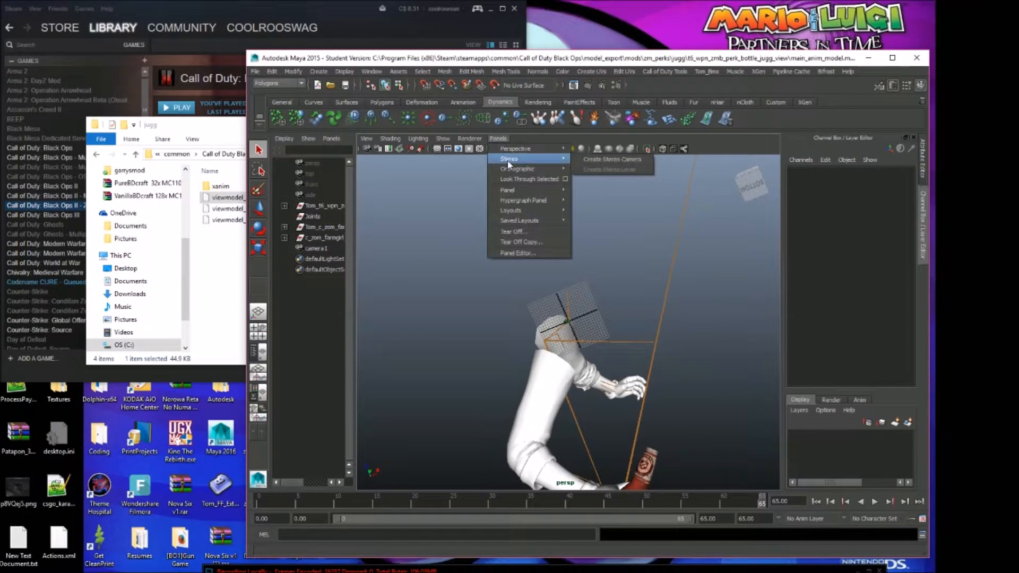
click(589, 159)
click(874, 501)
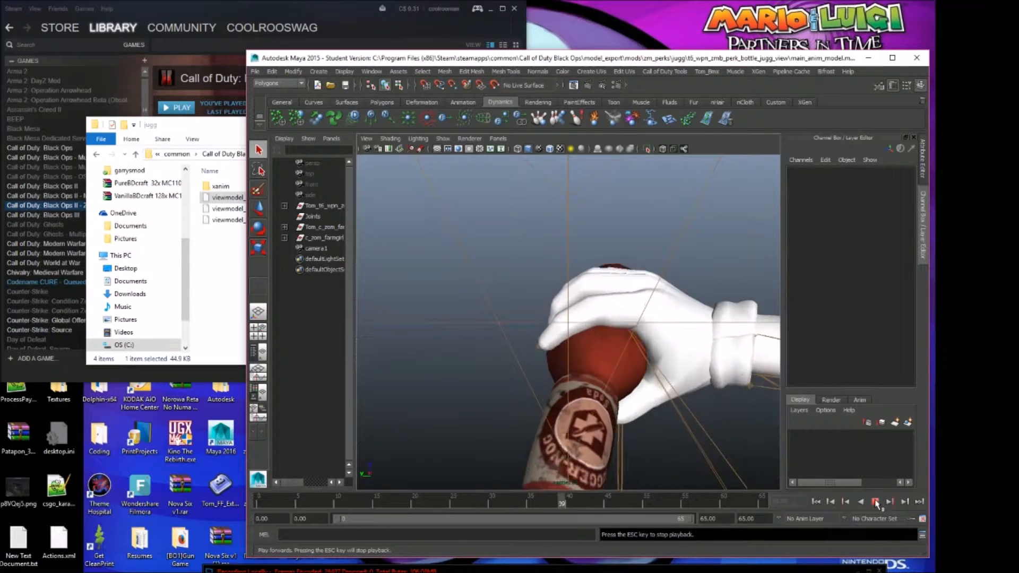
click(875, 501)
click(919, 502)
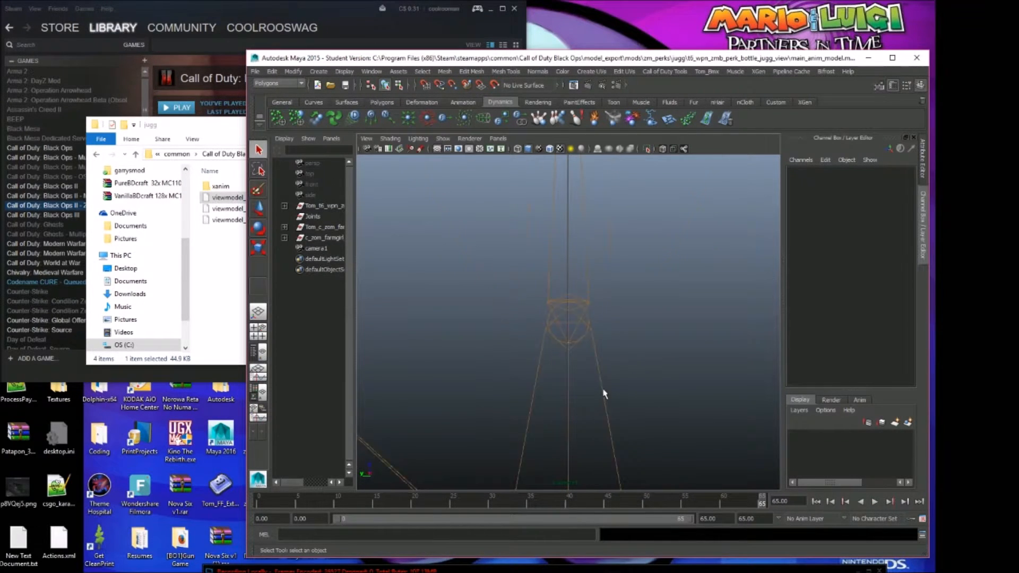
click(497, 138)
mouse_move(525, 149)
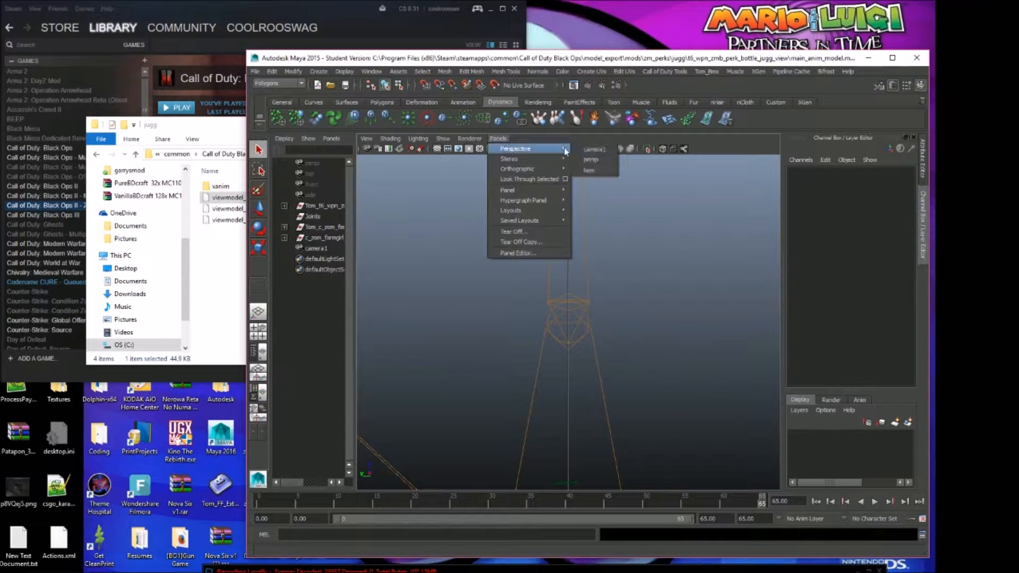
click(587, 150)
scroll(551, 352, down, 2)
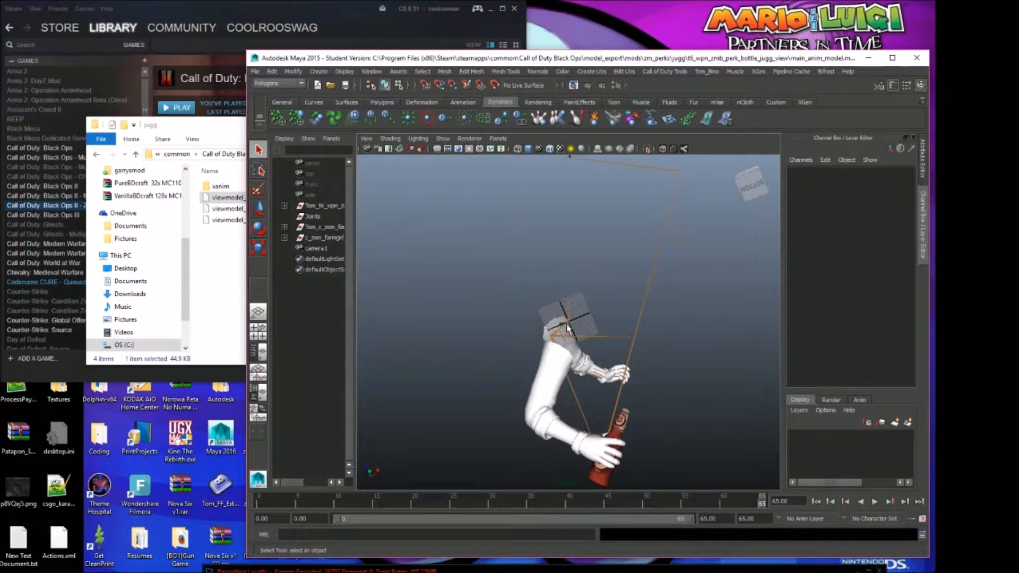
scroll(539, 283, up, 2)
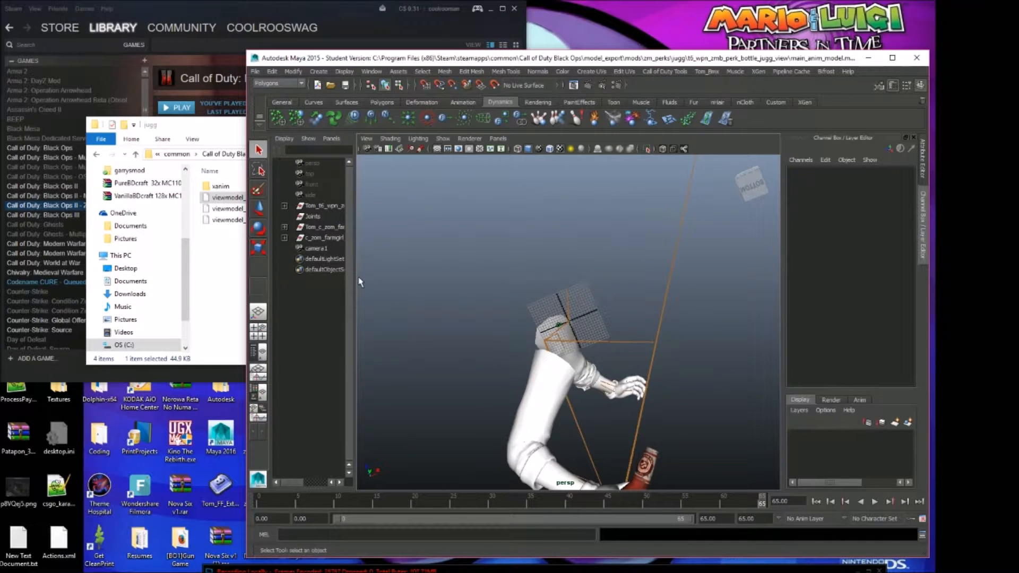
Step: Select the tag_torso and tag_cambone joints under tag_view of the farmgirl viewhands, together with their whole hierarchy
drag(354, 276, 373, 276)
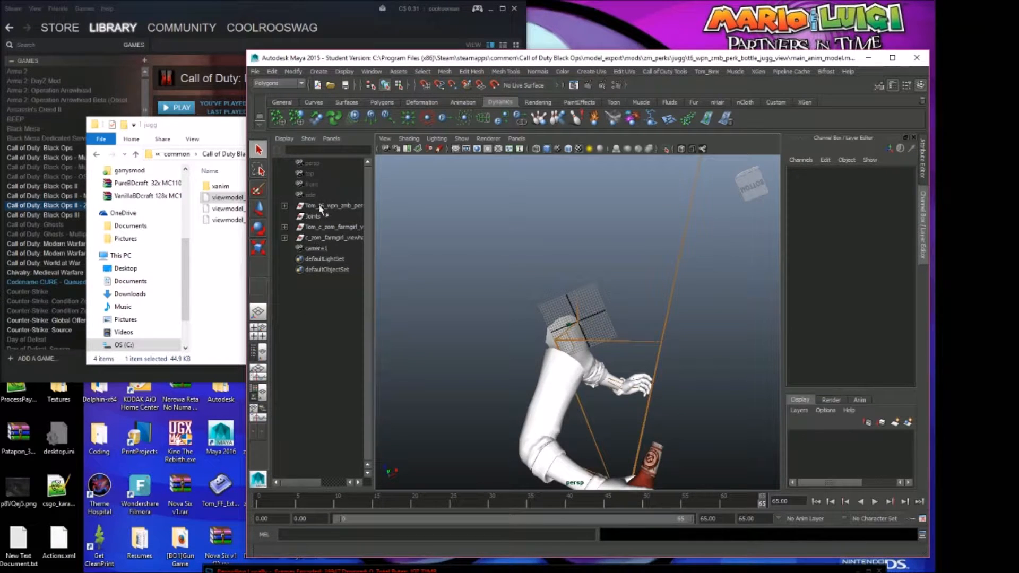
click(285, 238)
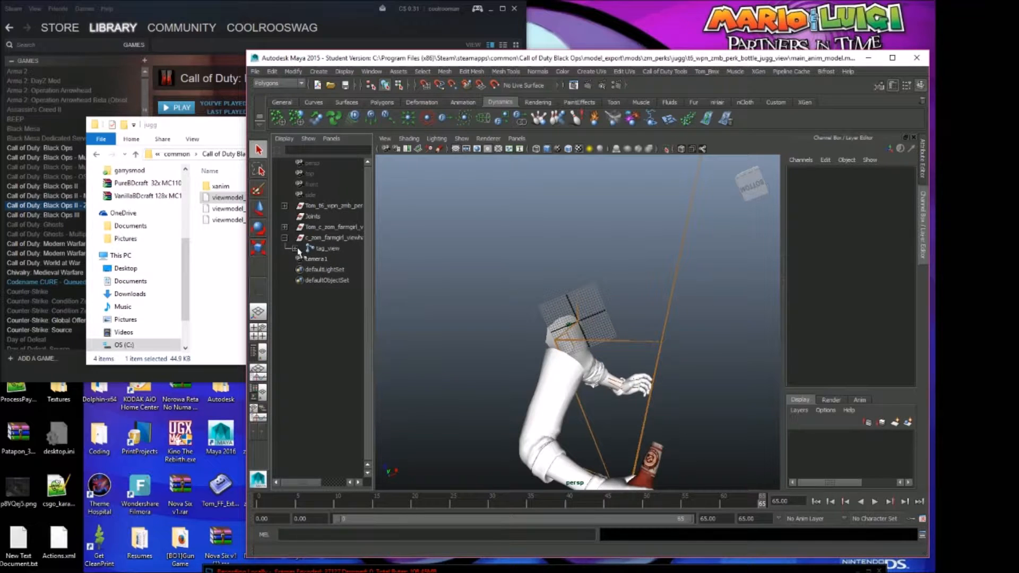
click(295, 248)
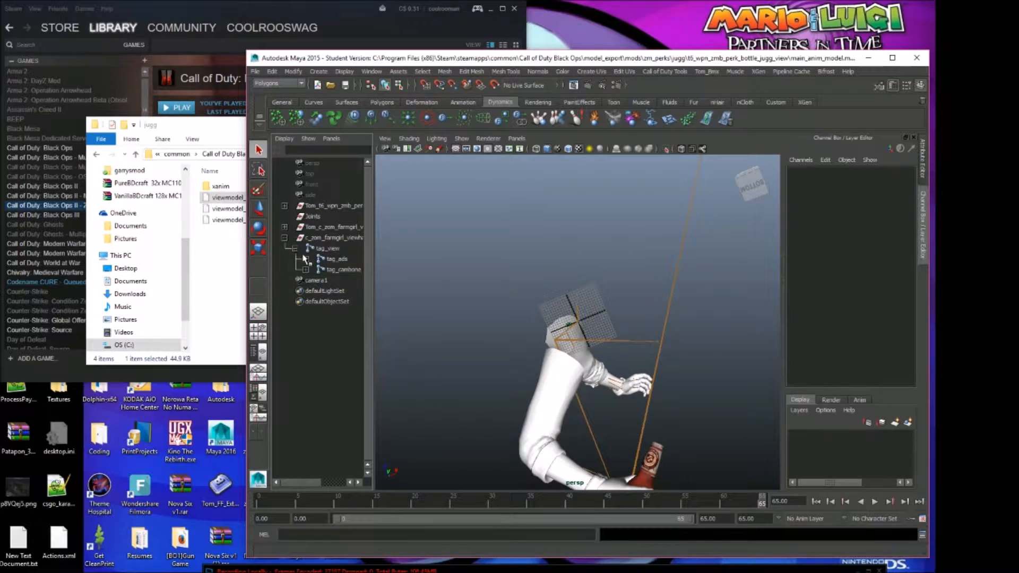
click(306, 260)
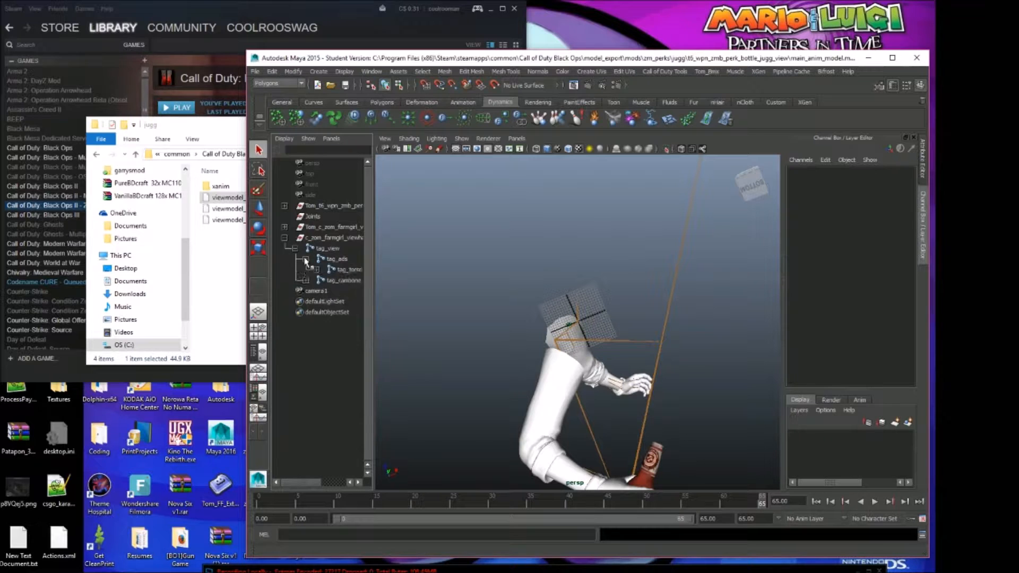
click(345, 280)
ctrl+click(354, 271)
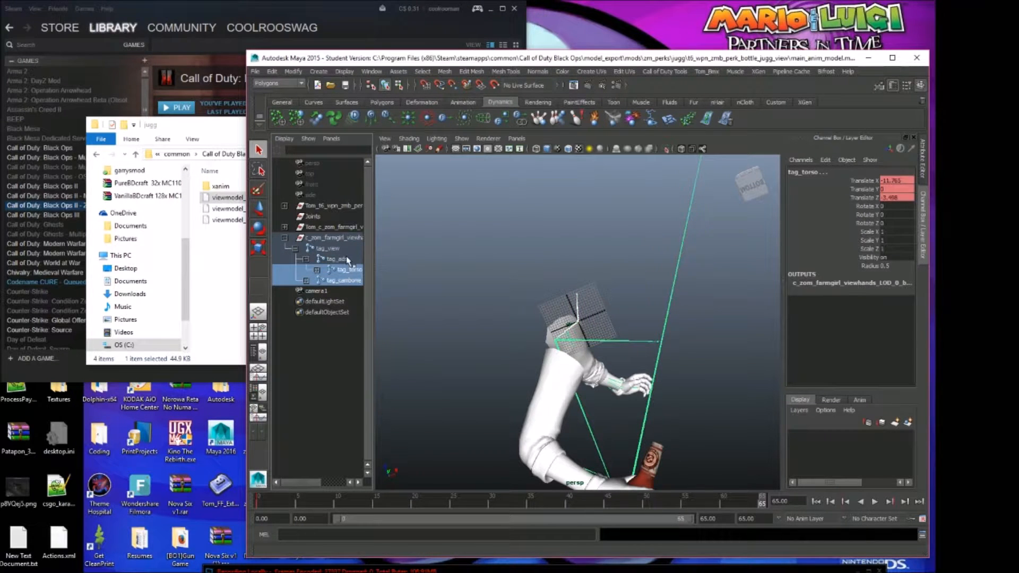
click(276, 73)
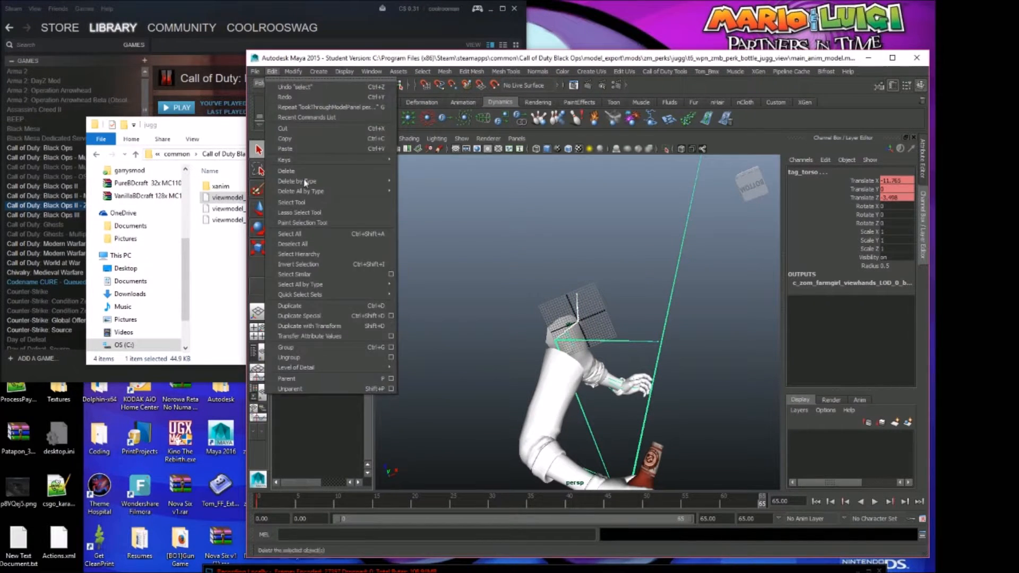
click(329, 257)
Step: Start an XAnim export for the selected joints and set its frame range to 0 to 65
click(665, 71)
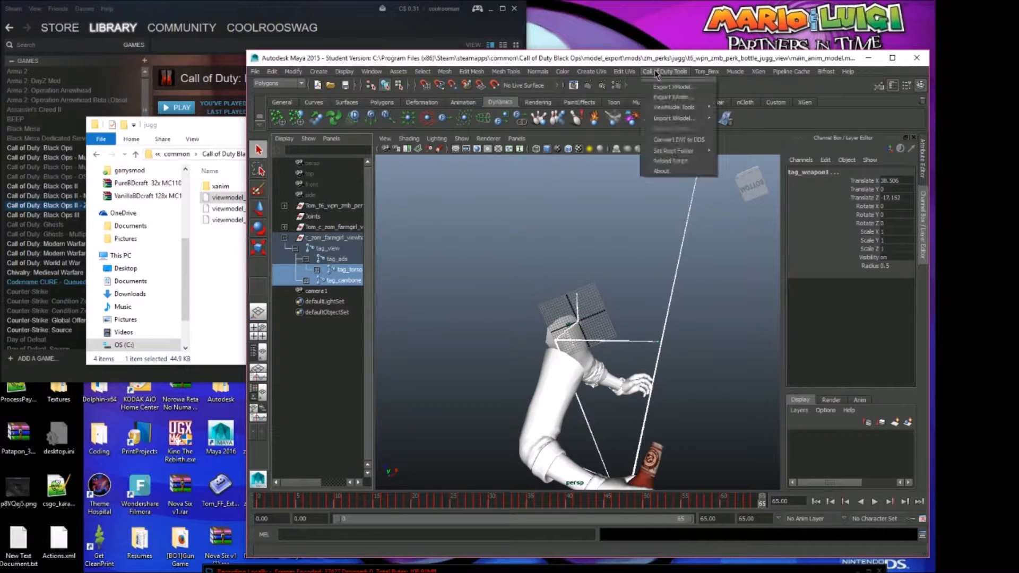
click(673, 97)
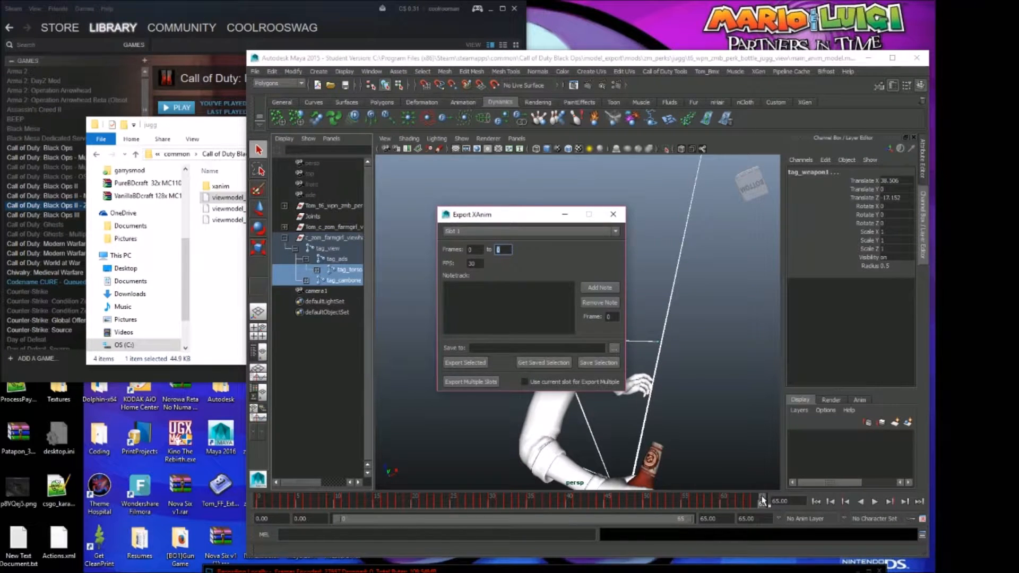
click(474, 249)
click(497, 250)
click(918, 502)
click(906, 501)
click(919, 502)
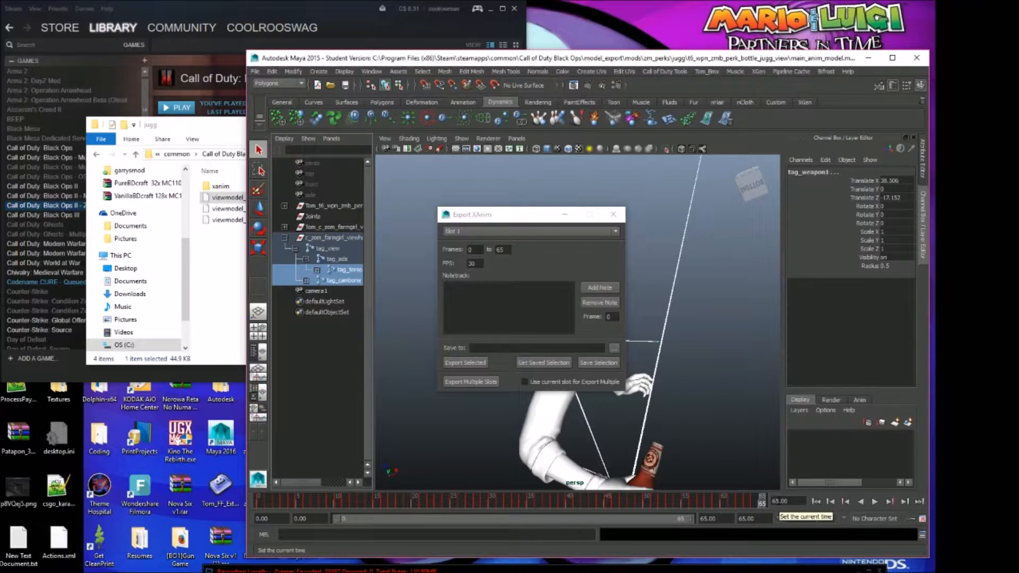
Step: Set the export destination to a file named drink in xanim_export\mods\zm_perks\jugg\xanim
click(612, 349)
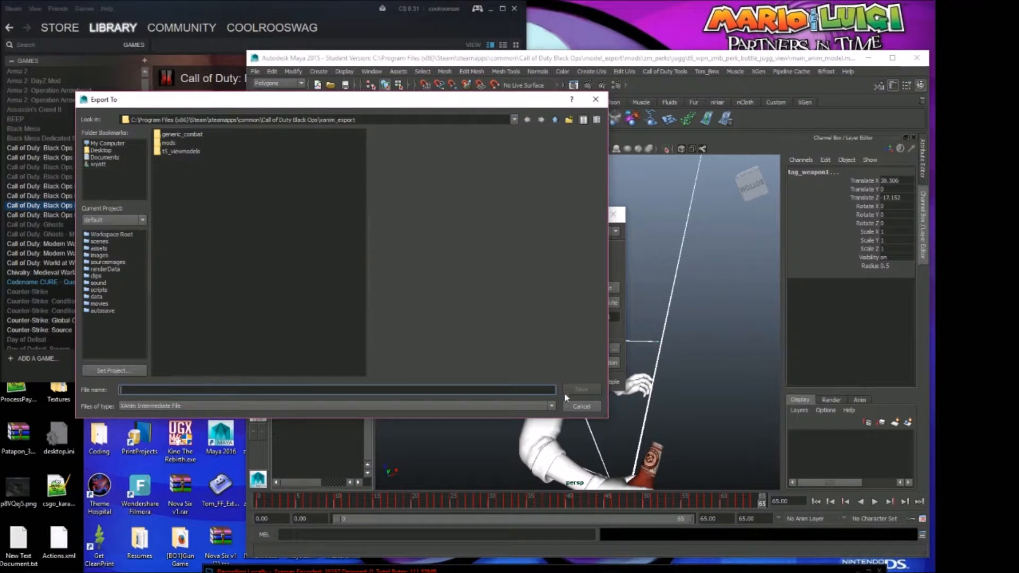
click(581, 406)
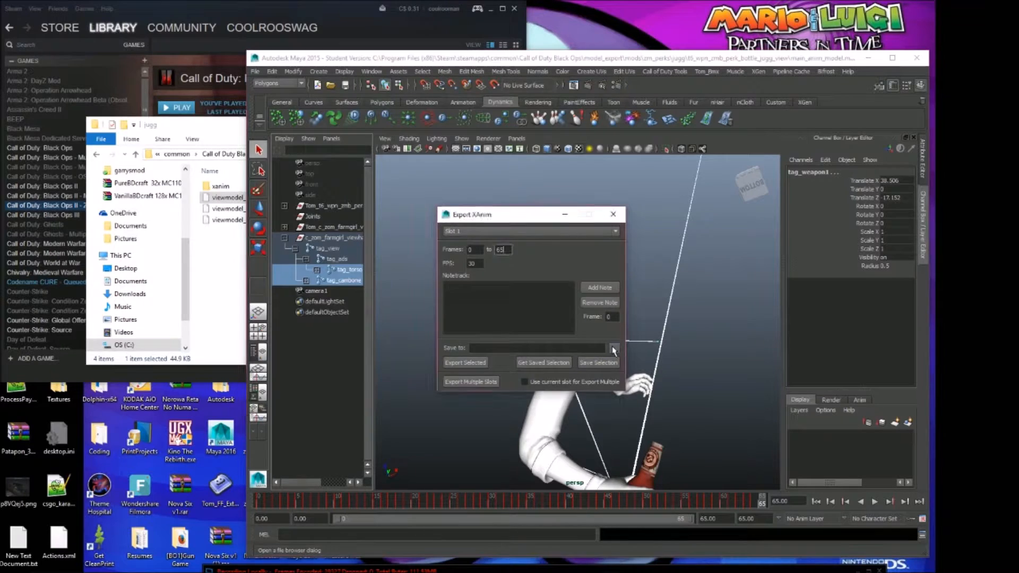
click(613, 348)
double_click(182, 140)
click(175, 136)
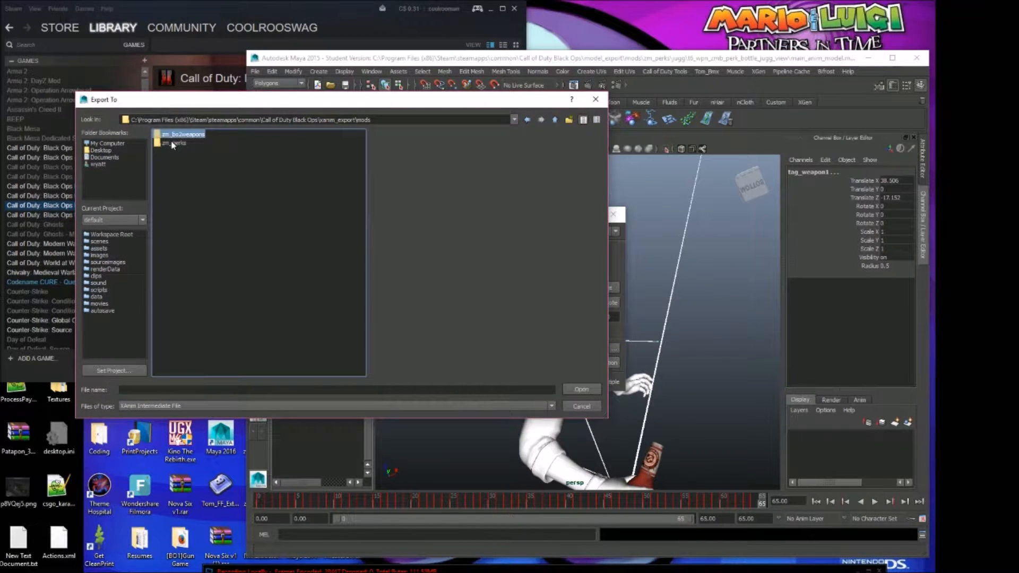
double_click(173, 143)
double_click(167, 135)
double_click(168, 135)
click(296, 390)
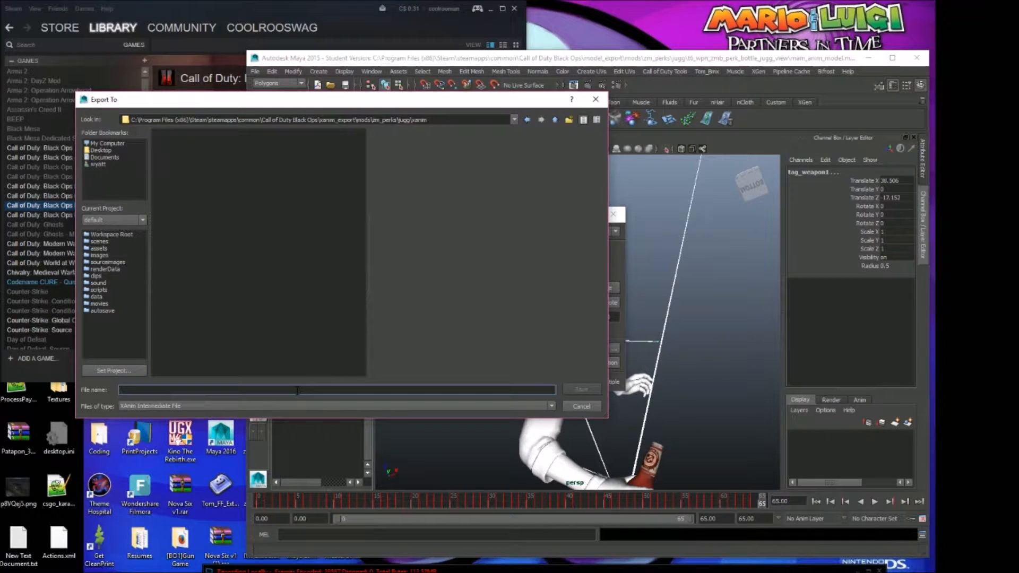
text(drink)
key(Return)
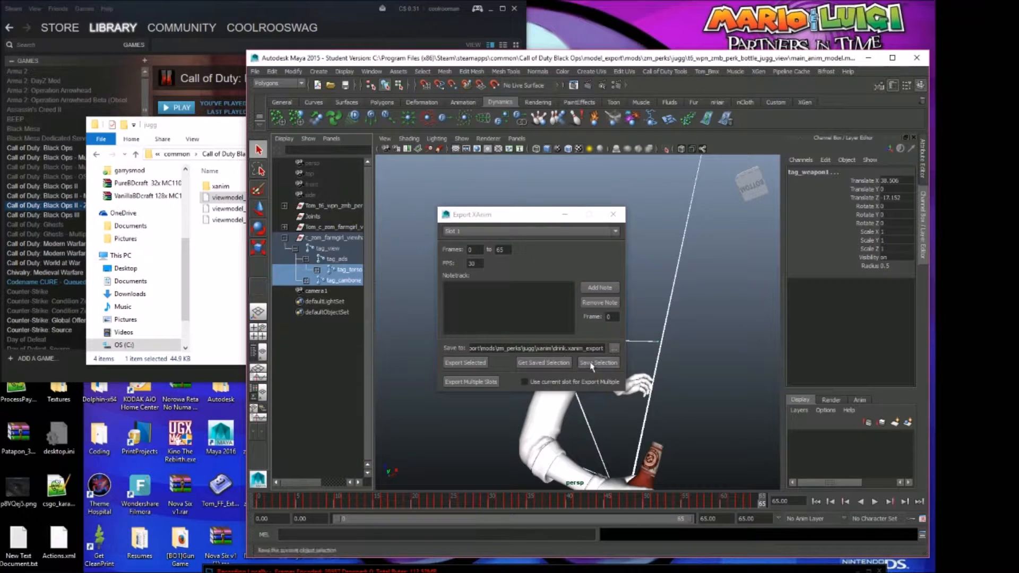
Step: Export the selected joints' drink animation without saving the scene changes, and close the export window
click(465, 363)
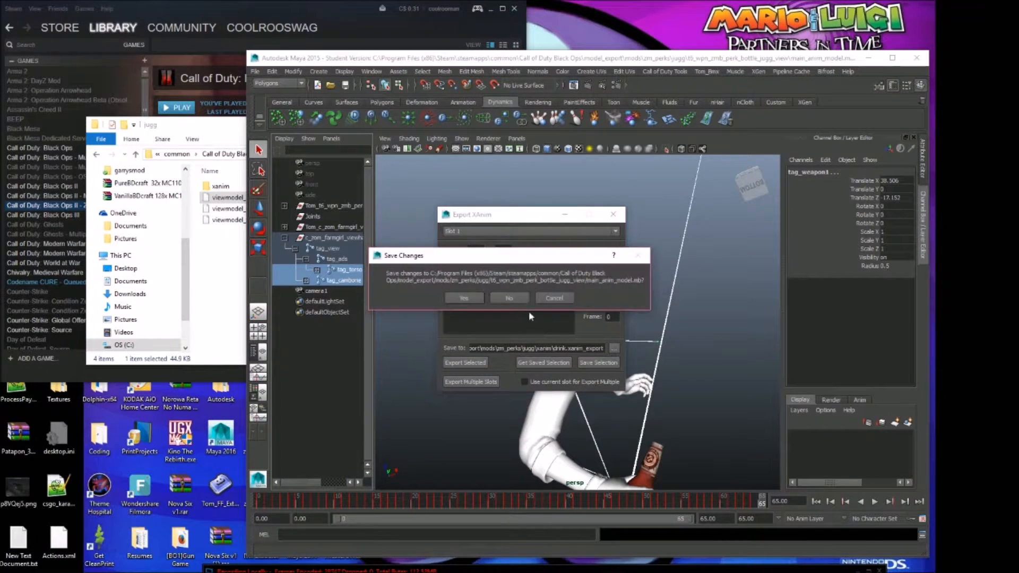
click(512, 296)
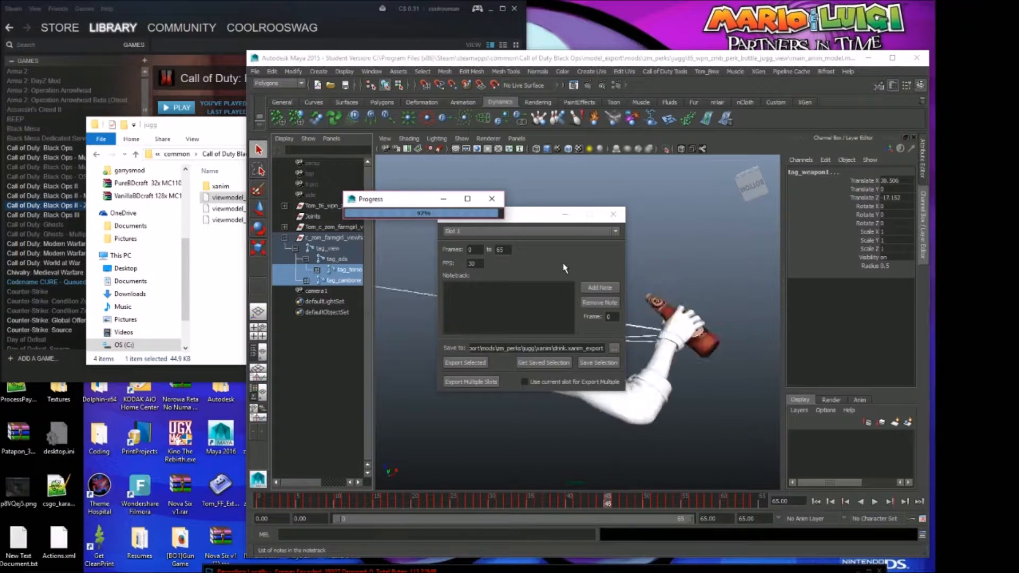
click(611, 215)
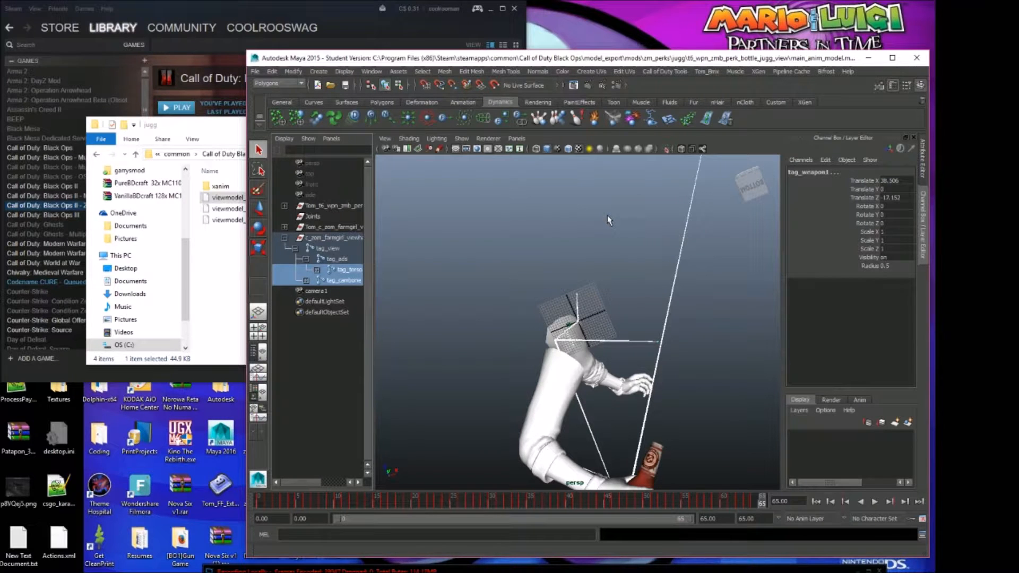
Step: Reopen main_anim_model from model_export\mods\zm_perks\jugg\t6_wpn_zmb_perk_bottle_jugg_view, discarding the scene changes
click(256, 72)
click(276, 90)
triple_click(428, 121)
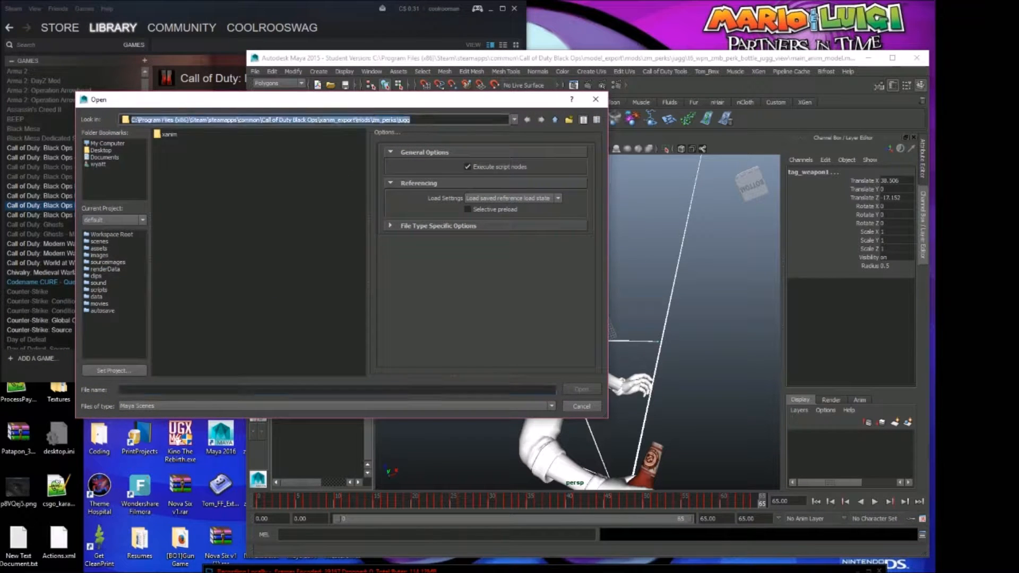
text(C:\Program Files (x86)\Steam\steamapps\common\Call of Duty Black Ops\model_export\mods\zm_perks\jugg\t5_wpn_zmb_perk_bottle_jugg_view)
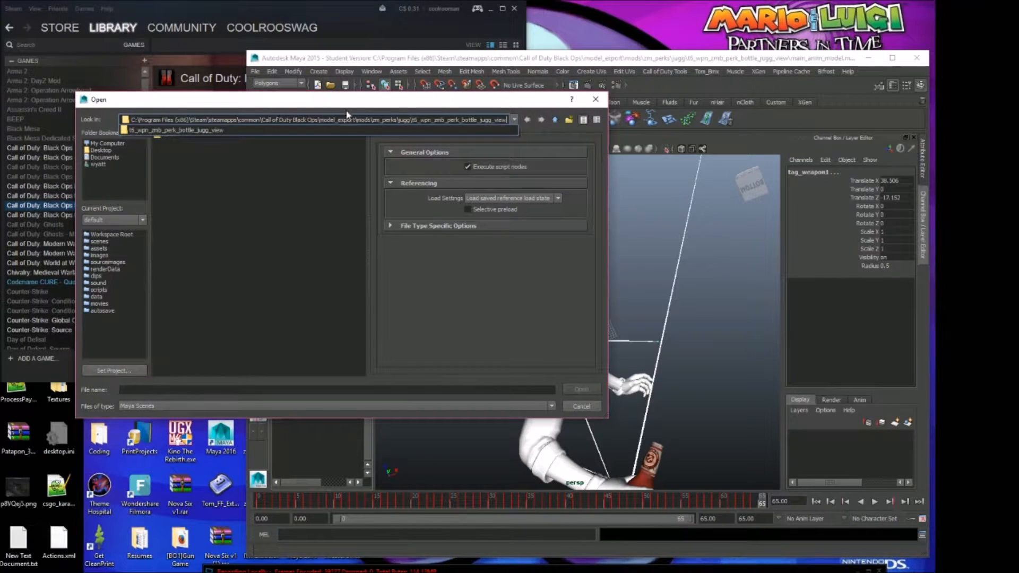
key(Return)
double_click(211, 151)
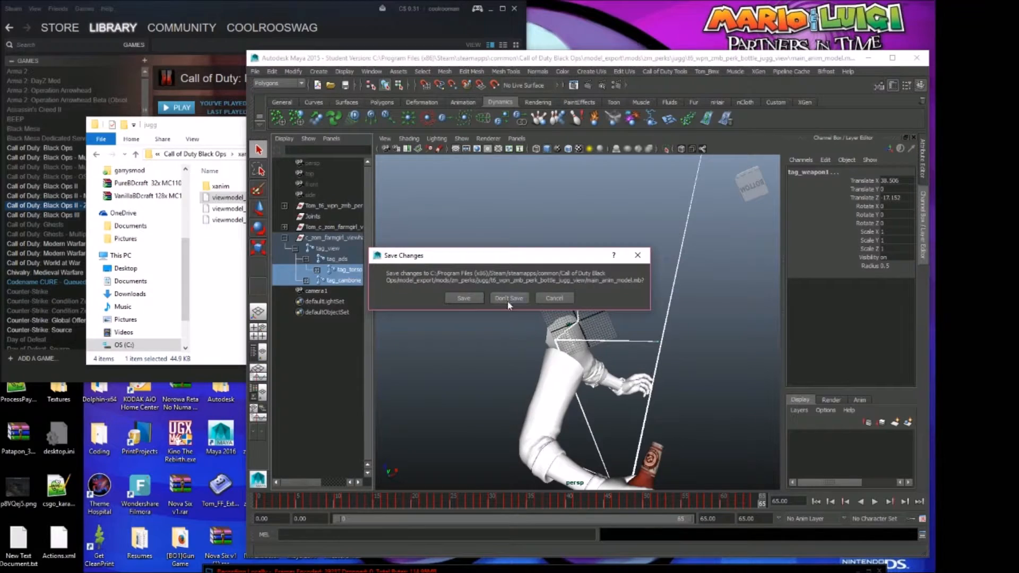
click(508, 298)
Step: Load the viewmodel_zombie_perksacola_idle animation from File Explorer onto the rig in Maya and play it
key(alt+Tab)
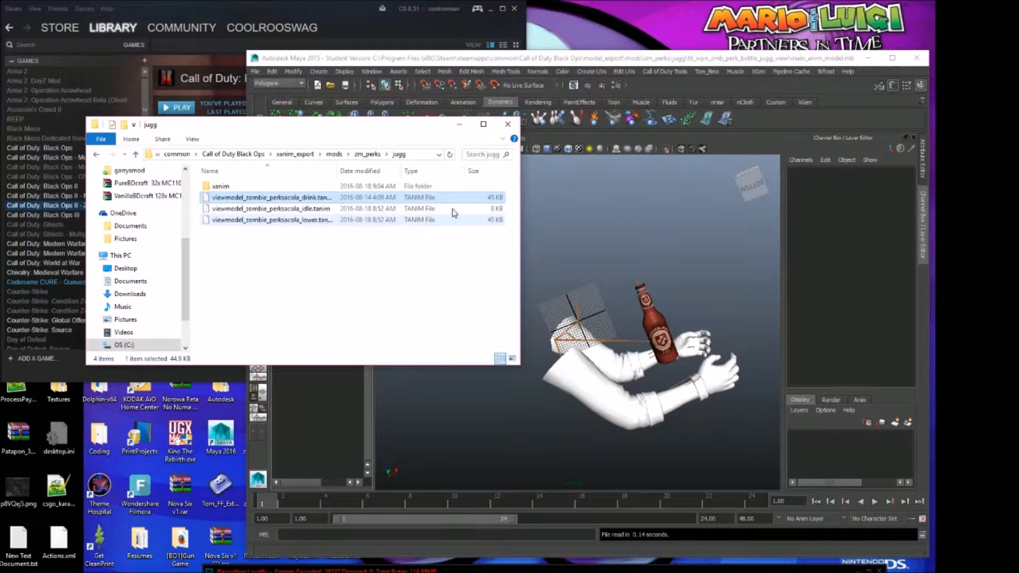
drag(307, 208, 603, 291)
click(874, 502)
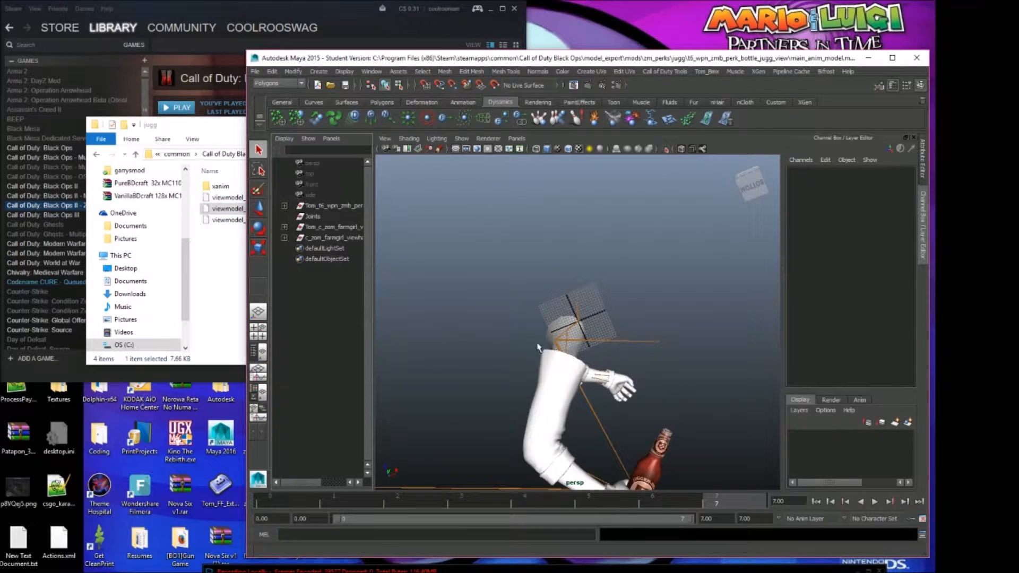
Step: Expand the farmgirl viewhands joints in the reopened scene and select the full hierarchy of tag_torso and tag_cambone
click(284, 237)
click(295, 248)
click(306, 258)
click(343, 279)
click(341, 270)
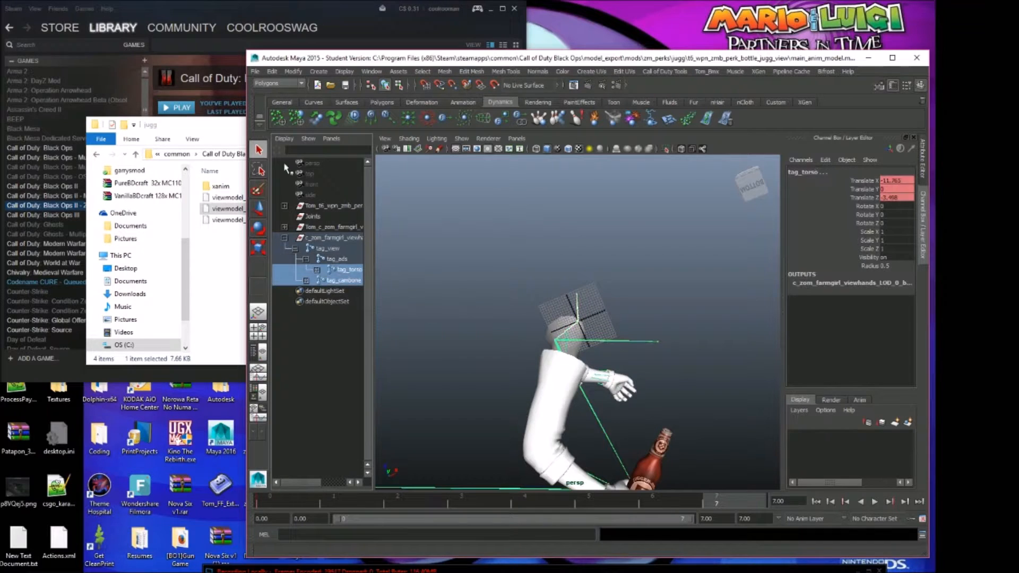
click(272, 71)
click(315, 254)
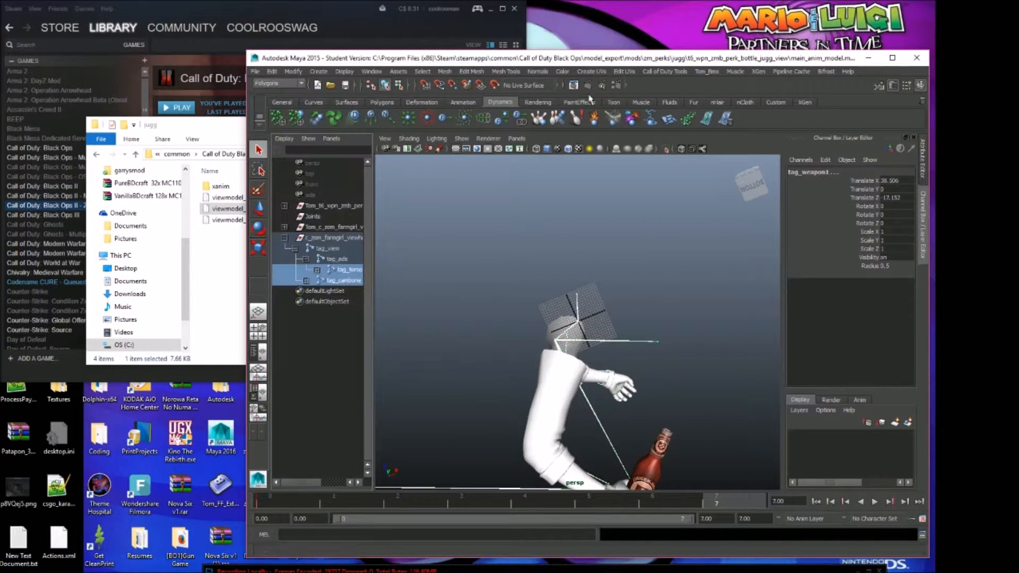
Step: Set up an XAnim export ending at frame 7, with the output file named idle in xanim_export\mods\zm_perks\jugg\xanim
click(664, 71)
click(689, 96)
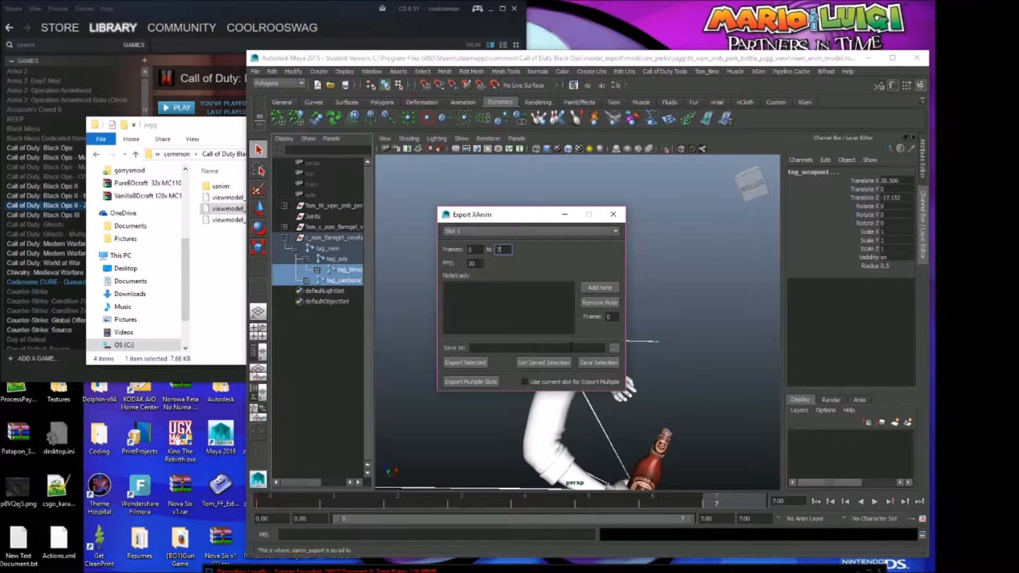
click(614, 348)
double_click(169, 143)
click(170, 142)
double_click(172, 144)
double_click(169, 135)
double_click(169, 135)
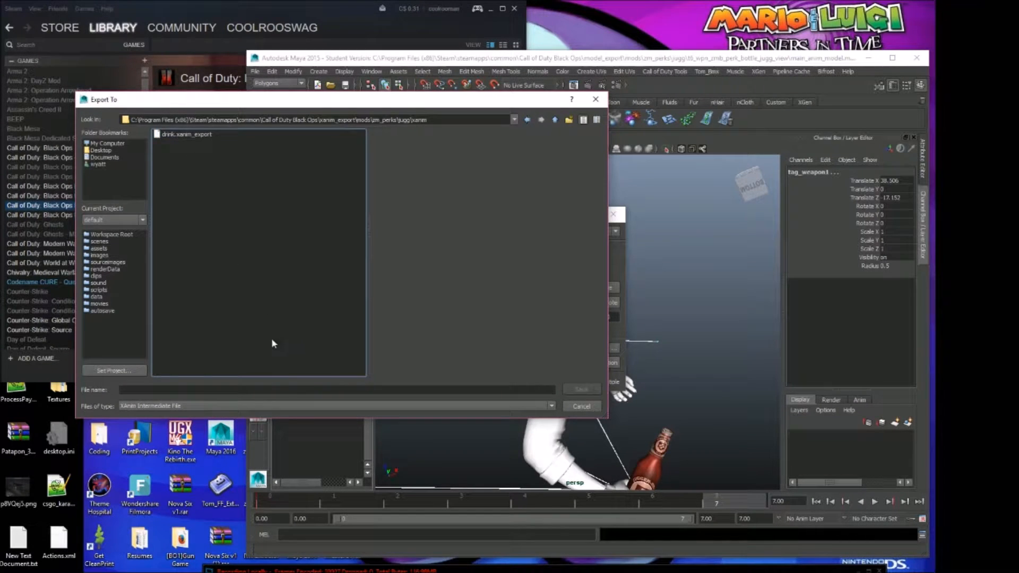
click(300, 390)
text(idle)
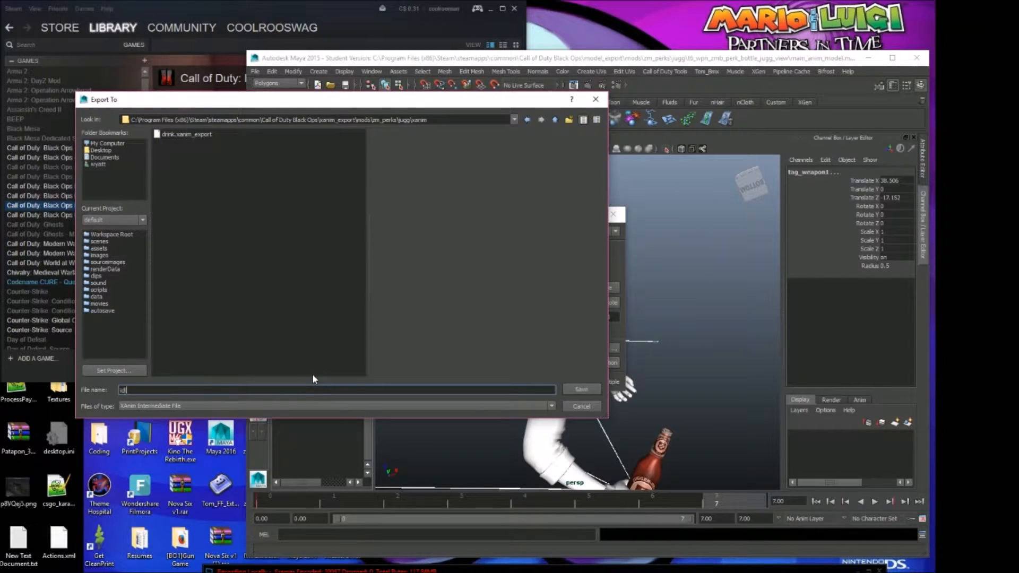
key(Return)
Step: Save the joint selection to the export slot and export the idle animation without saving the scene changes
click(589, 363)
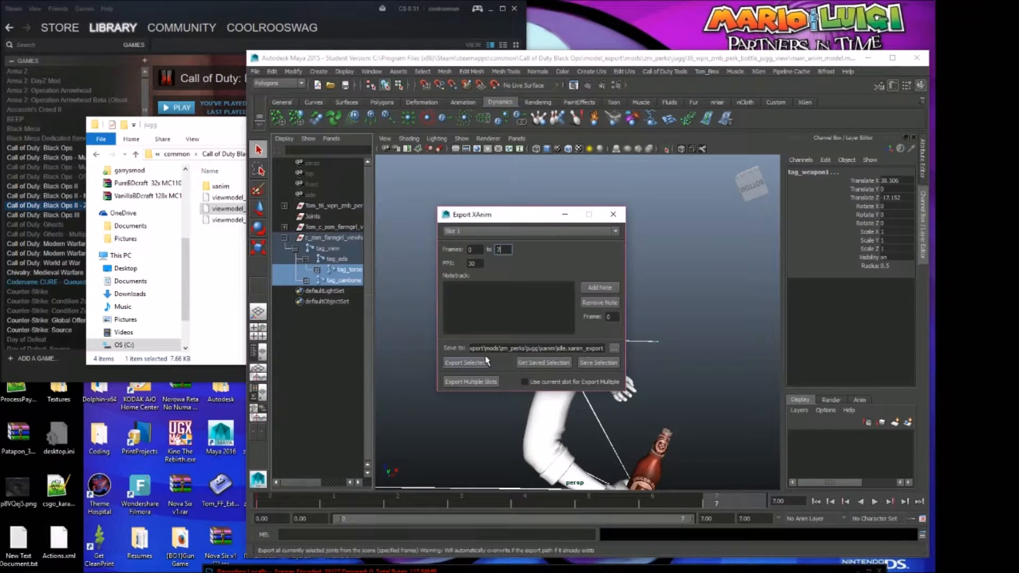
click(465, 362)
click(520, 295)
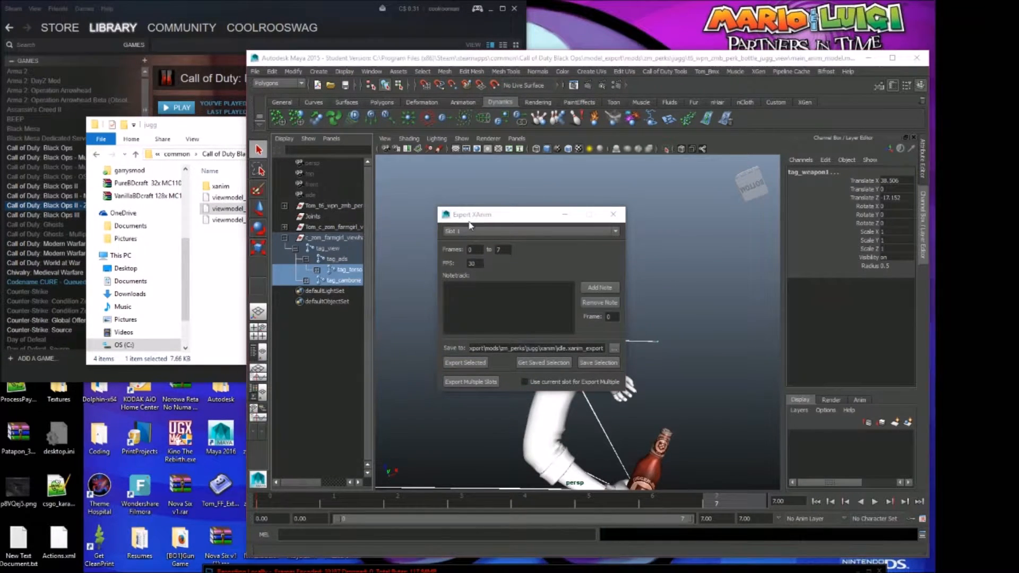
key(alt+Tab)
click(251, 158)
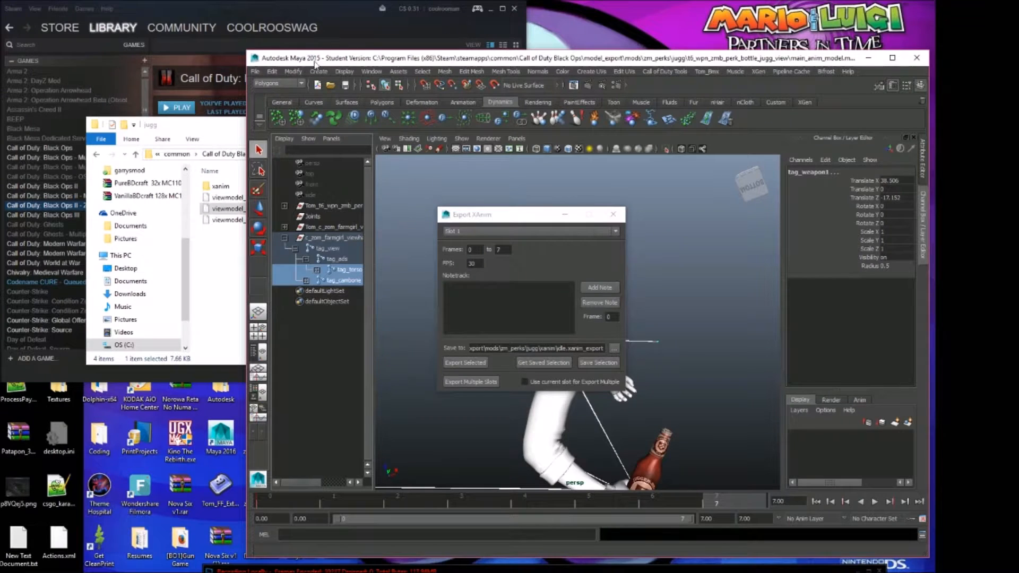
Step: Reopen the main_anim_model scene from the model_export t6_wpn_zmb_perk_bottle_jugg_view folder, discarding the current scene changes
click(255, 71)
click(278, 98)
triple_click(406, 115)
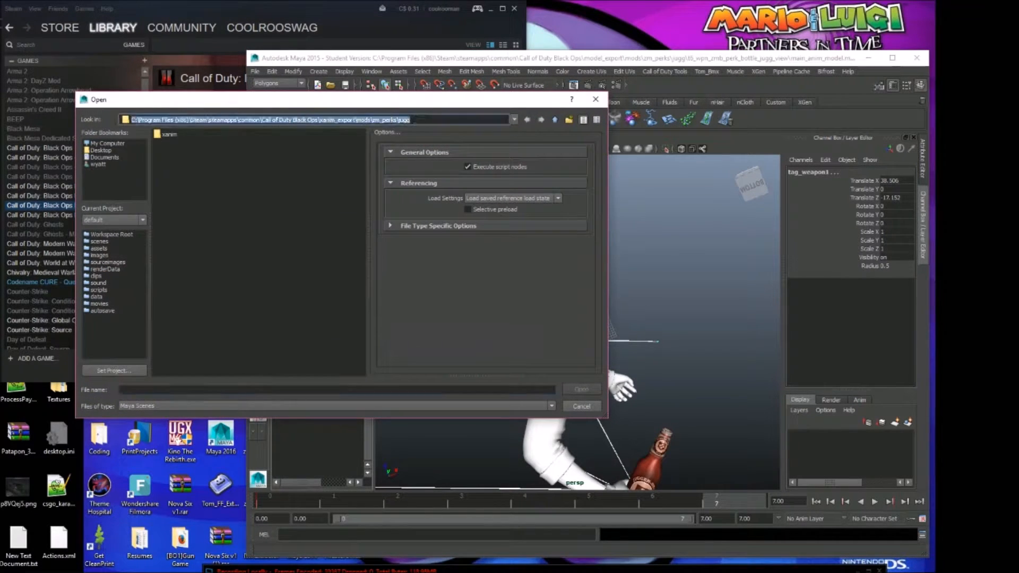
text(C:\Program Files (x86)\Steam\steamapps\common\Call of Duty Black Ops\model_export\mods\zm_perks\jugg\t6_wpn_zmb_perk_bottle_jugg_view)
key(Return)
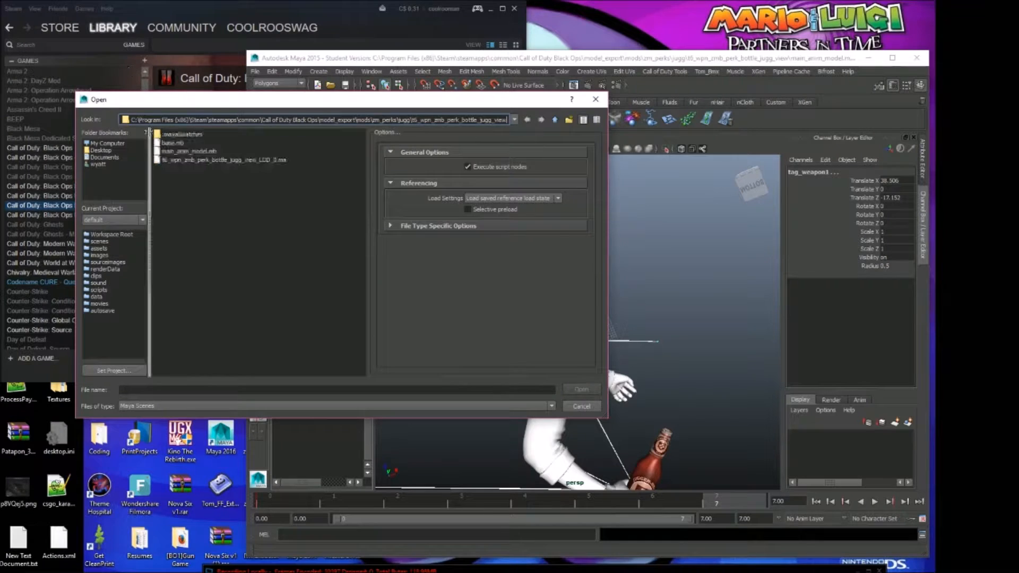
double_click(183, 152)
click(493, 301)
Step: Load the viewmodel_zombie_perksacola_lower animation from File Explorer onto the Maya rig, play it, and go to its final frame
key(alt+Tab)
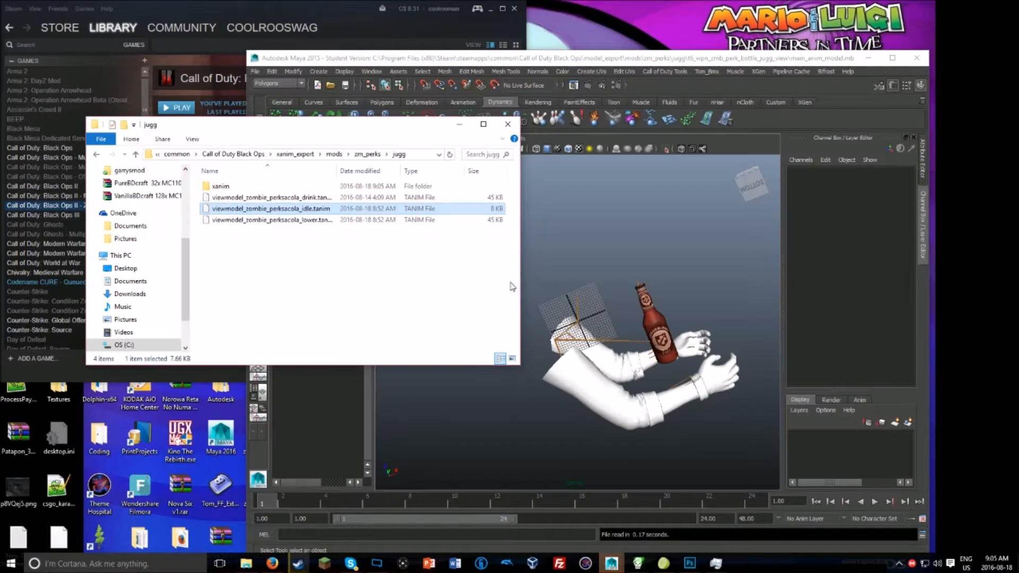
drag(322, 221, 647, 321)
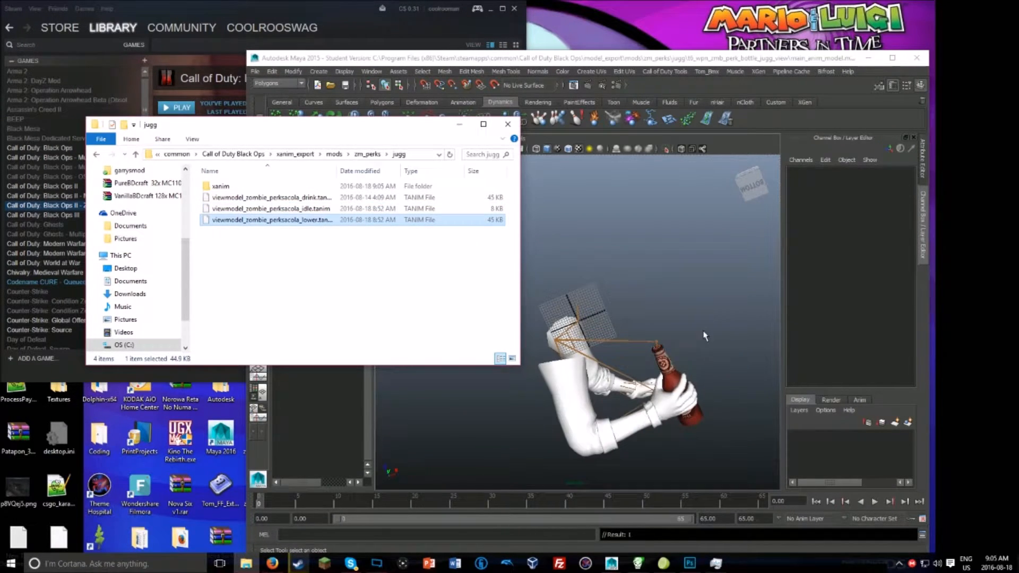
click(875, 503)
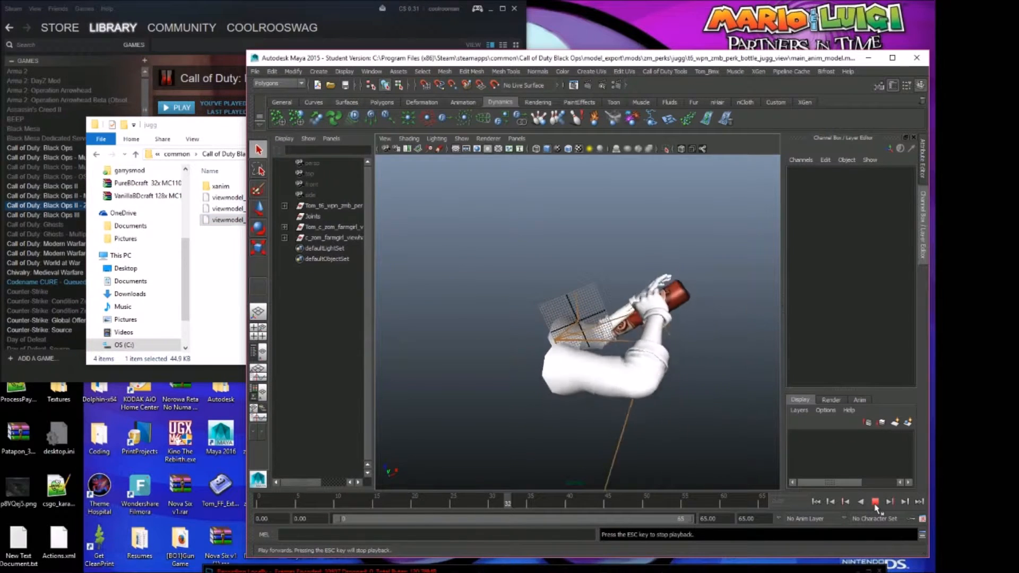
click(875, 504)
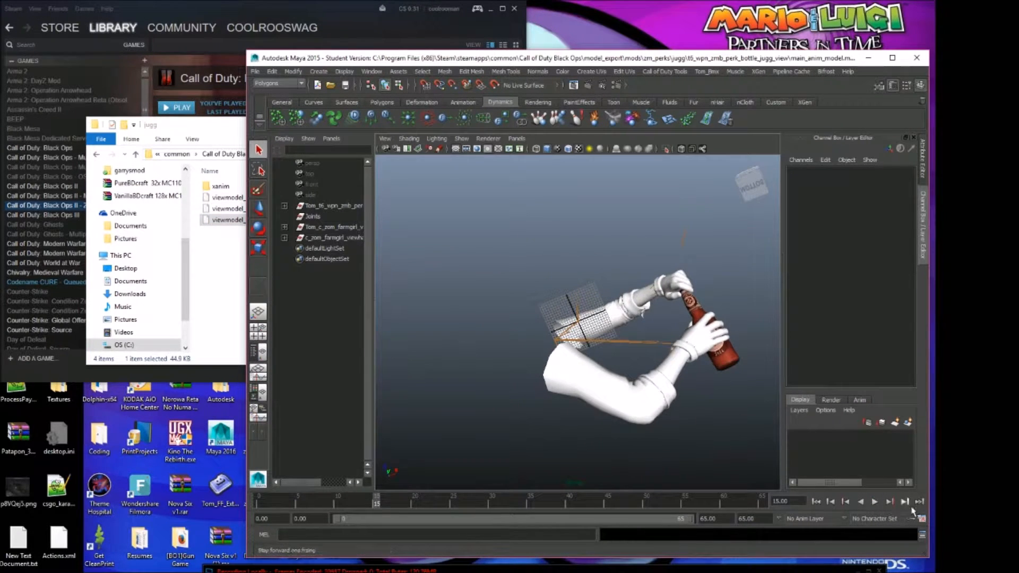
click(919, 503)
Step: Expand the farmgirl viewhands joints and select the full hierarchy of tag_torso and tag_cambone for the lower animation
click(286, 238)
click(295, 248)
click(306, 259)
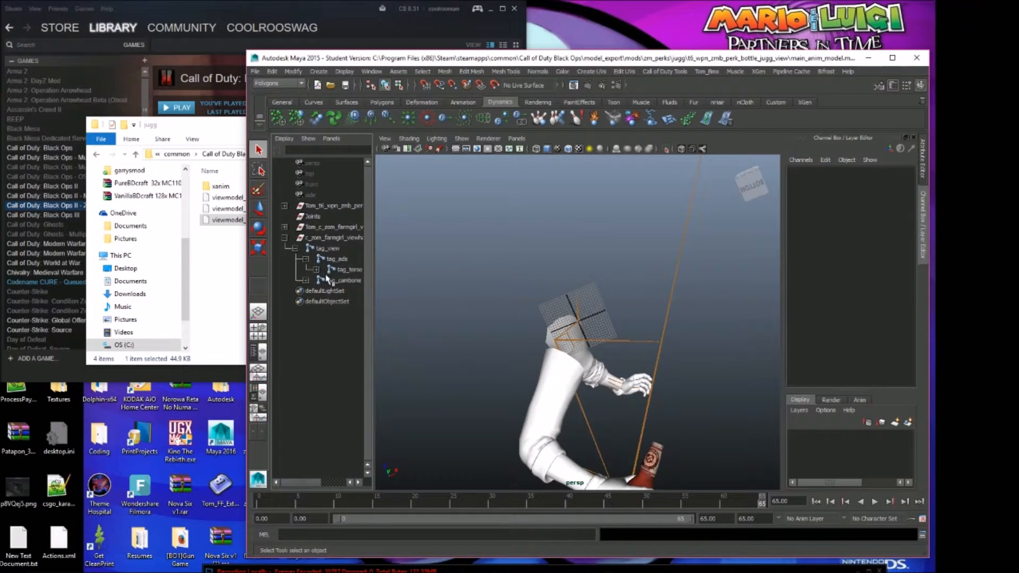
click(338, 280)
ctrl+click(339, 261)
click(342, 270)
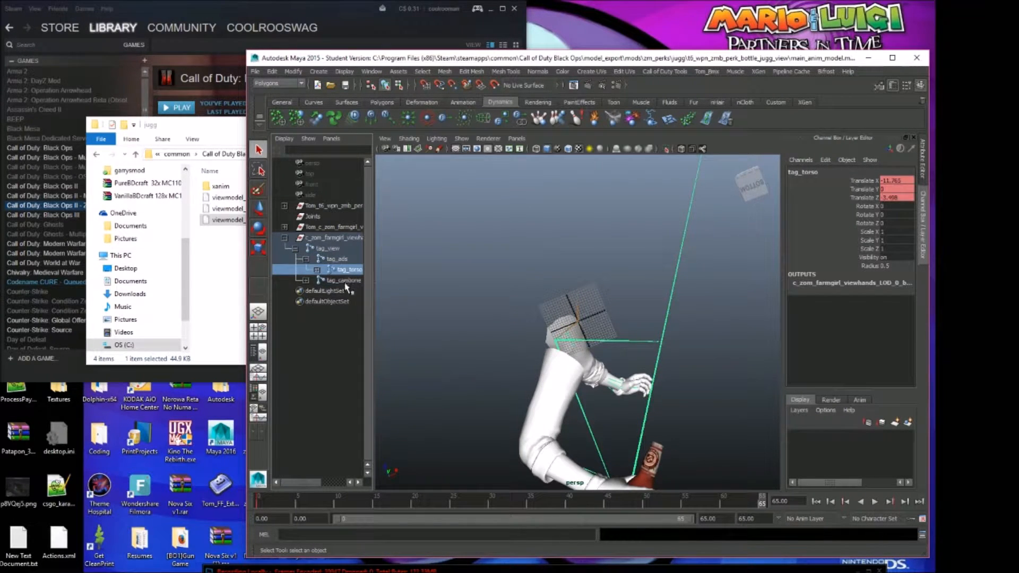
click(345, 281)
ctrl+click(349, 270)
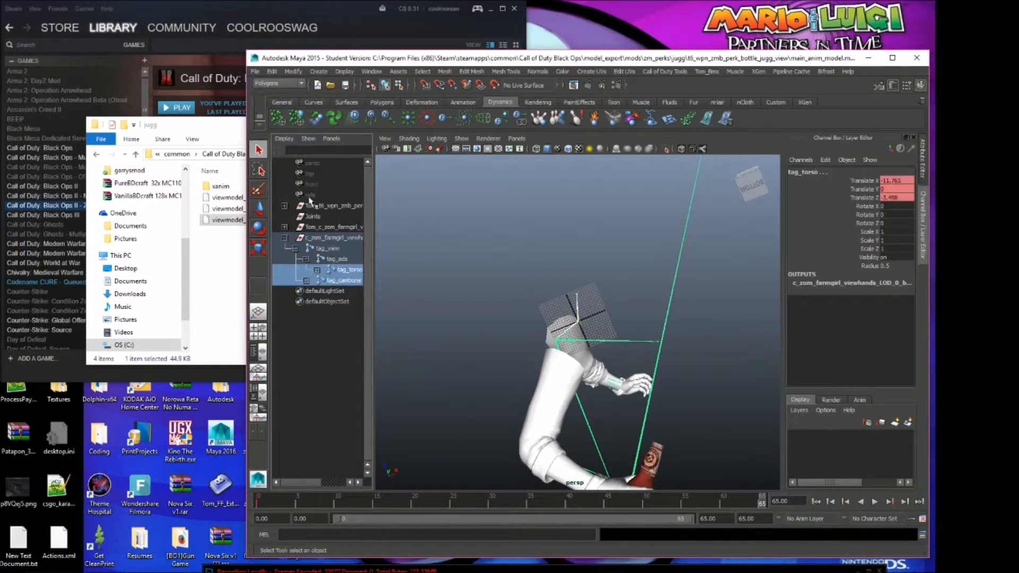
click(272, 72)
click(316, 249)
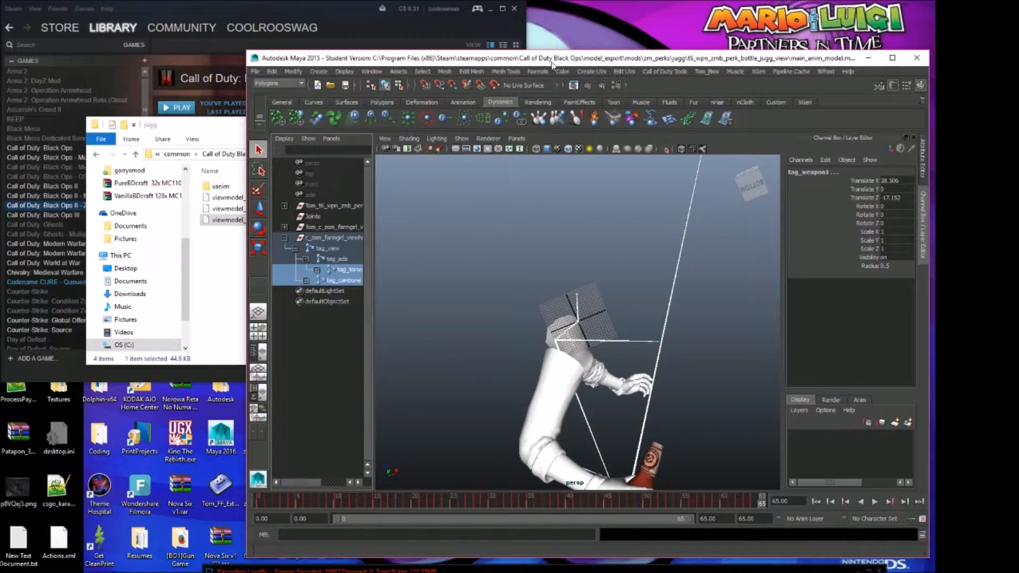
Step: Open the XAnim export settings and browse for a save location to xanim_export\mods\zm_perks\jugg\xanim
click(642, 72)
click(647, 120)
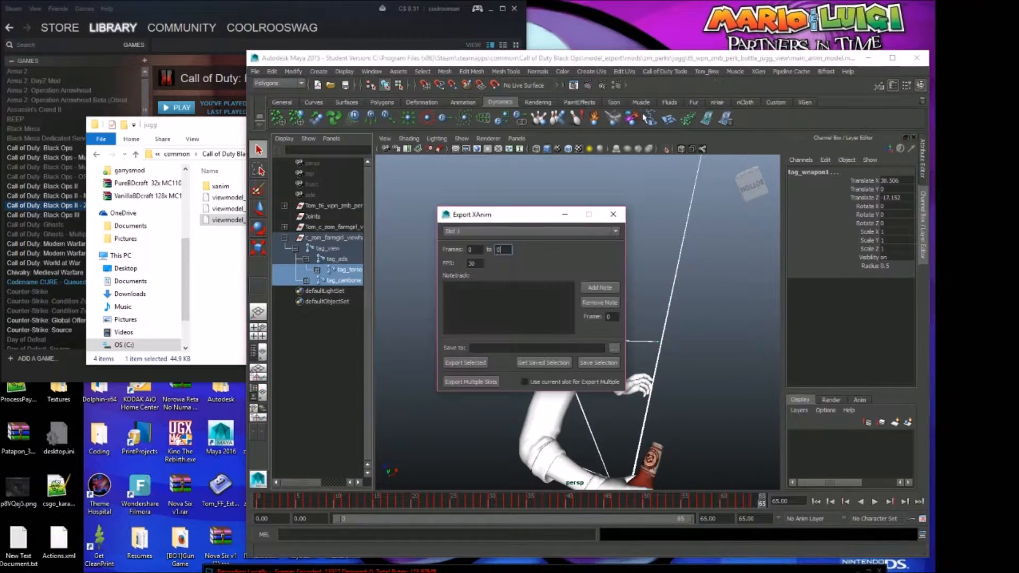
click(615, 349)
double_click(171, 143)
double_click(178, 135)
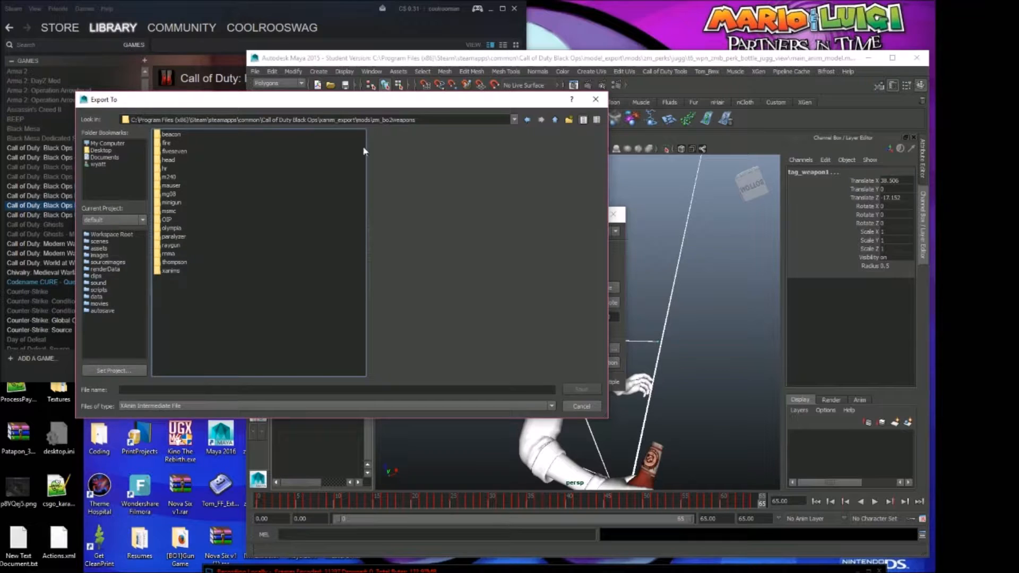
double_click(373, 120)
text(zm_perks)
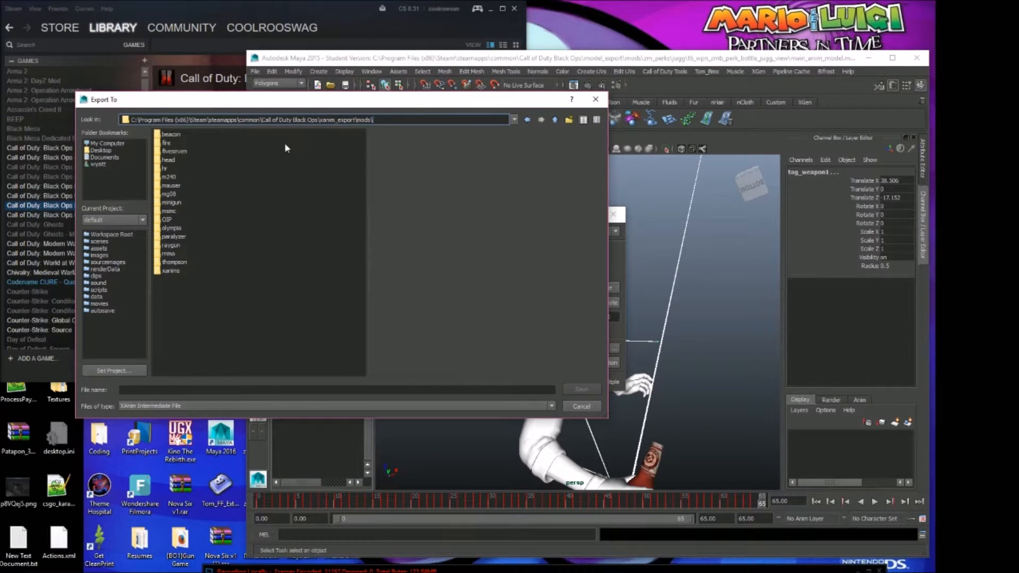
key(Return)
double_click(175, 138)
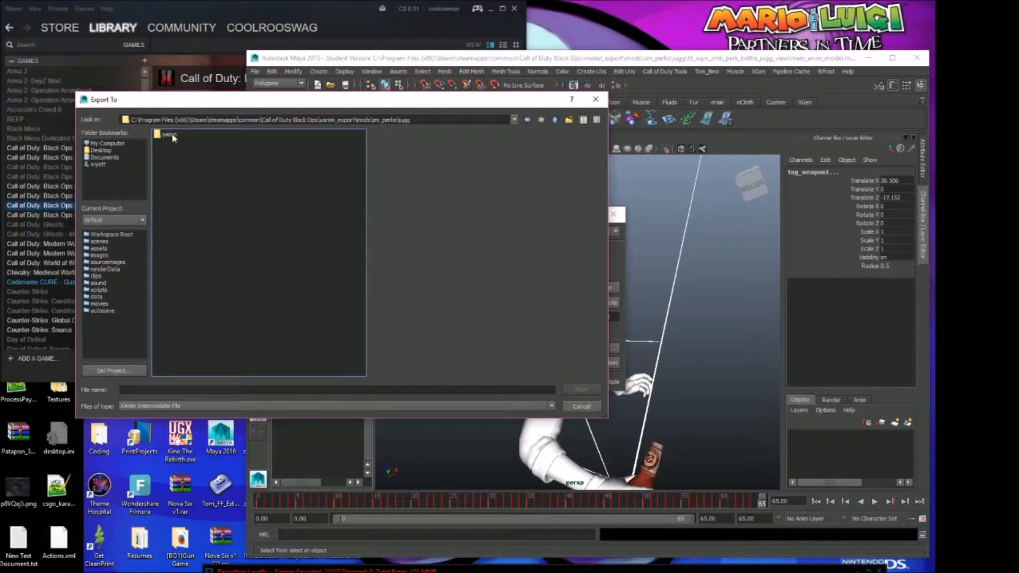
double_click(168, 134)
Step: Check the source animation name in File Explorer and set the XAnim output file name to lower
click(285, 388)
key(alt+Tab)
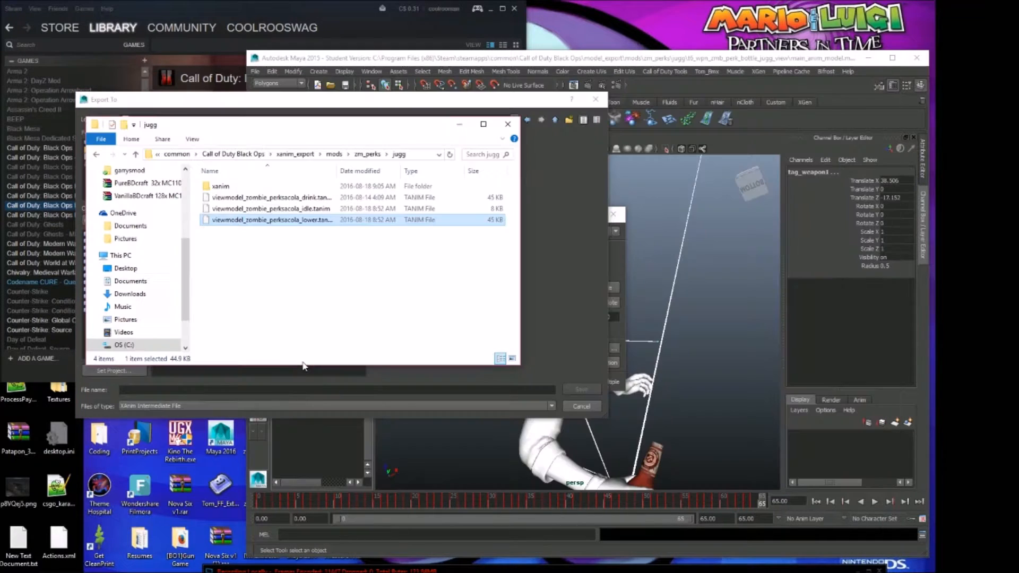
key(alt+Tab)
key(alt+Tab)
key(alt+Tab)
text(lower)
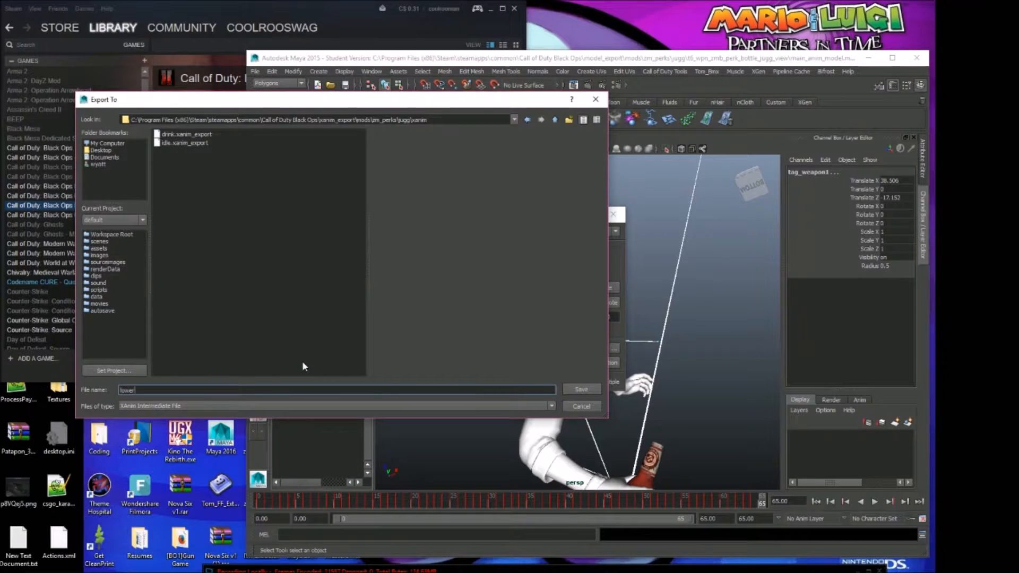
key(Return)
Step: Save the joint selection, export the lower animation without saving the scene changes, and close the export window
click(594, 363)
click(455, 365)
click(509, 298)
click(613, 214)
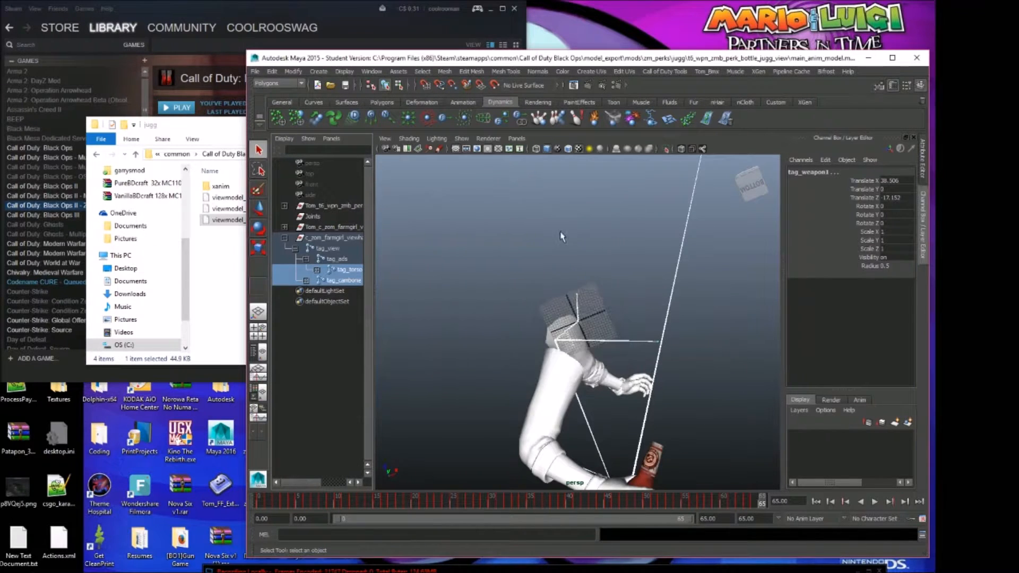
Step: Open the base.mb scene from the model_export t6_wpn_zmb_perk_bottle_jugg_view folder, discarding the changes to main_anim_model
click(255, 72)
click(273, 96)
drag(419, 123, 3, 93)
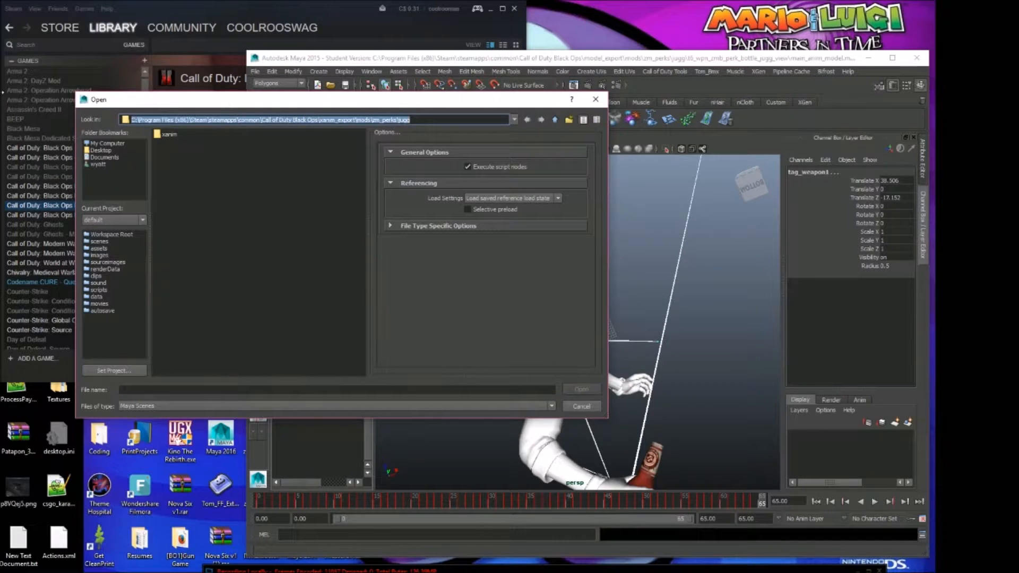
text(C:\Program Files (x86)\Steam\steamapps\common\Call of Duty Black Ops\model_export\mods\zm_perks\jugg\t6_wpn_zmb_perk_bottle_jugg_view)
key(Return)
click(179, 143)
double_click(179, 143)
click(509, 297)
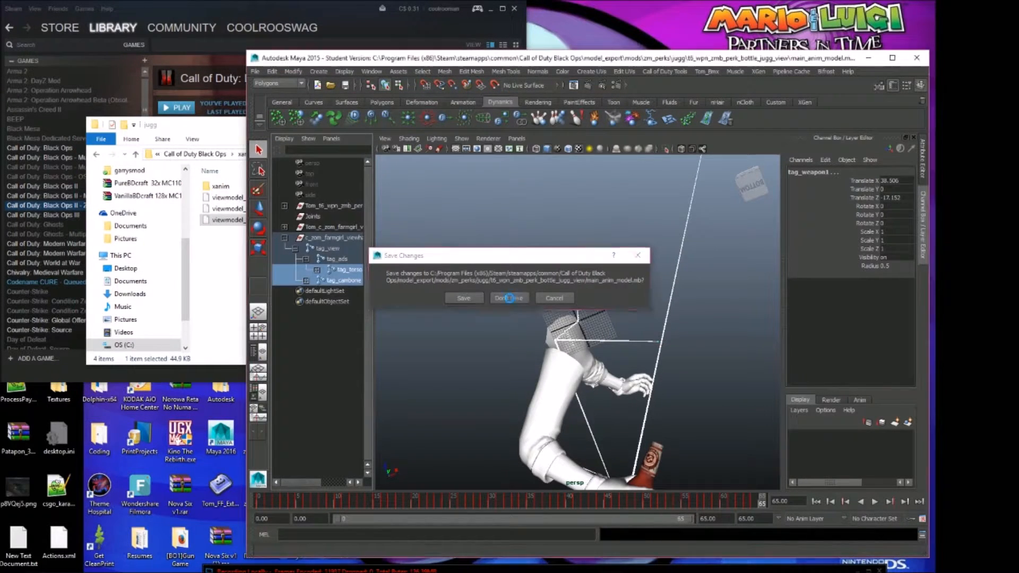
Step: Select the bottle mesh group and the Joints group together with their full hierarchies
click(313, 217)
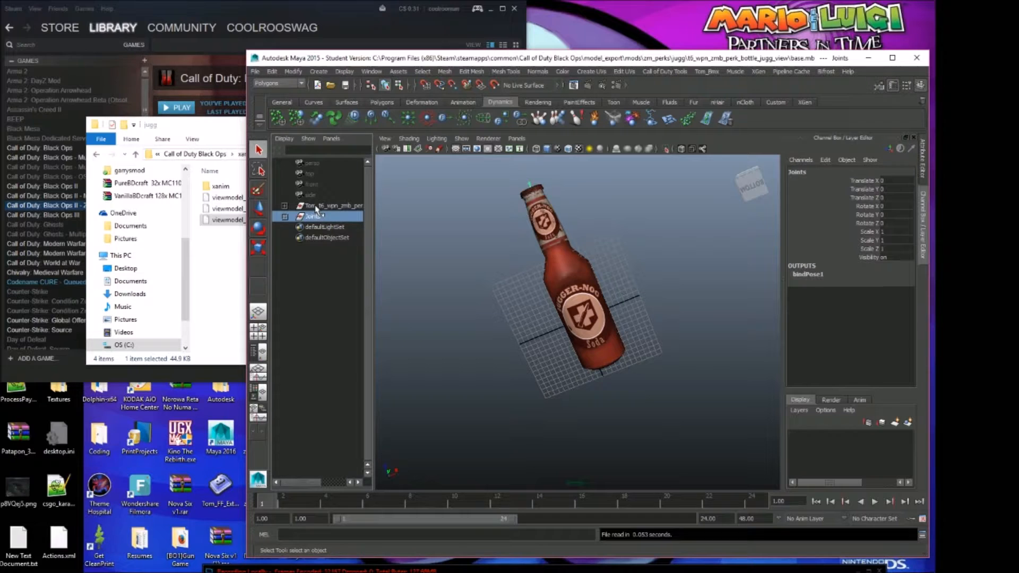
ctrl+click(316, 206)
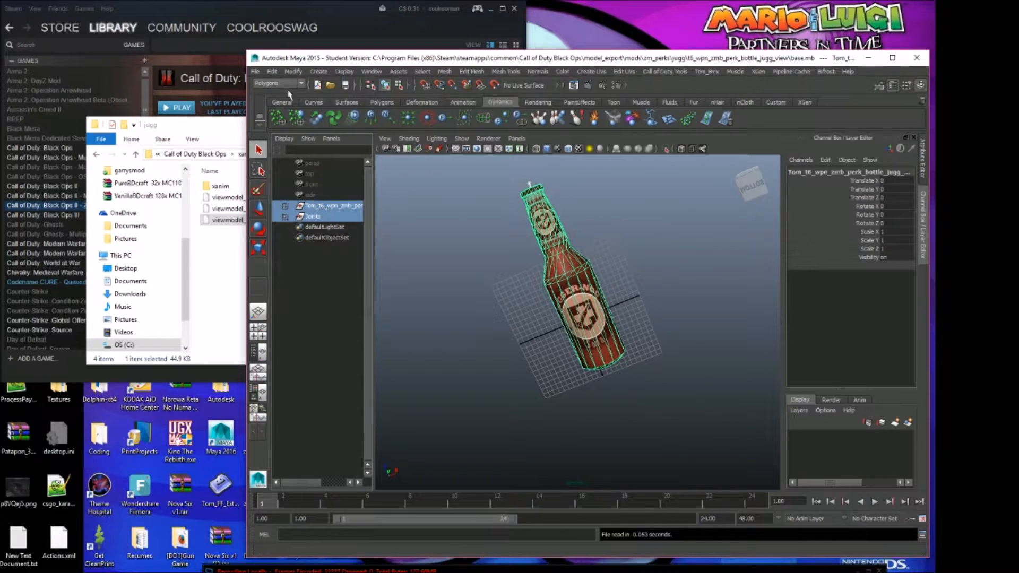
click(273, 71)
mouse_move(326, 274)
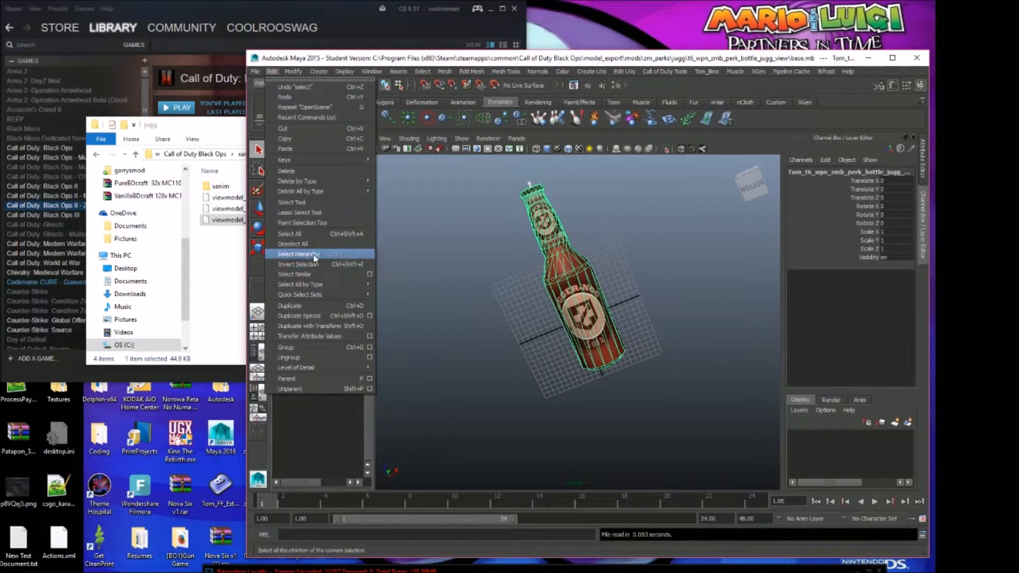
click(318, 254)
Step: Export the selected bottle and joints as the XModel viewmodel_jugg into model_export\mods\zm_perks\jugg, without saving the scene changes
click(672, 72)
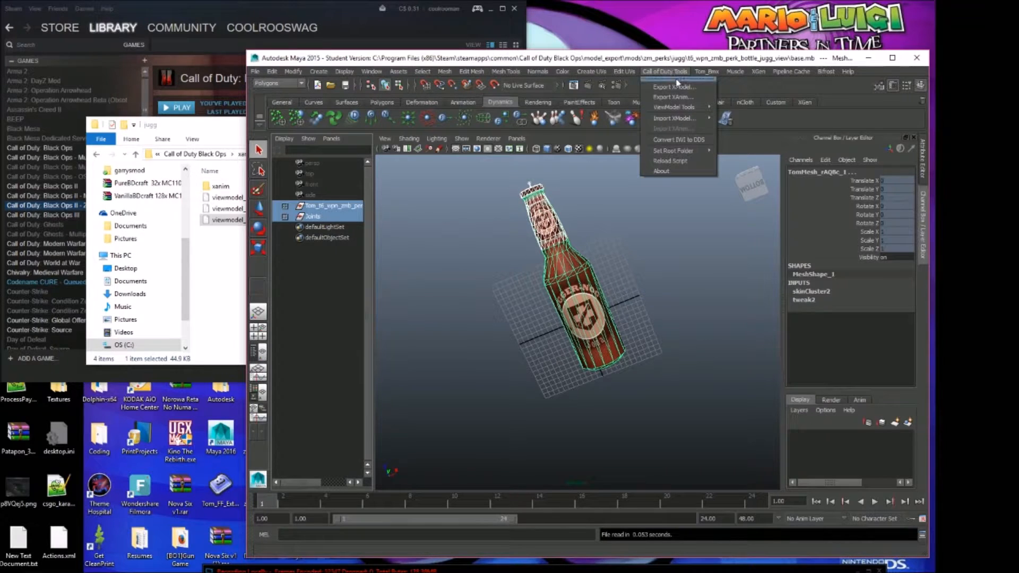
click(675, 87)
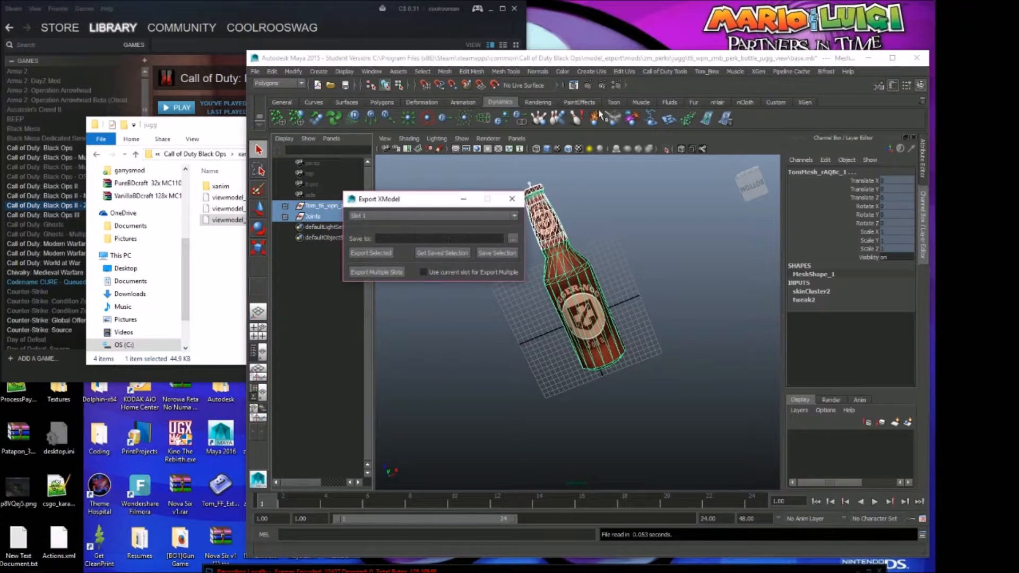
click(512, 238)
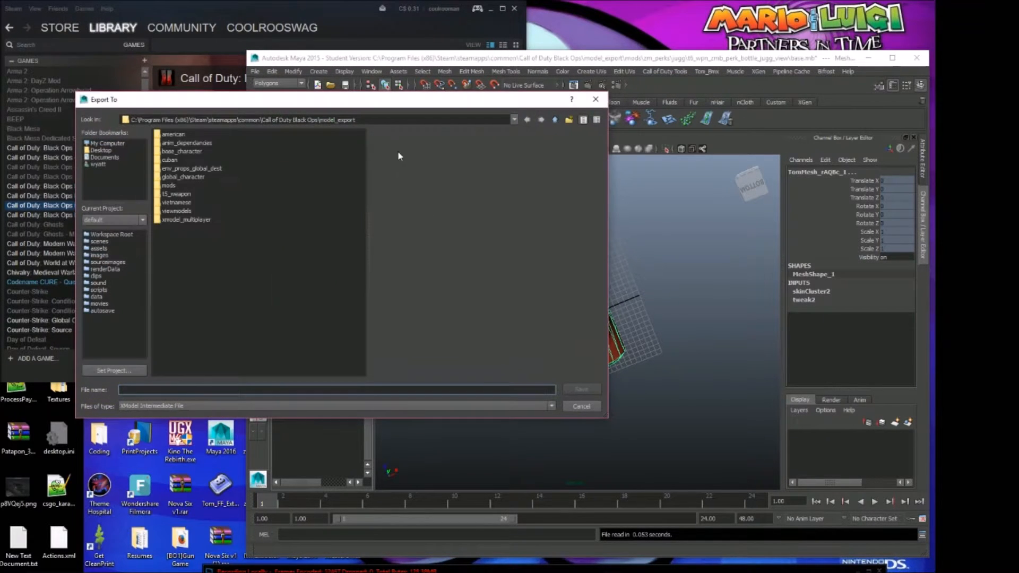
double_click(168, 185)
double_click(173, 151)
double_click(168, 136)
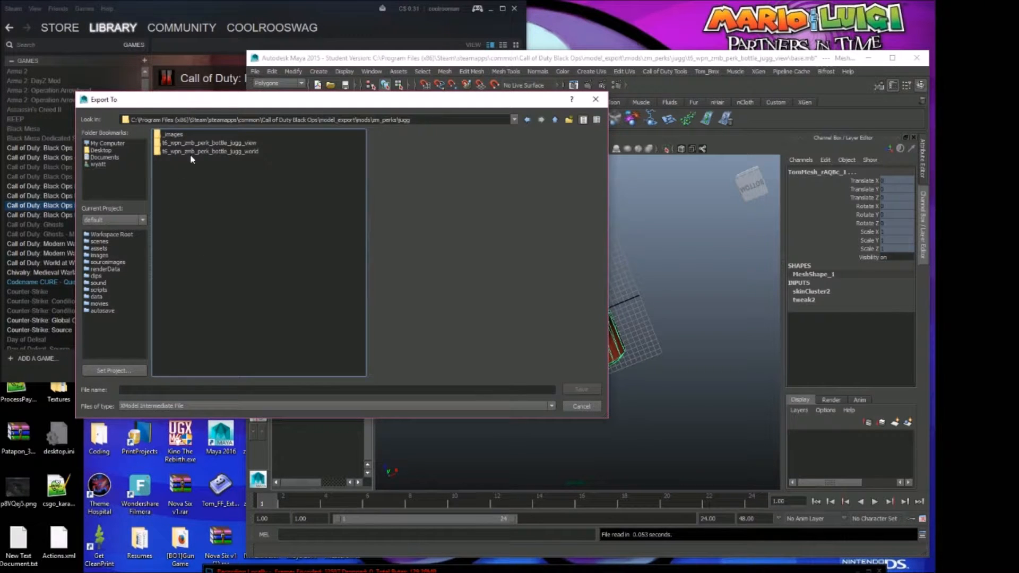
click(247, 390)
text(t)
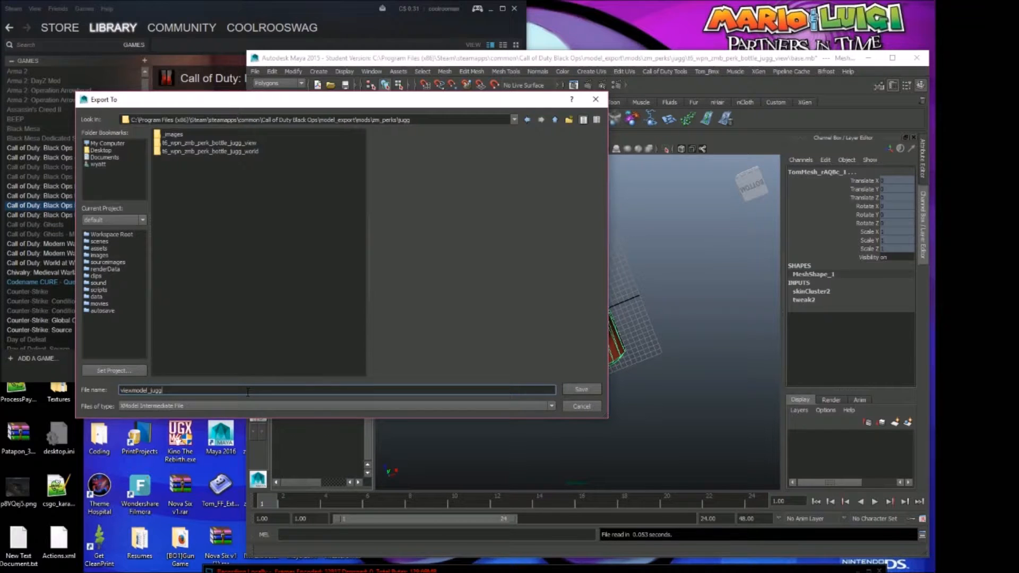
key(Return)
click(494, 254)
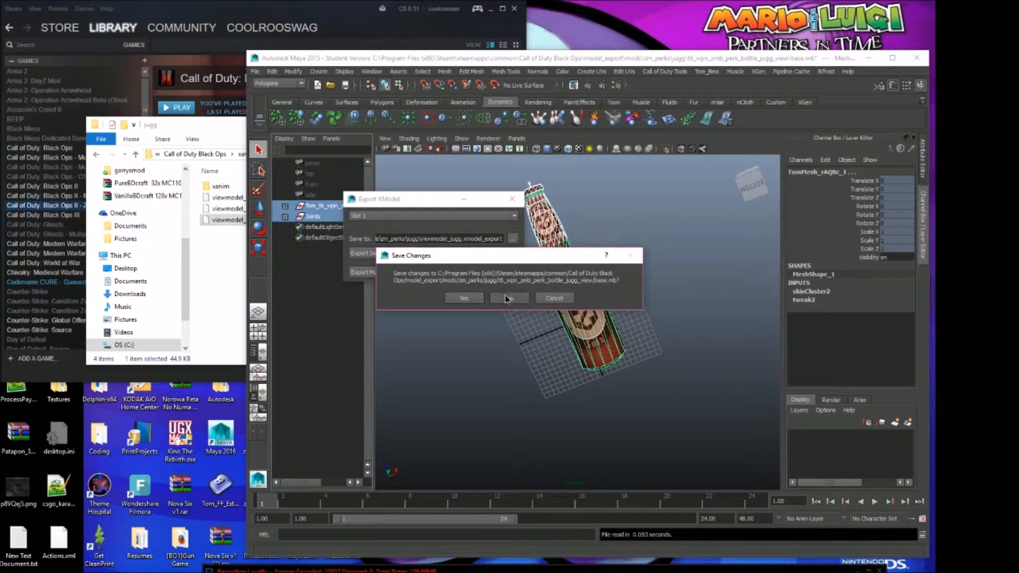
click(507, 298)
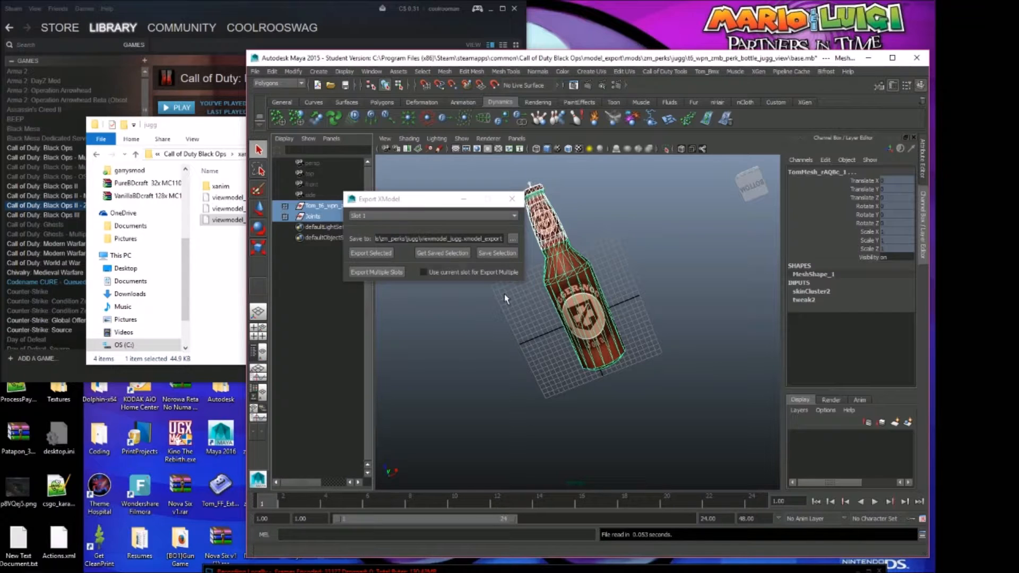
Step: Close the export window and open the main_anim_model.mb scene, discarding the changes to base.mb
click(512, 199)
click(255, 71)
click(273, 94)
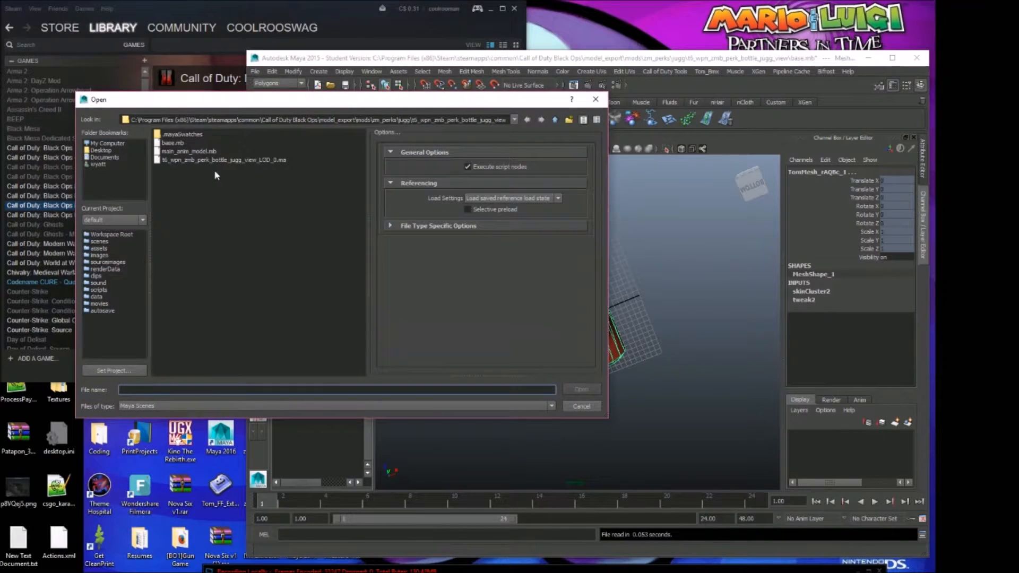
double_click(175, 153)
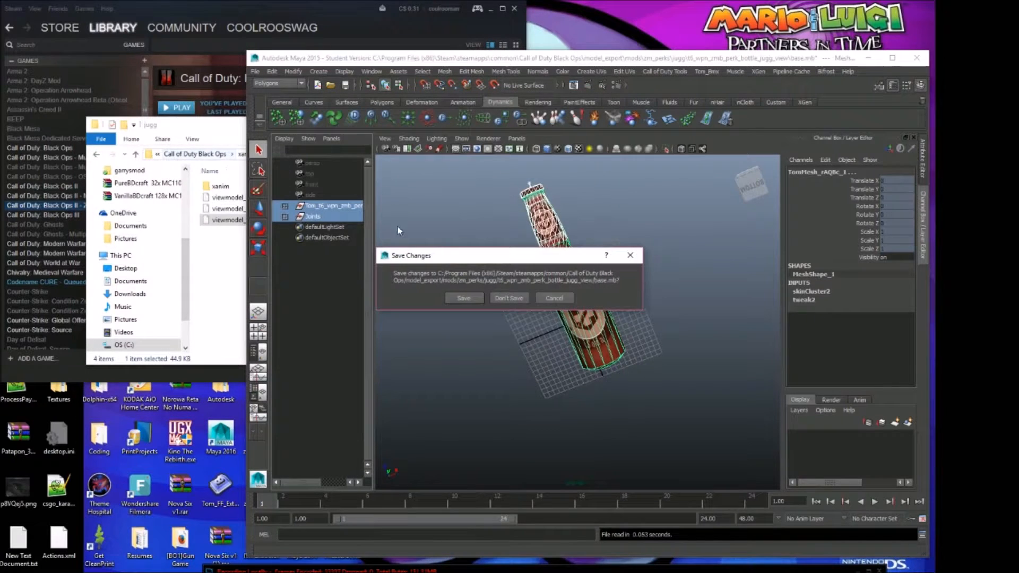
click(508, 299)
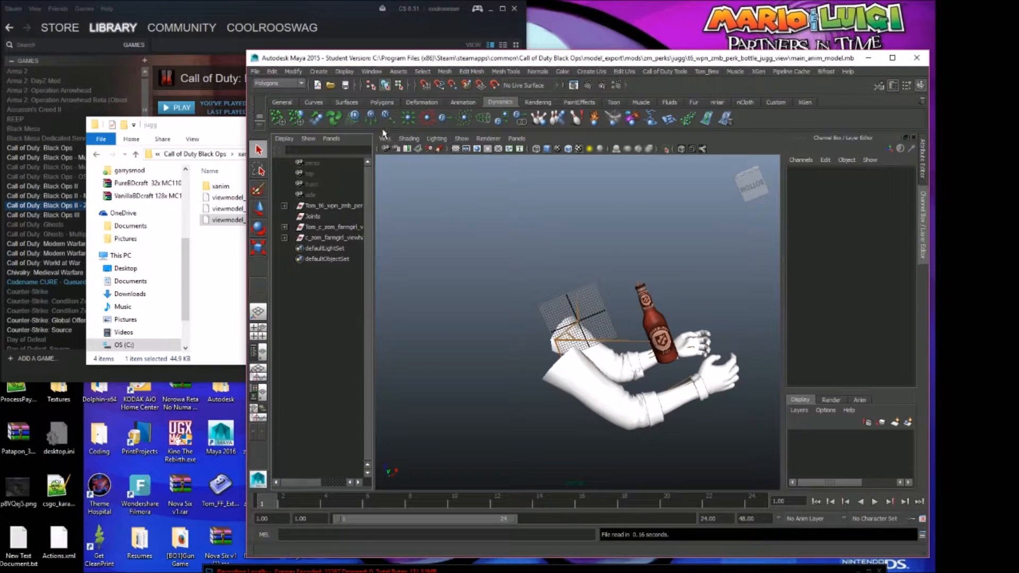
Step: Select the bottle mesh, Joints and both farmgirl view hands groups together with their full hierarchies
drag(330, 241, 323, 211)
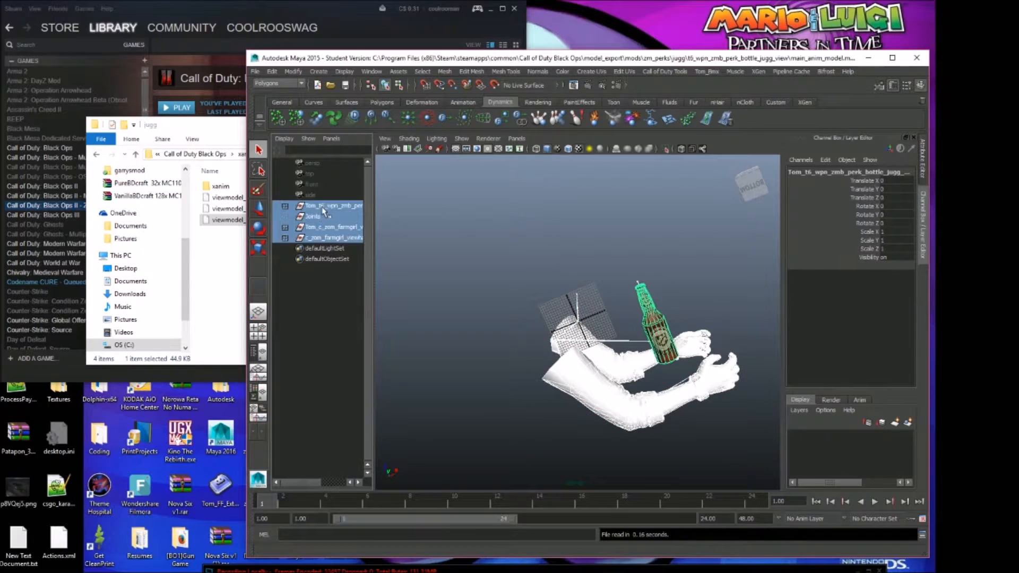
click(276, 72)
click(308, 254)
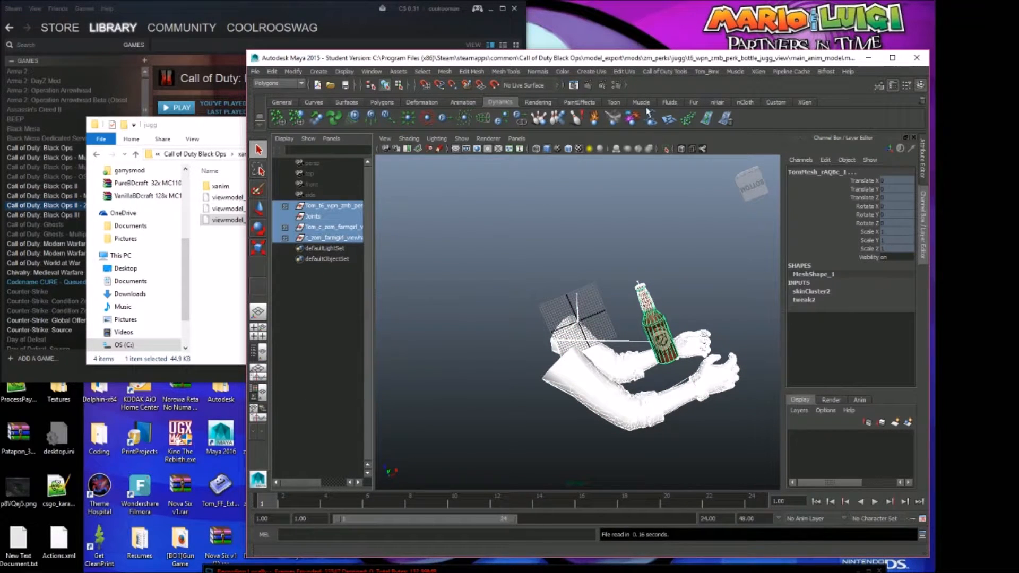
Step: Set up an XModel export with the destination file anim_model in model_export\mods\zm_perks\jugg
click(664, 72)
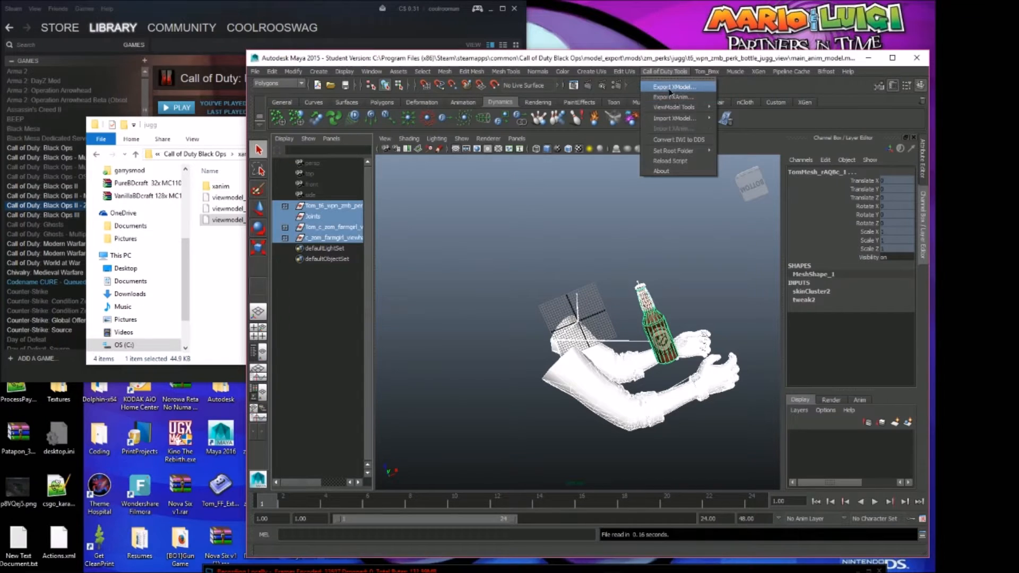
click(671, 87)
click(511, 240)
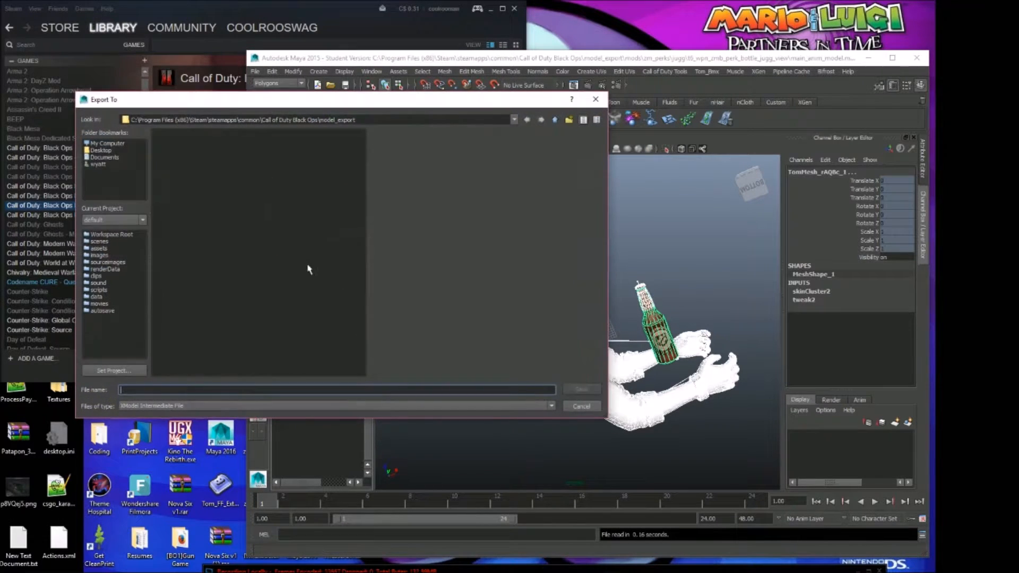
double_click(165, 187)
double_click(170, 142)
double_click(171, 135)
click(234, 389)
text(an)
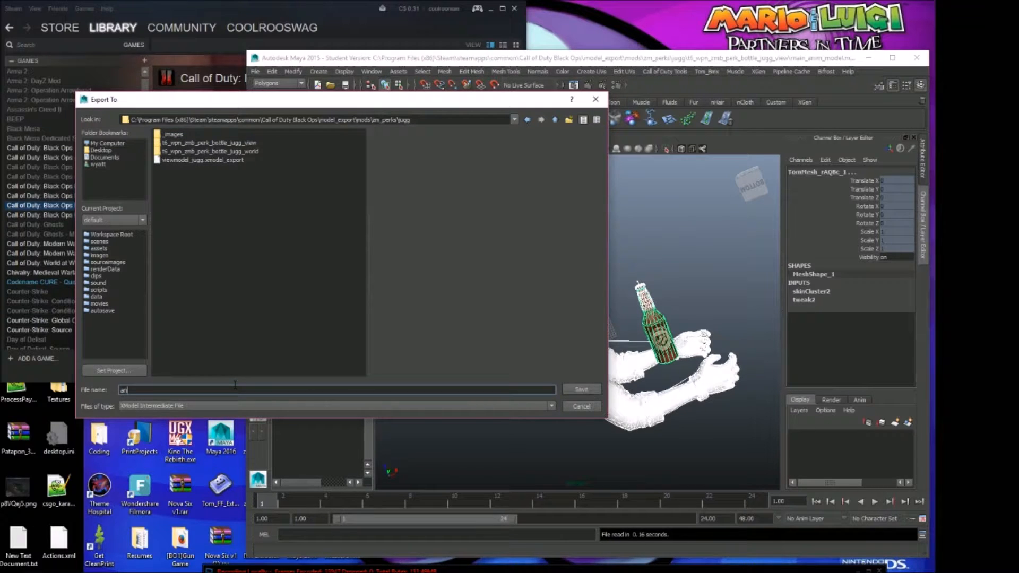
text(im_model)
key(Return)
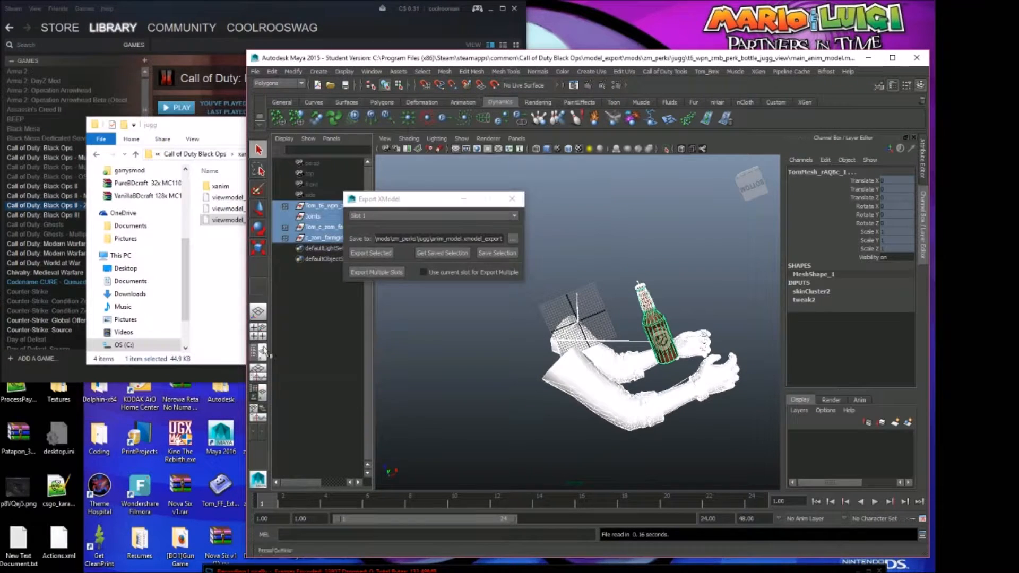
Step: Export the selected bottle, joints and hands without saving the scene changes, and close the export window
click(382, 254)
click(509, 300)
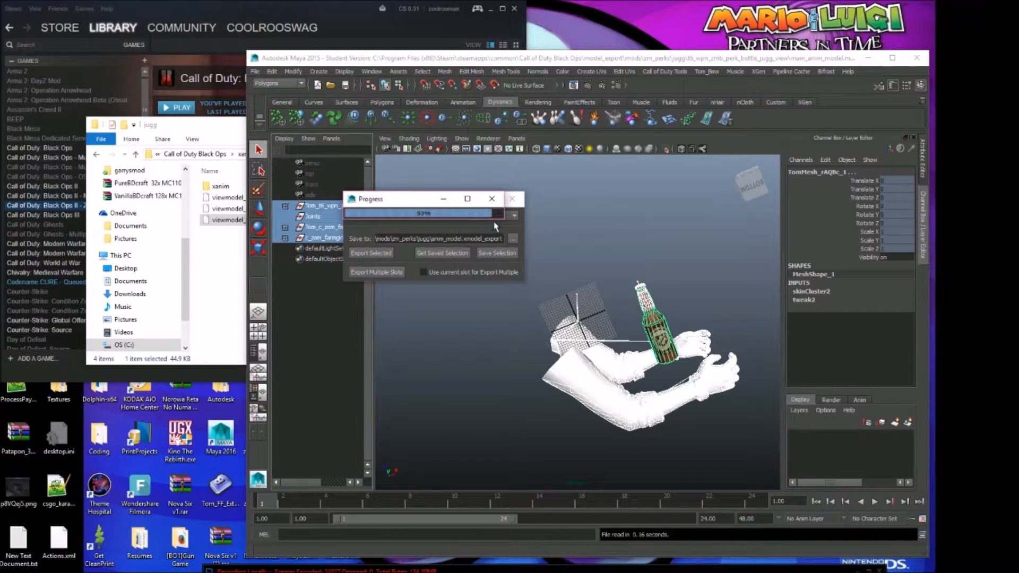
click(512, 199)
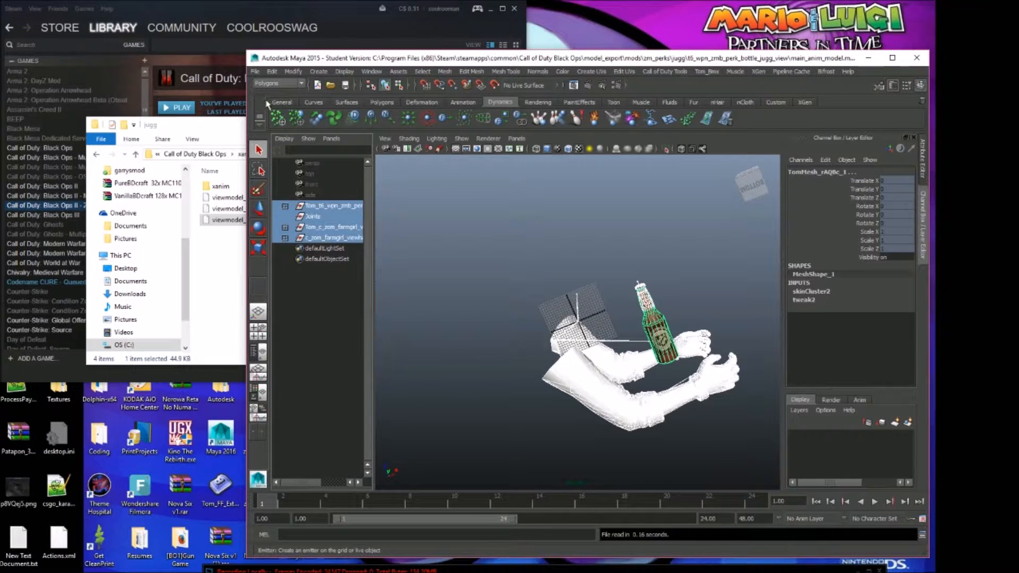
Step: Open t6_wpn_zmb_perk_bottle_jugg_world_LOD_0.ma from the t6_wpn_zmb_perk_bottle_jugg_world folder, discarding the changes to main_anim_model
click(255, 71)
click(269, 95)
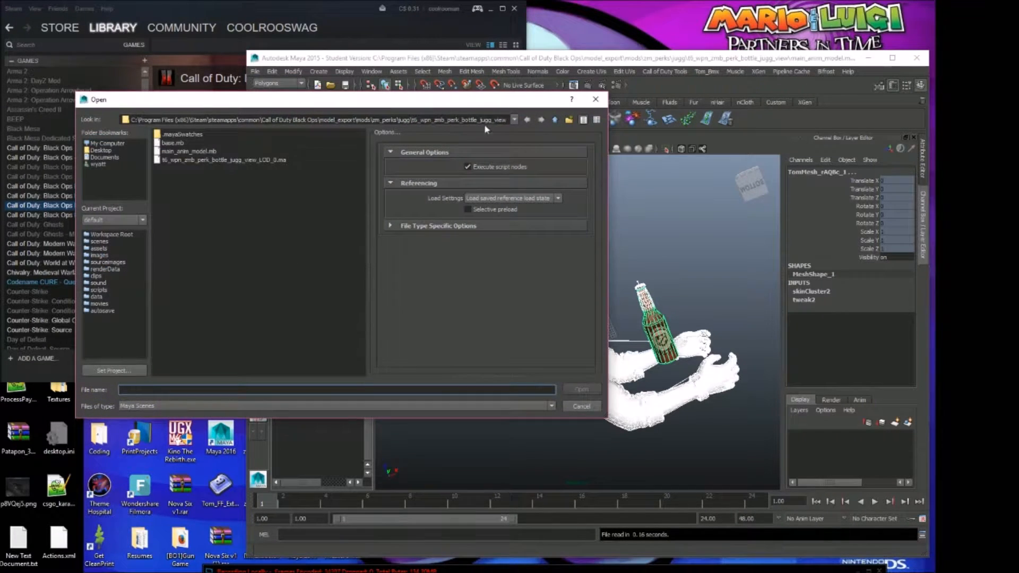
drag(504, 120, 123, 119)
text(C:\Program Files (x86)\Steam\steamapps\common\Call of Duty Black Ops\model_export\mods\zm_perks\jugg\t6_wpn_zmb_perk_bottle_jugg_view)
key(Return)
drag(413, 120, 772, 117)
key(BackSpace)
key(Return)
double_click(206, 151)
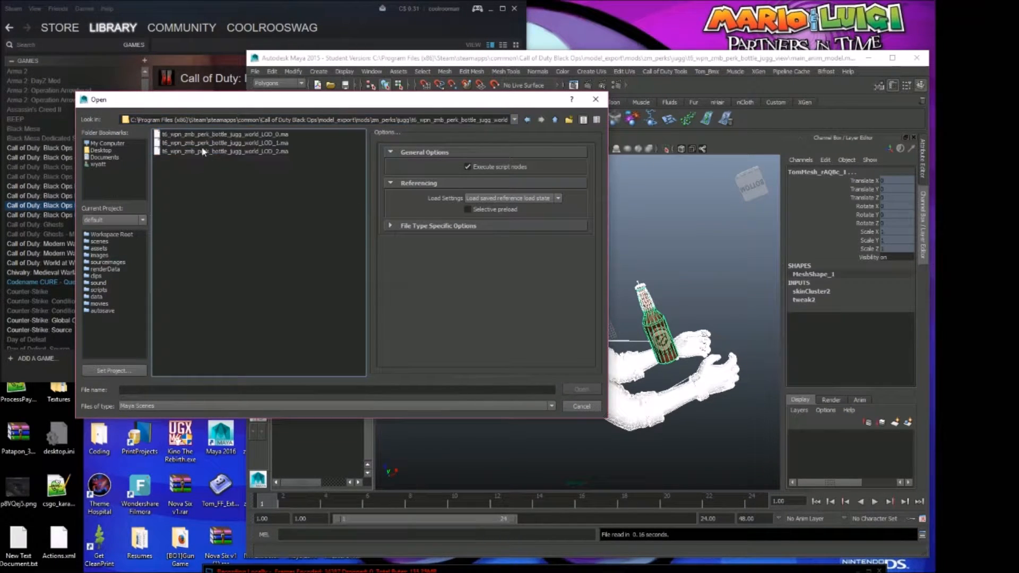
double_click(204, 137)
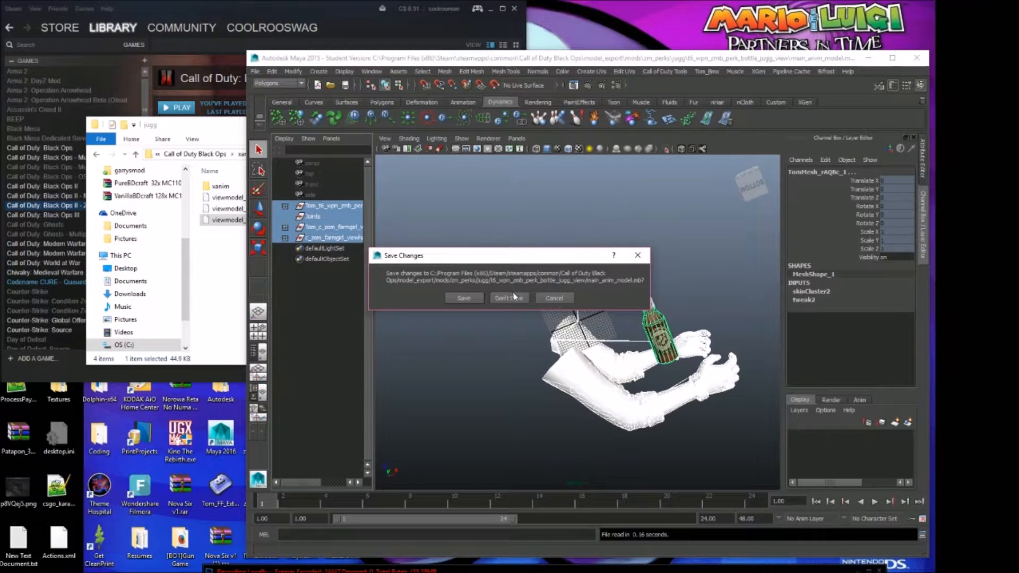
click(508, 298)
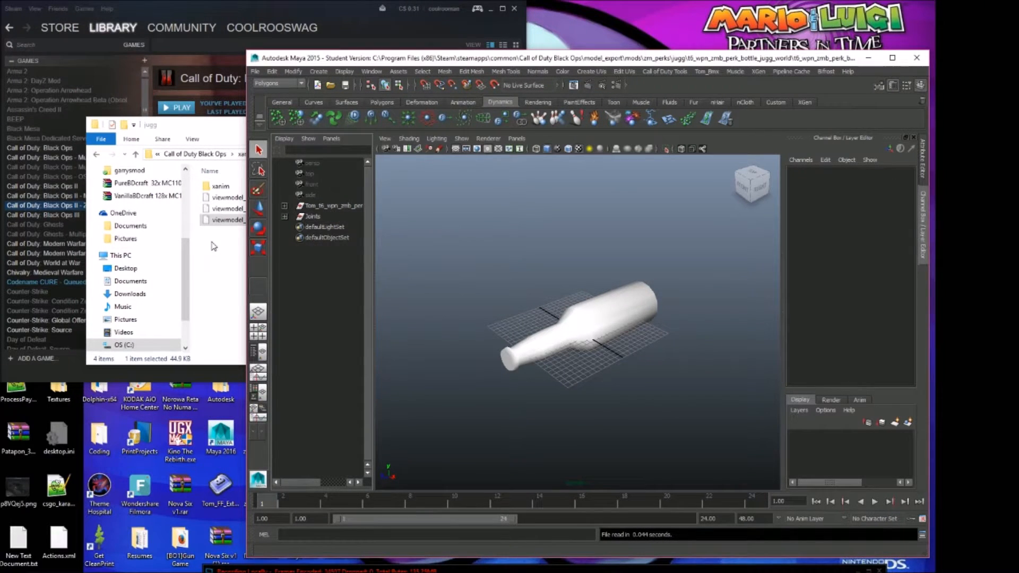
Step: In File Explorer, go to the model_export\mods\zm_perks\jugg\t6_wpn_zmb_perk_bottle_jugg_world folder
click(213, 246)
click(366, 153)
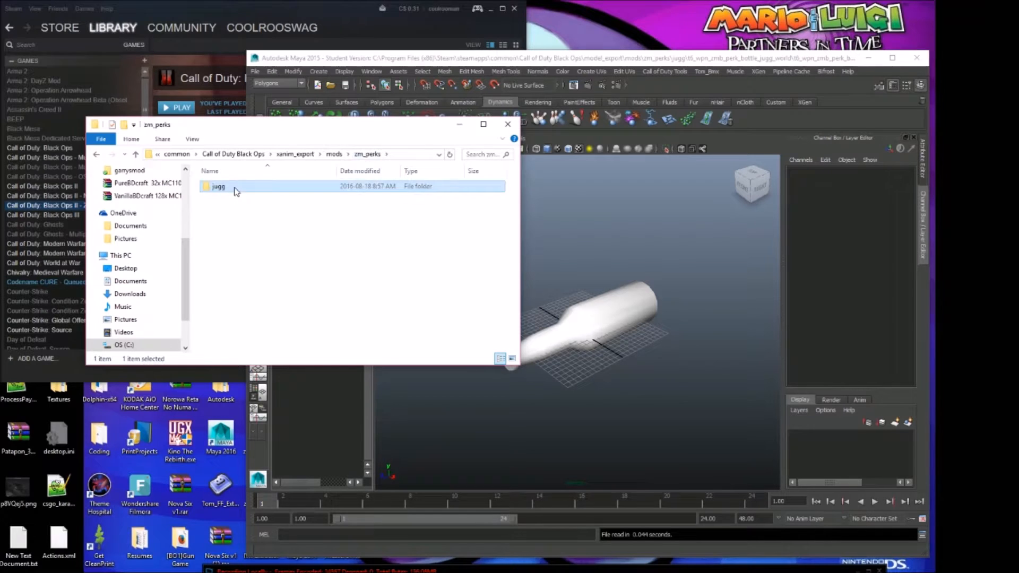
click(234, 154)
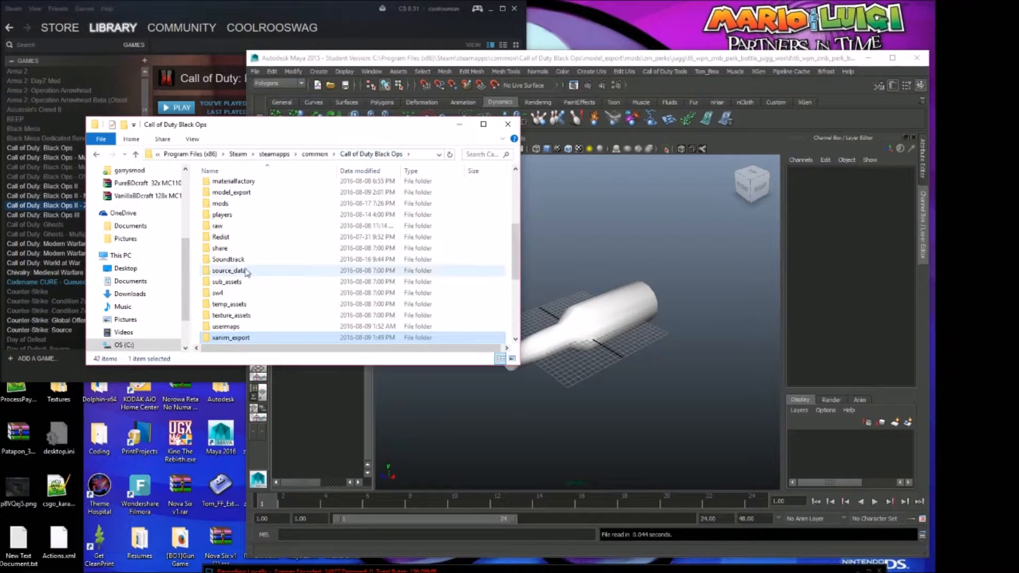
double_click(247, 192)
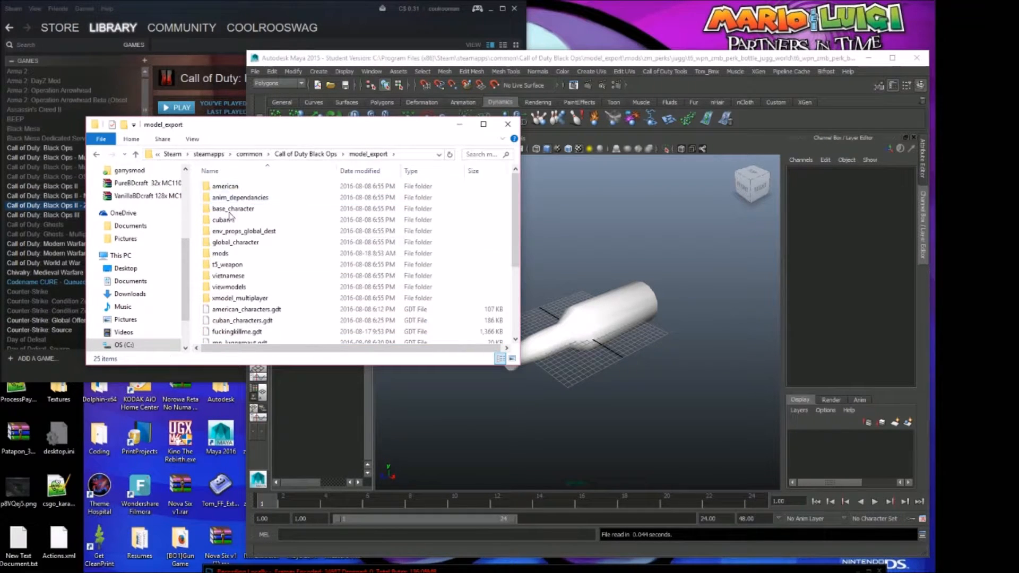
double_click(247, 255)
double_click(229, 210)
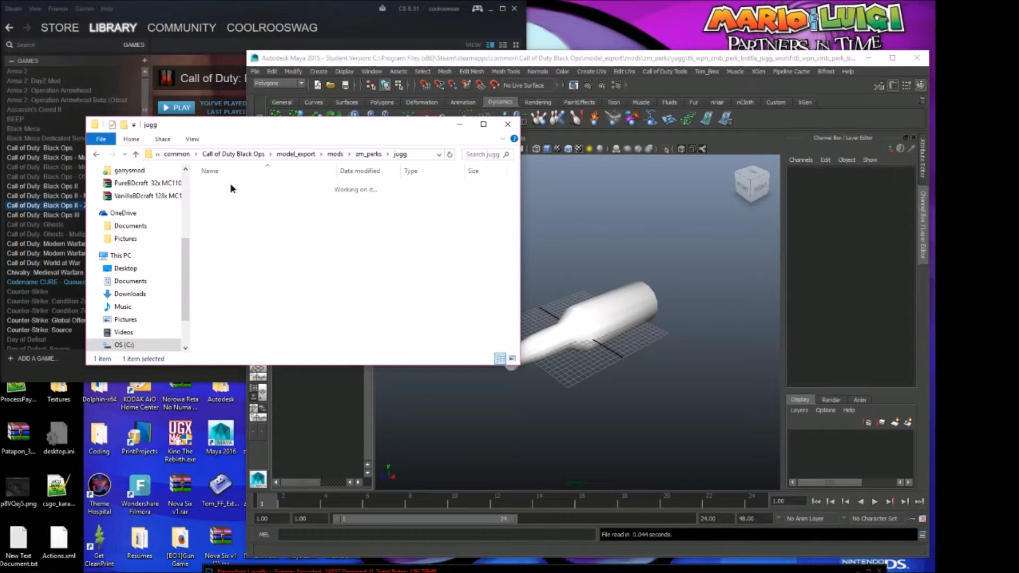
double_click(230, 187)
double_click(228, 208)
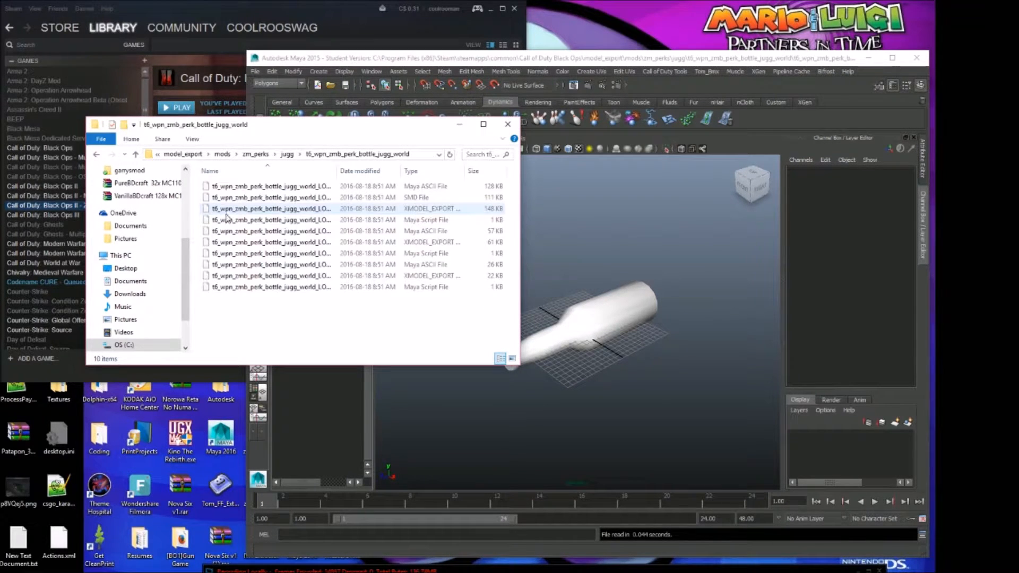
Step: Try to load the second Maya ASCII file from the folder into the scene in wireframe display, and undo it
click(236, 221)
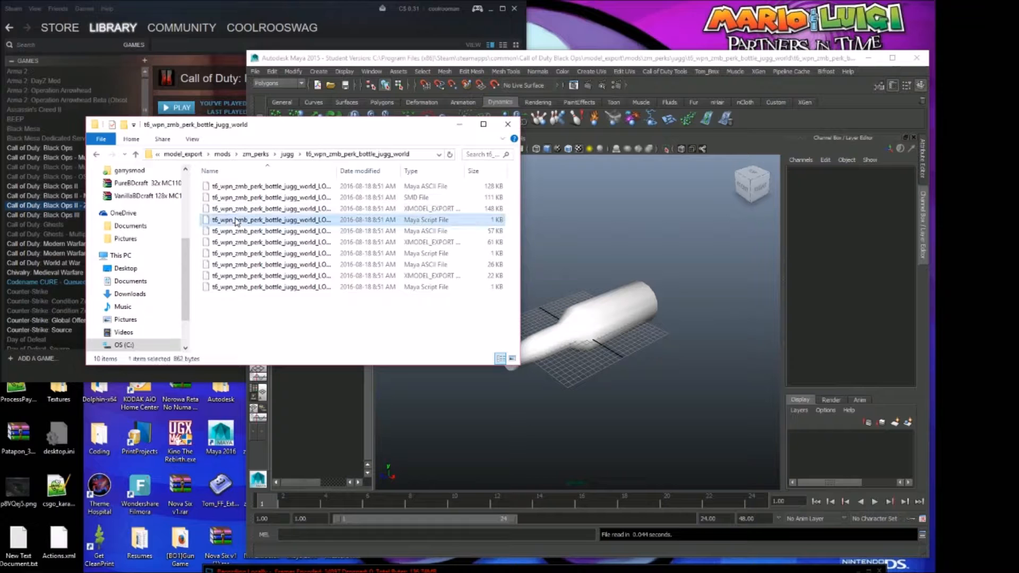
click(321, 230)
click(718, 265)
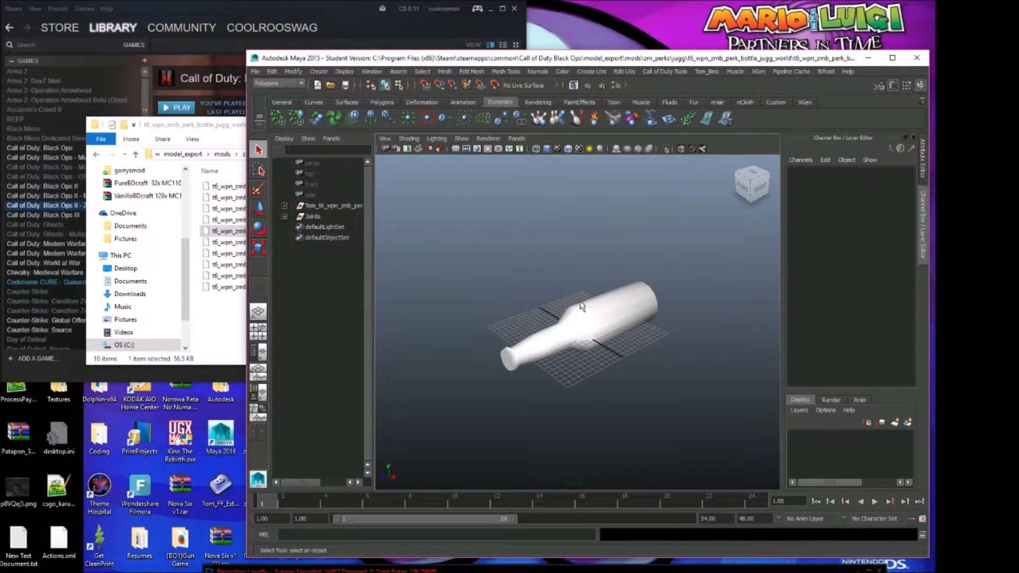
key(5)
key(4)
drag(229, 235, 562, 267)
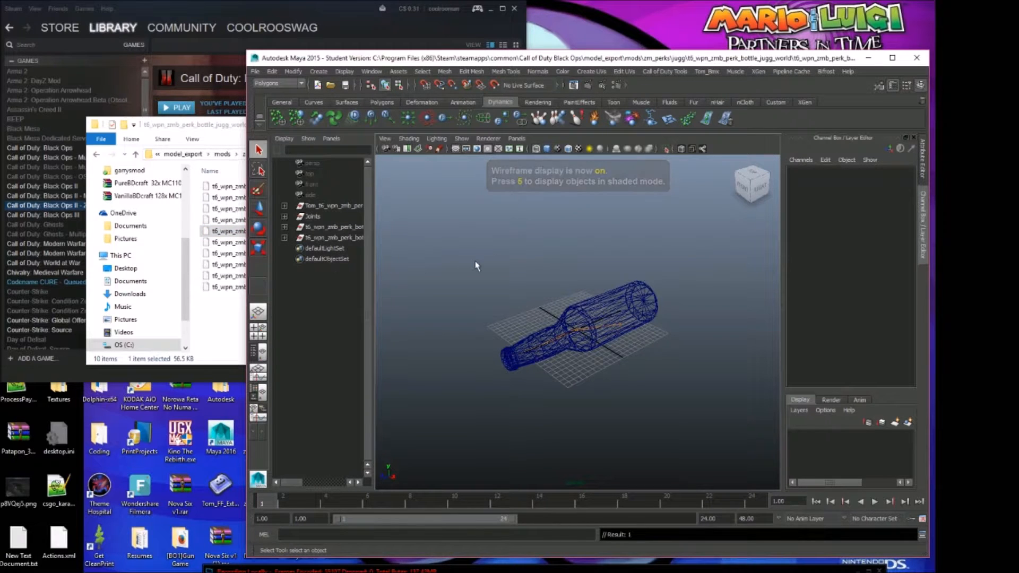
key(ctrl+z)
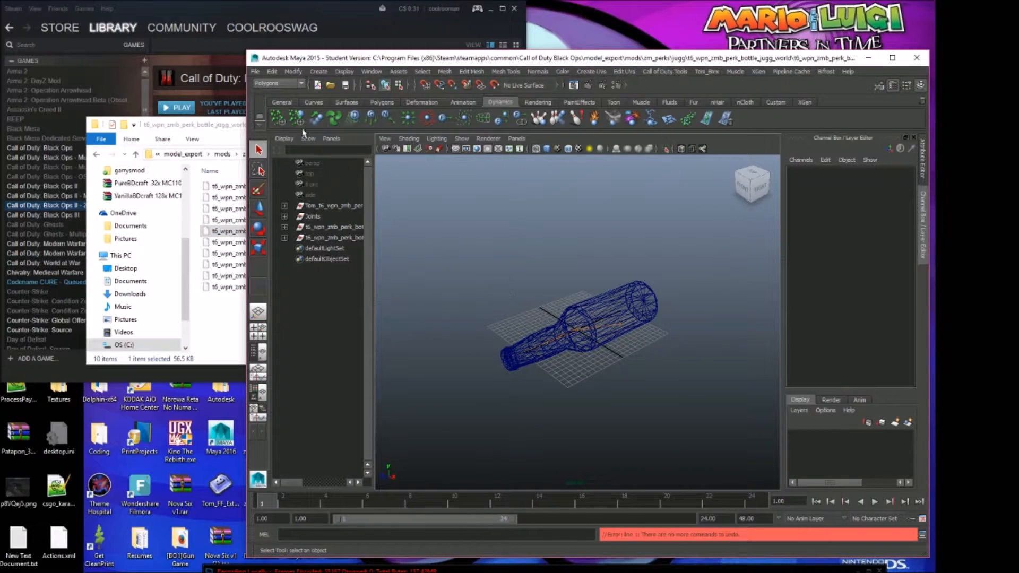
Step: Reopen t6_wpn_zmb_perk_bottle_jugg_world_LOD_0.ma, discarding the scene changes
click(255, 71)
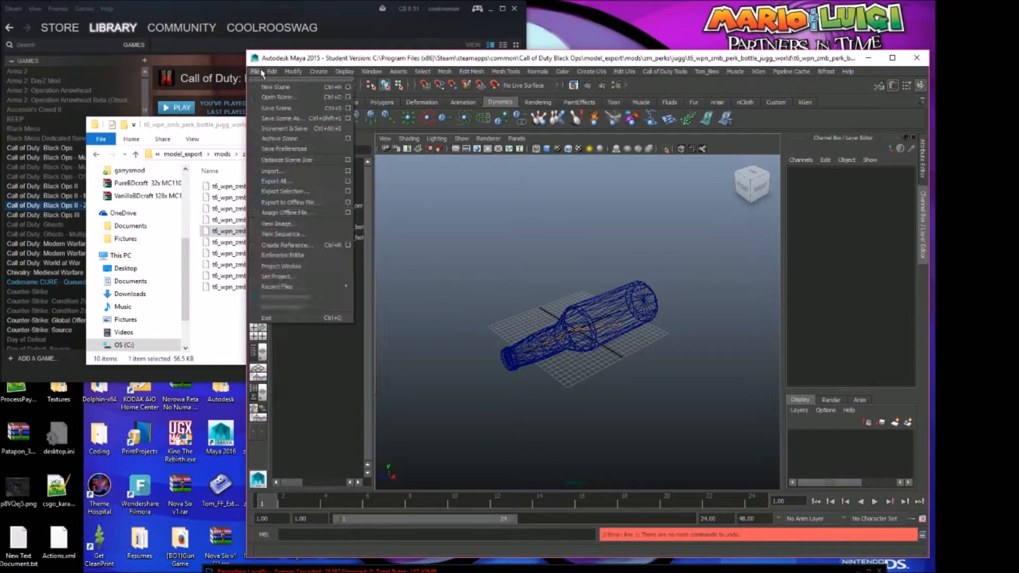
click(268, 98)
double_click(266, 135)
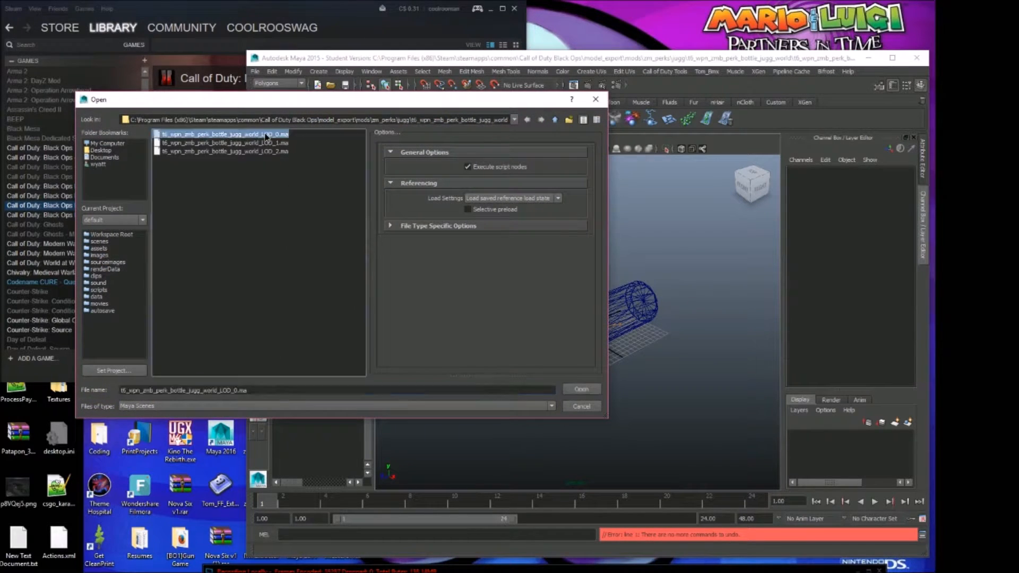
click(516, 297)
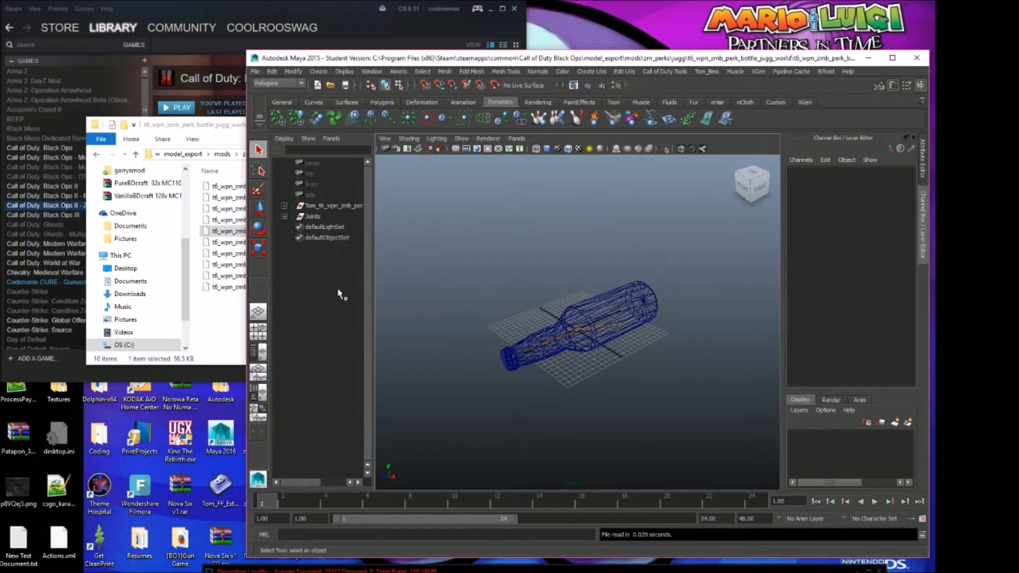
Step: Load the first Maya script file from the jugg_world folder into the open bottle scene
click(231, 236)
drag(256, 219, 582, 298)
click(578, 245)
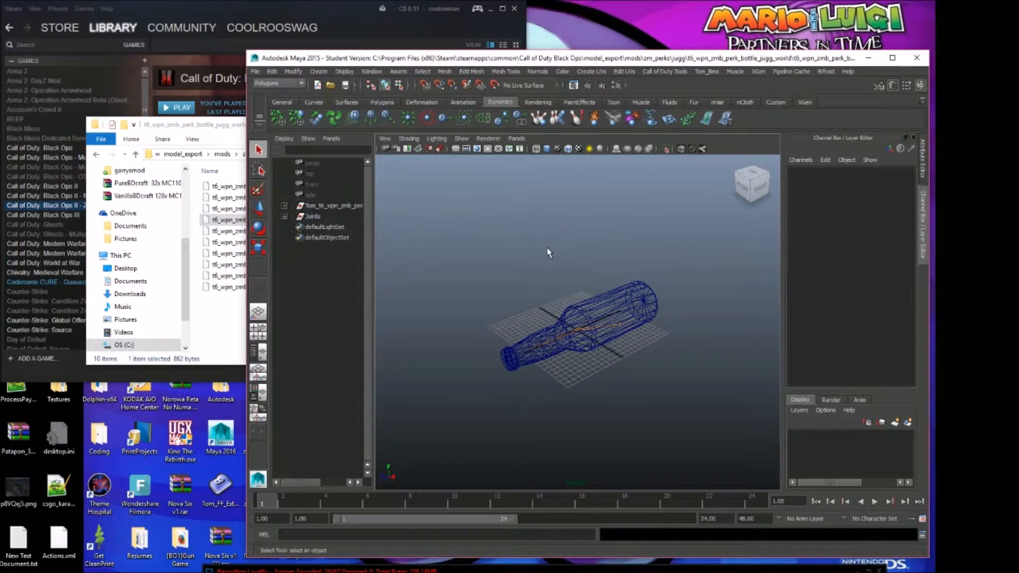
Step: Save the world bottle scene, accepting the student version notice, and display the model shaded with textures
key(ctrl+s)
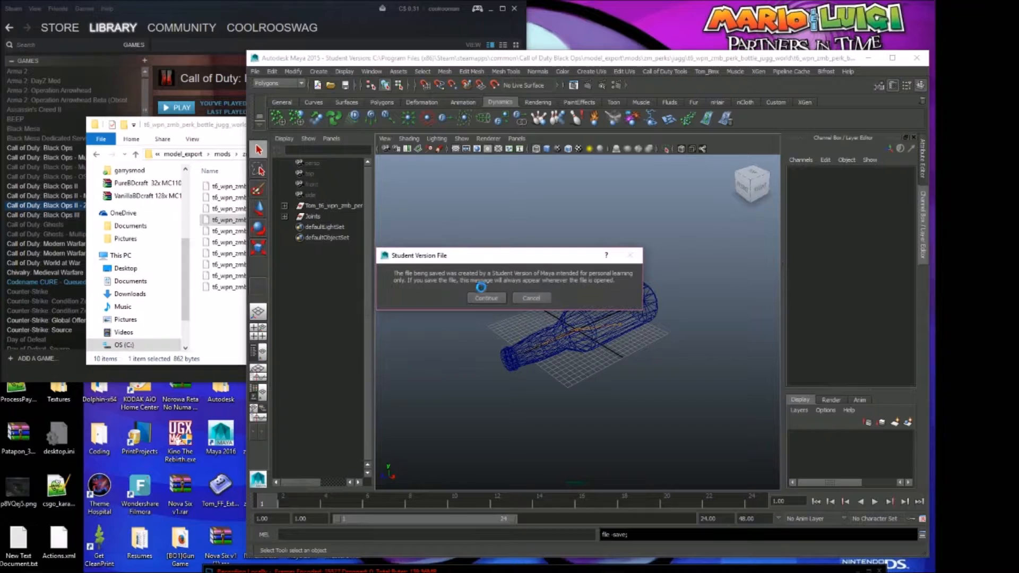
click(484, 297)
key(6)
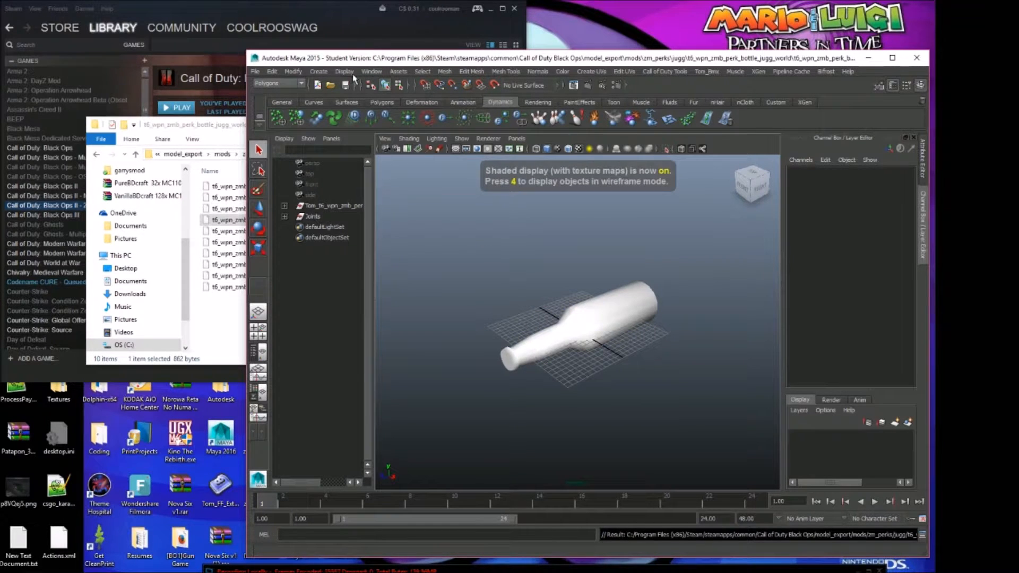
Step: Open the Hypershade, select the bo2_mtl bottle material, and move the Hypershade window off the material's attributes
click(380, 71)
mouse_move(419, 101)
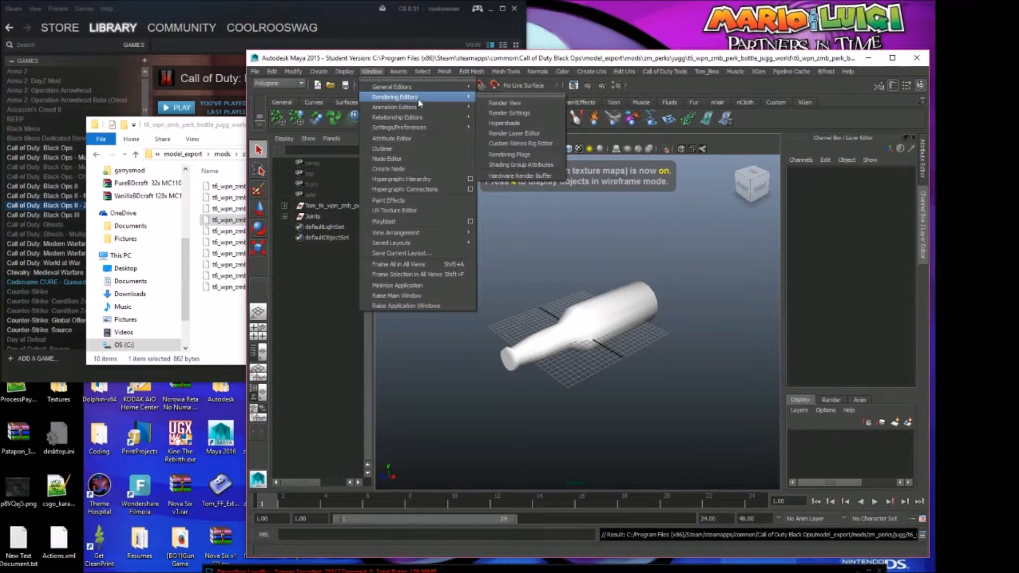
click(504, 123)
click(741, 109)
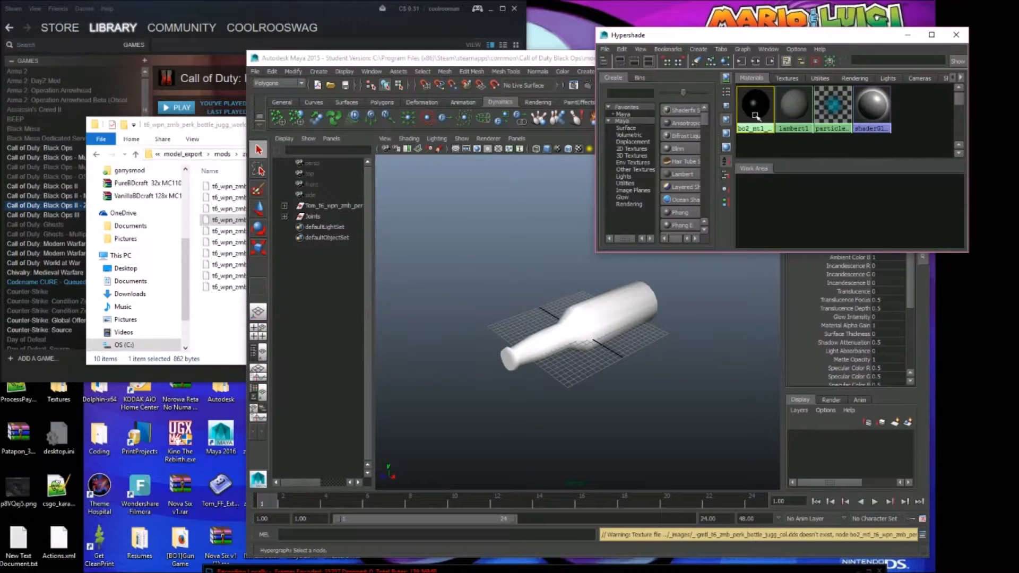
drag(931, 290, 928, 287)
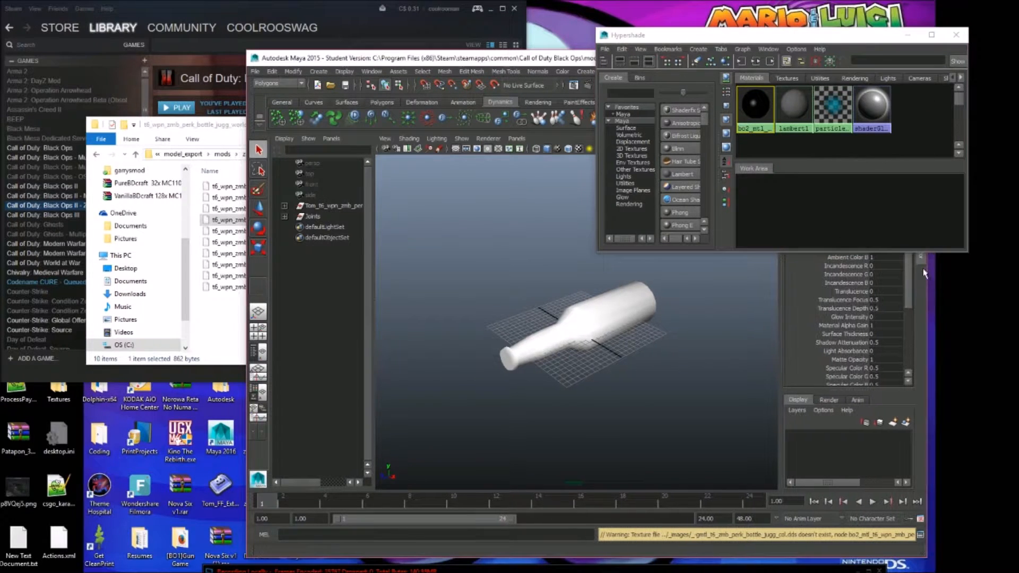
click(919, 258)
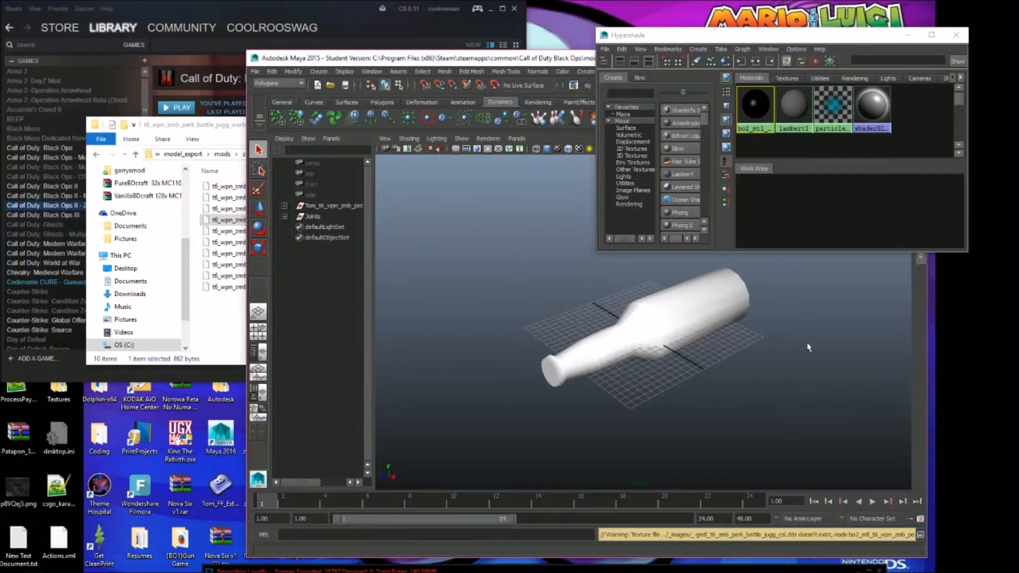
click(920, 257)
drag(855, 35, 749, 42)
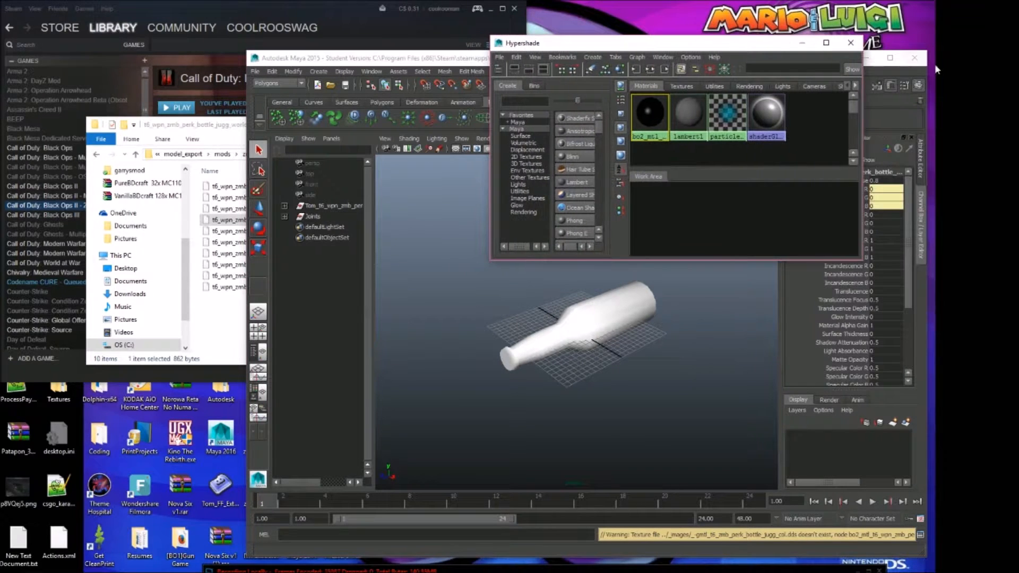
Step: Set the image of the bottle material's file texture to mtl_t6_zmb_perk_bottle_jugg_col.tga from the _images folder
click(920, 149)
click(888, 292)
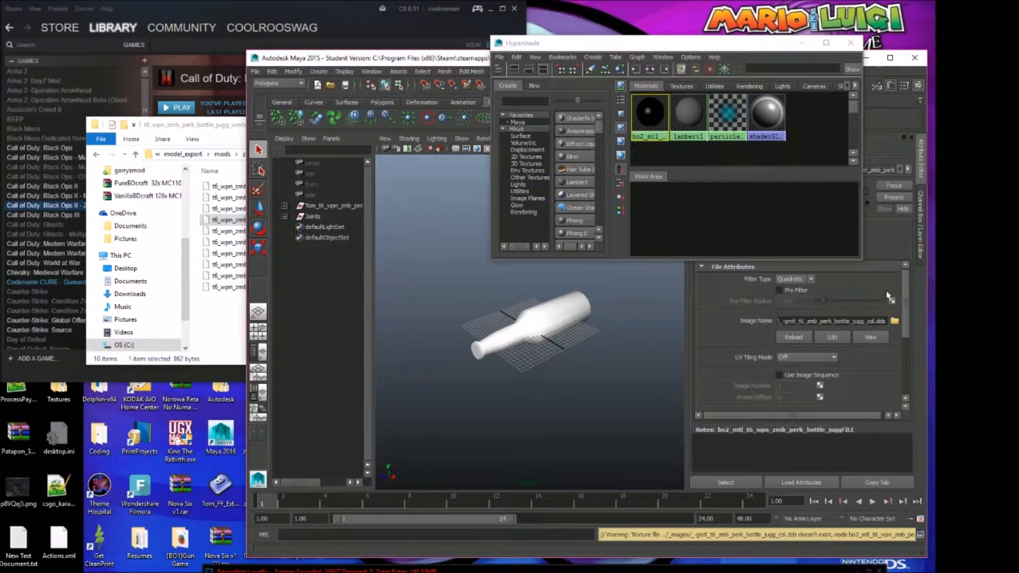
click(893, 321)
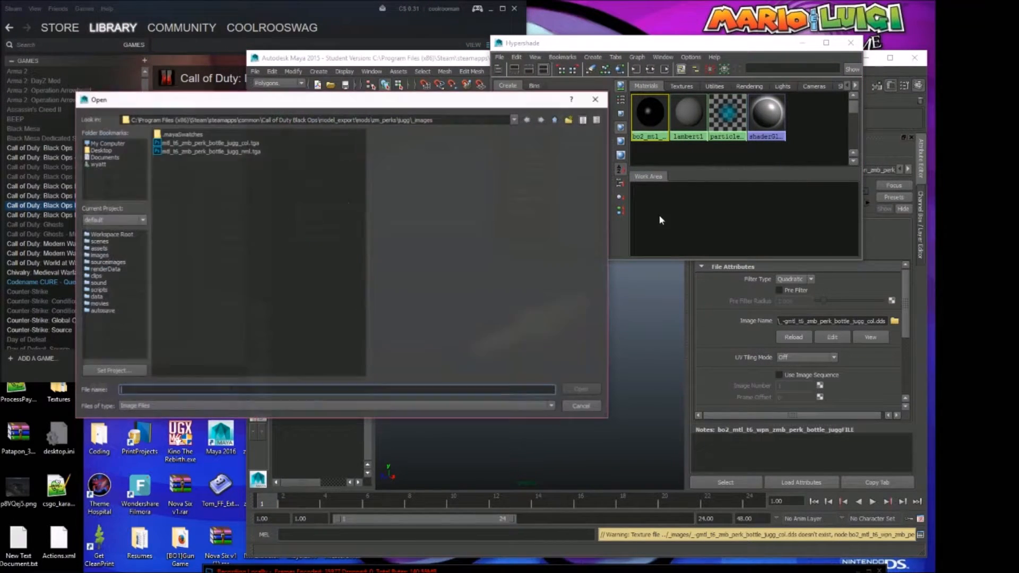
double_click(238, 143)
Step: Graph the bottle material, replace its existing texture link with a connection from the file's outColor to color, and close the Hypershade
right_drag(651, 125, 644, 152)
click(757, 210)
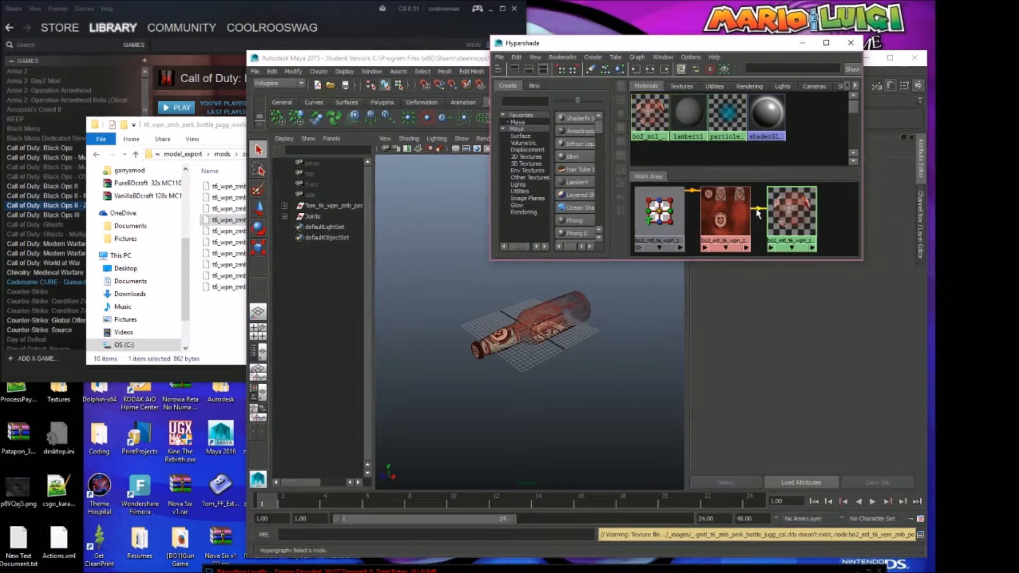
key(Delete)
click(744, 245)
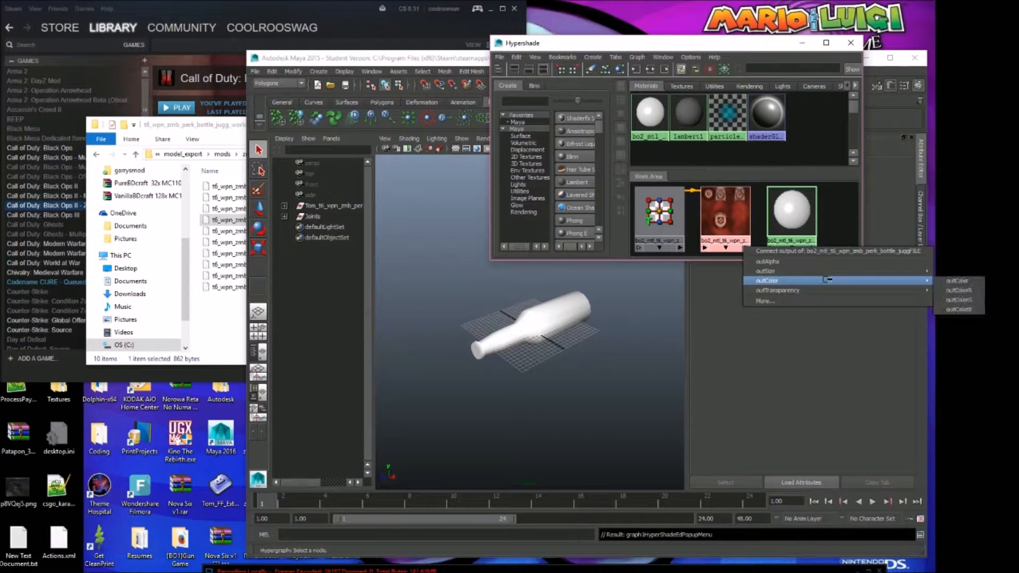
click(766, 281)
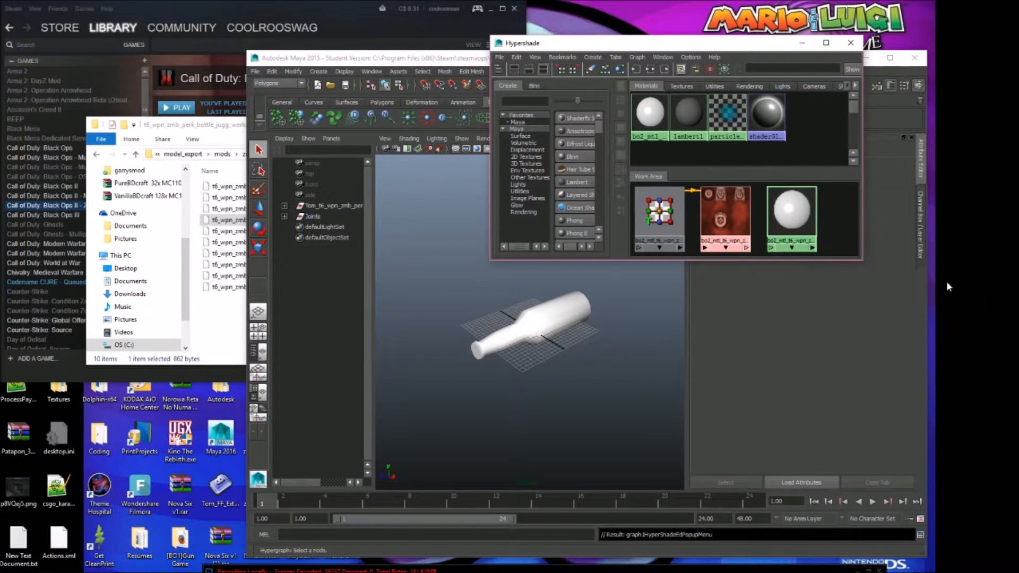
click(795, 213)
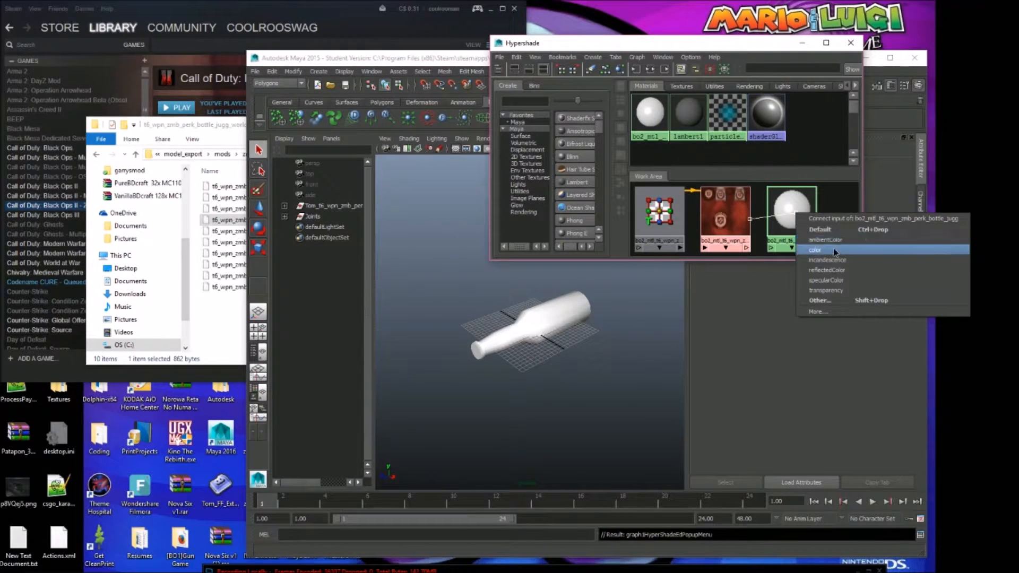
click(838, 250)
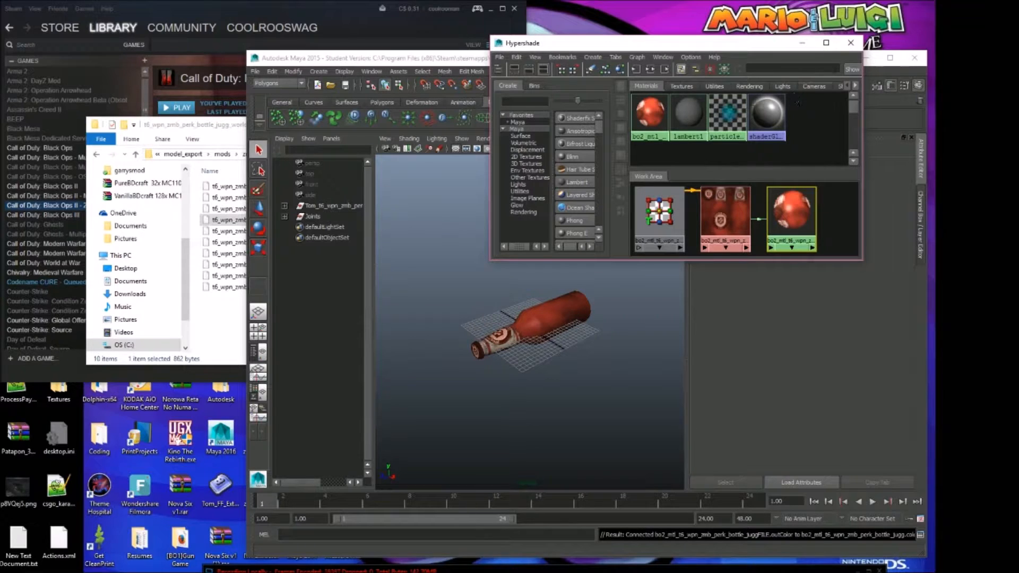
click(851, 42)
Step: Save the textured world bottle scene under the new name base in the t6_wpn_zmb_perk_bottle_jugg_world folder
click(255, 71)
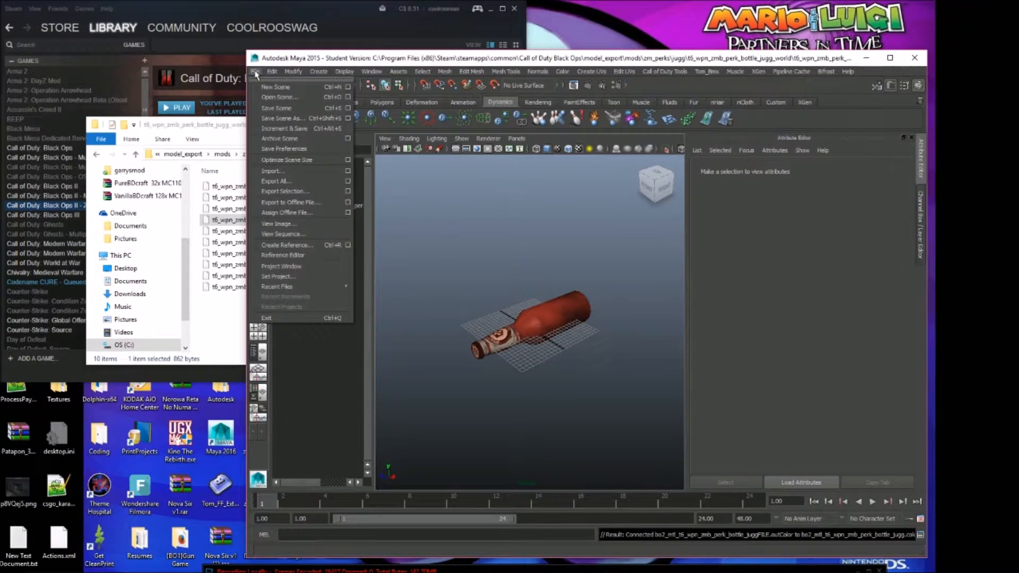
click(293, 186)
drag(249, 390, 120, 390)
text(t)
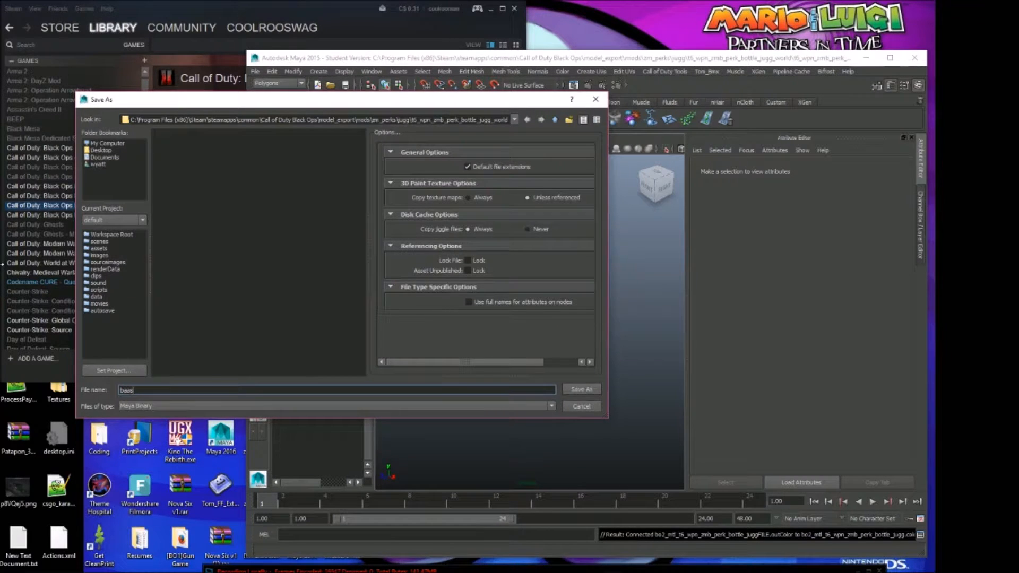
key(Return)
click(482, 297)
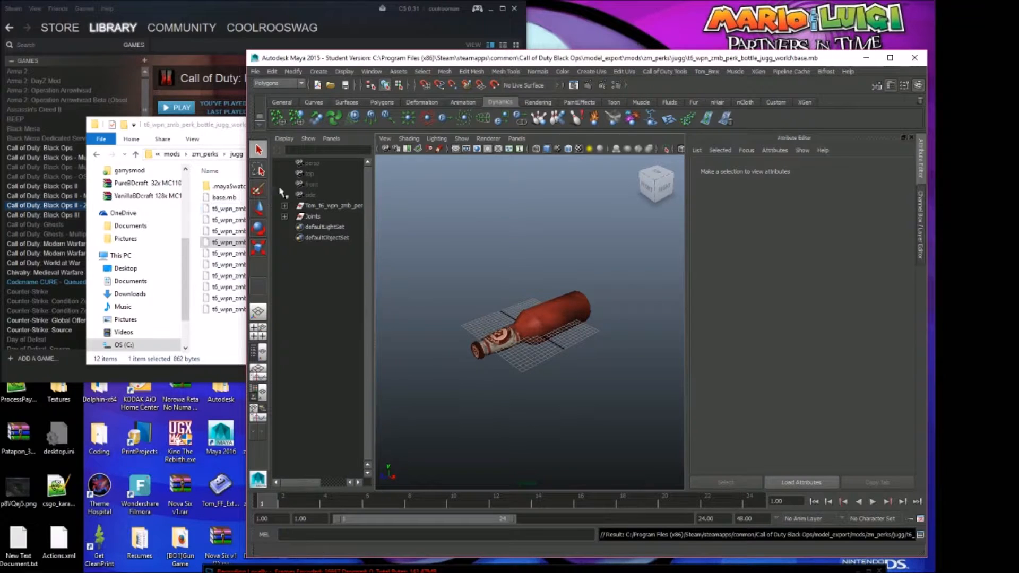
Step: Open the base.mb scene from the t6_wpn_zmb_perk_bottle_jugg_world folder
click(228, 198)
click(596, 221)
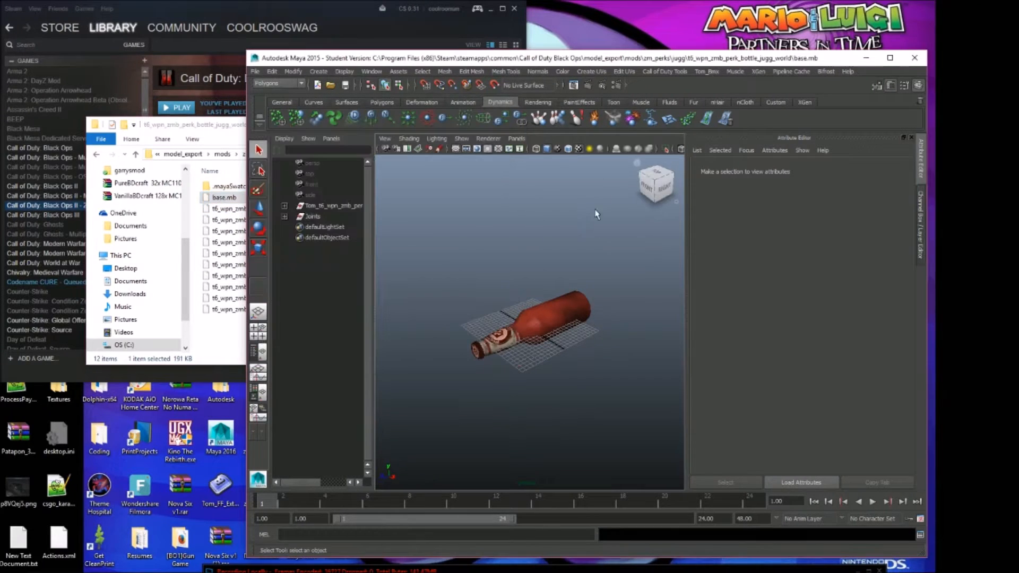
click(255, 71)
click(285, 98)
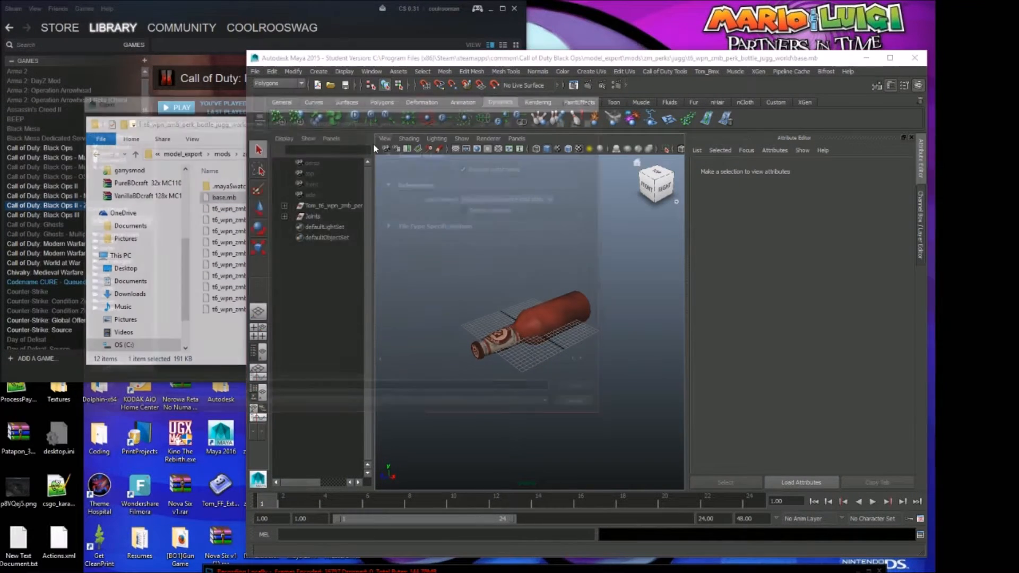
double_click(174, 144)
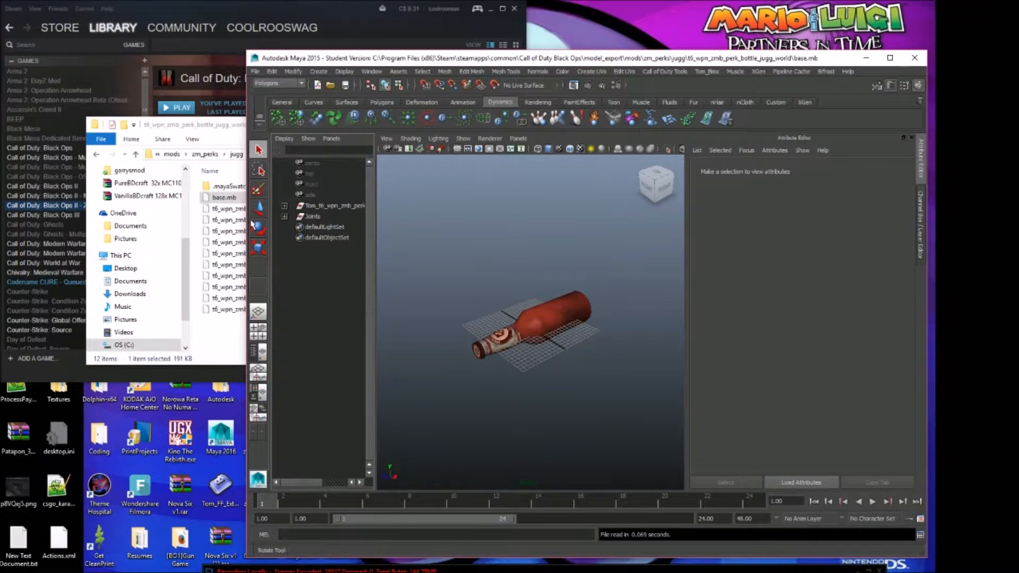
Step: Select the bottle model group and the Joints group together with their full hierarchy
drag(313, 216, 313, 205)
click(273, 72)
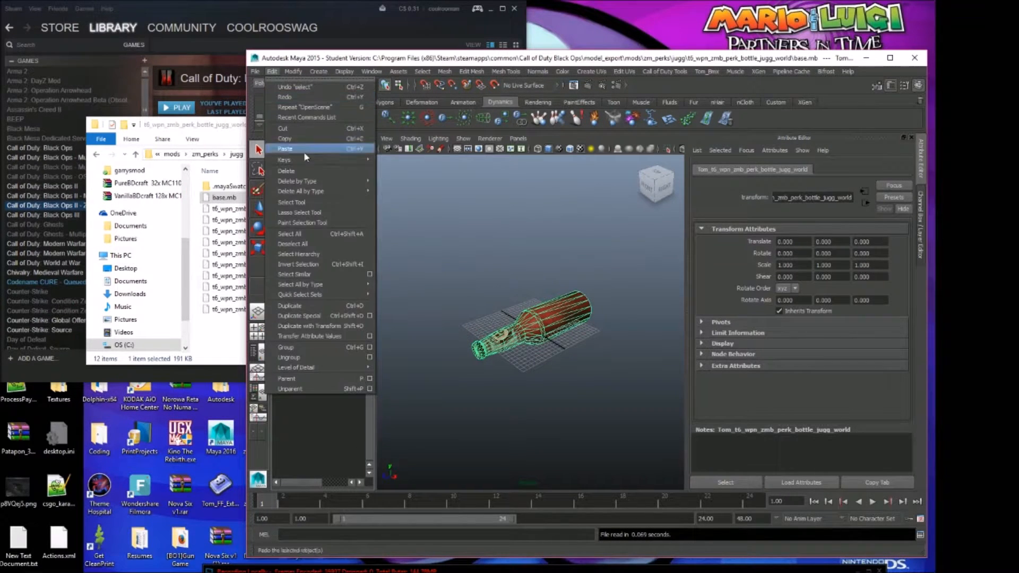
click(304, 253)
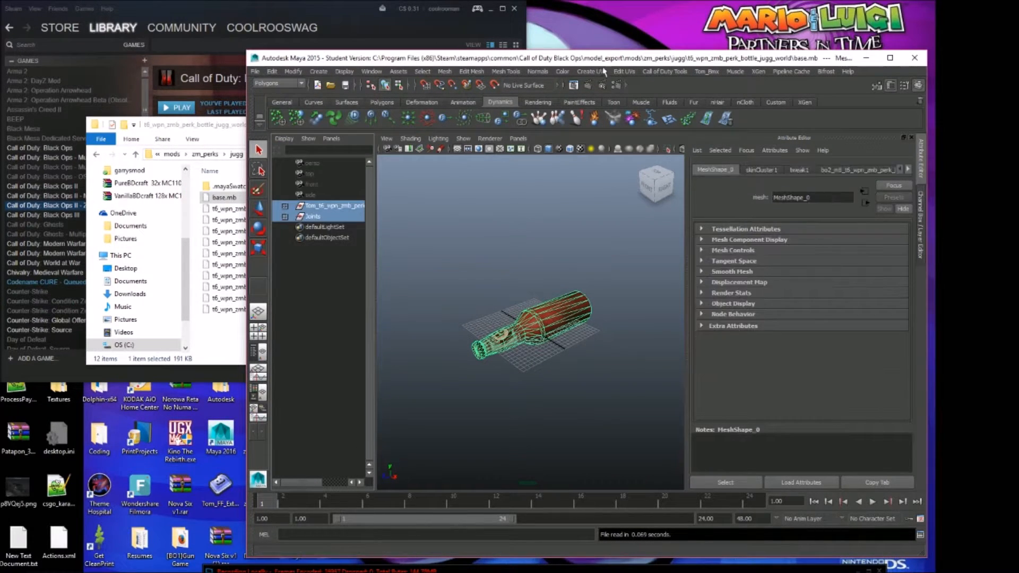
Step: Export the selected bottle and joints as XModel worldmodel_jugg into model_export/mods/zm_perks/jugg
click(666, 72)
click(666, 100)
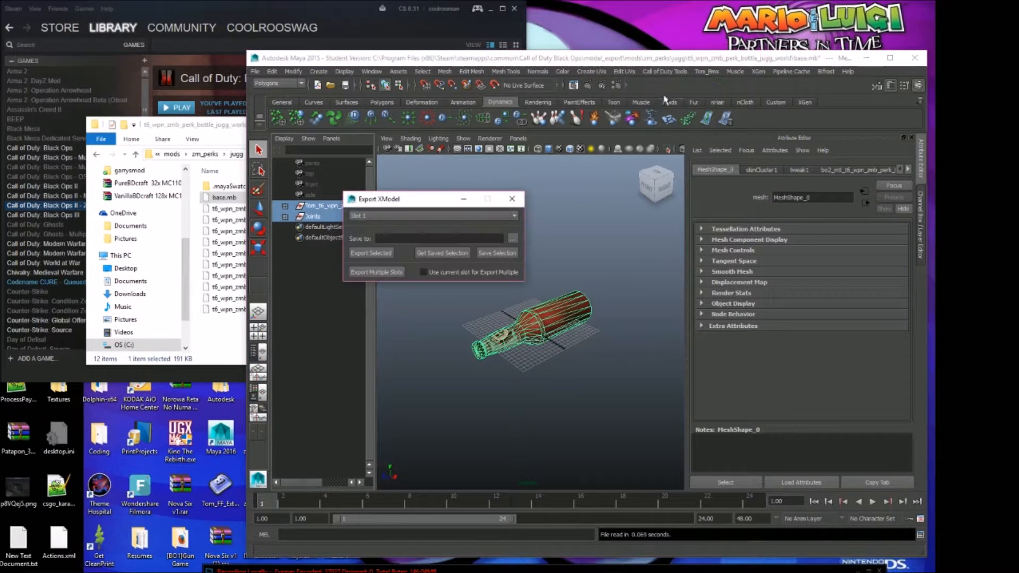
click(511, 239)
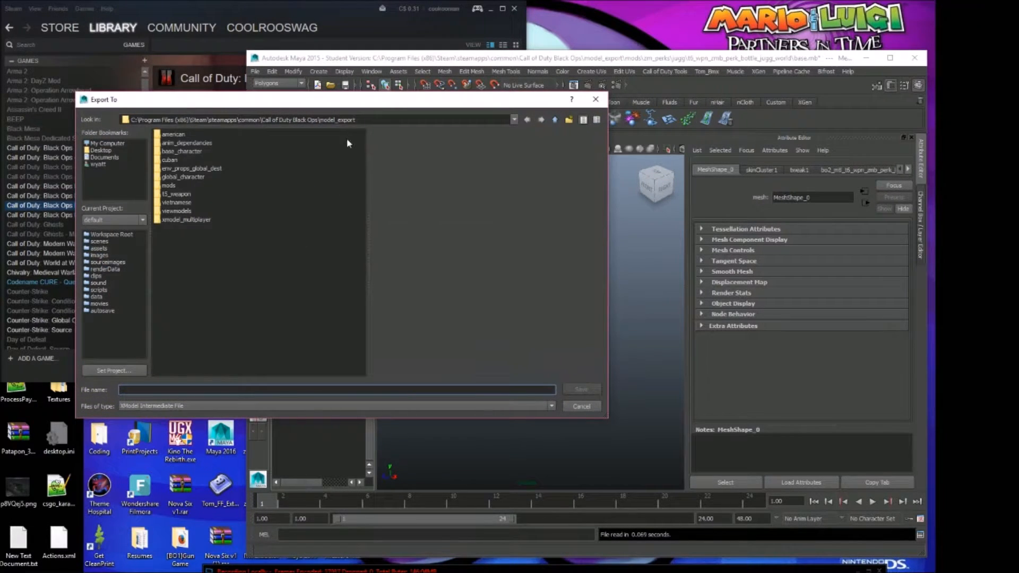
double_click(172, 185)
double_click(173, 151)
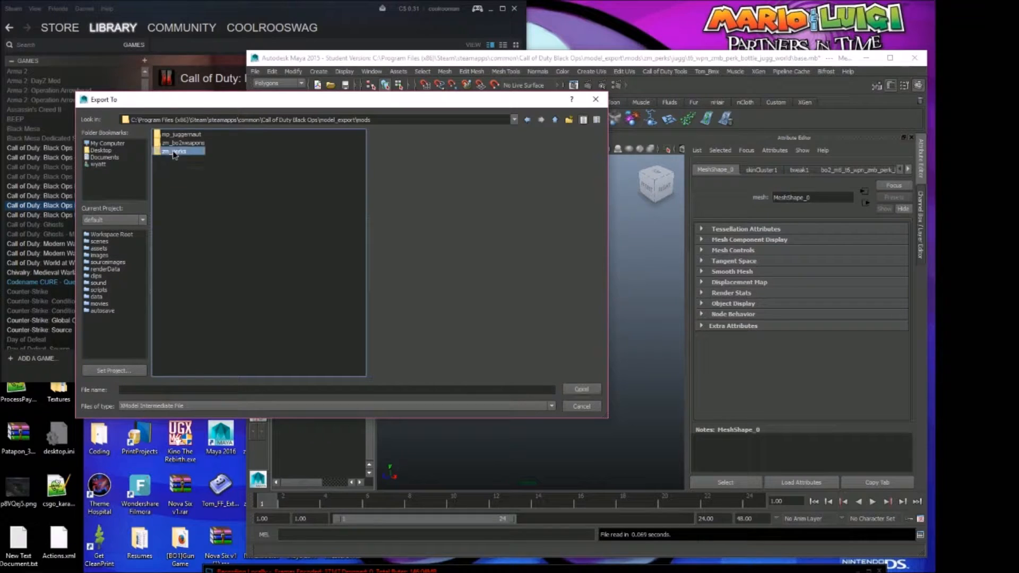
double_click(167, 134)
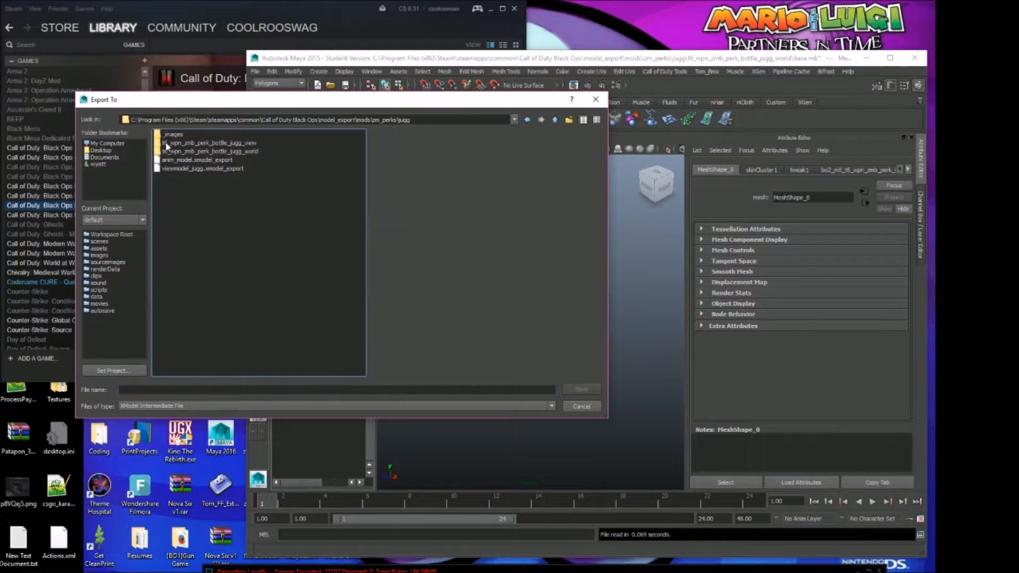
click(278, 388)
text(w)
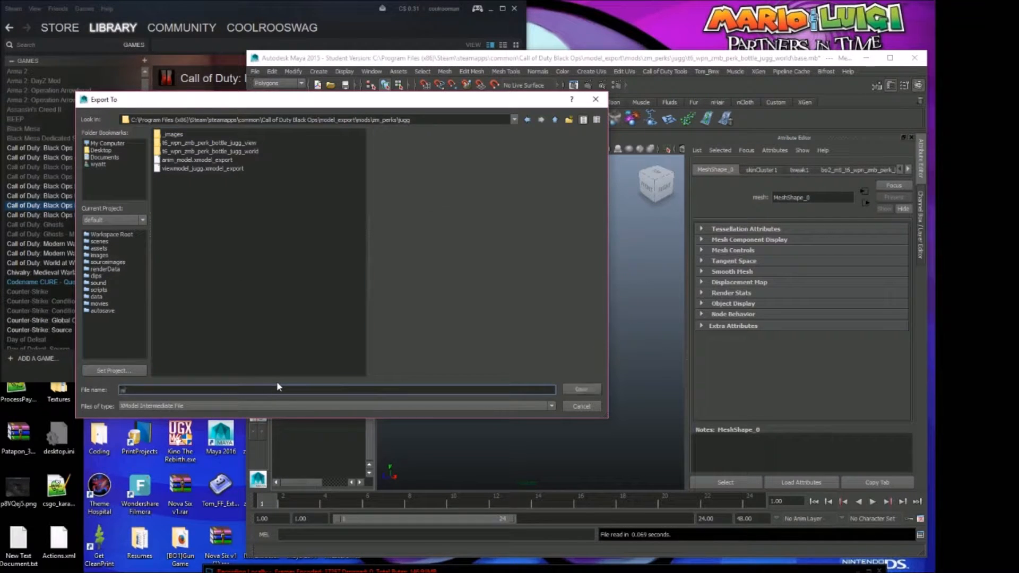
text(orldmodel_jugg)
key(Return)
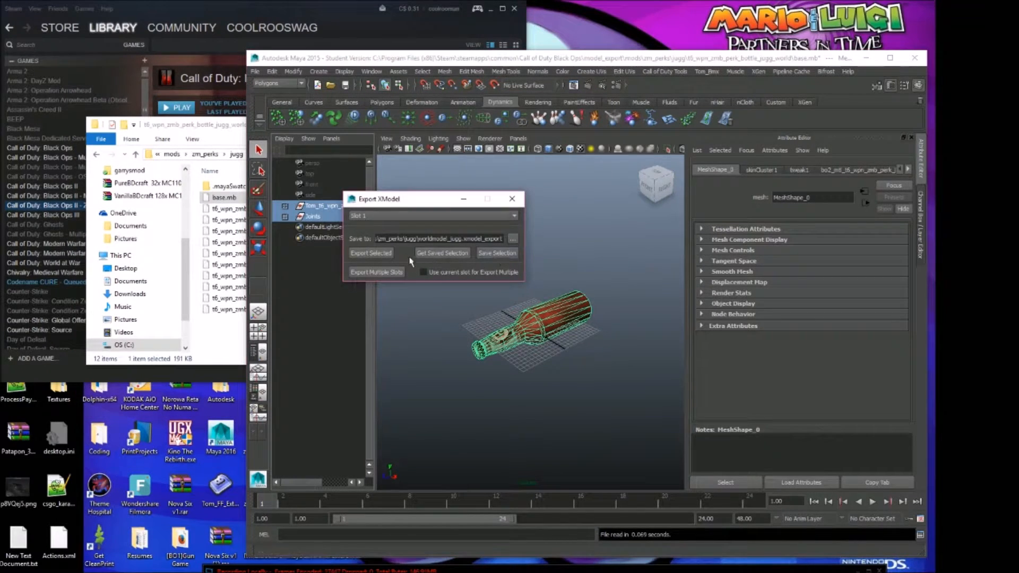
click(383, 254)
click(503, 299)
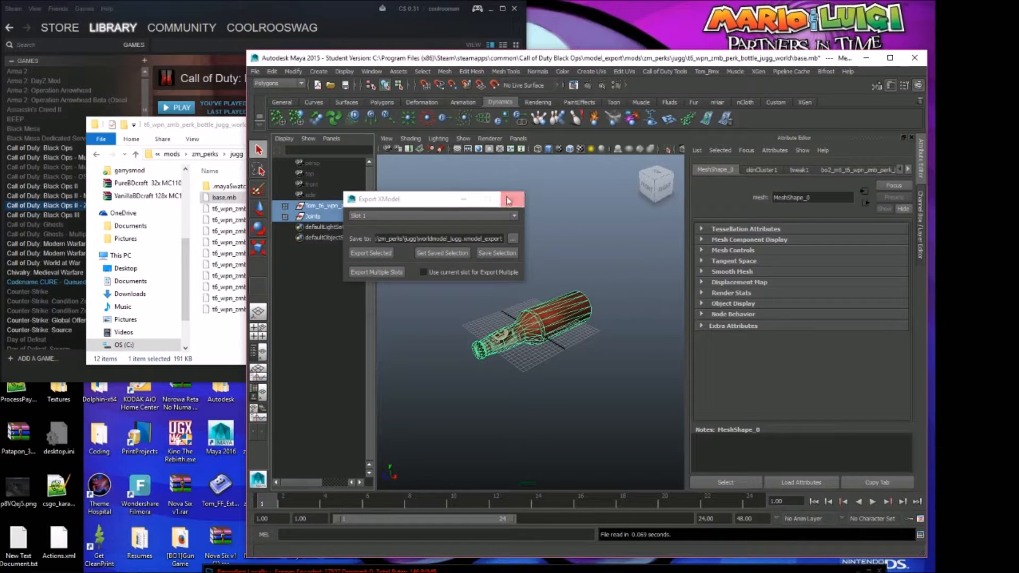
Step: Minimize Maya, go up to the jugg folder in File Explorer, and close the model extraction tool
click(866, 59)
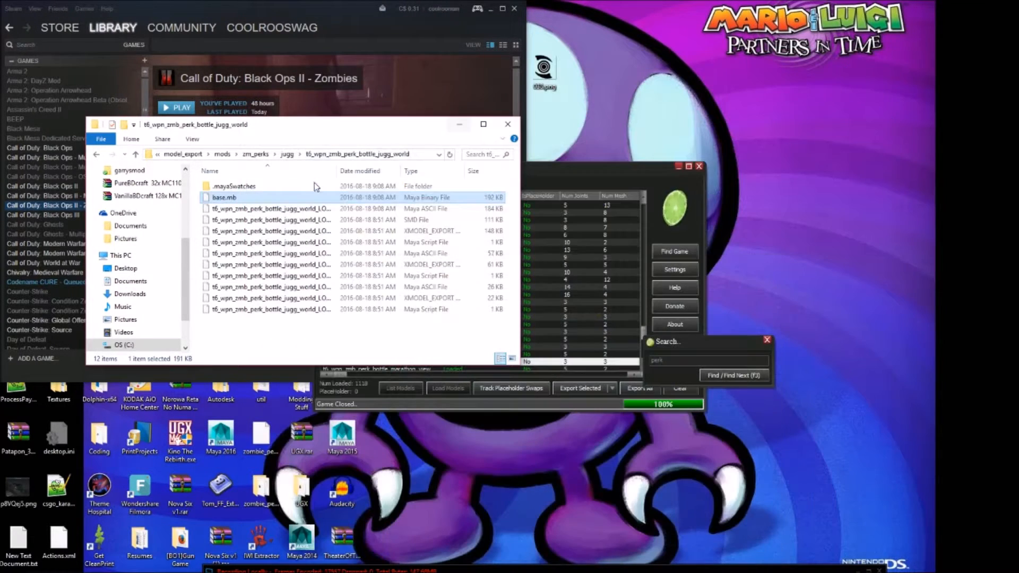
click(286, 154)
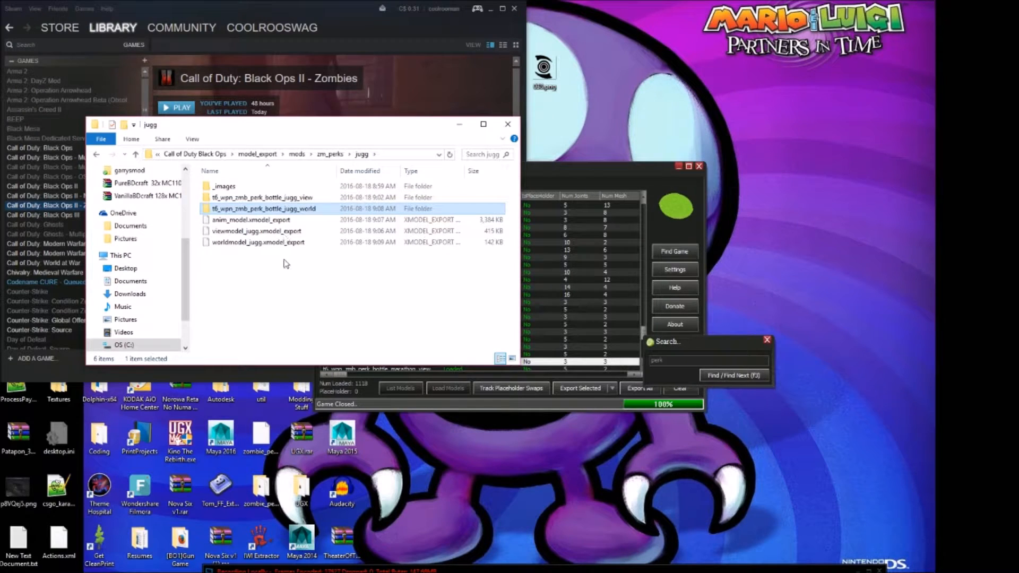
click(699, 166)
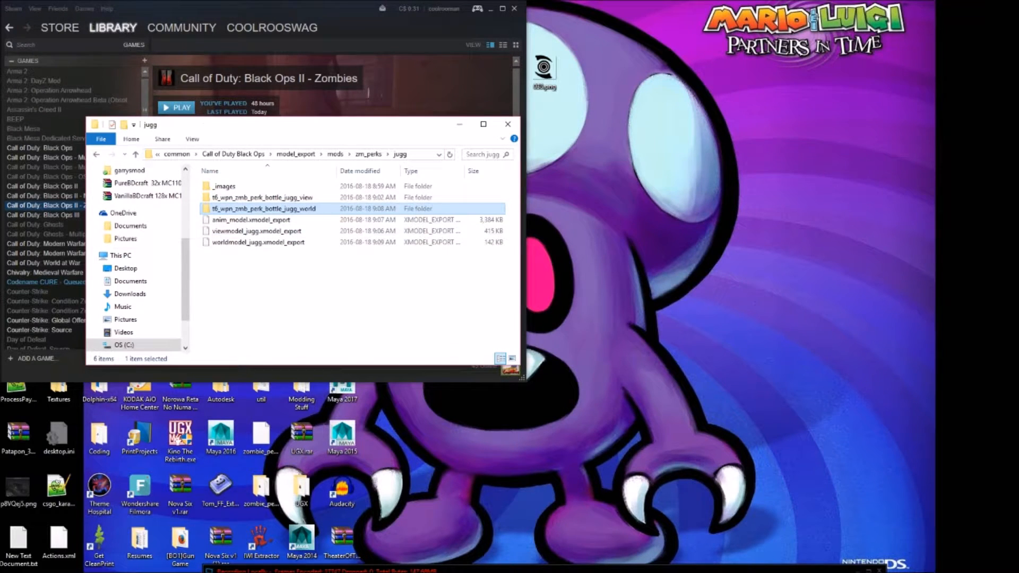
Step: Switch to the Black Ops Launcher and look through its list of available mods, keeping hed selected
click(638, 562)
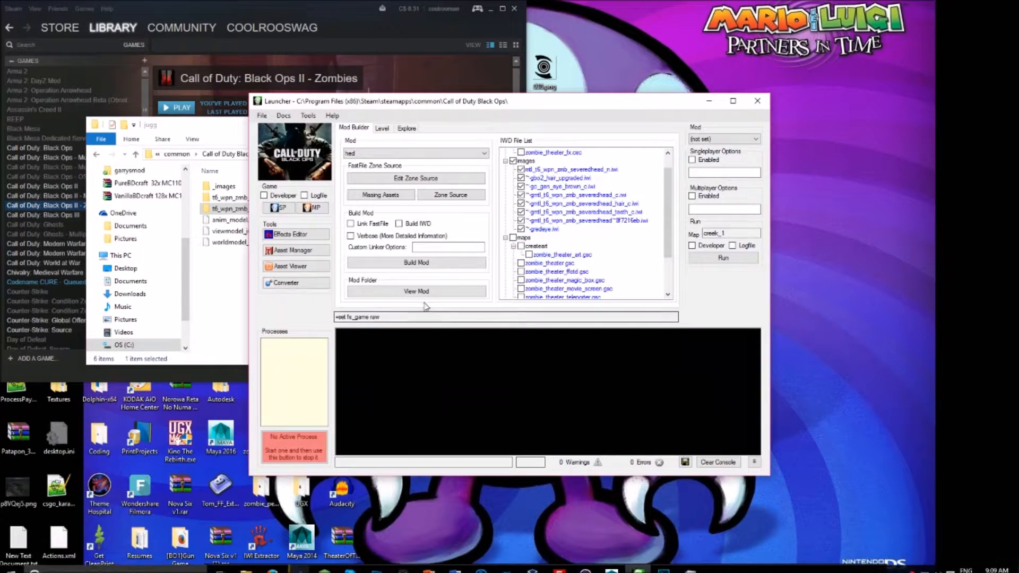
click(373, 153)
click(373, 152)
click(373, 152)
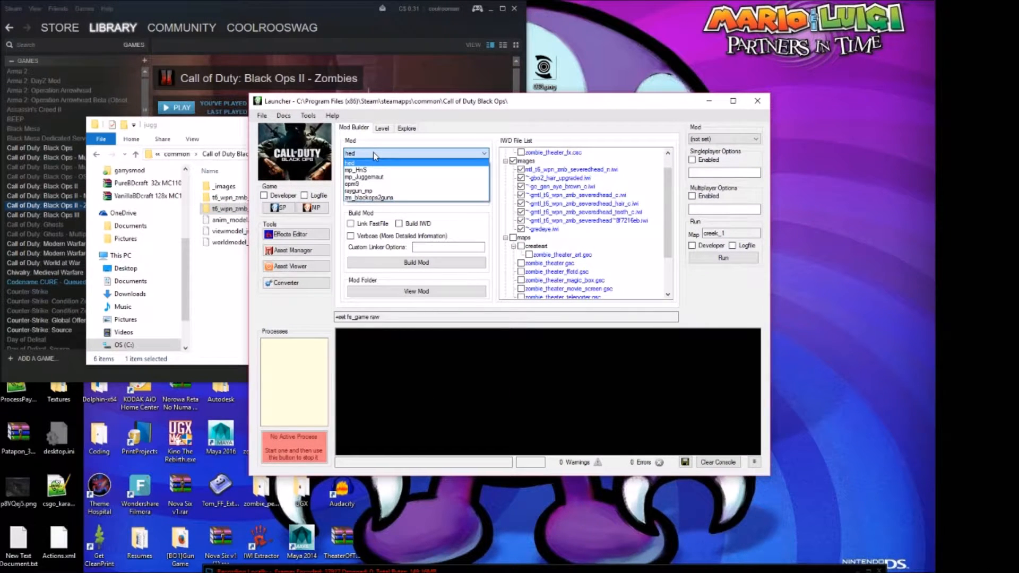
click(373, 152)
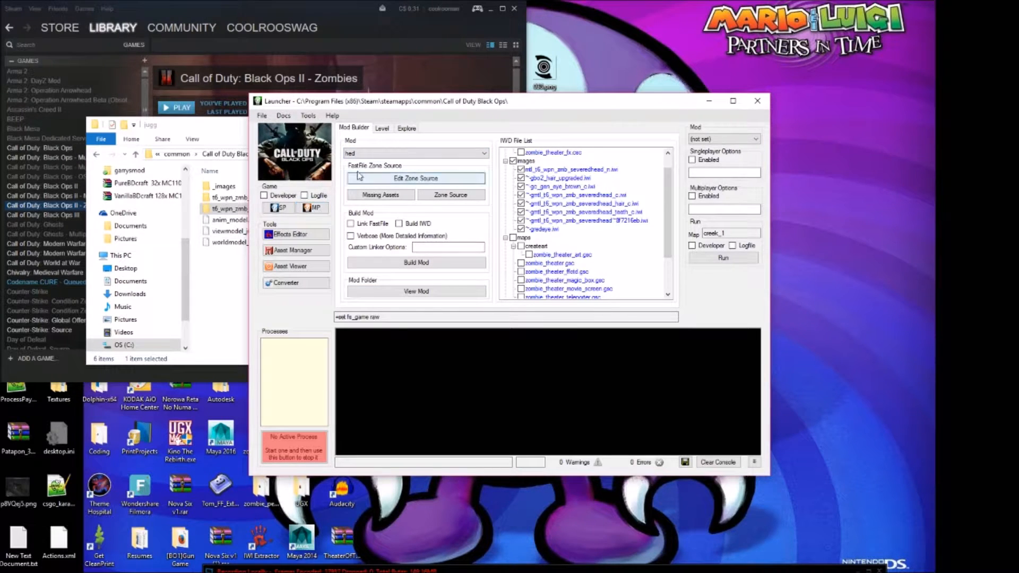
click(379, 153)
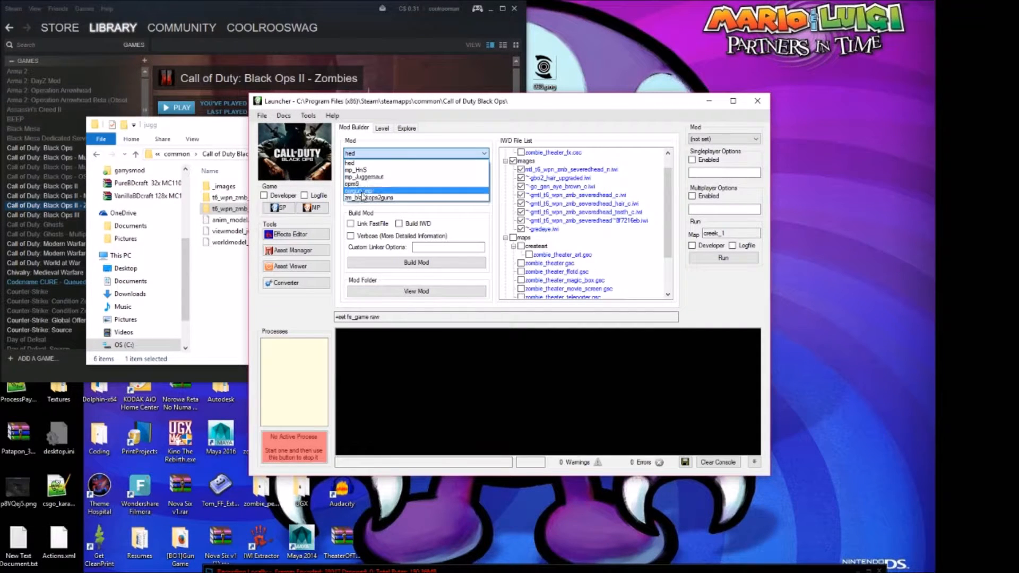
click(384, 161)
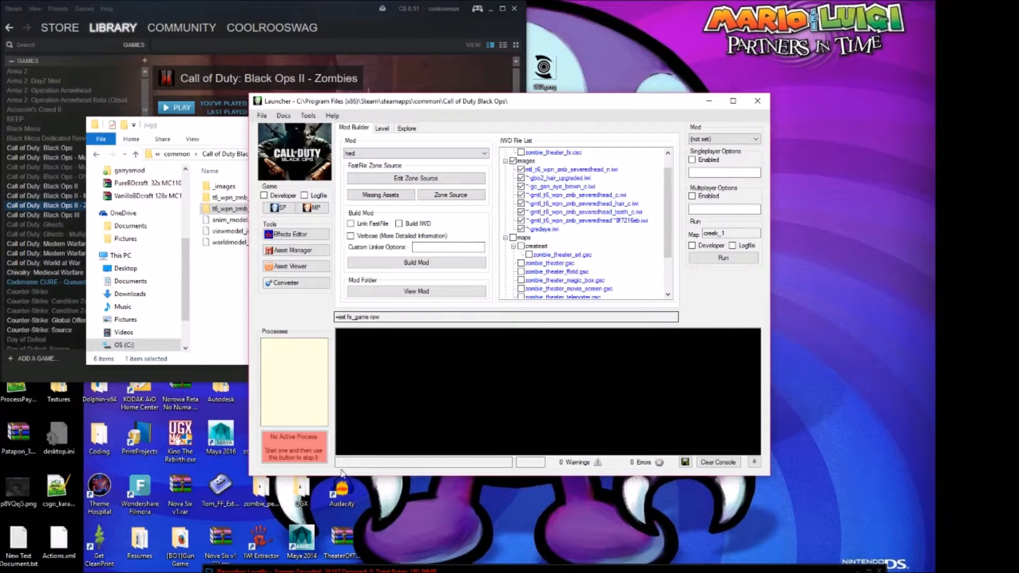
Step: In File Explorer, create a folder named zm_perks inside the Call of Duty Black Ops mods folder and open it
click(245, 563)
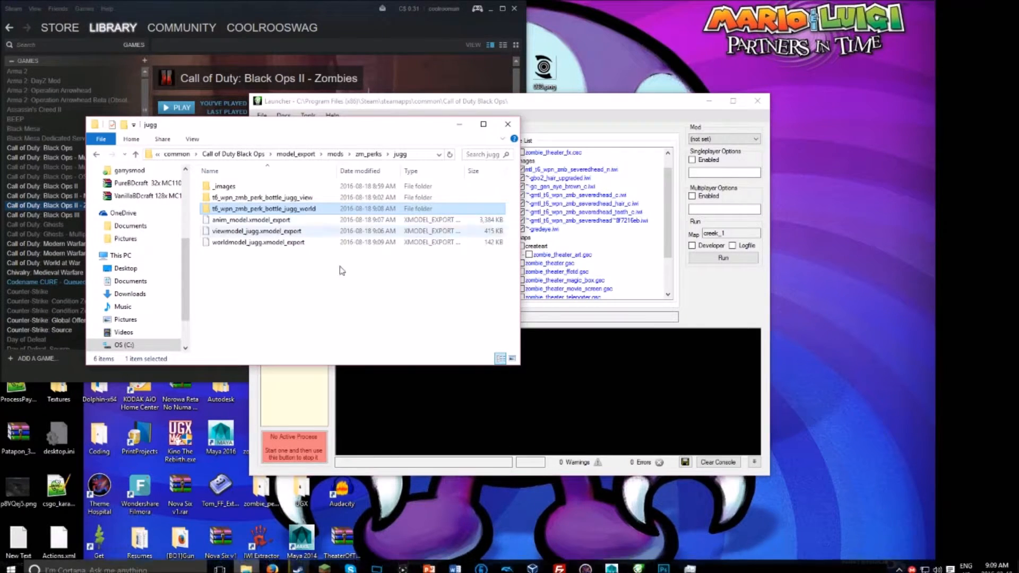
click(223, 154)
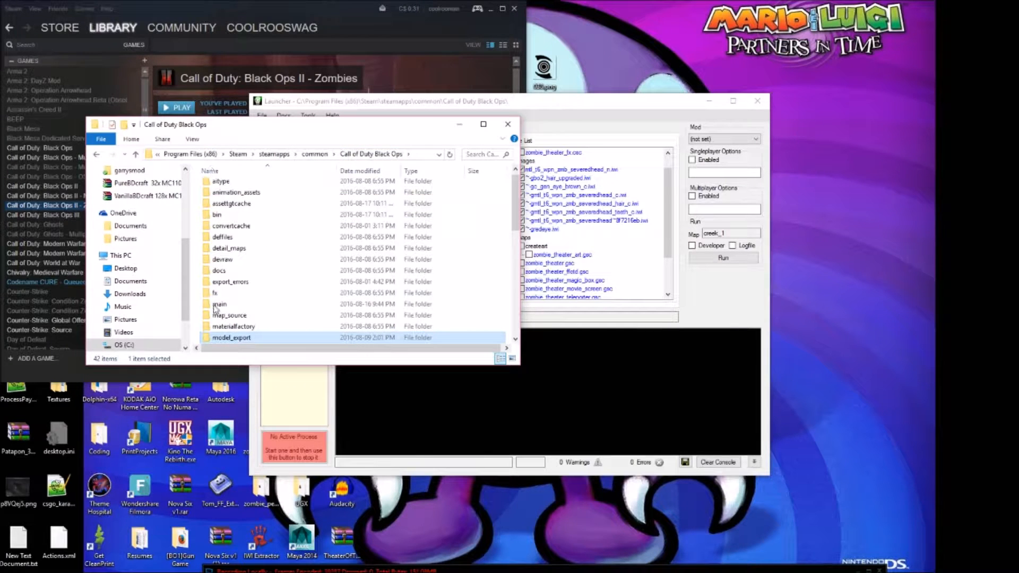
scroll(236, 289, down, 1)
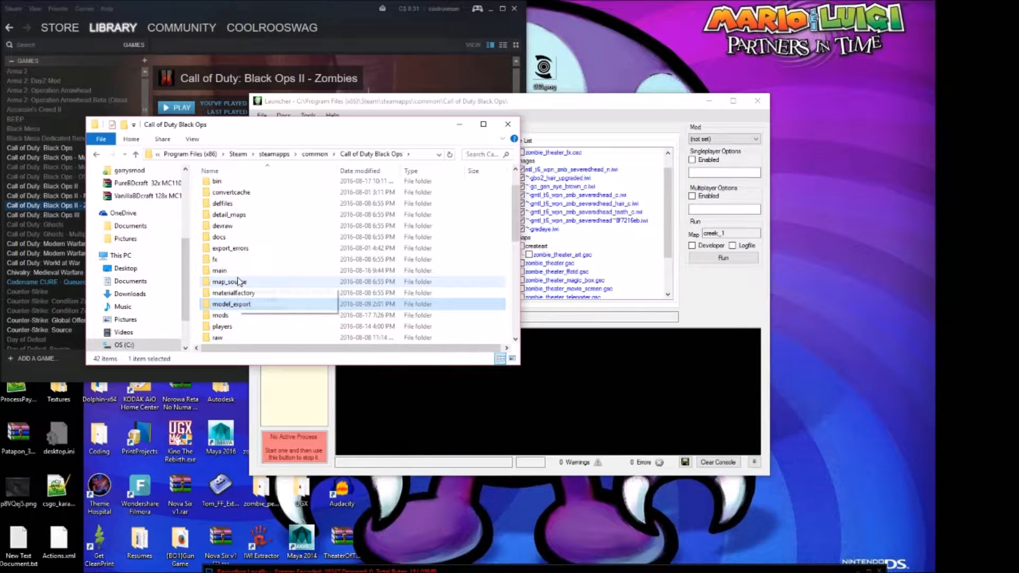
double_click(225, 315)
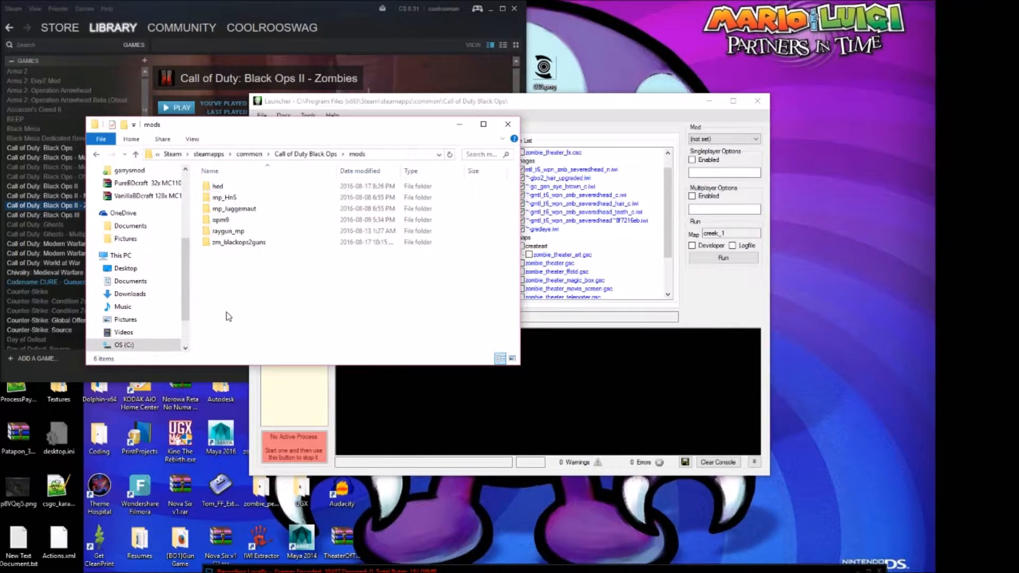
right_click(257, 271)
mouse_move(300, 398)
click(403, 399)
text(zm_pd)
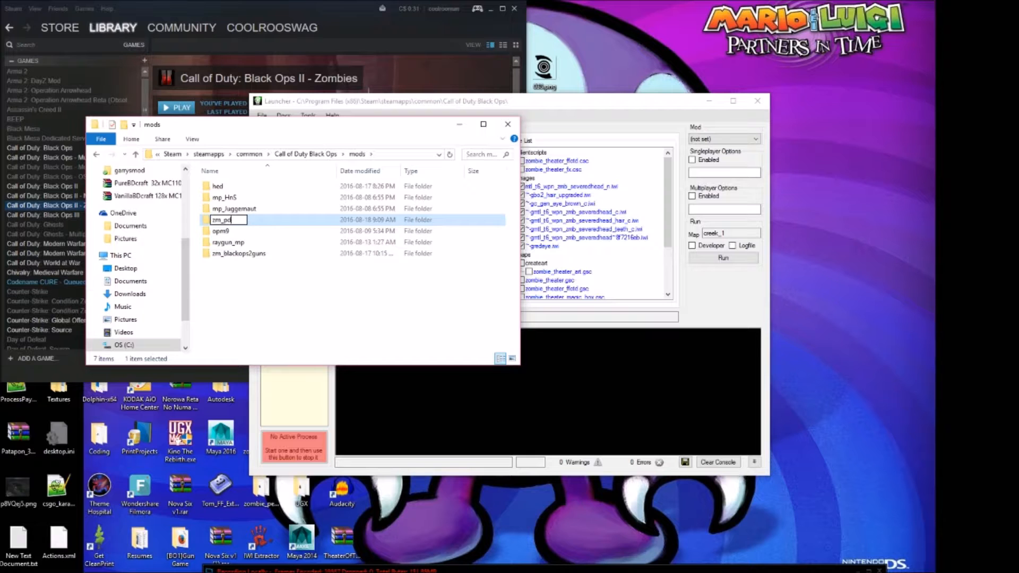
key(Return)
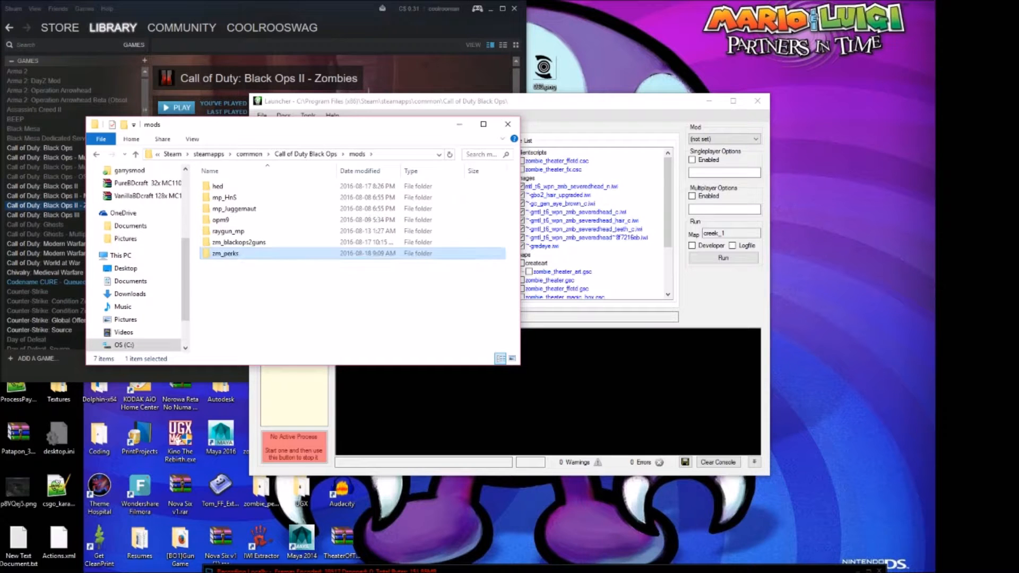
double_click(291, 255)
Step: Select zm_perks as the Launcher's mod, open and close its zone source to generate mod.csv, and check the mod folder for the file
click(630, 327)
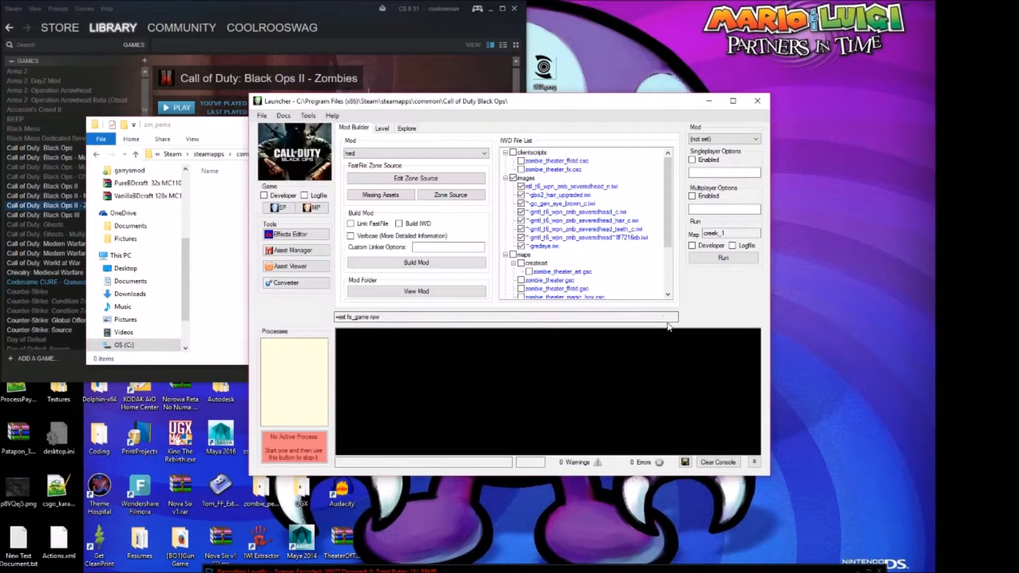
click(425, 154)
click(414, 203)
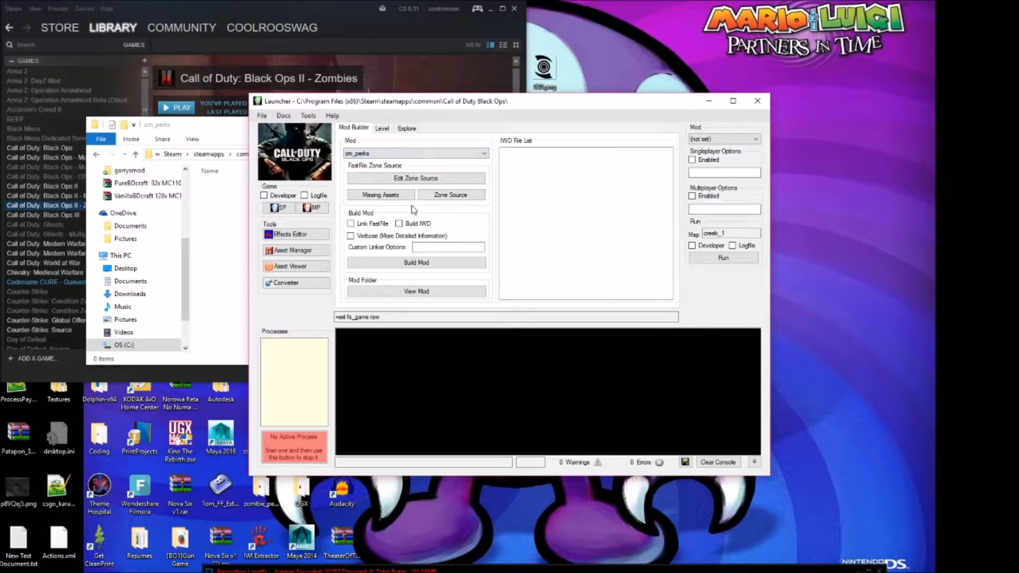
click(414, 180)
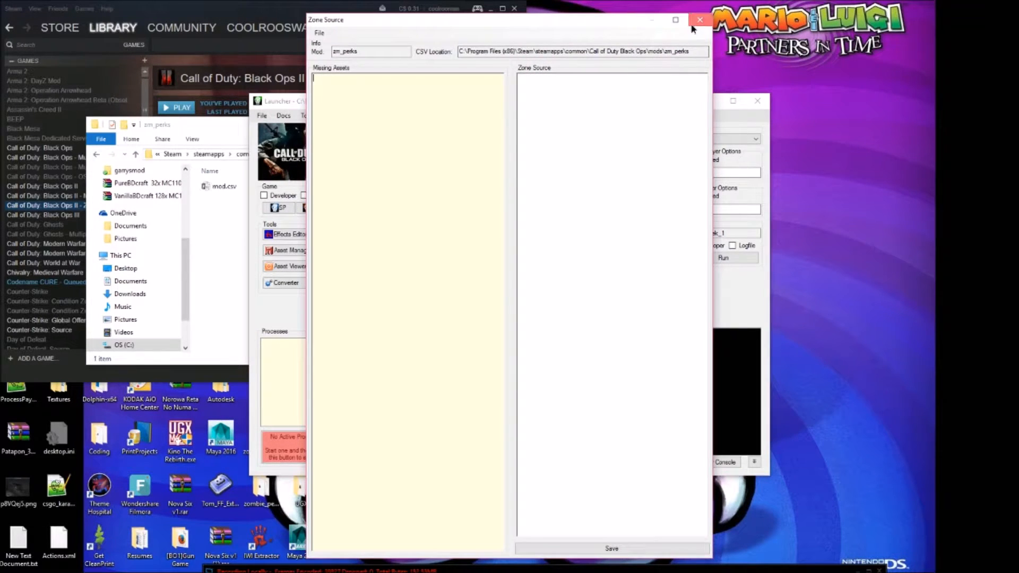
click(700, 21)
click(218, 209)
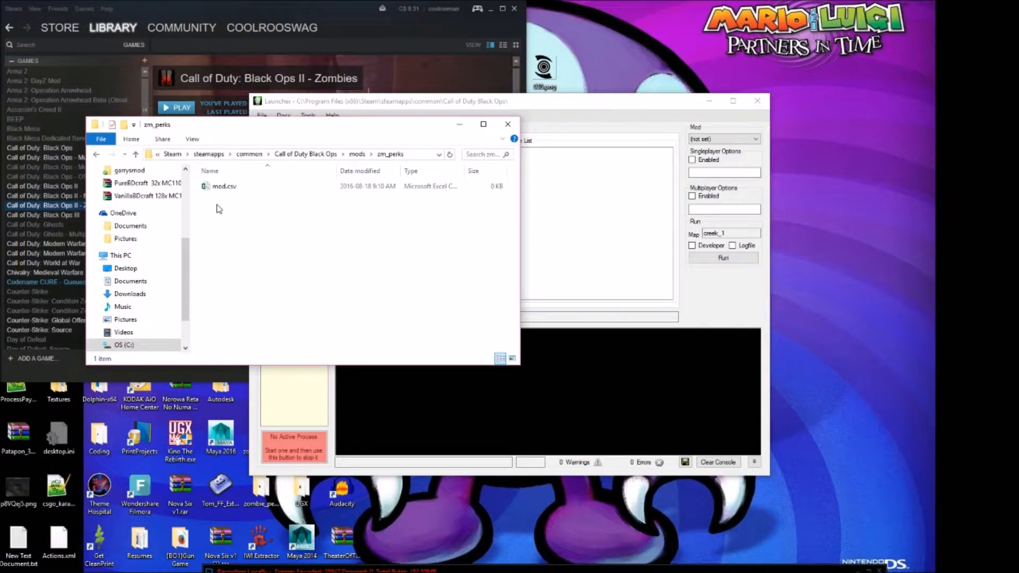
Step: Launch the Asset Manager from the Launcher and start a new document once its files are processed
click(637, 308)
click(286, 251)
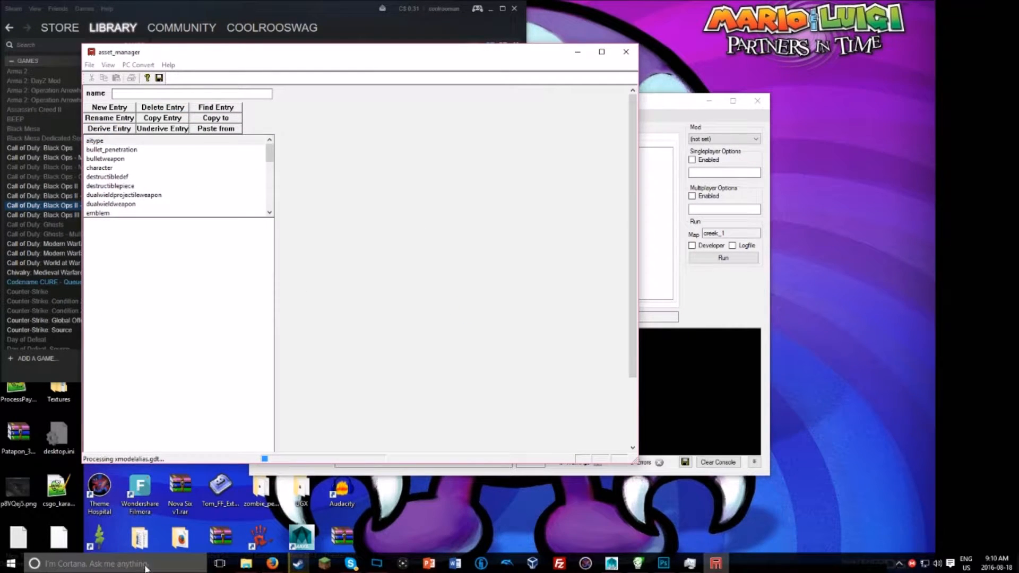
click(89, 66)
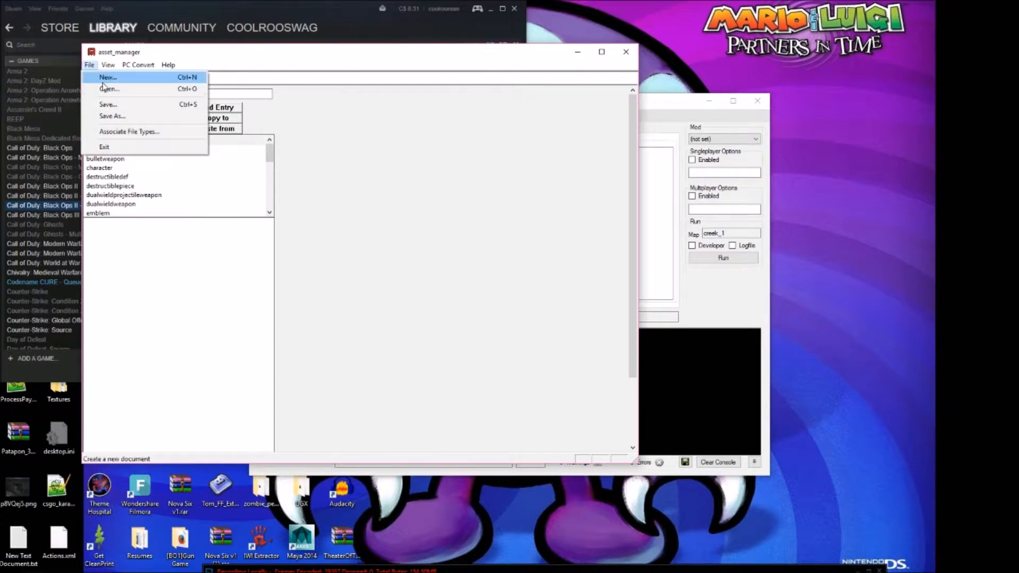
click(109, 79)
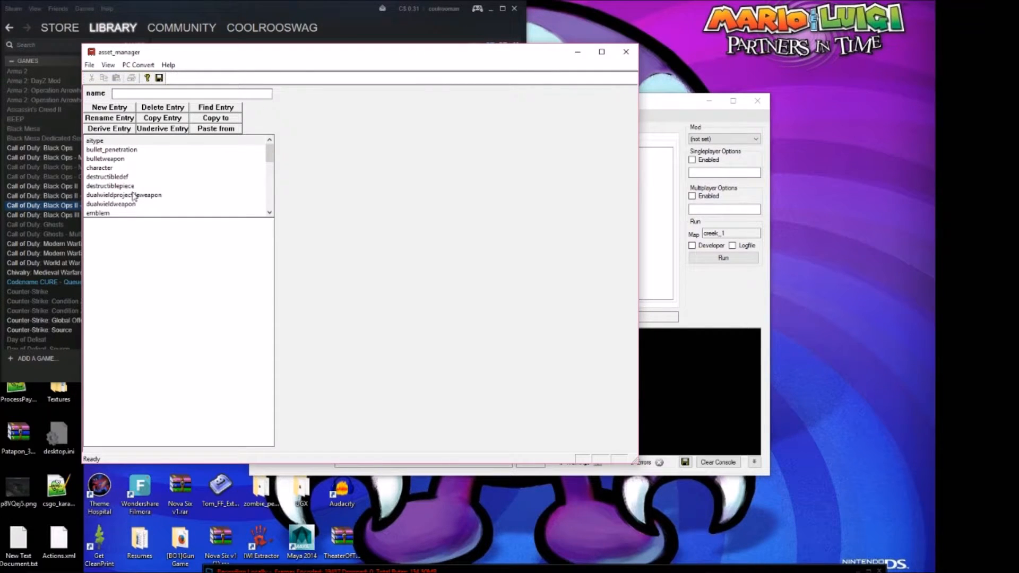
Step: Look through the asset type list in the Asset Manager for the material type
scroll(124, 177, down, 5)
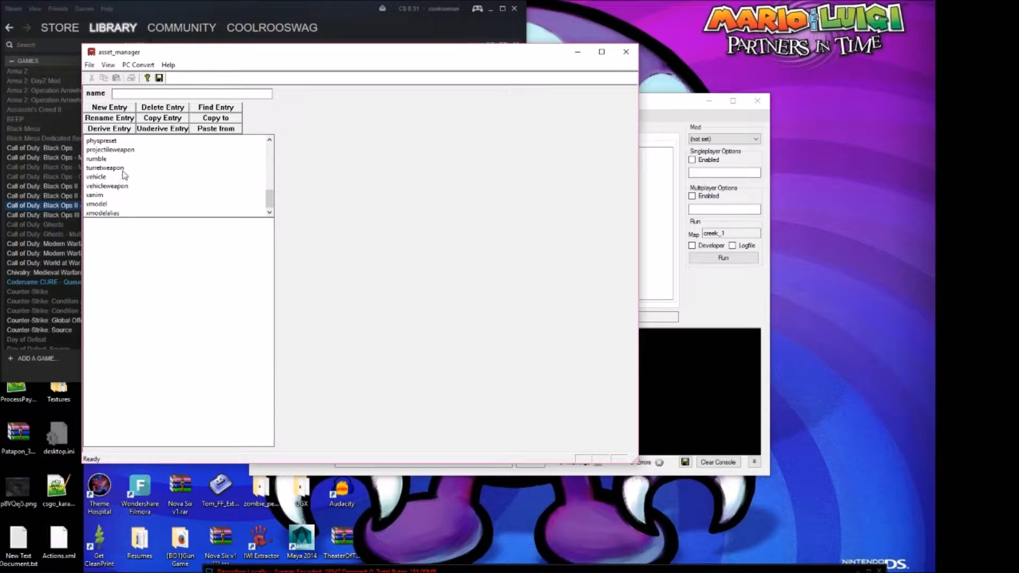
scroll(116, 155, up, 2)
scroll(110, 158, up, 2)
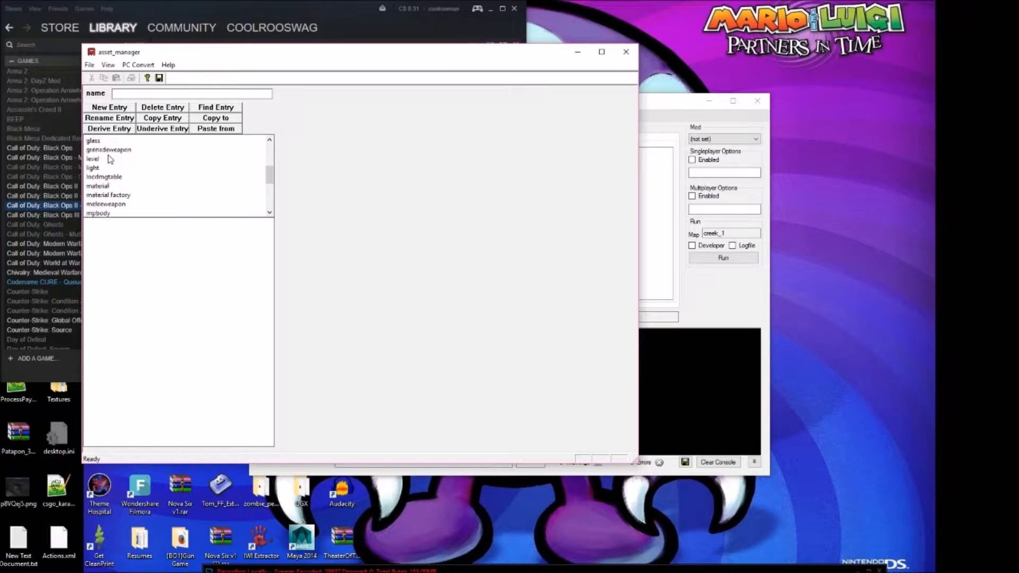
scroll(122, 182, down, 1)
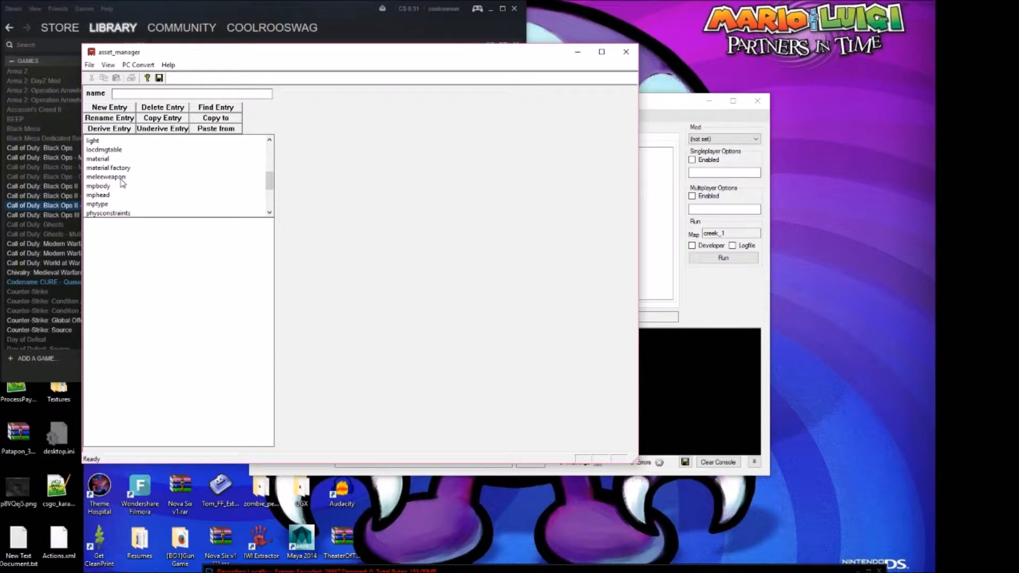
Step: Start a new entry of the material asset type
click(113, 160)
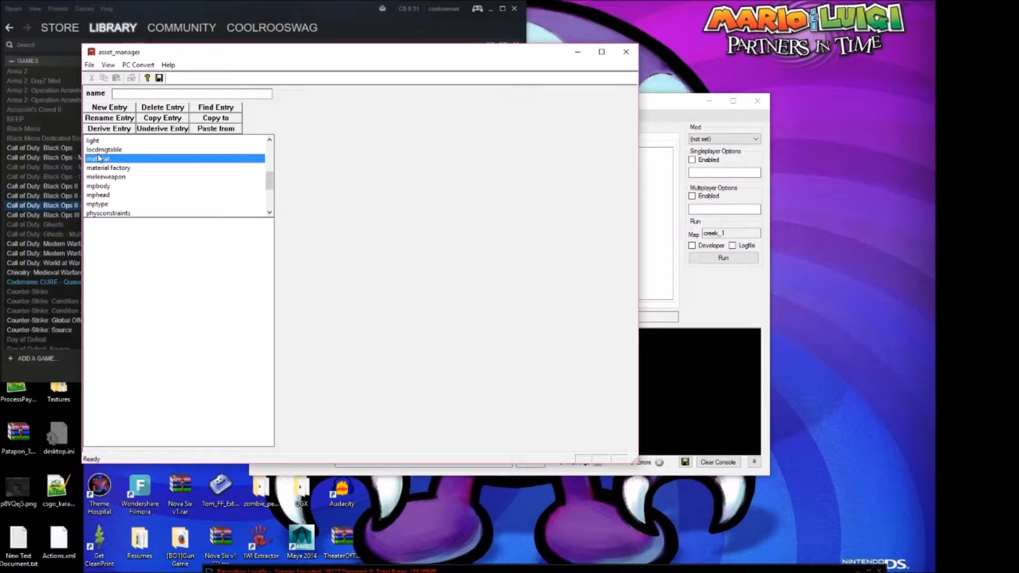
click(112, 108)
Step: Open viewmodel_jugg.xmodel_export from the model_export\mods\zm_perks\jugg folder in the text editor
click(246, 565)
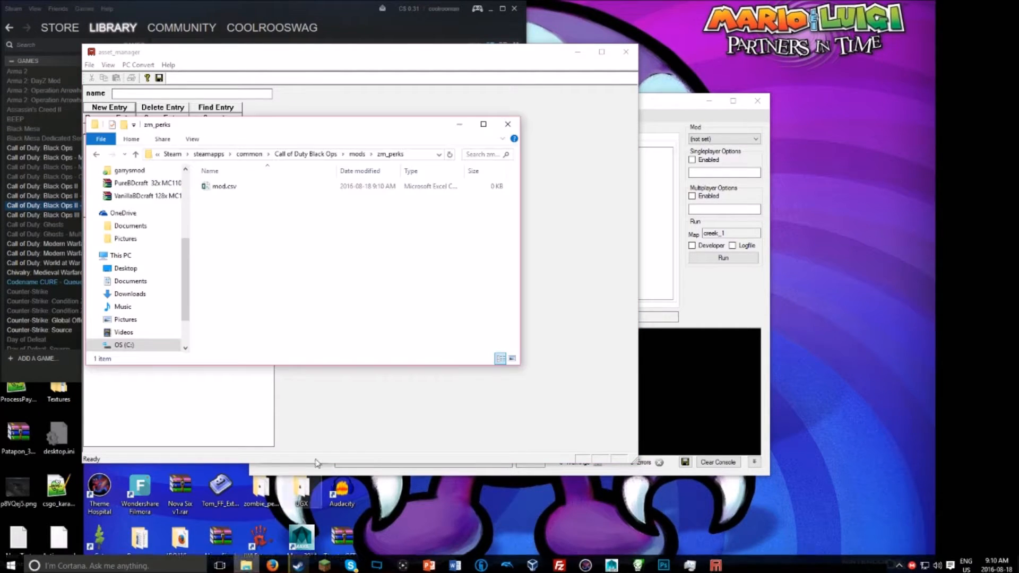
click(307, 153)
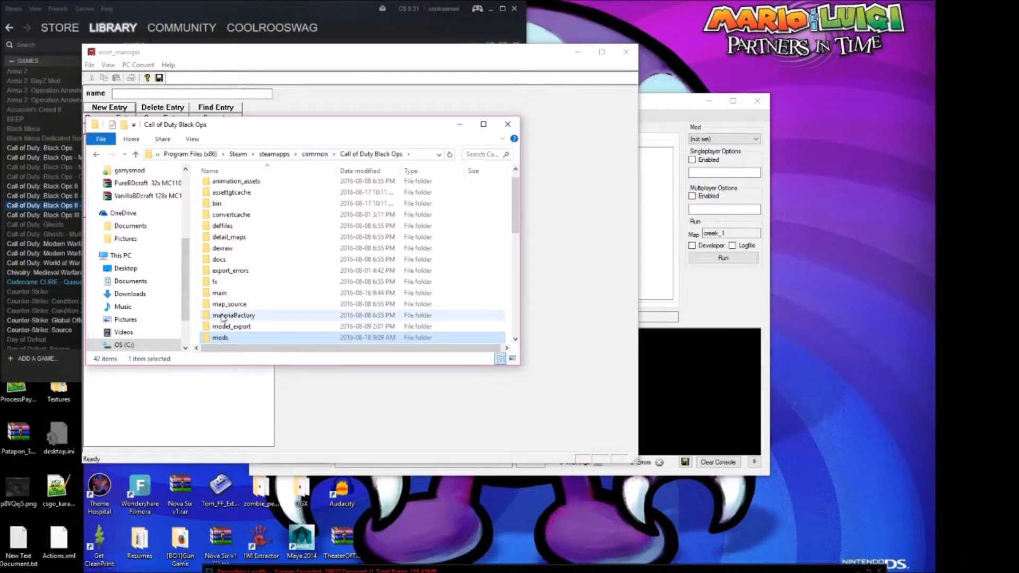
double_click(255, 326)
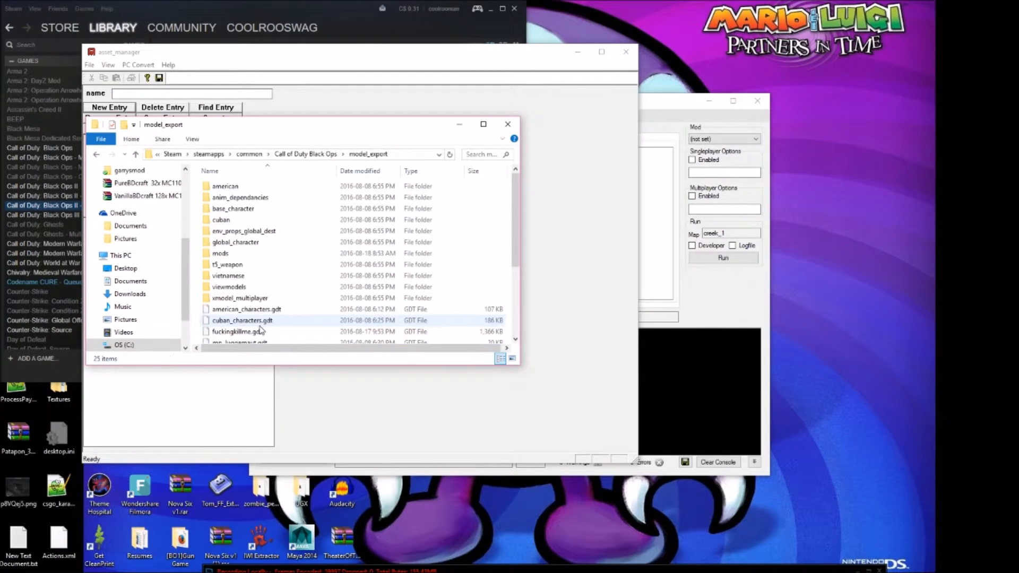
double_click(240, 253)
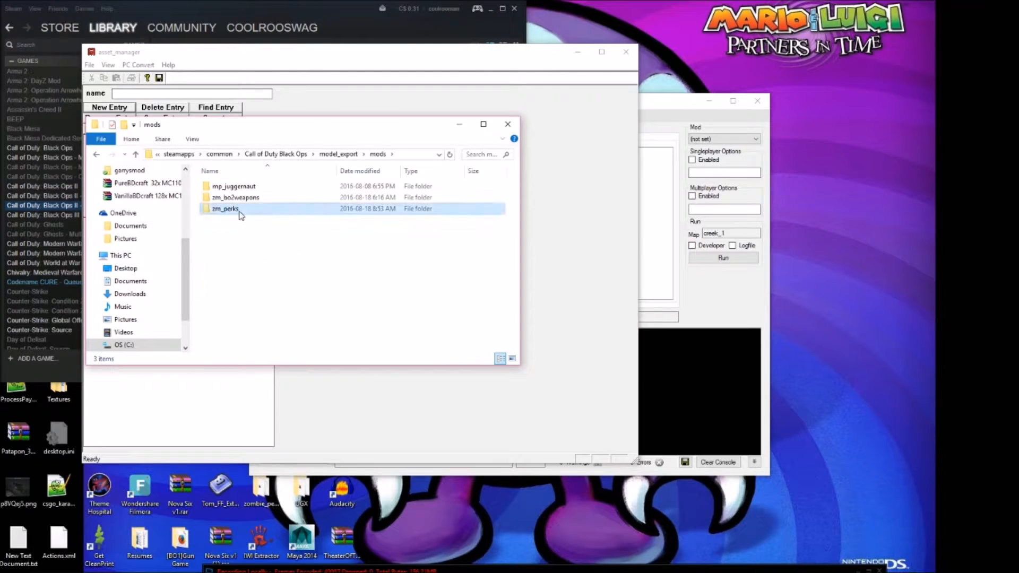
double_click(241, 208)
double_click(236, 186)
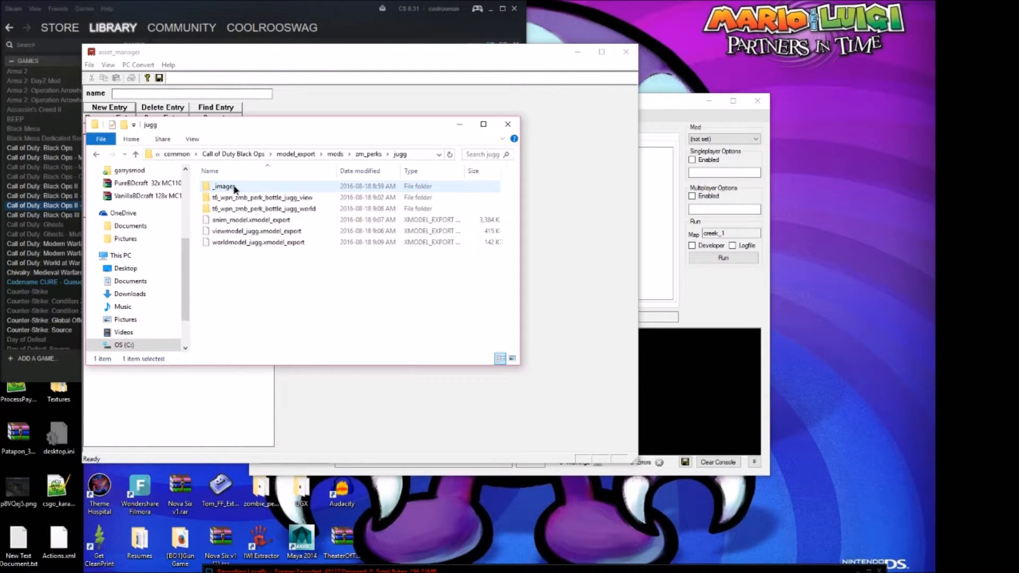
click(244, 231)
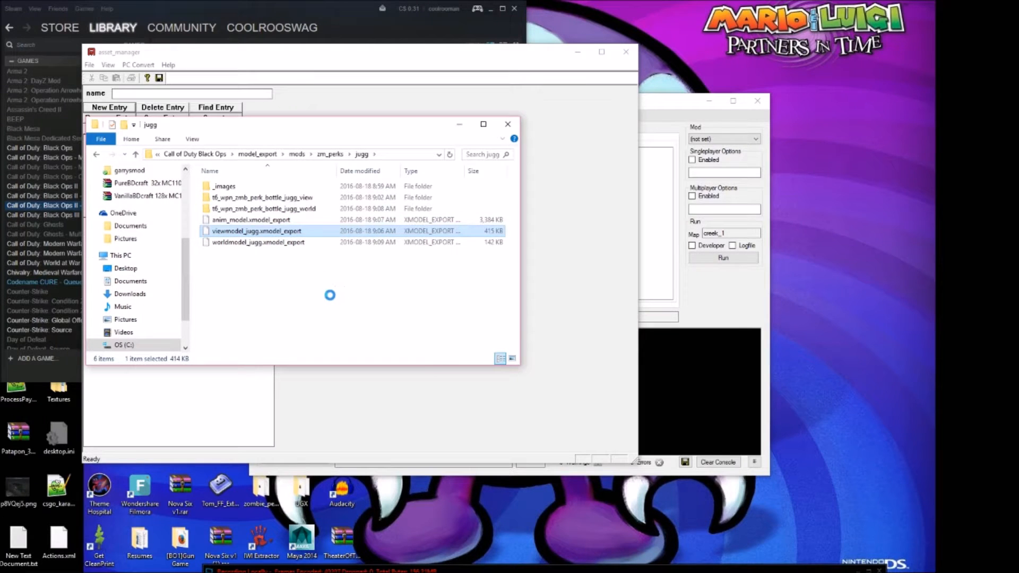
key(Menu)
click(318, 262)
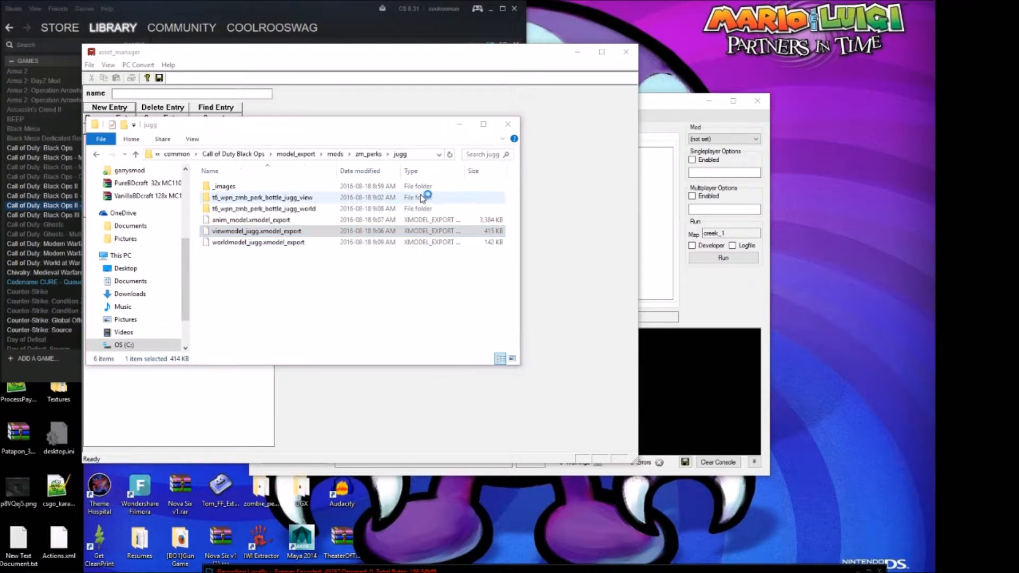
Step: Copy the MATERIAL 1 name, bo2_mtl_t6_wpn_zmb_perk_bottle_jugg_alpha, from the end of the exported model file
drag(413, 88, 400, 338)
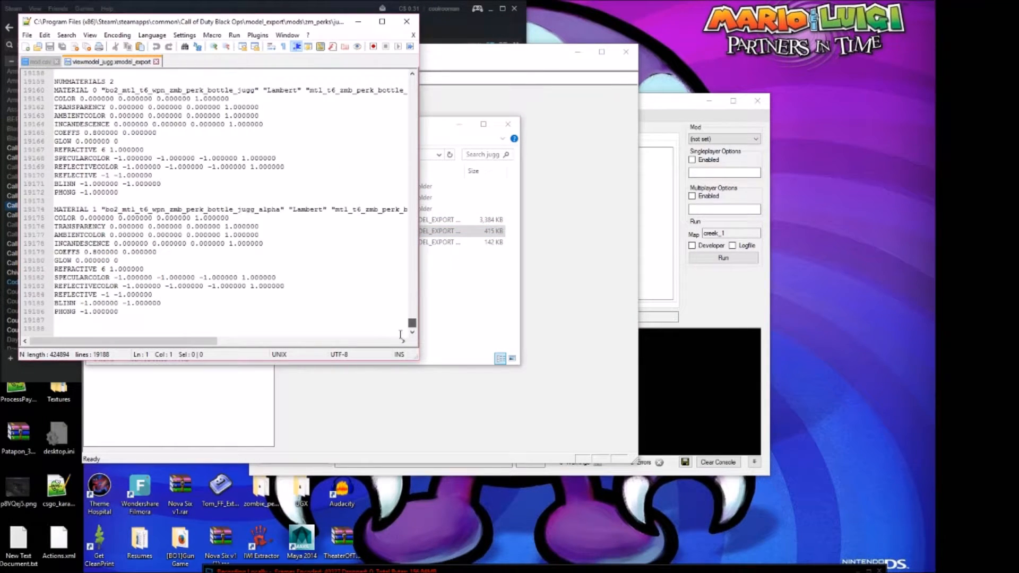
drag(279, 210, 55, 201)
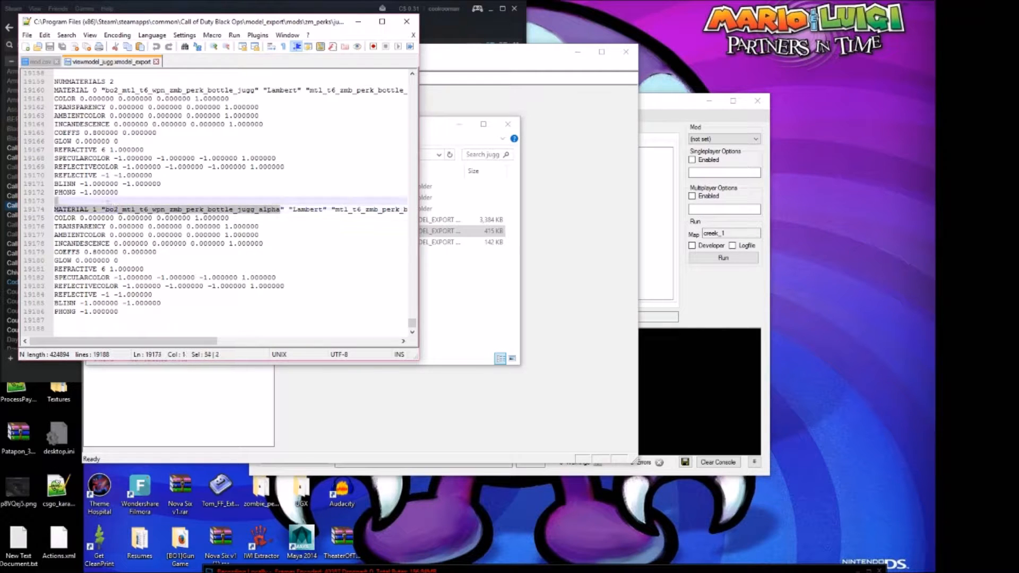
double_click(105, 209)
key(ctrl+c)
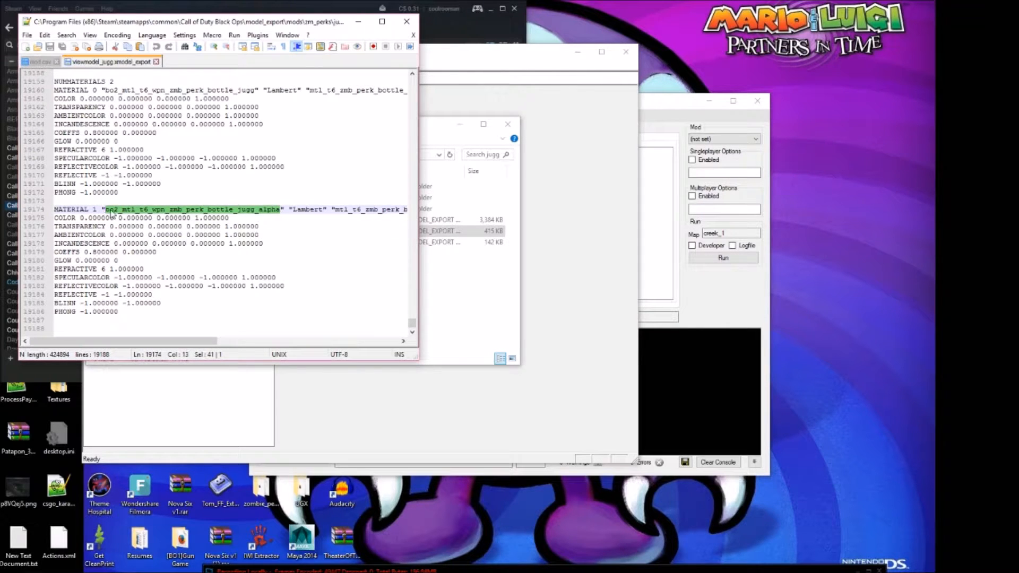
Step: Create the material entry in the asset manager with the copied name bo2_mtl_t6_wpn_zmb_perk_bottle_jugg_alpha
click(527, 244)
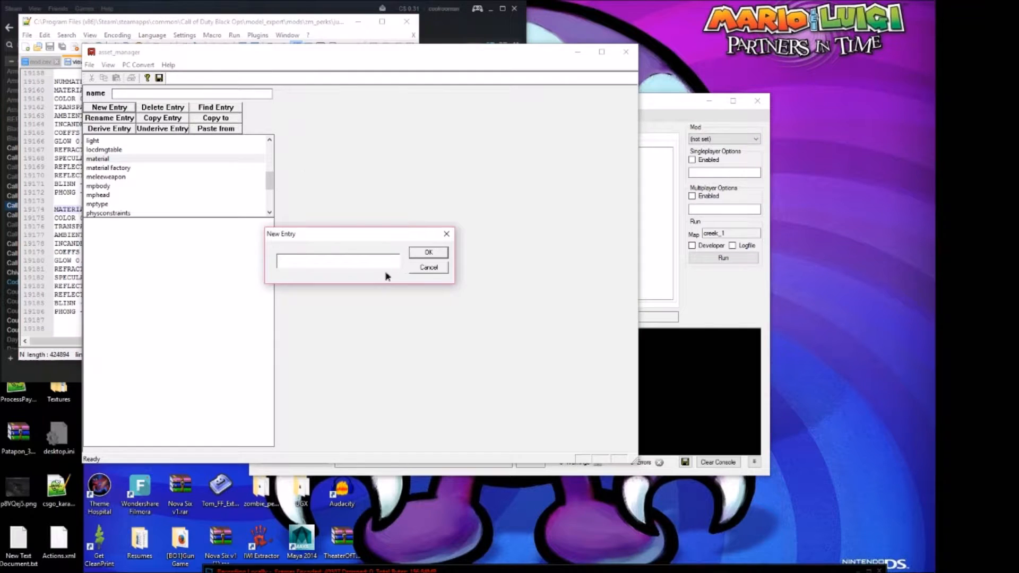
key(ctrl+v)
click(428, 253)
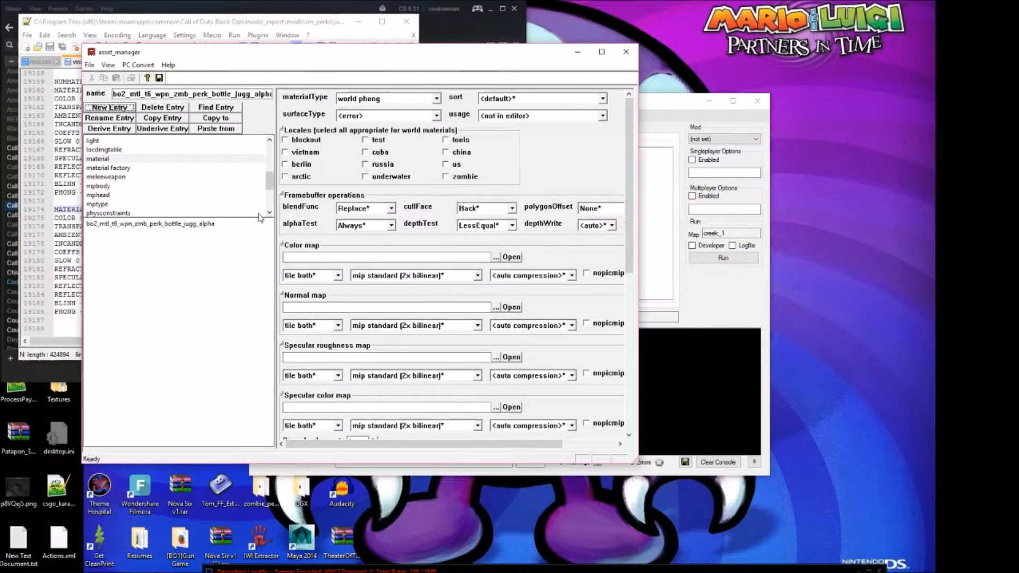
Step: Set the material's materialType to model phong and its surfaceType to <none>
click(407, 104)
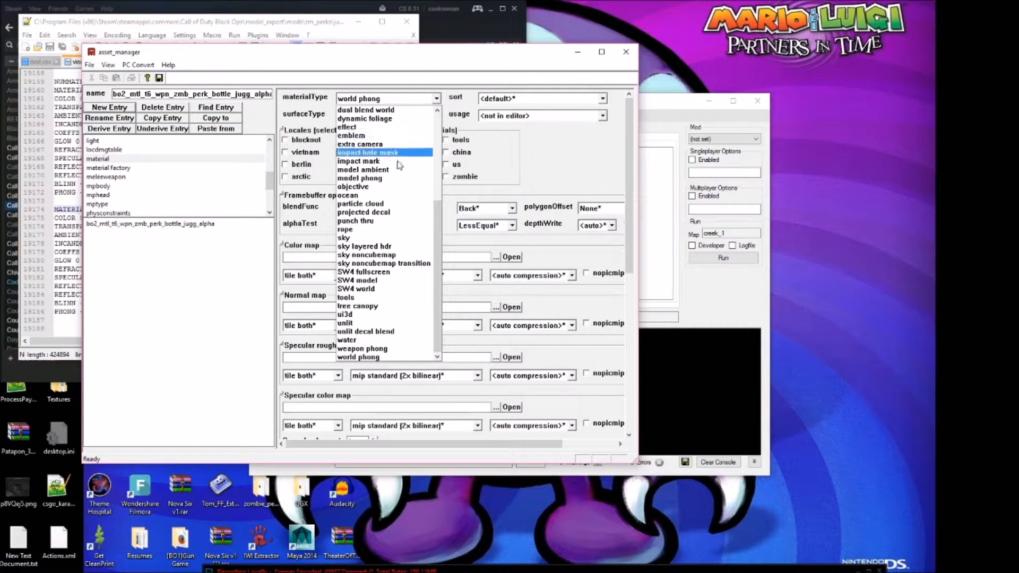
click(388, 181)
click(366, 116)
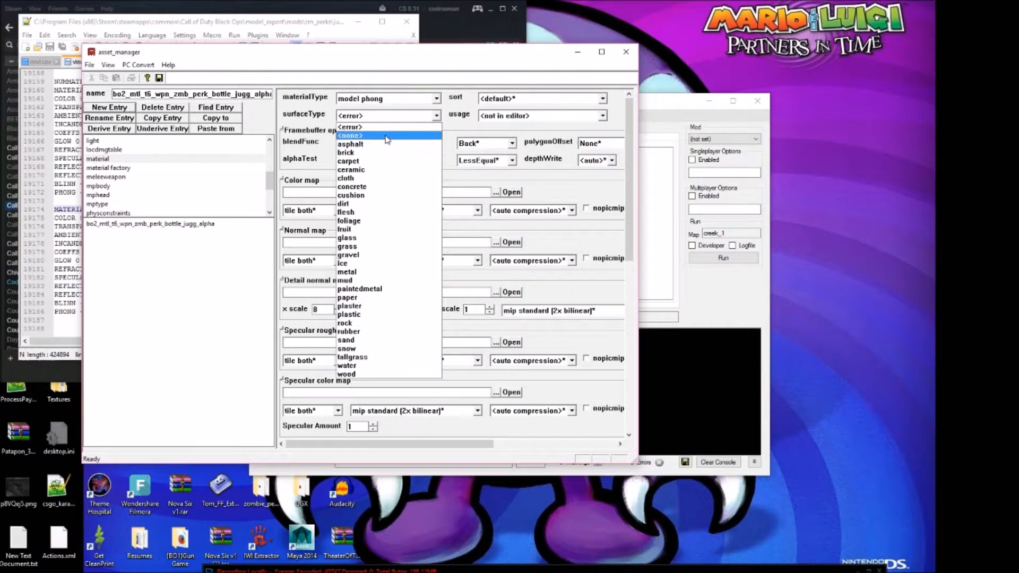
click(387, 135)
Step: Assign mtl_t6_zmb_perk_bottle_jugg_col.tga from the zm_perks\jugg\_images folder as the material's color map
click(495, 192)
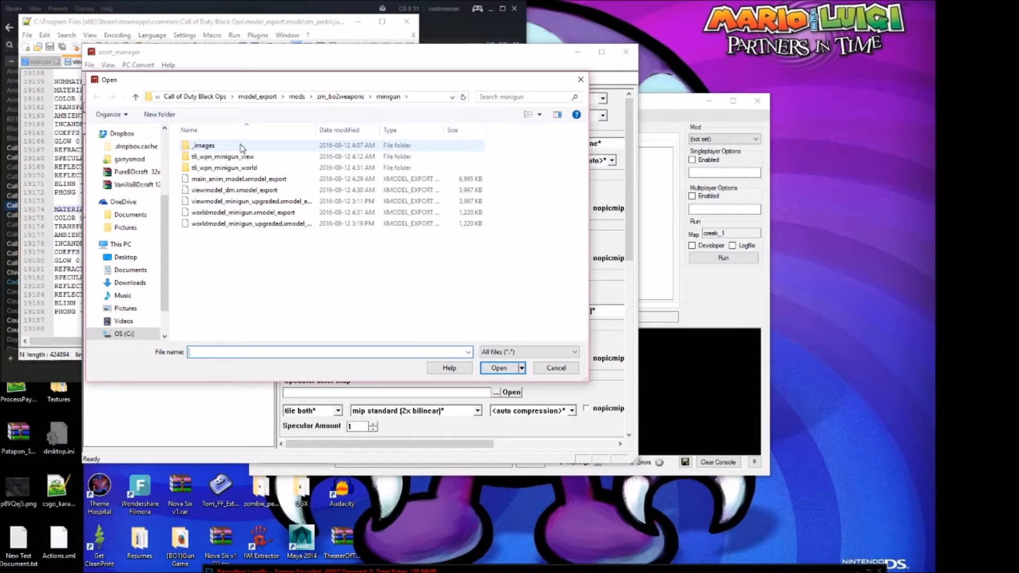
double_click(249, 145)
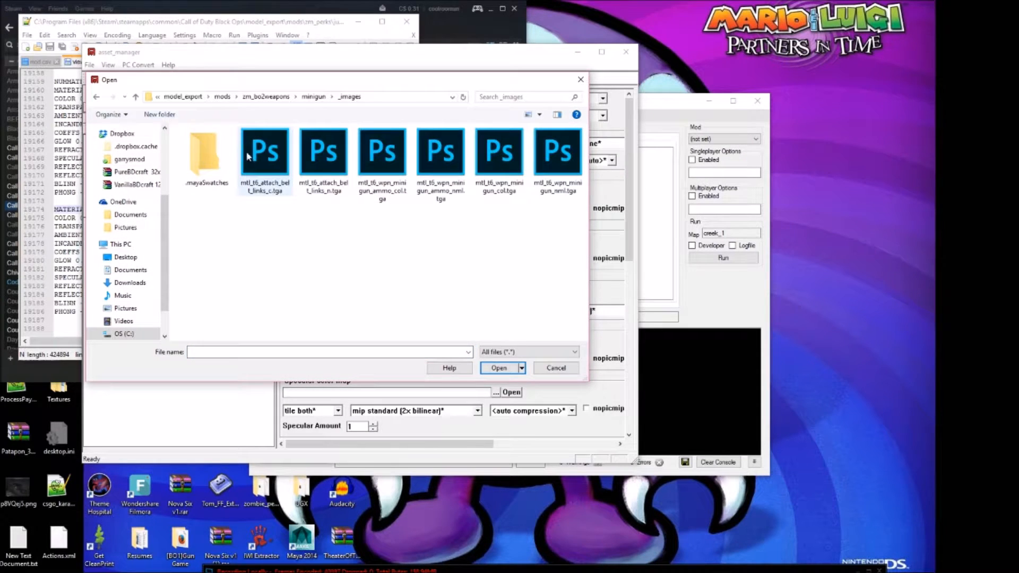
click(266, 97)
click(334, 97)
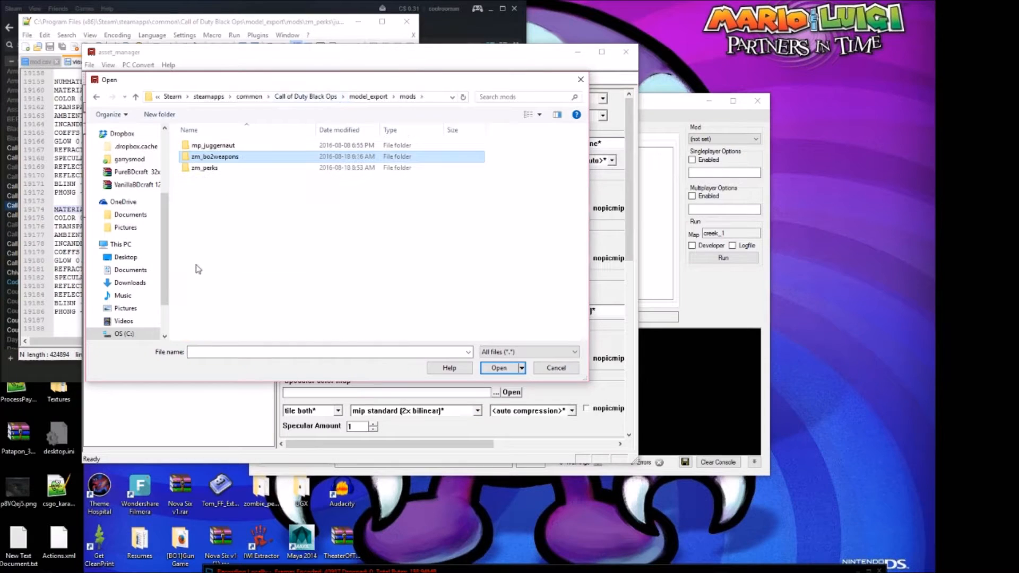
double_click(204, 168)
double_click(221, 151)
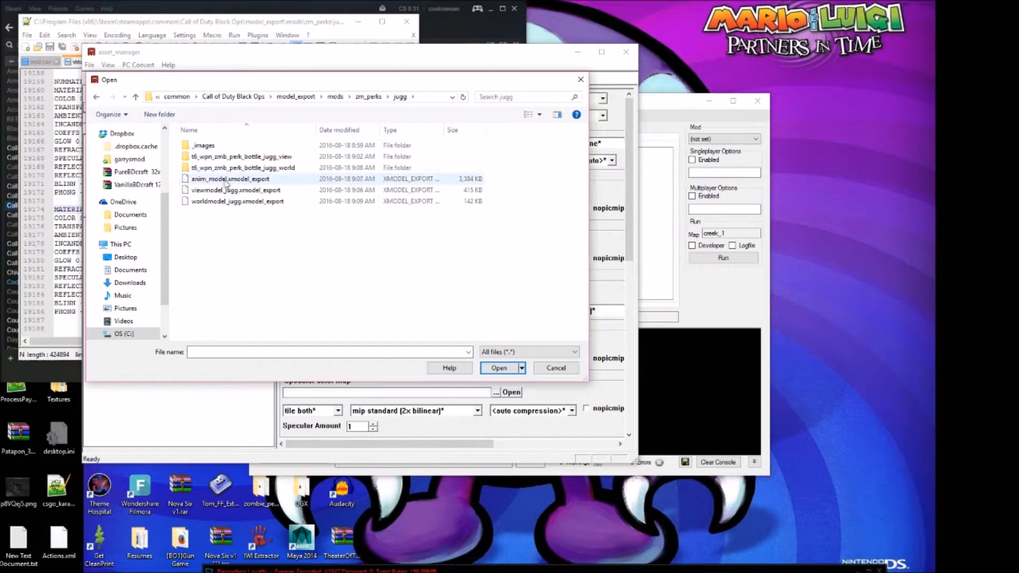
double_click(215, 147)
click(267, 163)
double_click(267, 162)
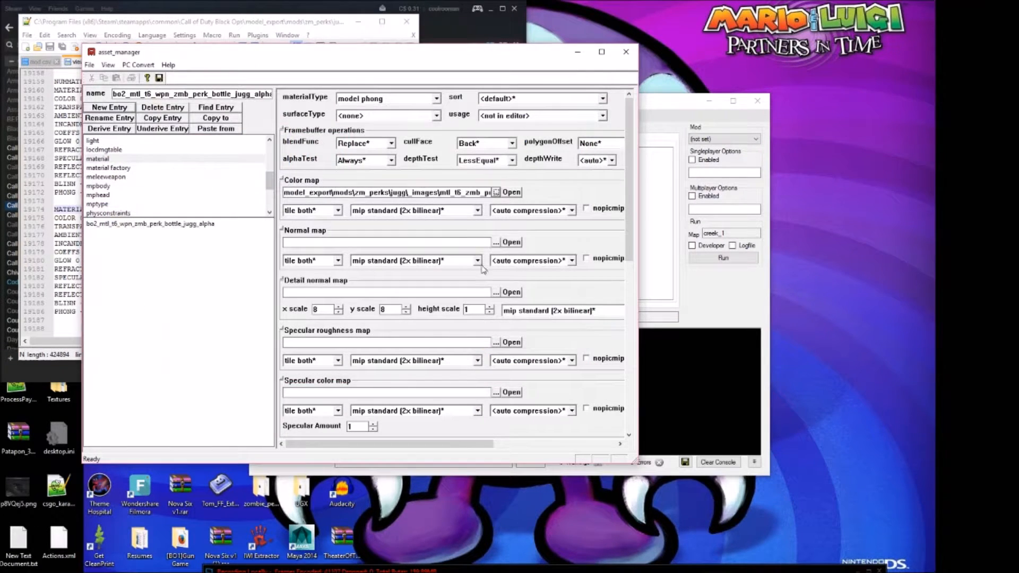
Step: Check the end of the color map path and assign the normal map texture from the same jugg\_images folder
drag(477, 193, 528, 186)
click(467, 193)
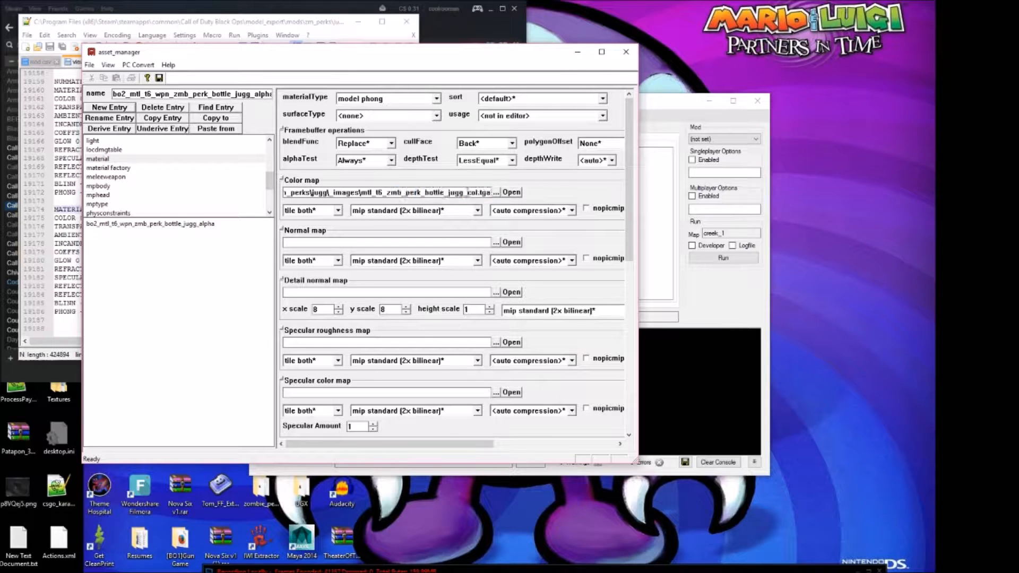
click(497, 243)
double_click(309, 204)
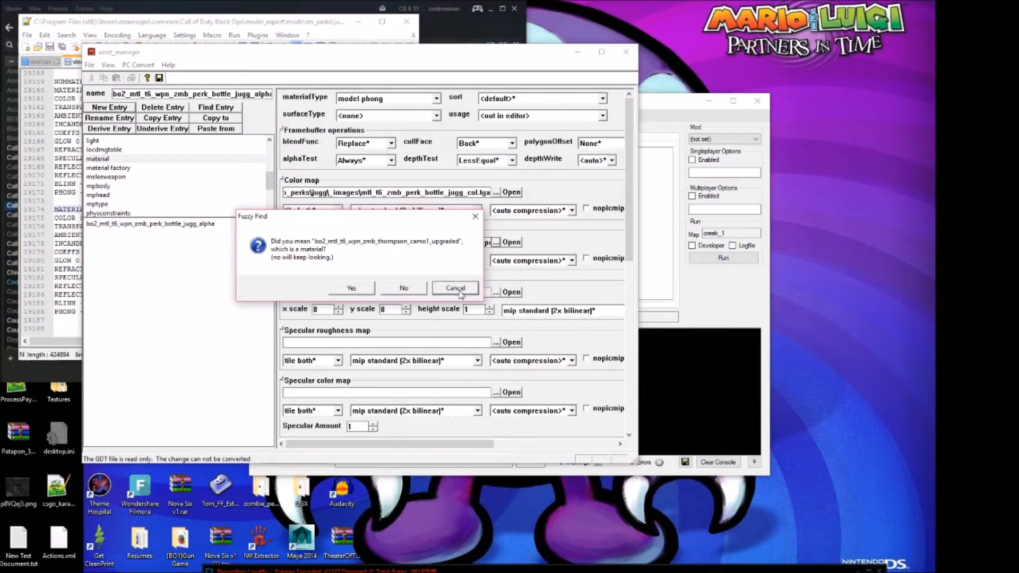
Step: Try to convert the material, cancelling the Fuzzy Find suggestion, ignoring the assertion and closing the converter console
click(460, 293)
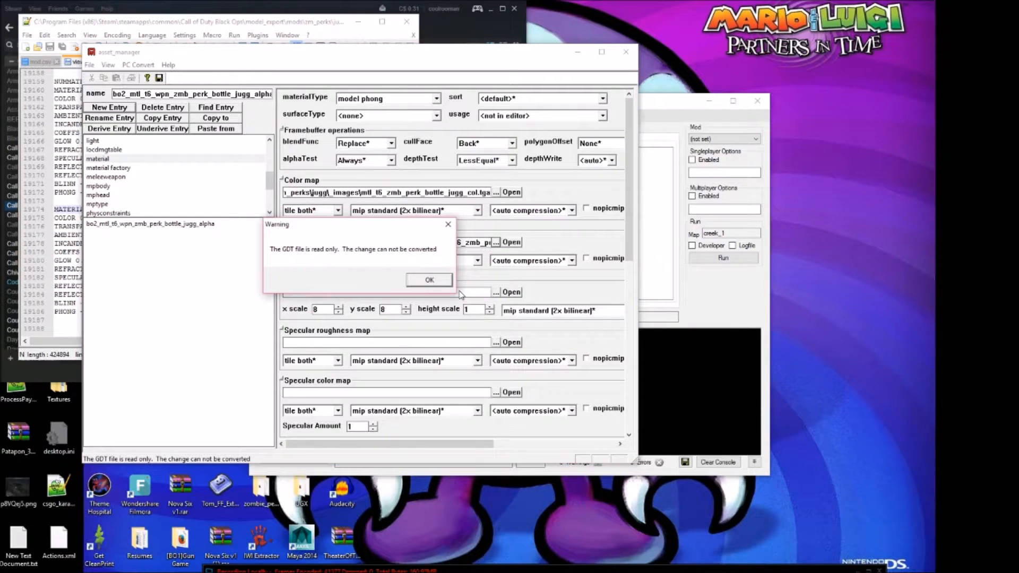
click(429, 280)
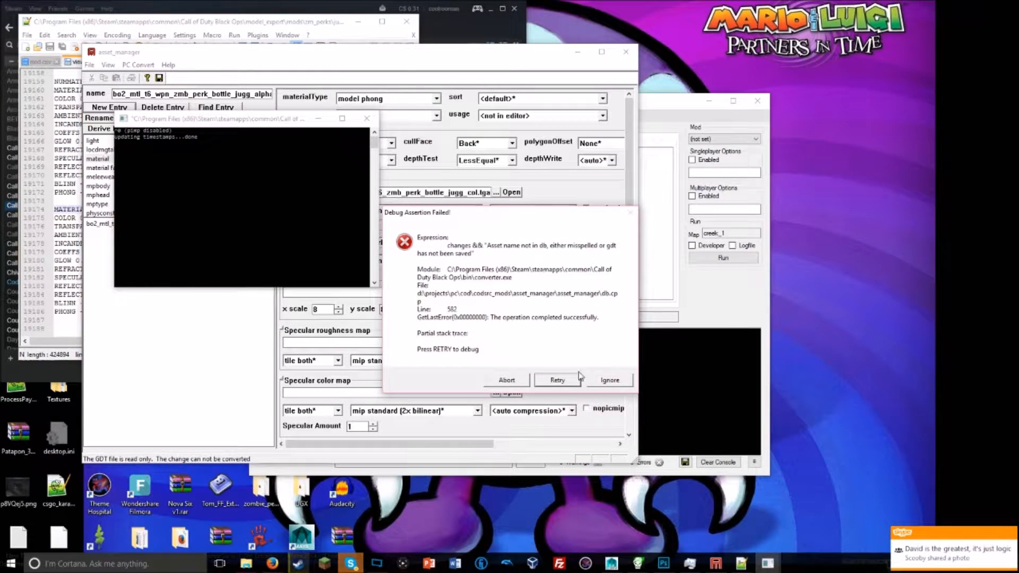
click(610, 380)
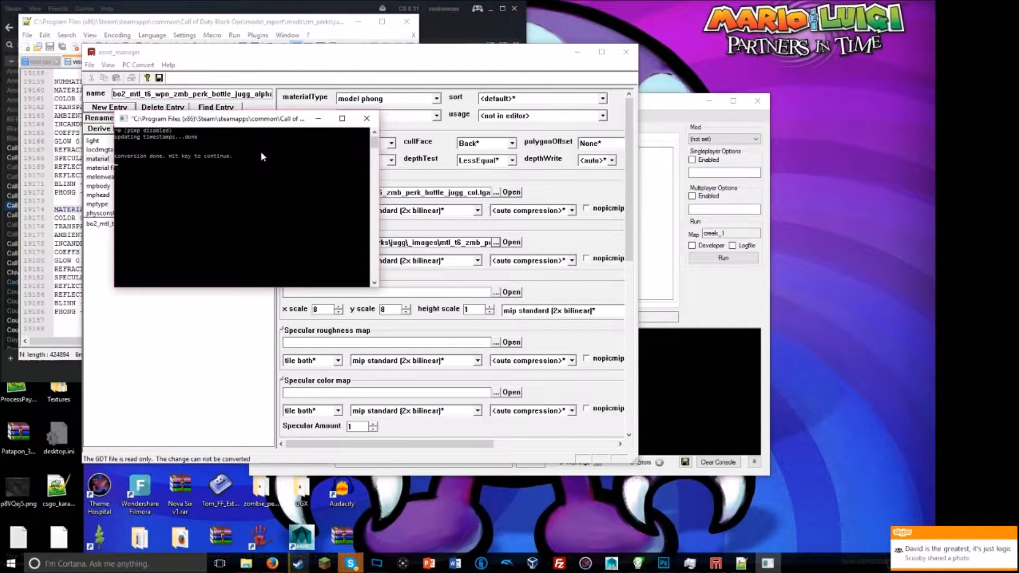
key(Return)
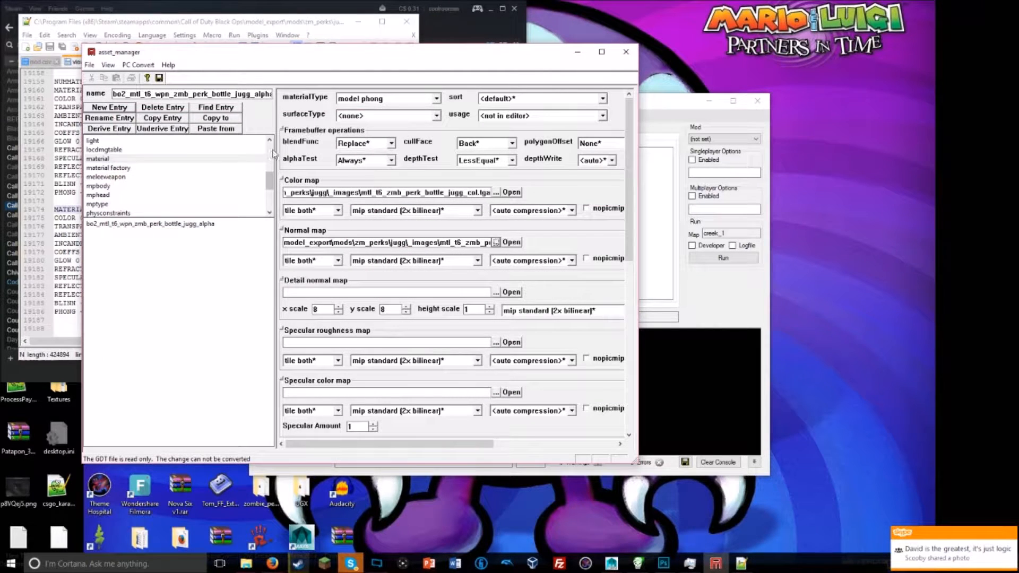
Step: Create a new text document in the model_export folder and name it fuckoff.gdt
click(246, 563)
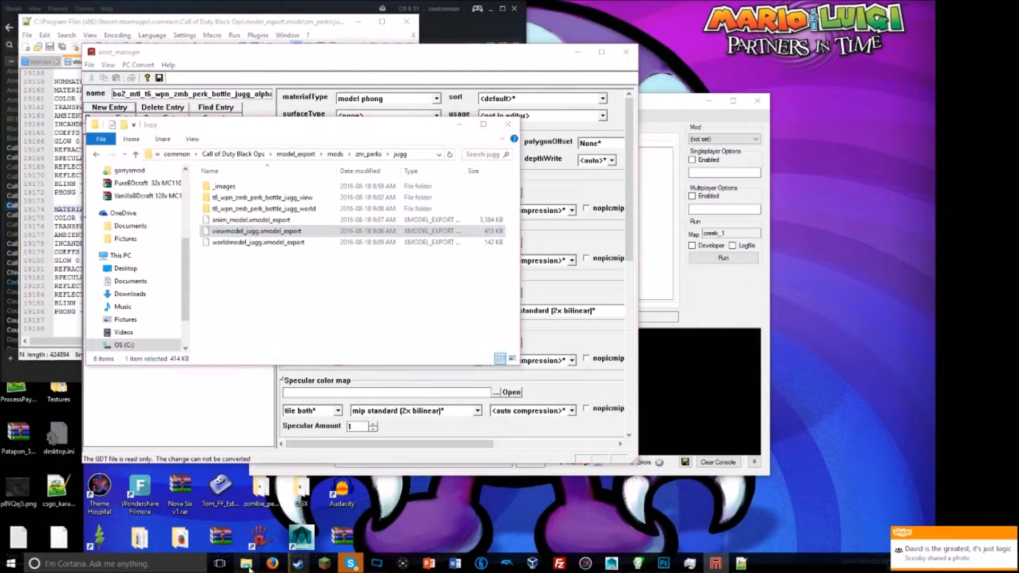
click(295, 154)
scroll(271, 313, down, 5)
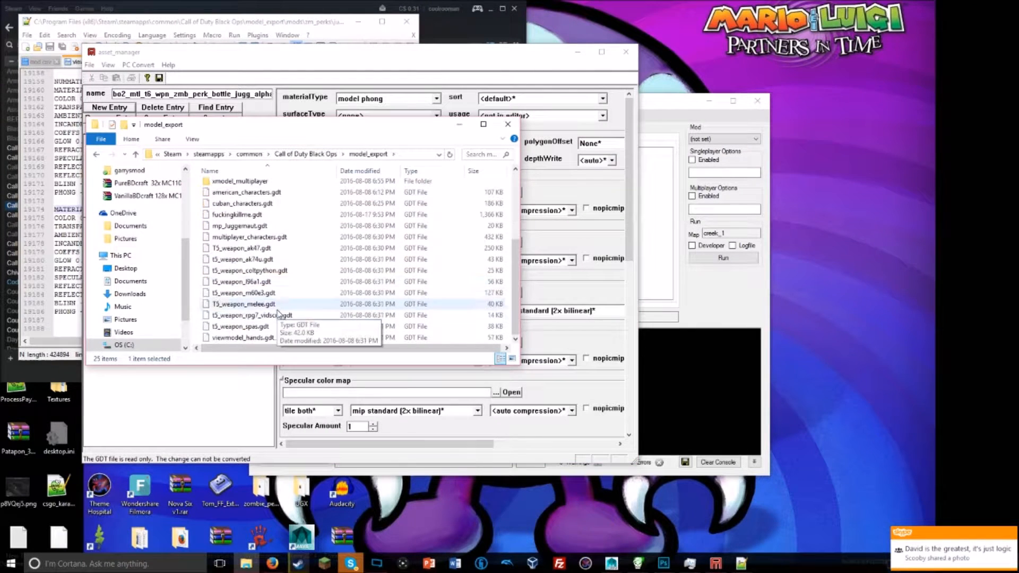
right_click(201, 251)
mouse_move(293, 381)
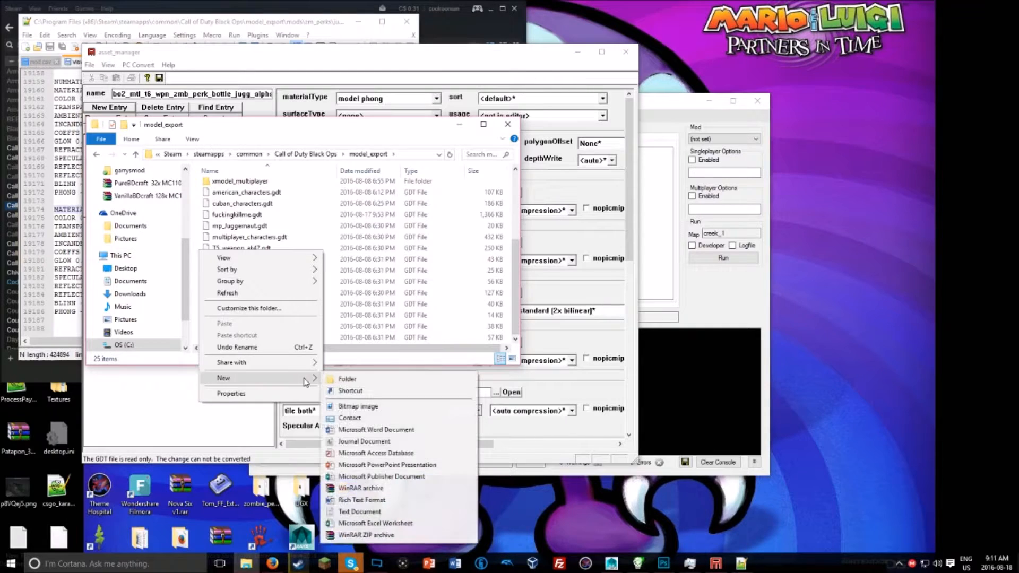
click(359, 512)
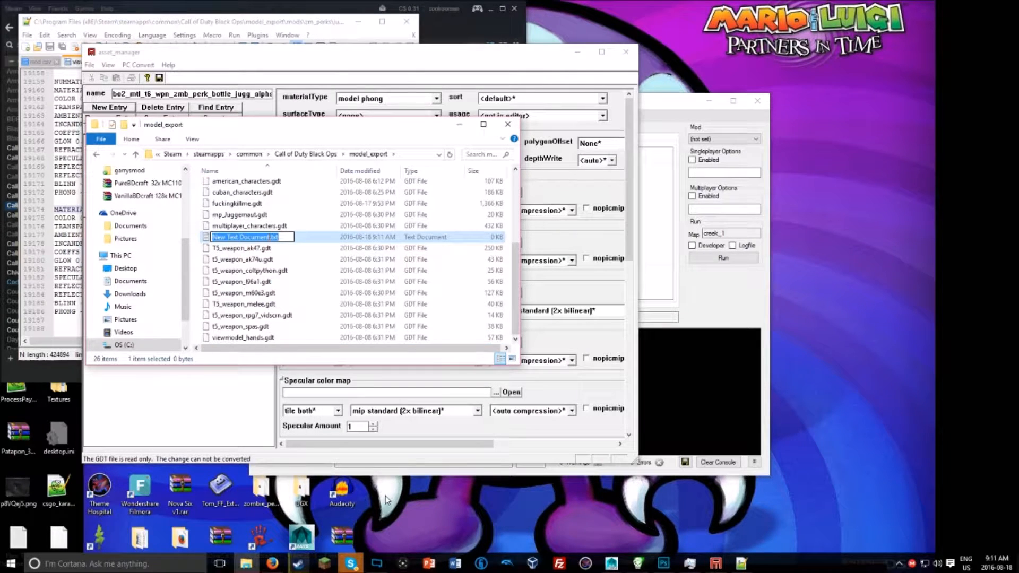
text(ui)
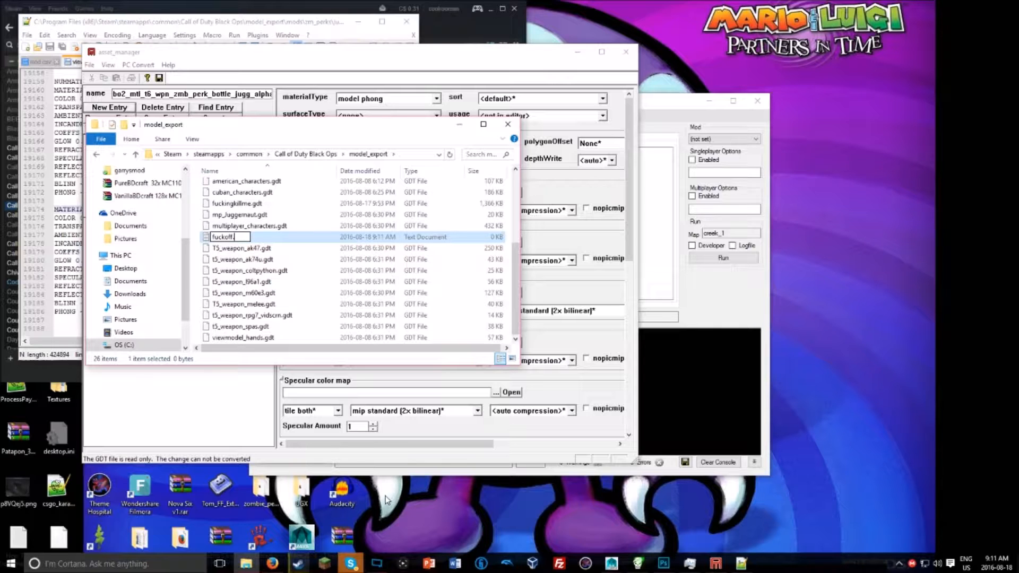
text(ckoff.gdt)
key(Return)
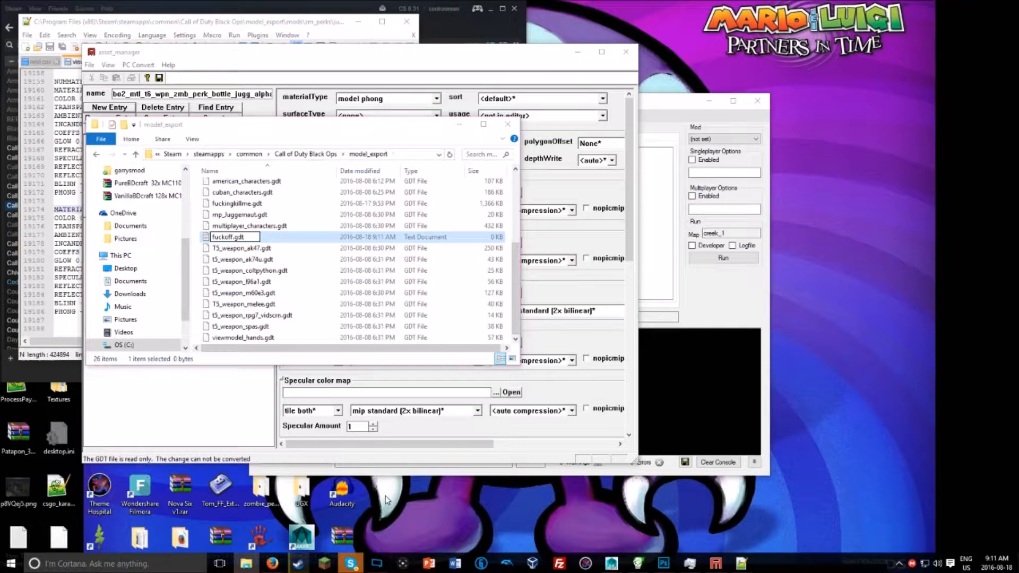
click(564, 295)
Step: Try to open fuckoff.gdt from the model_export folder in the asset manager, discarding the unsaved changes
click(542, 297)
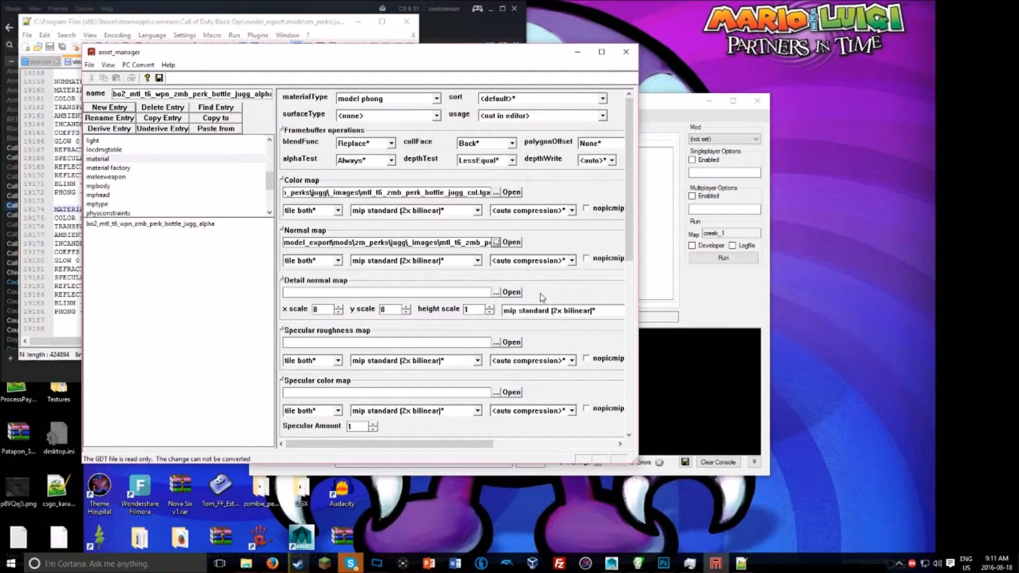
click(90, 65)
click(121, 92)
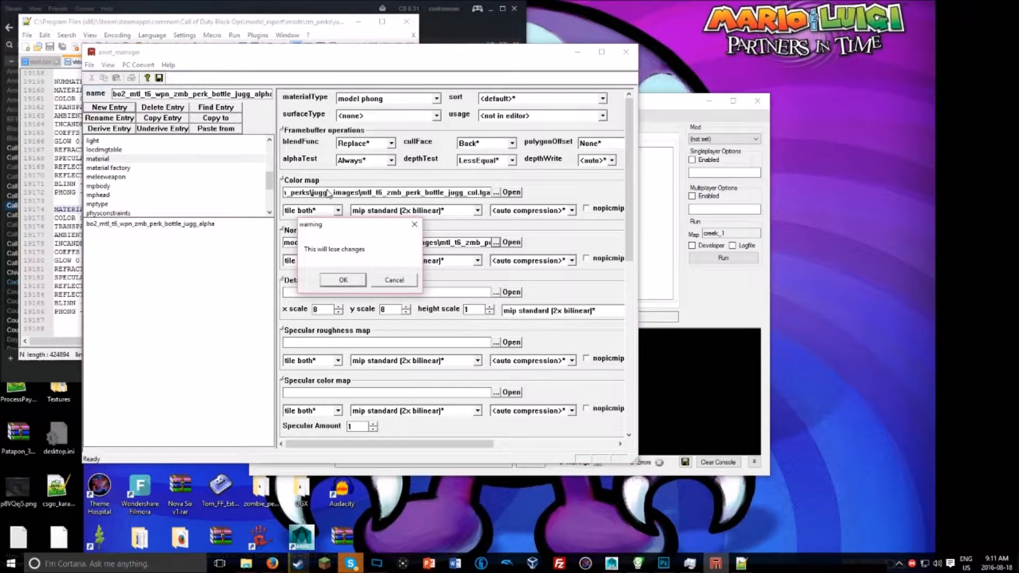
click(341, 282)
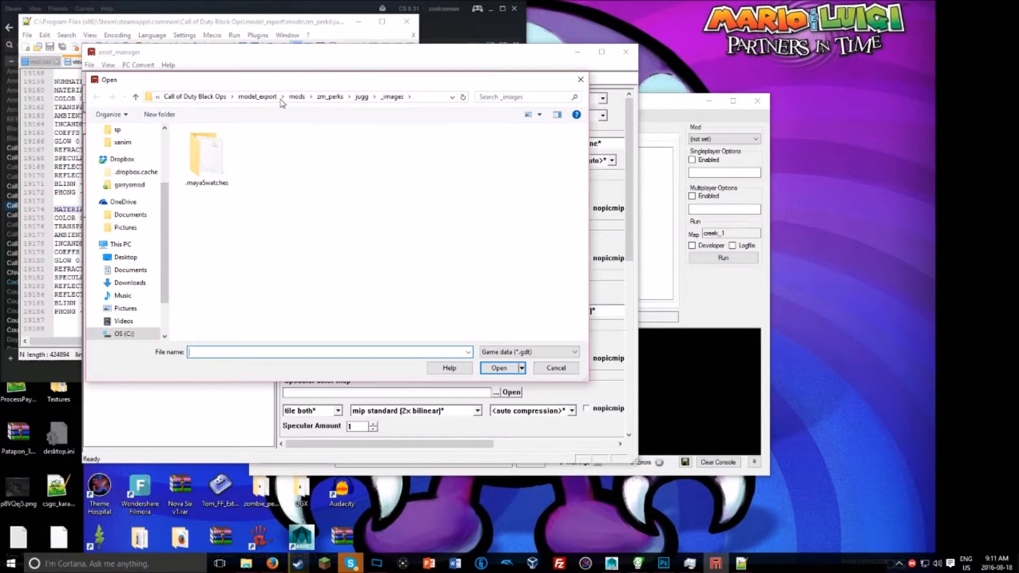
click(257, 96)
click(216, 303)
double_click(216, 303)
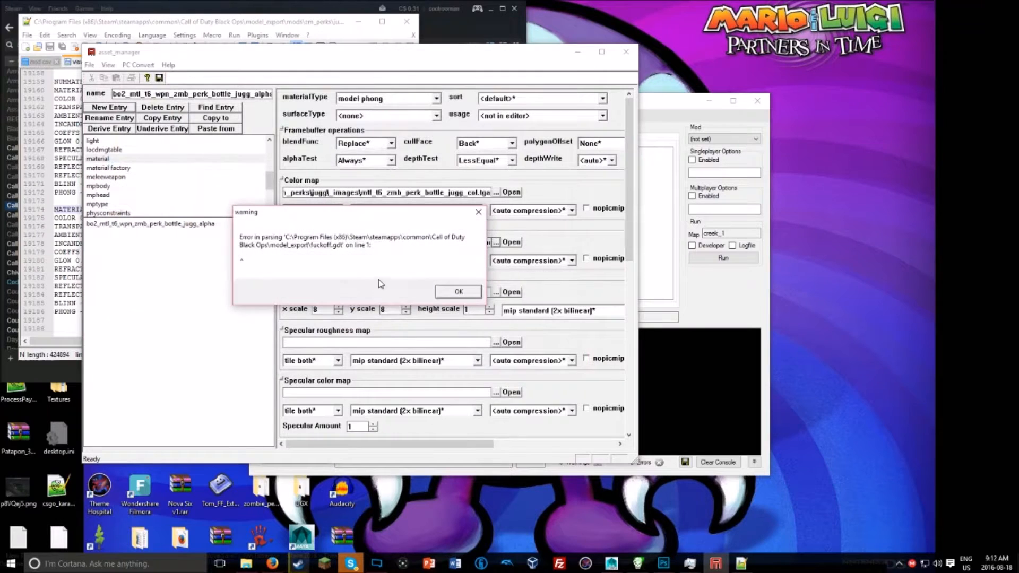
click(458, 293)
Step: Open fuckingkillme.gdt from the model_export folder, discarding the unsaved changes, and look through its entry list
click(90, 65)
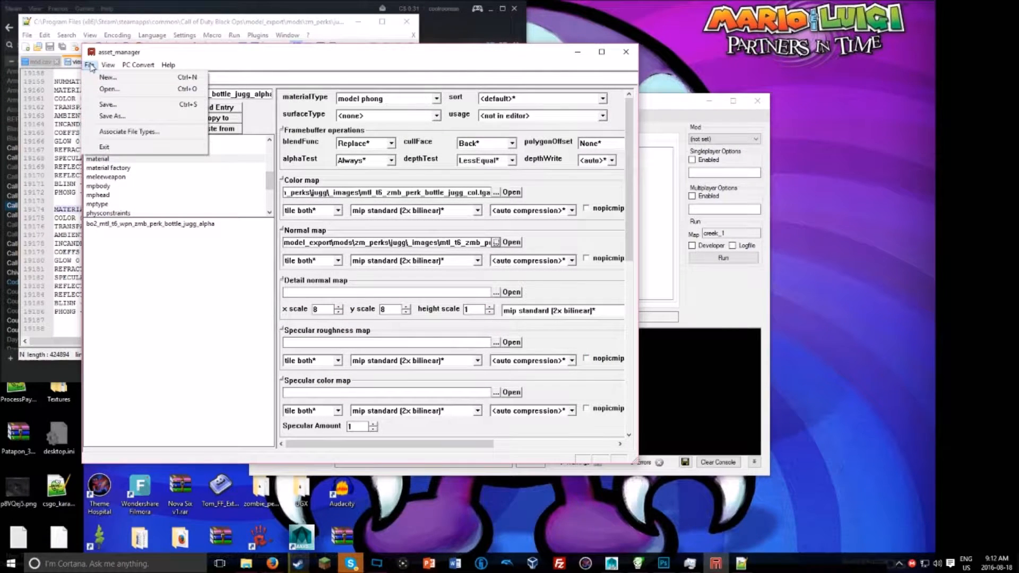
click(98, 88)
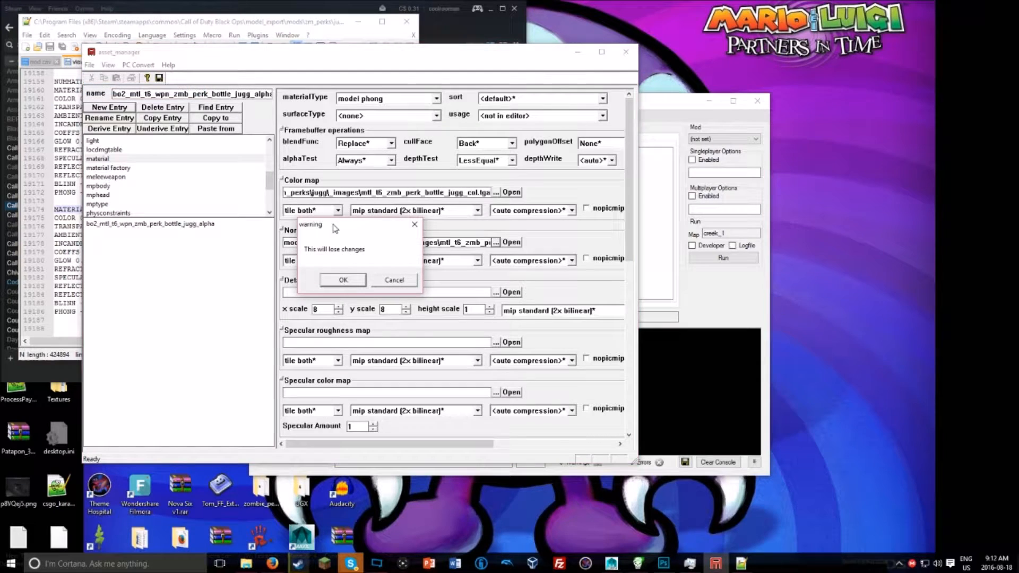
click(334, 278)
double_click(222, 290)
scroll(196, 318, down, 10)
scroll(201, 341, down, 15)
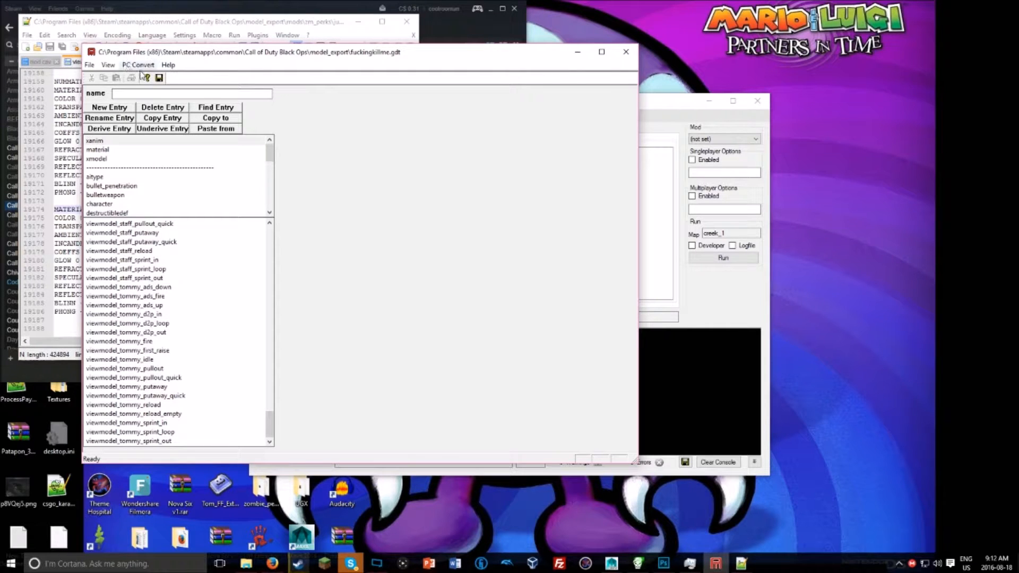
Step: Create a new material entry named bo2_mtl_t6_wpn_zmb_perk_bottle_jugg_alpha
click(119, 114)
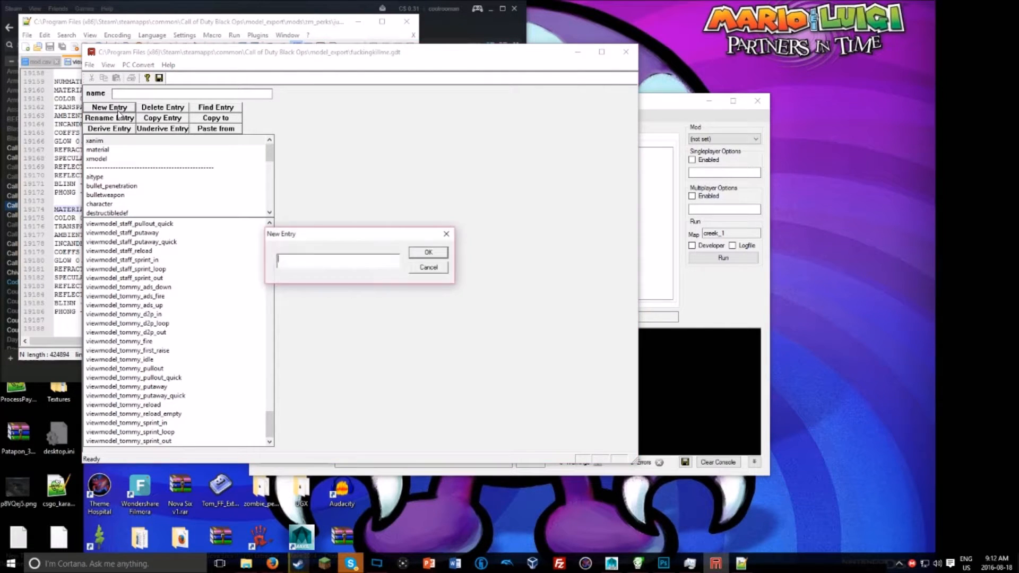
click(425, 269)
click(97, 150)
click(106, 107)
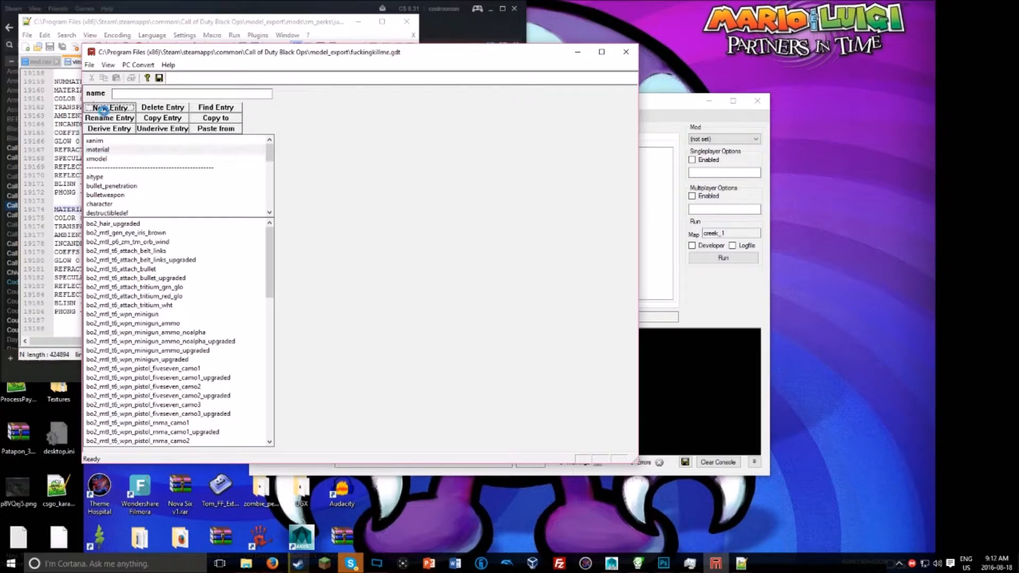
text(bo2_mtl_t6_wpn_zmb_perk_bottle_jugg_alpha)
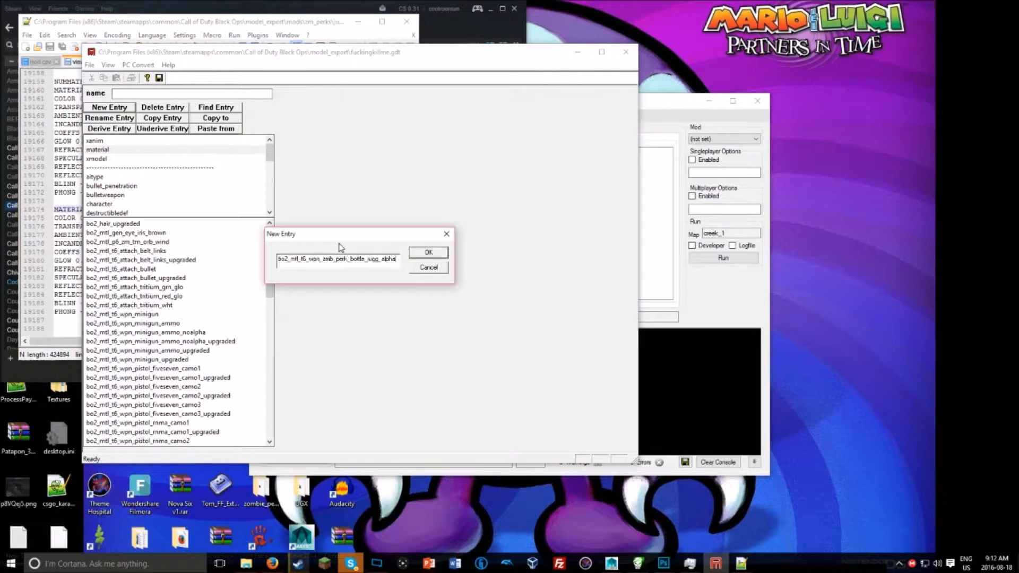
click(428, 252)
Step: Set the new material's type to model phong with surface type <none>
click(399, 98)
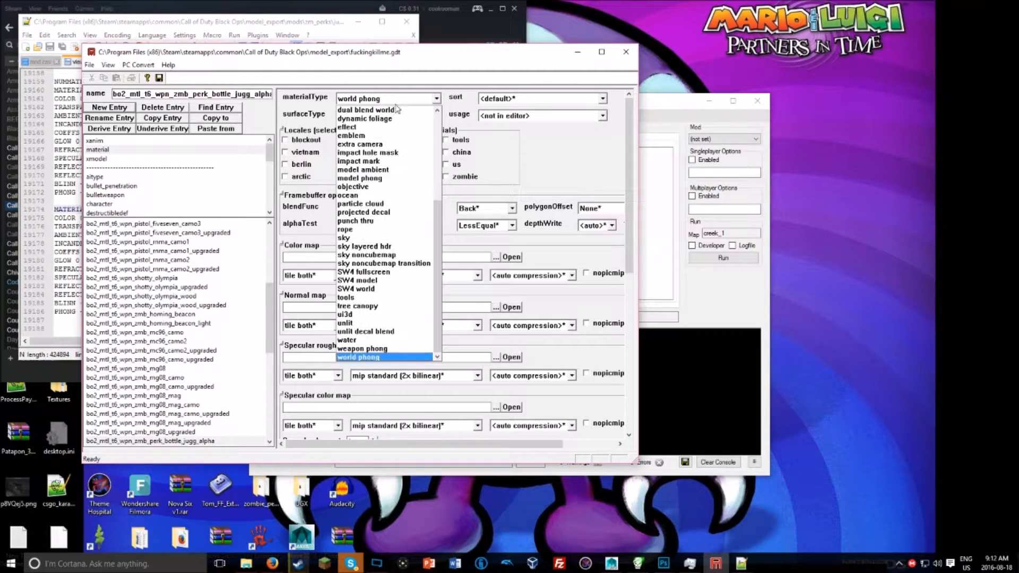
click(370, 176)
click(403, 116)
click(391, 141)
Step: Assign mtl_t6_zmb_perk_bottle_jugg_col.tga from the mods\zm_perks\jugg\_images folder as the material's color map
click(495, 192)
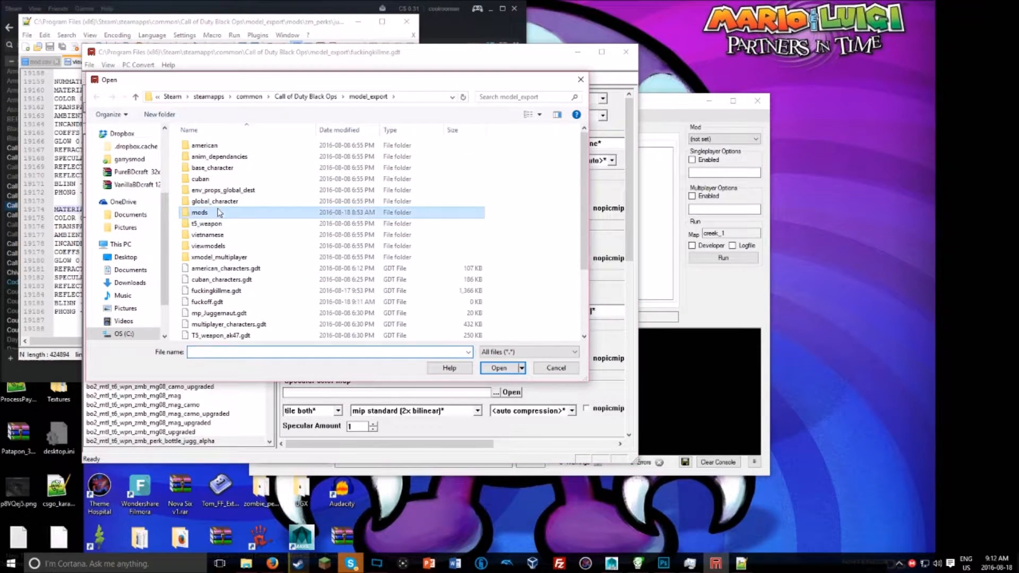
double_click(201, 212)
double_click(204, 168)
double_click(202, 146)
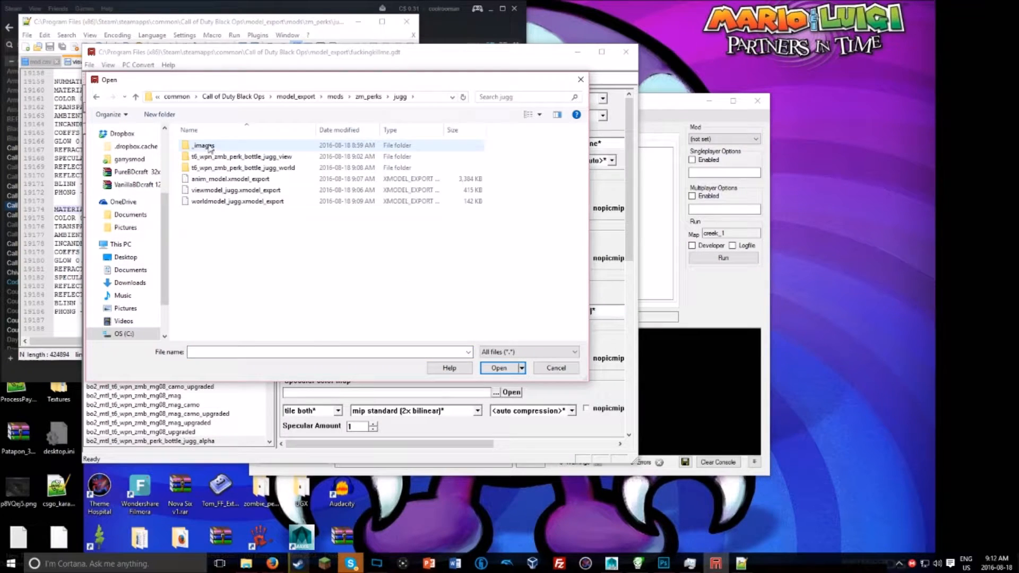
double_click(201, 145)
double_click(279, 157)
Step: Assign mtl_t6_zmb_perk_bottle_jugg_nml.tga as the normal map and convert the material, cancelling the Fuzzy Find suggestion and closing the console
click(495, 242)
double_click(324, 154)
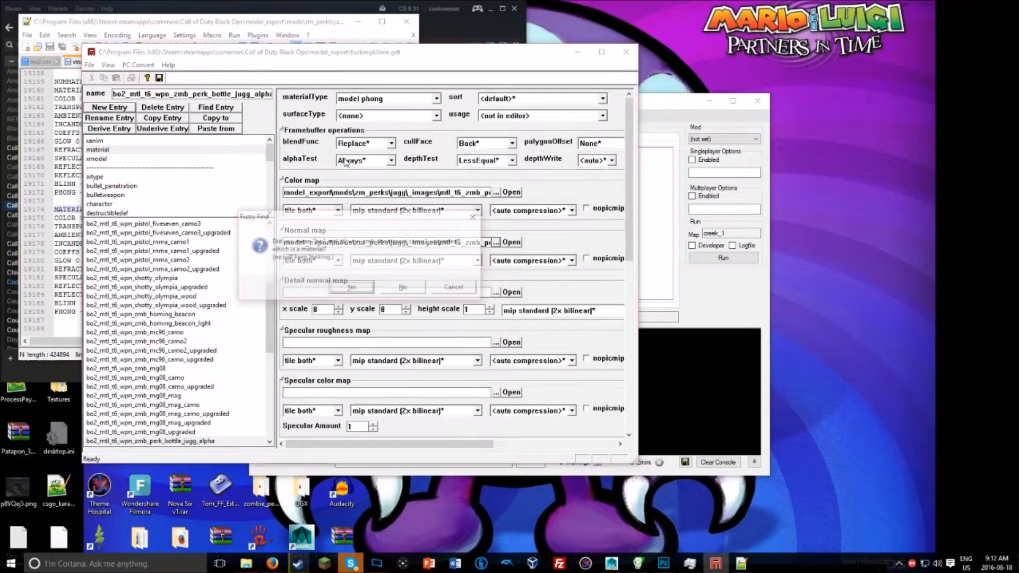
click(464, 286)
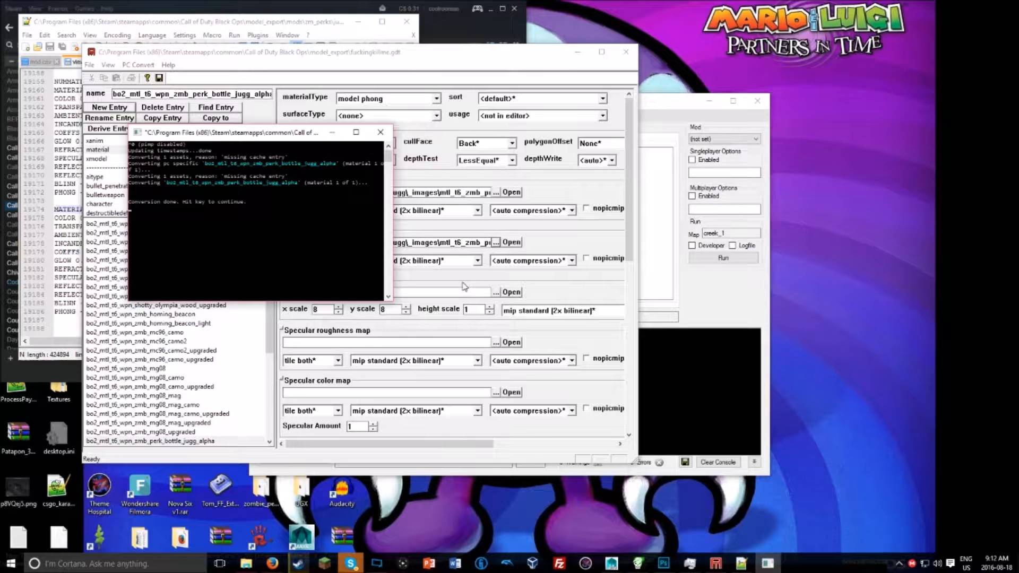
key(Return)
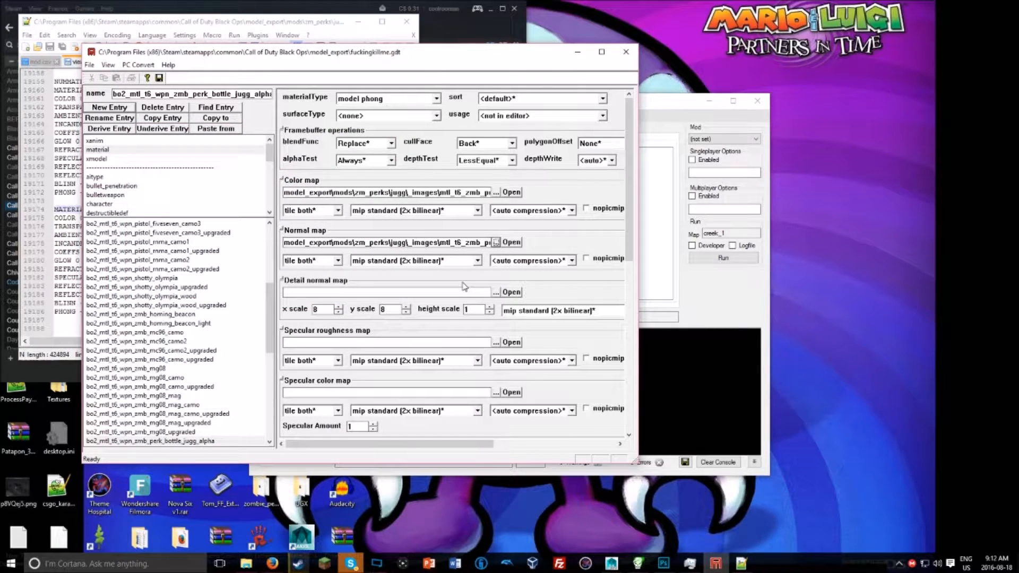
Step: Switch to Notepad++ and copy the name of material 0 from viewmodel_jugg.xmodel_export
key(alt+Tab)
key(Tab)
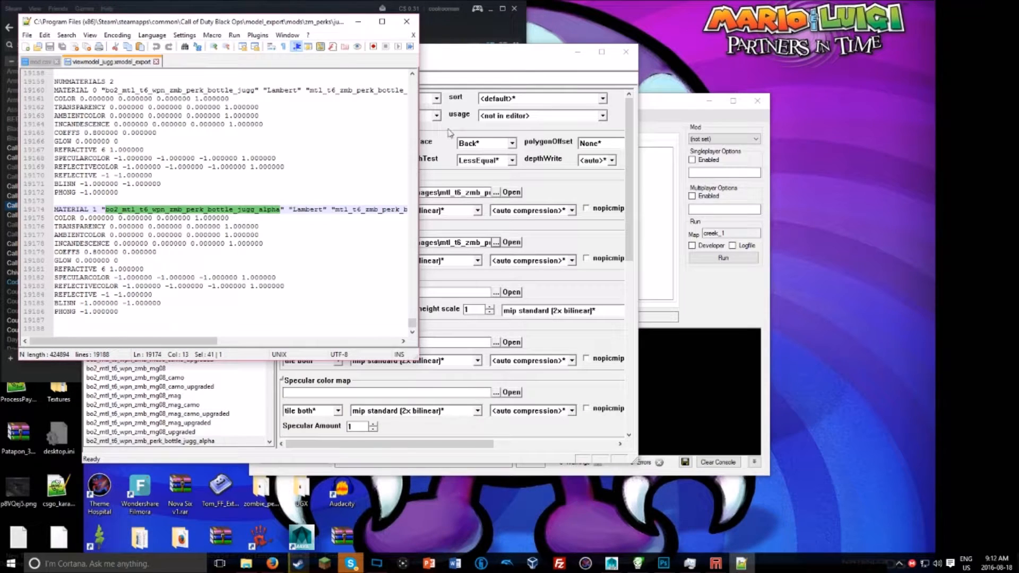
scroll(239, 172, up, 3)
drag(256, 192, 104, 192)
Step: Back in the asset manager, duplicate the alpha bottle material entry under the name bo2_mtl_t6_wpn_zmb_perk_bottle_jugg
key(alt+Tab)
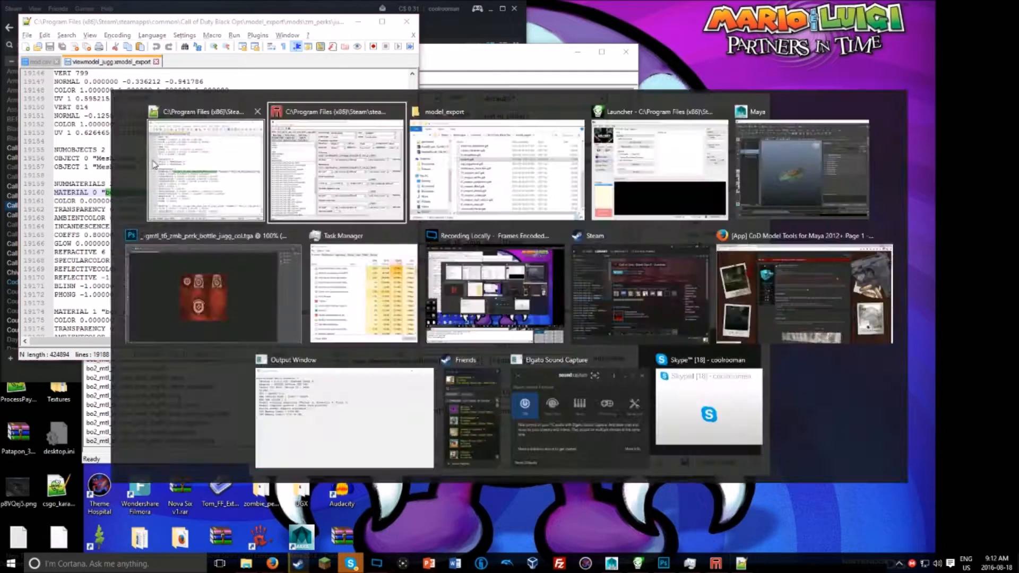
click(164, 119)
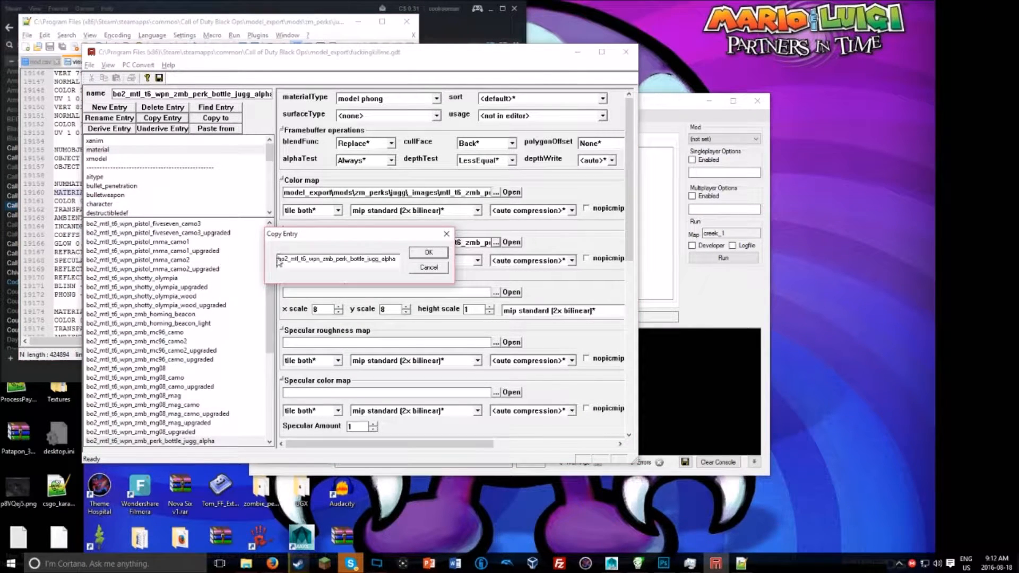
key(ctrl+a)
key(BackSpace)
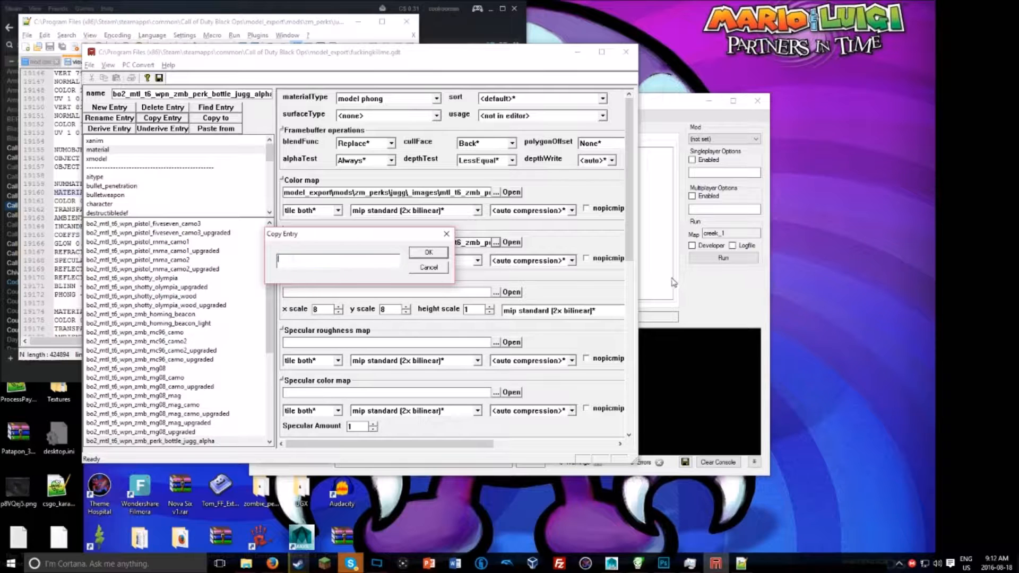
key(ctrl+v)
key(Return)
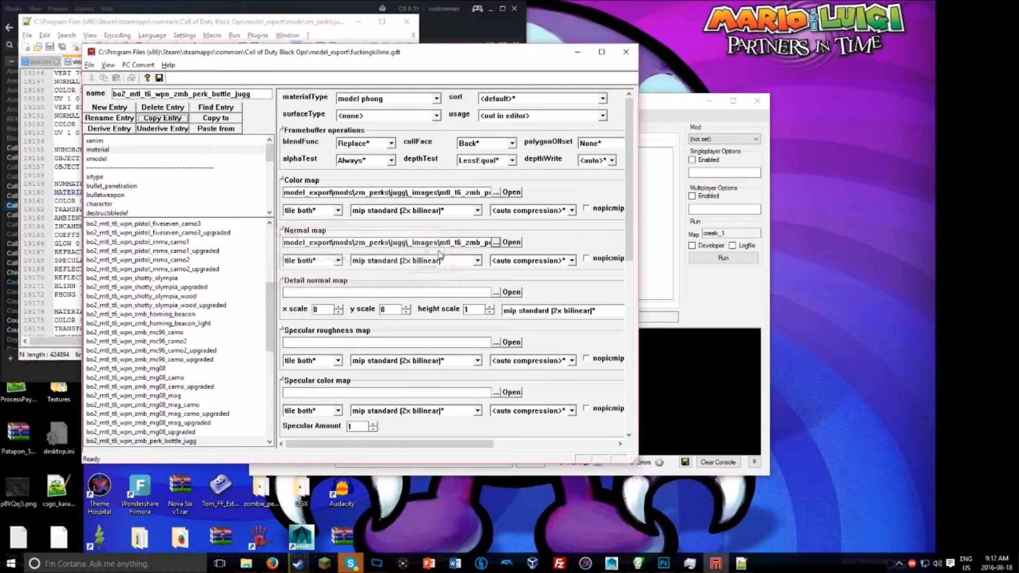
Step: Convert the copied bo2_mtl_t6_wpn_zmb_perk_bottle_jugg material, cancelling the Fuzzy Find suggestion
key(alt+Tab)
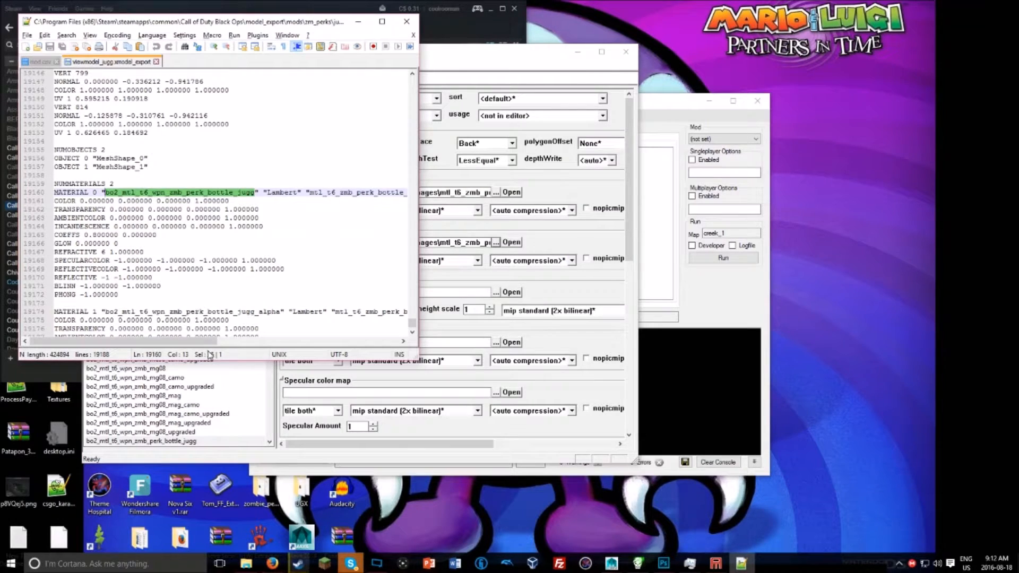
mouse_move(201, 346)
mouse_down()
mouse_move(272, 352)
mouse_move(199, 348)
mouse_up()
key(alt+Tab)
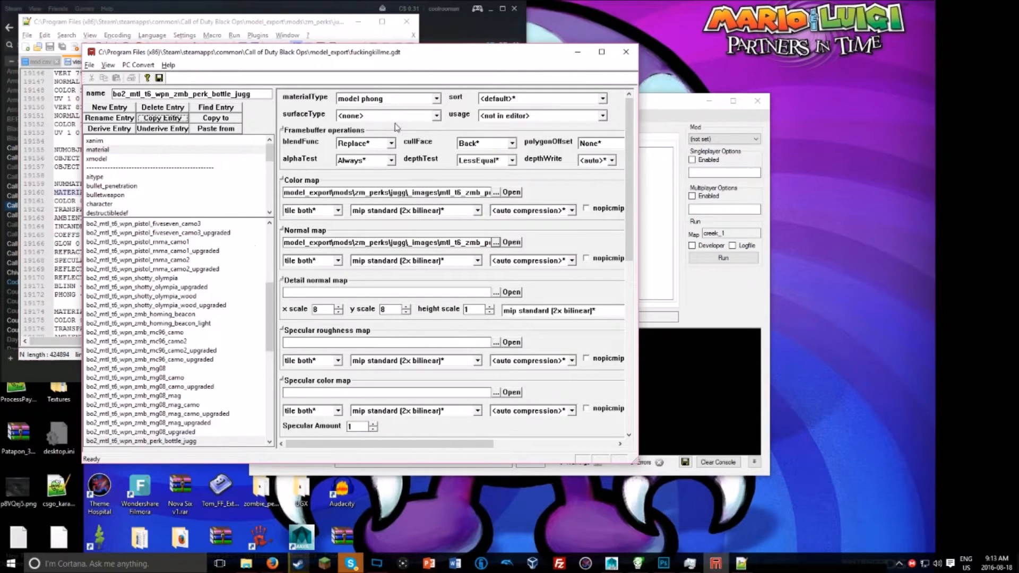
key(ctrl+v)
click(447, 289)
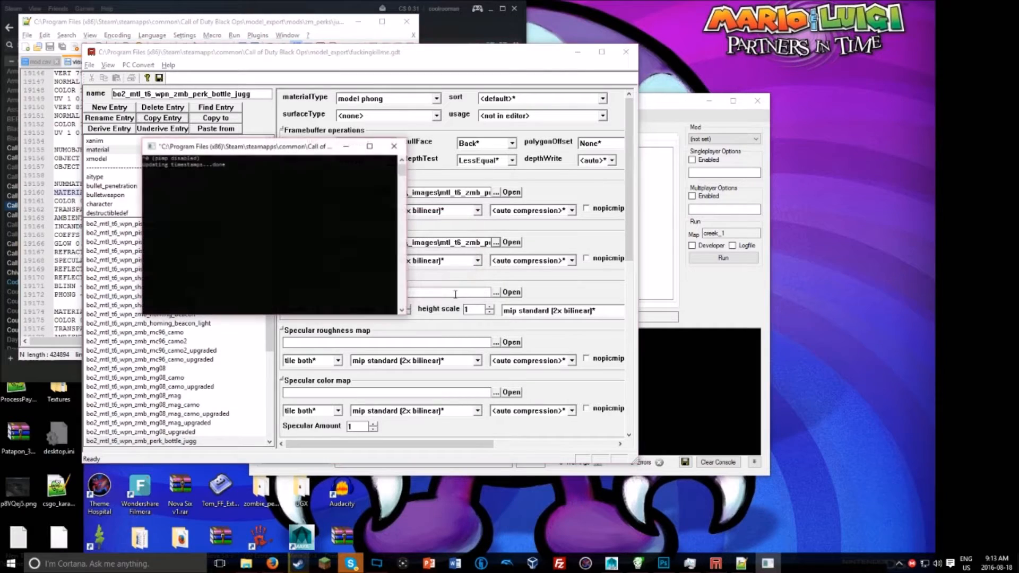
Step: Compare the texture file names of both materials in viewmodel_jugg.xmodel_export with the copied material's color and normal map paths
click(252, 564)
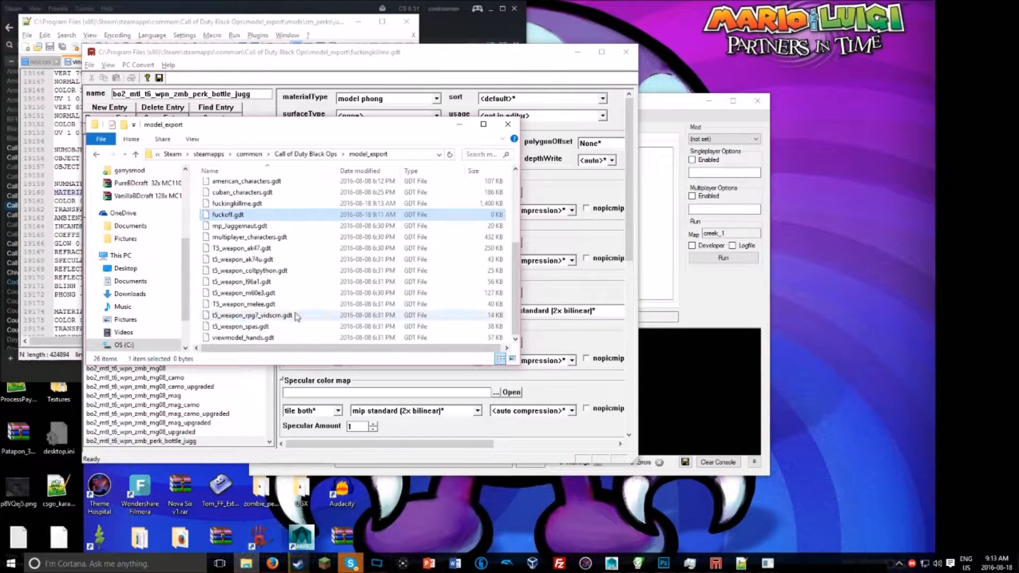
click(741, 563)
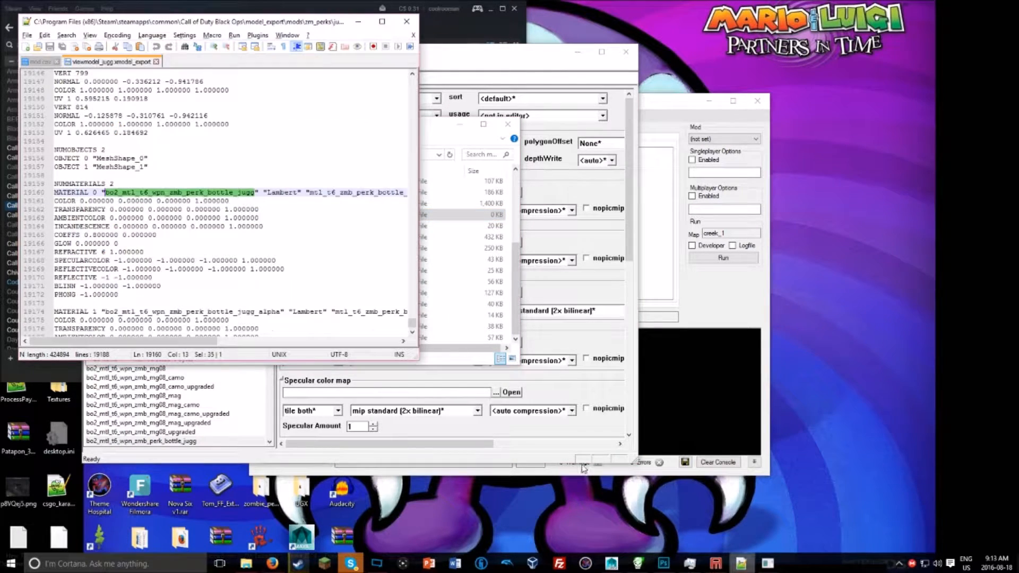
drag(151, 341, 301, 340)
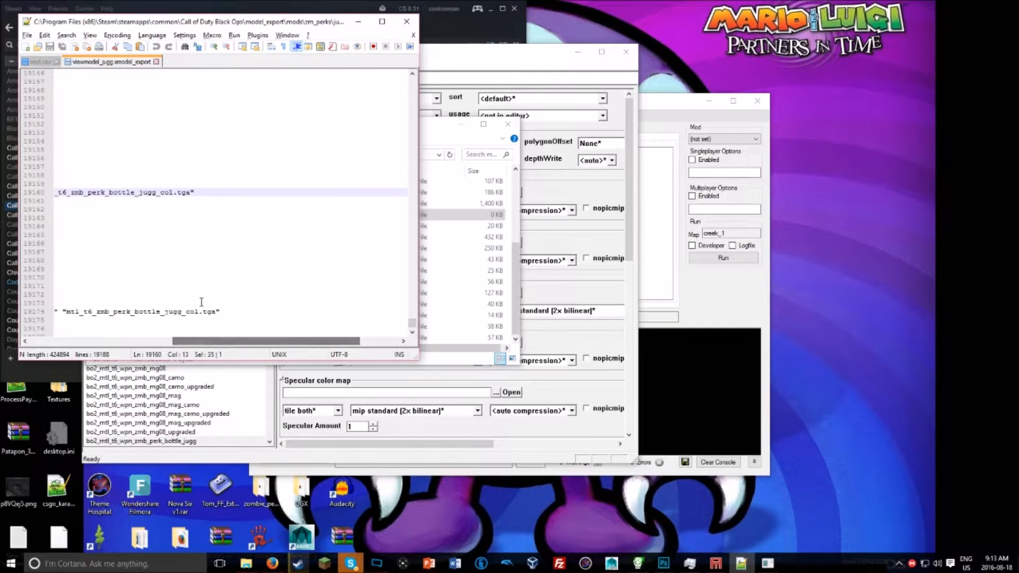
drag(237, 340, 161, 340)
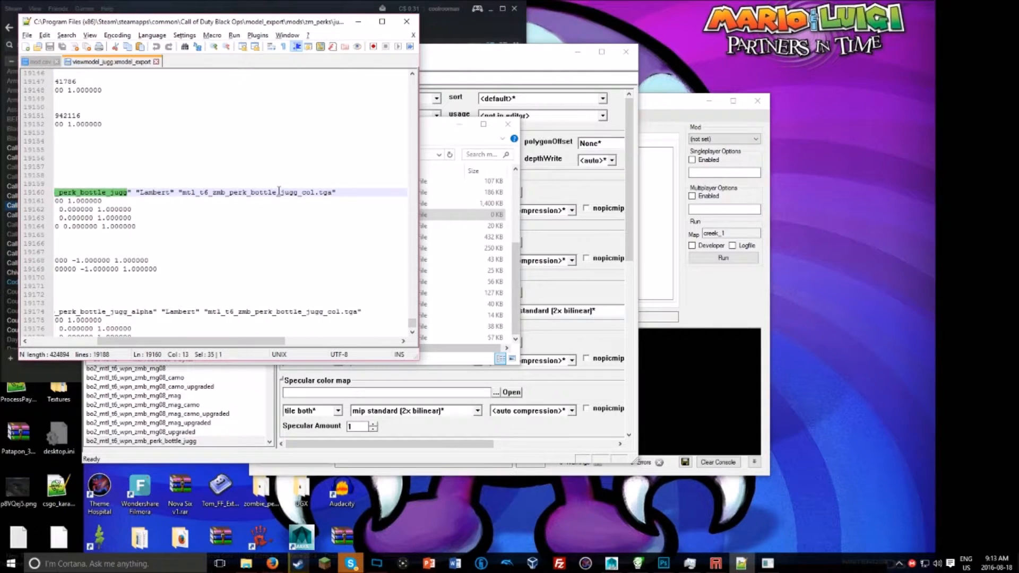
click(593, 311)
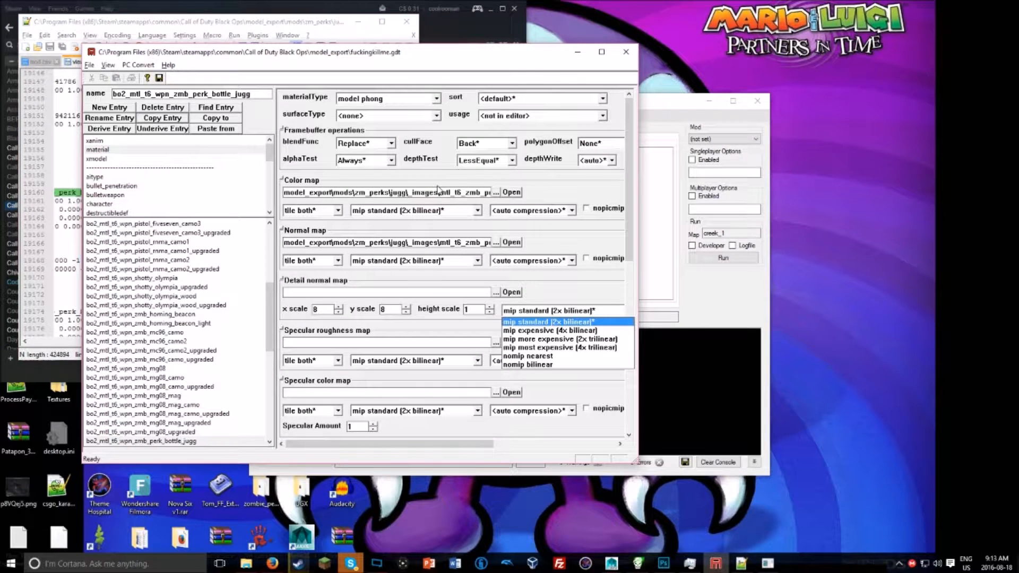
click(456, 213)
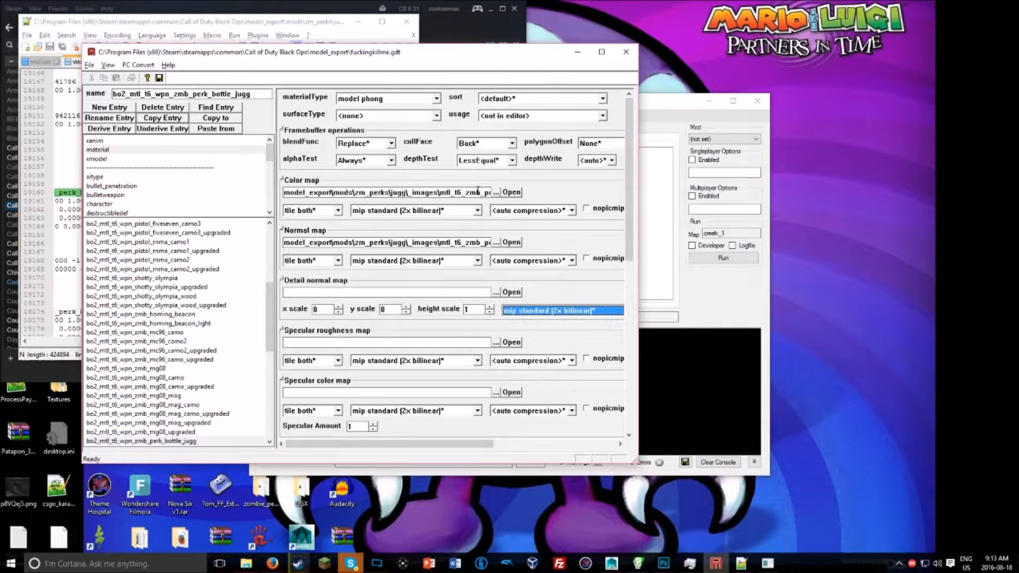
drag(469, 239, 509, 243)
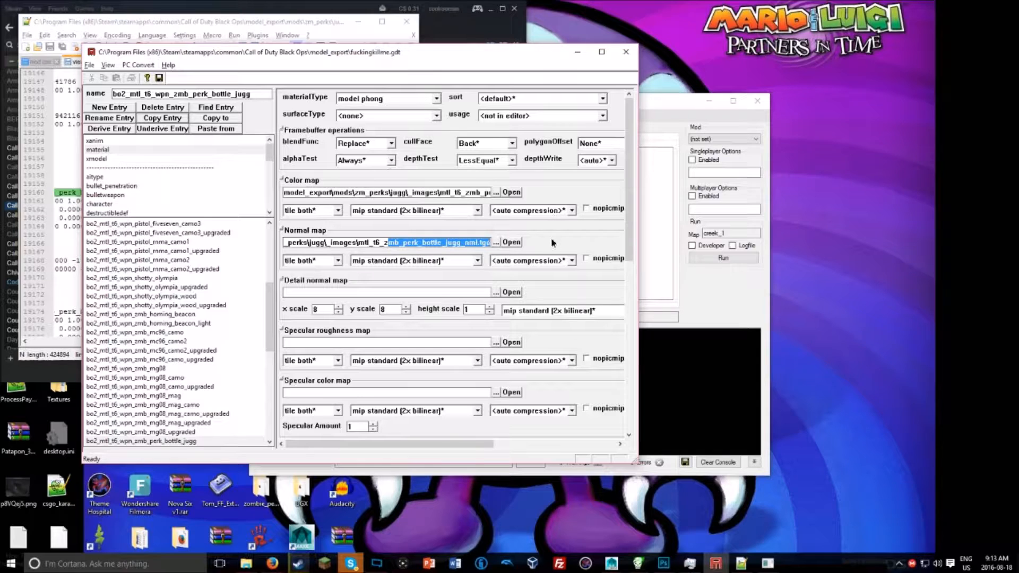
click(477, 241)
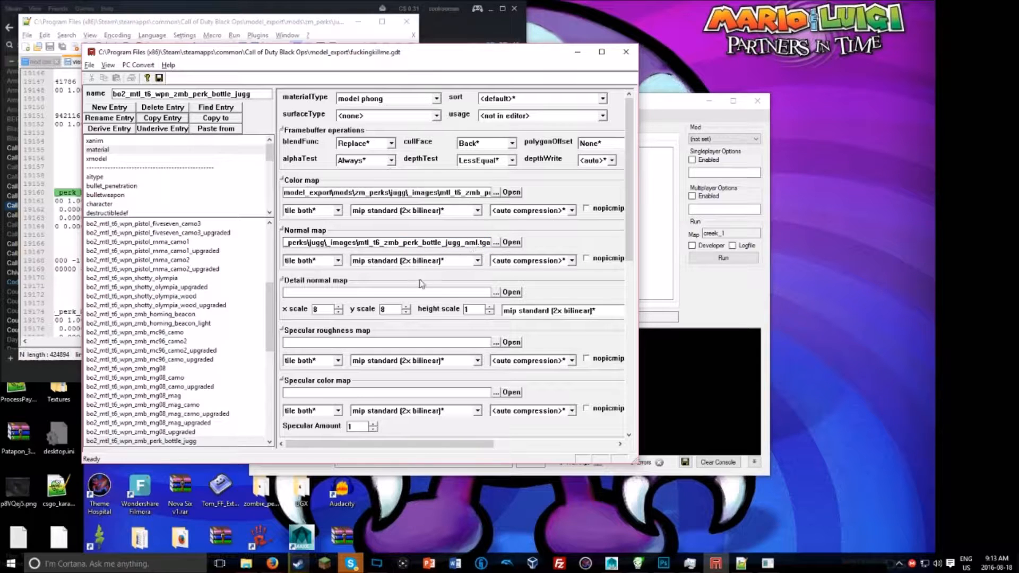
drag(482, 242, 461, 242)
click(470, 240)
Step: Close the converter console and browse to the model_export\mods\zm_perks\jugg folder in File Explorer
click(776, 562)
key(Return)
click(245, 564)
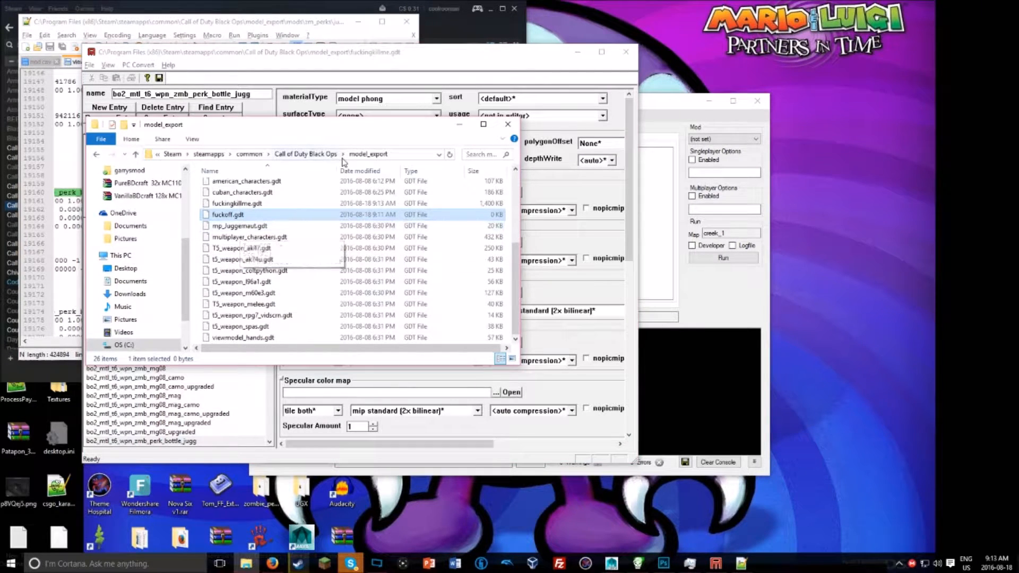
scroll(242, 233, up, 4)
double_click(242, 255)
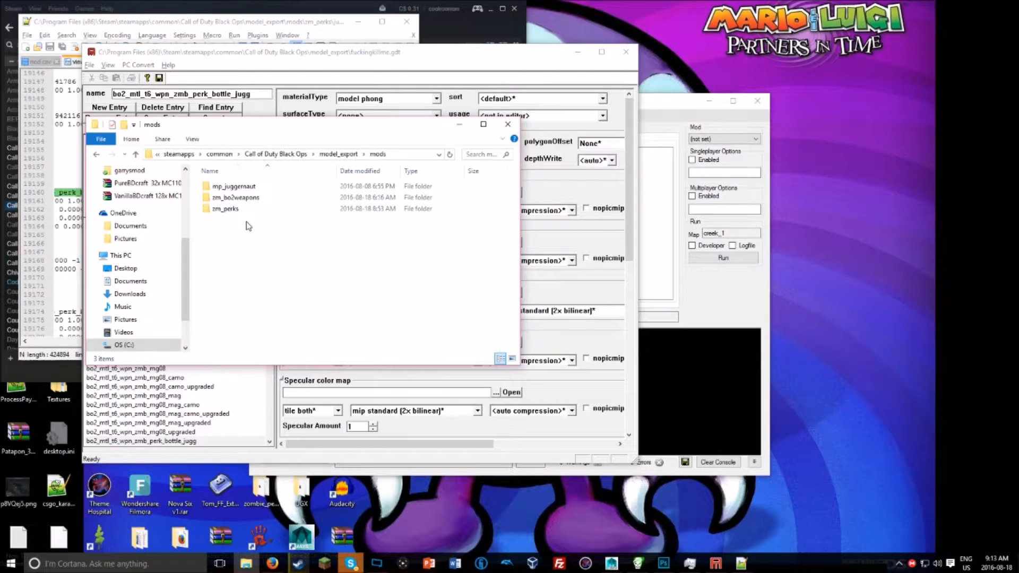
double_click(242, 207)
double_click(233, 188)
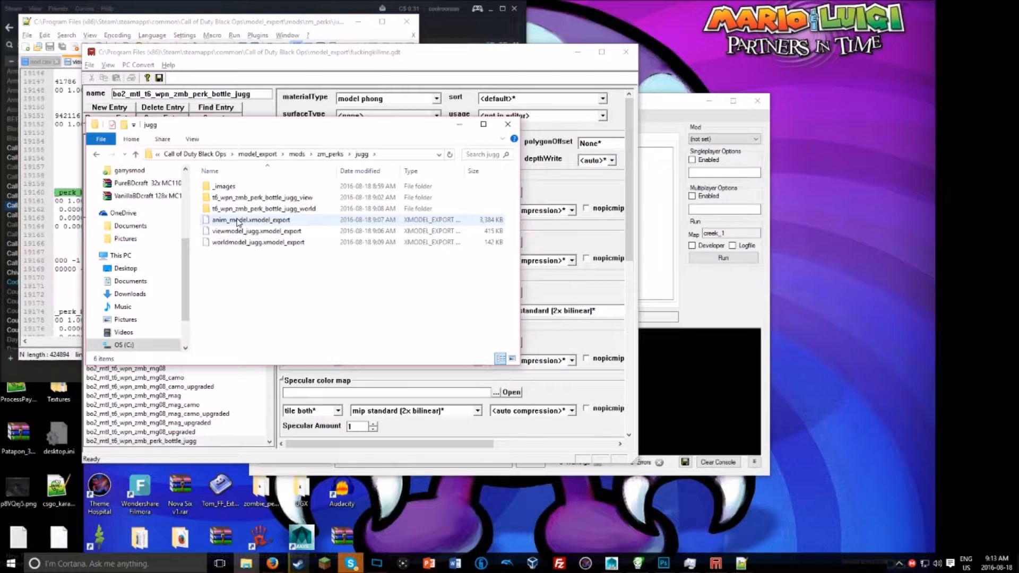
Step: Open worldmodel_jugg.xmodel_export in Notepad++ and check its material name against the bottle material entry in the asset manager
double_click(248, 243)
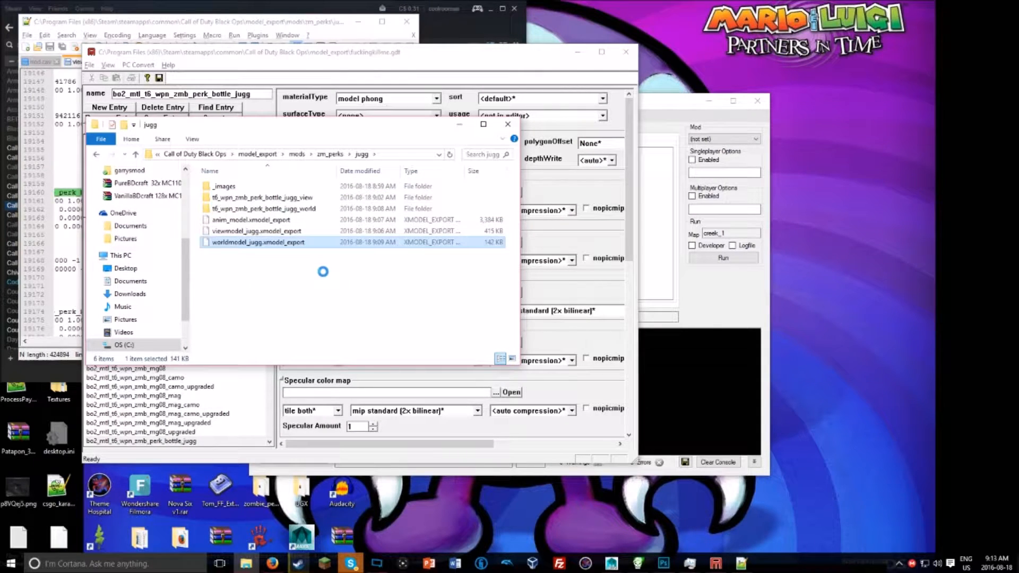
right_click(249, 243)
click(297, 276)
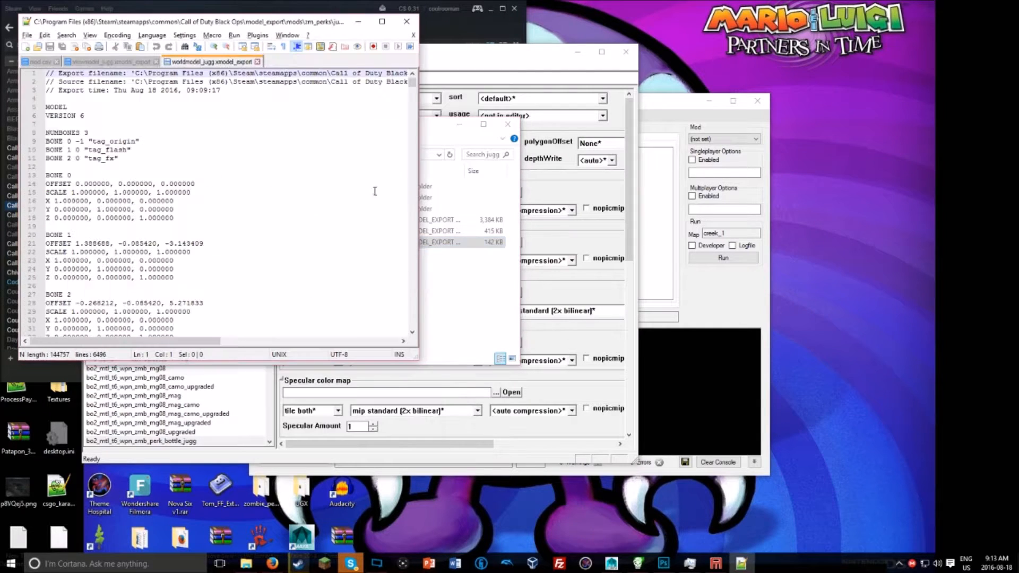
drag(411, 83, 392, 340)
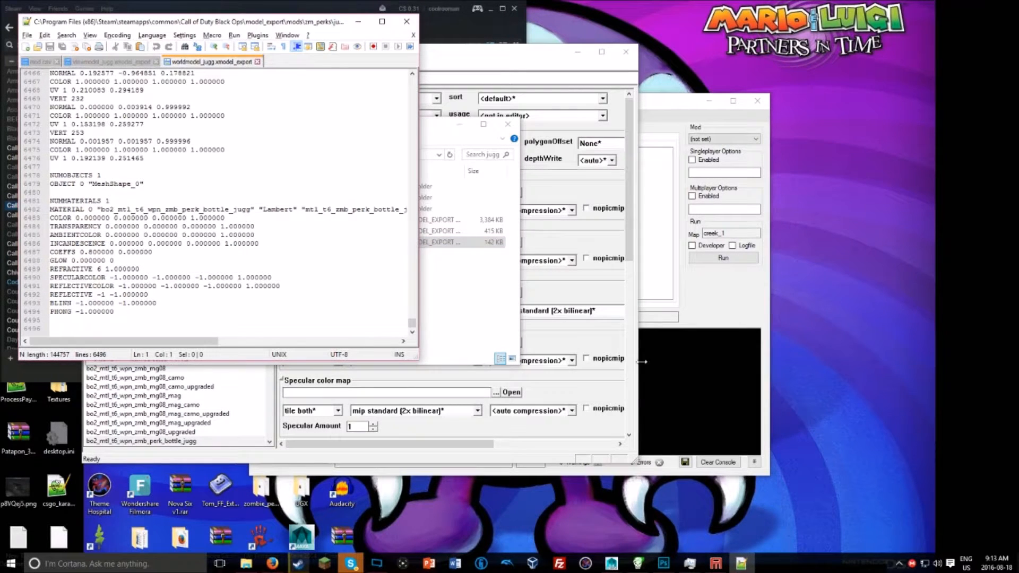
click(605, 305)
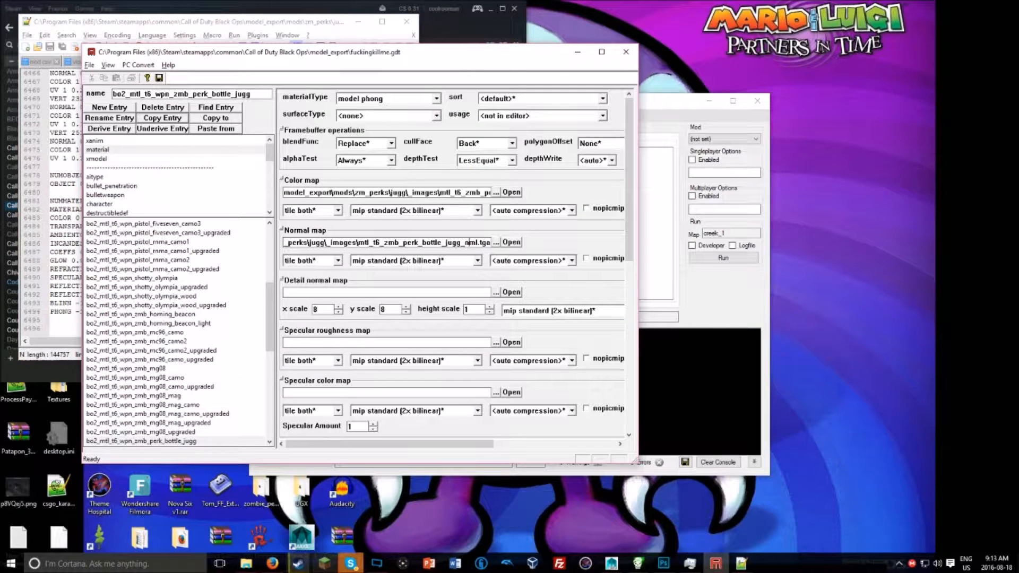
click(741, 563)
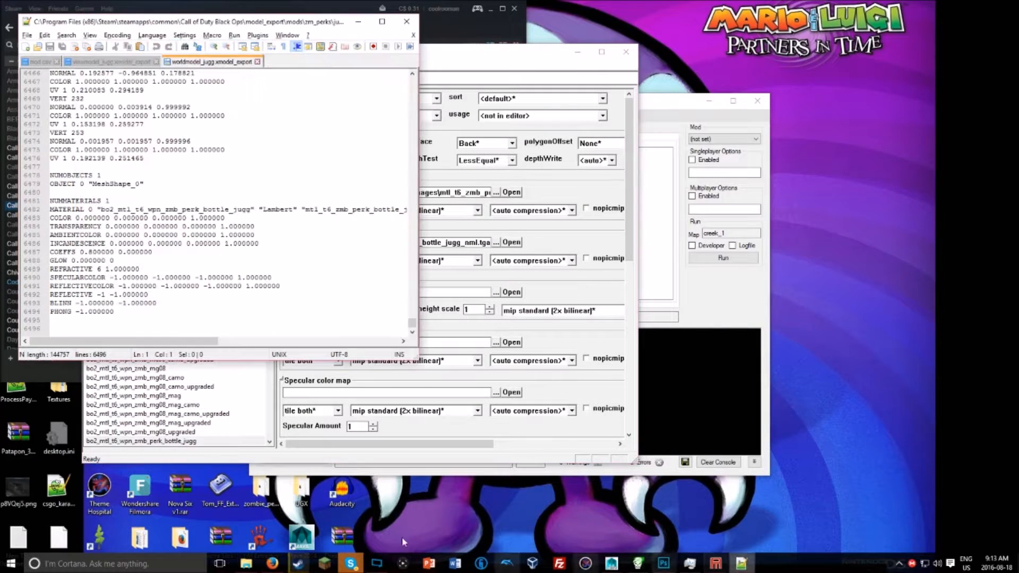
drag(250, 209, 101, 210)
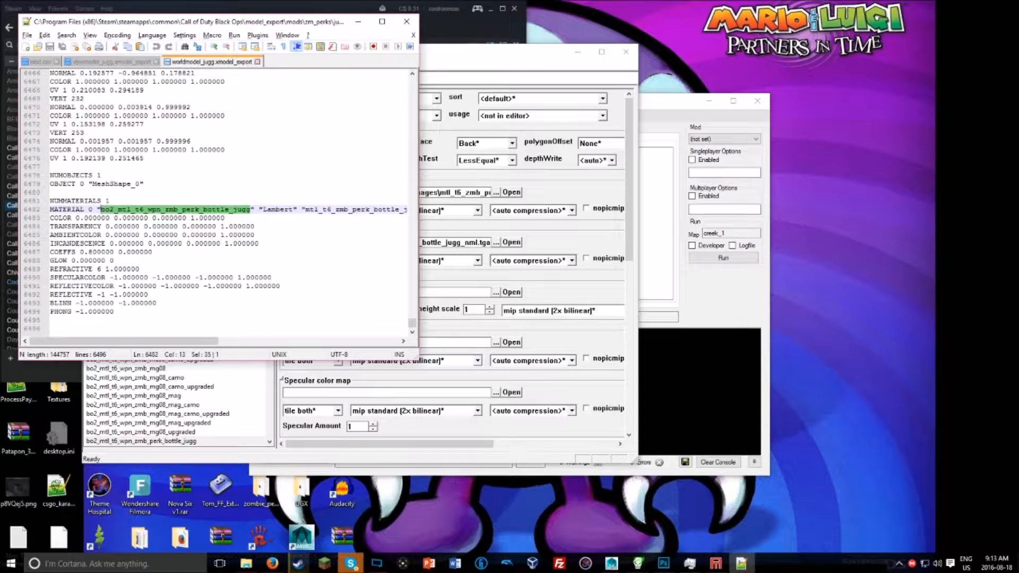
Step: Back in the asset manager, try to copy the bo2_mtl_t6_wpn_zmb_perk_bottle_jugg material entry under the same name
click(538, 294)
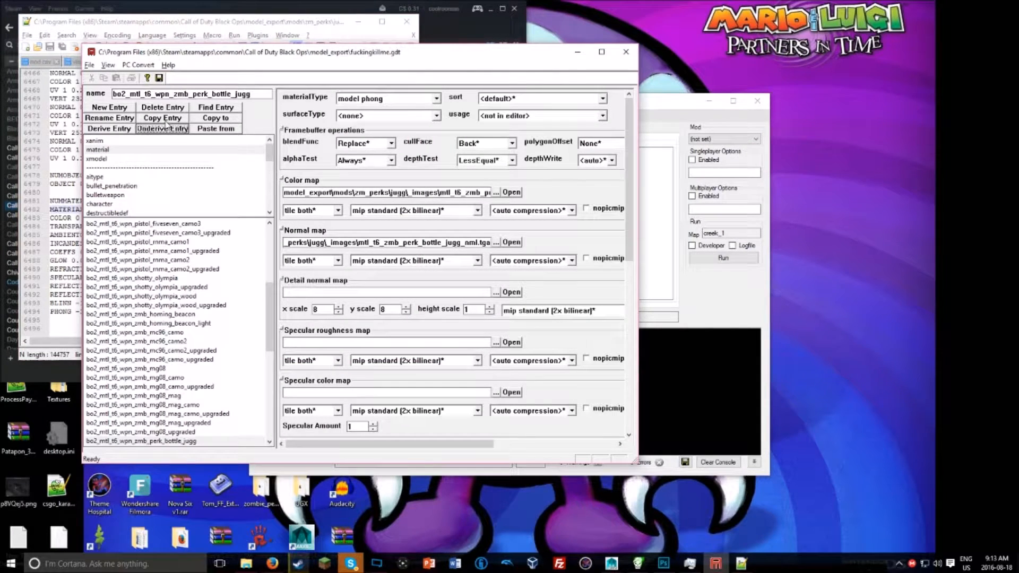
click(109, 129)
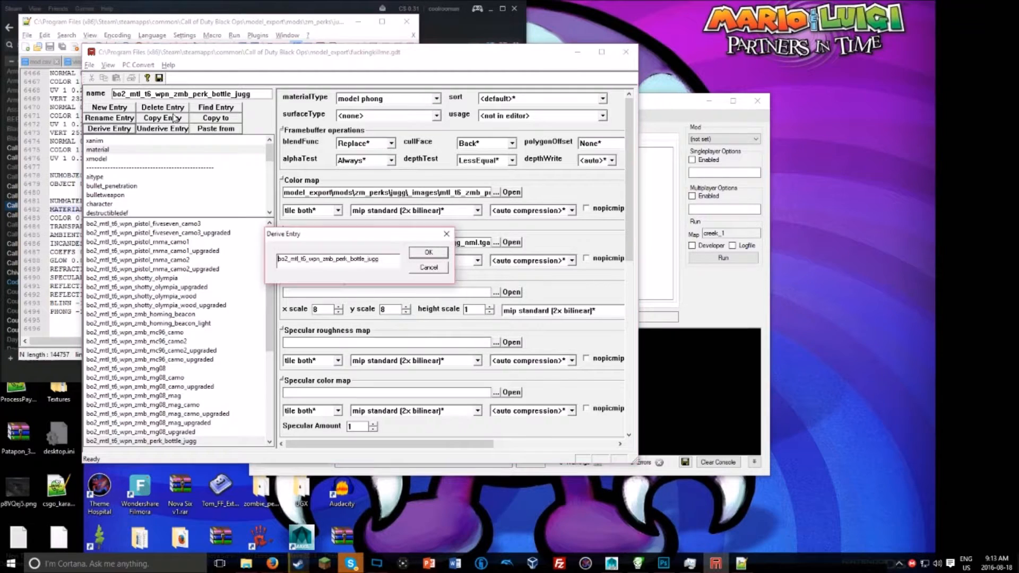
click(448, 236)
scroll(124, 334, down, 1)
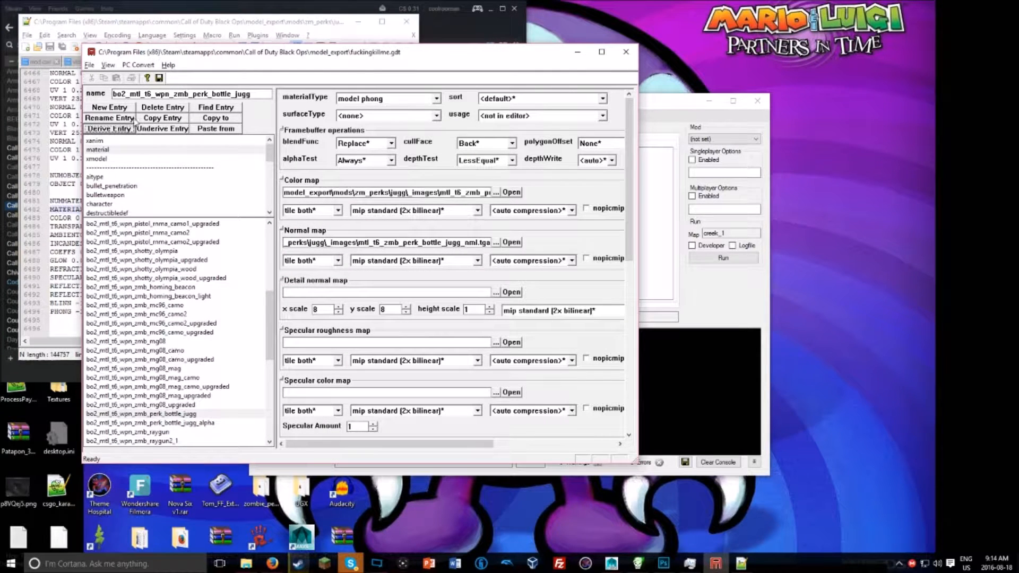
click(162, 117)
double_click(389, 264)
click(428, 252)
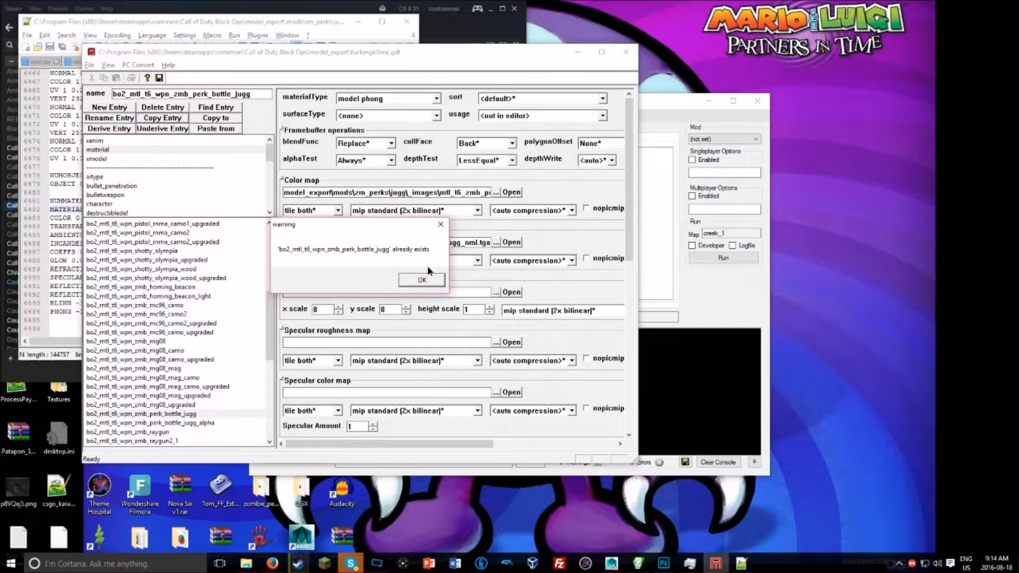
click(419, 282)
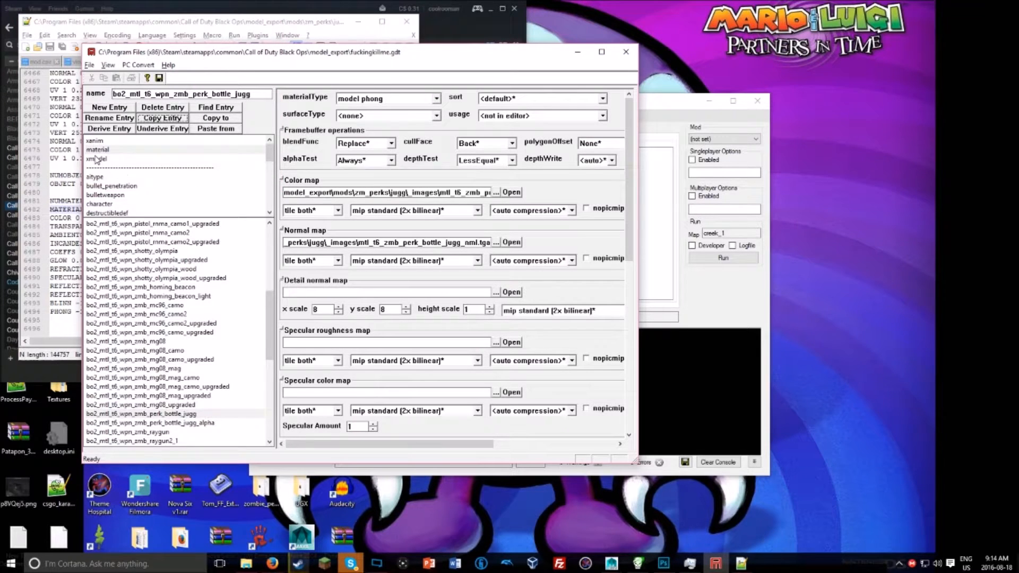
Step: Create an xmodel entry named viewmodel_jugg and set its type to animated
click(96, 159)
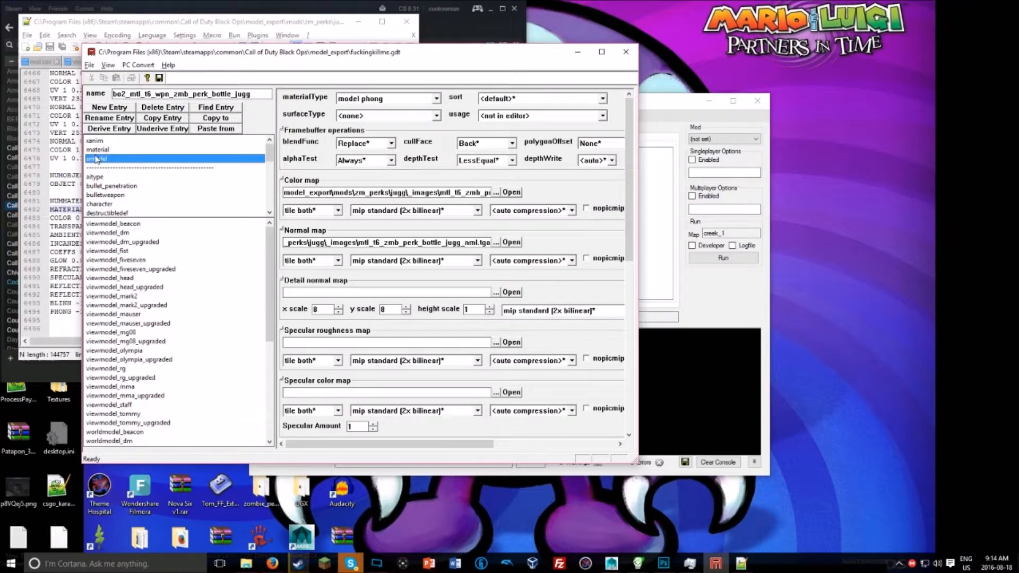
click(104, 108)
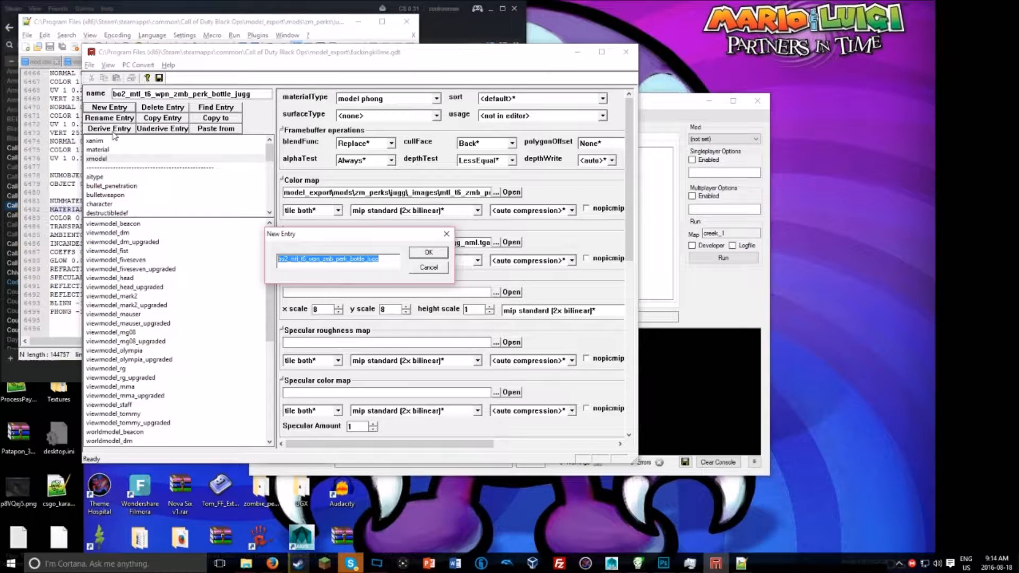
text(viewmodel)
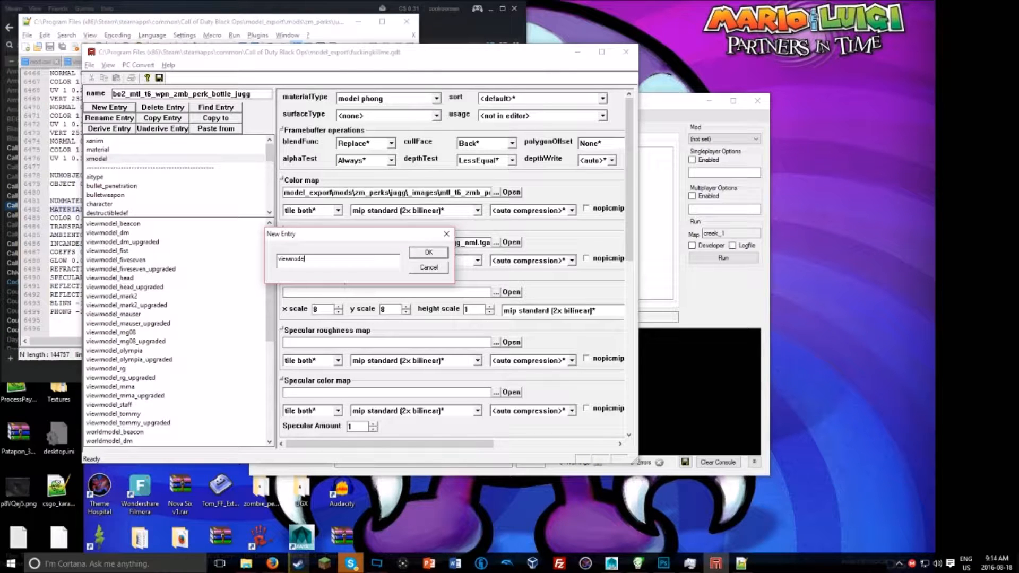
text(_jugg)
key(Return)
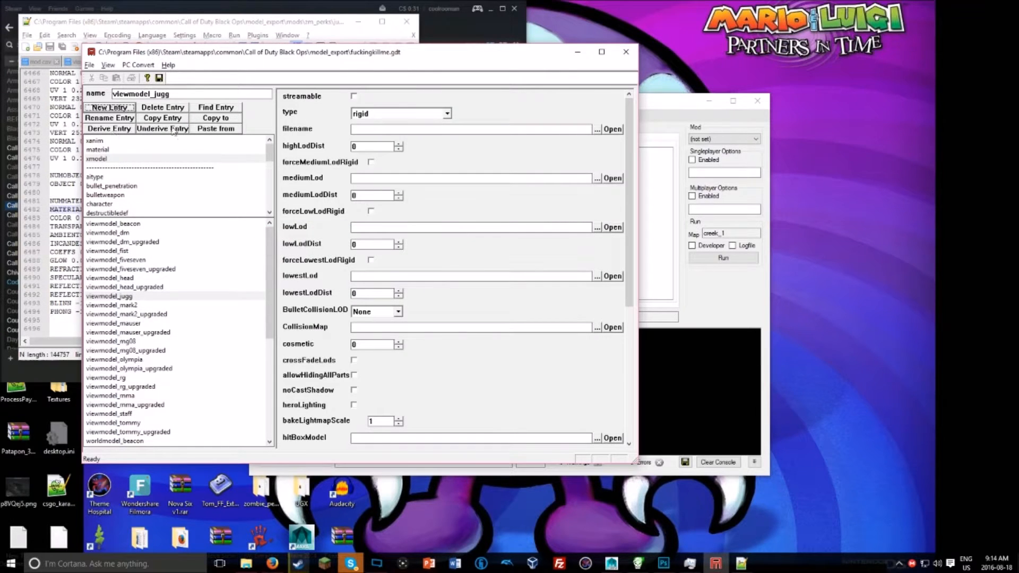
click(374, 114)
click(374, 123)
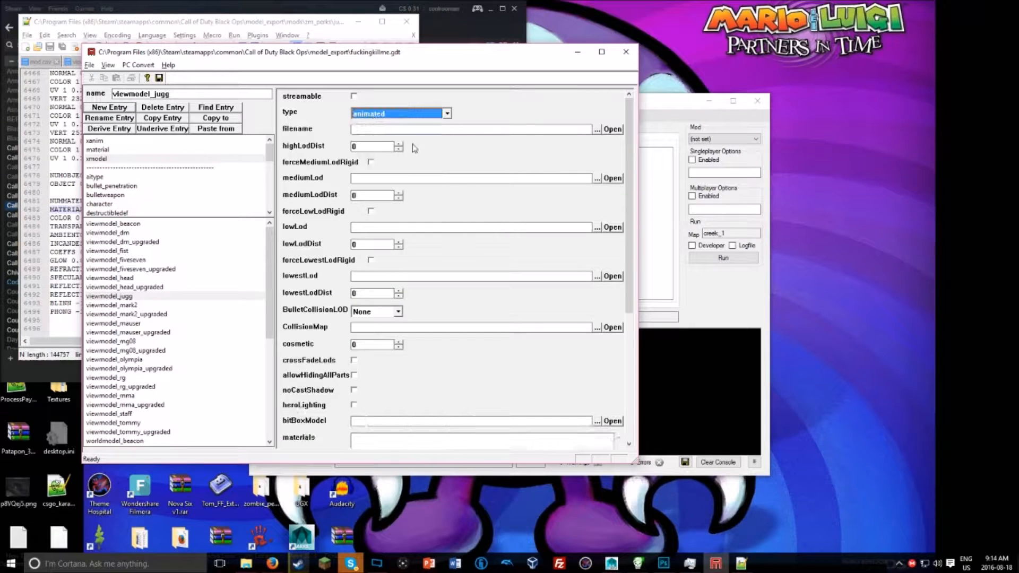
Step: Set the viewmodel_jugg entry's filename to mods\zm_perks\jugg\viewmodel_jugg.xmodel_export
click(597, 129)
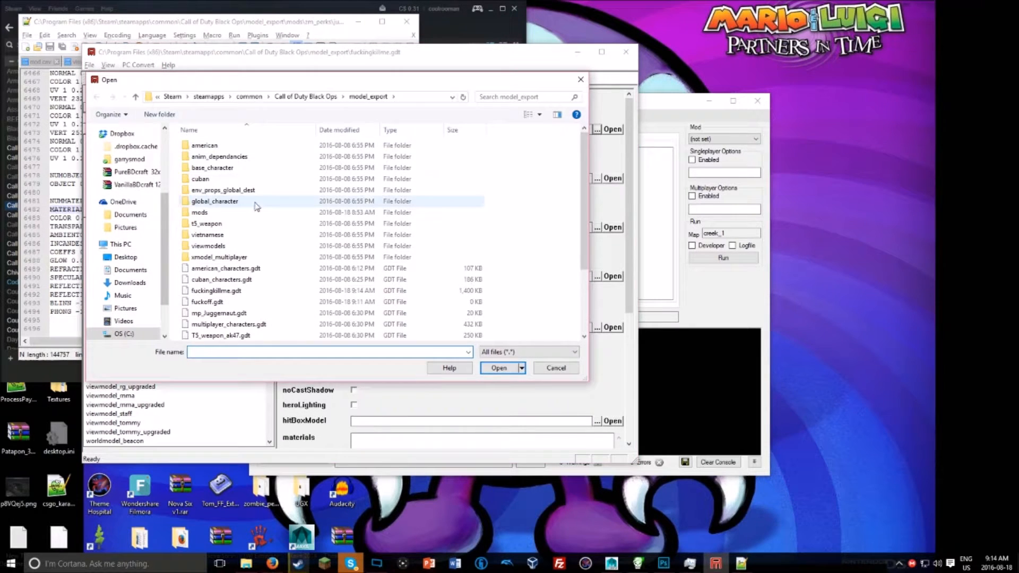
double_click(202, 212)
double_click(198, 168)
double_click(197, 147)
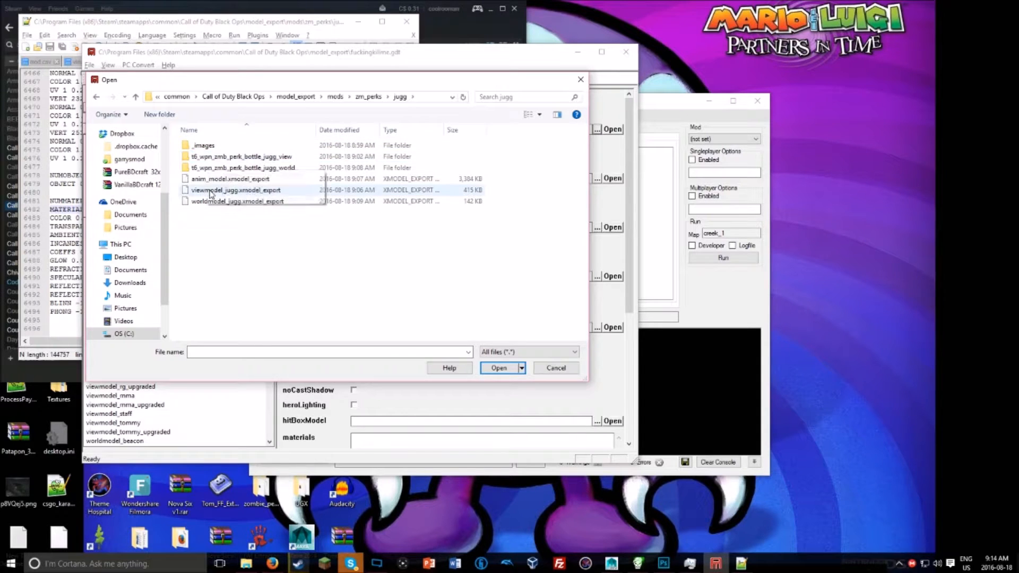
double_click(210, 190)
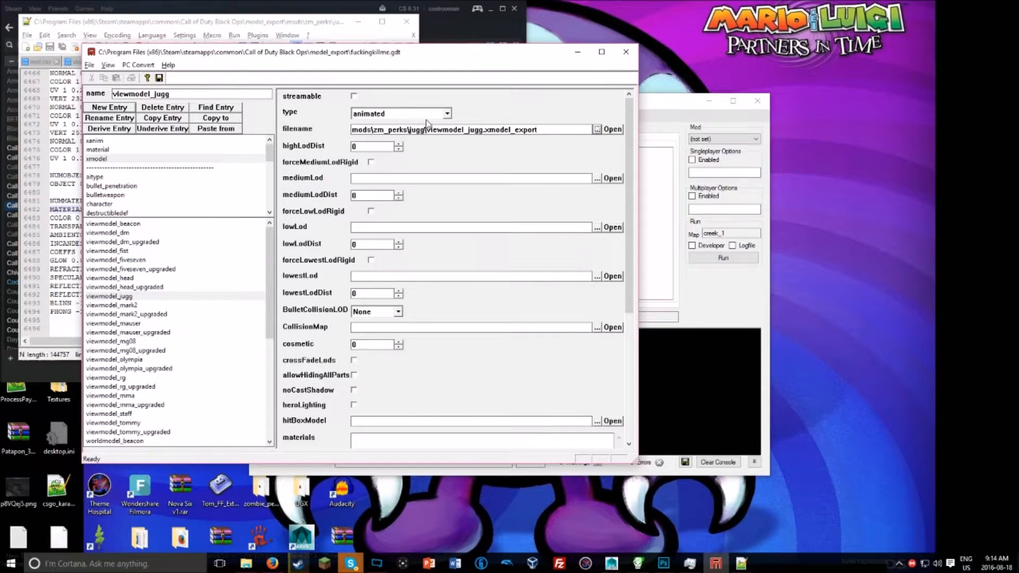
Step: Convert the viewmodel_jugg model and dismiss the finished converter console
key(F10)
click(420, 289)
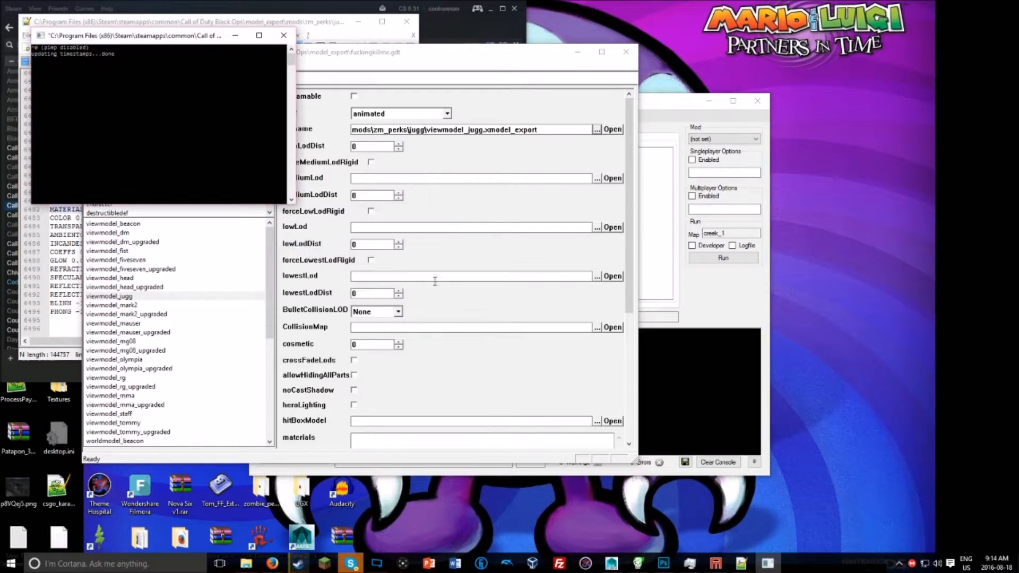
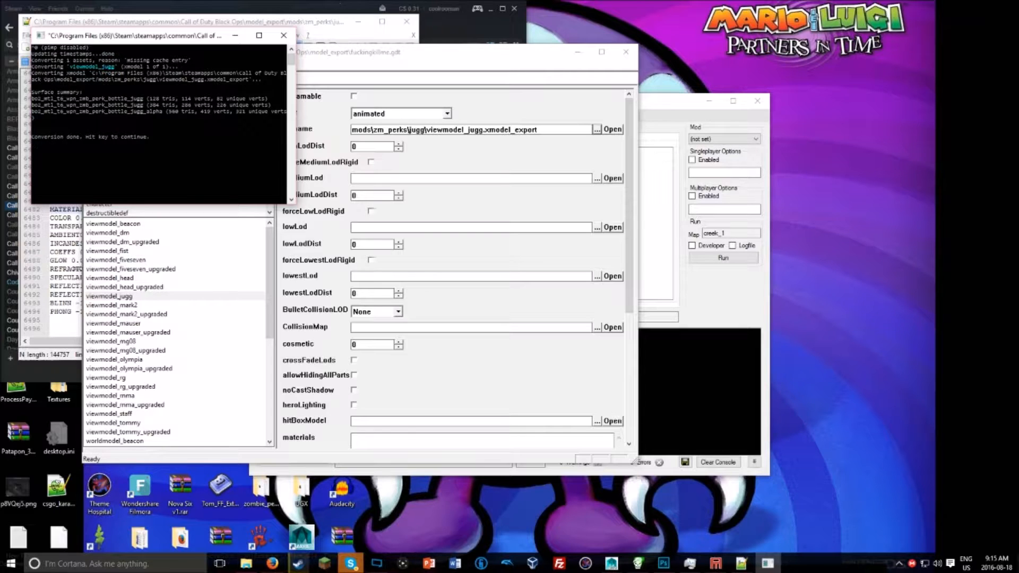
key(Return)
Step: Create another xmodel entry named worldmodel_jugg and set its type to animated
click(133, 108)
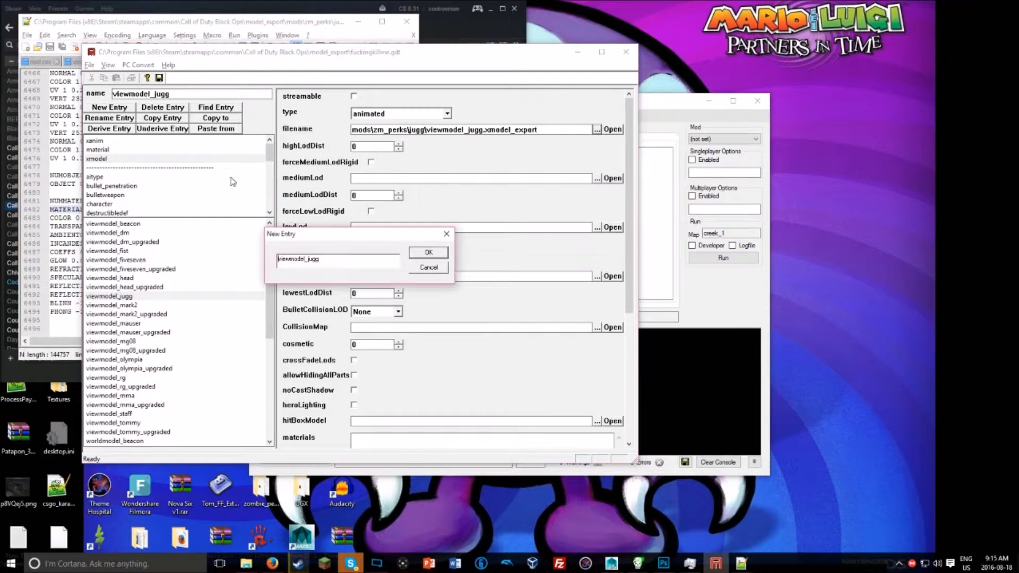
double_click(345, 259)
text(worldmodel_jugg)
key(Return)
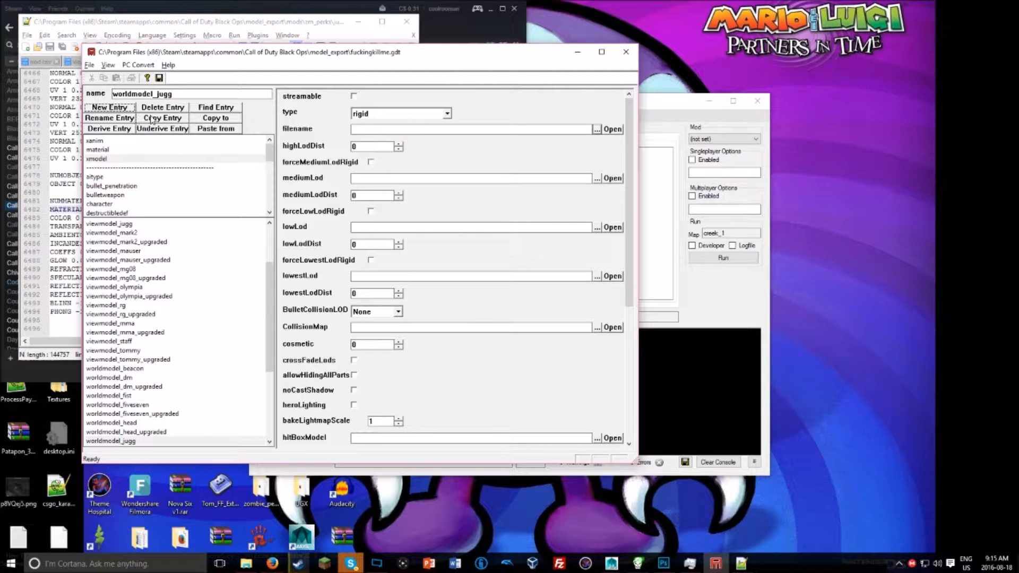
click(447, 114)
click(446, 123)
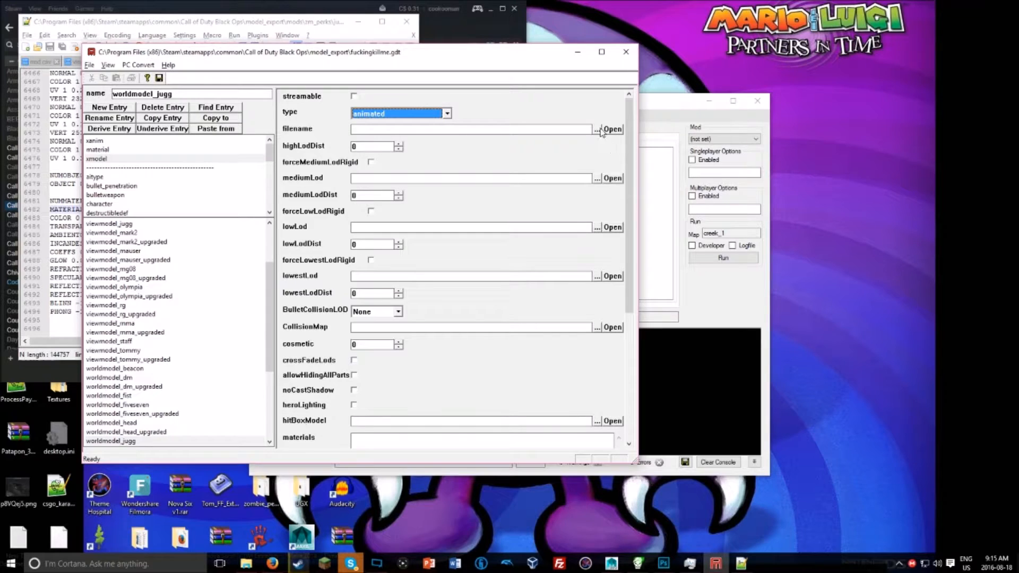
Step: Assign mods\zm_perks\jugg\worldmodel_jugg.xmodel_export as the worldmodel_jugg entry's file and convert the model
click(597, 130)
double_click(246, 204)
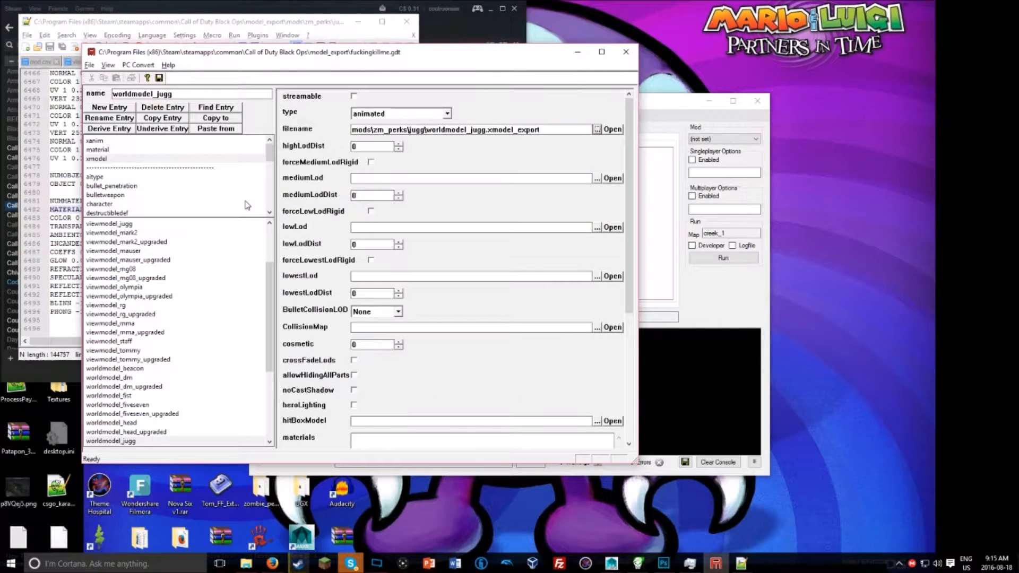
click(421, 288)
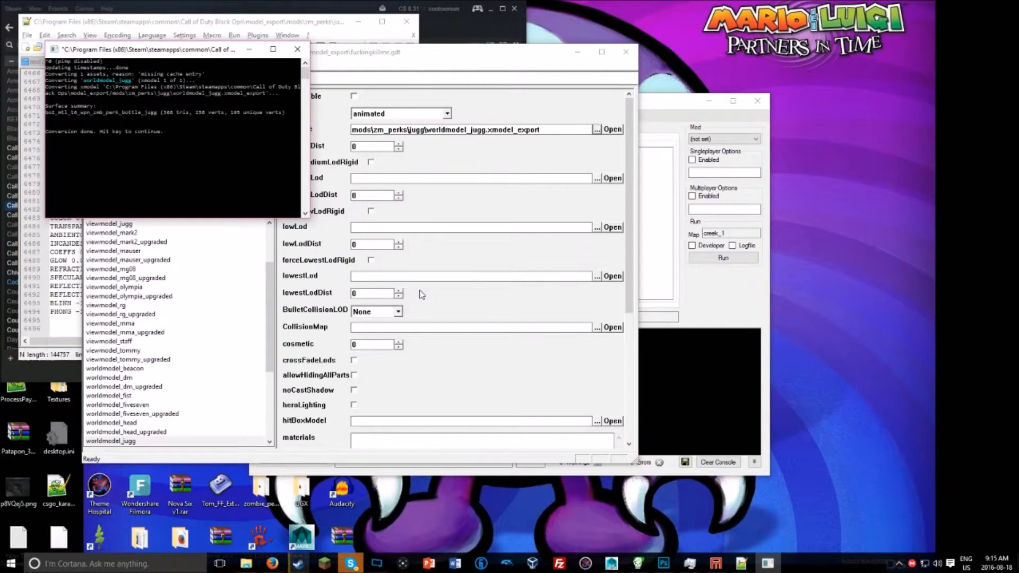
key(Return)
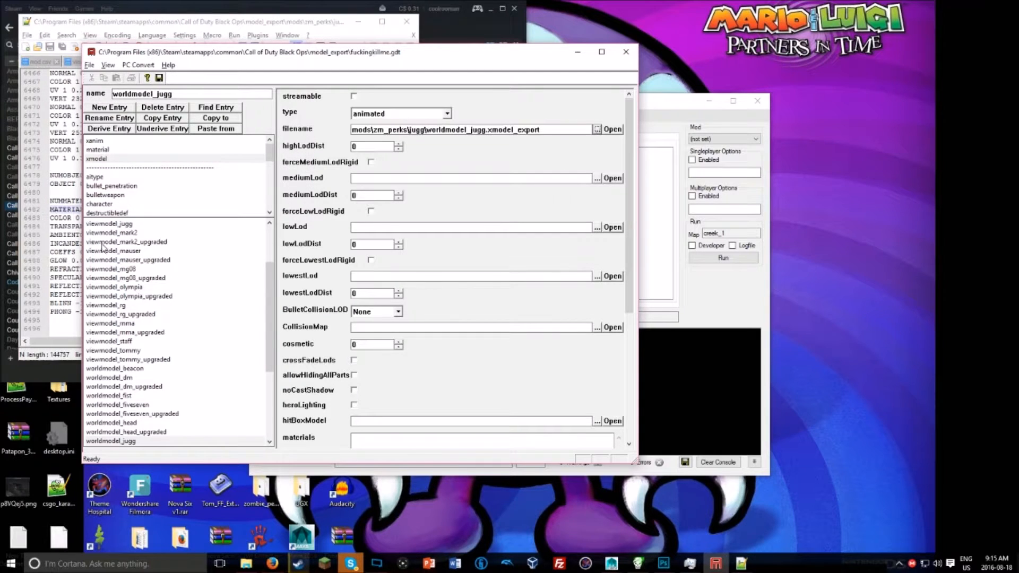
Step: Create an xanim entry named viewmodel_jugg_idle
click(99, 141)
click(112, 108)
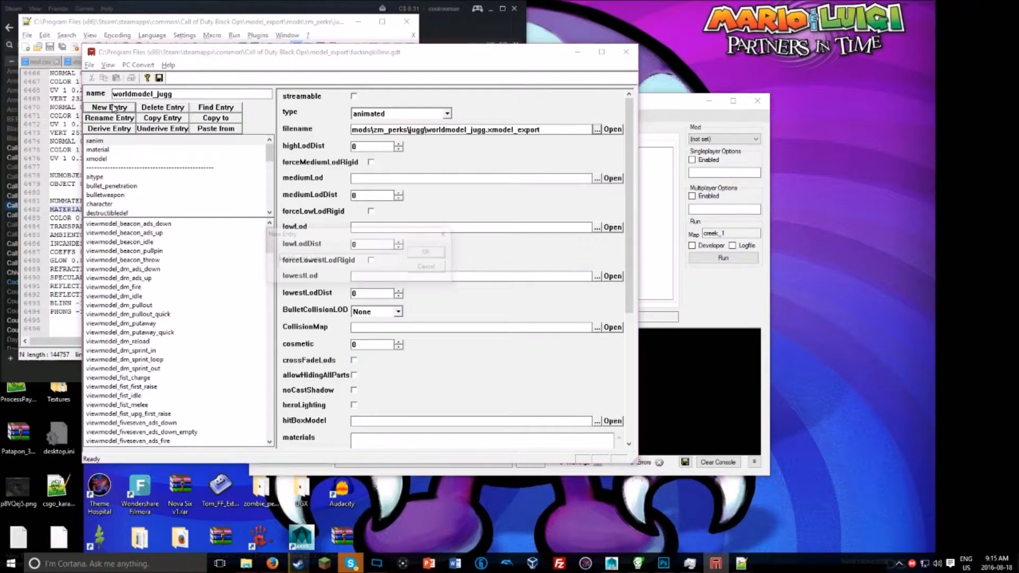
drag(292, 259, 256, 255)
text(viewmodel_jugg)
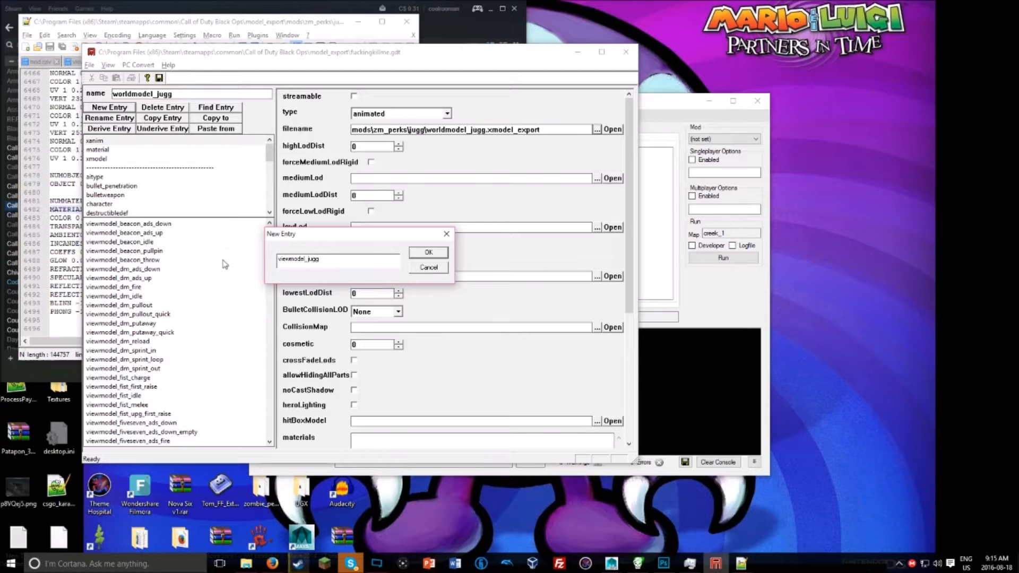
text(_idle)
key(Return)
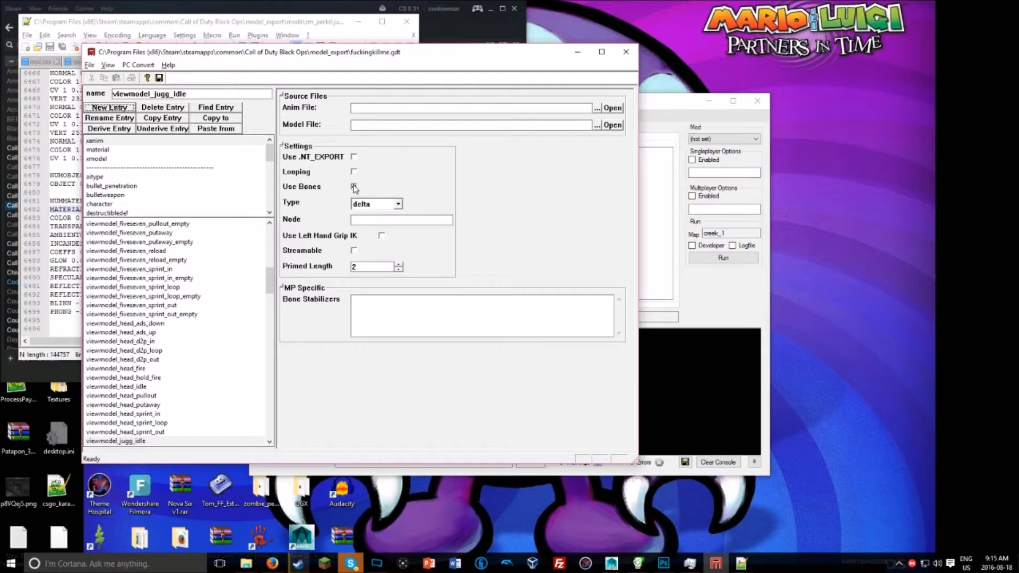
Step: For viewmodel_jugg_idle, disable Use Bones, set the type to relative and enable Looping
click(353, 188)
click(371, 204)
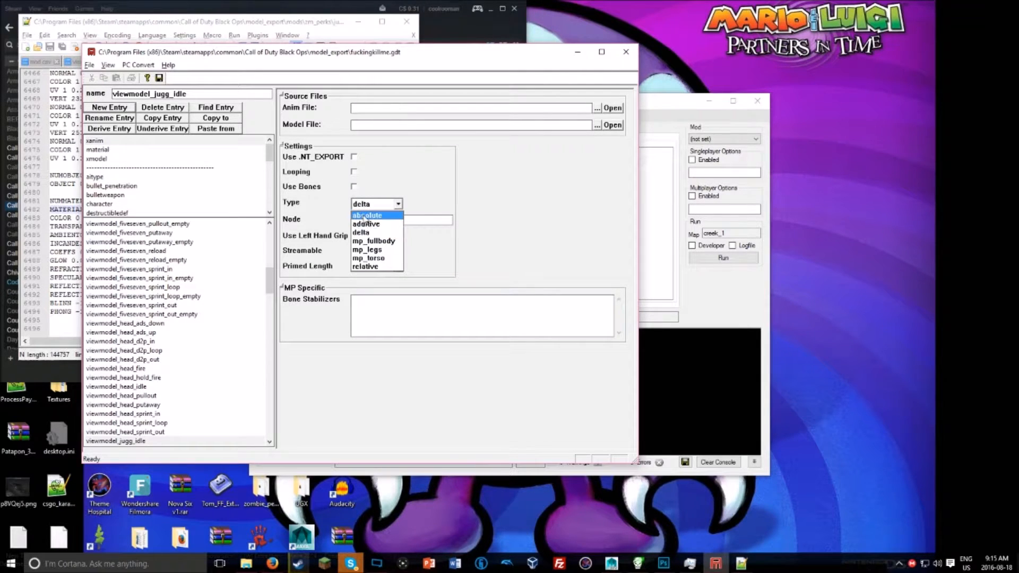
click(368, 266)
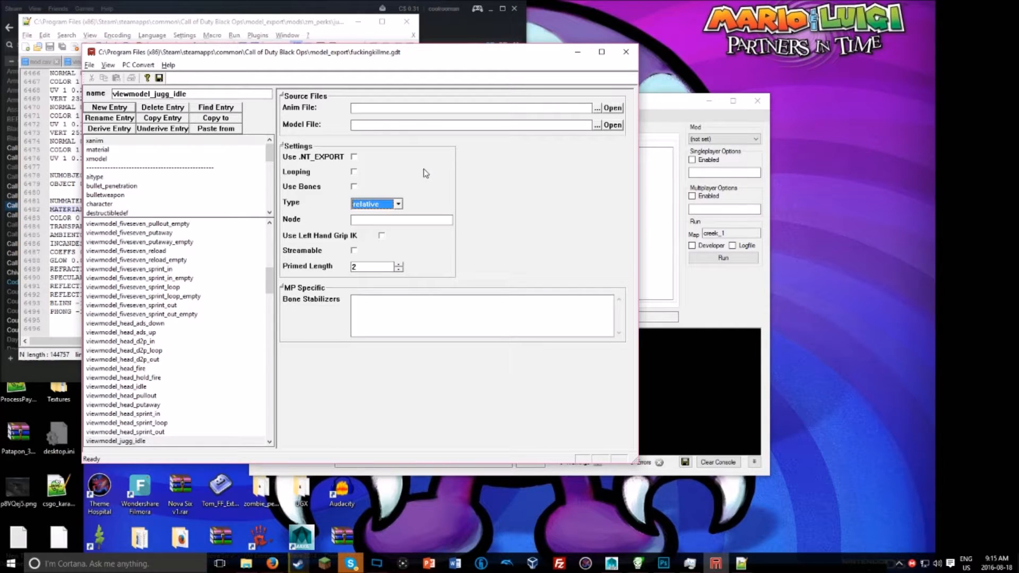
click(354, 172)
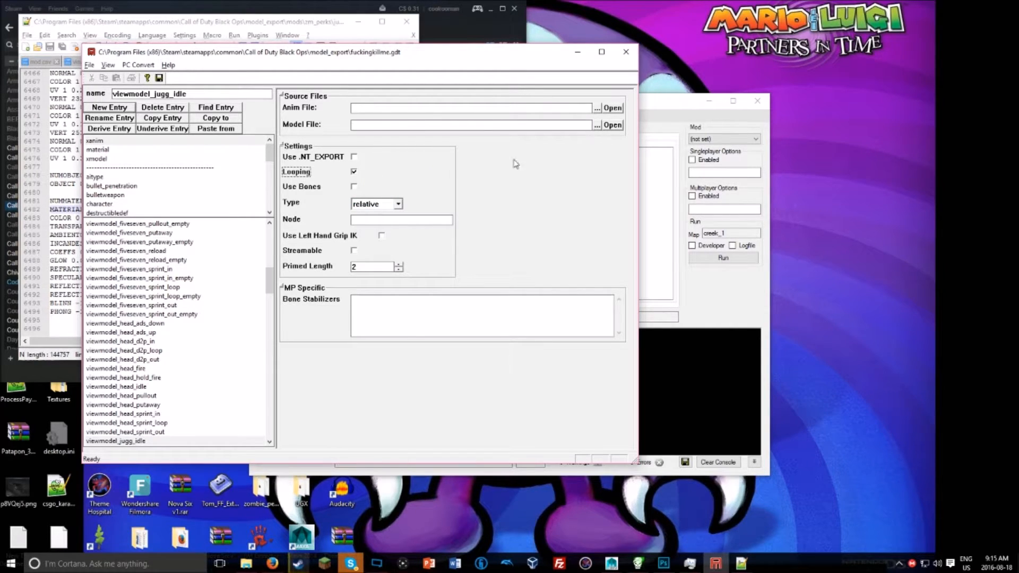
Step: Assign mods\zm_perks\jugg\anim_model.xmodel_export as the model file of the viewmodel_jugg_idle entry
click(605, 126)
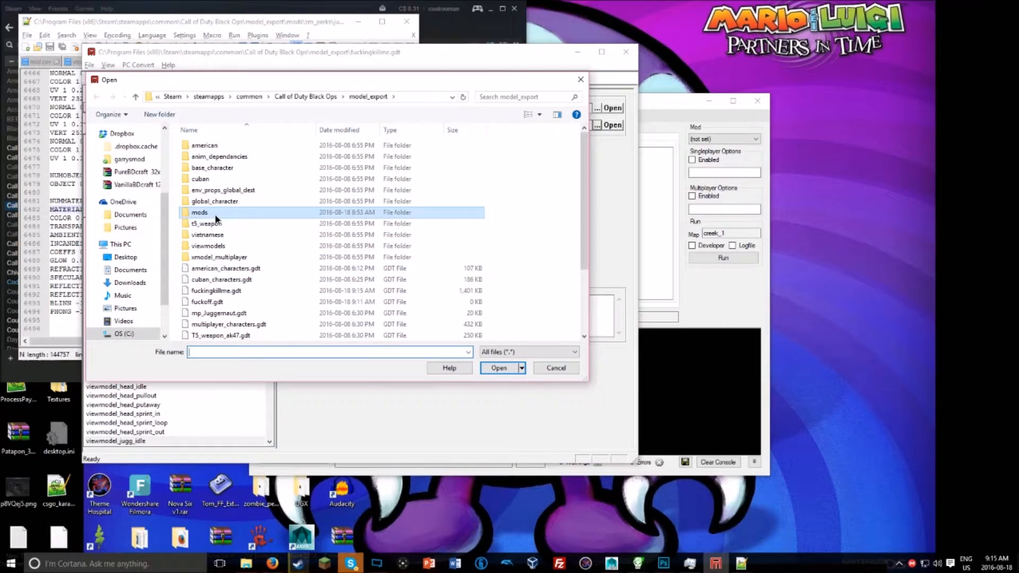
double_click(216, 213)
double_click(219, 168)
double_click(215, 147)
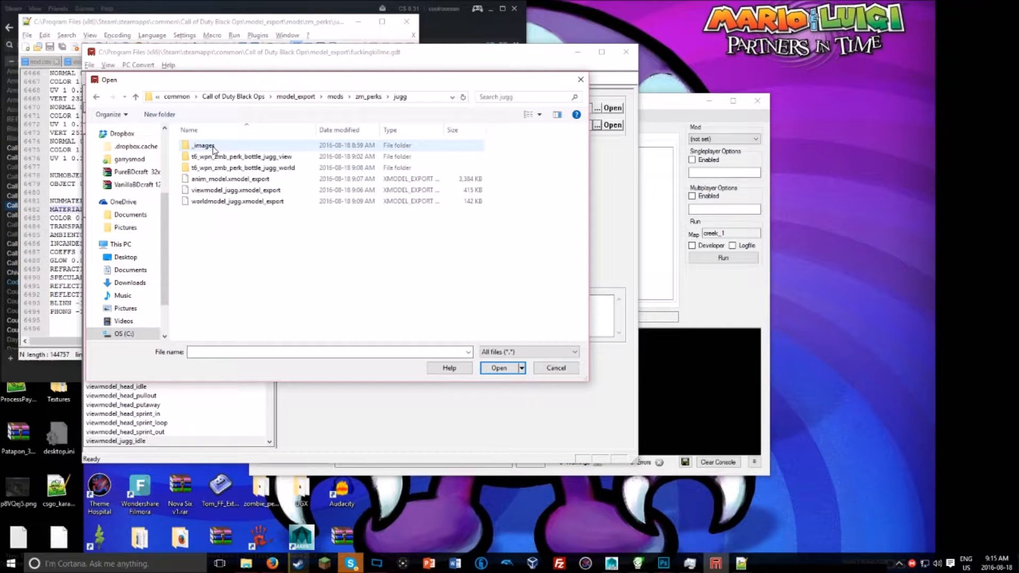
double_click(230, 180)
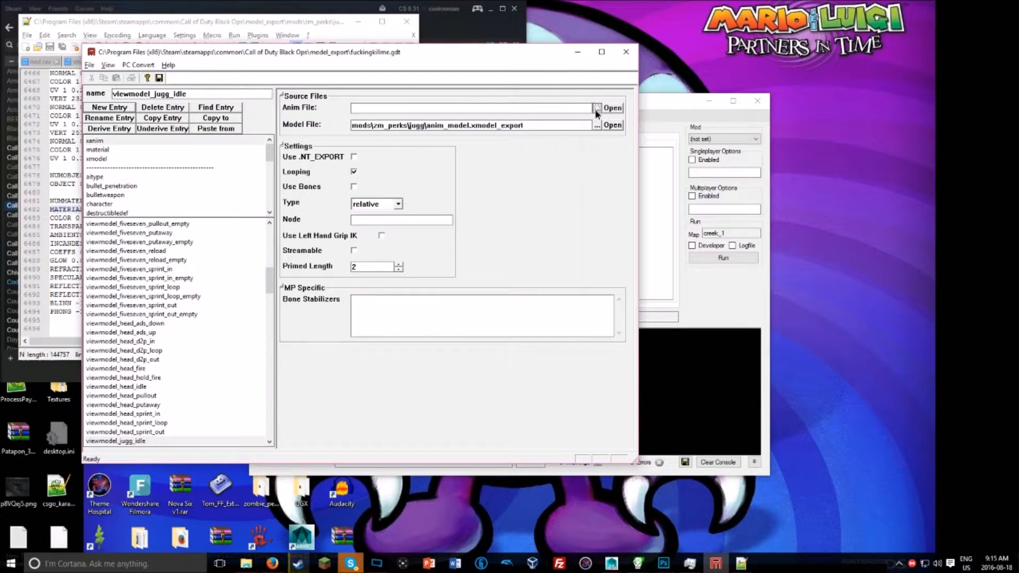
Step: Assign mods\zm_perks\jugg\xanim\idle.xanim_export as viewmodel_jugg_idle's anim file and convert the animation
click(597, 109)
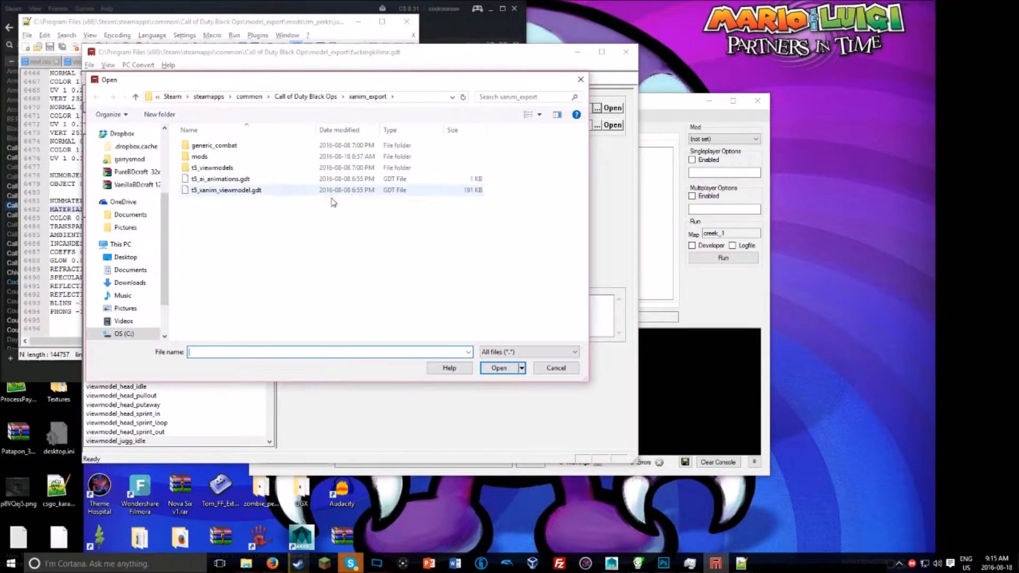
double_click(206, 157)
double_click(206, 157)
double_click(202, 146)
double_click(201, 146)
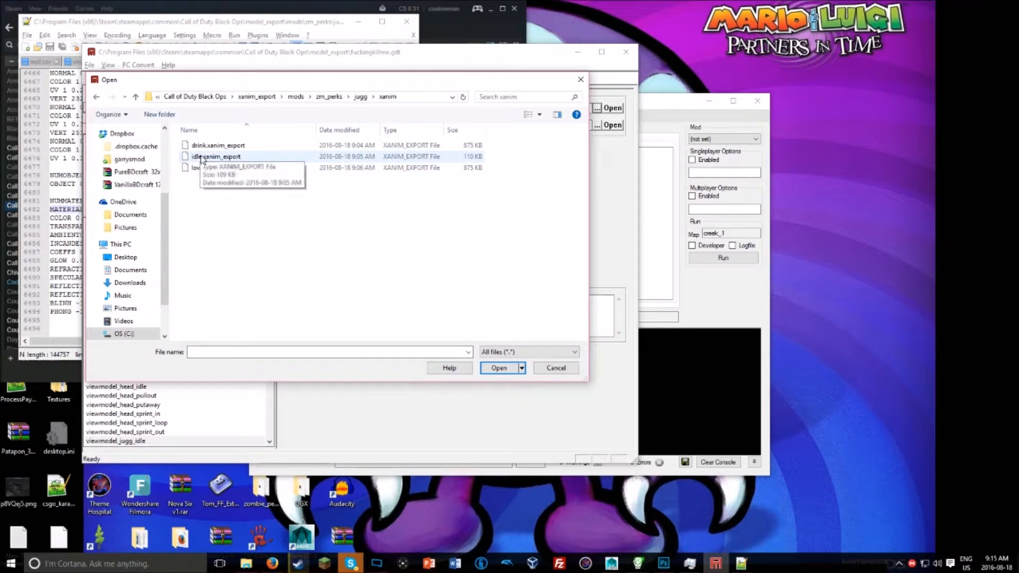
double_click(203, 157)
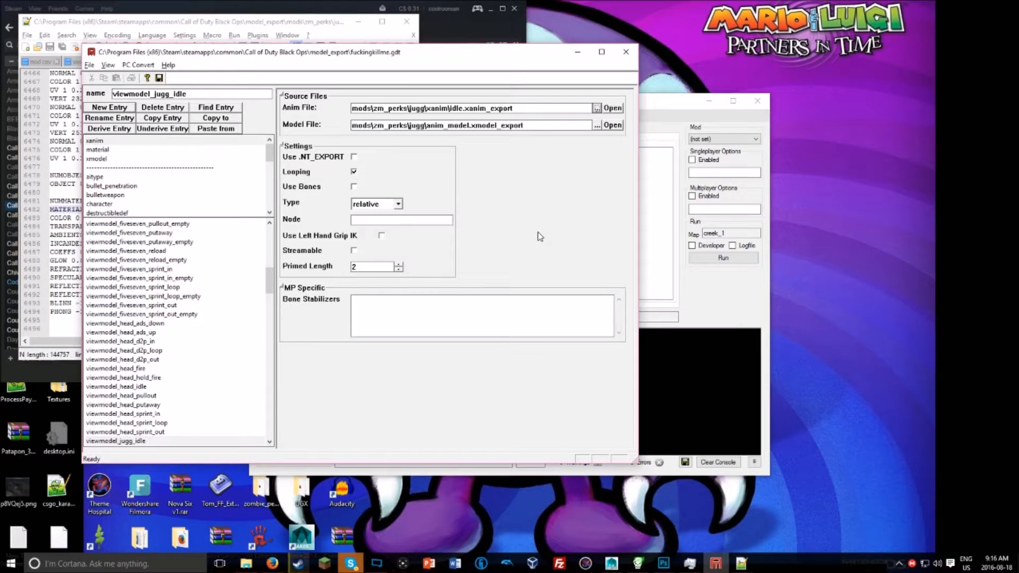
key(F10)
click(438, 290)
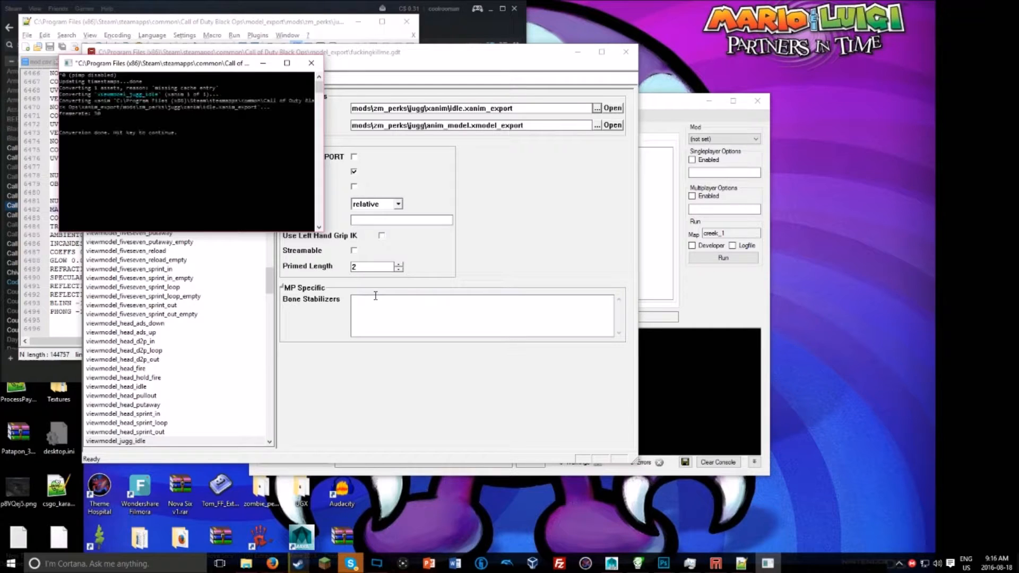
key(Return)
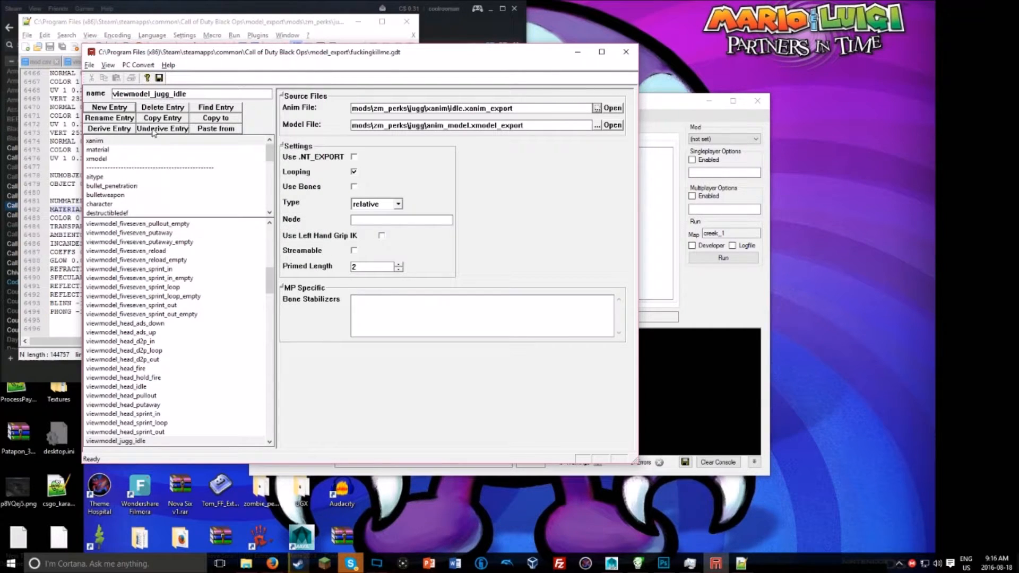
Step: Copy the viewmodel_jugg_idle entry as viewmodel_jugg_drink and disable Looping for the copy
click(158, 119)
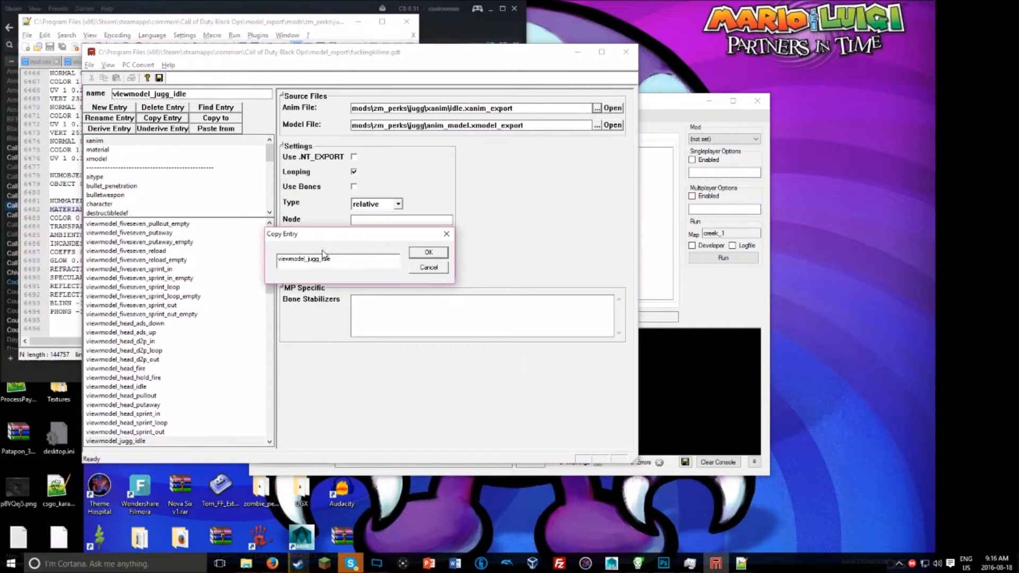
text(drink)
key(Return)
click(353, 171)
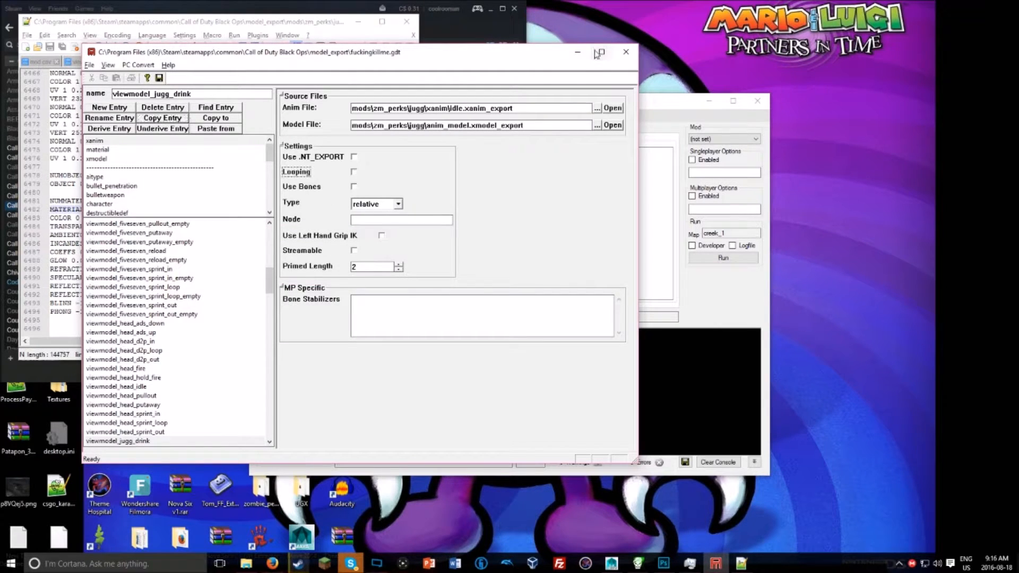
Step: Assign drink.xanim_export as viewmodel_jugg_drink's anim file and convert the animation
click(596, 107)
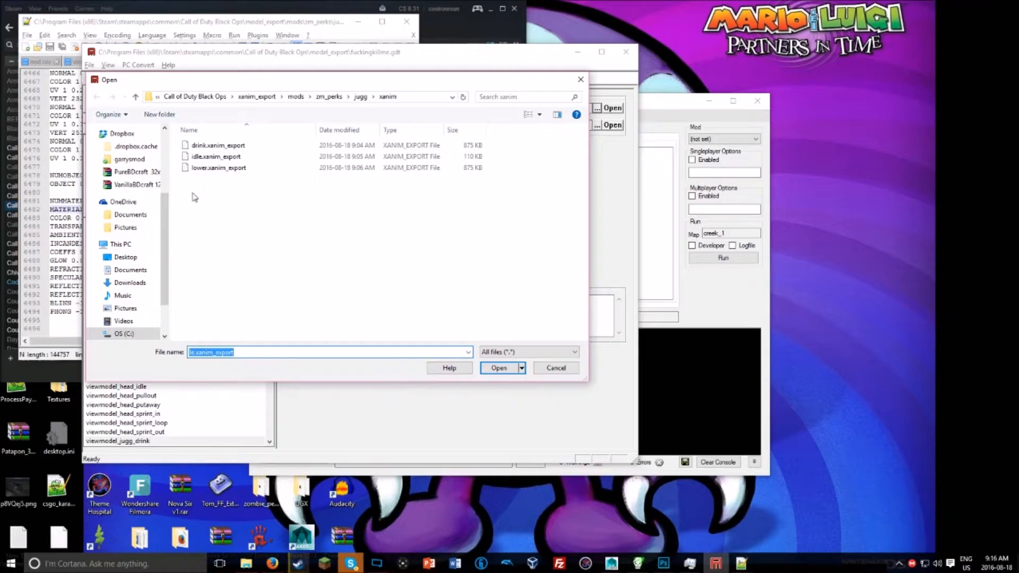
double_click(212, 145)
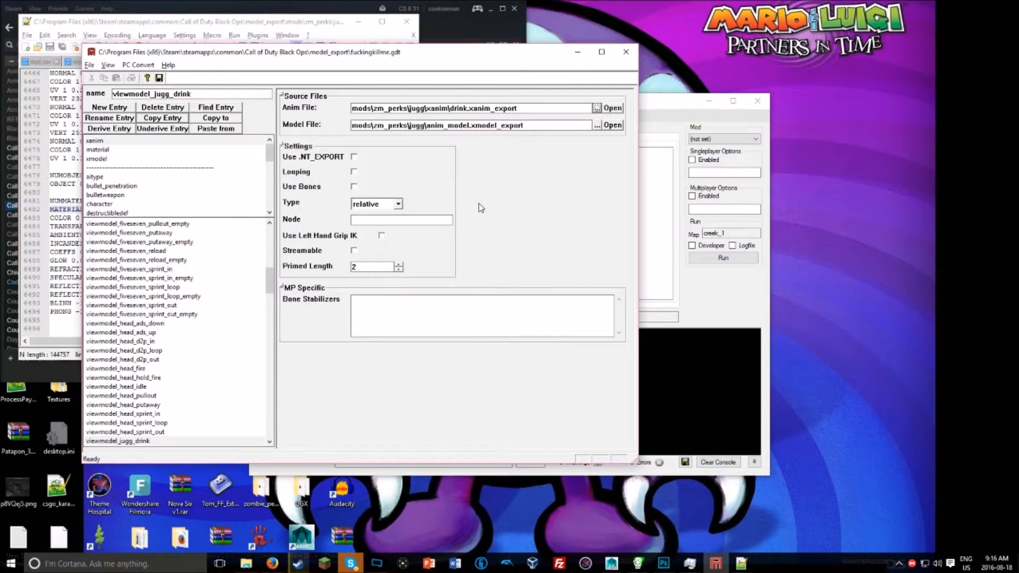
key(F10)
click(435, 284)
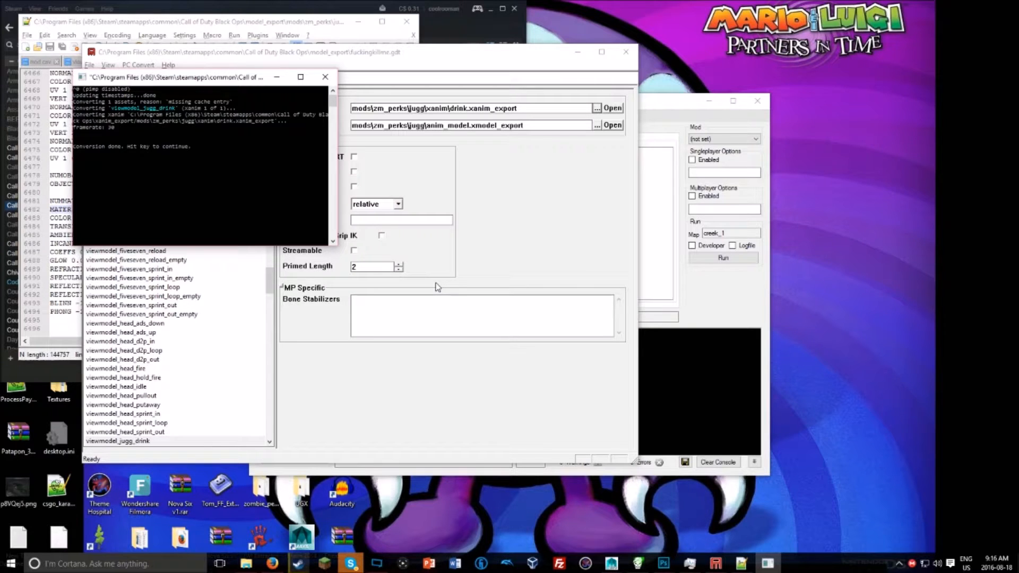
key(Return)
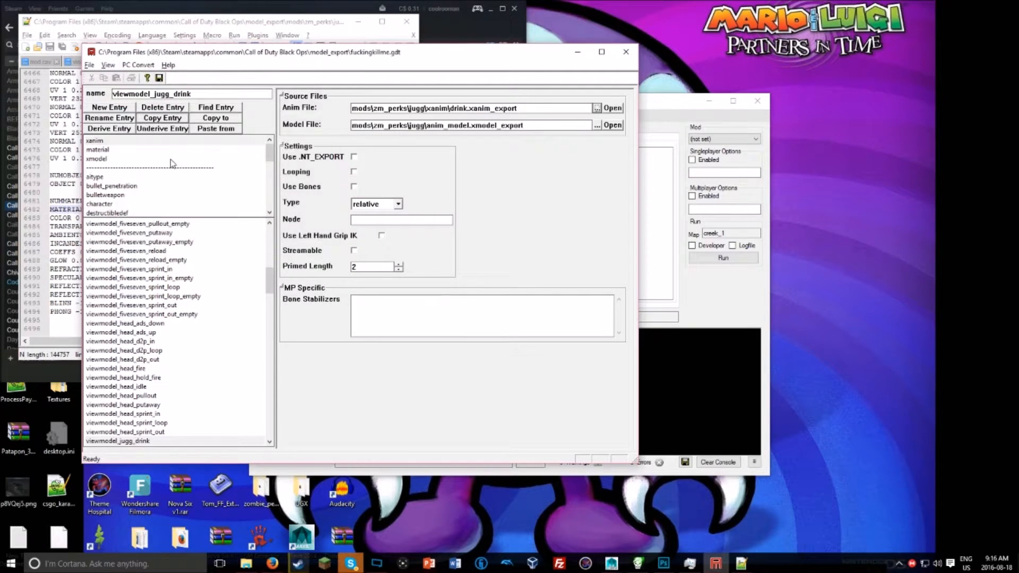
Step: Copy the viewmodel_jugg_drink entry as viewmodel_jugg_lower
click(162, 117)
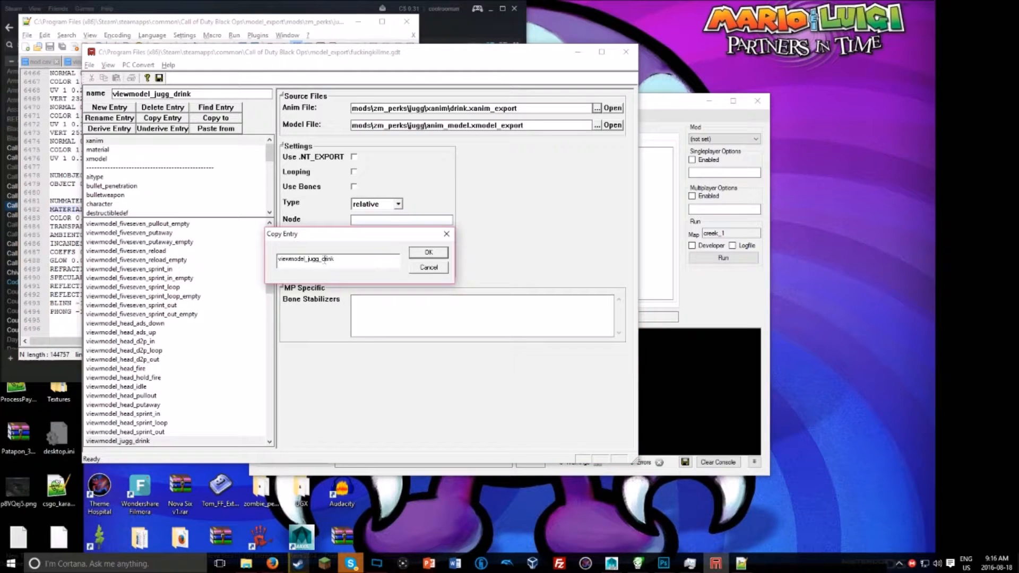
text(lower)
key(Return)
Step: Assign lower.xanim_export as viewmodel_jugg_lower's anim file and convert the animation
click(597, 108)
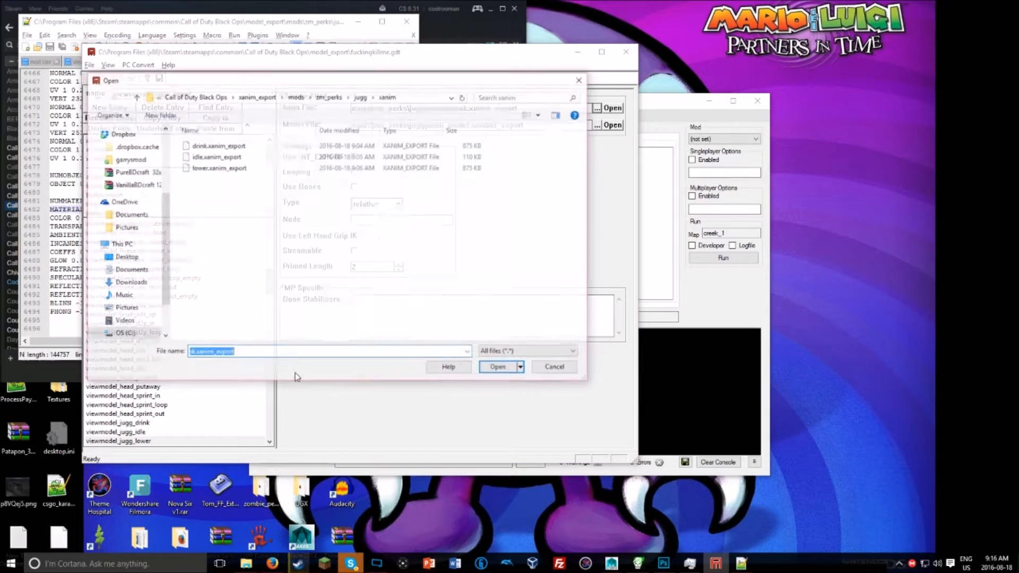
double_click(224, 171)
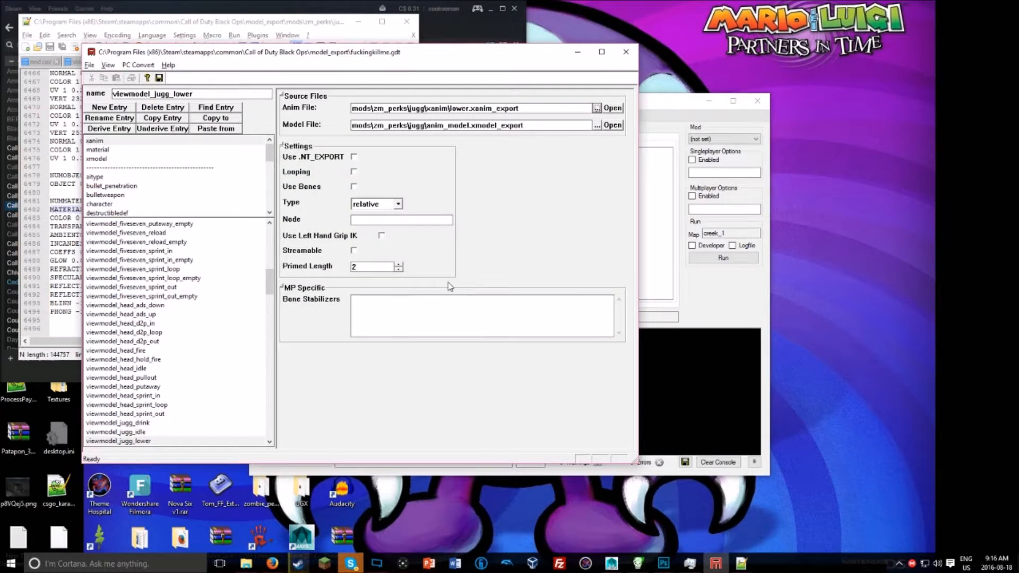
key(F10)
click(424, 283)
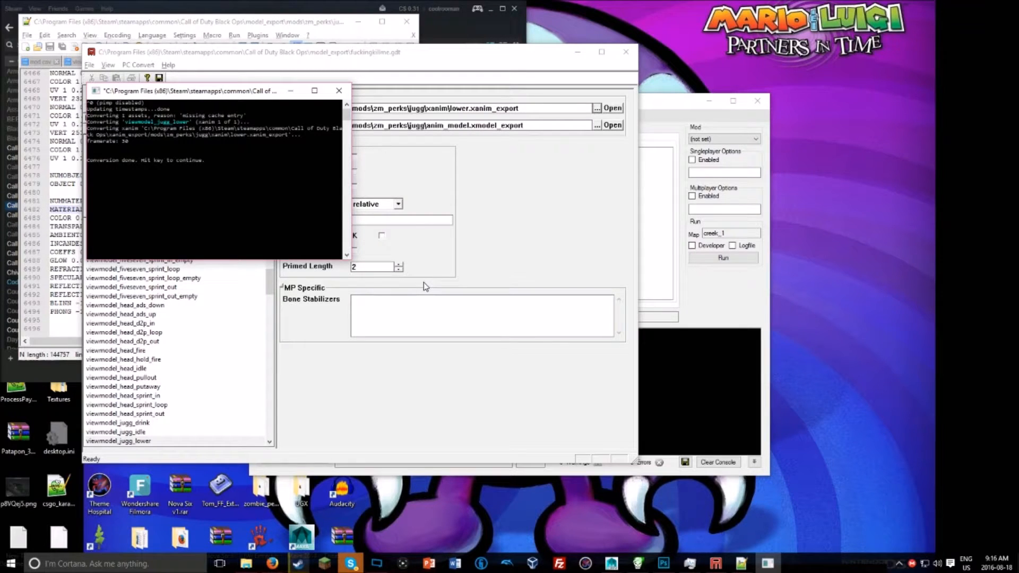
key(Return)
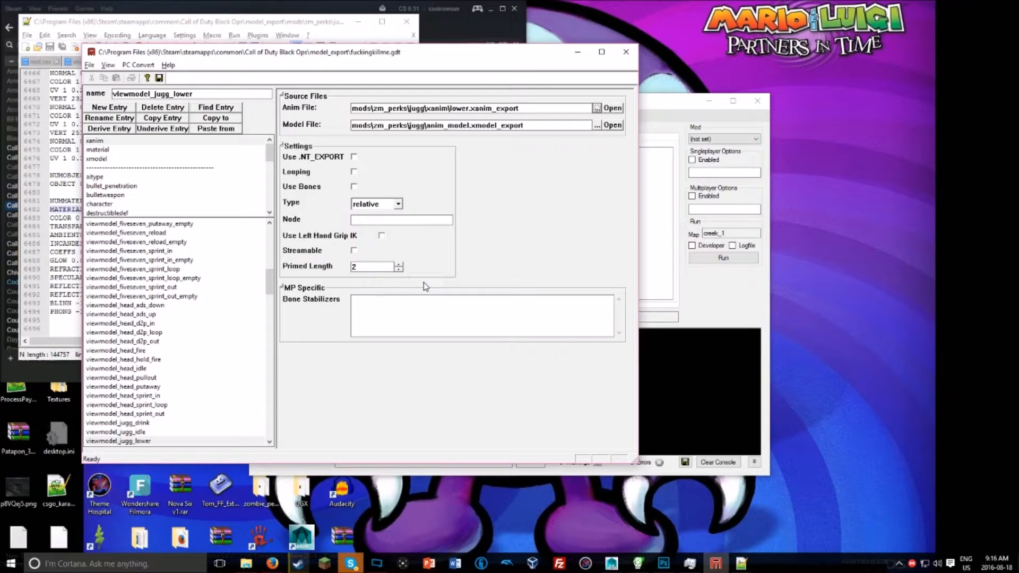
Step: Switch to File Explorer and open the raw\weapons\sp folder inside Call of Duty Black Ops
click(246, 562)
click(234, 153)
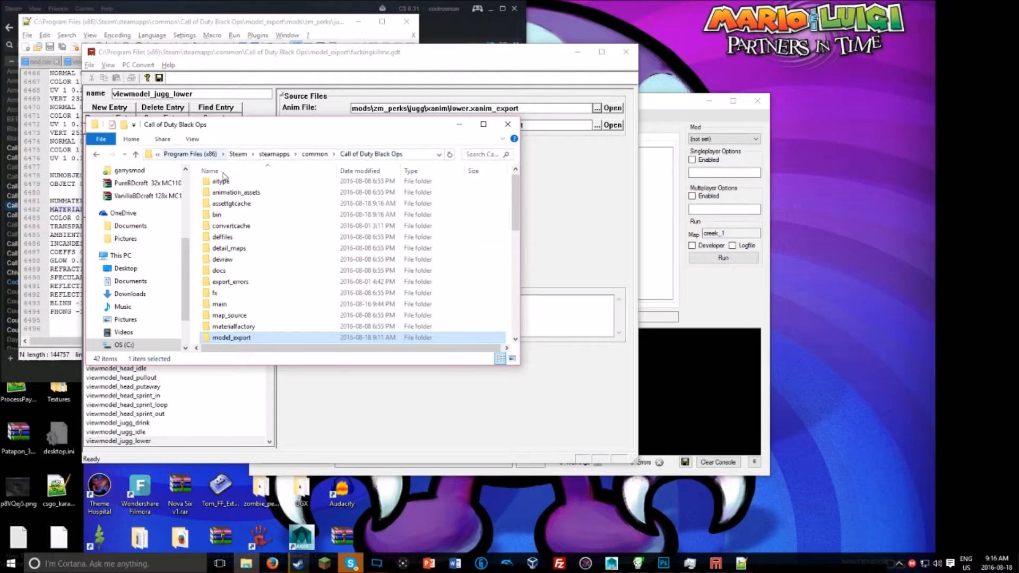
scroll(220, 267, down, 1)
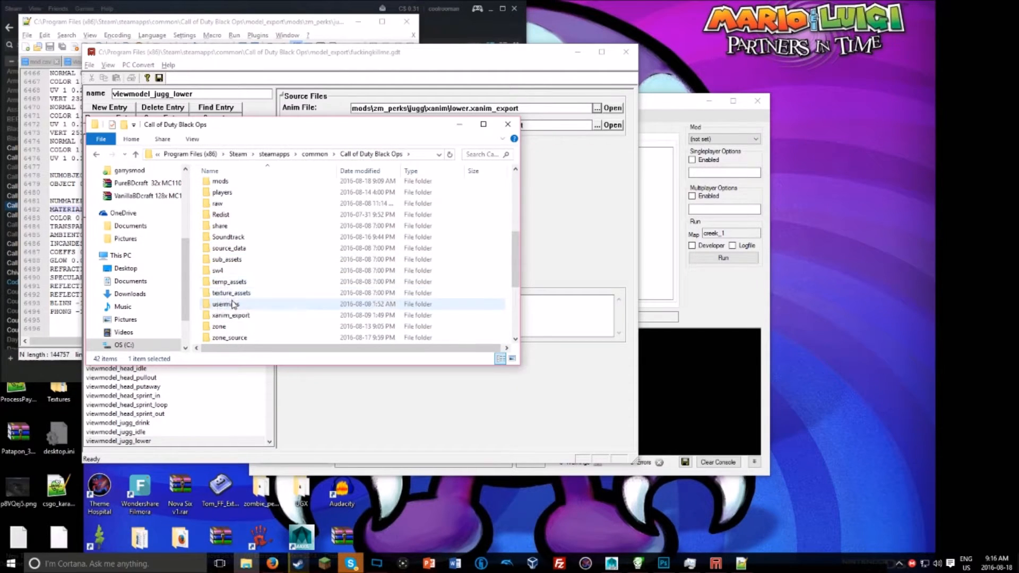
scroll(247, 261, down, 1)
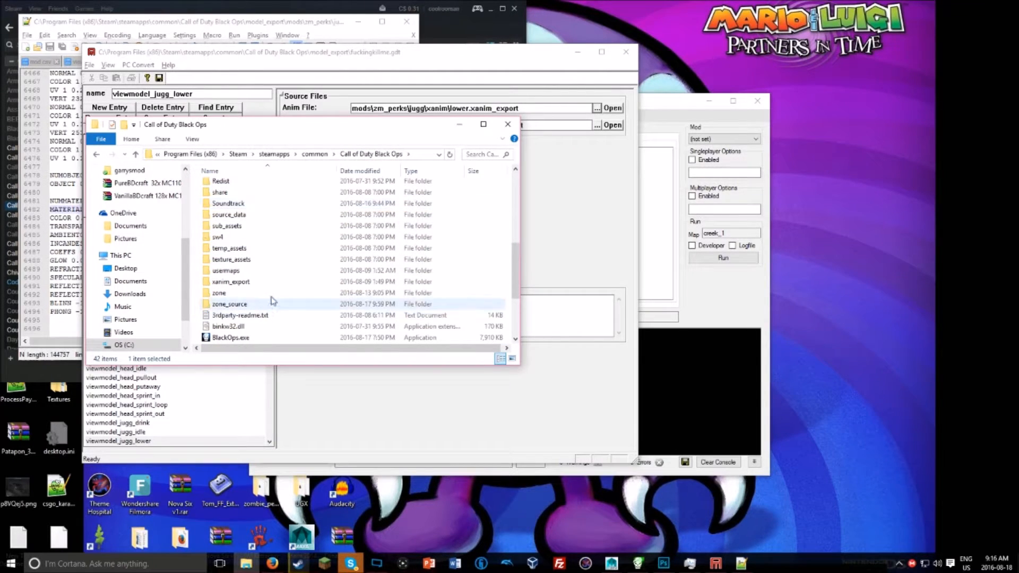
scroll(260, 198, up, 3)
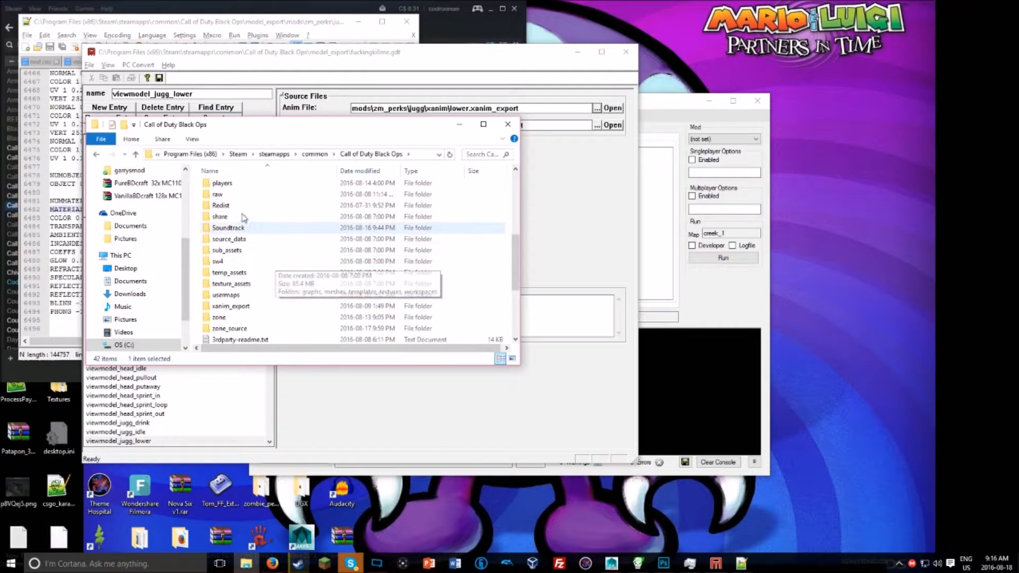
double_click(231, 200)
scroll(252, 254, down, 3)
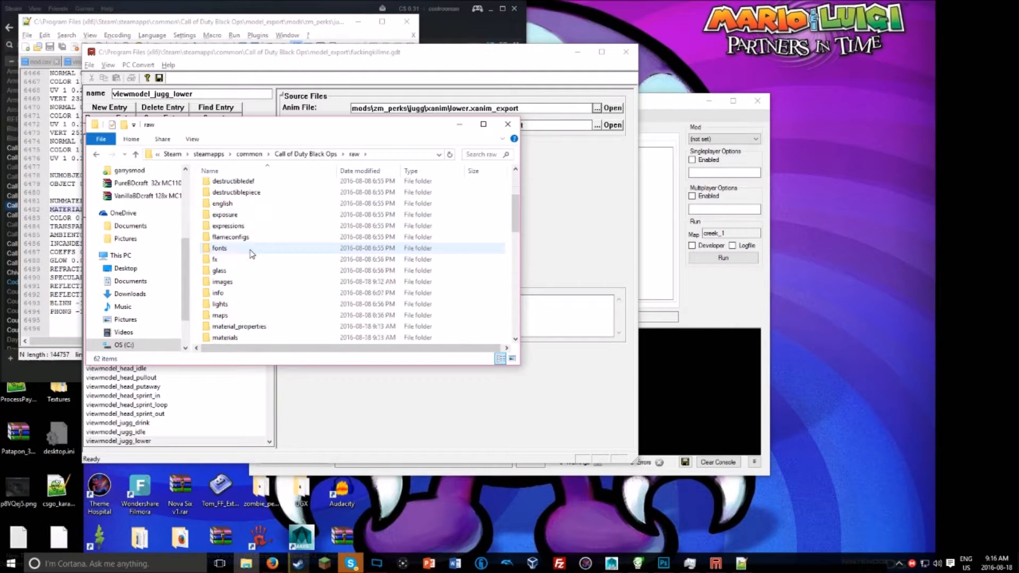
scroll(252, 253, down, 4)
scroll(251, 254, down, 5)
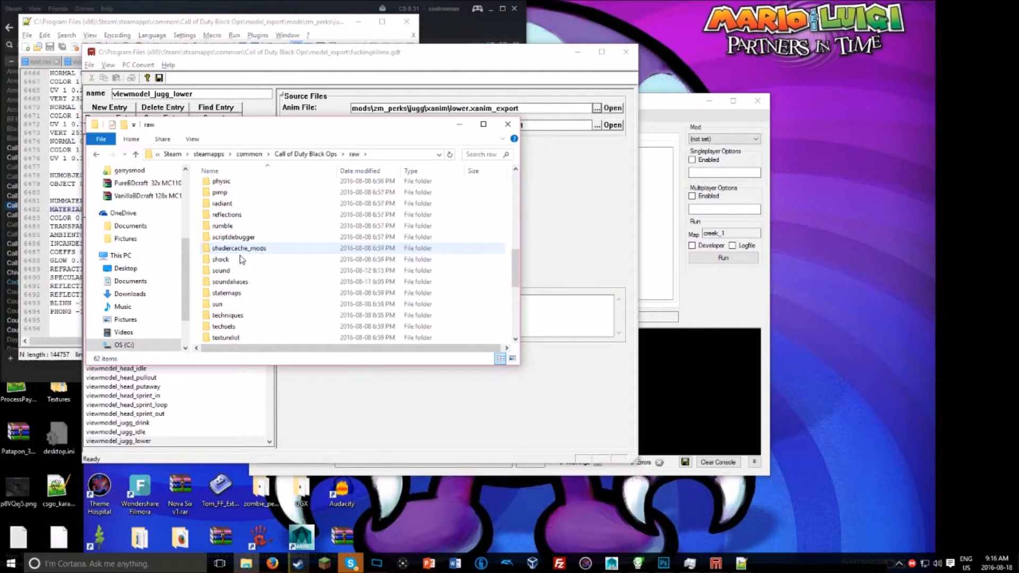
double_click(255, 318)
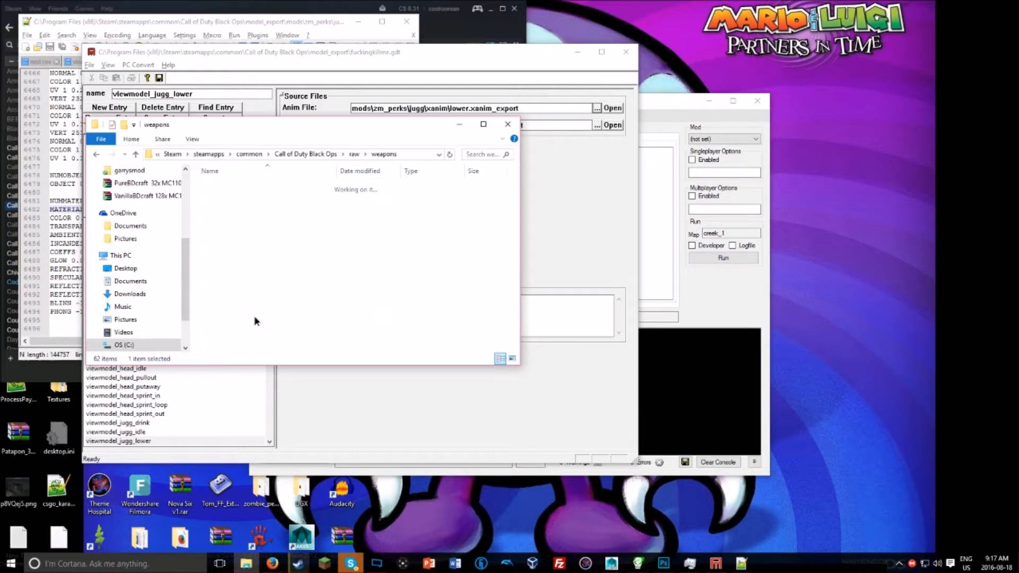
double_click(259, 200)
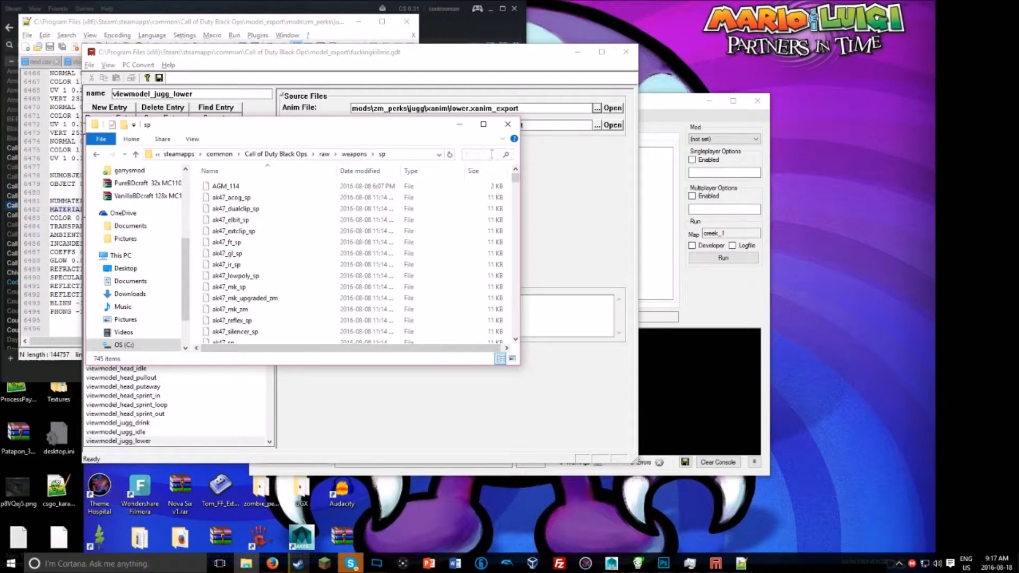
Step: Search the sp weapons folder for "jug", then go back to the Call of Duty Black Ops folder
click(491, 154)
text(jug)
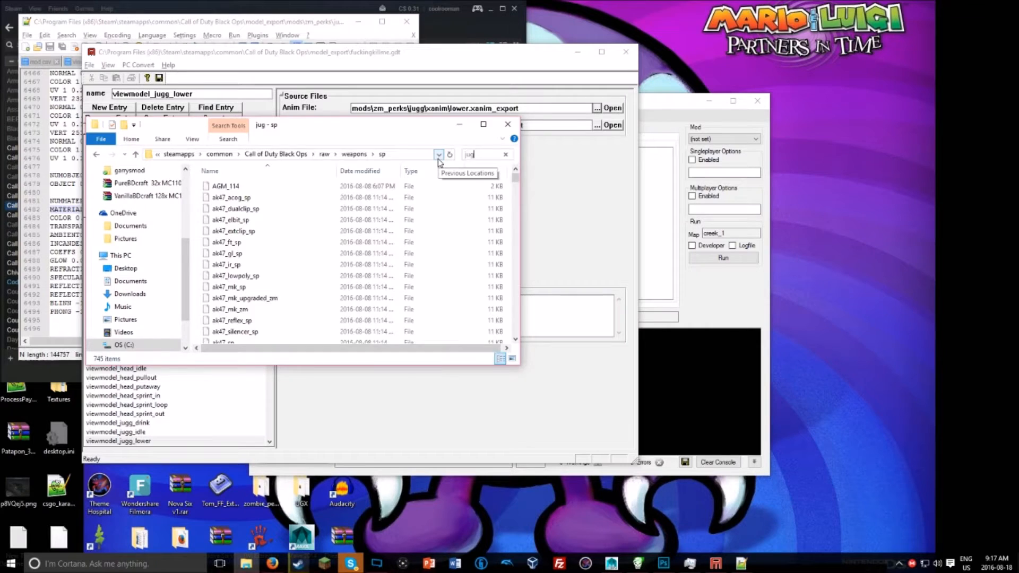
click(292, 183)
click(96, 154)
click(263, 154)
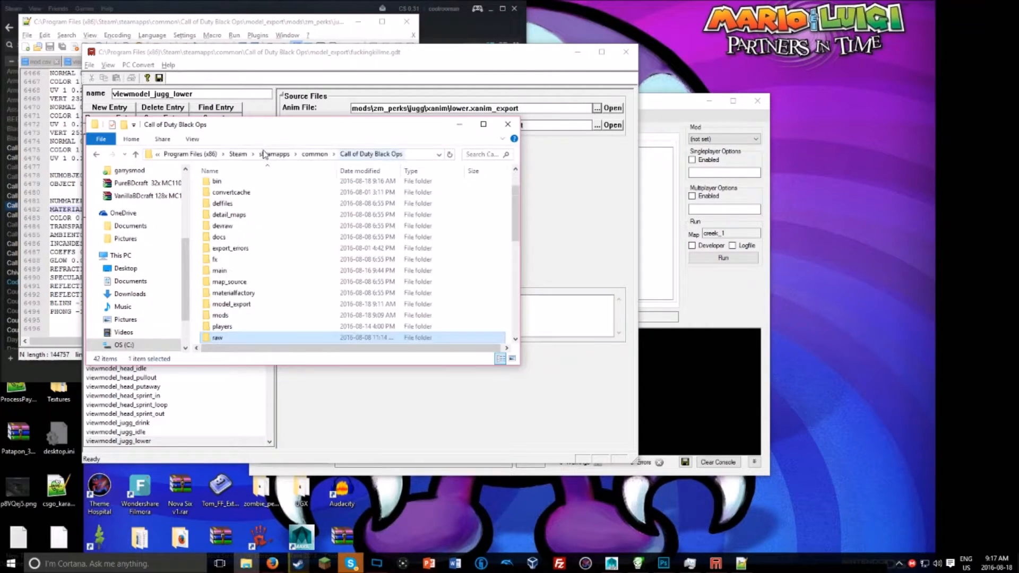
Step: Reopen the raw\weapons\sp folder to view its weapon files
double_click(216, 338)
scroll(221, 318, down, 8)
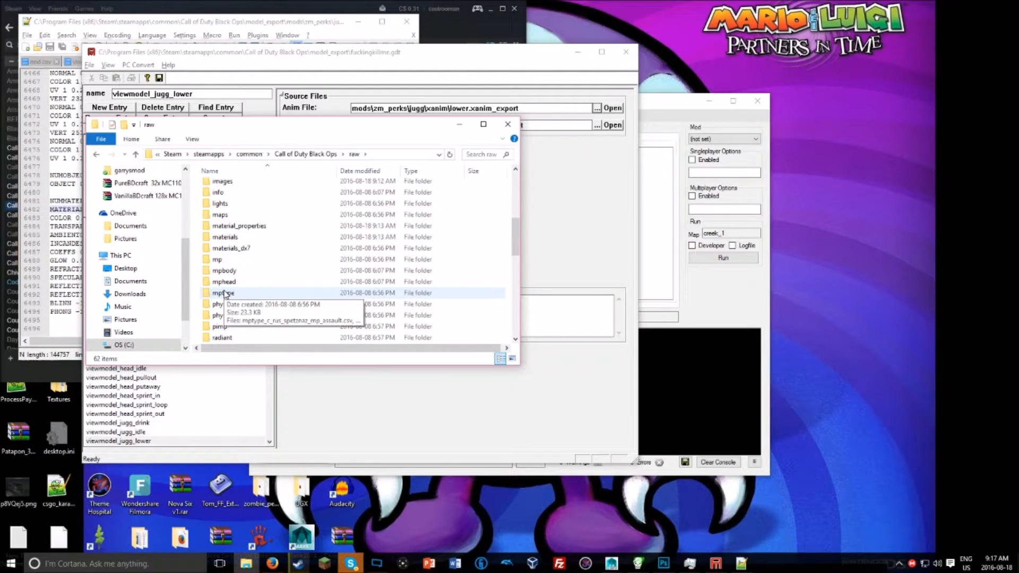
scroll(229, 291, down, 7)
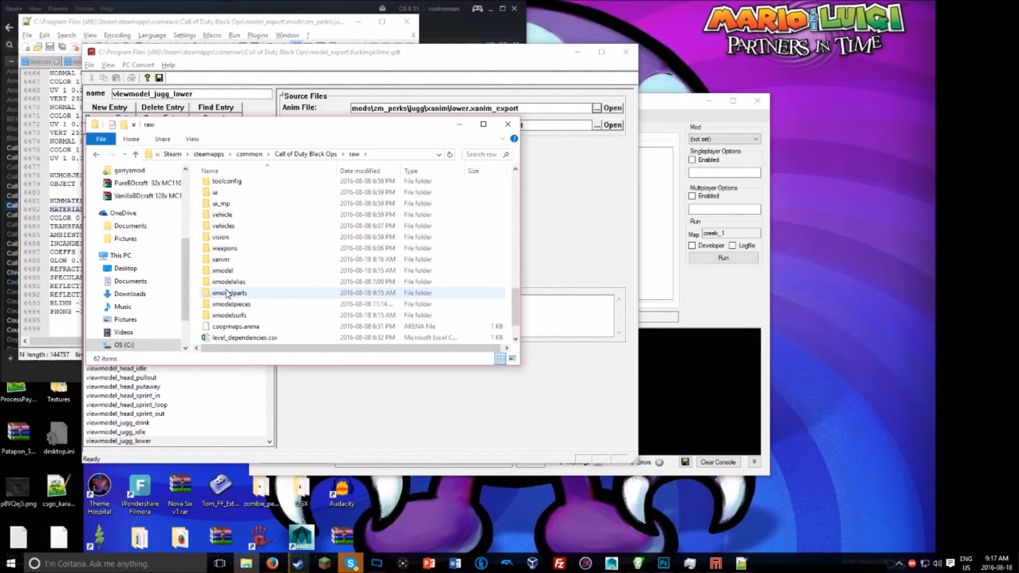
scroll(229, 240, up, 1)
double_click(229, 239)
double_click(209, 198)
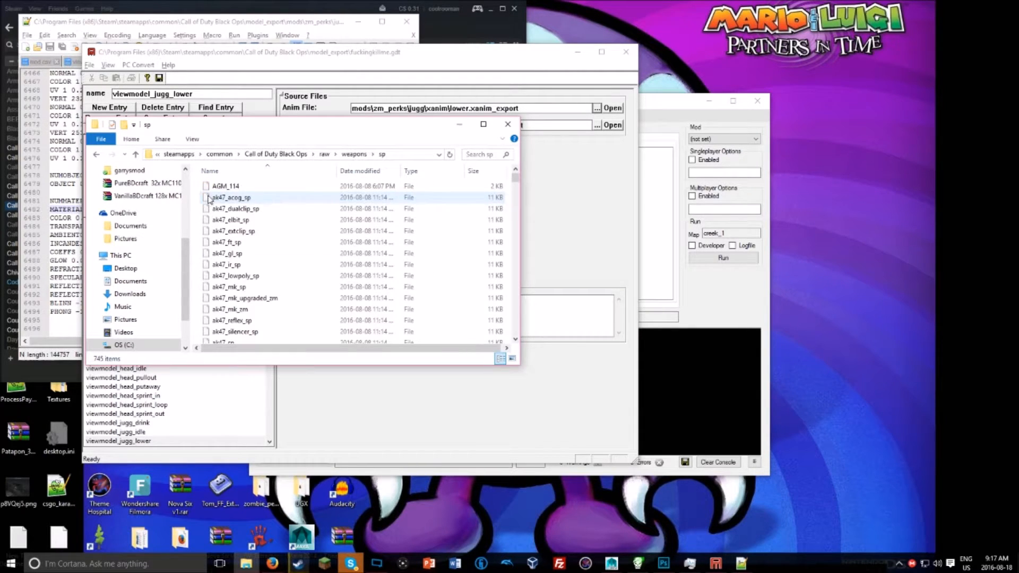
Step: Run the Converter from the Black Ops Launcher and return to the sp weapons folder window
click(712, 300)
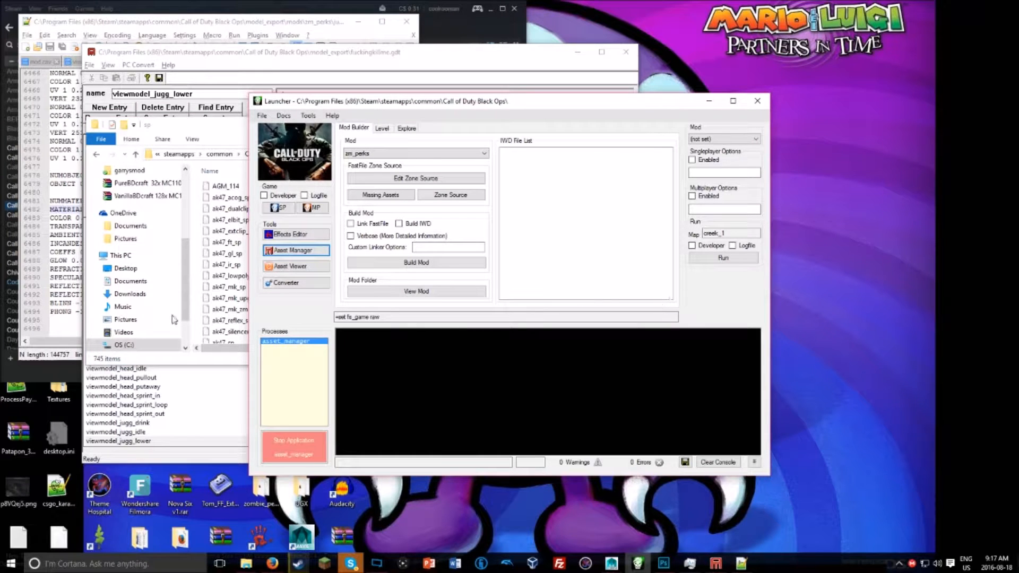
click(296, 283)
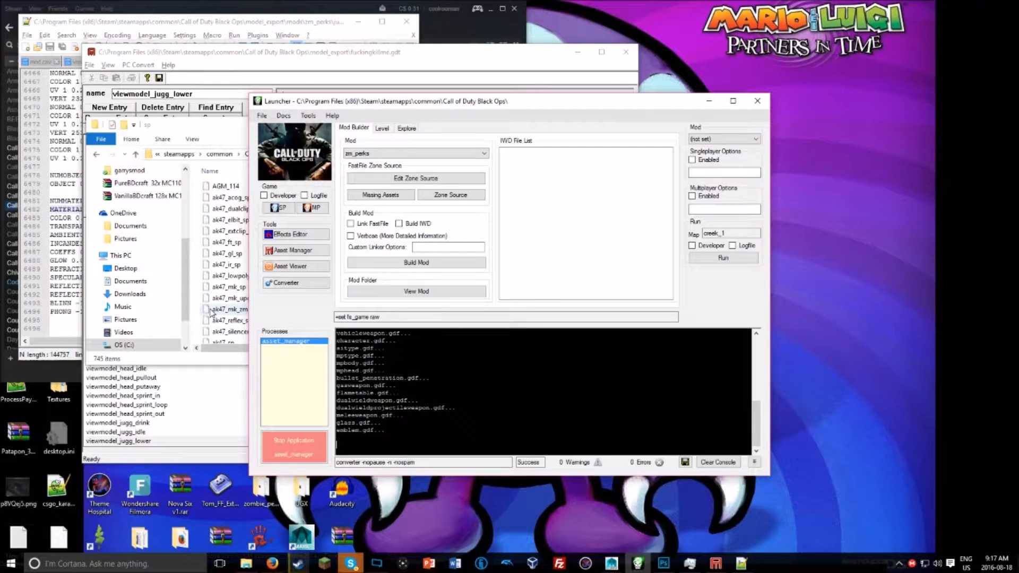
click(223, 320)
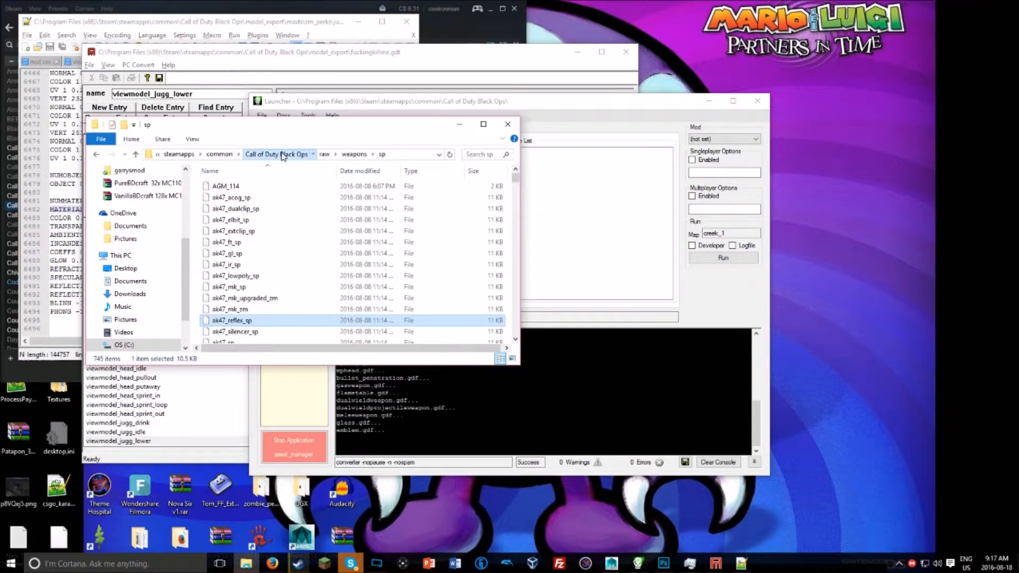
Step: Open the mods\zm_perks folder inside Call of Duty Black Ops and create a folder named weapons in it
click(284, 154)
double_click(251, 319)
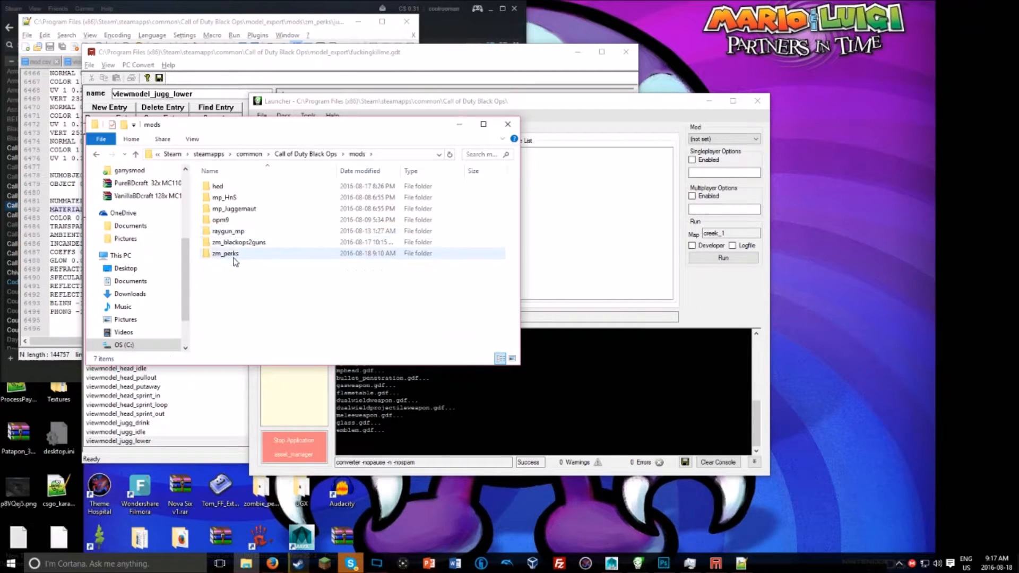
double_click(227, 254)
right_click(227, 223)
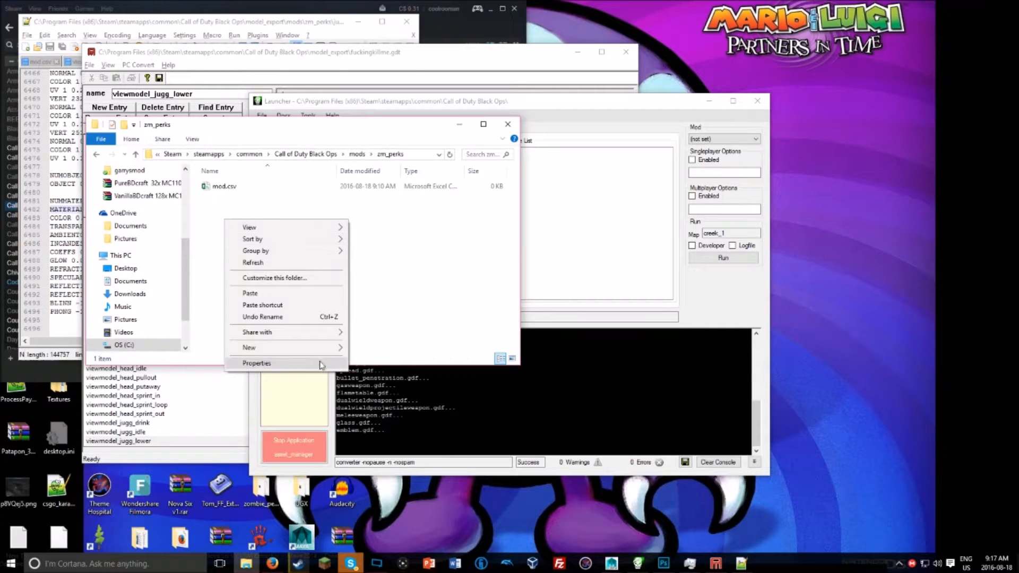
mouse_move(316, 351)
click(350, 350)
text(weapons)
key(Return)
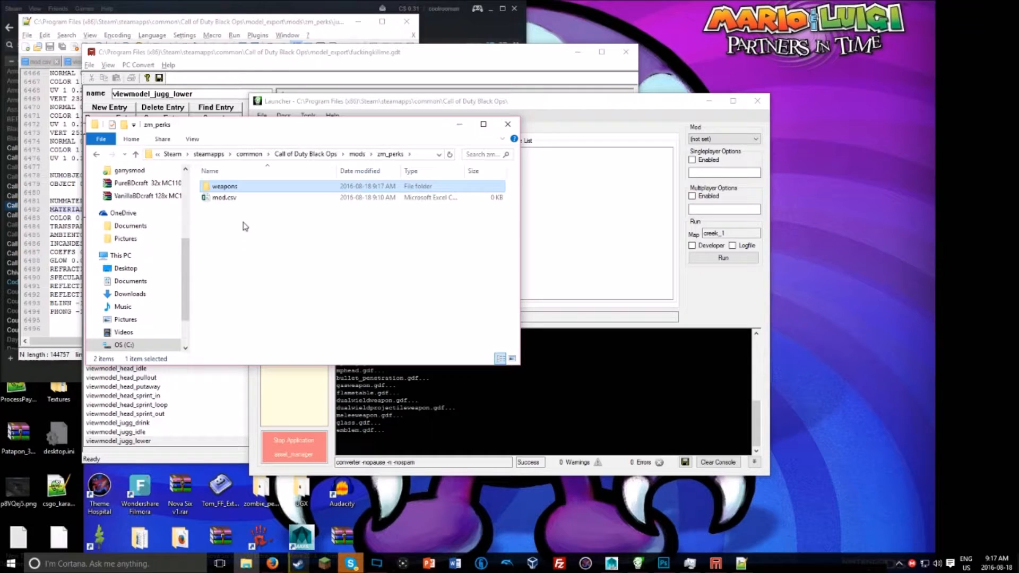
Step: Create a folder named sp inside the new weapons folder and open it
double_click(224, 186)
right_click(271, 253)
mouse_move(374, 382)
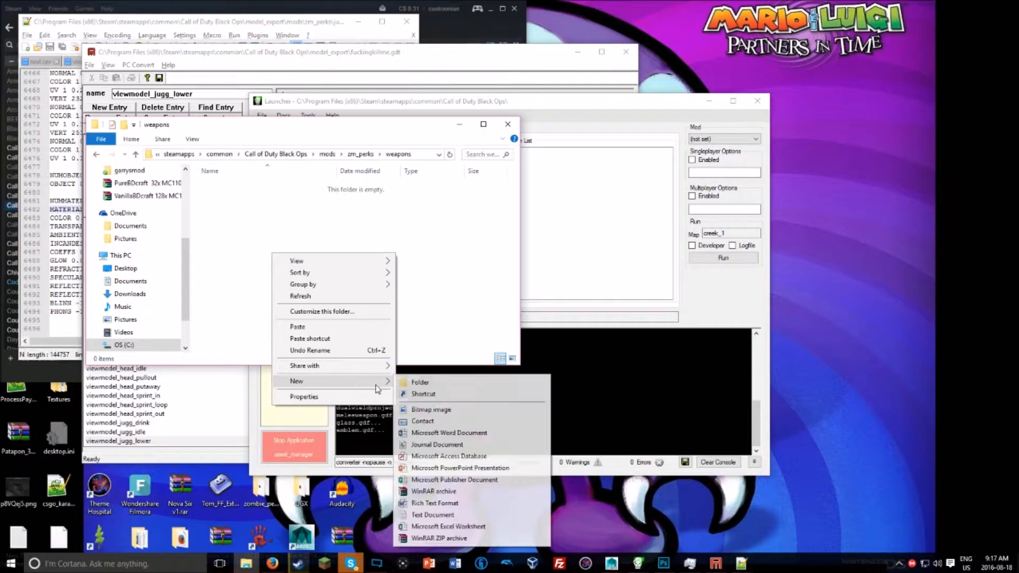
click(416, 382)
text(sp)
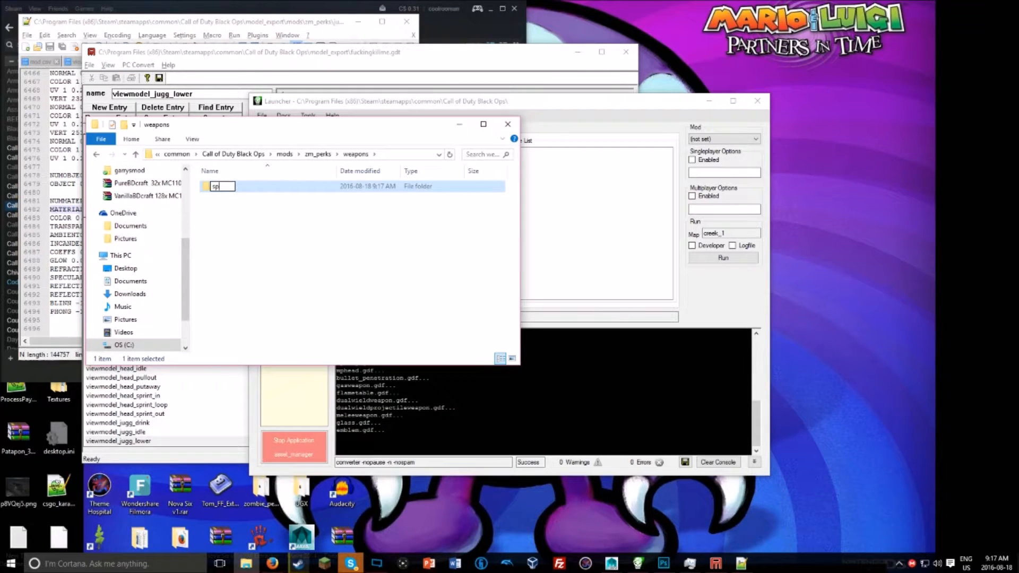
key(Return)
key(Return)
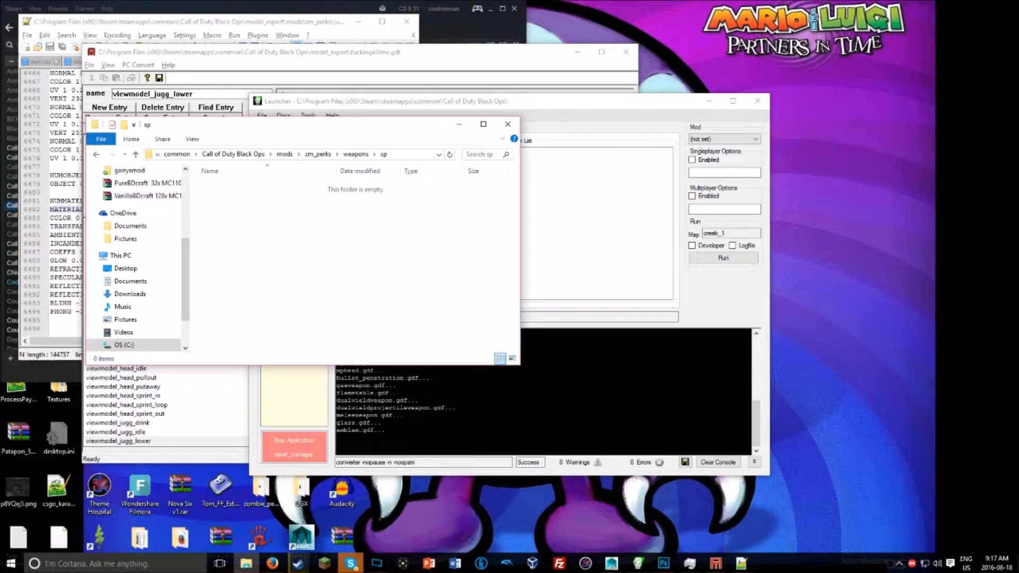
Step: Paste the copied zombie_perk_bottle_jugg weapon file into the sp folder and open it with Notepad
key(ctrl+v)
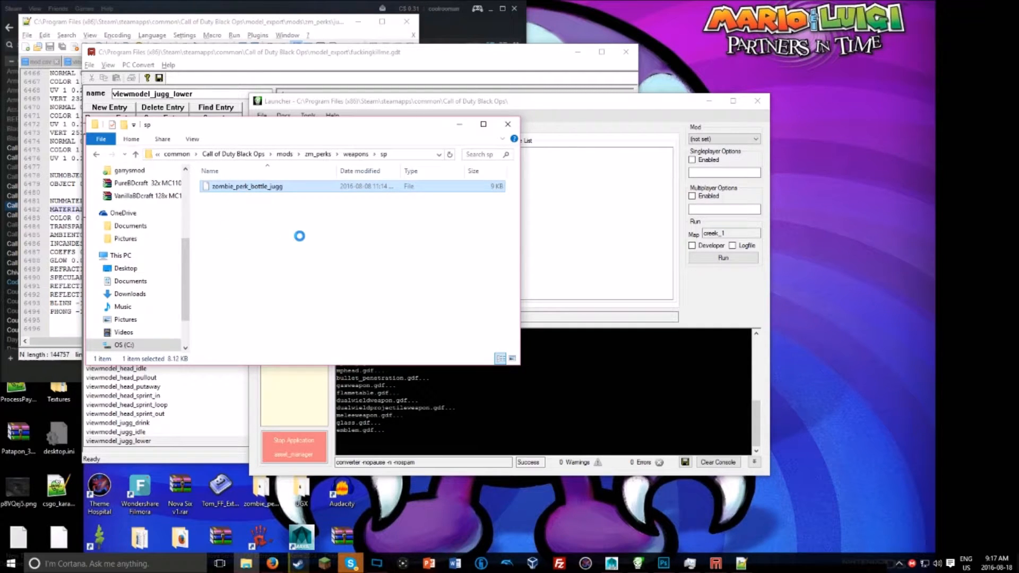
key(shift+F10)
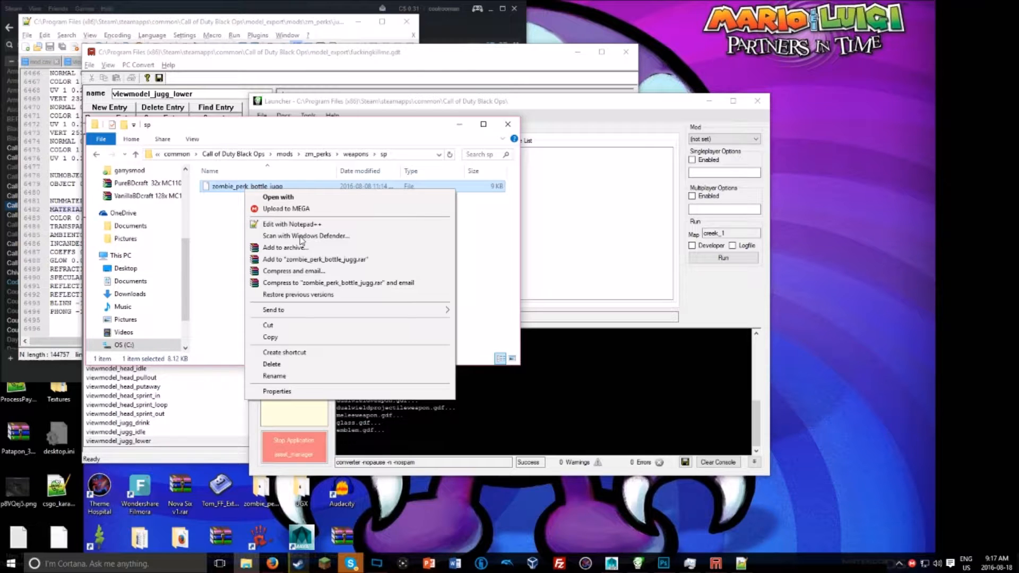
click(300, 196)
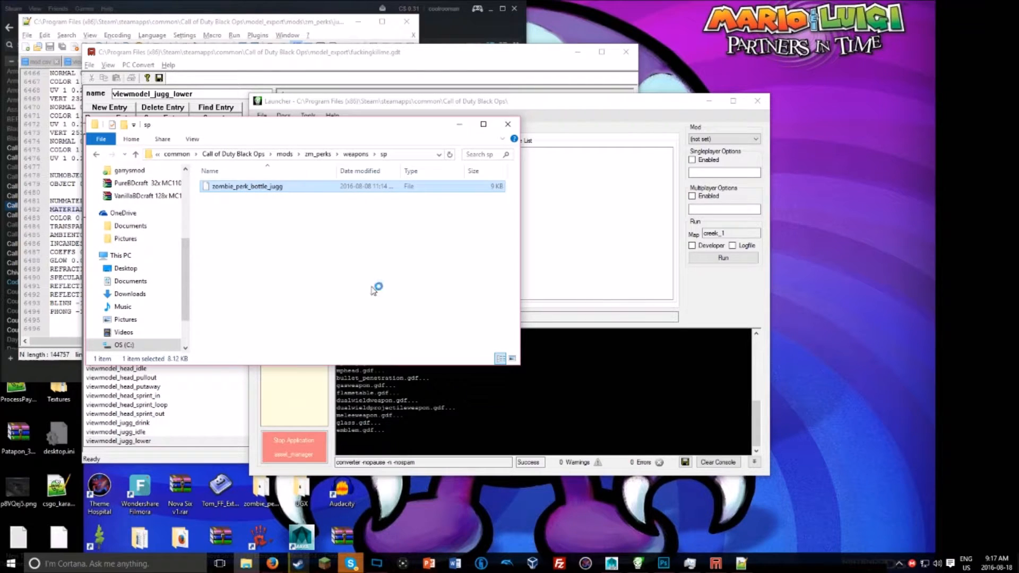
scroll(476, 319, down, 2)
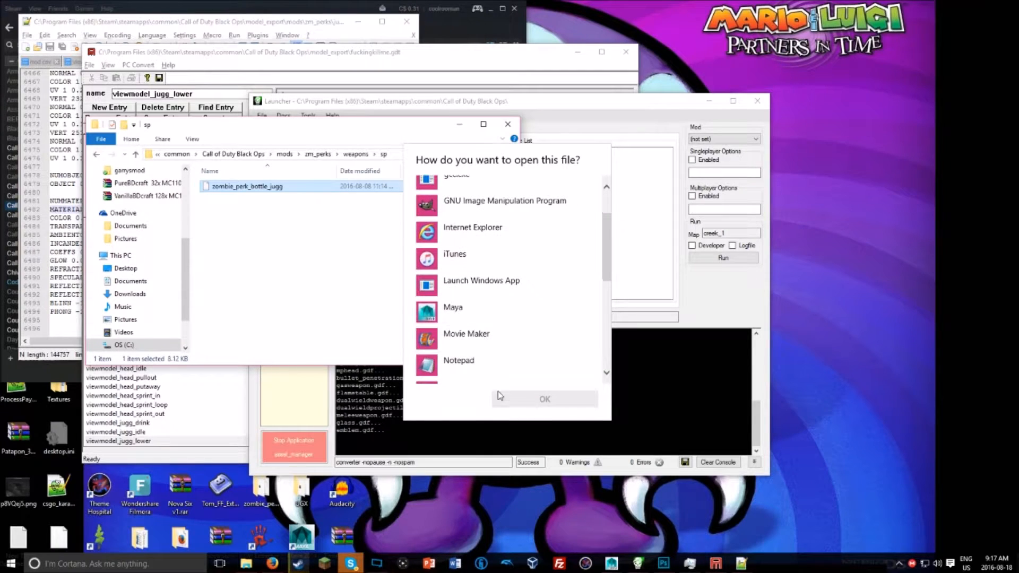
click(458, 360)
click(536, 398)
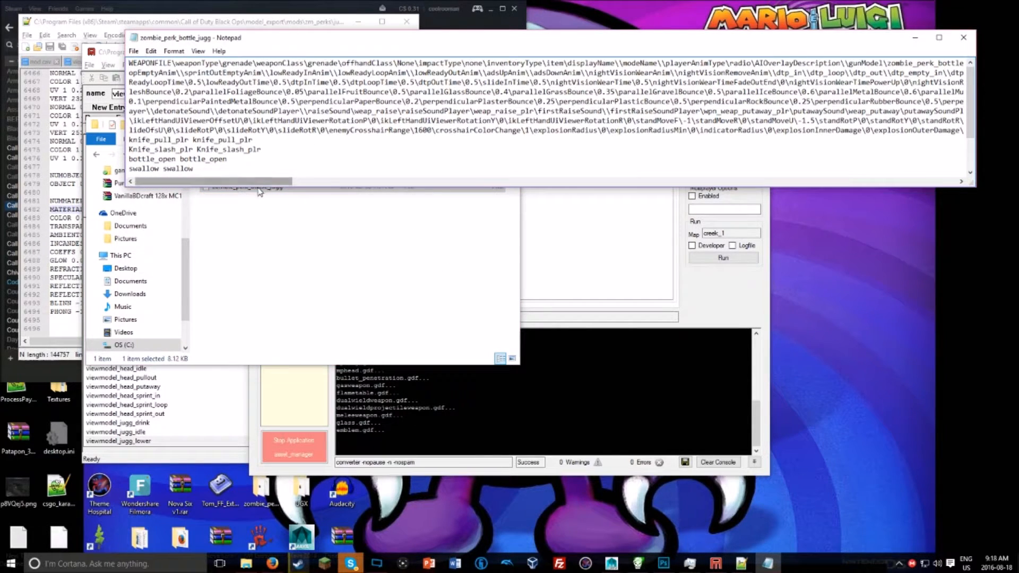
Step: Change the gunModel value in the weapon file to viewmodel_jugg
drag(260, 185, 322, 181)
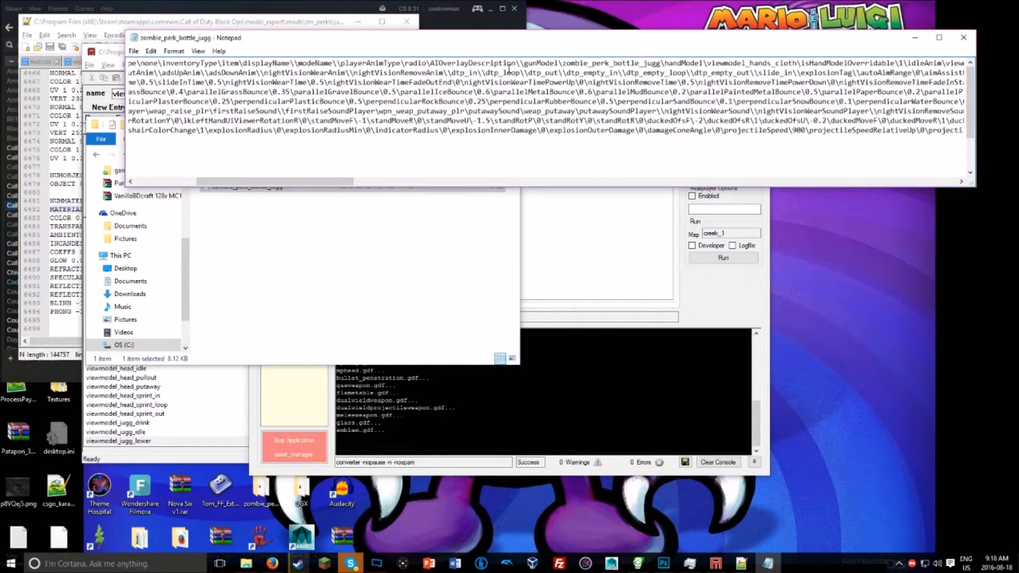
drag(563, 63, 660, 63)
text(viewmodel_)
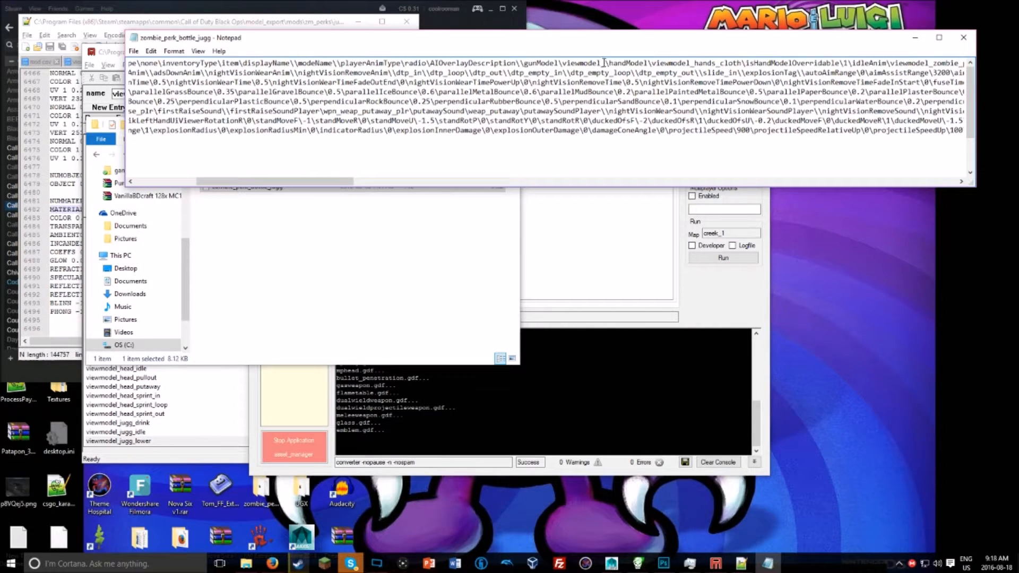
text(jugg)
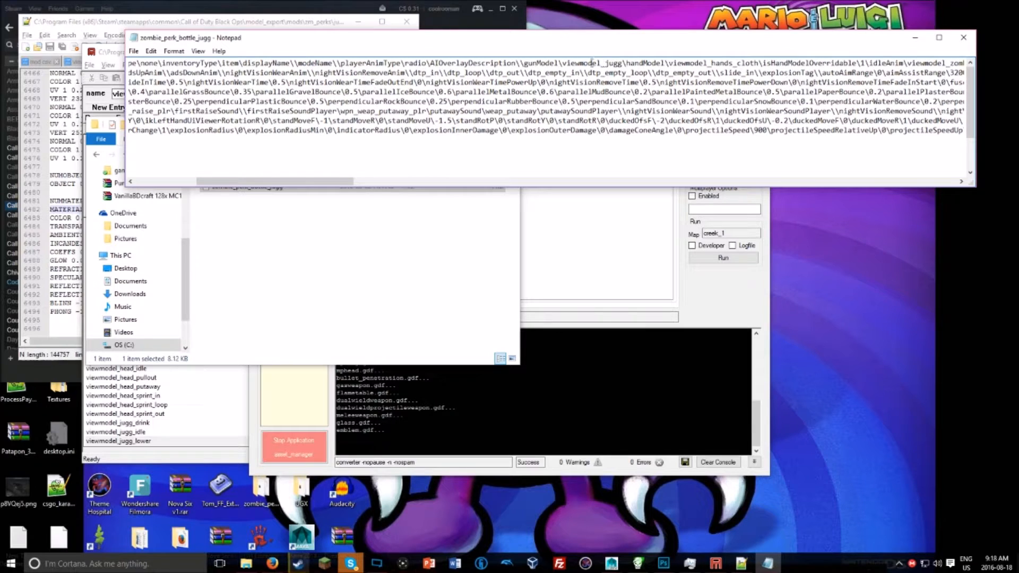
Step: Search the weapon file for "jugg", then return to the start of the text
click(151, 51)
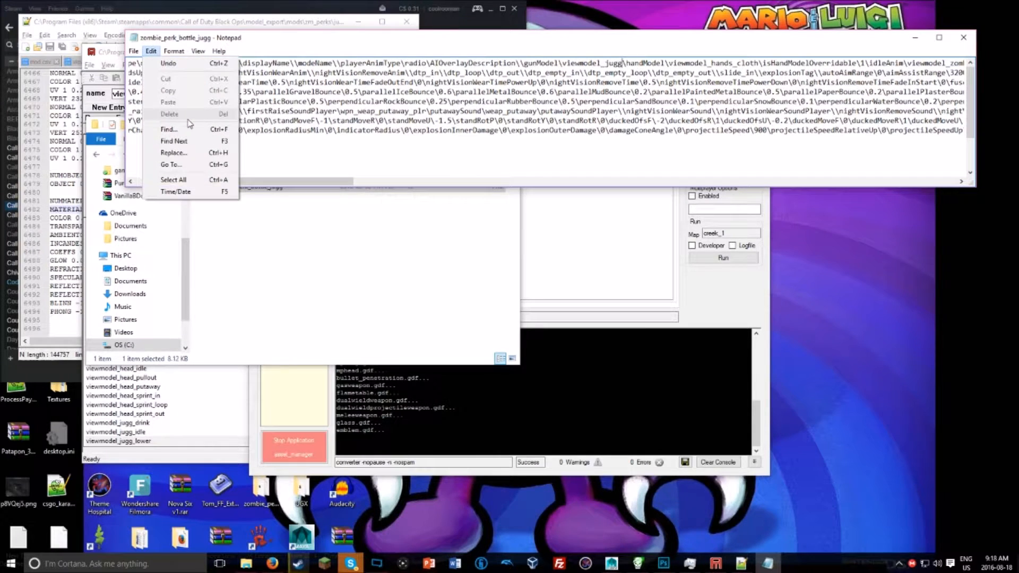
click(189, 130)
text(jugg)
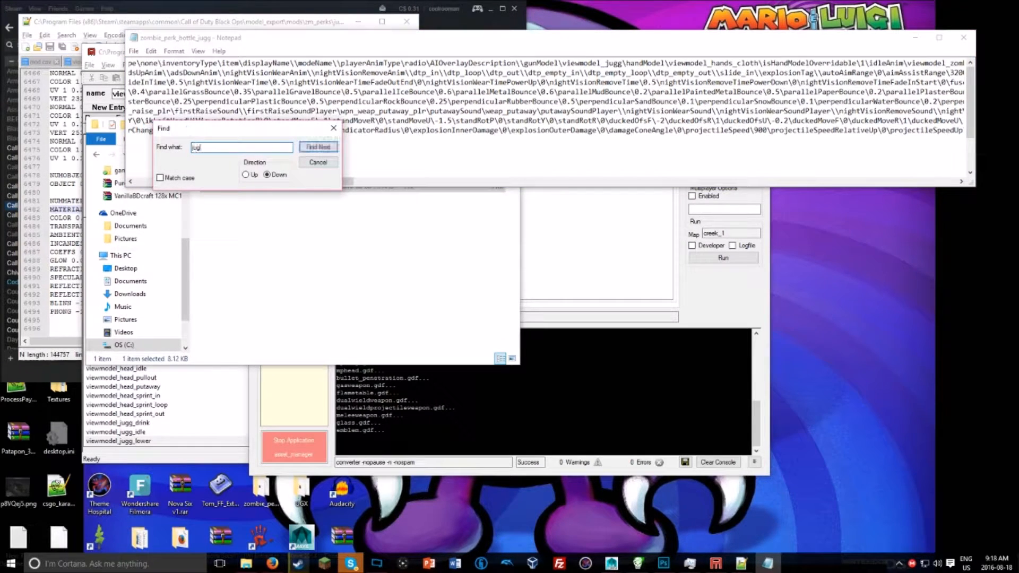
key(Return)
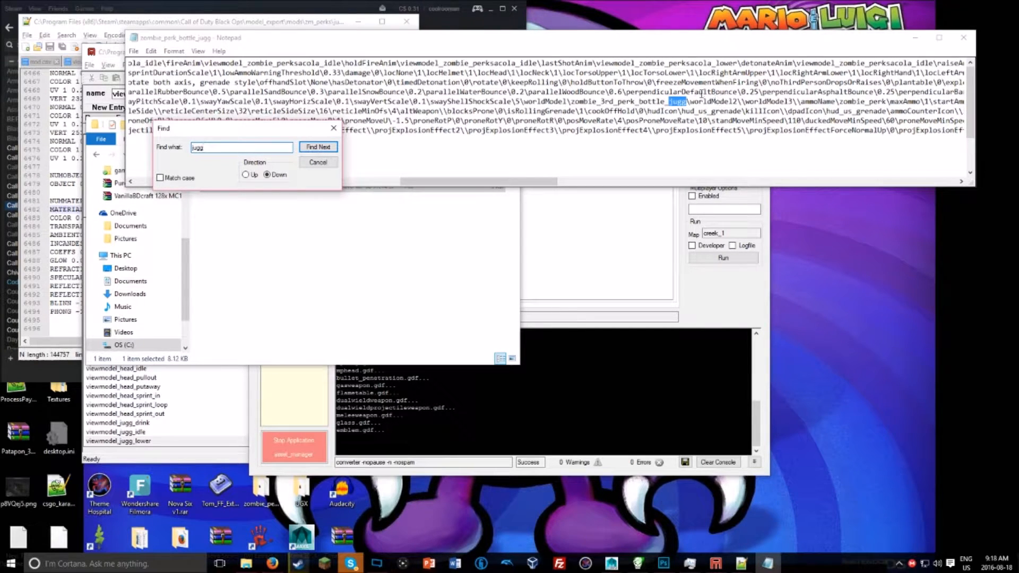
drag(487, 65, 124, 63)
click(232, 66)
click(751, 63)
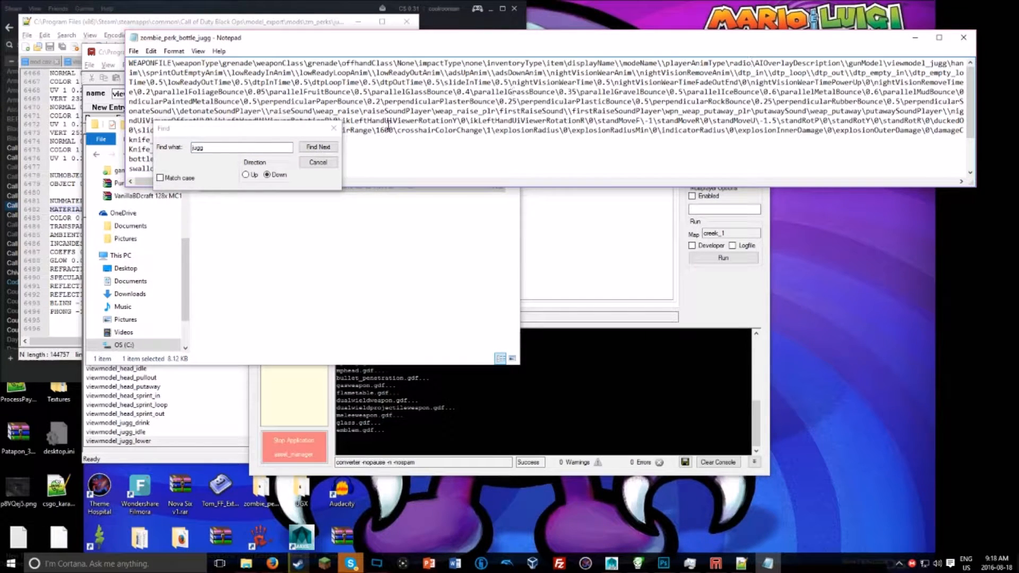
Step: Find the "perk" entries and change the idleAnim and emptyIdleAnim values to viewmodel_jugg_idle
key(ctrl+f)
text(perk)
key(Return)
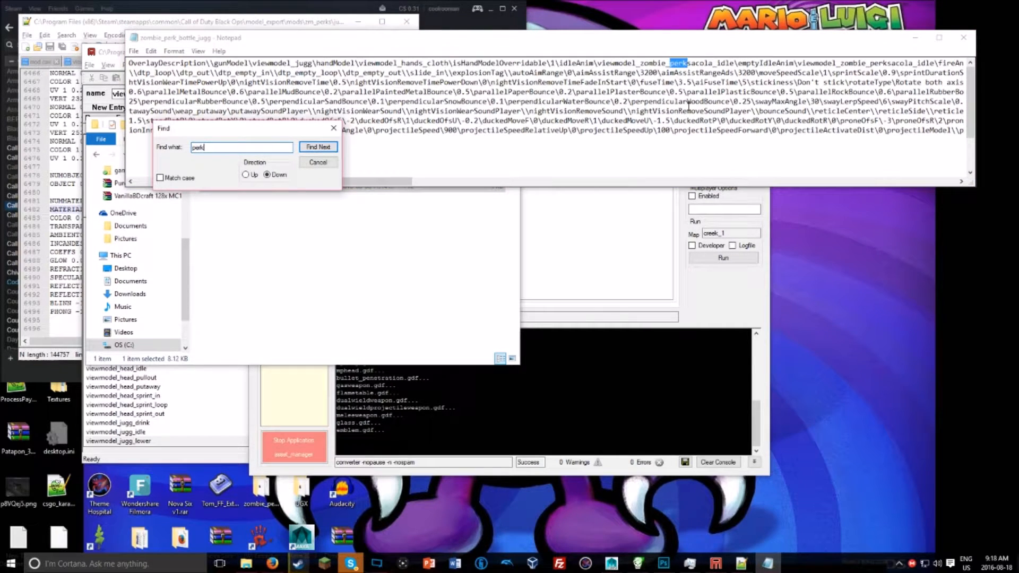
click(710, 64)
drag(713, 64, 639, 64)
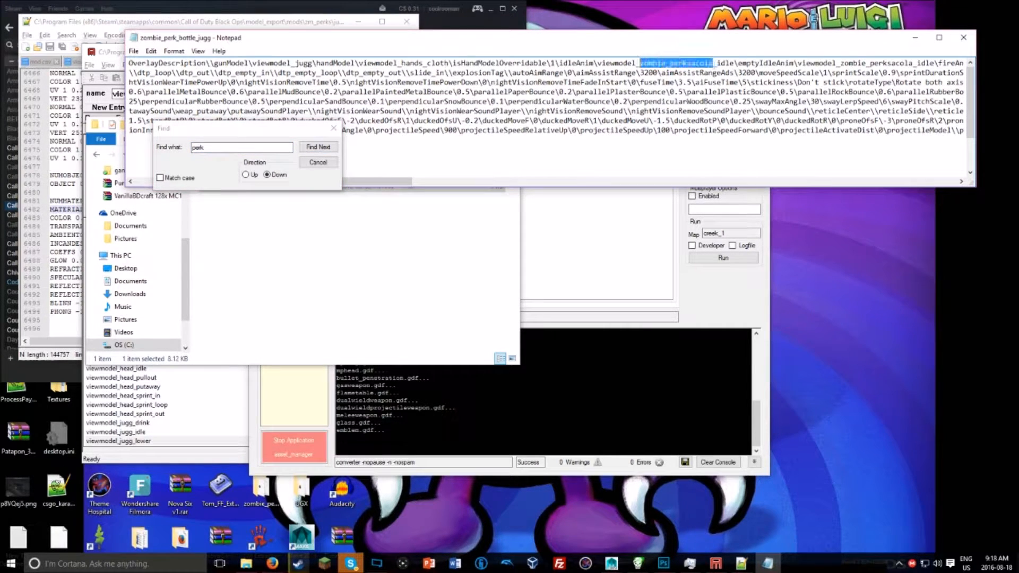
text(gg)
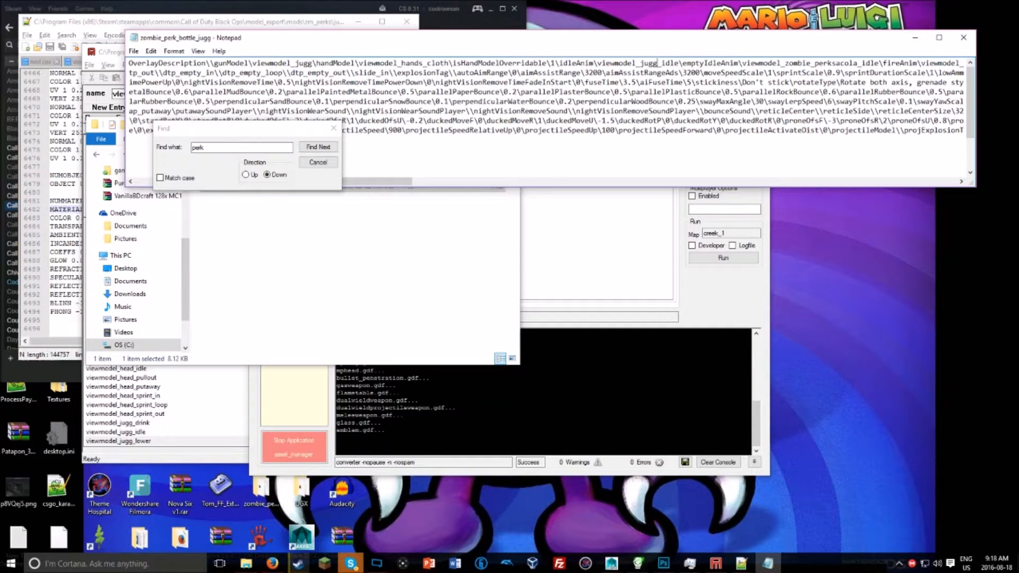
click(317, 147)
drag(855, 62, 784, 63)
text(jugg)
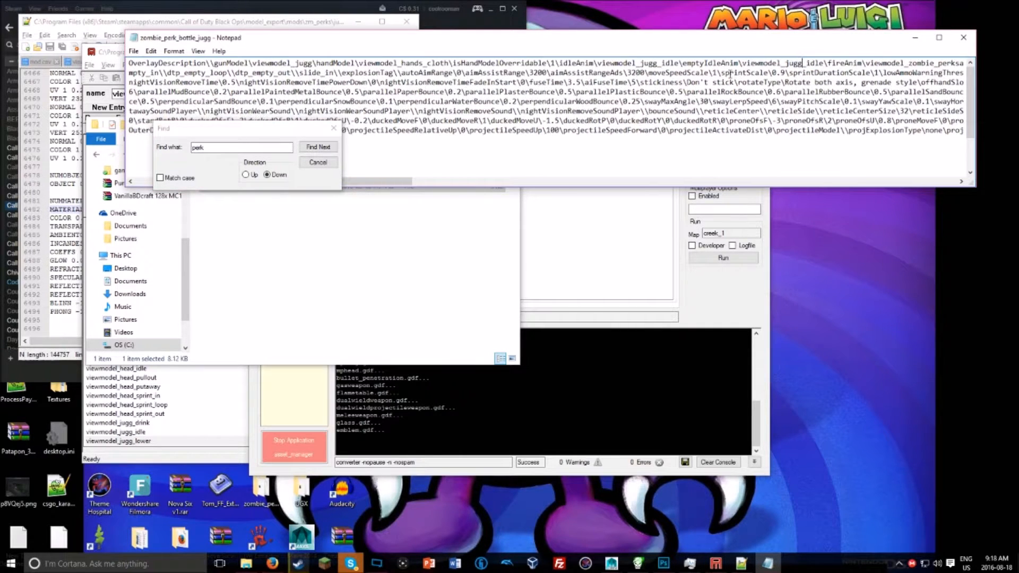
Step: Find the next "perk" entry and change the fireAnim value to viewmodel_jugg_idle
click(326, 148)
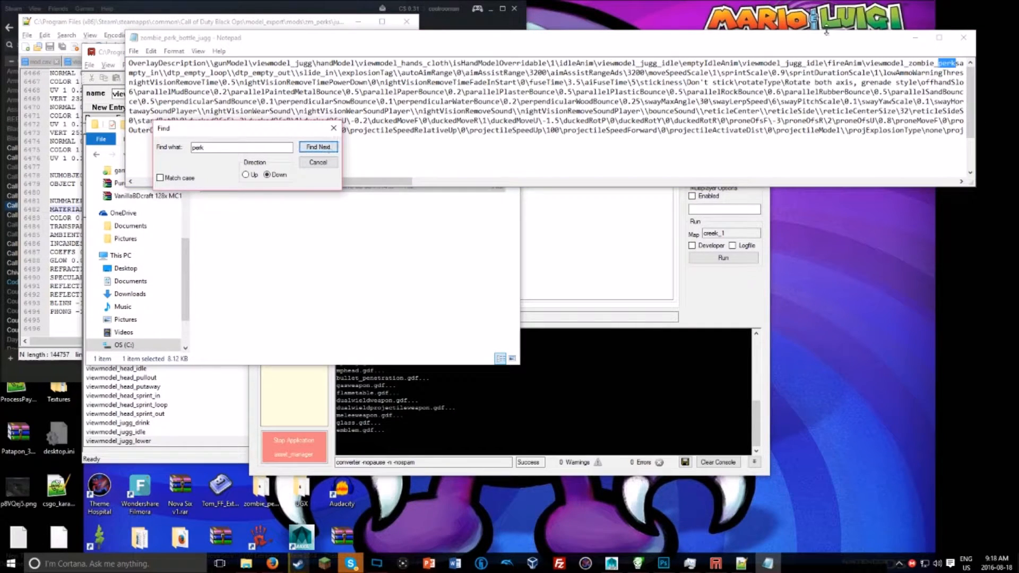
scroll(830, 100, down, 2)
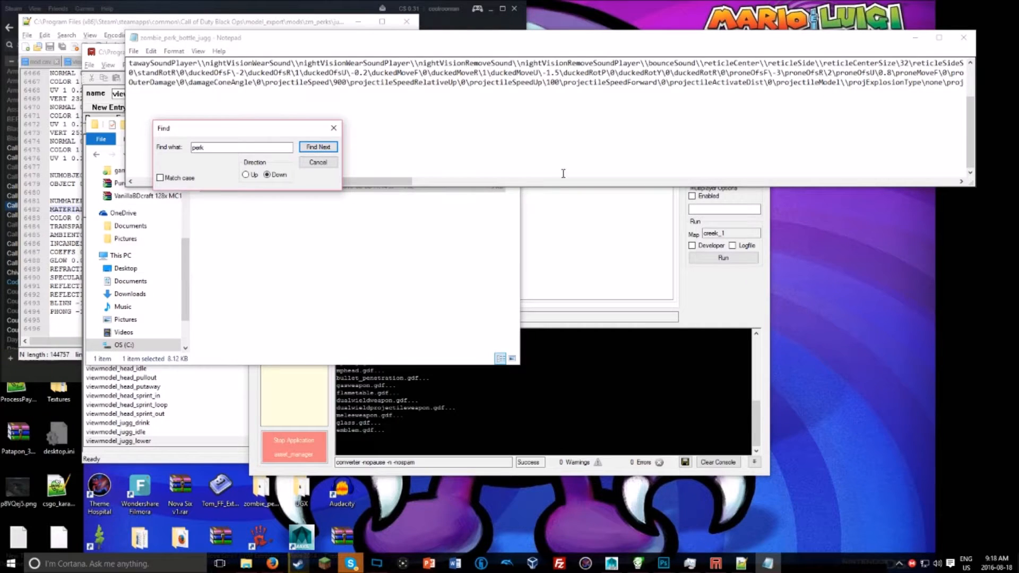
scroll(573, 173, up, 2)
scroll(559, 172, down, 1)
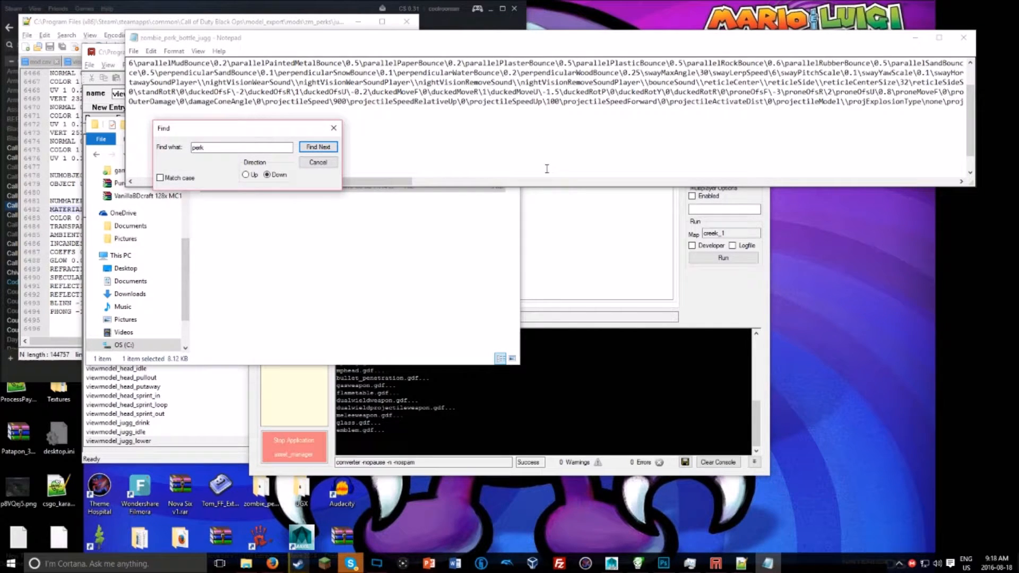
scroll(535, 169, up, 1)
drag(409, 181, 436, 185)
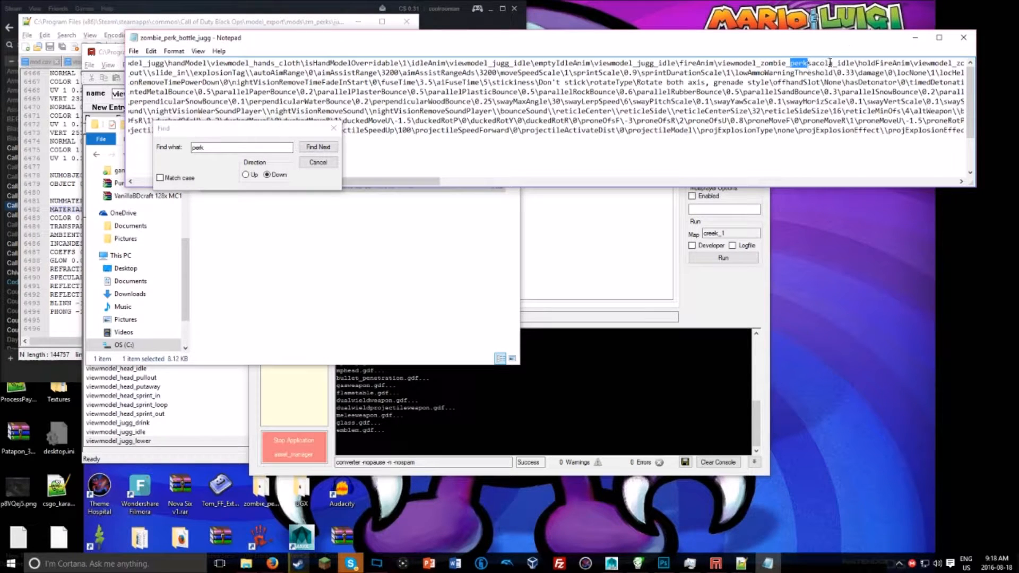
drag(832, 63, 769, 63)
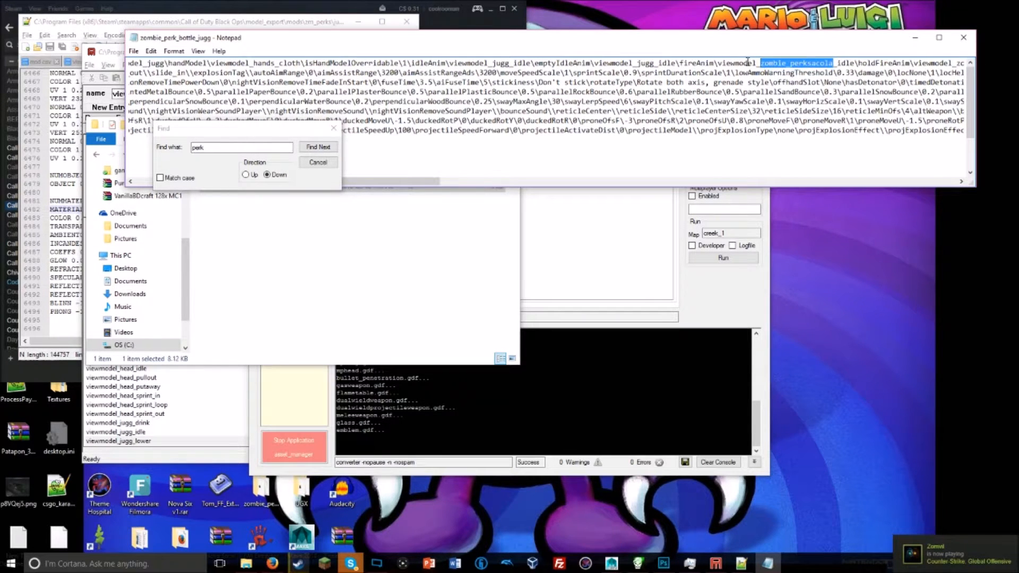
text(jugg)
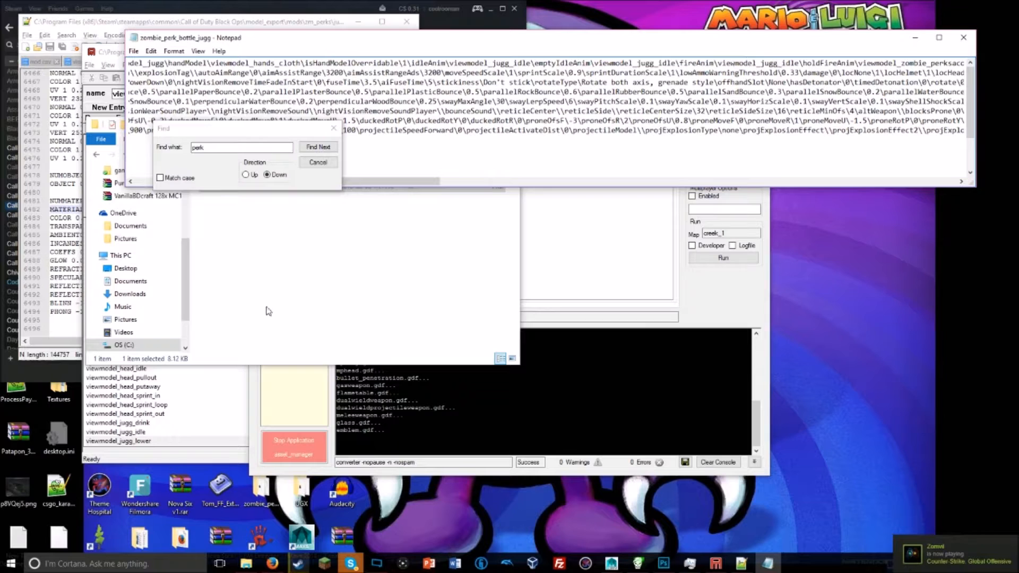
Step: Find the next "perk" entry and change the holdFireAnim value to viewmodel_jugg_idle
click(320, 148)
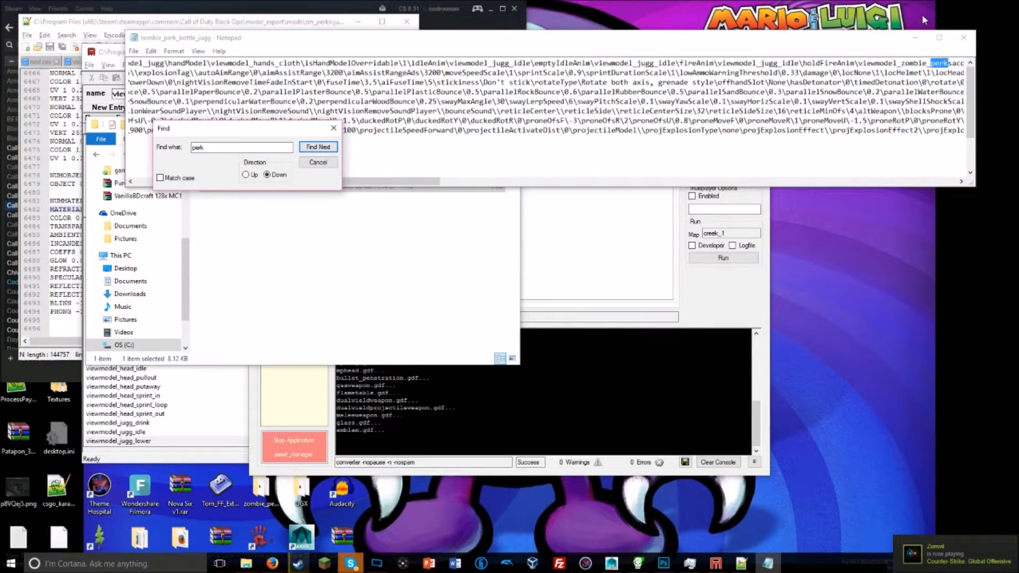
drag(390, 181, 403, 181)
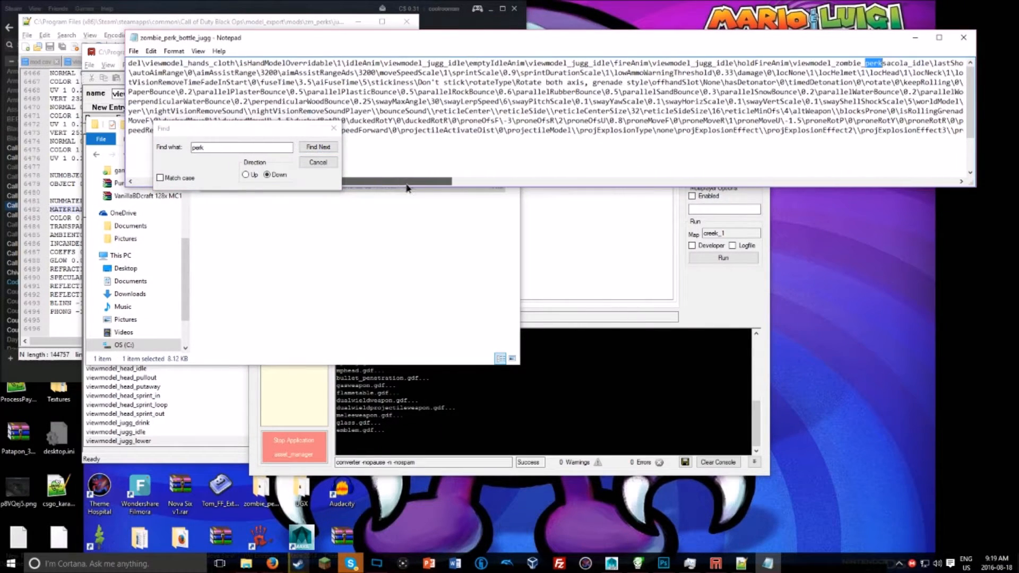
drag(909, 64, 836, 63)
text(jugg)
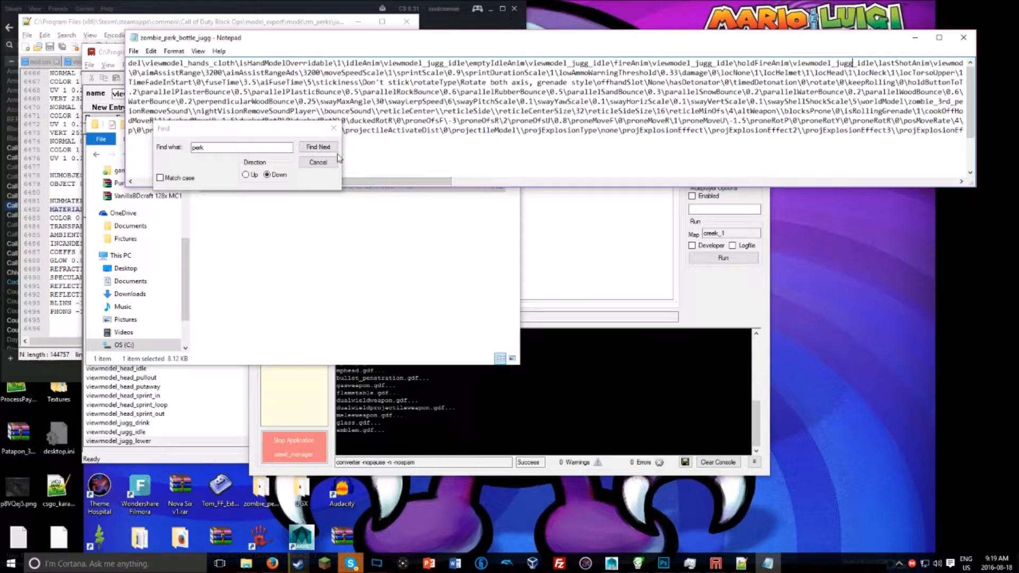
Step: Find the following "perk" entries and change lastShotAnim to viewmodel_jugg_lower and detonateAnim to viewmodel_jugg_idle
click(321, 146)
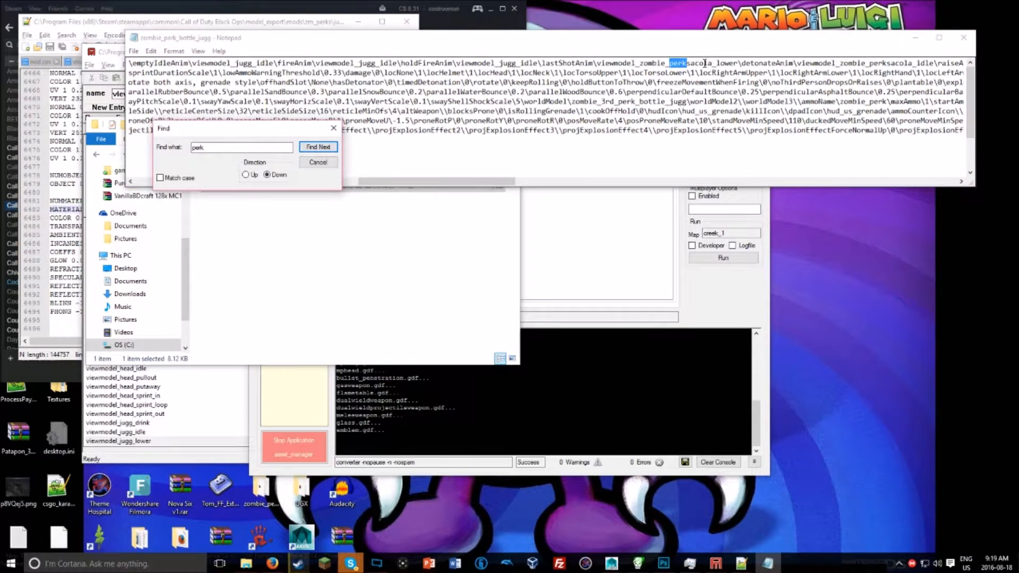
drag(712, 63, 640, 63)
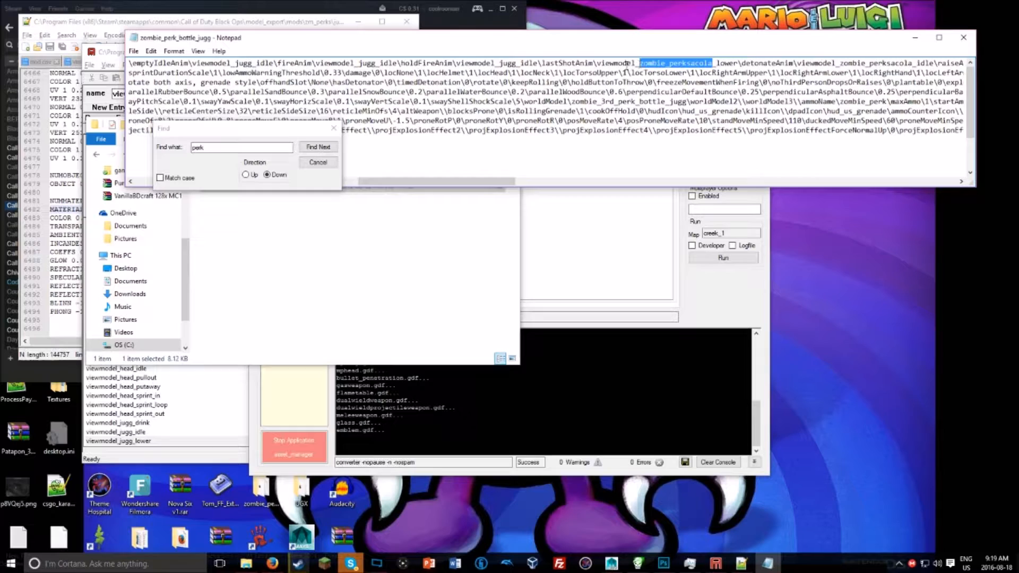
text(jugg)
click(318, 147)
drag(859, 63, 787, 63)
text(jugg)
Step: Search for the next "perk" entry, then go back to the start of the weapon file
click(318, 147)
scroll(794, 99, down, 1)
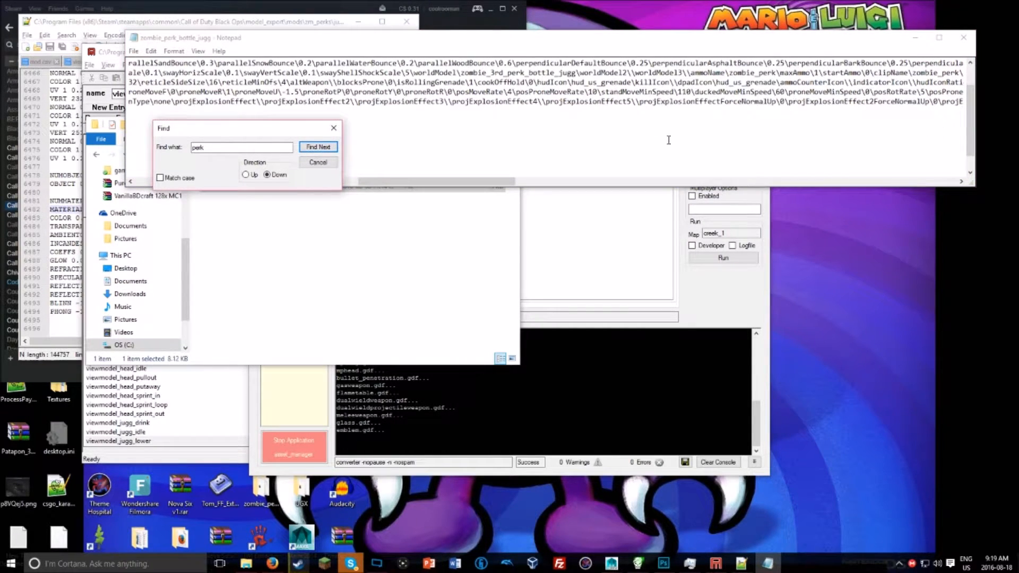
drag(480, 181, 131, 139)
drag(193, 72, 97, 4)
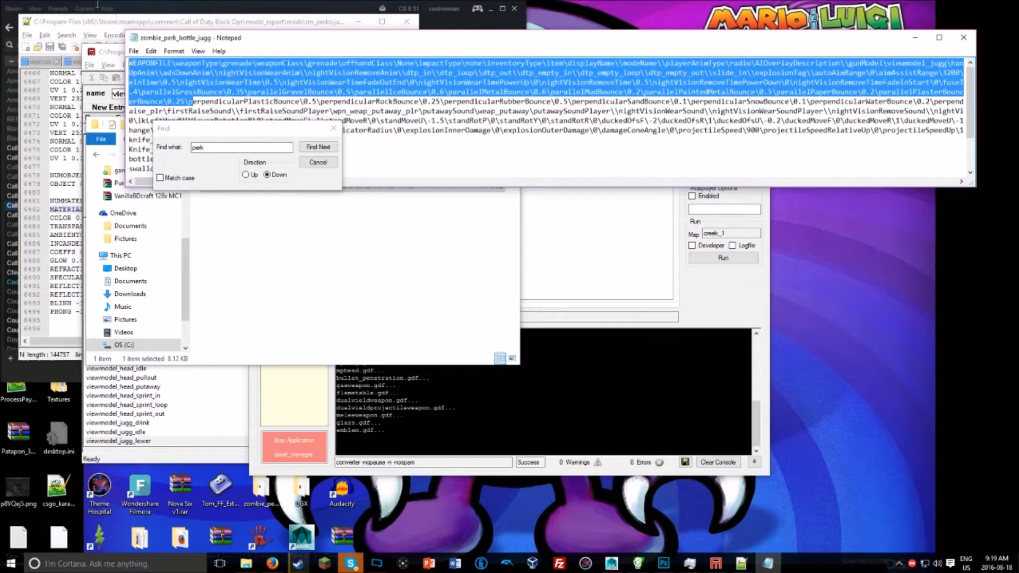
Step: In the weapon file, change raiseAnim to viewmodel_jugg_drink and dropAnim to viewmodel_jugg_lower
click(502, 77)
click(405, 185)
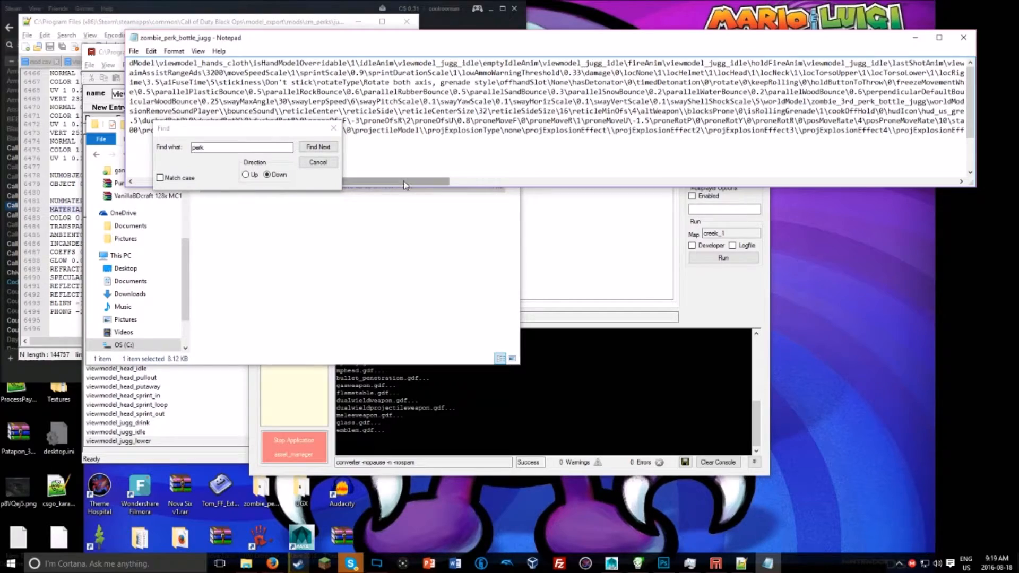
drag(409, 187, 513, 186)
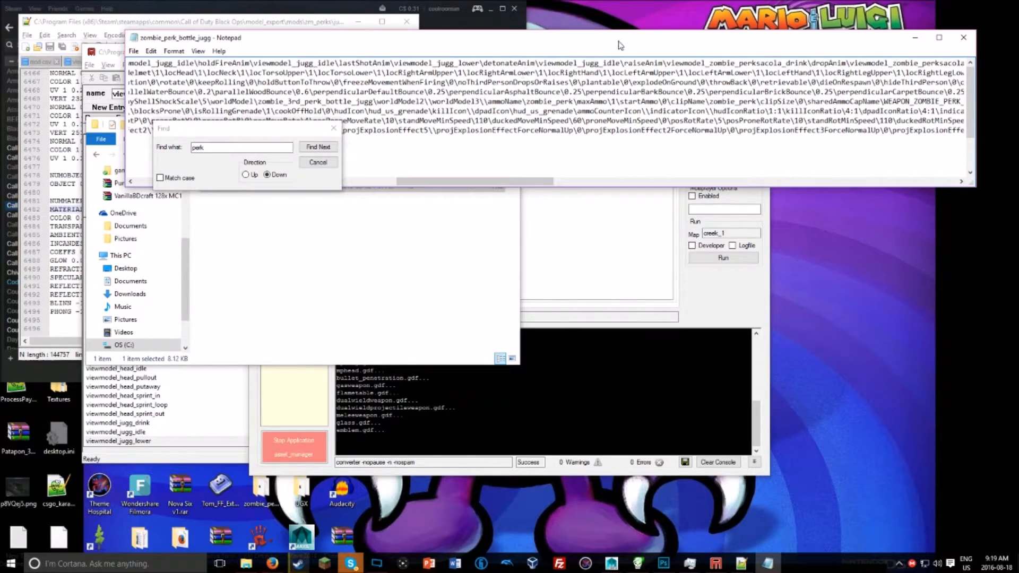
drag(781, 64, 709, 63)
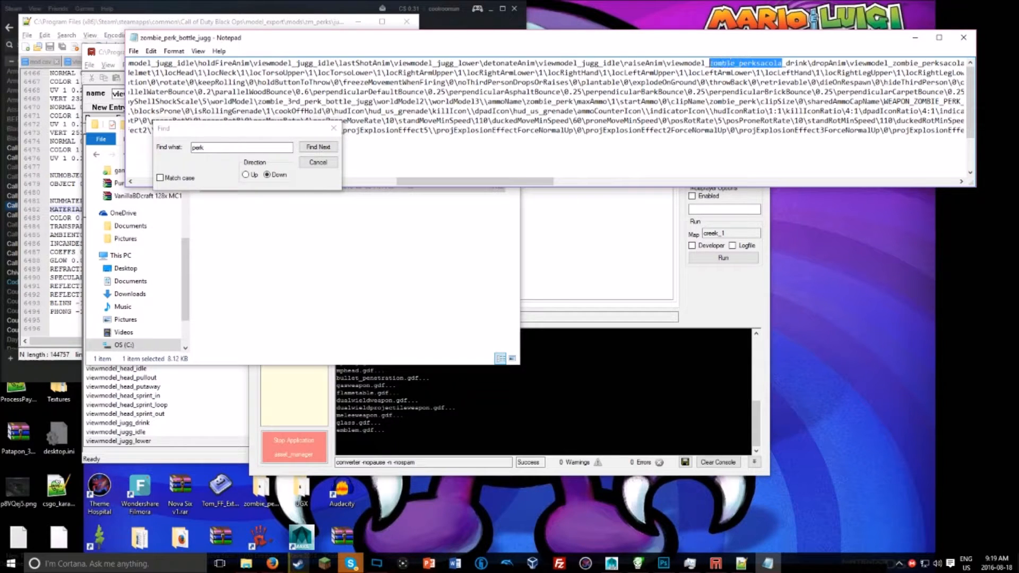
text(jugg)
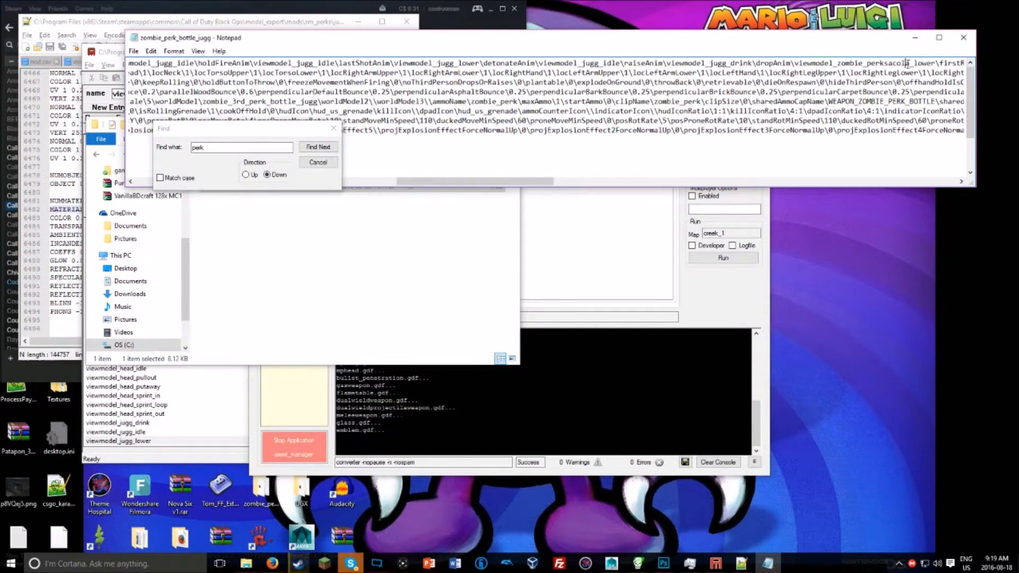
drag(909, 63, 836, 63)
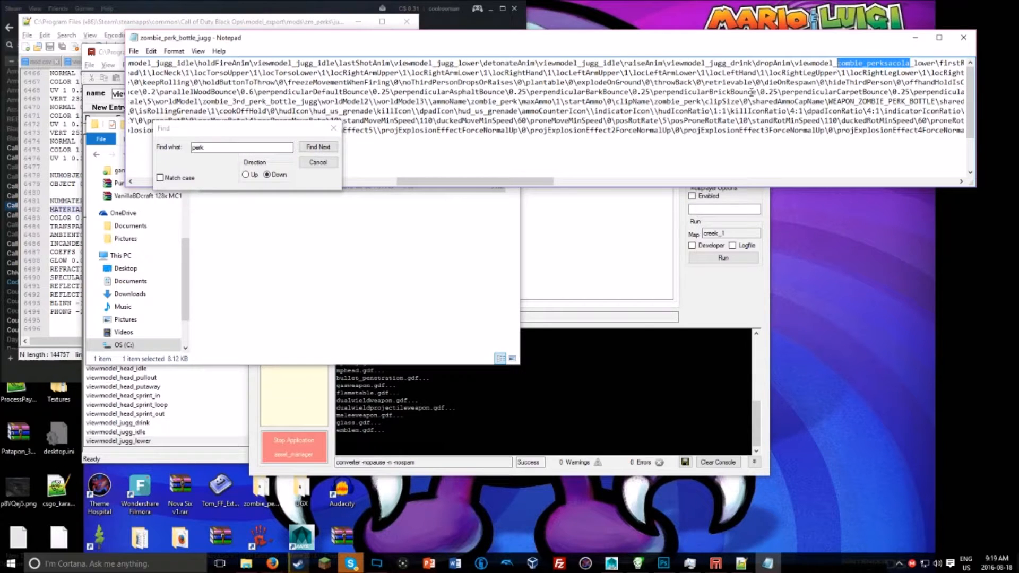
text(jugg)
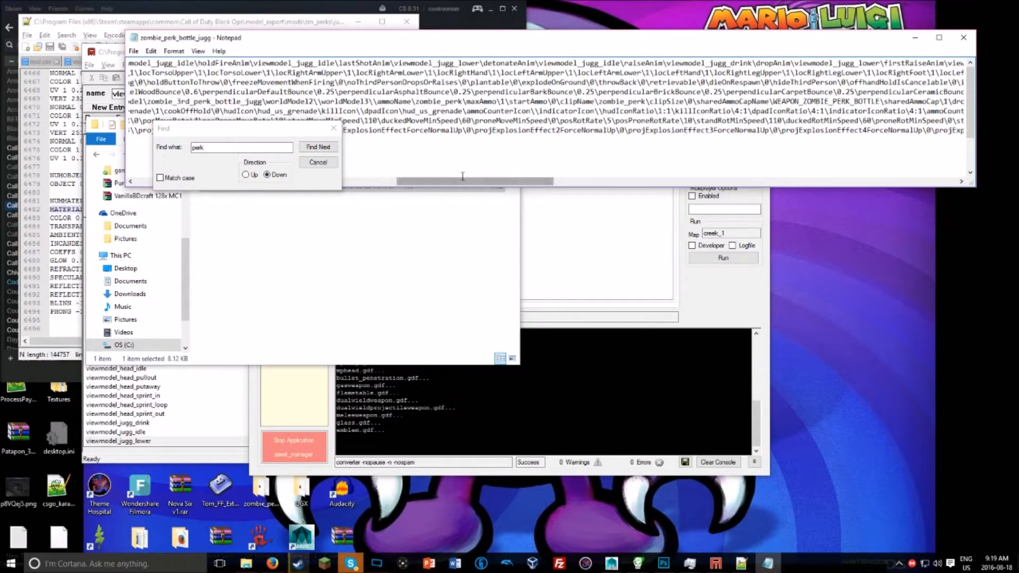
Step: Change both the firstRaiseAnim and altRaiseAnim values to viewmodel_jugg_drink
drag(466, 182, 540, 181)
drag(681, 62, 609, 55)
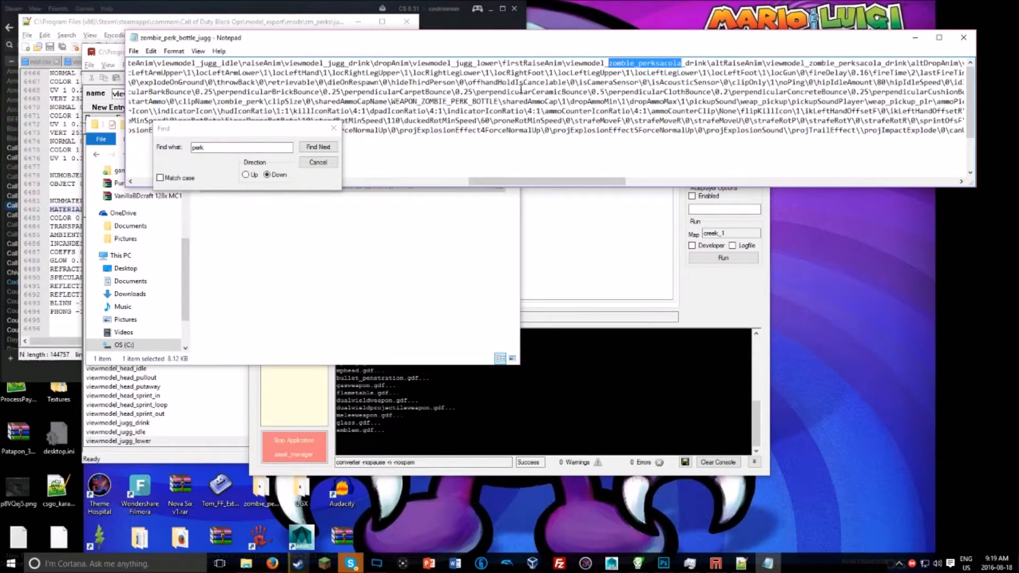
text(jugg)
drag(555, 182, 594, 182)
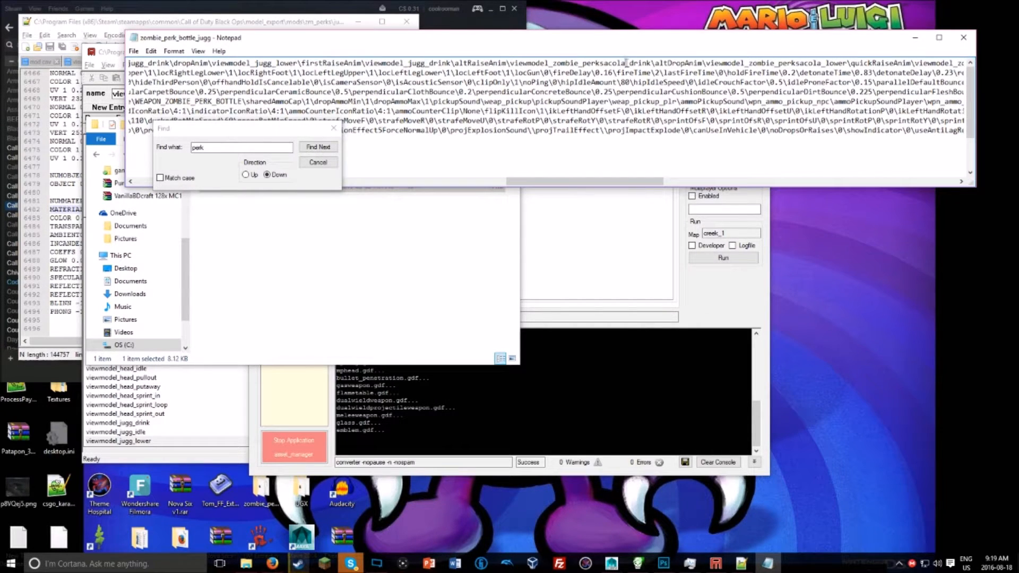
drag(626, 63, 555, 62)
text(jugg)
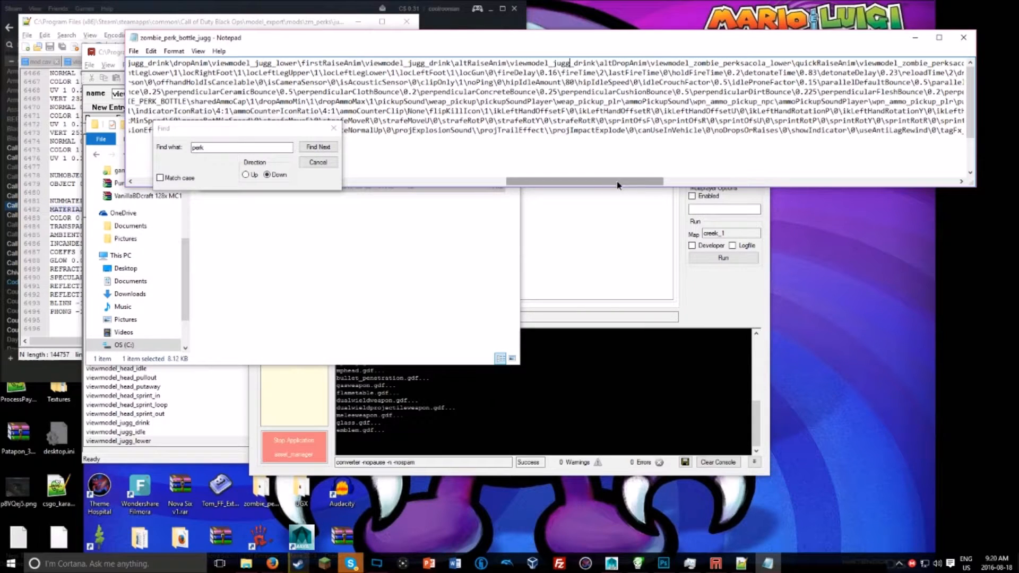
Step: Change altDropAnim to viewmodel_jugg_lower and quickRaiseAnim to viewmodel_jugg_drink
drag(617, 185, 626, 185)
drag(716, 64, 645, 63)
text(jugg)
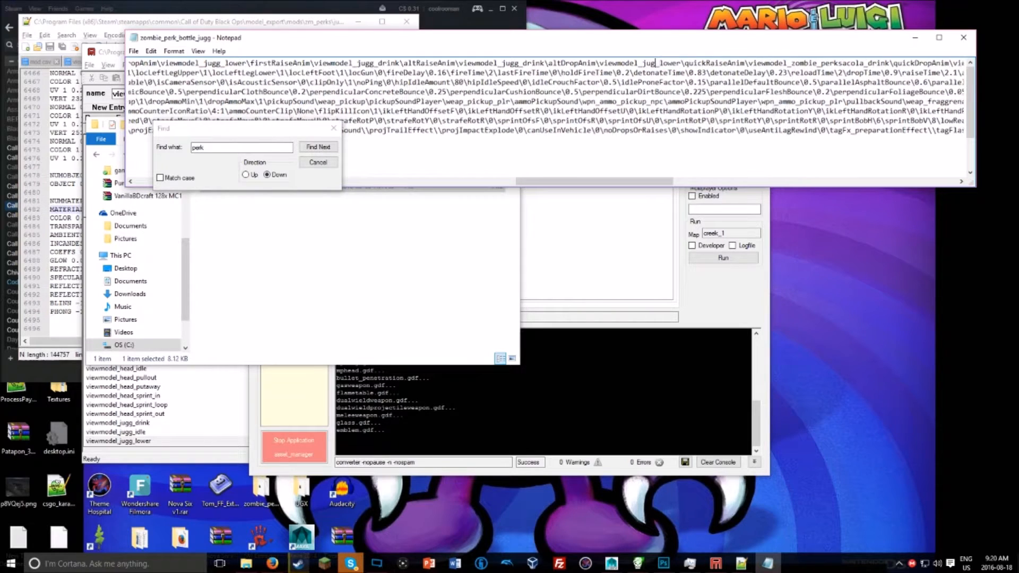
drag(621, 183, 650, 160)
drag(719, 63, 646, 64)
text(jugg)
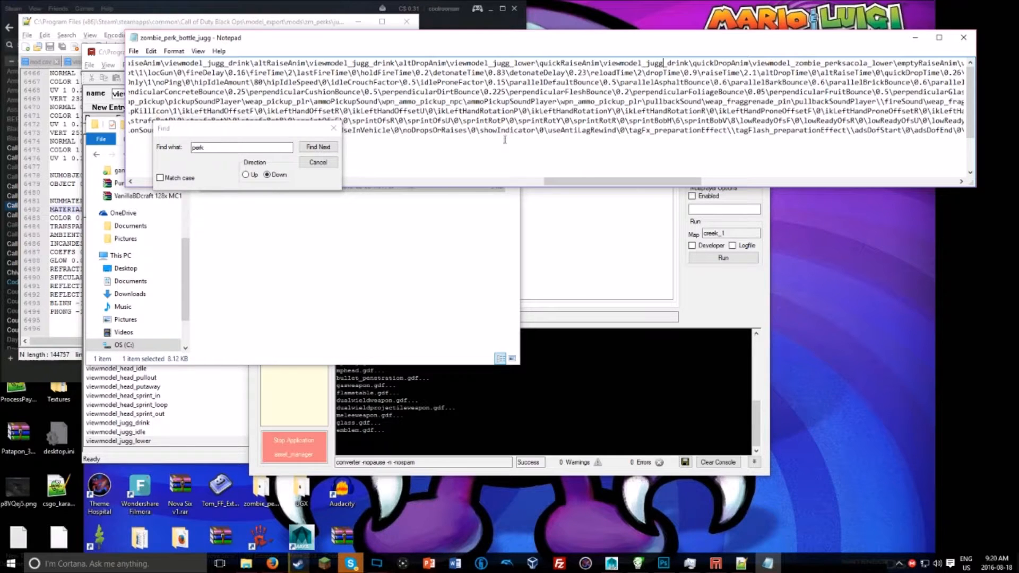
Step: Change quickDropAnim to viewmodel_jugg_lower and emptyRaiseAnim to viewmodel_jugg_drink
drag(869, 62, 796, 52)
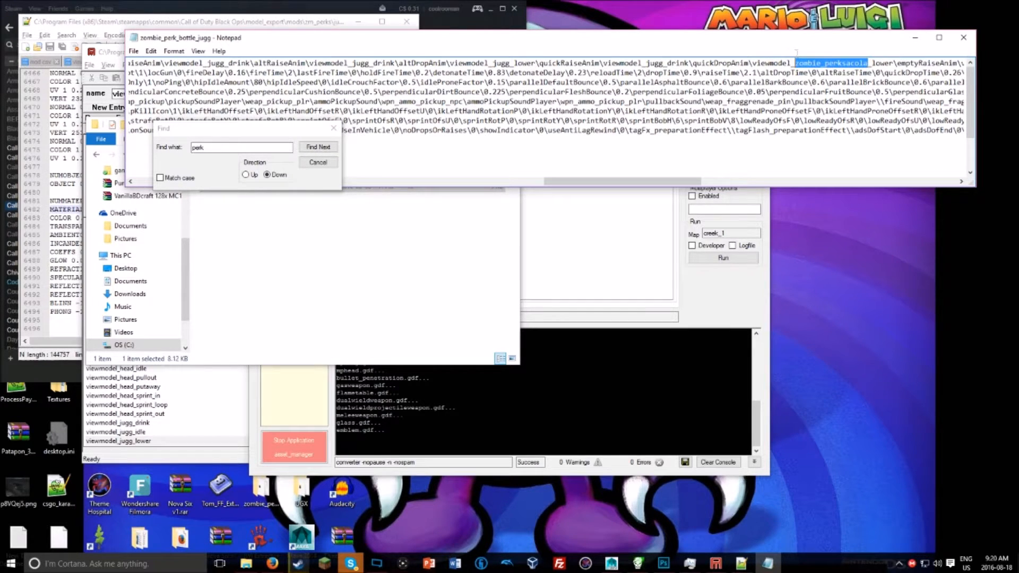
text(jugg)
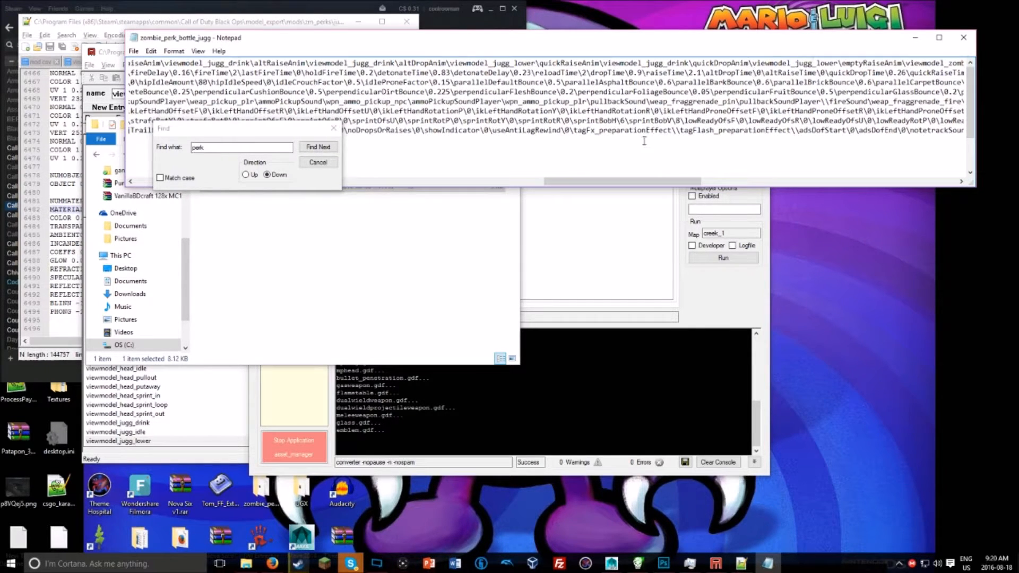
drag(666, 180, 713, 181)
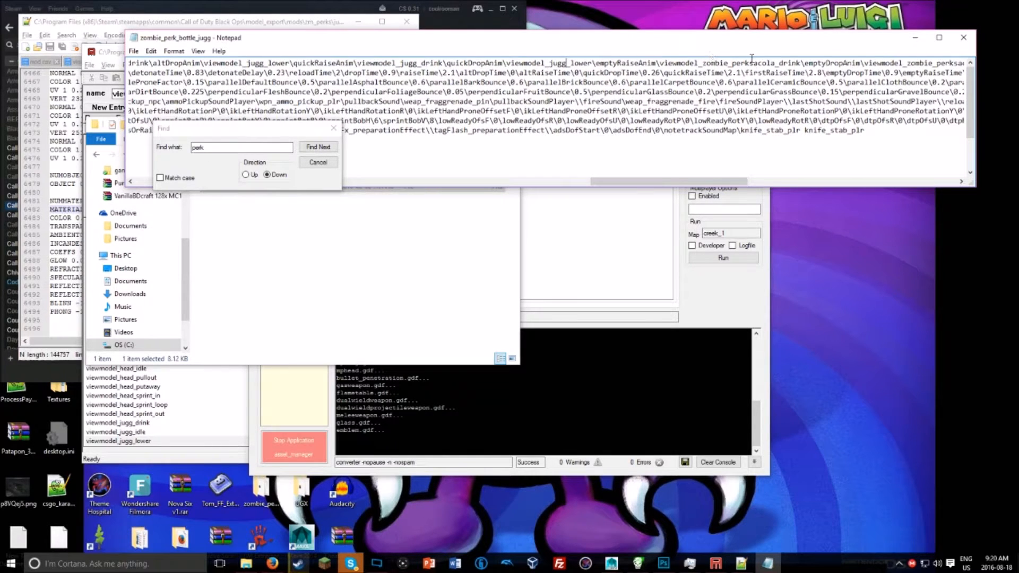
drag(773, 62, 706, 56)
text(jugg)
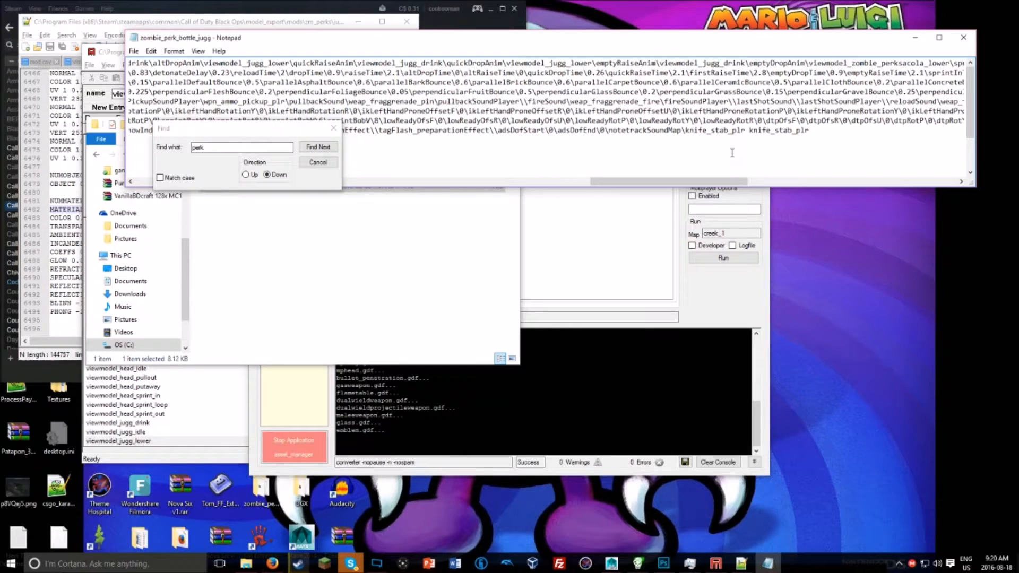
Step: Change the emptyDropAnim value to viewmodel_jugg_lower
drag(727, 182, 760, 182)
drag(745, 63, 672, 54)
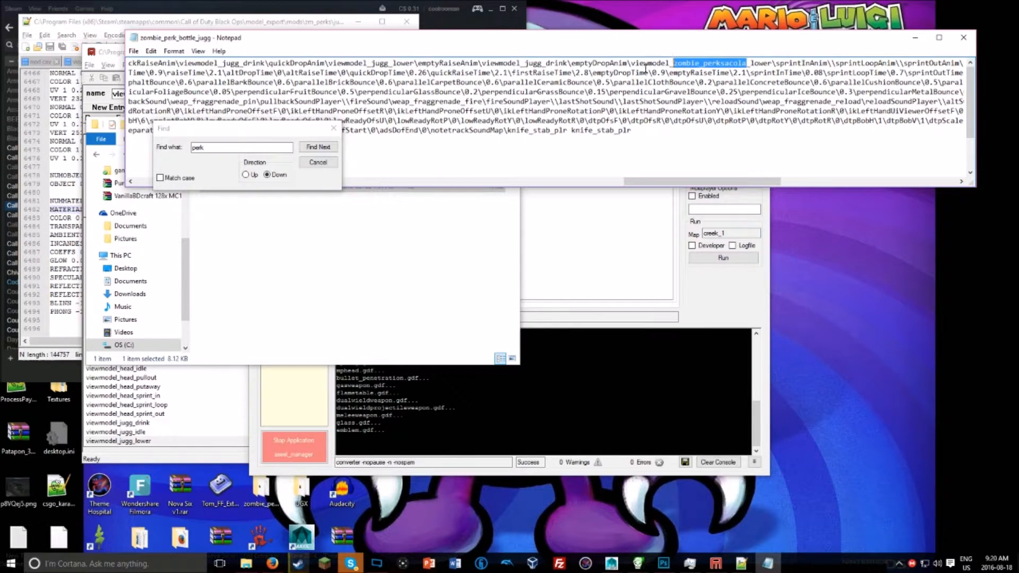
text(jugg)
Step: Search for "world" to find the worldModel entry, change its value to worldmodel_jugg, then save and close the weapon file
drag(723, 182, 105, 134)
text(world)
key(Return)
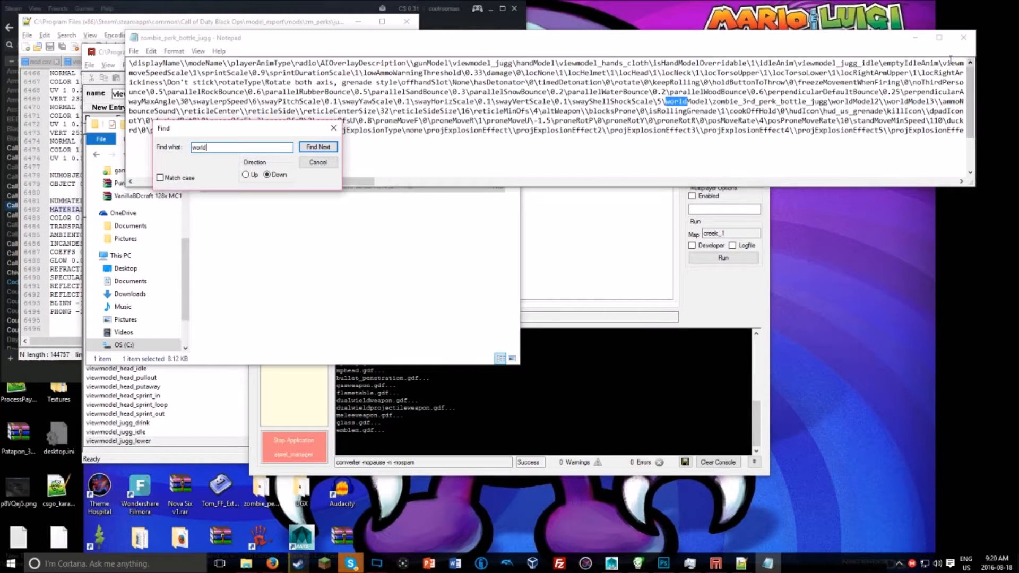
drag(830, 101, 711, 101)
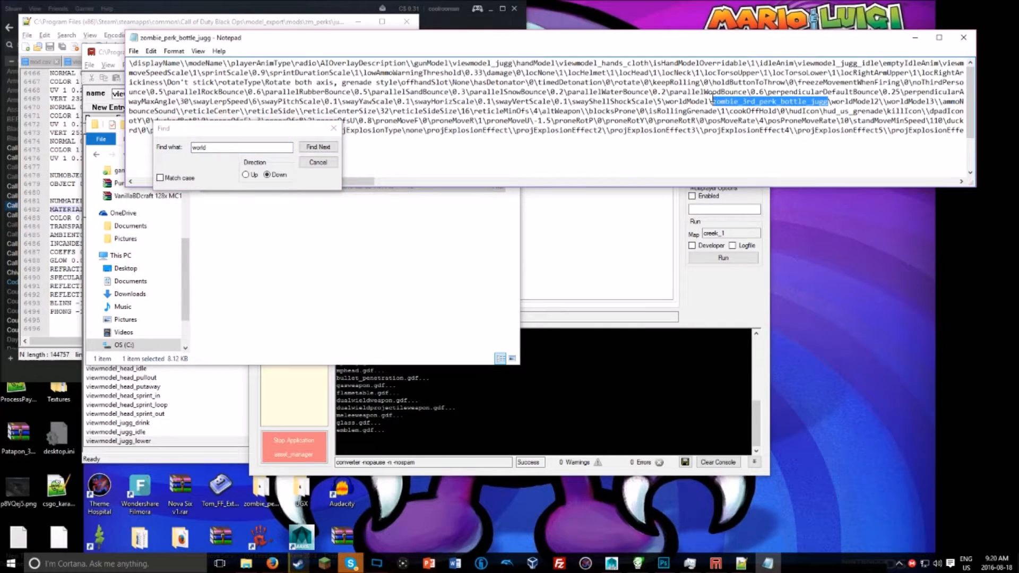
text(worldmodel_)
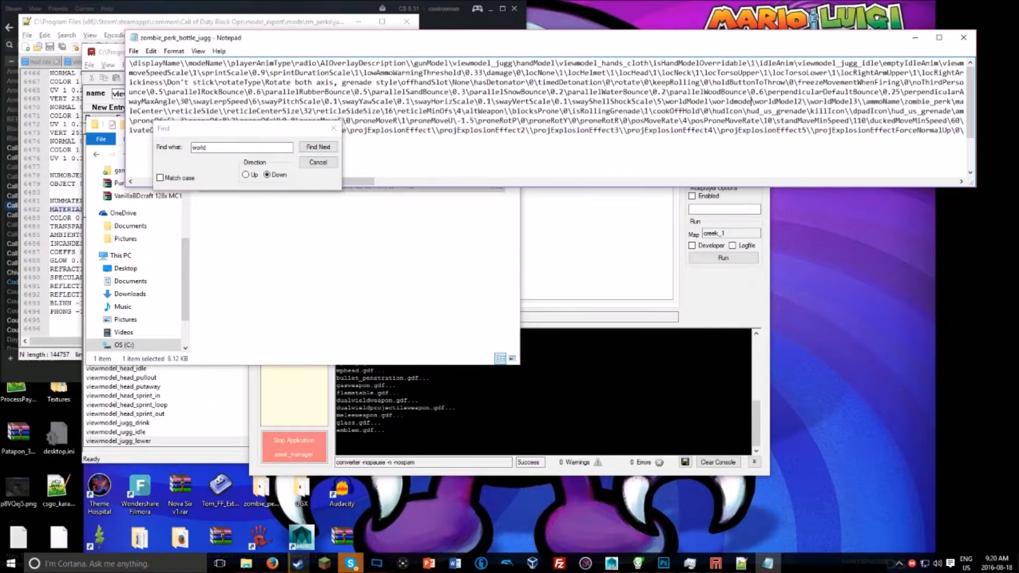
text(jugg)
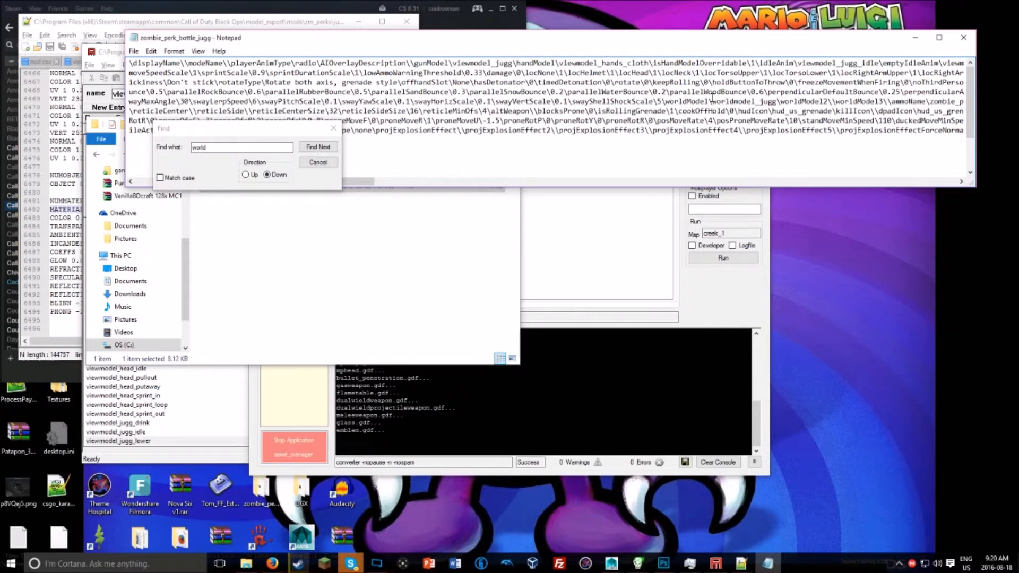
click(962, 38)
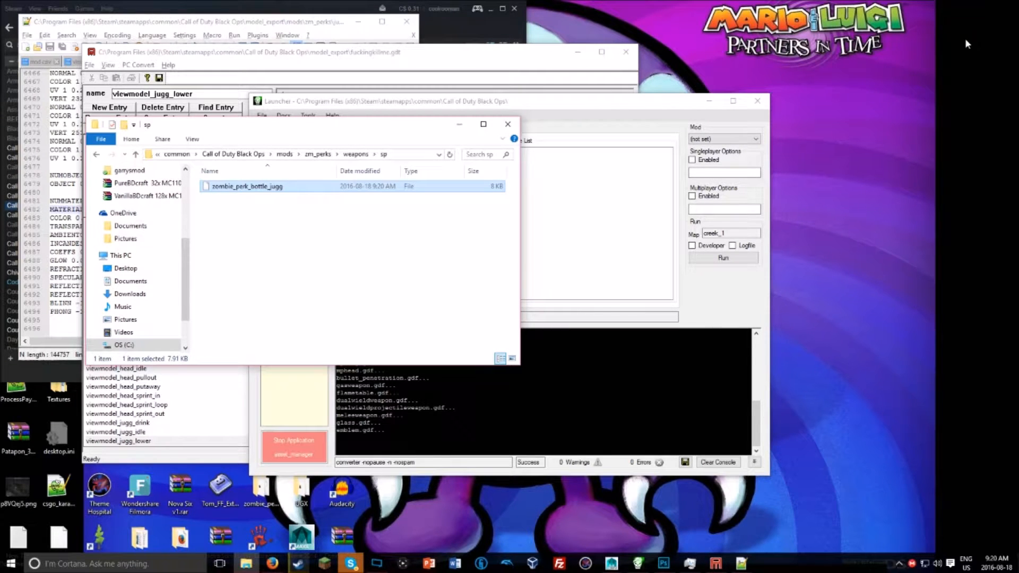
Step: Go back to the zm_perks mod folder and open mod.csv for editing in Notepad++
click(313, 154)
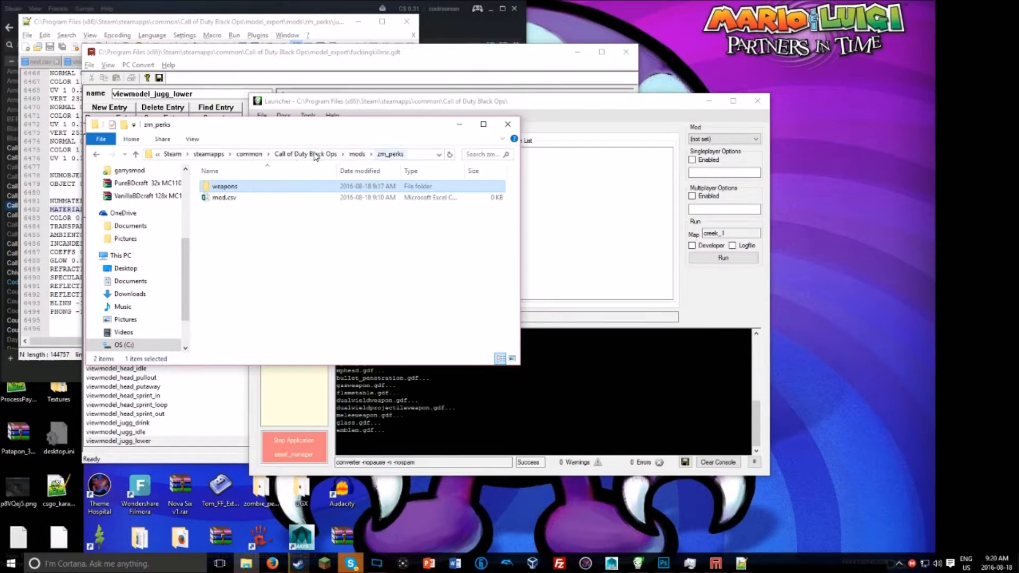
right_click(219, 199)
click(251, 258)
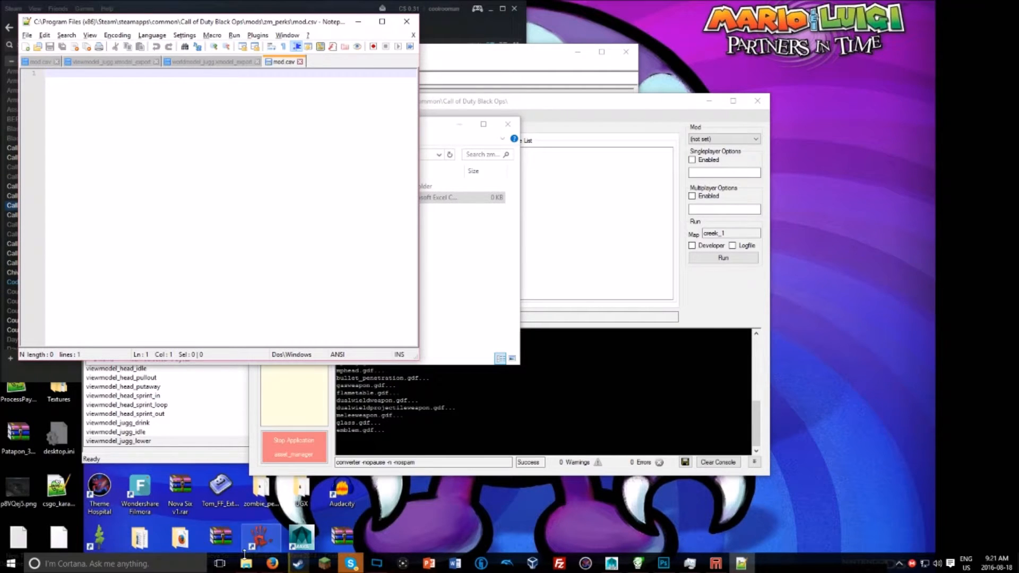
Step: Switch to Firefox, search Google for "how to make a black ops mod" and open the ZombieModding tutorial on Black Ops Zombies mods
click(272, 564)
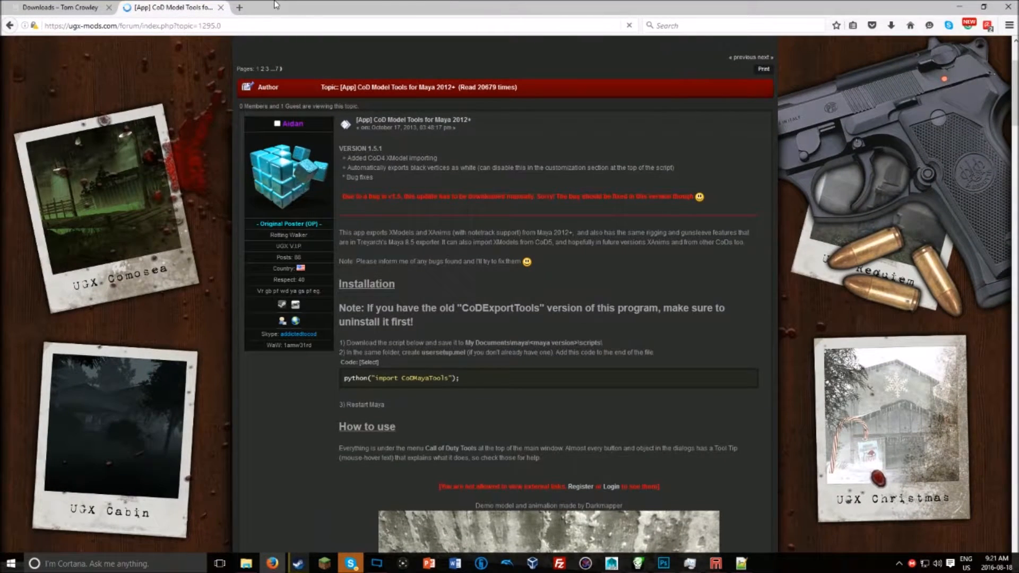
click(238, 8)
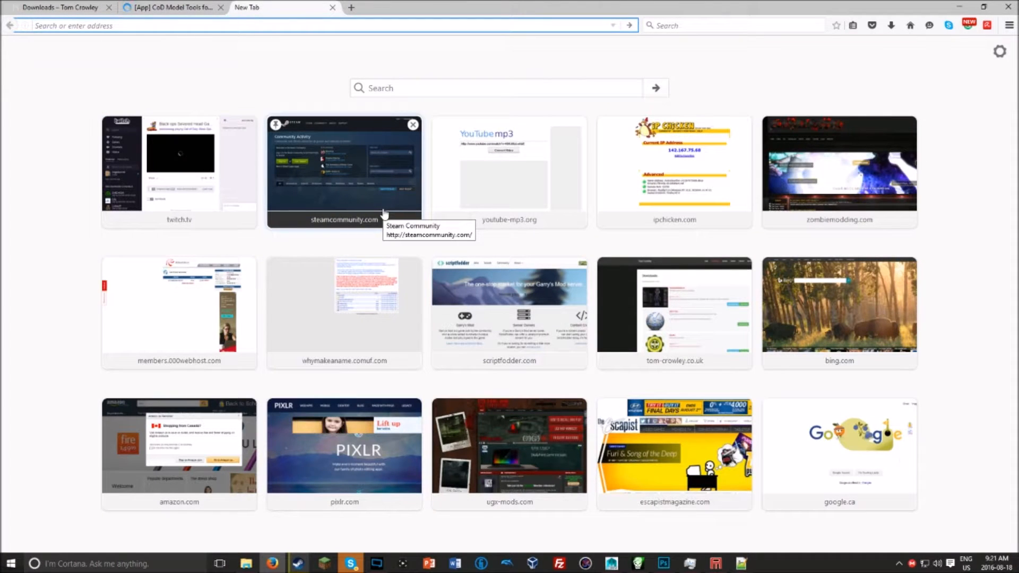
text(google.ca)
key(Return)
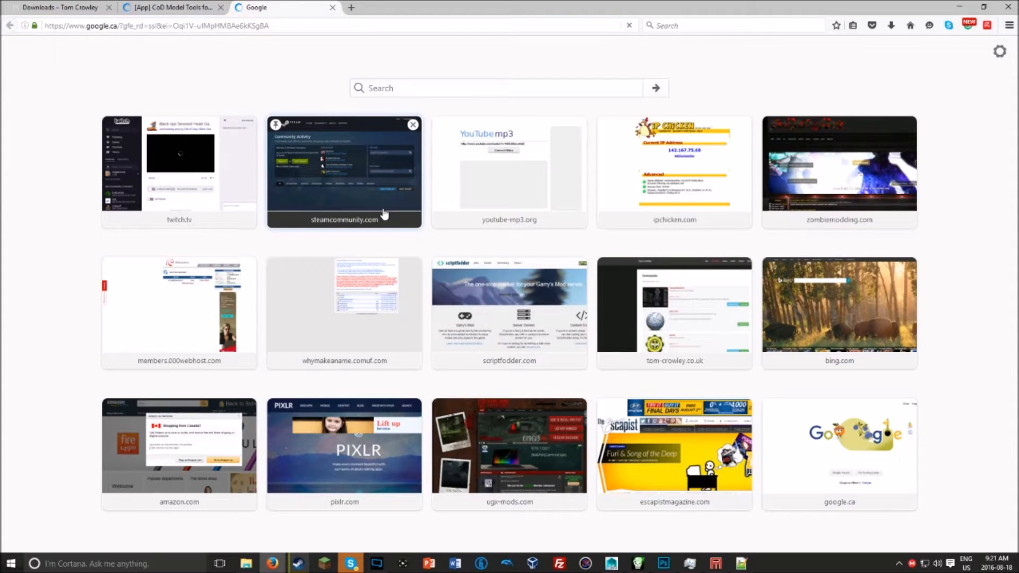
text(h)
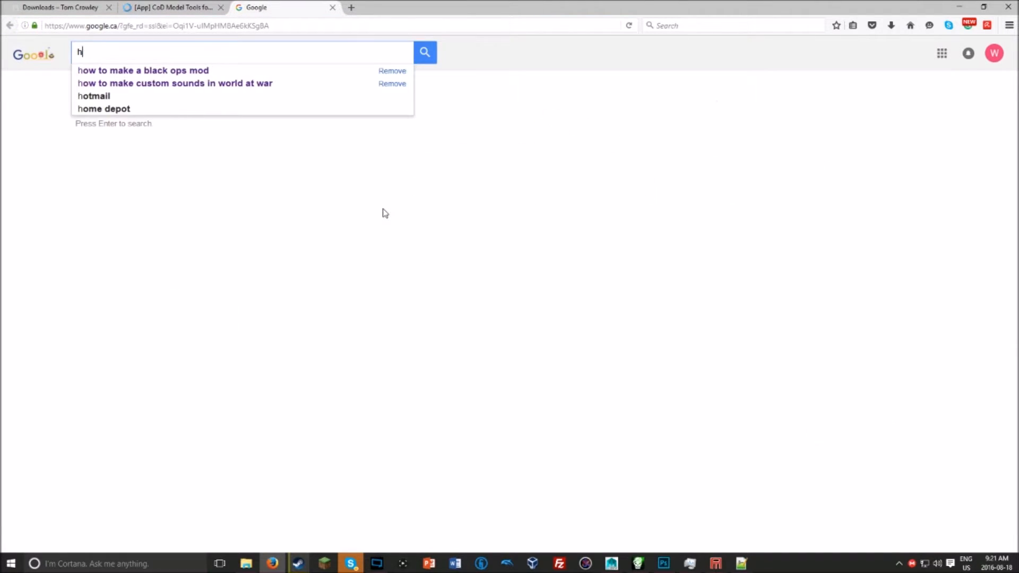
key(BackSpace)
text(h)
click(300, 72)
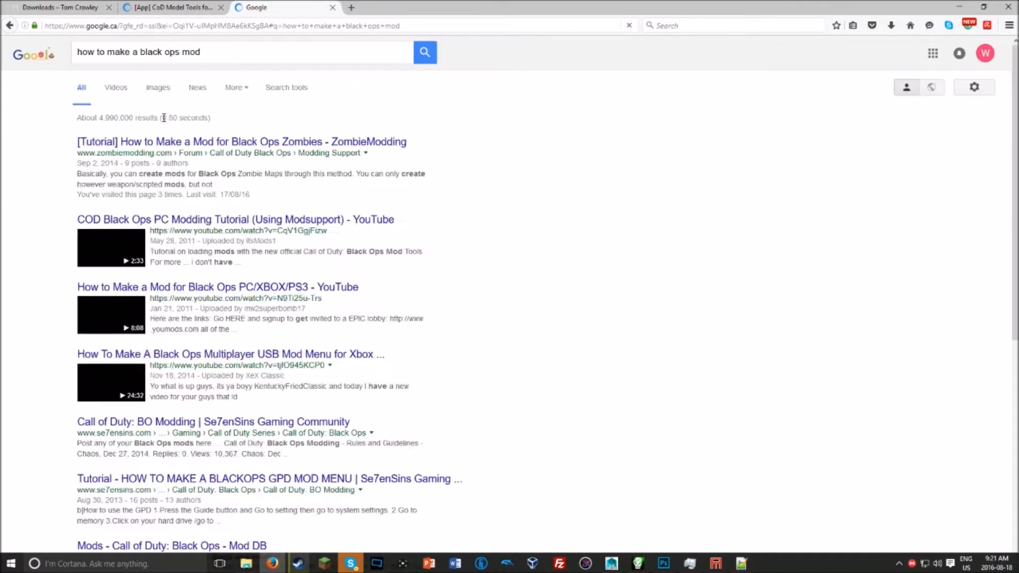
click(227, 140)
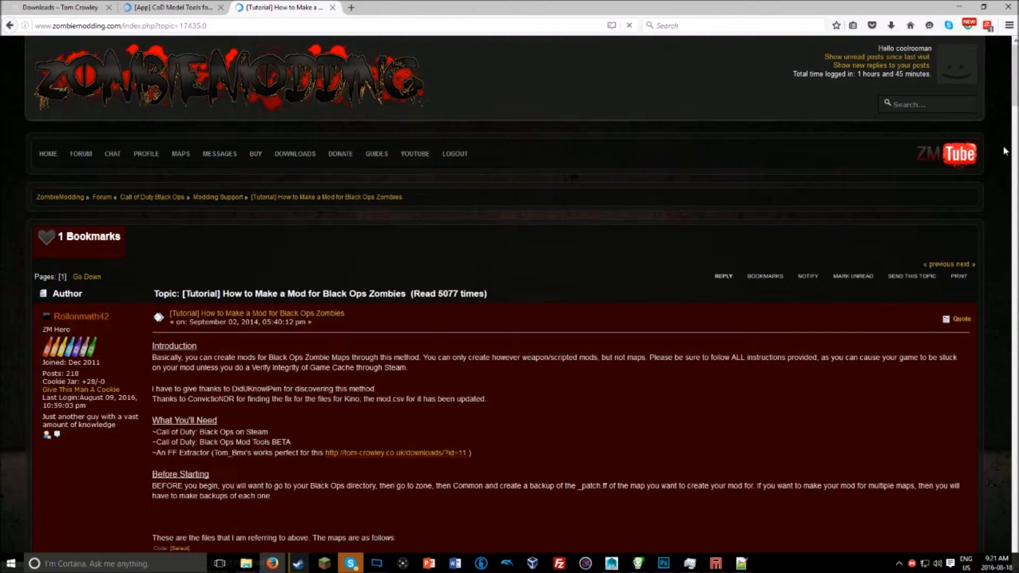
Step: Copy the tutorial's zombie_theater rawfile lines, paste them into the empty mod.csv in Notepad++ and add two line breaks after them
scroll(557, 318, down, 15)
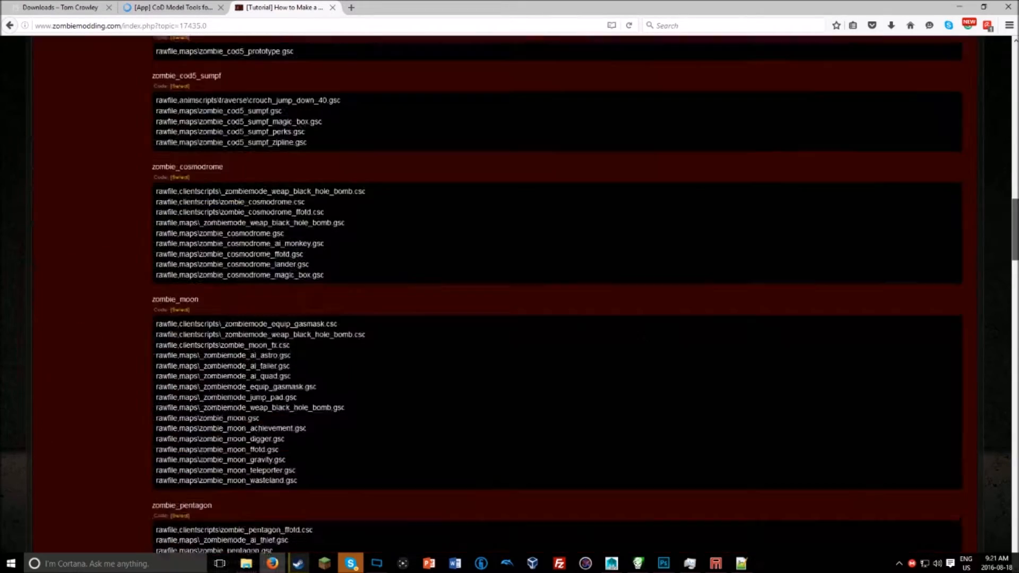
scroll(976, 294, down, 10)
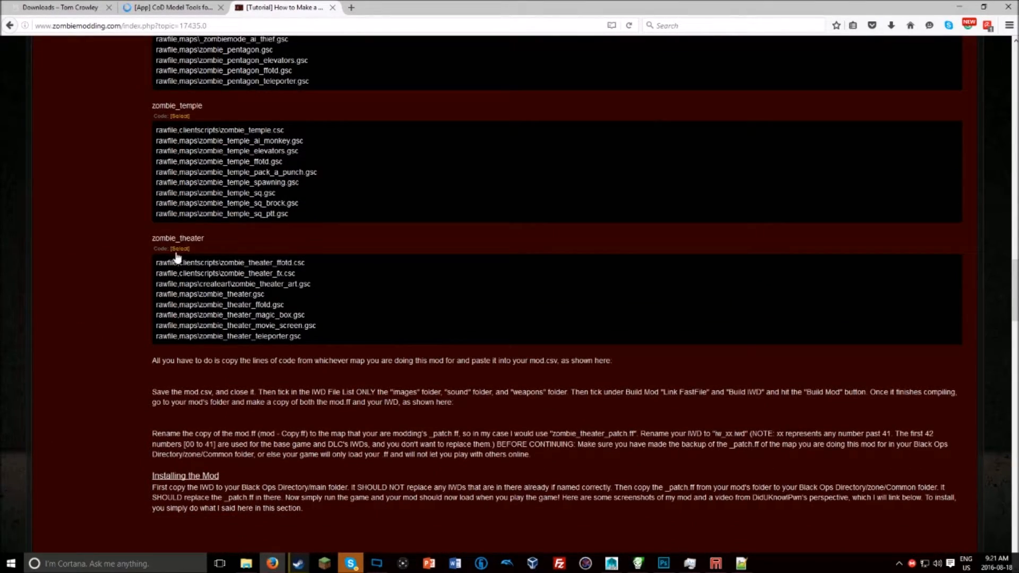
click(178, 249)
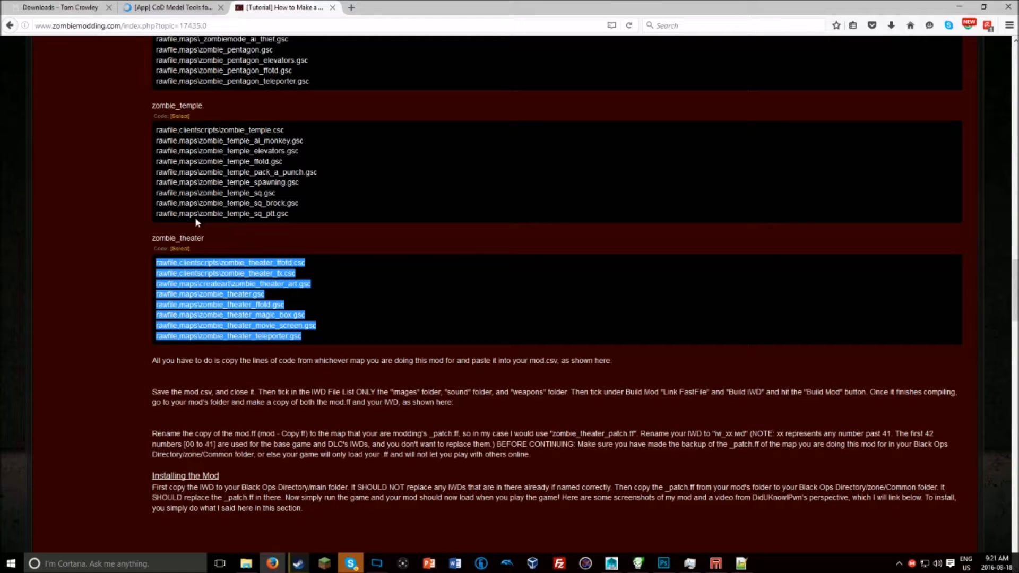
click(958, 6)
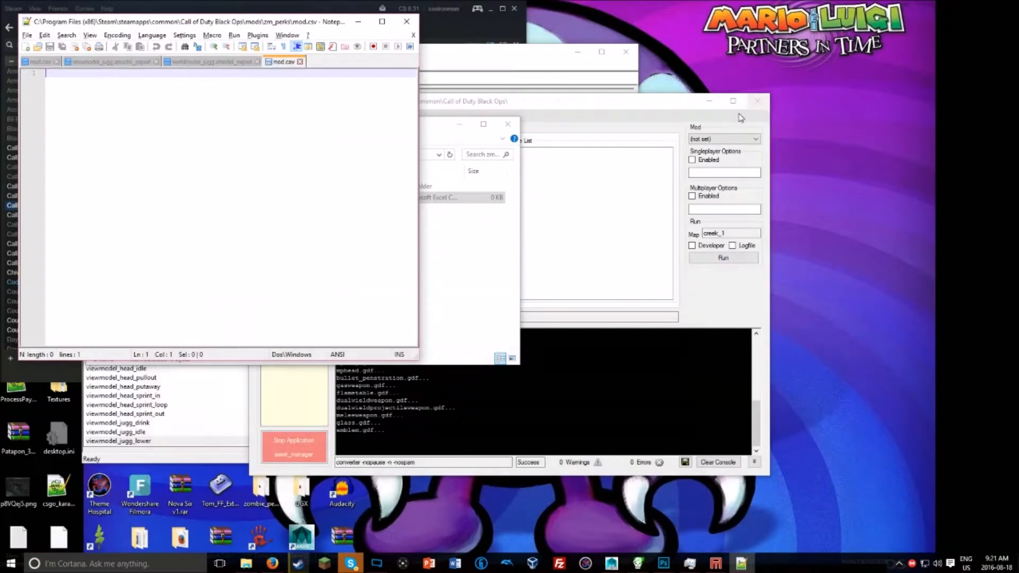
text(rawfile,clientscripts\zombie_theater_ffotd.csc rawfile,clientscripts\zombie_theater_fx.csc rawfile,createart\zombie_theater_art.gsc rawfile,maps\zombie_theater.gsc rawfile,maps\zombie_theater_ffotd.gsc rawfile,maps\zombie_theater_magic_box.gsc rawfile,maps\zombie_theater_movie_screen.gsc rawfile,maps\zombie_theater_teleporter.gsc)
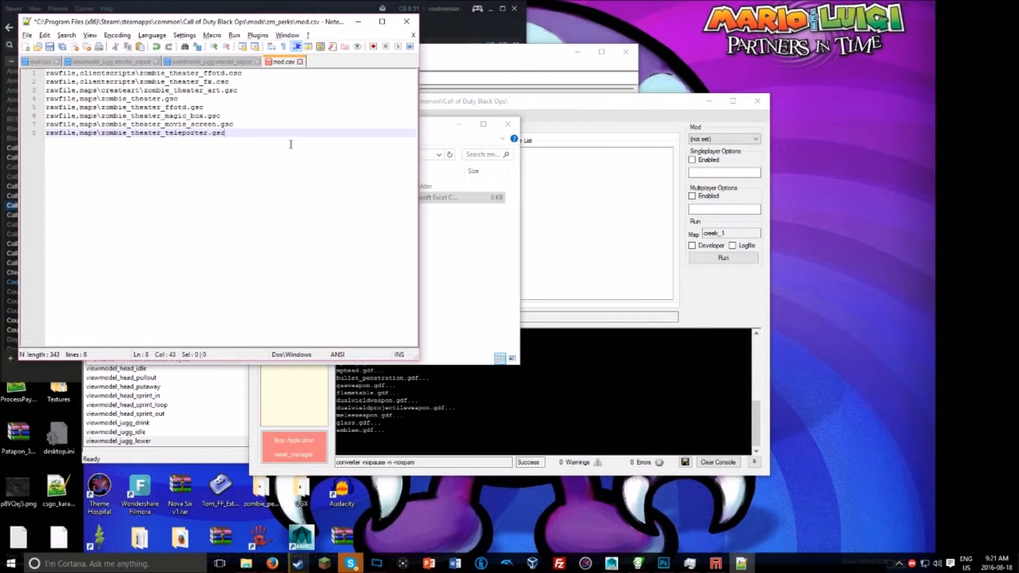
key(Return)
key(Return)
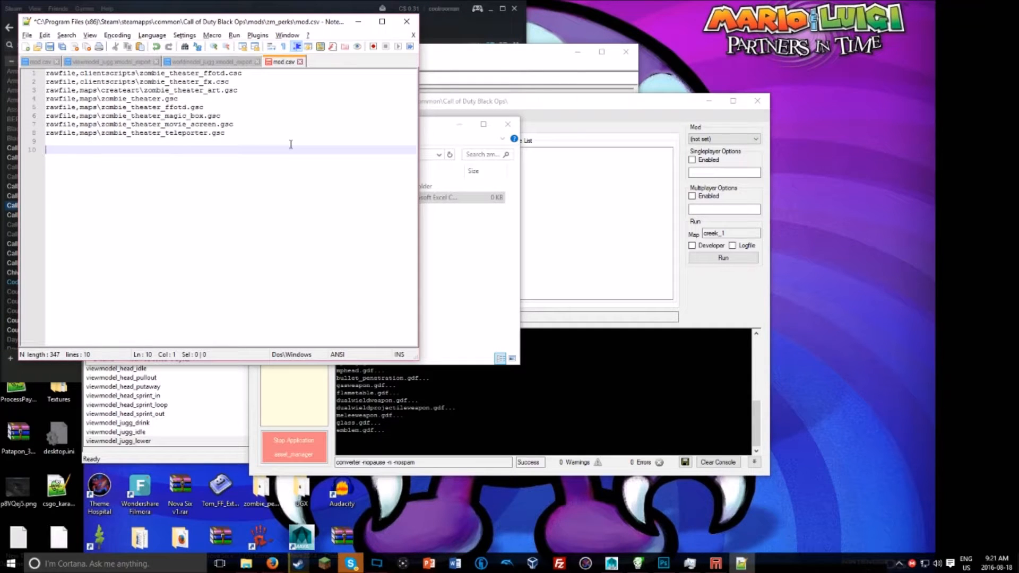
Step: Save mod.csv and check the viewmodel_jugg animation entries in Asset Manager
key(ctrl+s)
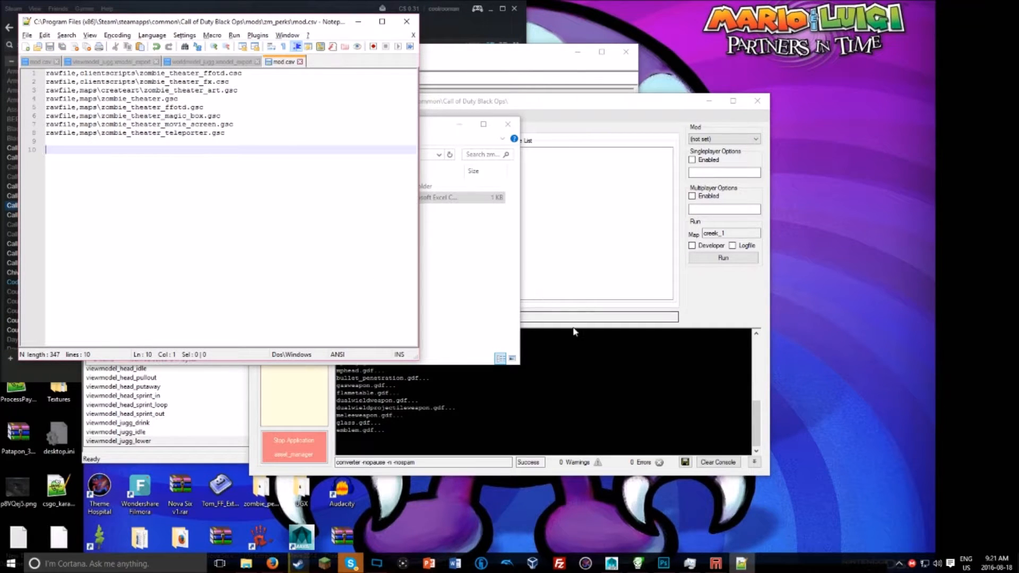
click(716, 564)
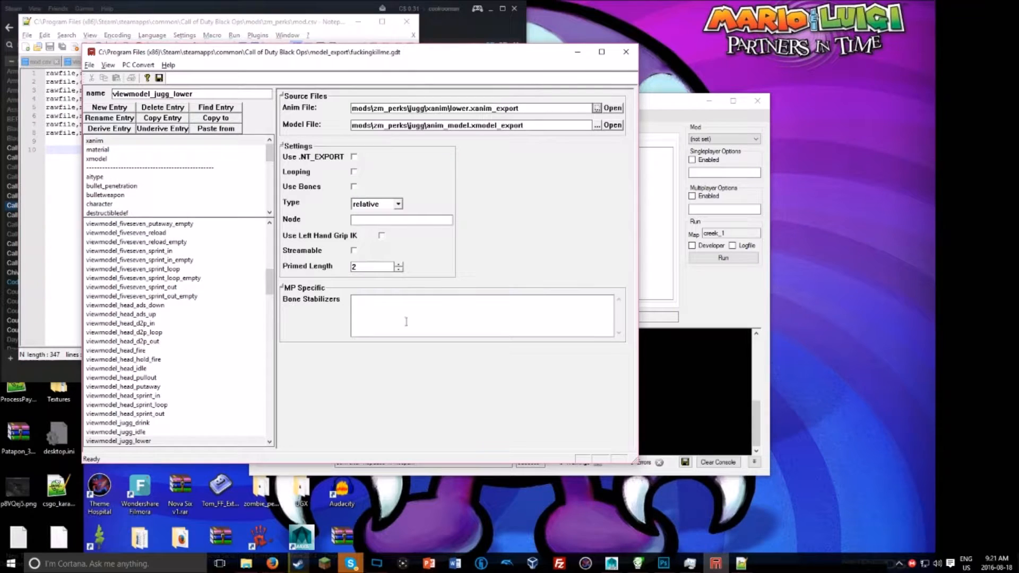
scroll(180, 412, down, 1)
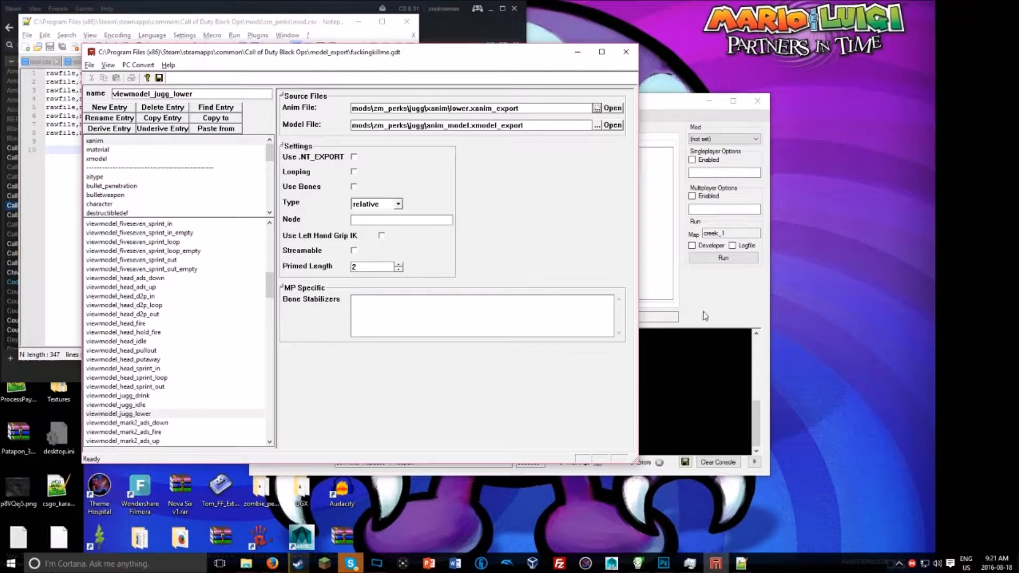
key(alt+Tab)
key(alt+Tab)
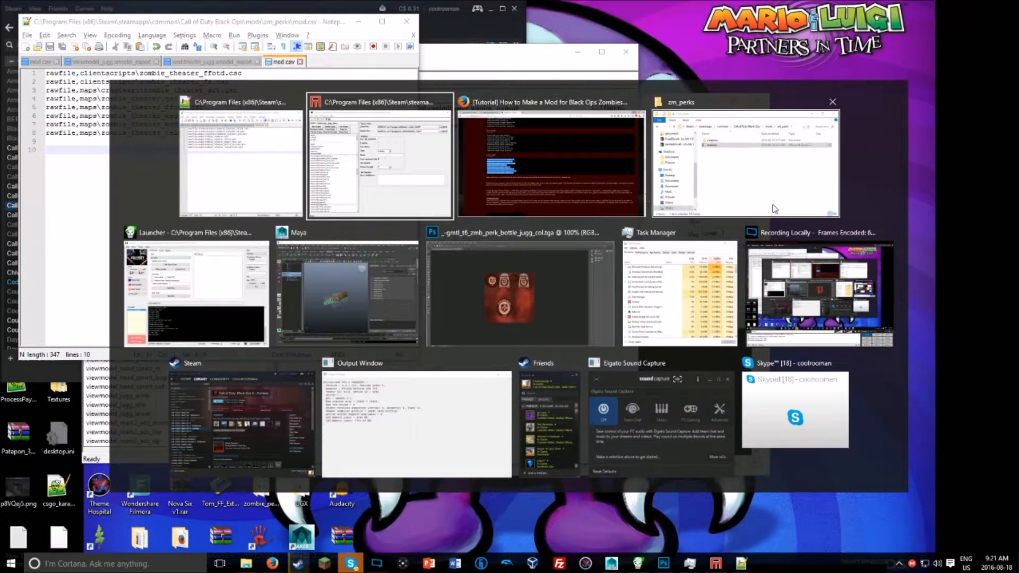
Step: Copy the material name bo2_mtl_t6_wpn_zmb_perk_bottle_jugg_alpha from viewmodel_jugg.xmodel_export in Notepad++
click(201, 160)
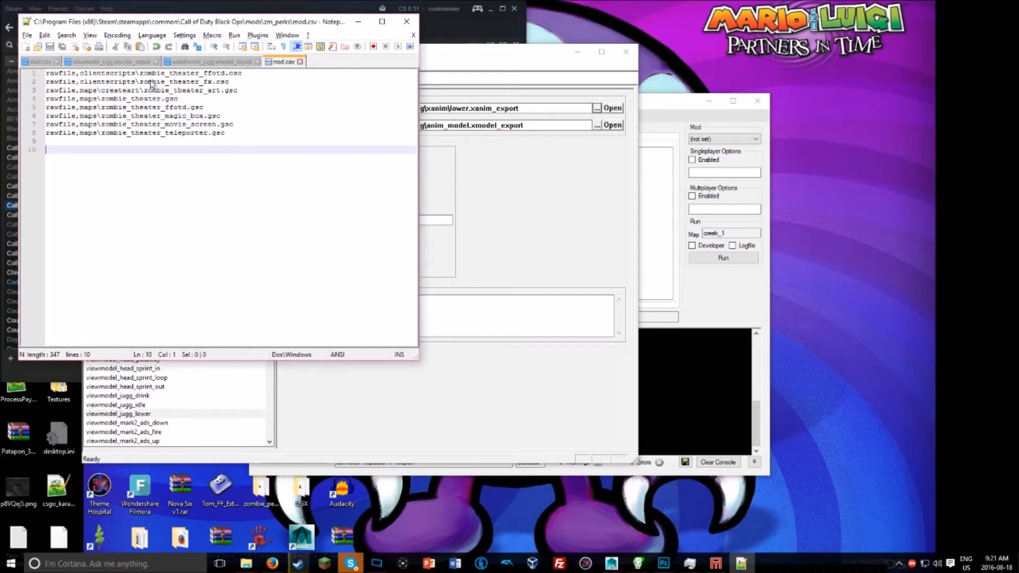
click(132, 63)
scroll(99, 237, down, 2)
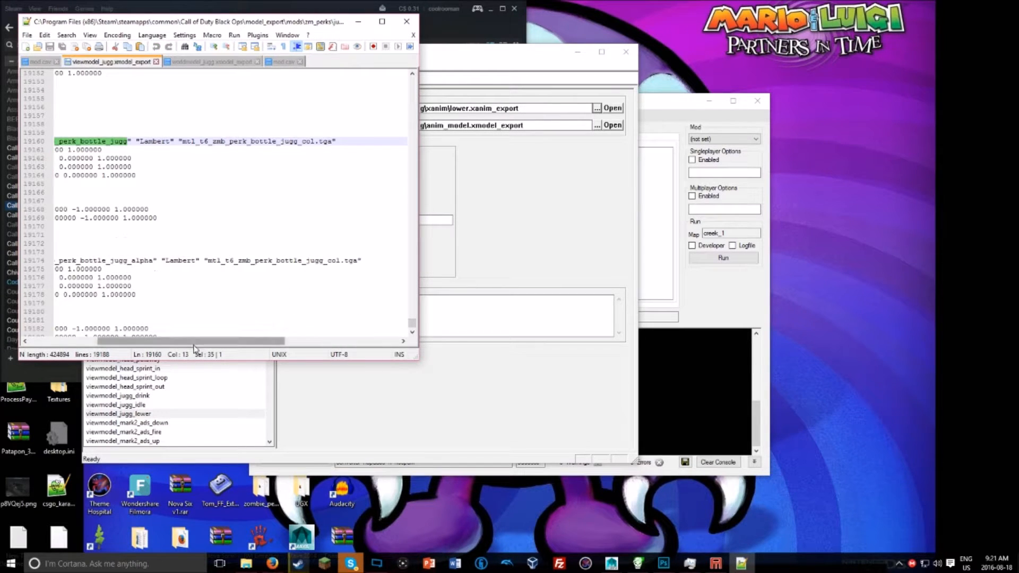
drag(182, 342, 50, 330)
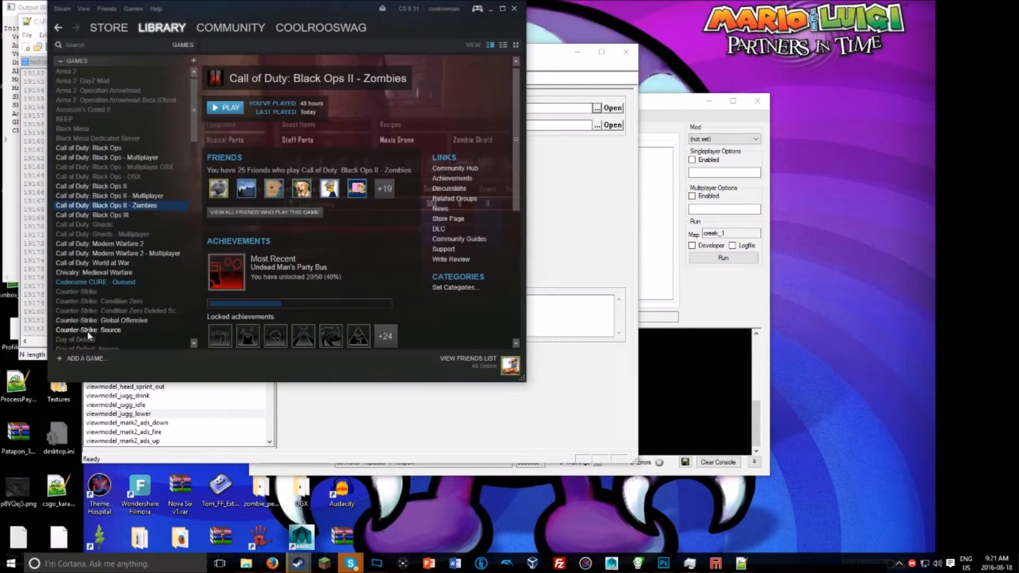
key(alt+Tab)
drag(188, 343, 45, 331)
drag(280, 260, 103, 260)
key(ctrl+c)
Step: Close the zm_blackops2guns mod.csv and add a "material," line with the copied alpha material name to the zm_perks mod.csv
click(42, 63)
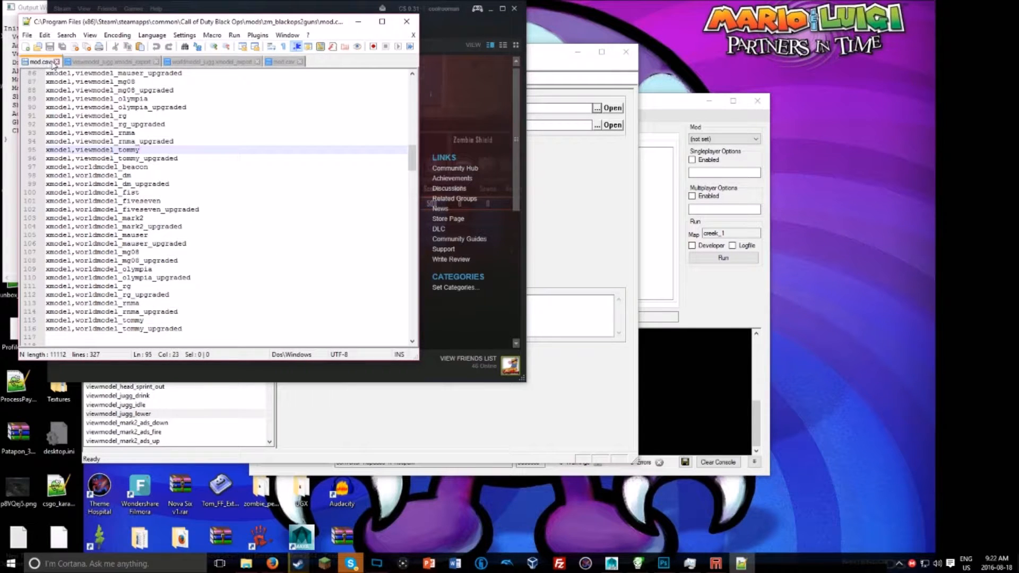
click(56, 62)
click(241, 61)
text(material,)
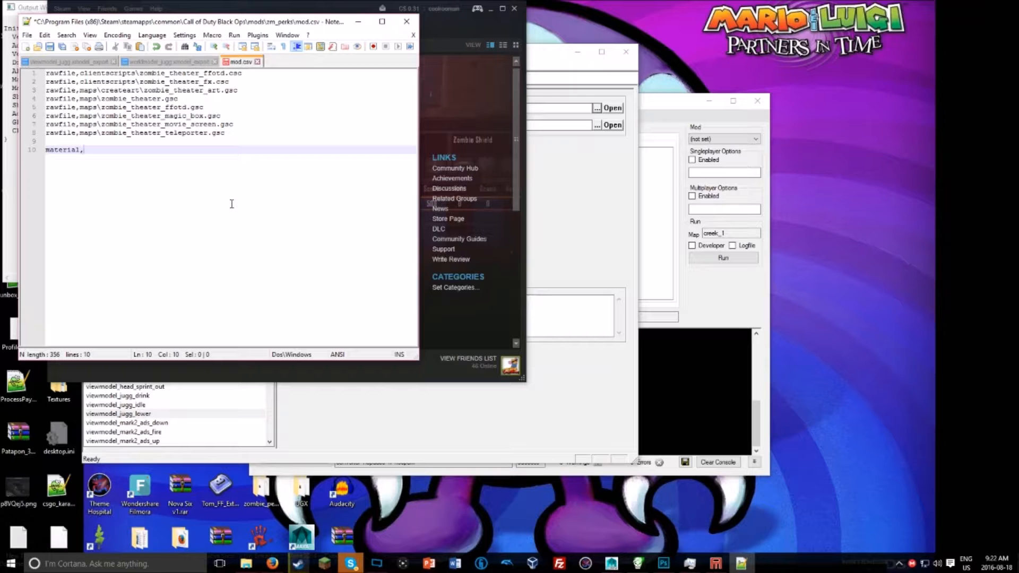
key(ctrl+v)
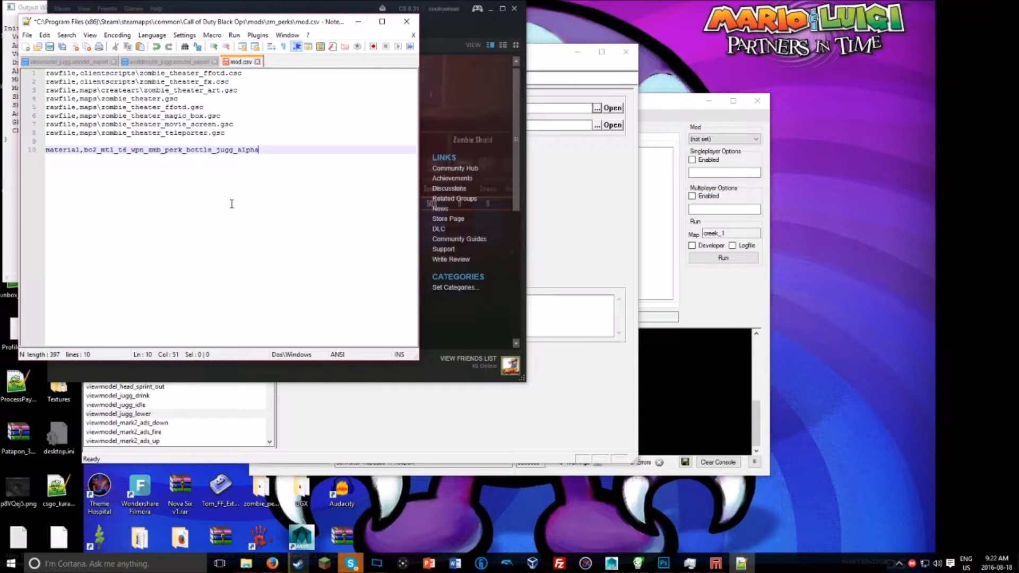
Step: Add the line material,bo2_mtl_t6_wpn_zmb_perk_bottle_jugg to mod.csv, copying the material name from viewmodel_jugg.xmodel_export
key(Return)
text(materialm)
key(BackSpace)
text(,)
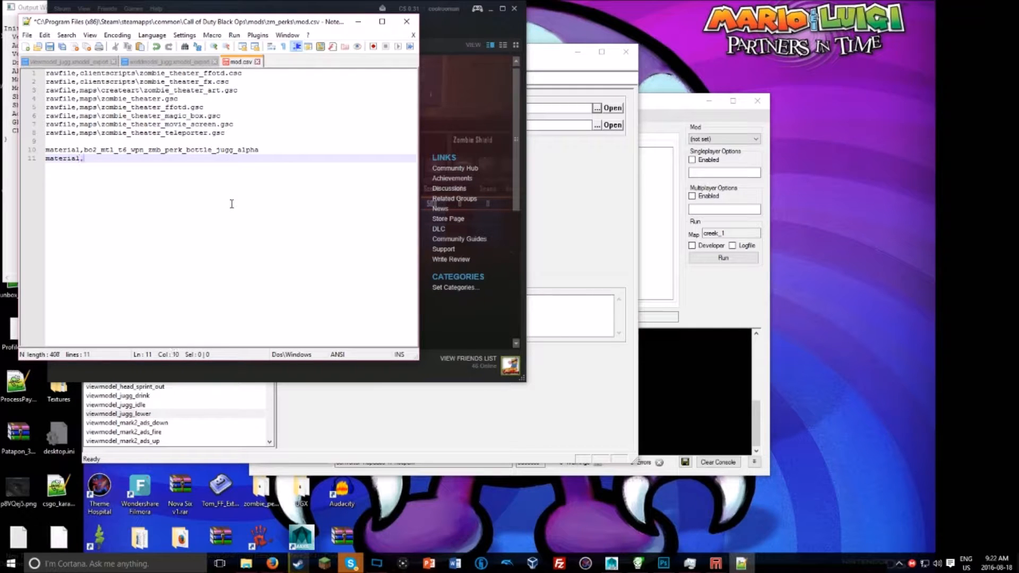
key(alt+Tab)
key(Tab)
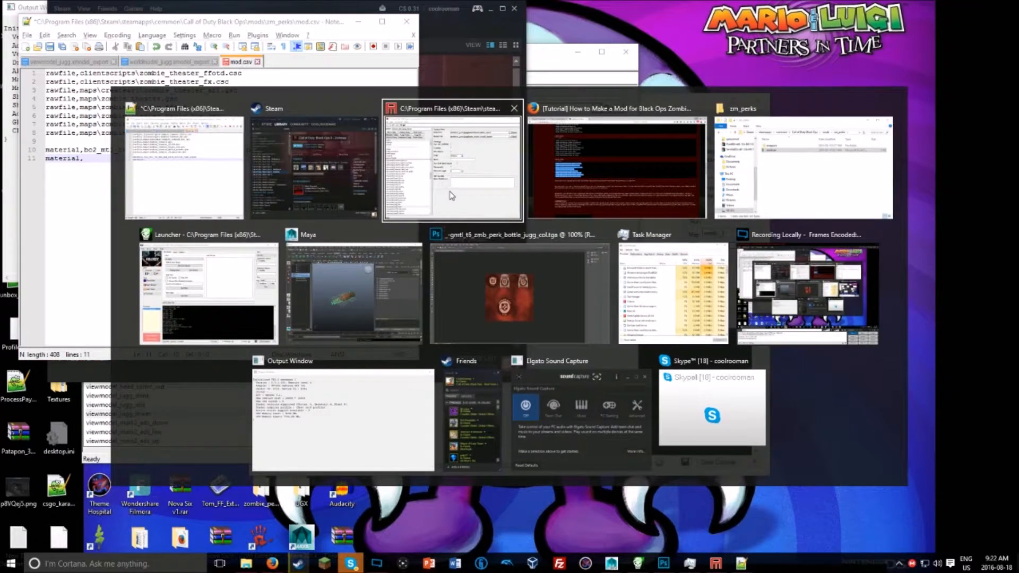
key(alt+Tab)
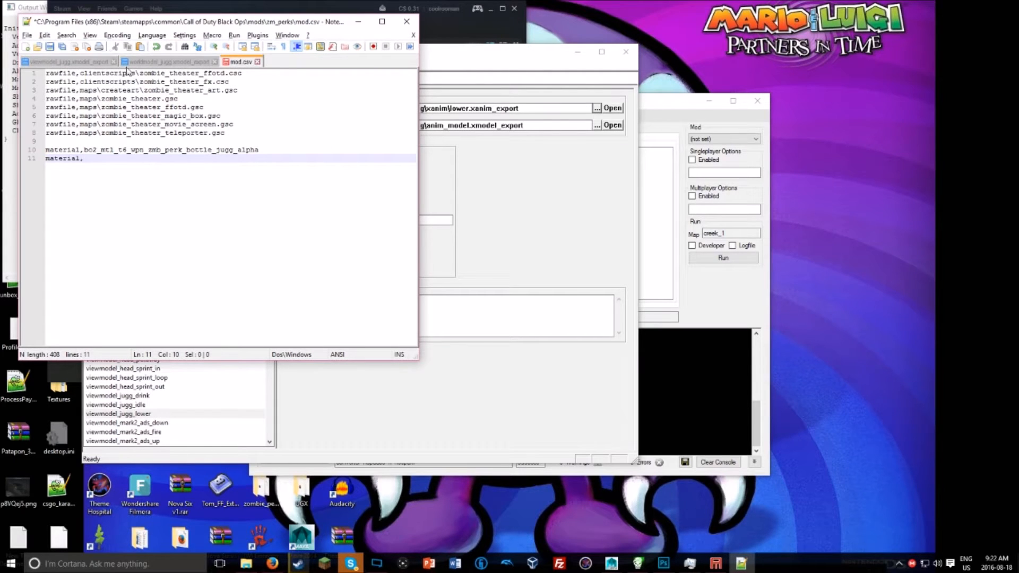
click(159, 62)
click(93, 62)
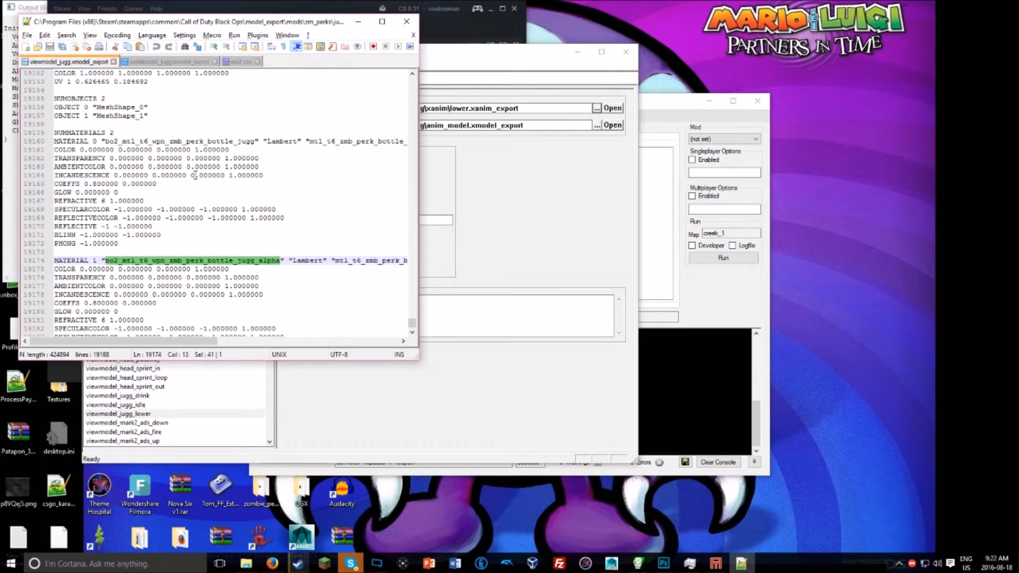
drag(256, 142, 106, 143)
key(ctrl+c)
click(240, 62)
key(ctrl+v)
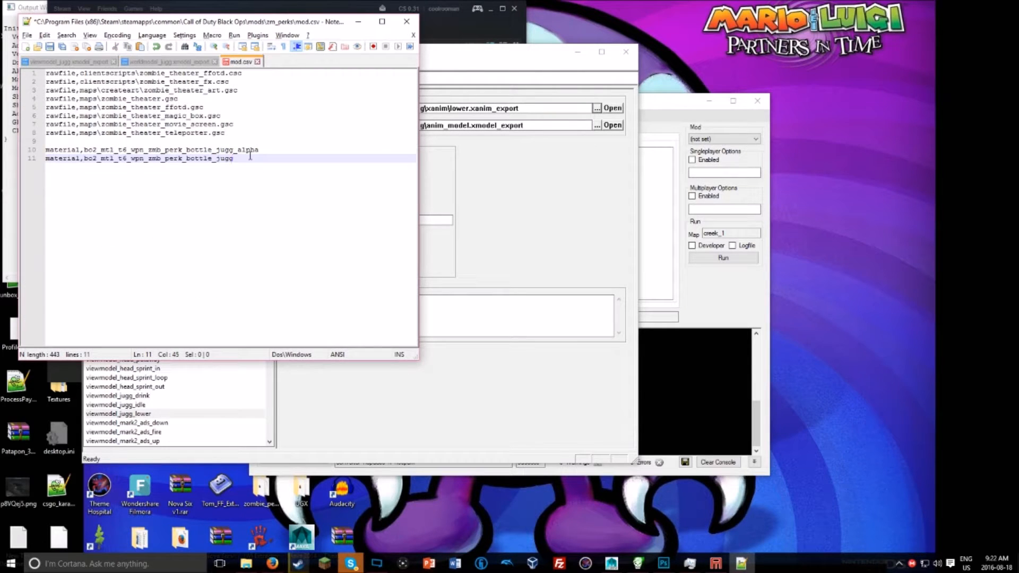
Step: Below a blank line in mod.csv, add the lines xmodel,viewmodel_jugg and xmodel,worldmodel_jugg, followed by another blank line
key(Return)
key(Return)
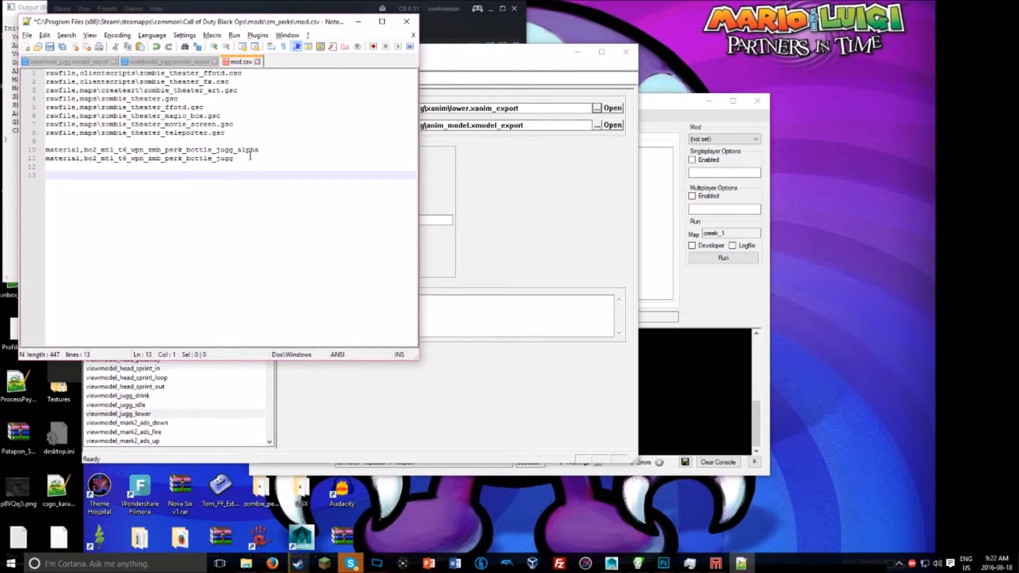
text(xmodel,viewmodel_jugg)
key(Return)
text(xmodel,world)
key(Return)
key(Return)
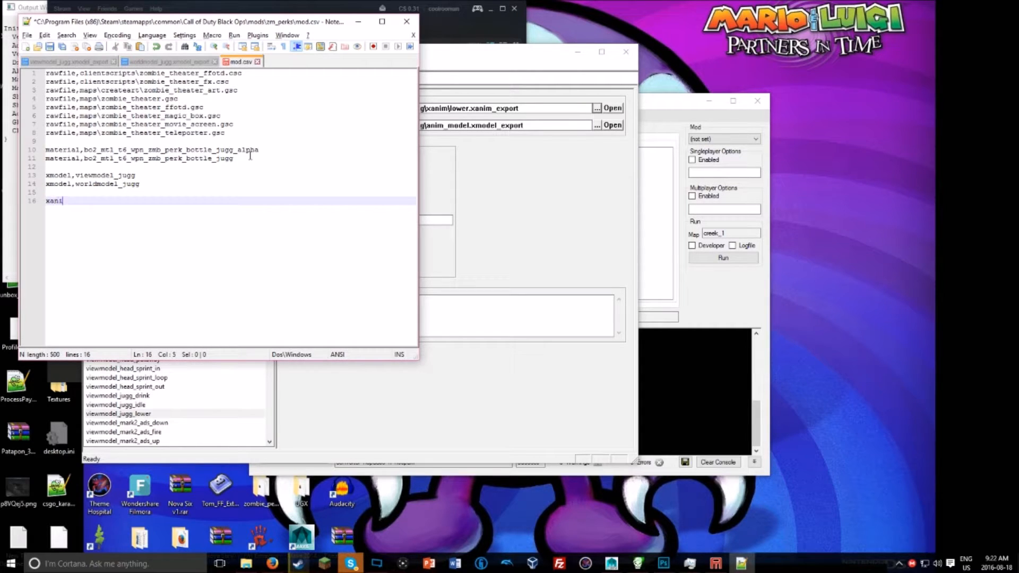
Step: Add xanim lines for viewmodel_jugg_idle, viewmodel_jugg_drink and viewmodel_jugg_lower to mod.csv and save it
text(xanim,viewmodel._jugg_idle)
key(Return)
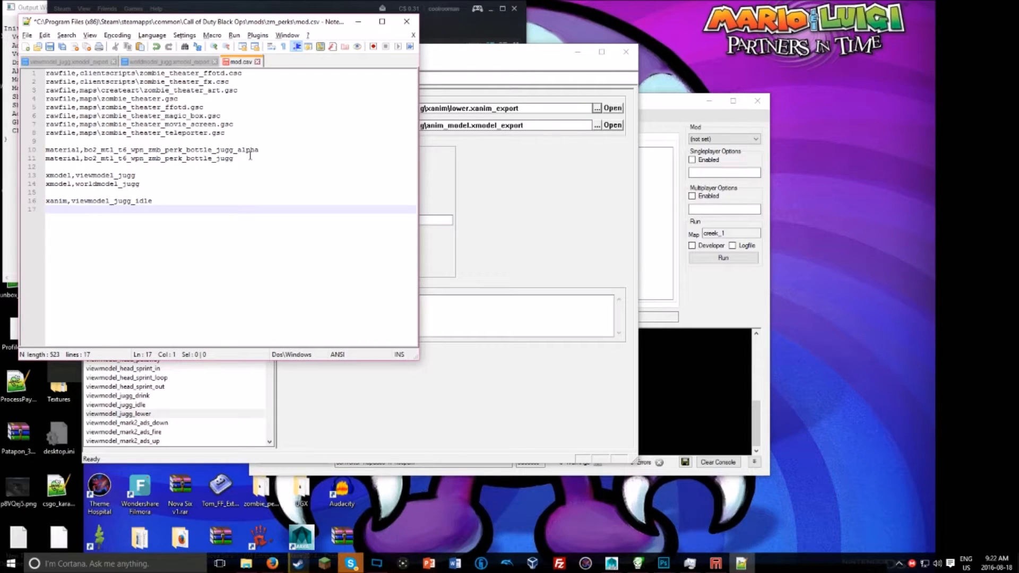
text(xanim,viewmdel)
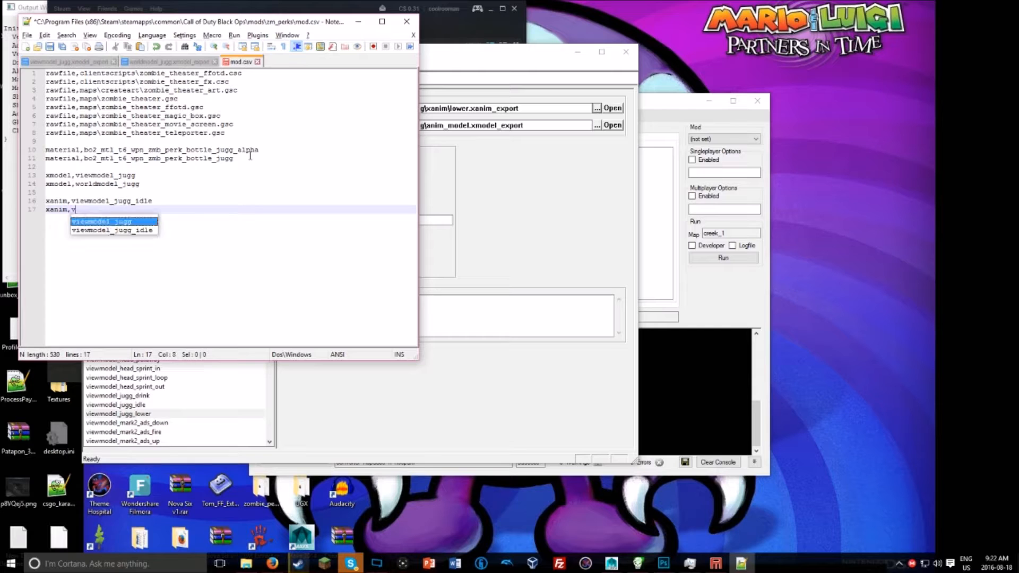
key(BackSpace)
text(odel_jugg_drink)
key(Return)
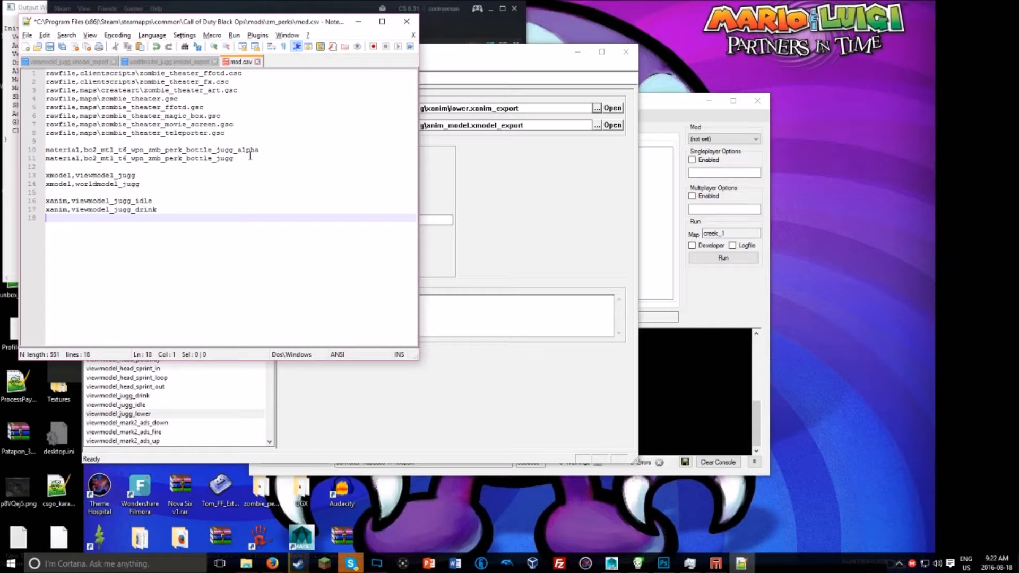
text(xanim,view)
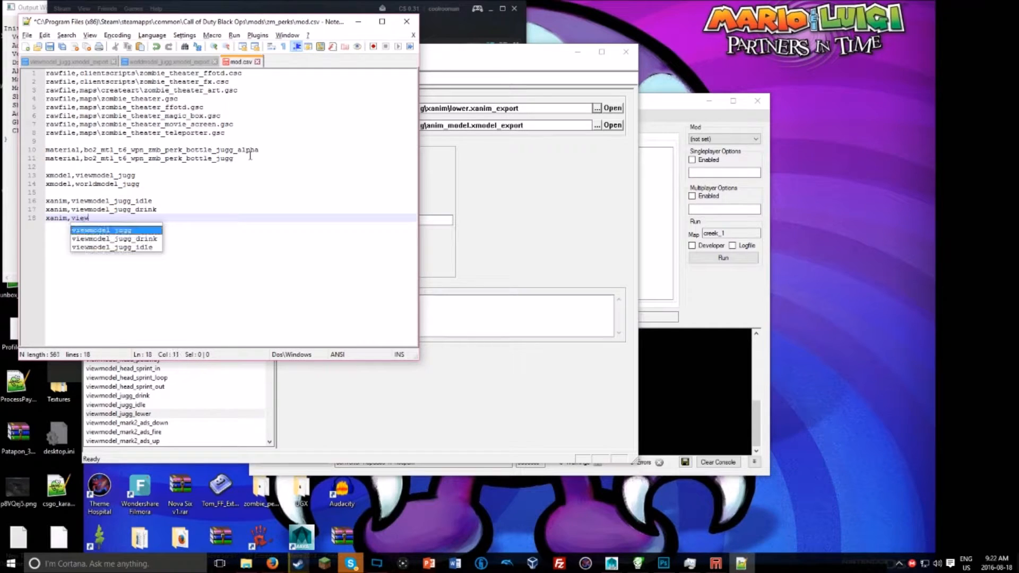
text(model_jugg_lower)
key(ctrl+s)
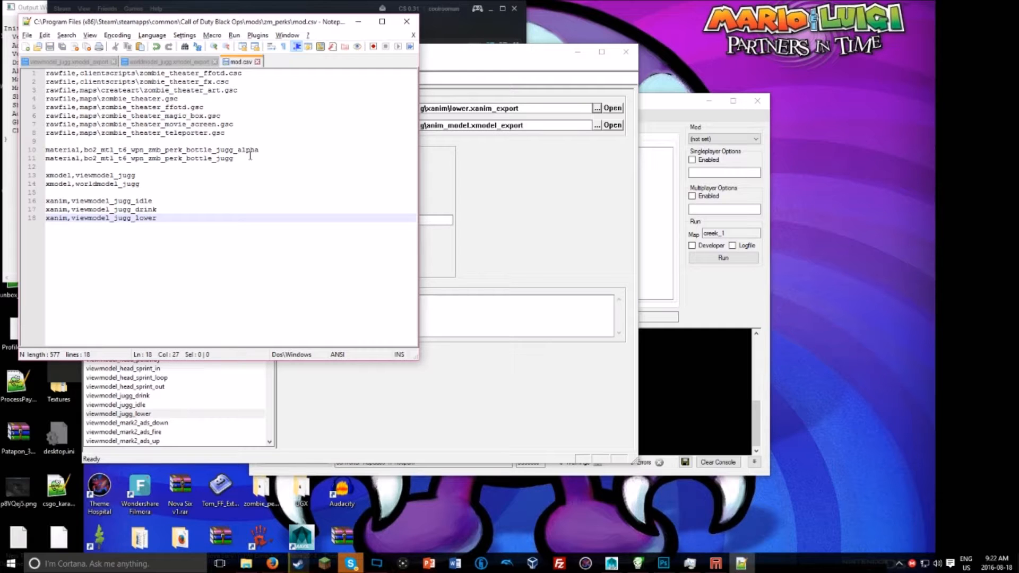
Step: Below a blank line in mod.csv, begin the weapon entry with weapon,sp\
key(Return)
key(Return)
text(xa)
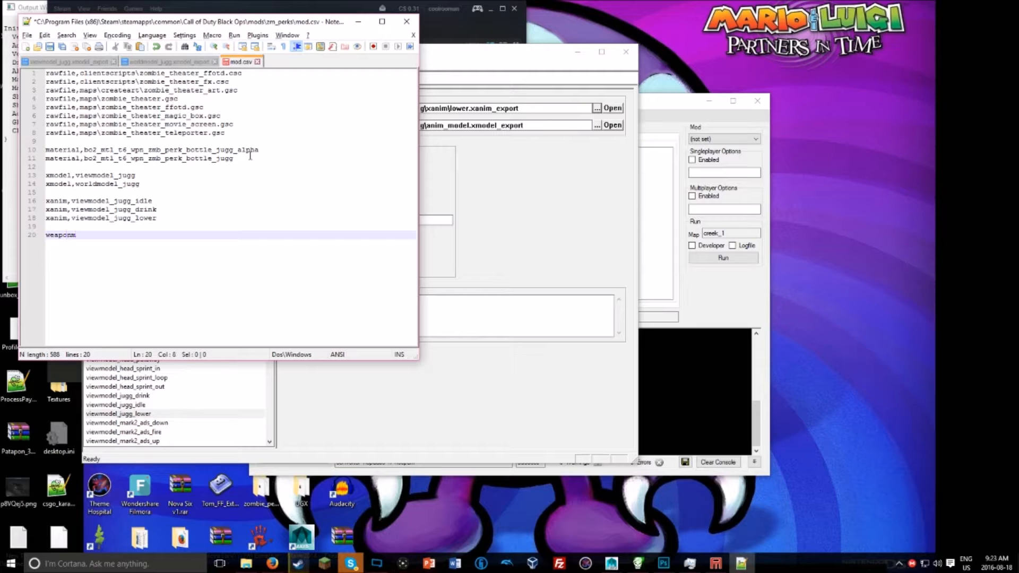
text(weapon,sp\)
Step: Copy the file name zombie_perk_bottle_jugg from the mod's weapons\sp folder, append it to the weapon line and save mod.csv
key(alt+Tab)
key(alt+Tab)
key(alt+Tab)
key(alt+Tab)
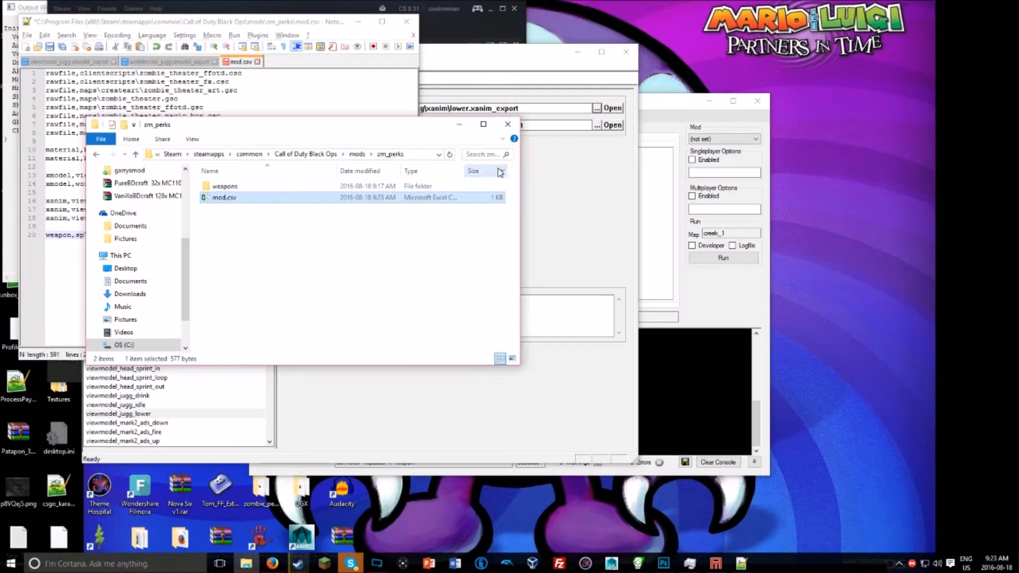
double_click(294, 187)
double_click(270, 187)
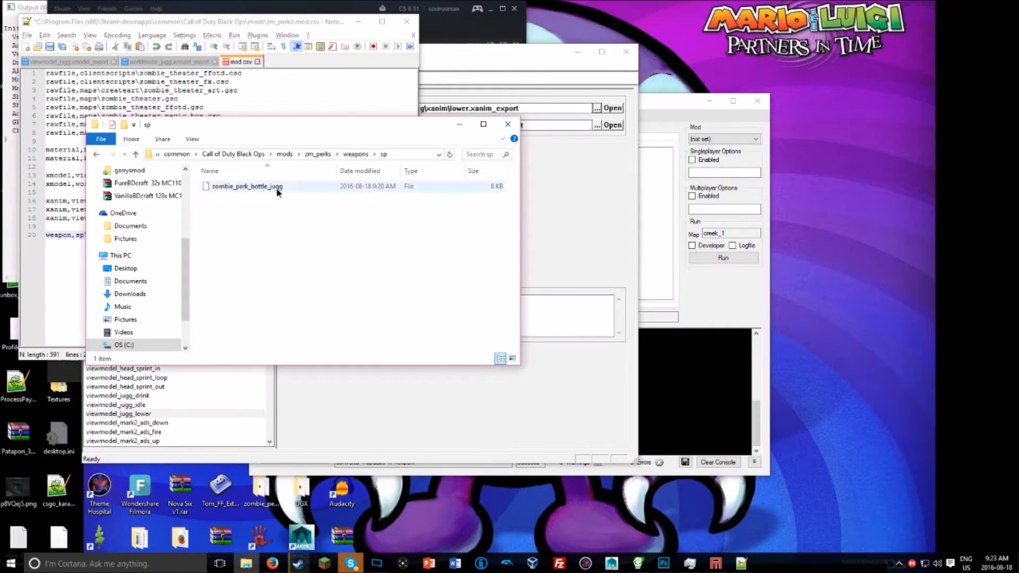
click(271, 189)
click(280, 185)
key(ctrl+c)
key(alt+Tab)
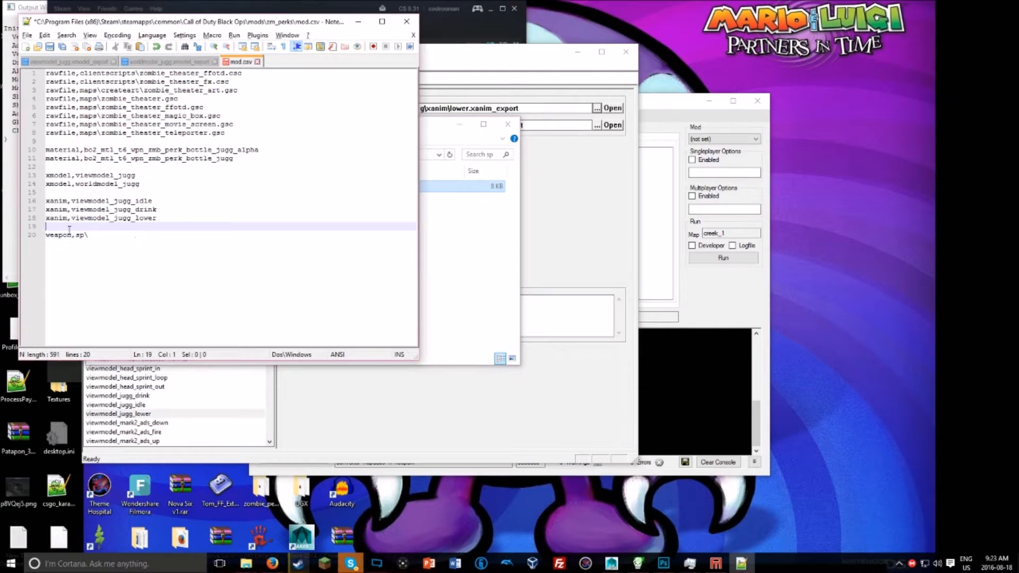
key(ctrl+v)
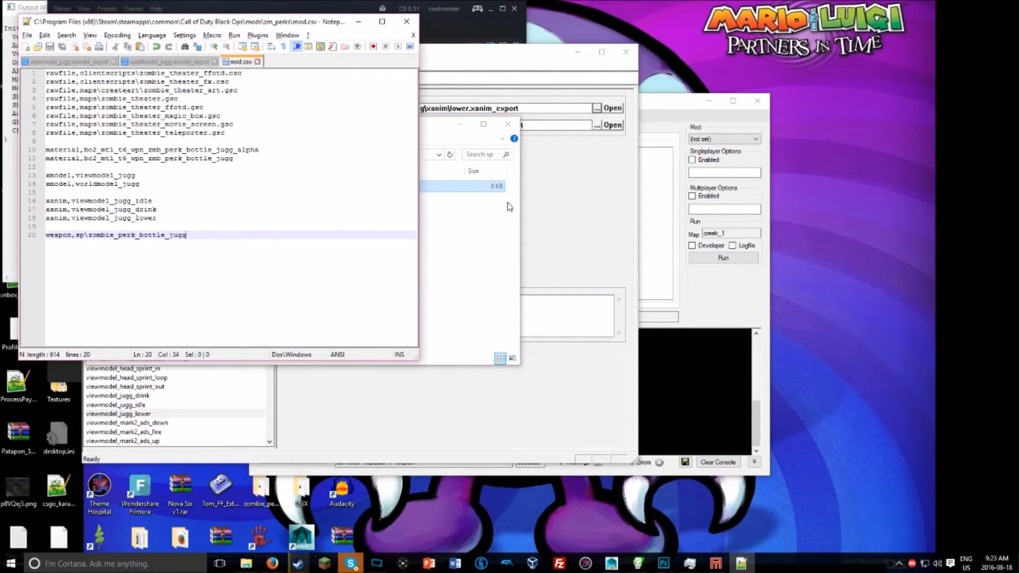
Step: Bring up the Launcher's Mod Builder for zm_perks, then open the raw folder of Call of Duty Black Ops in File Explorer
click(709, 300)
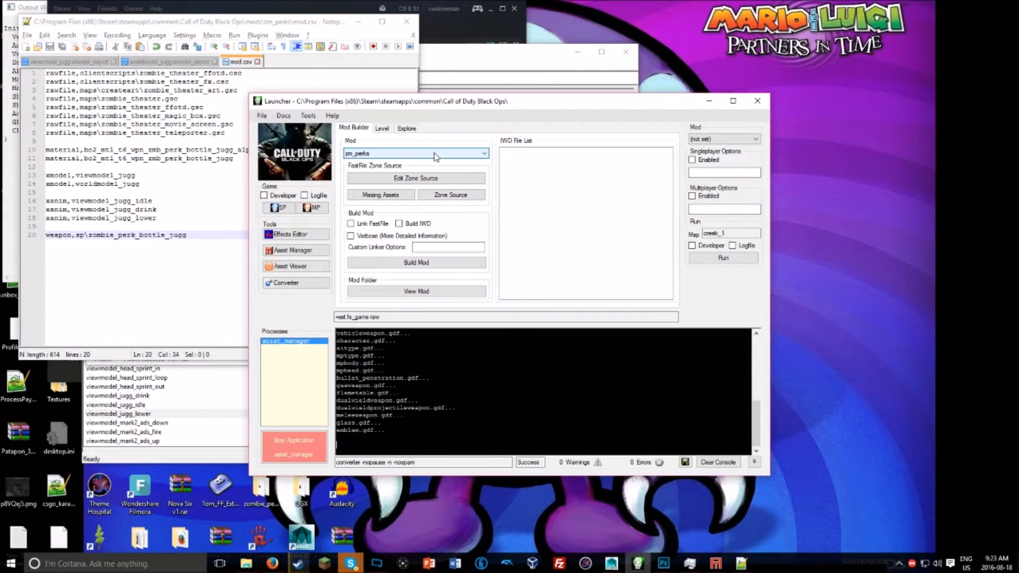
click(246, 563)
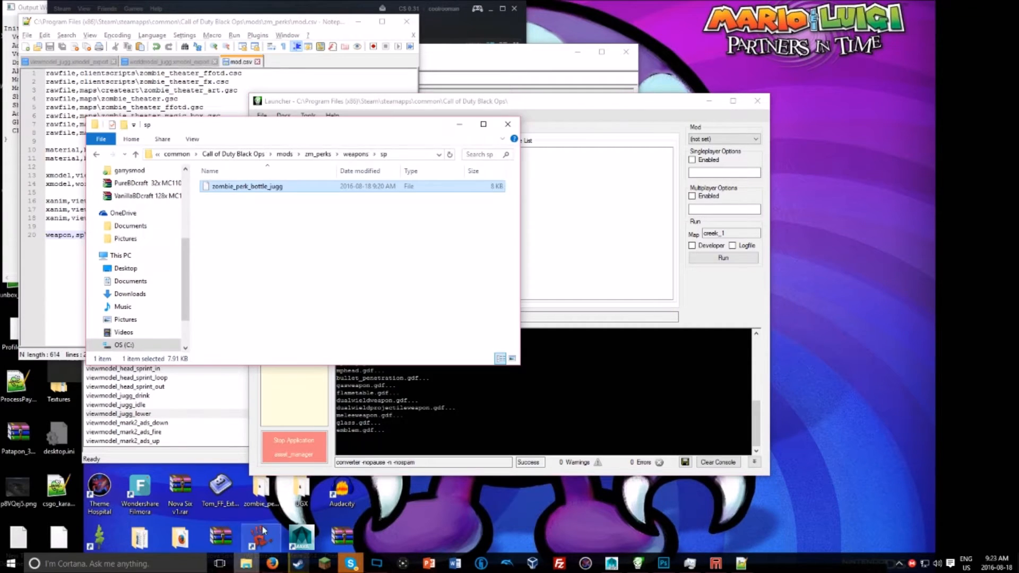
click(243, 154)
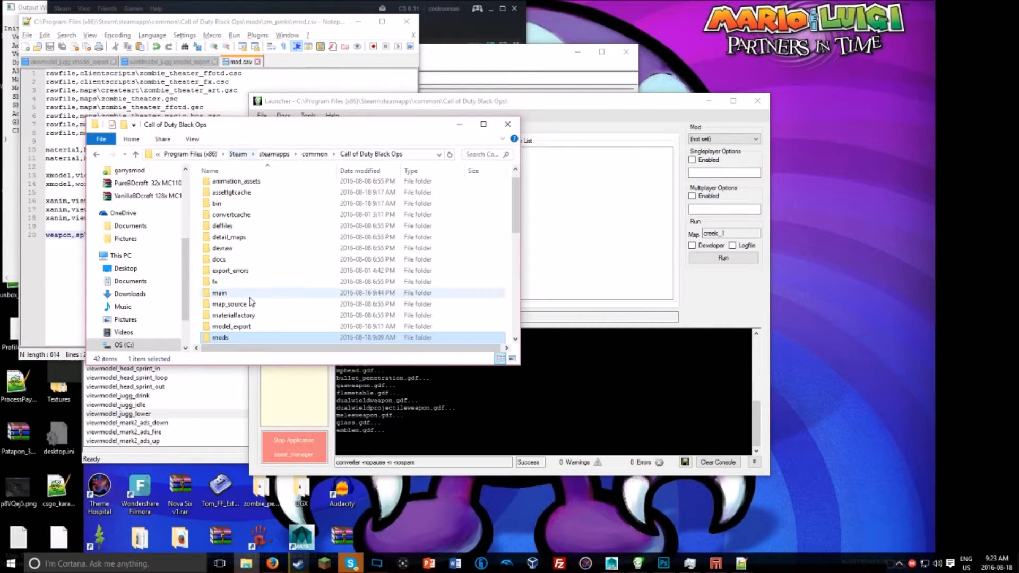
scroll(215, 321, down, 1)
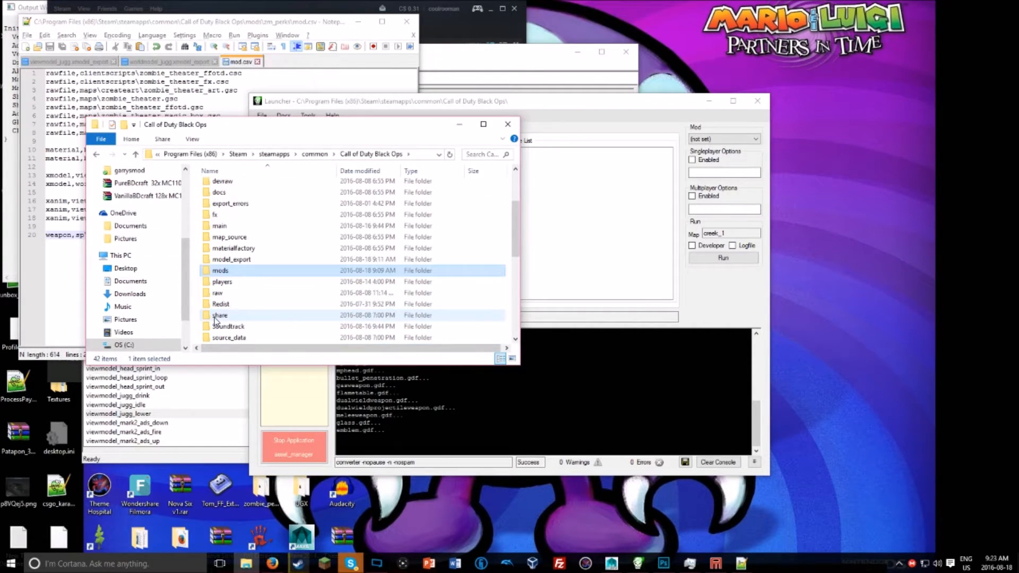
double_click(227, 293)
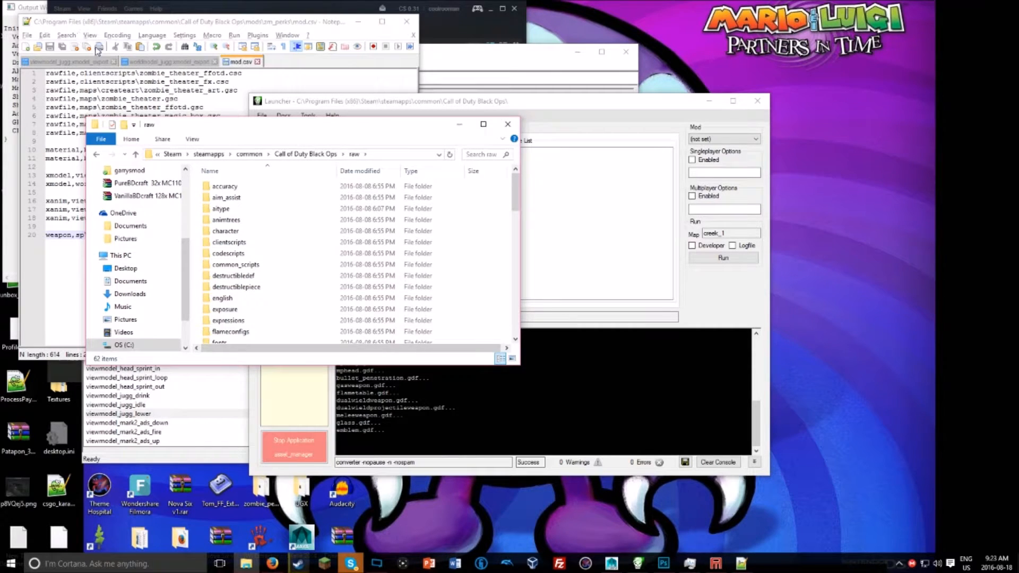
Step: Examine the material line in worldmodel_jugg.xmodel_export through to the texture file name at its end
click(133, 63)
click(317, 207)
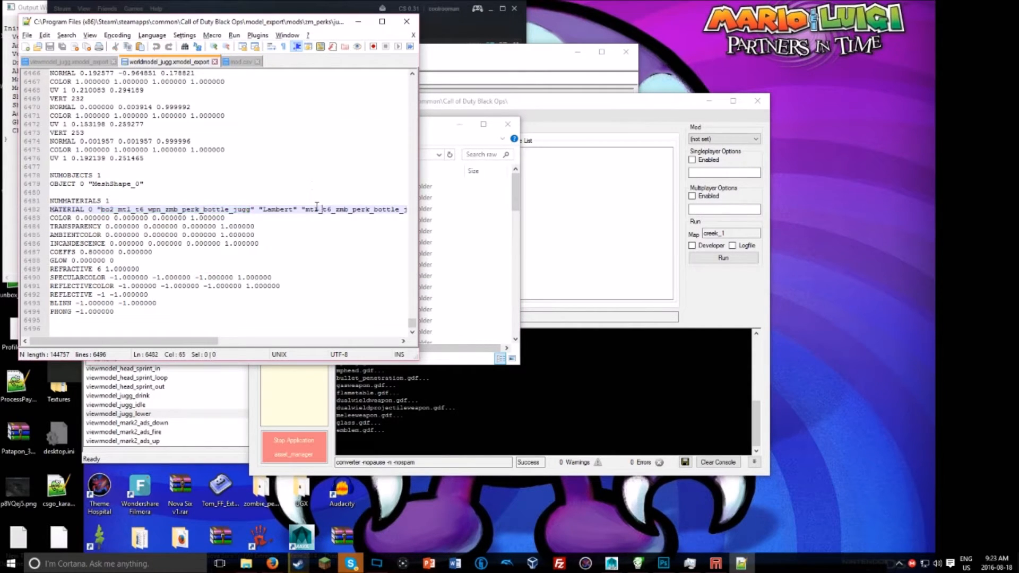
key(Right)
key(Right)
key(Right)
key(Right)
key(Right)
key(Right)
key(Right)
key(Right)
key(Right)
key(Right)
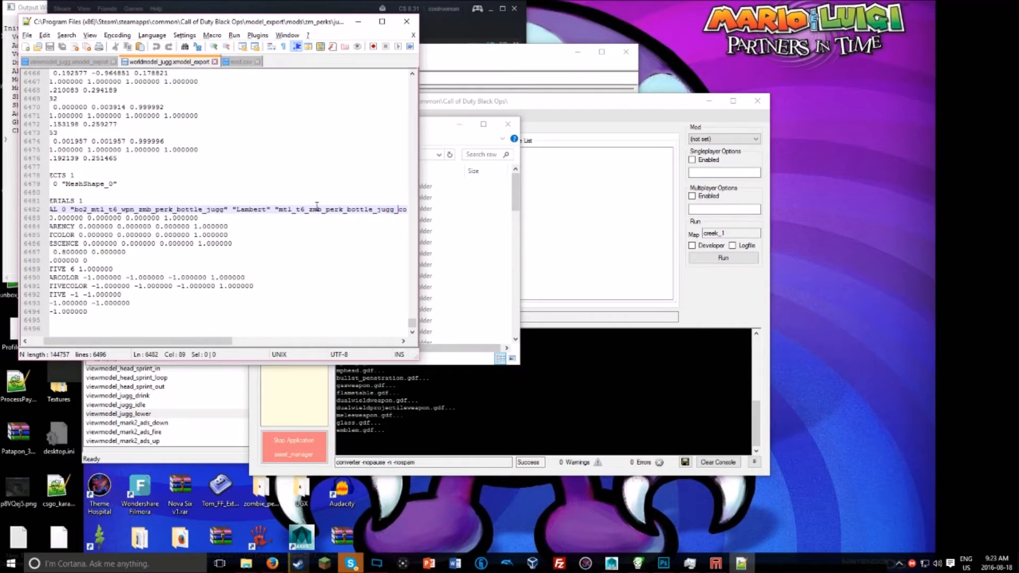
key(Right)
key(Right)
key(Right)
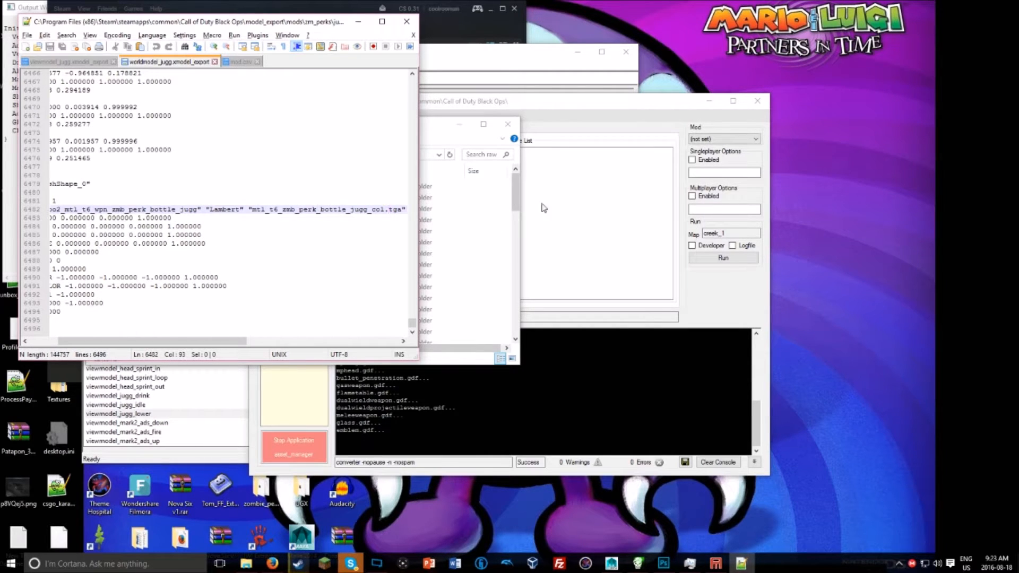
Step: Close the asset manager and open the raw\images folder of Call of Duty Black Ops in File Explorer
click(592, 189)
click(517, 87)
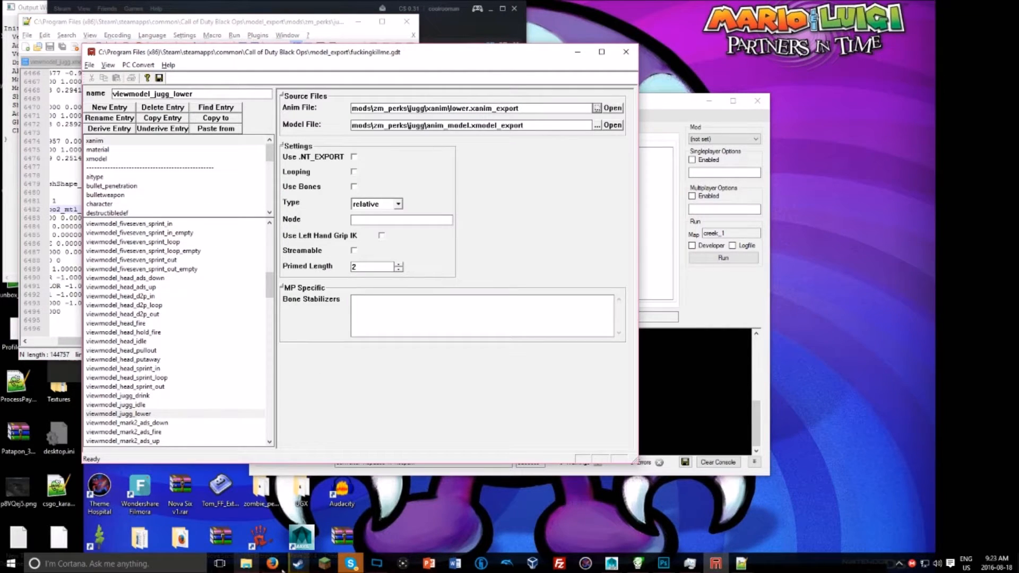
click(626, 51)
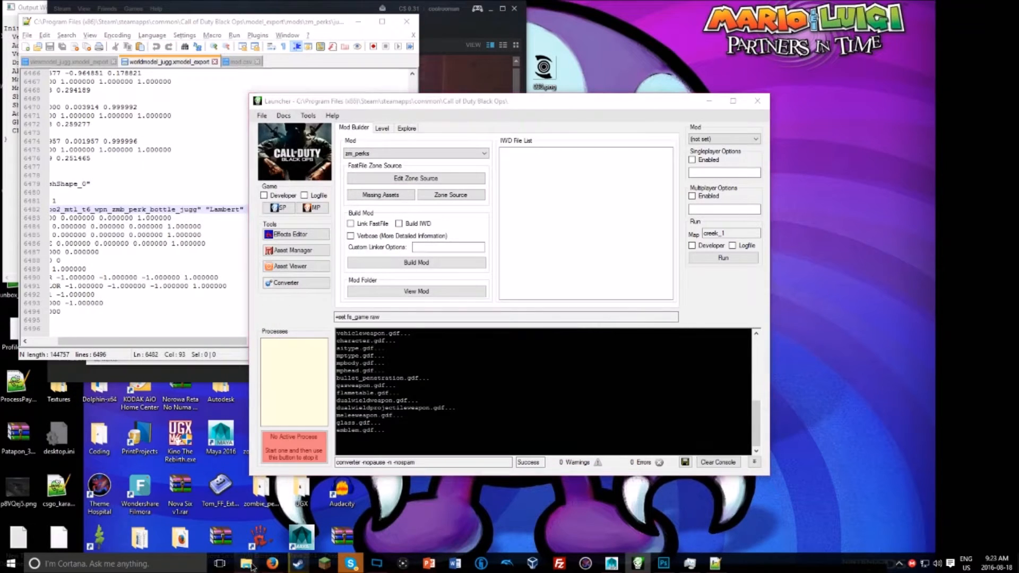
click(252, 565)
click(310, 155)
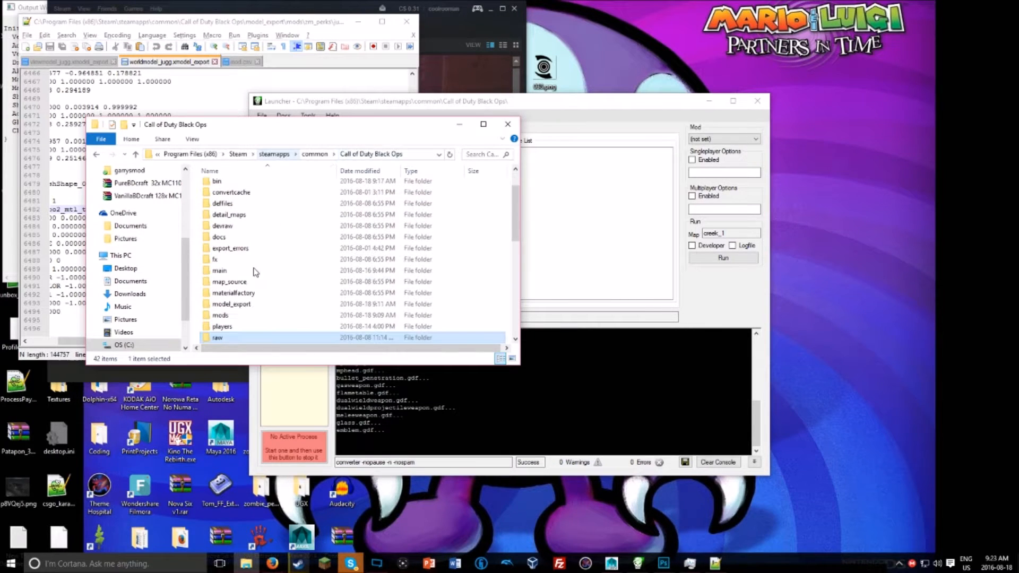
double_click(217, 338)
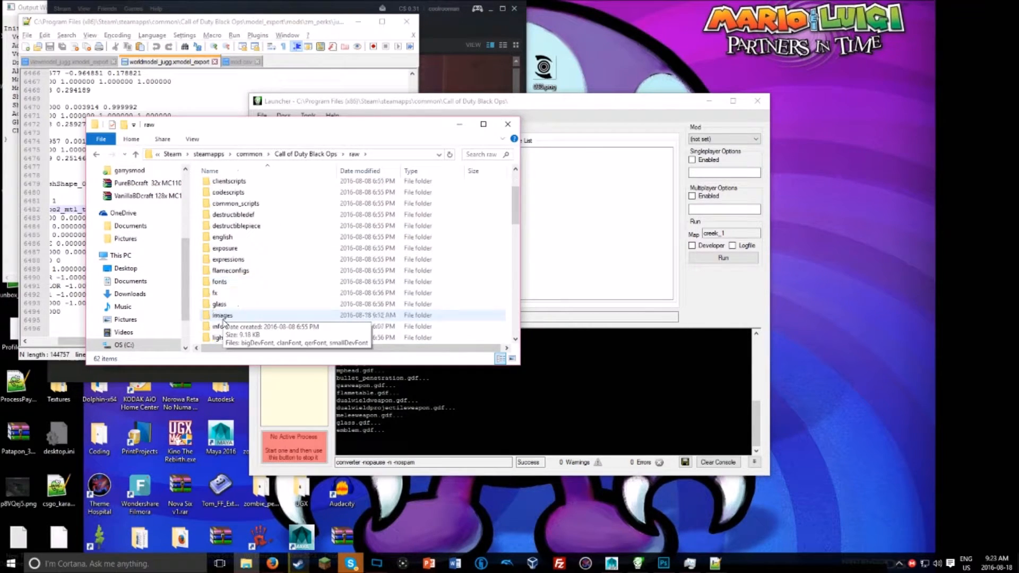
double_click(223, 317)
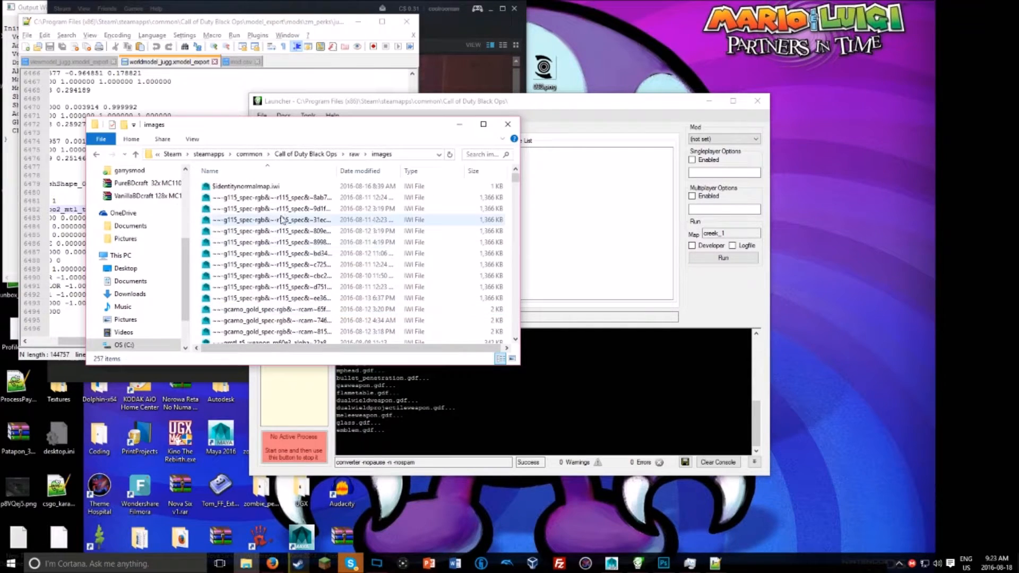
Step: Minimize the Launcher and place the images folder window beside the worldmodel_jugg.xmodel_export text
scroll(281, 219, down, 4)
drag(185, 129, 368, 122)
click(709, 101)
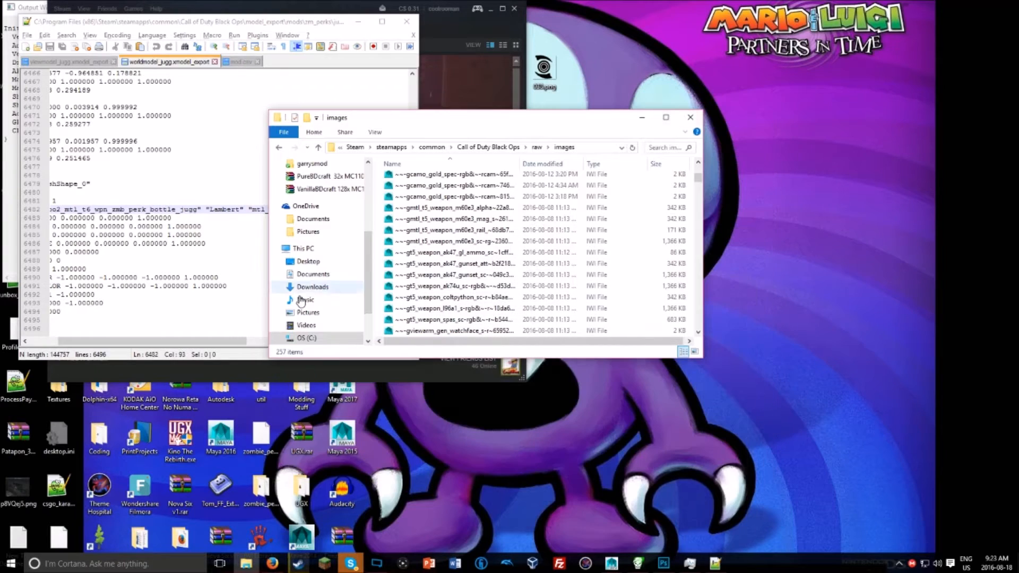
click(393, 265)
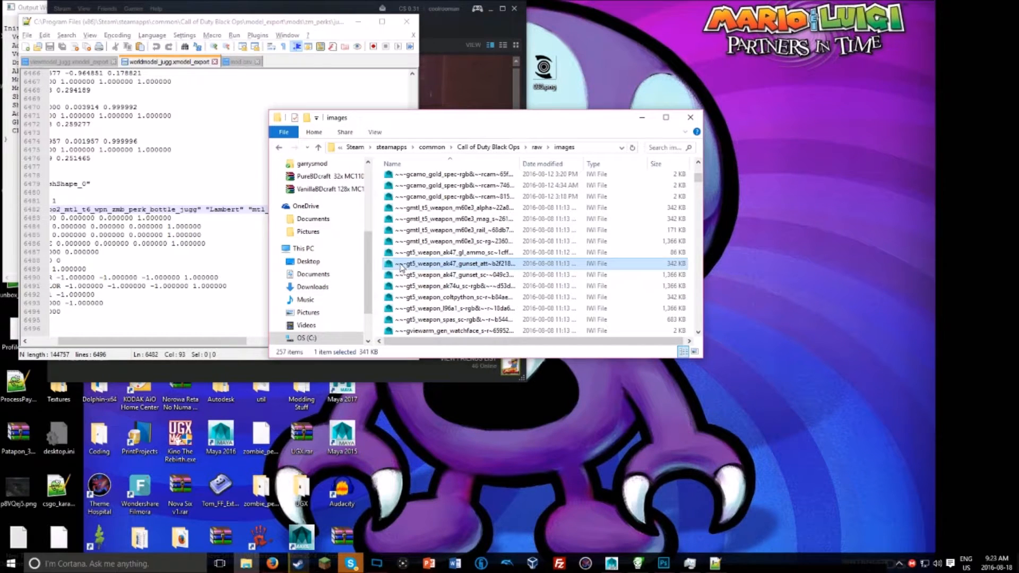
click(432, 274)
drag(481, 145, 643, 46)
Step: Look through the converted image files in raw\images for the Juggernog bottle texture named in the model's material line
scroll(628, 192, down, 1)
scroll(624, 200, down, 3)
scroll(631, 204, up, 2)
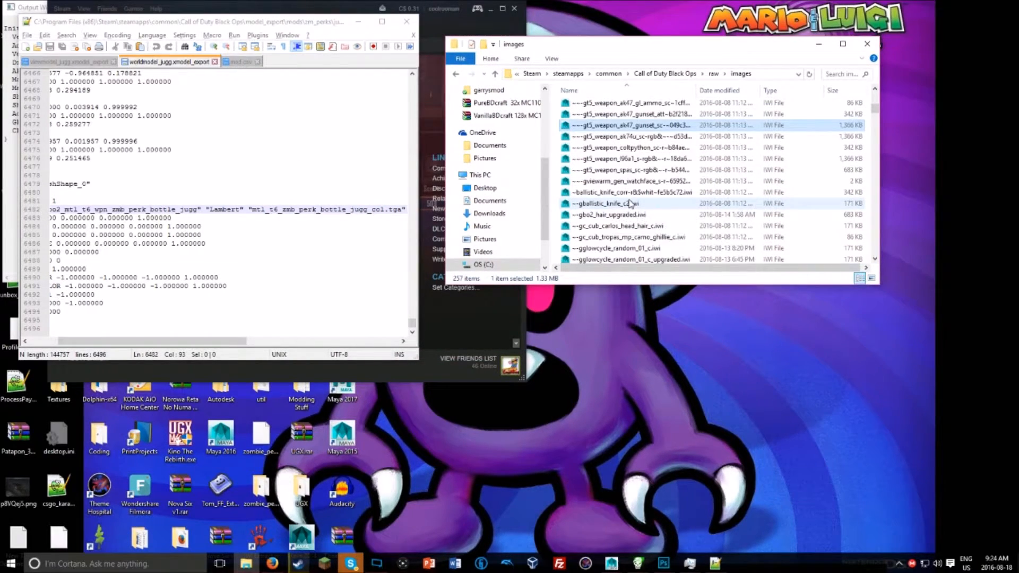
scroll(631, 204, down, 5)
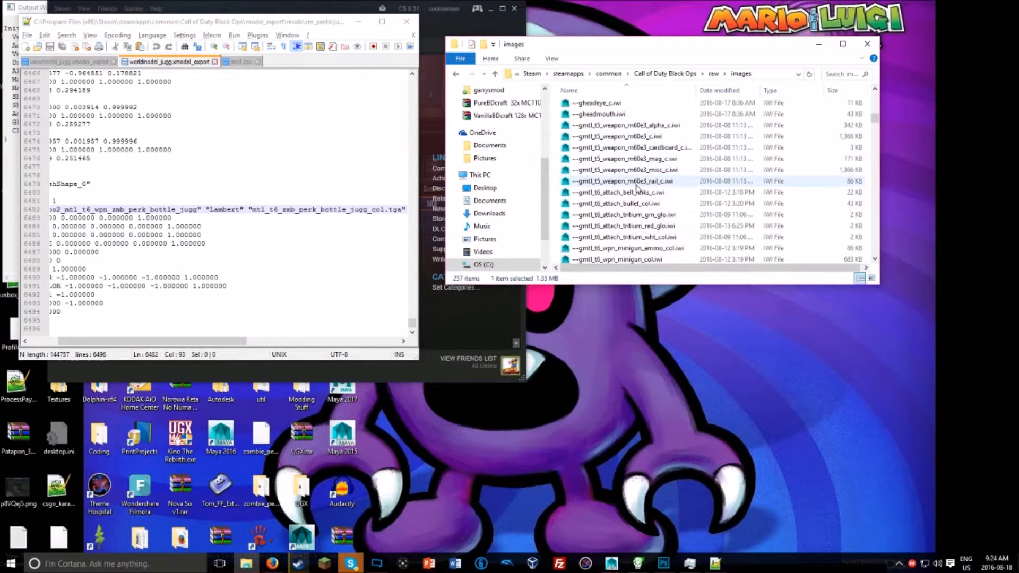
scroll(634, 208, down, 2)
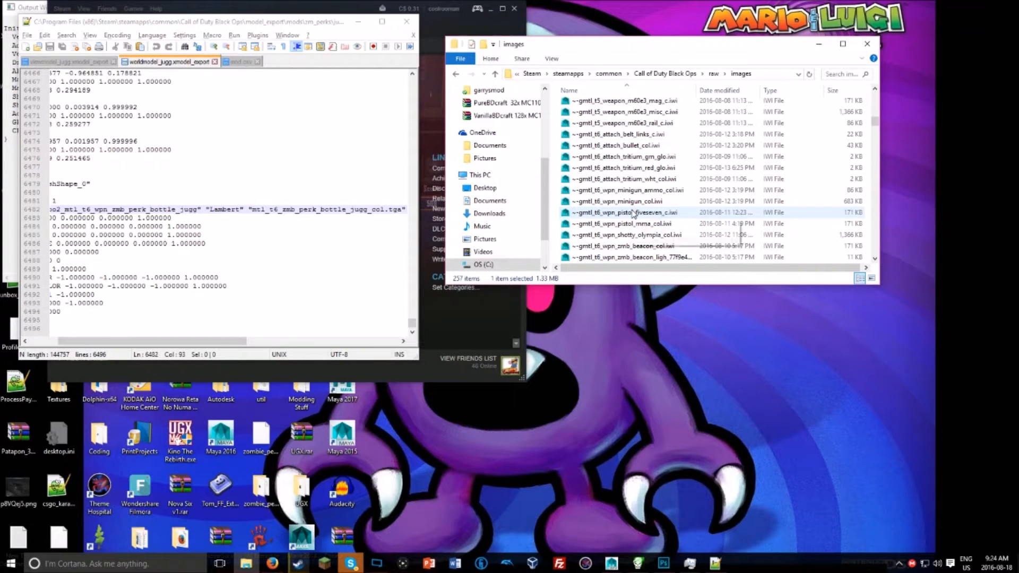
scroll(637, 222, down, 2)
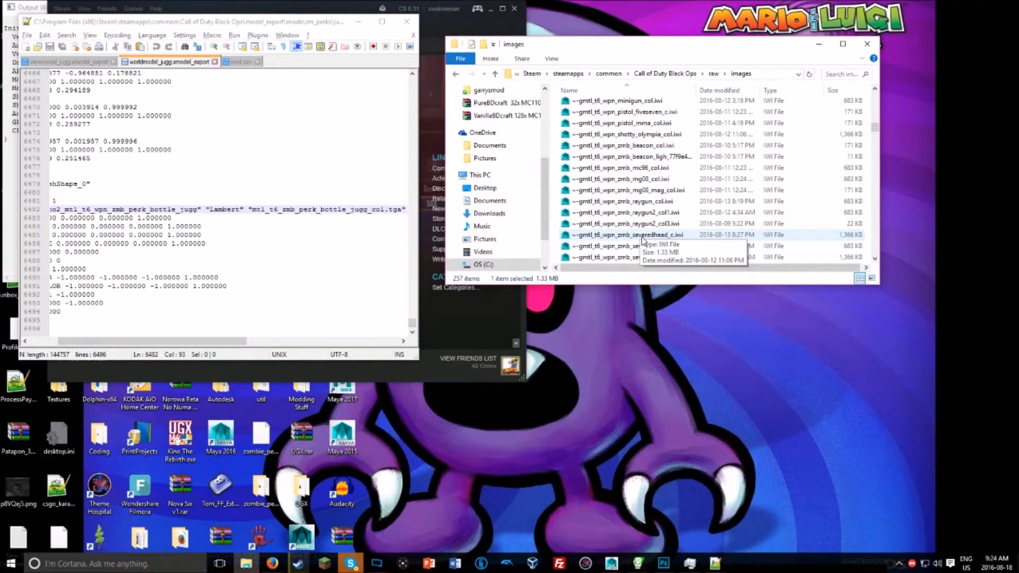
scroll(647, 238, down, 3)
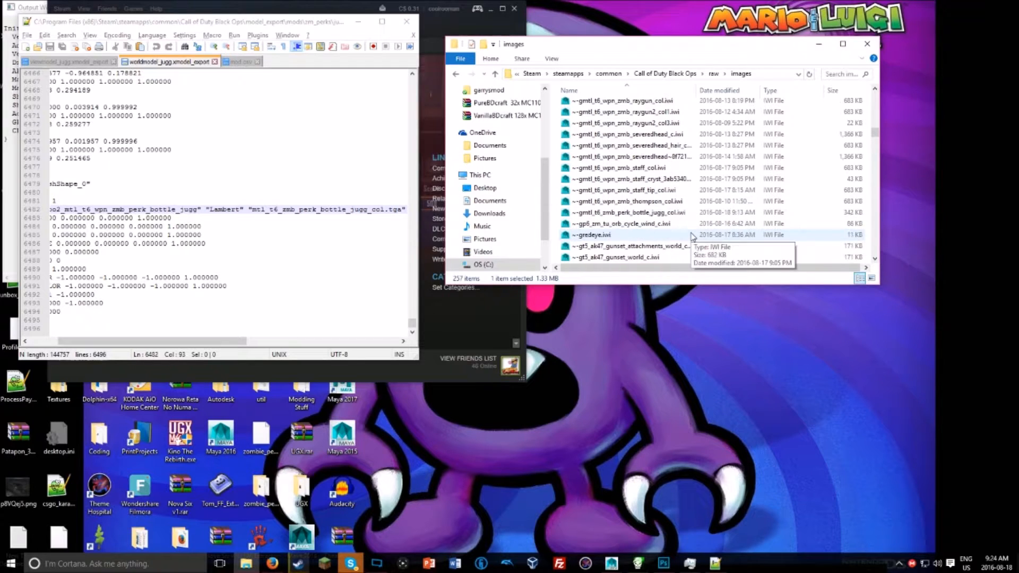
scroll(636, 241, down, 3)
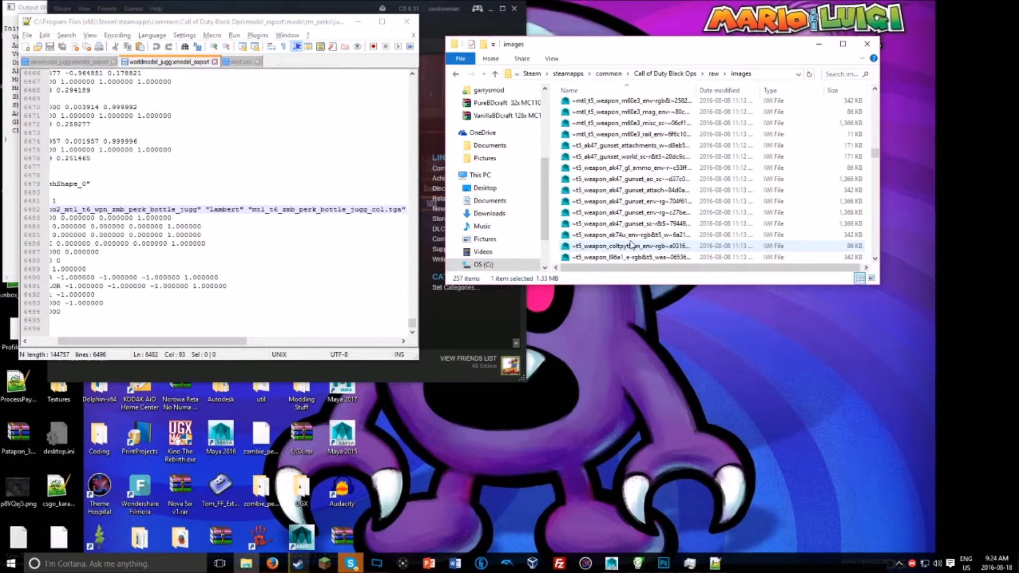
scroll(631, 244, down, 3)
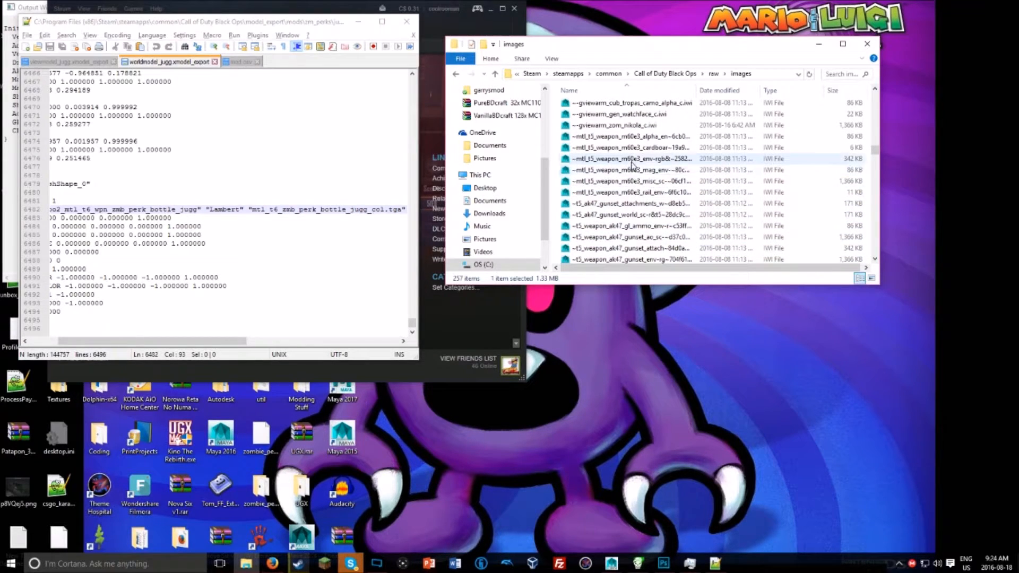
scroll(625, 169, down, 1)
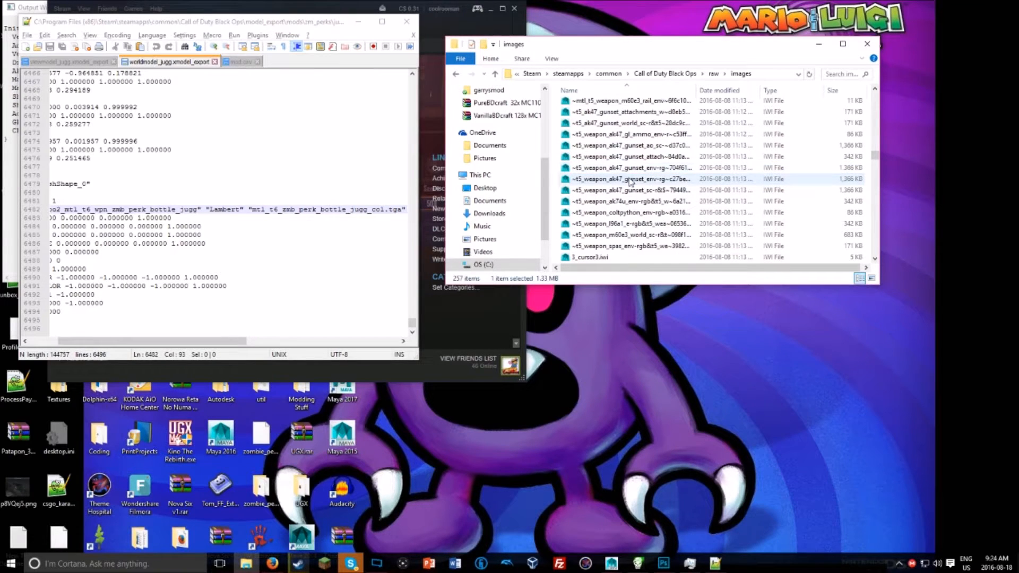
scroll(657, 213, up, 8)
scroll(663, 228, up, 8)
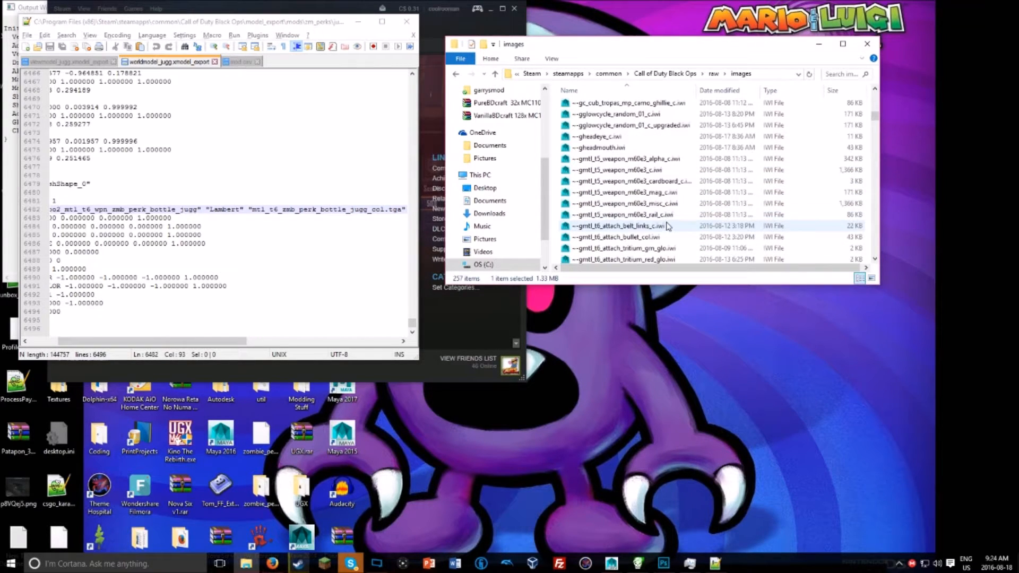
scroll(658, 226, up, 3)
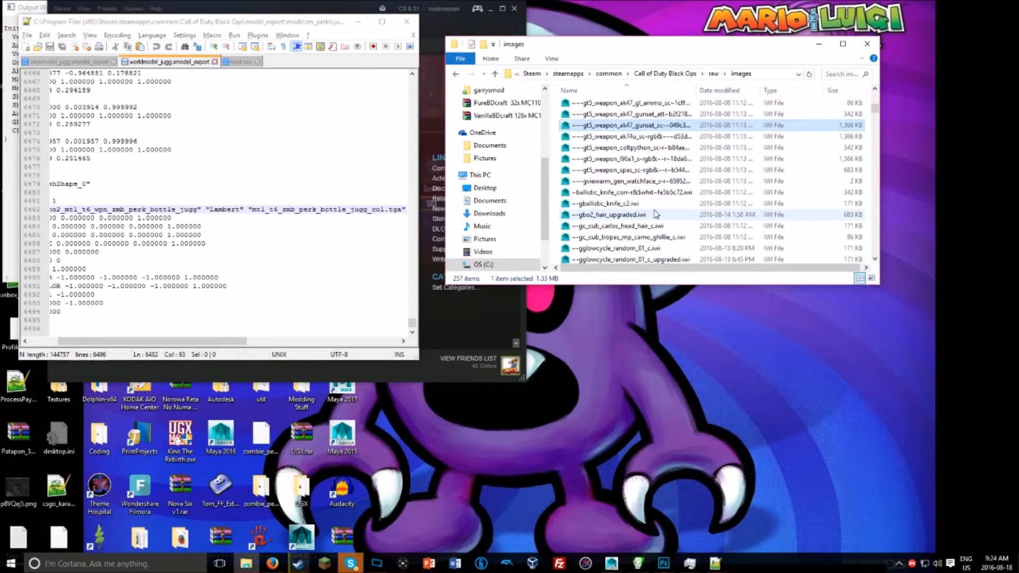
scroll(657, 213, up, 4)
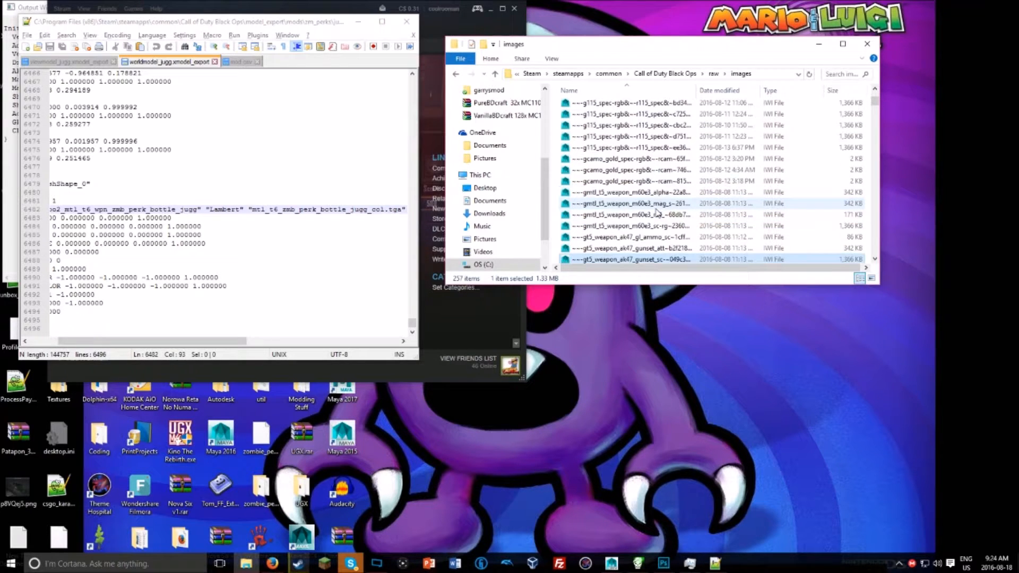
Step: Select and copy the bottle images ~-gmtl_t6_zmb_perk_bottle_jugg_col.iwi and mtl_t6_zmb_perk_bottle_jugg_nml.iwi from raw\images
scroll(658, 213, down, 4)
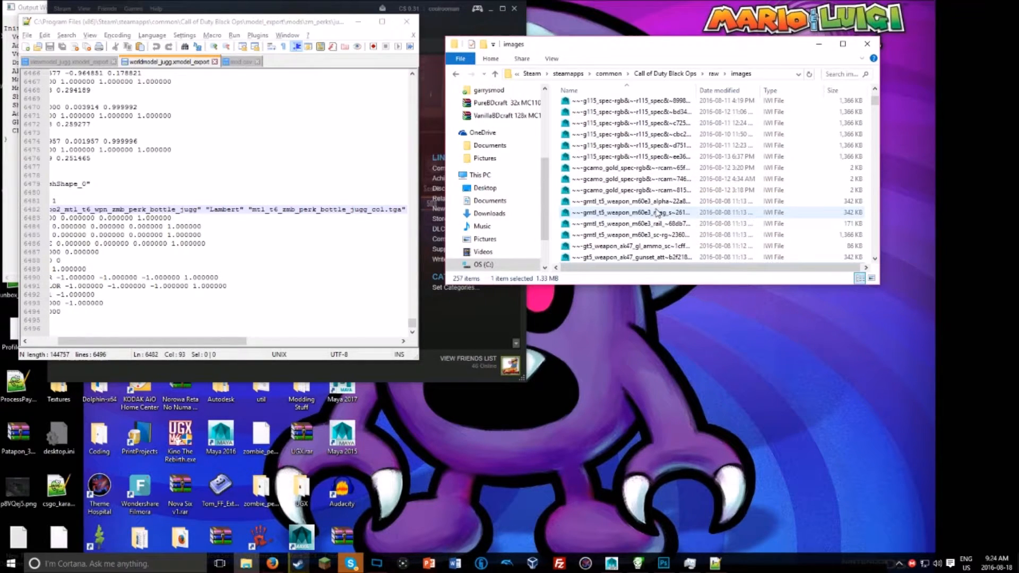
scroll(657, 212, down, 6)
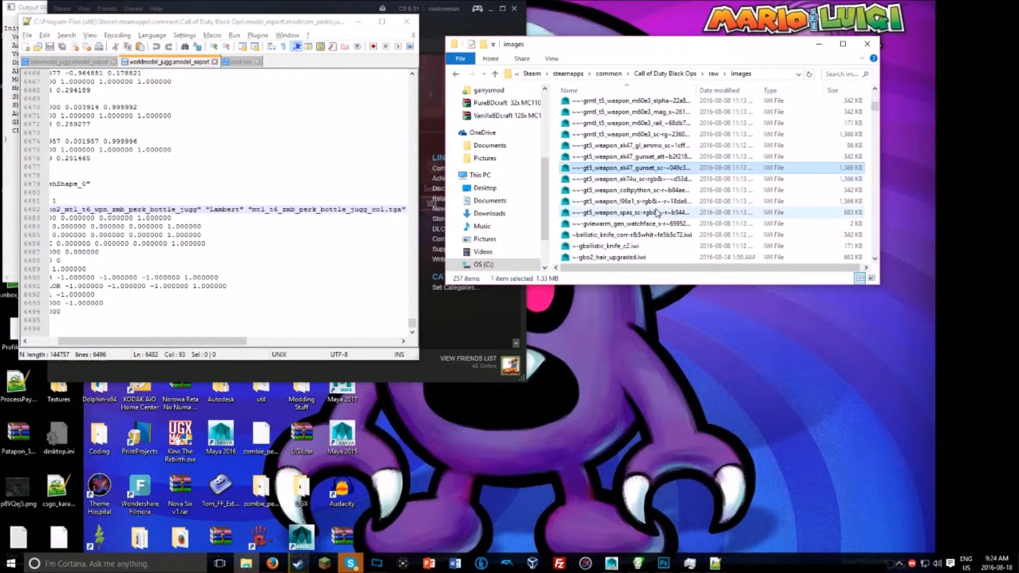
scroll(657, 213, down, 5)
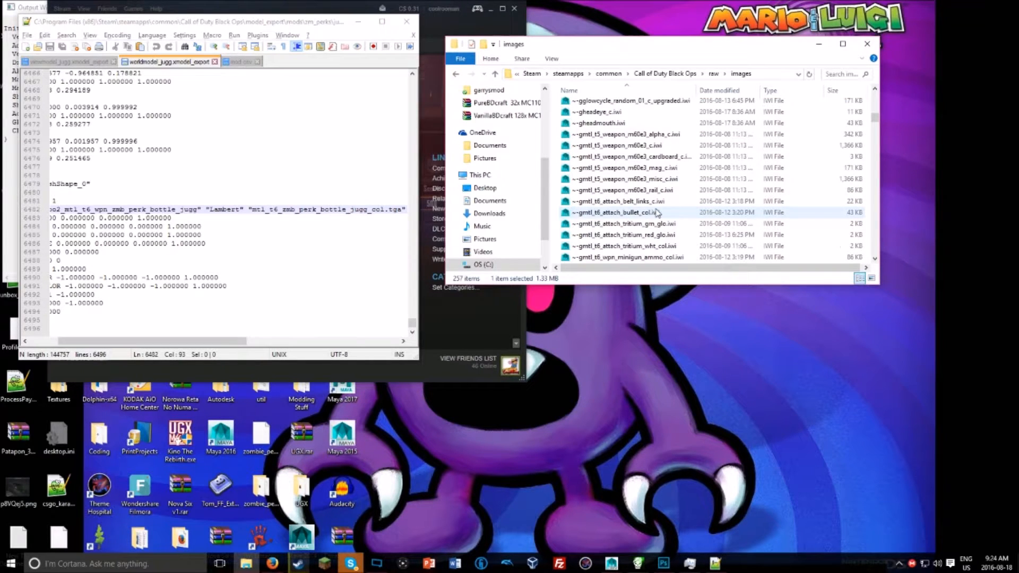
scroll(657, 213, down, 4)
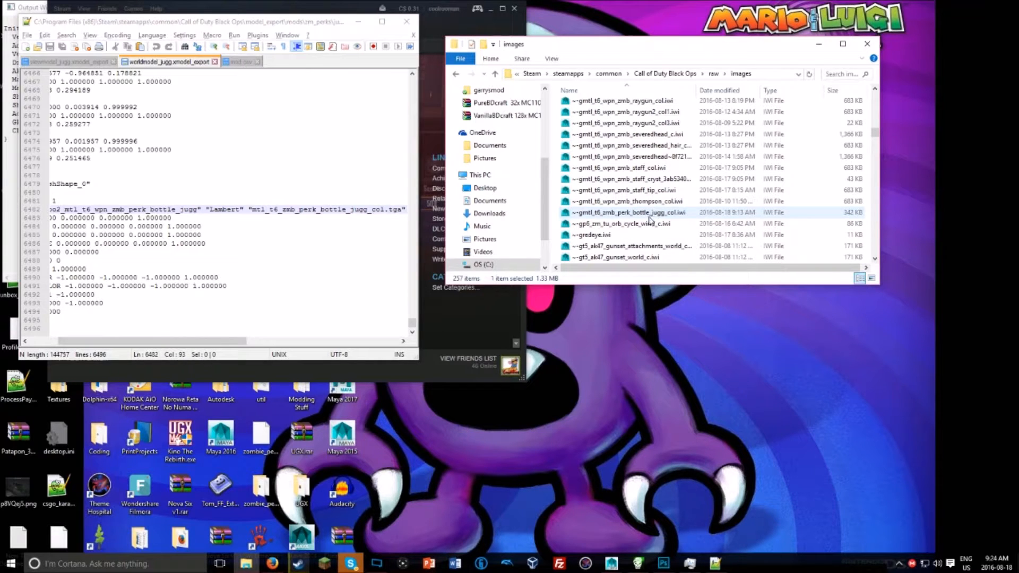
click(643, 214)
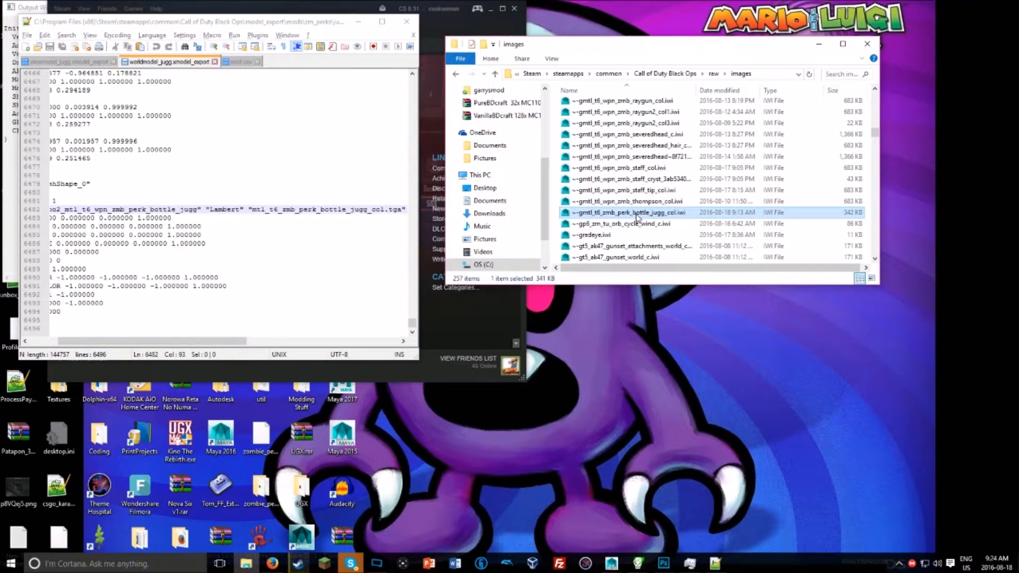
scroll(652, 217, down, 5)
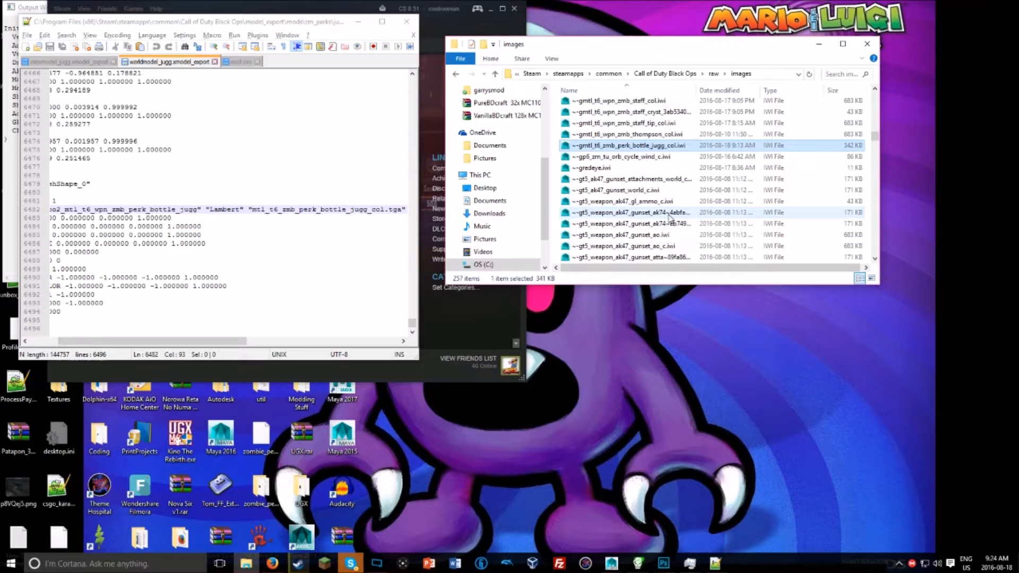
scroll(670, 218, down, 8)
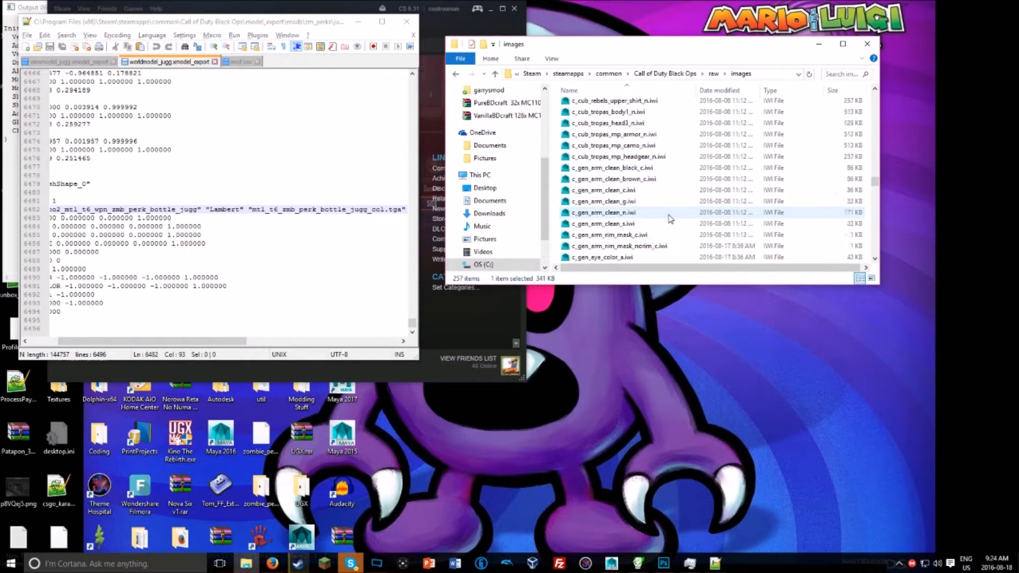
scroll(670, 218, down, 15)
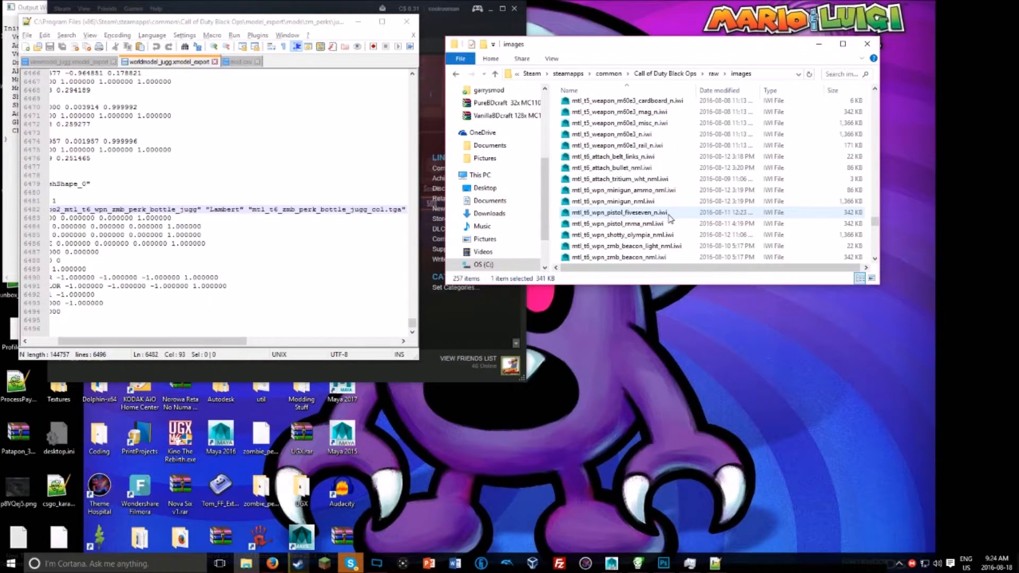
scroll(670, 218, down, 4)
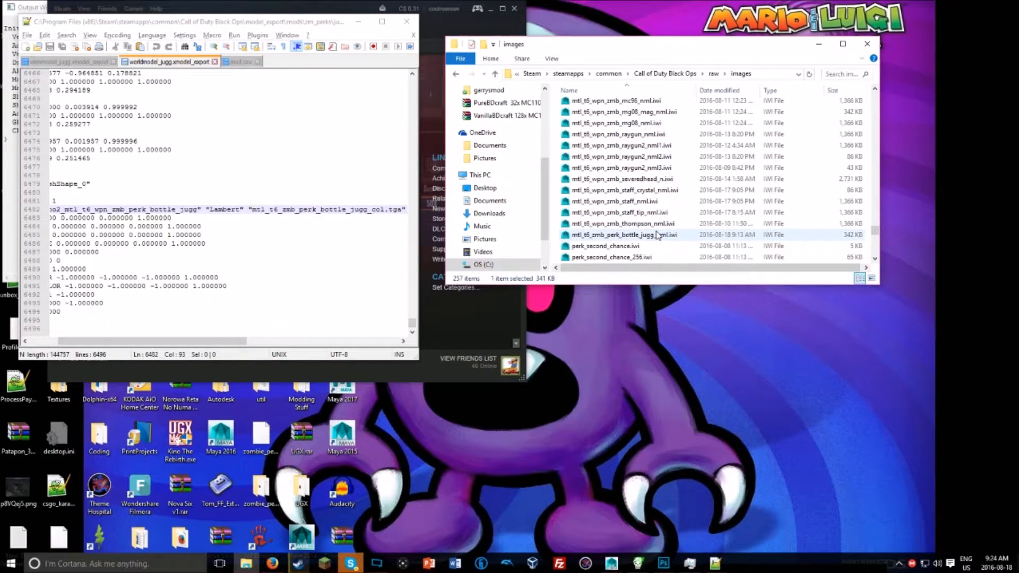
ctrl+click(658, 235)
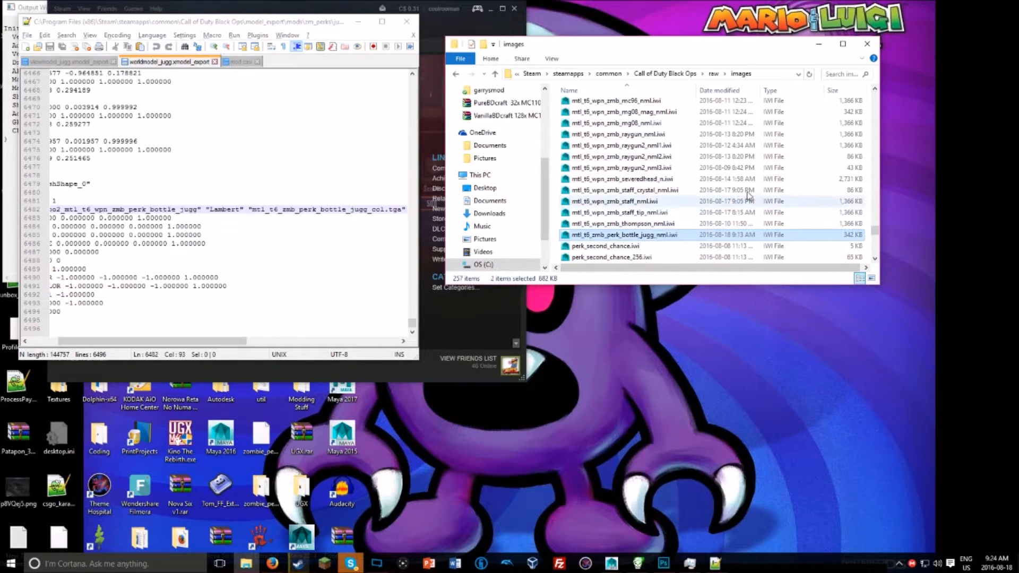
Step: Create a folder named images in mods\zm_perks and paste the two copied bottle images into it
click(665, 73)
double_click(589, 234)
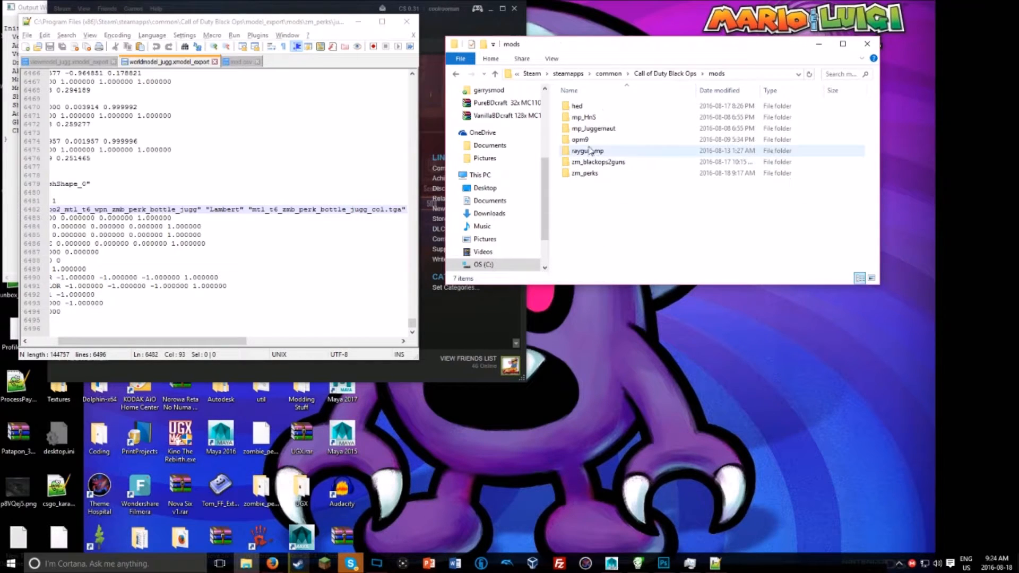
double_click(586, 173)
right_click(588, 118)
click(562, 134)
right_click(561, 134)
mouse_move(610, 260)
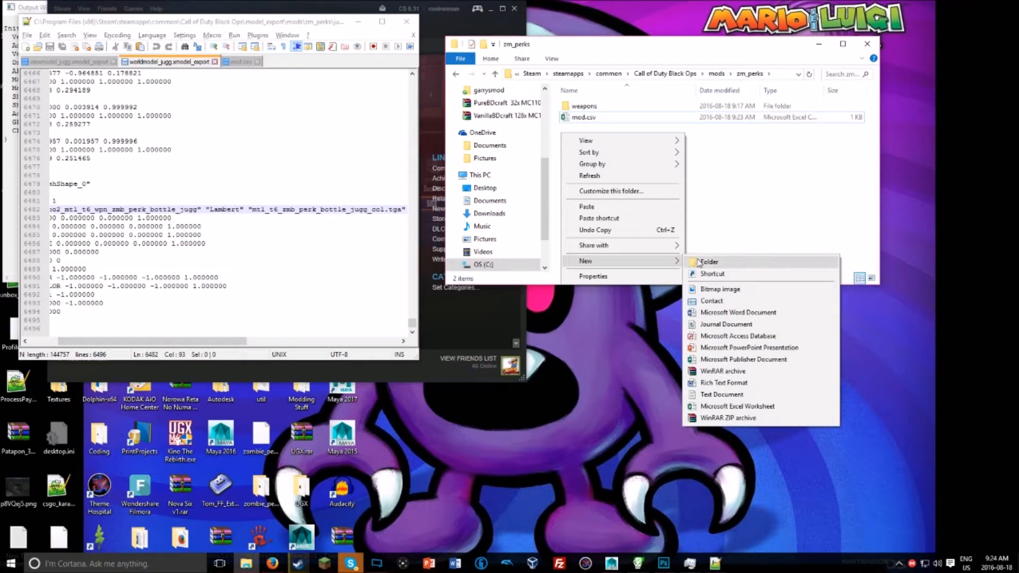
click(706, 261)
text(ima)
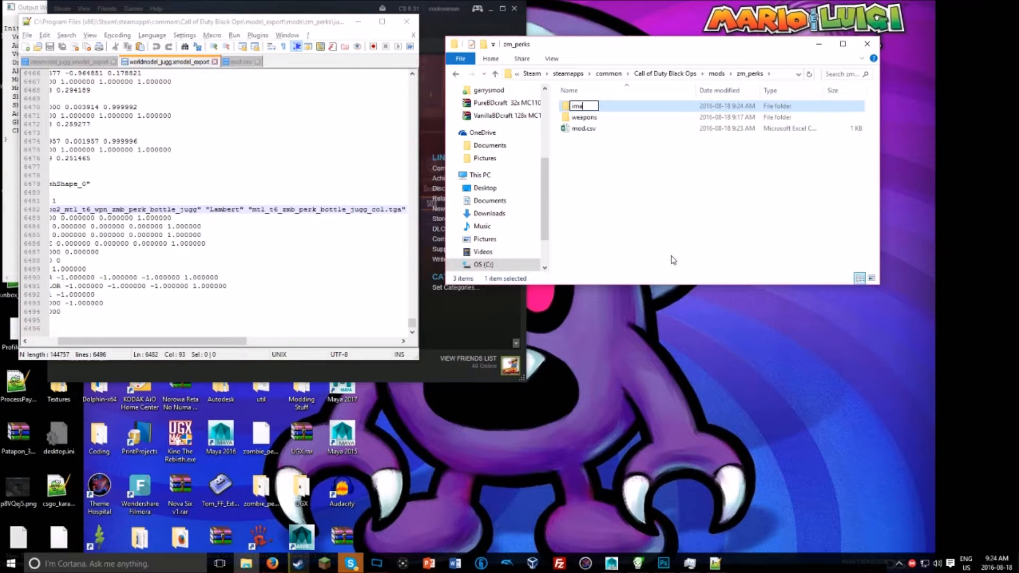
text(ges)
key(Return)
double_click(589, 108)
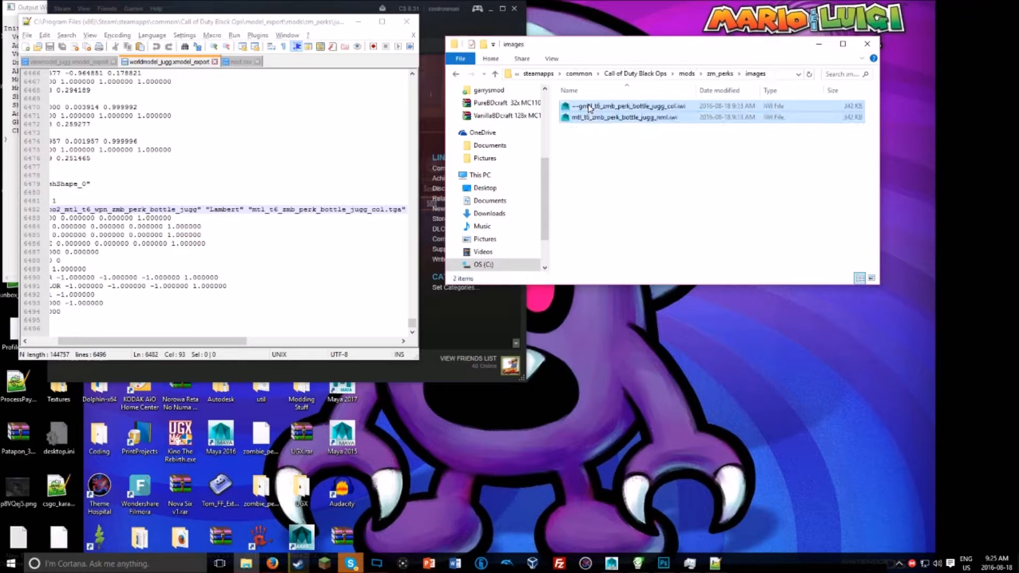
click(457, 76)
Step: Reload the zm_perks mod in the Launcher and include the images and weapons folders in its IWD file list
key(alt+Tab)
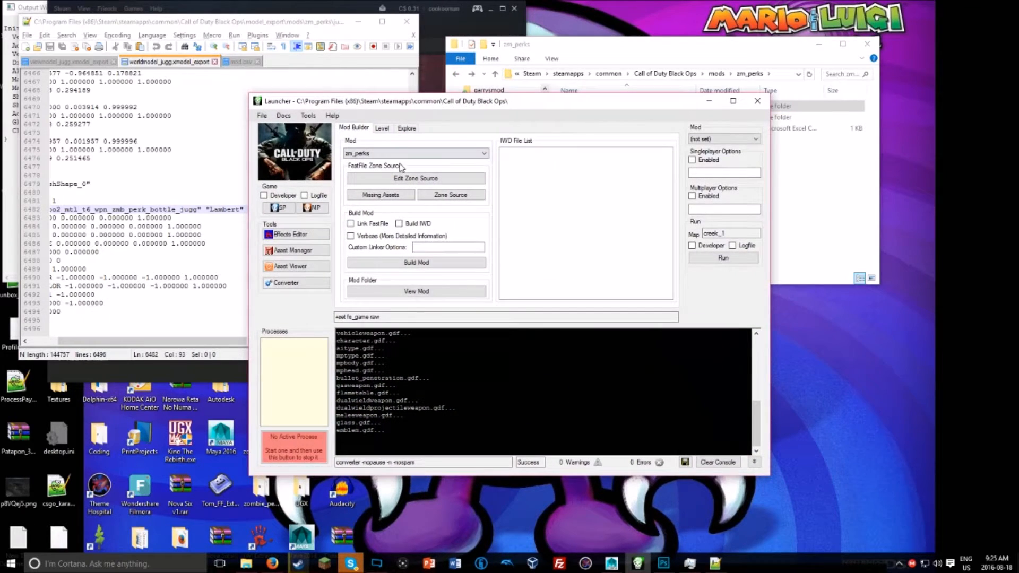
click(401, 153)
click(401, 204)
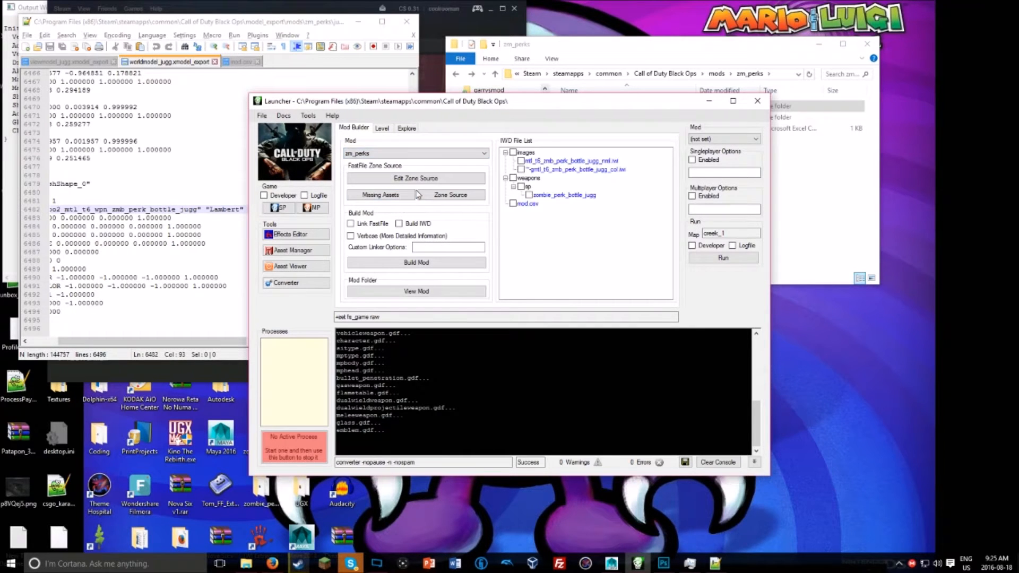
click(402, 153)
click(414, 209)
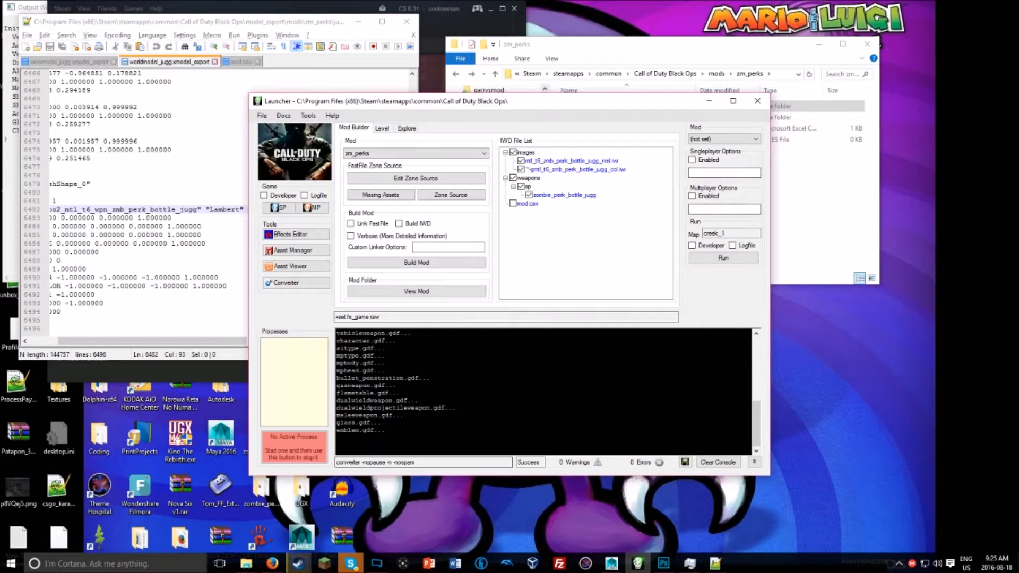
Step: Look through the downloads on tom-crowley.co.uk in Firefox for the Tom FastFile Extractor entry
click(787, 189)
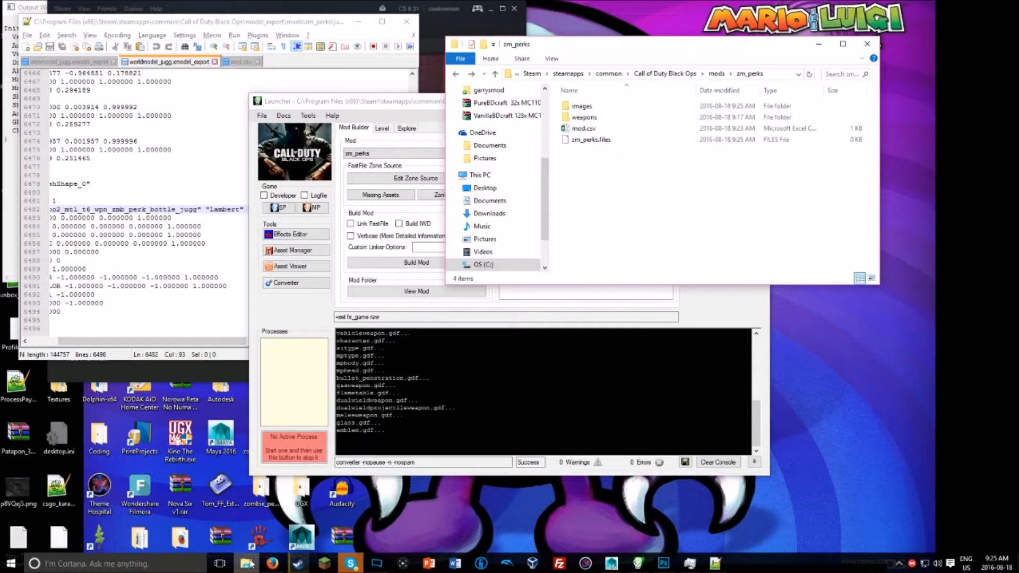
click(268, 565)
click(78, 6)
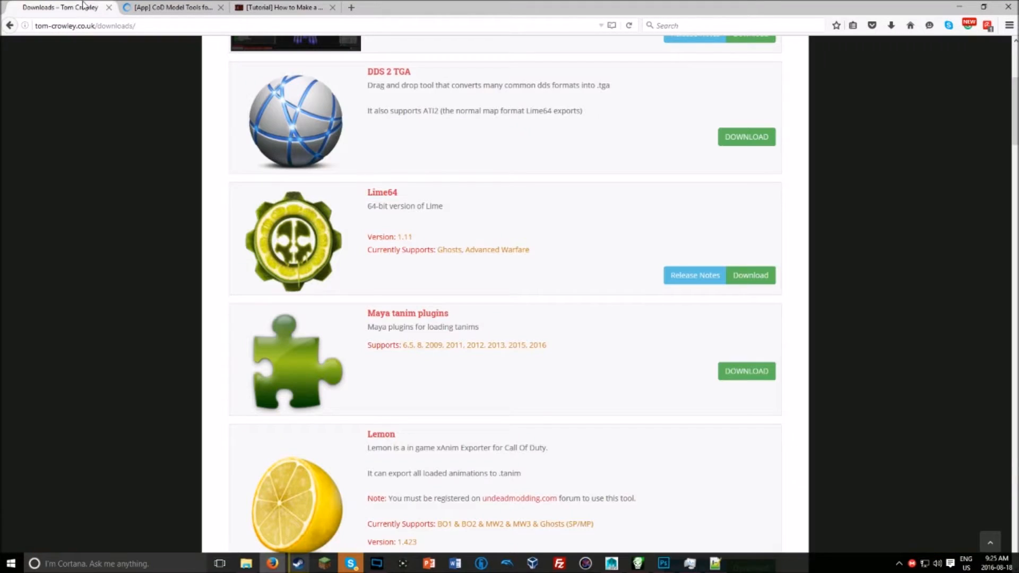
scroll(502, 178, down, 15)
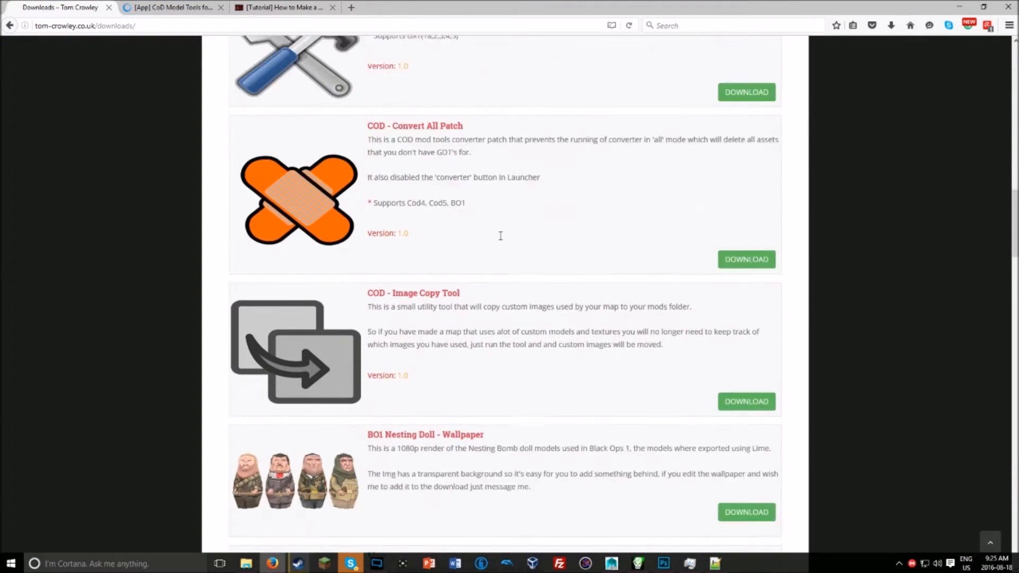
scroll(511, 266, down, 13)
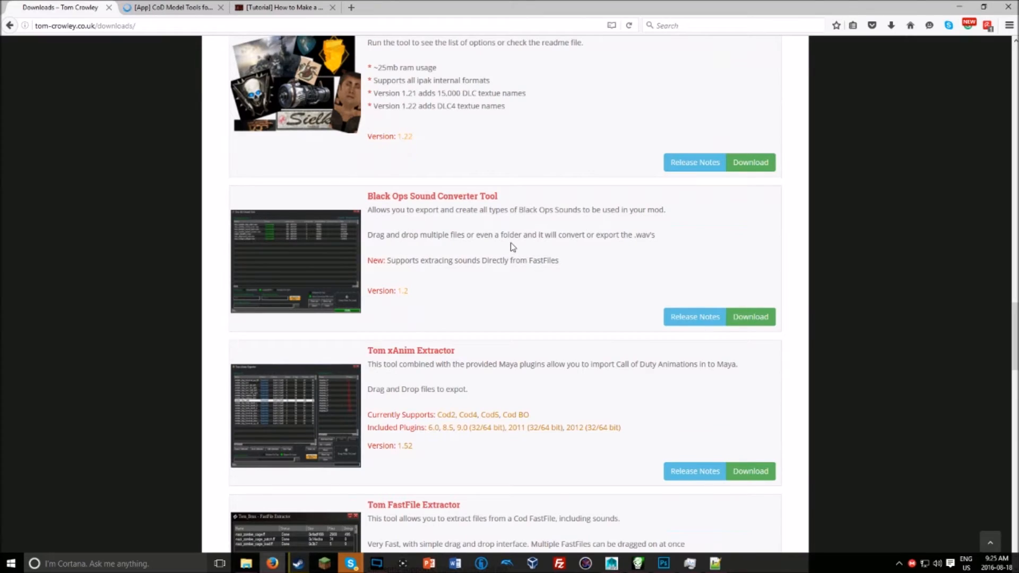
scroll(512, 247, down, 6)
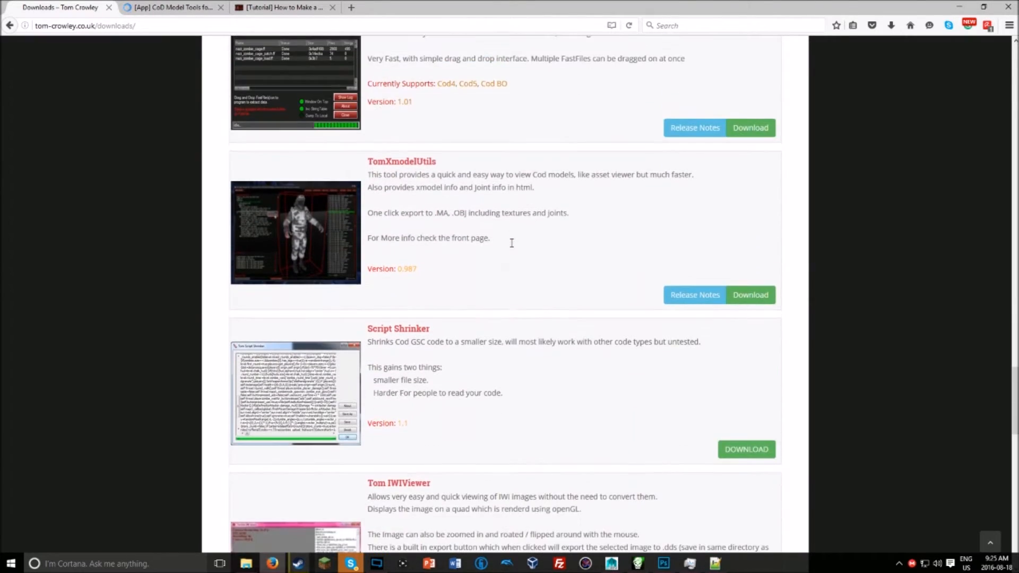
scroll(508, 310, down, 11)
scroll(509, 307, up, 19)
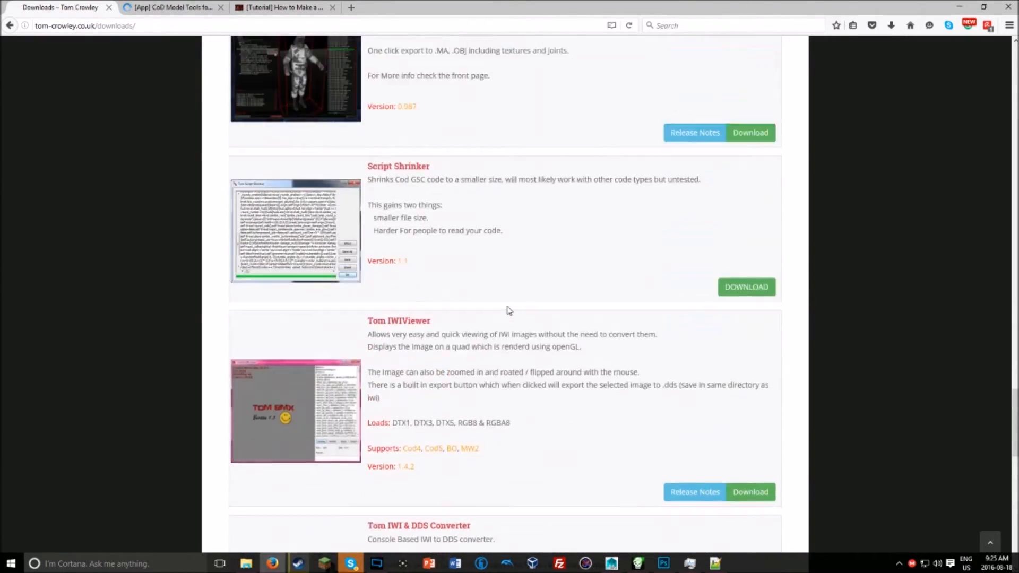
scroll(509, 306, up, 20)
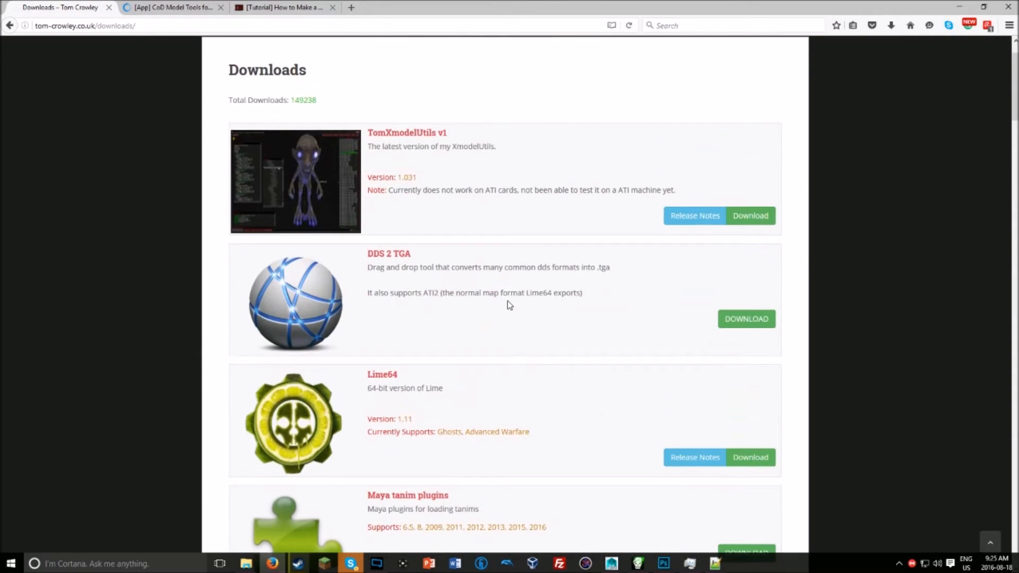
scroll(508, 304, down, 15)
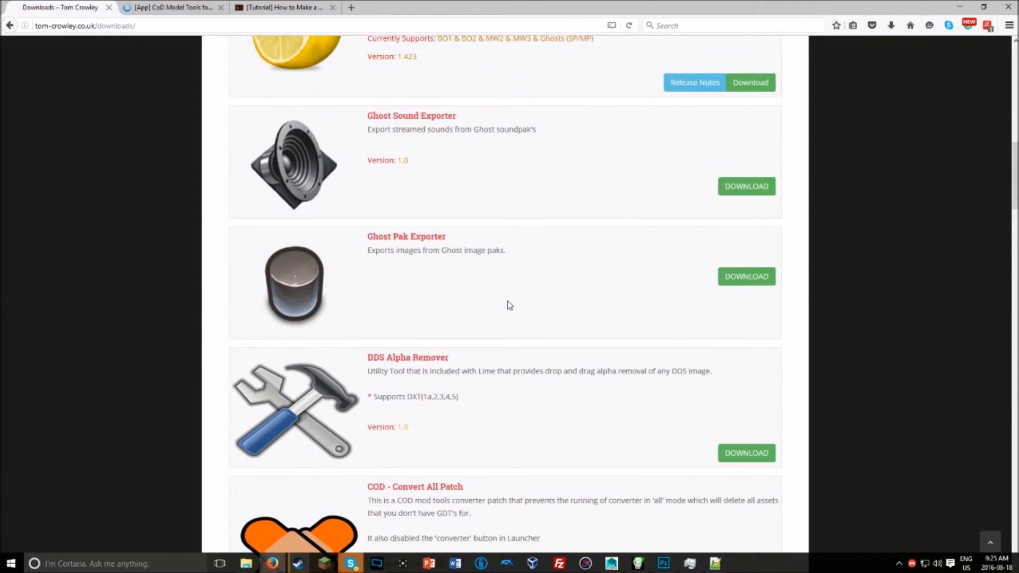
scroll(509, 304, down, 12)
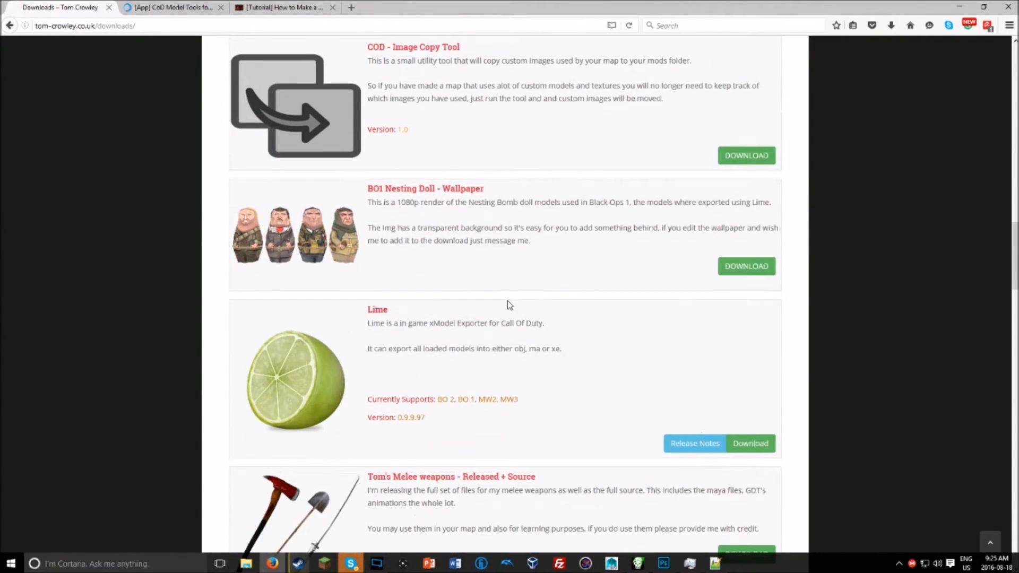
scroll(510, 305, down, 15)
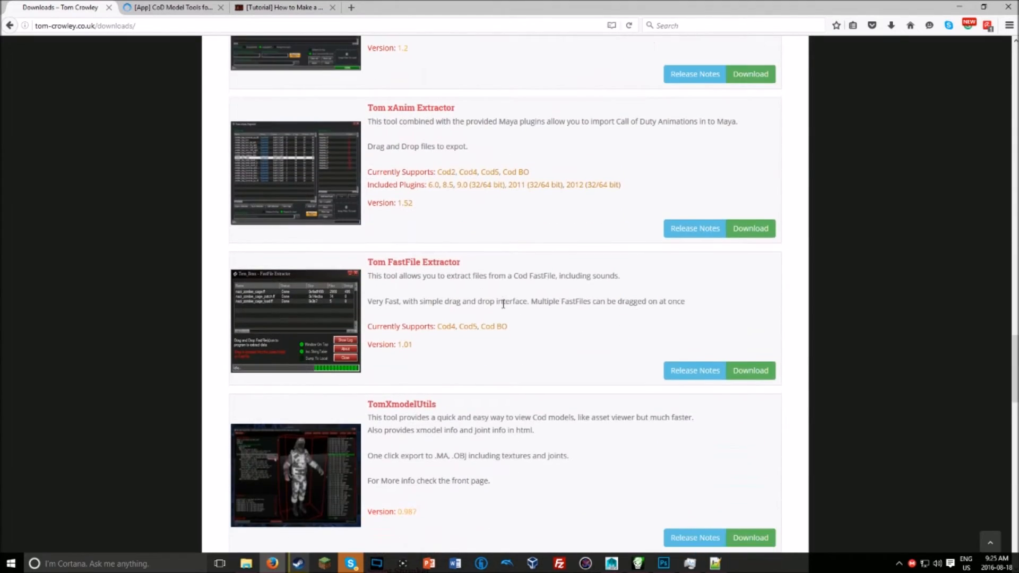
scroll(503, 304, down, 15)
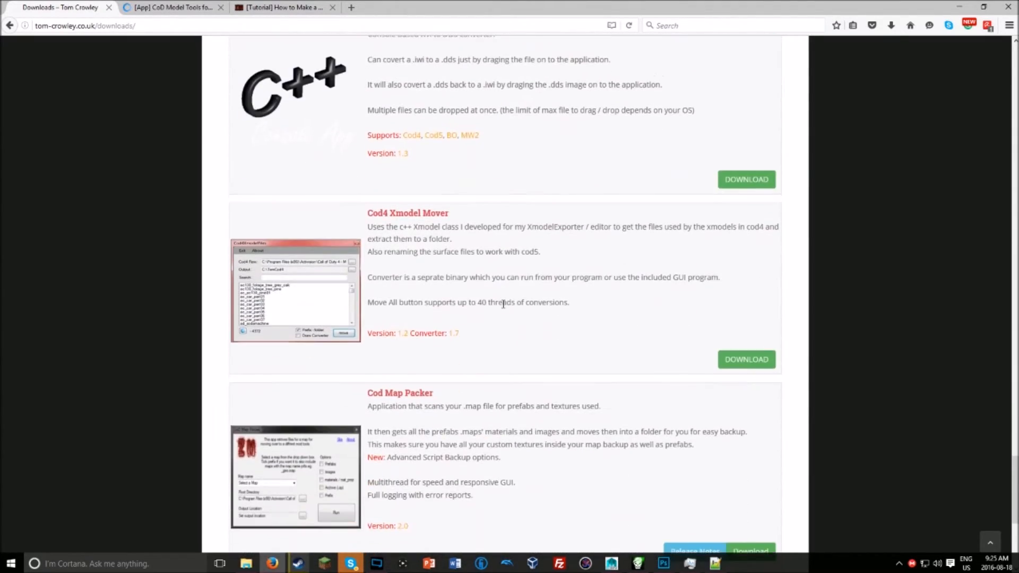
scroll(503, 305, down, 5)
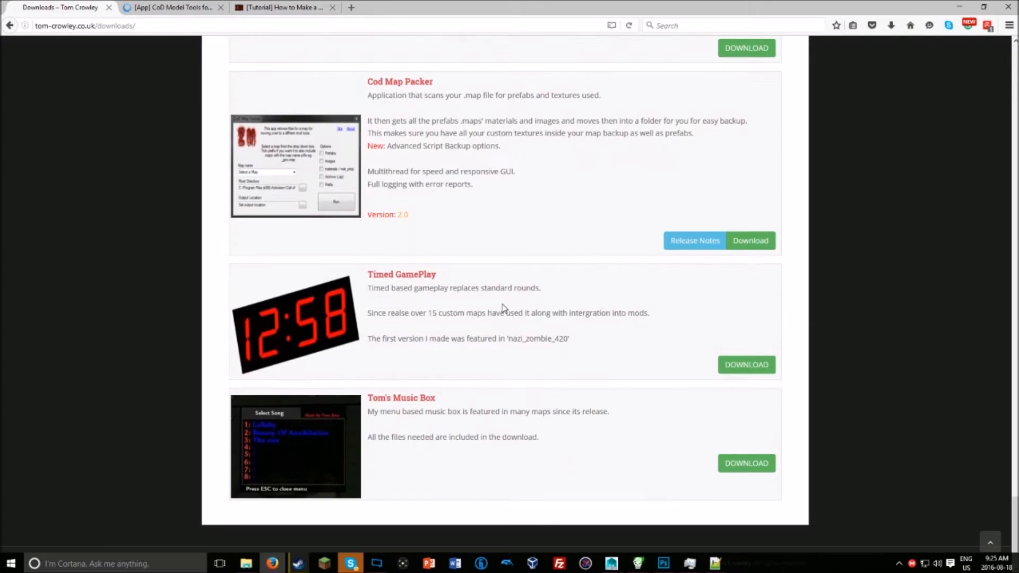
drag(1016, 523, 1015, 70)
scroll(509, 297, down, 12)
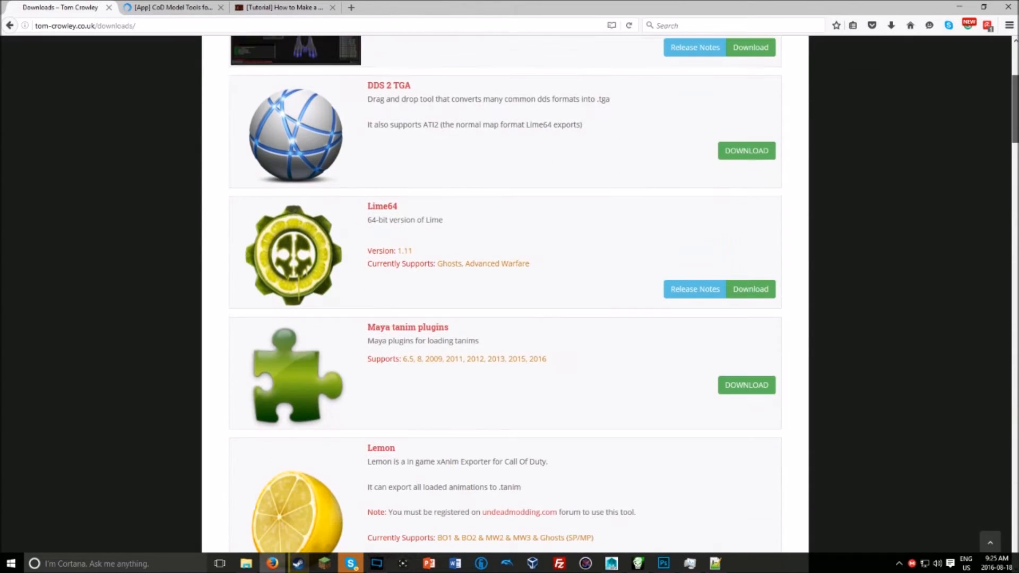
scroll(1002, 209, down, 10)
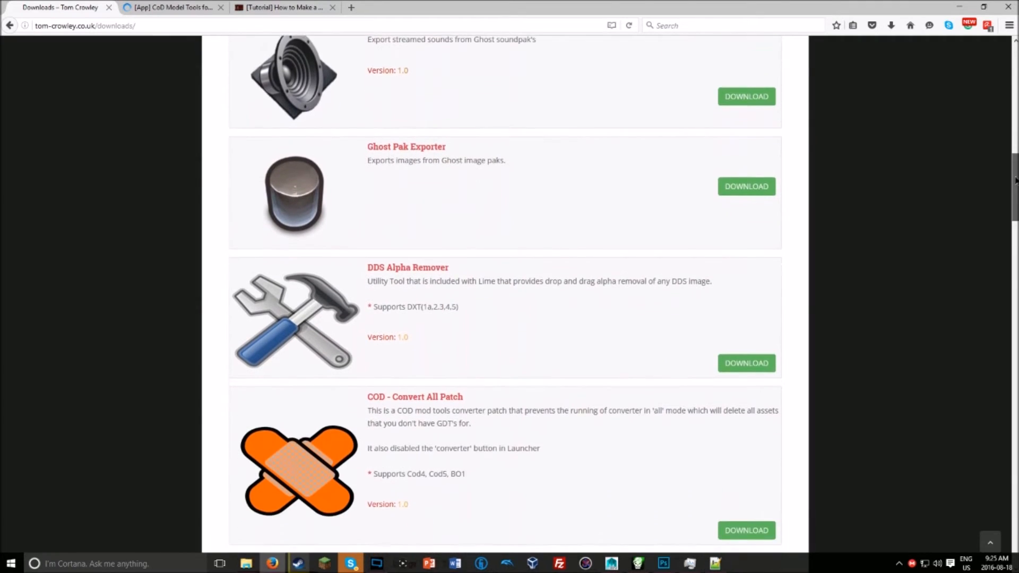
scroll(1003, 209, down, 7)
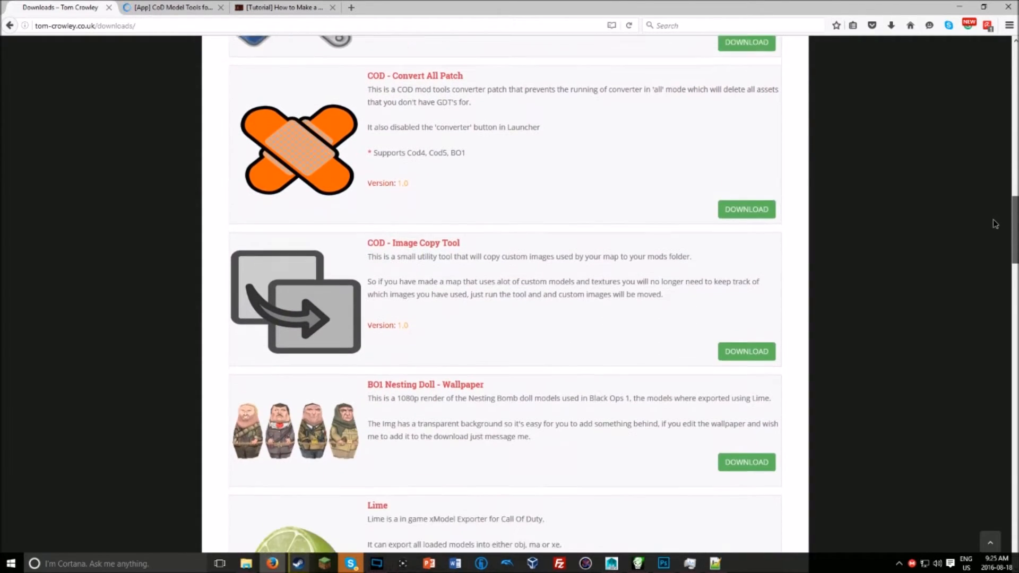
scroll(984, 258, down, 10)
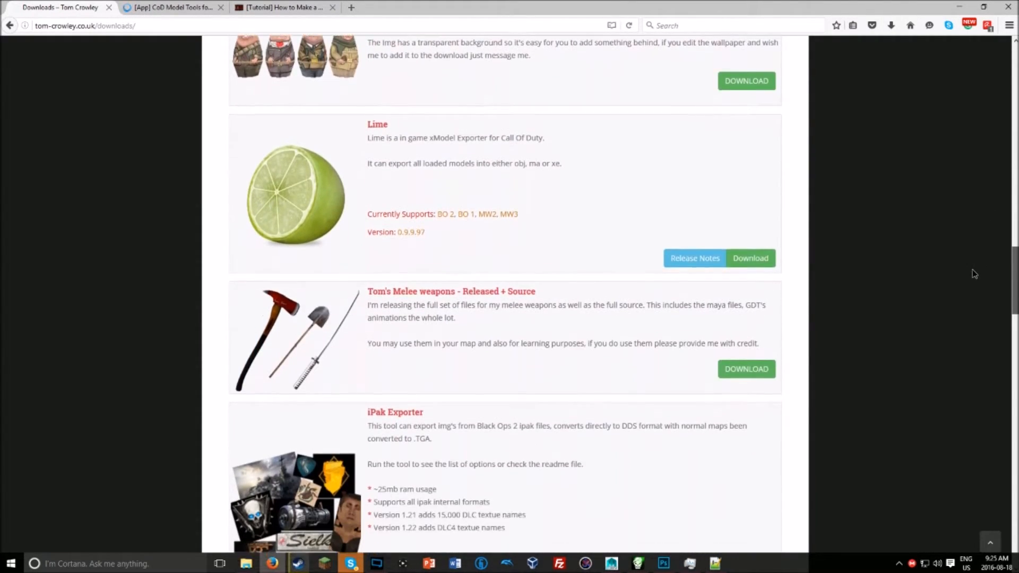
scroll(953, 323, up, 10)
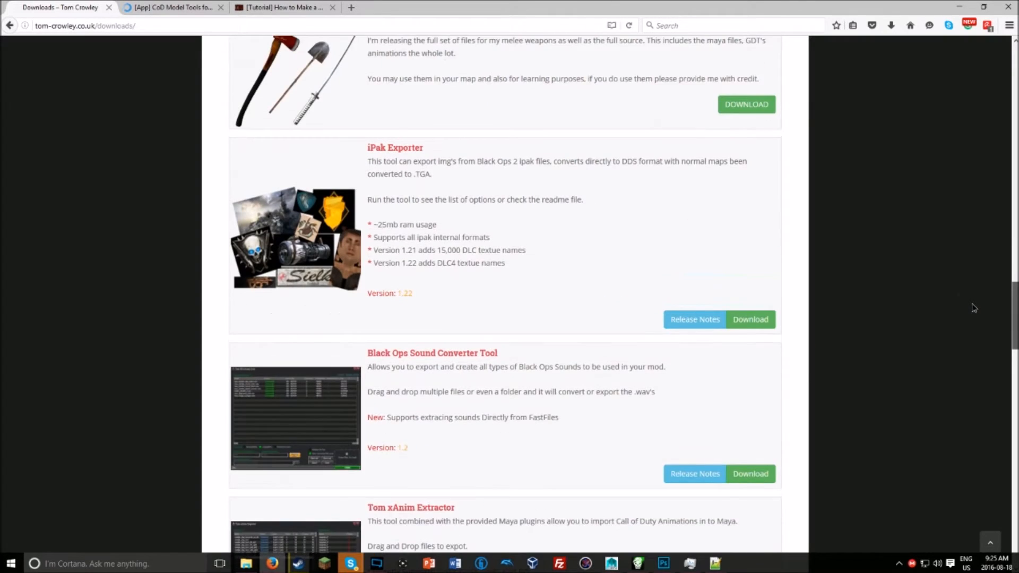
scroll(992, 302, down, 2)
scroll(990, 318, down, 8)
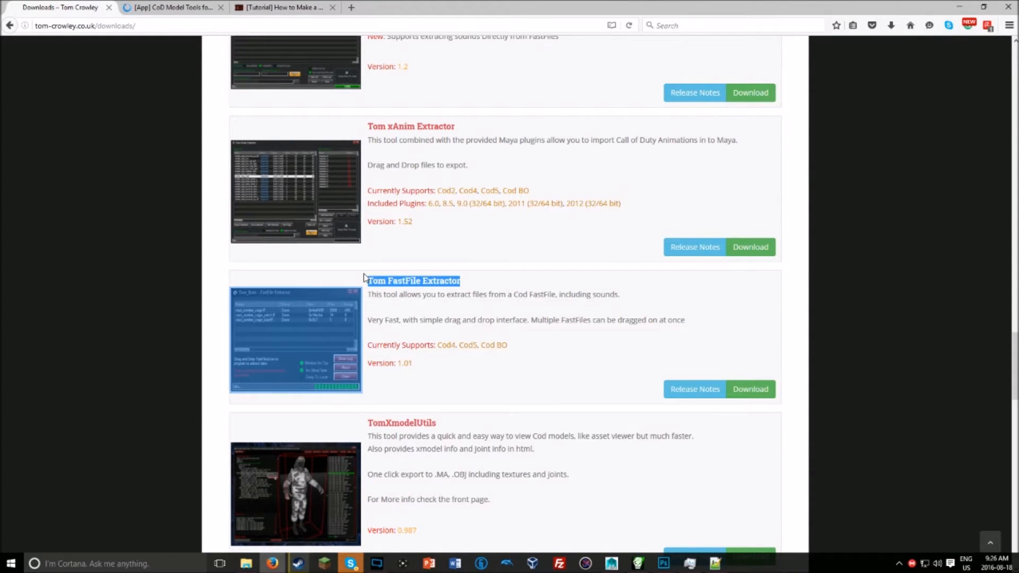
click(454, 307)
Step: Switch to File Explorer, go to Call of Duty Black Ops\zone\Common and select zombie_theater_patch.ff
key(alt+Tab)
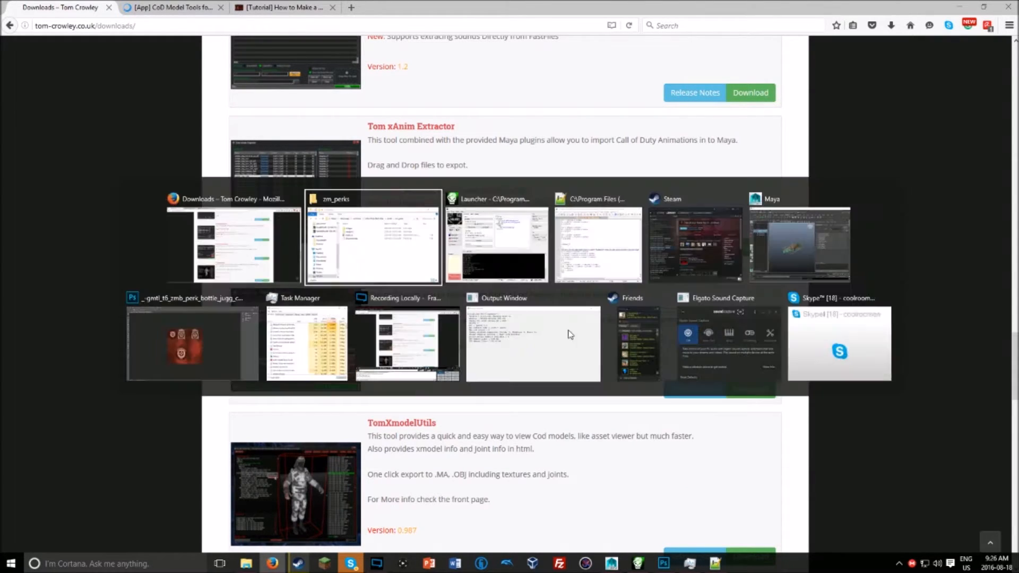
click(424, 228)
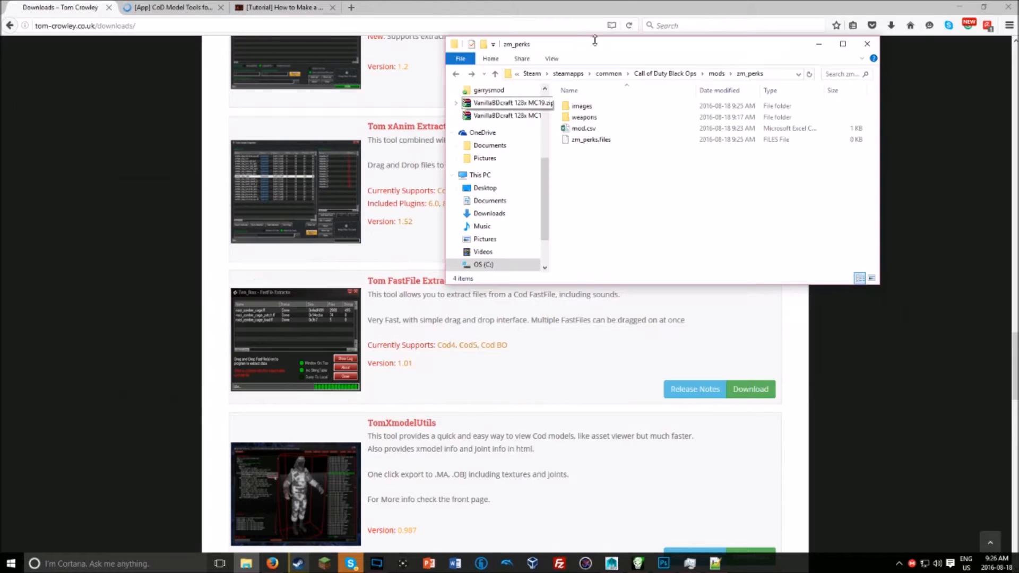
click(665, 73)
scroll(584, 235, down, 5)
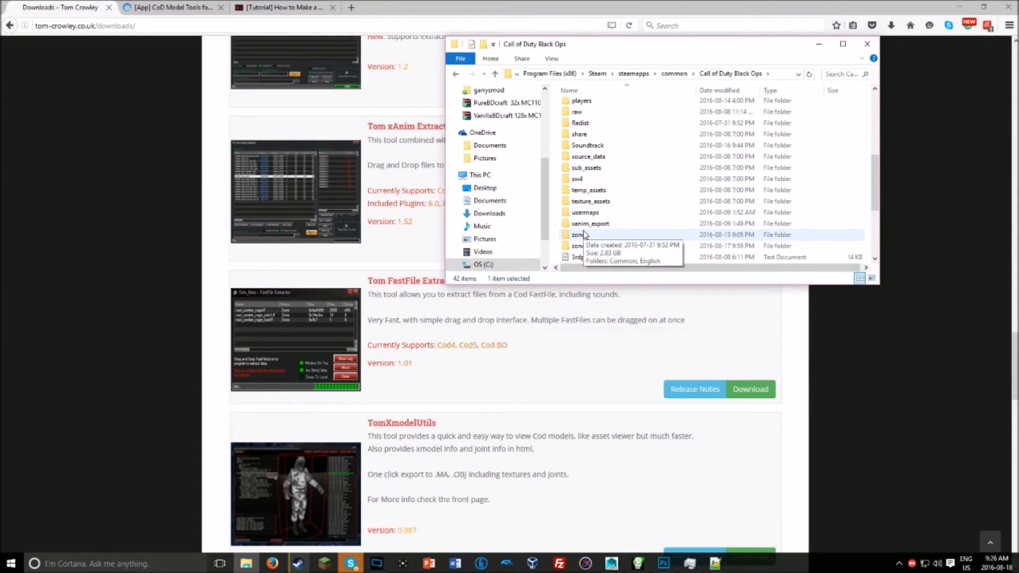
double_click(584, 235)
double_click(580, 107)
scroll(645, 179, down, 20)
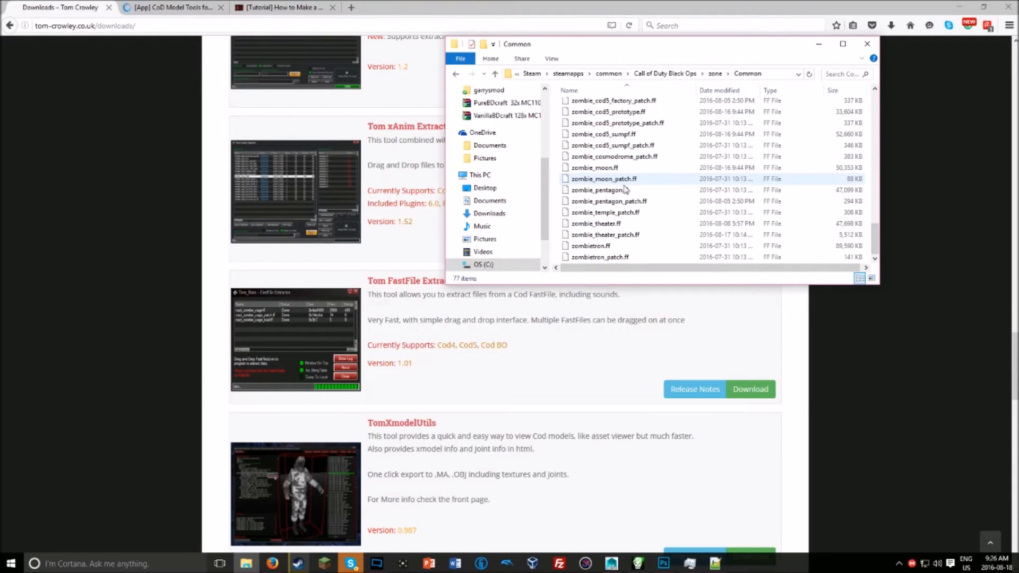
click(606, 235)
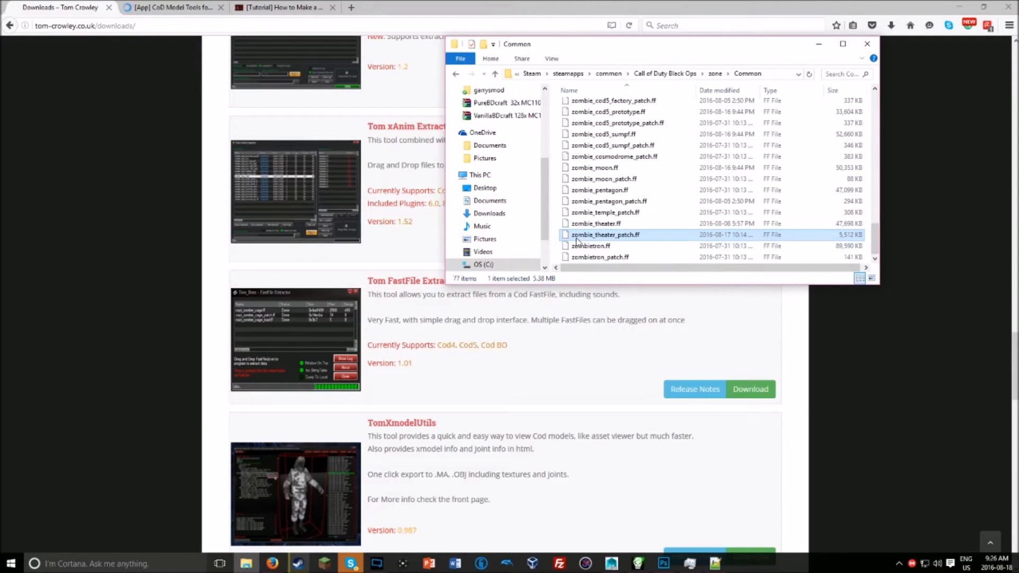
Step: Open Desktop\Modding Stuff\FF Extractor in a new File Explorer window and launch Tom_FF_Extractor.exe
right_click(246, 563)
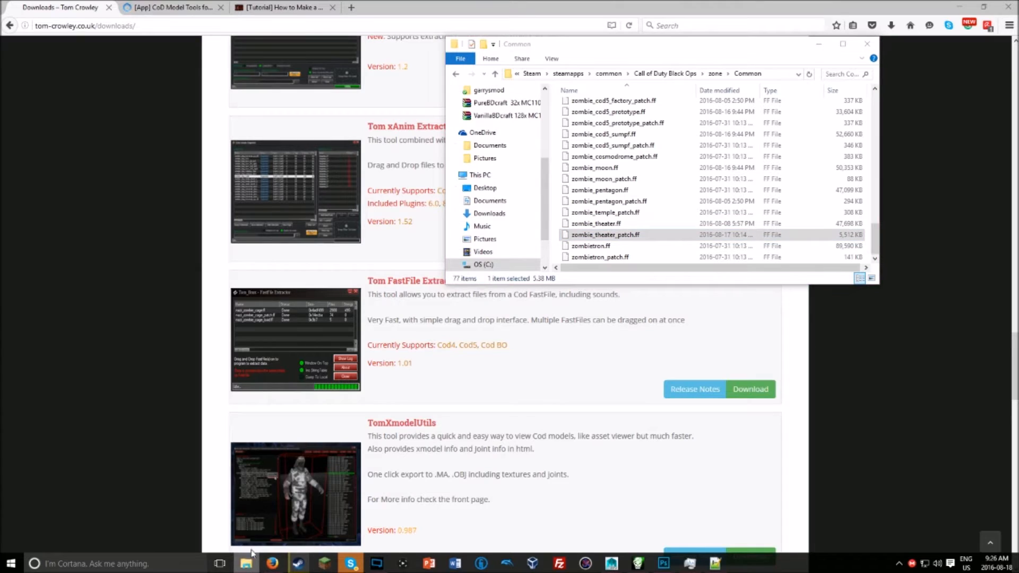
click(229, 498)
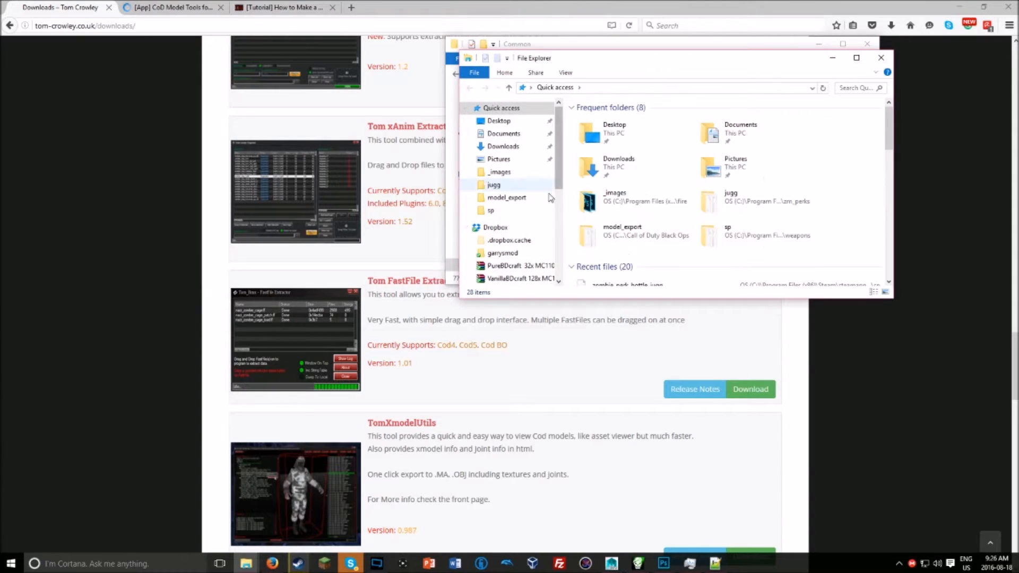
double_click(615, 130)
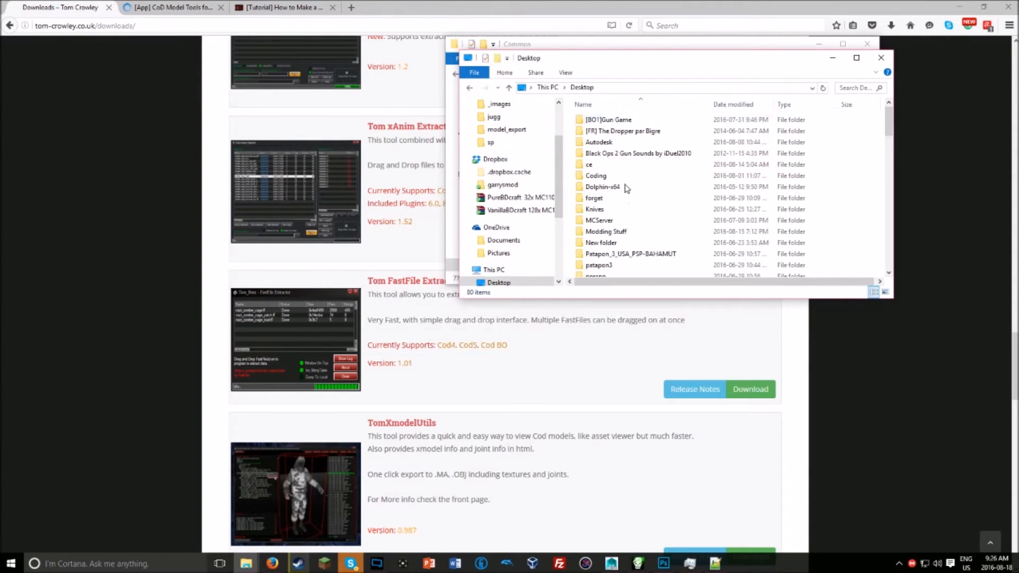
double_click(610, 227)
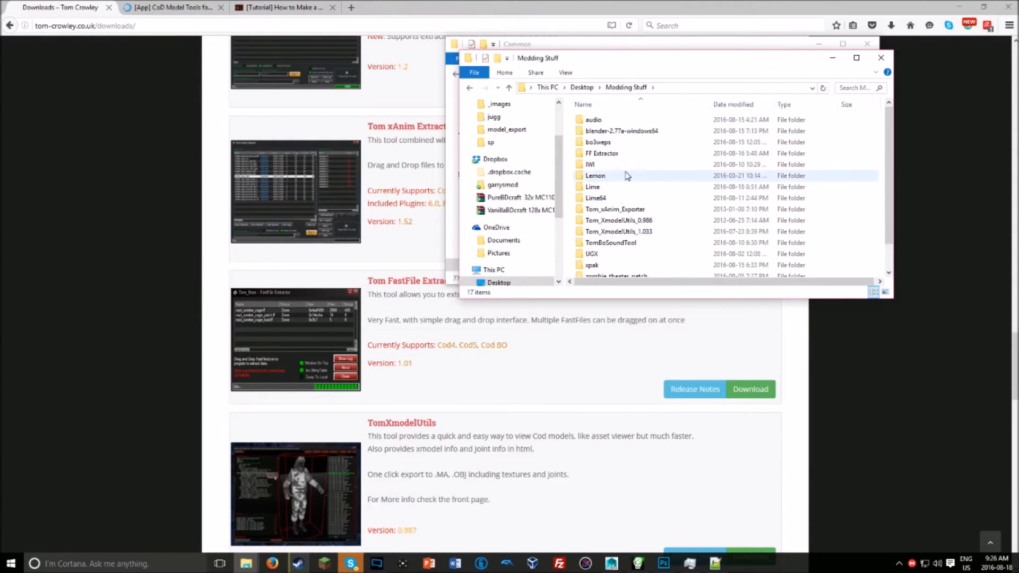
double_click(602, 153)
click(591, 177)
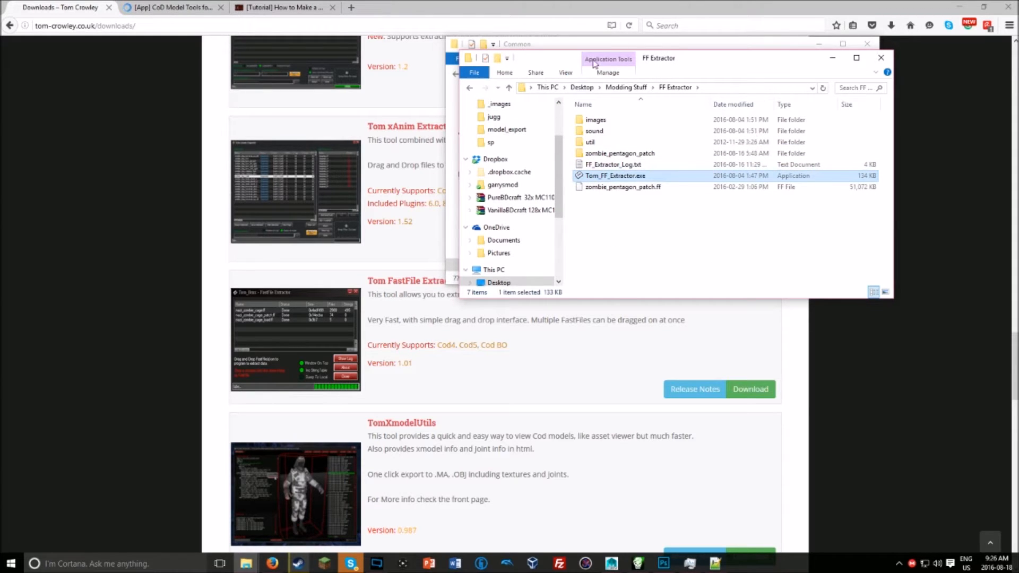
Step: Extract zombie_theater_patch.ff with the FastFile extractor, open the resulting zombie_theater_patch folder and select its contents
click(662, 41)
drag(598, 236, 514, 298)
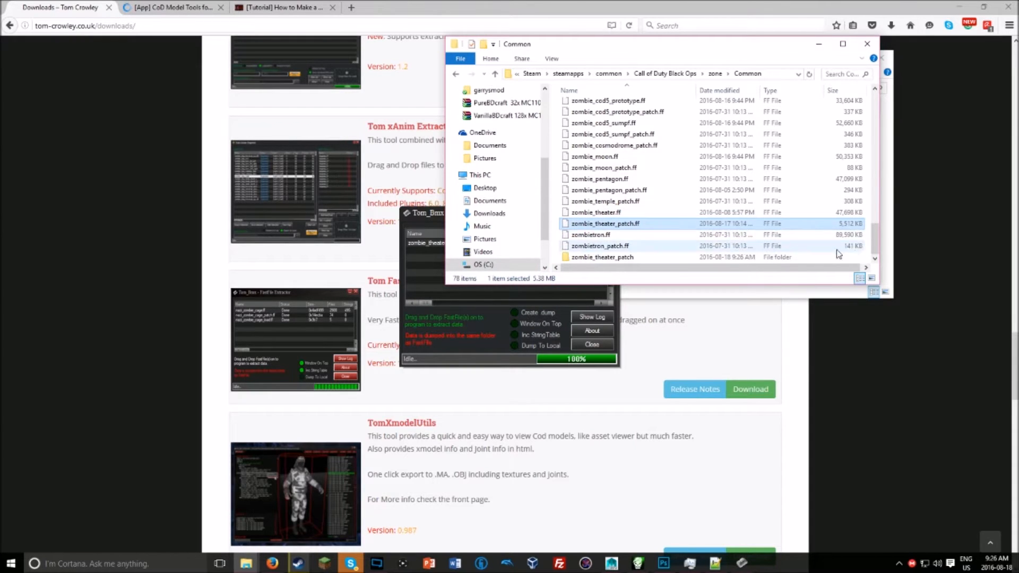
click(869, 234)
drag(875, 237, 846, 69)
drag(873, 242, 862, 97)
double_click(668, 106)
key(ctrl+a)
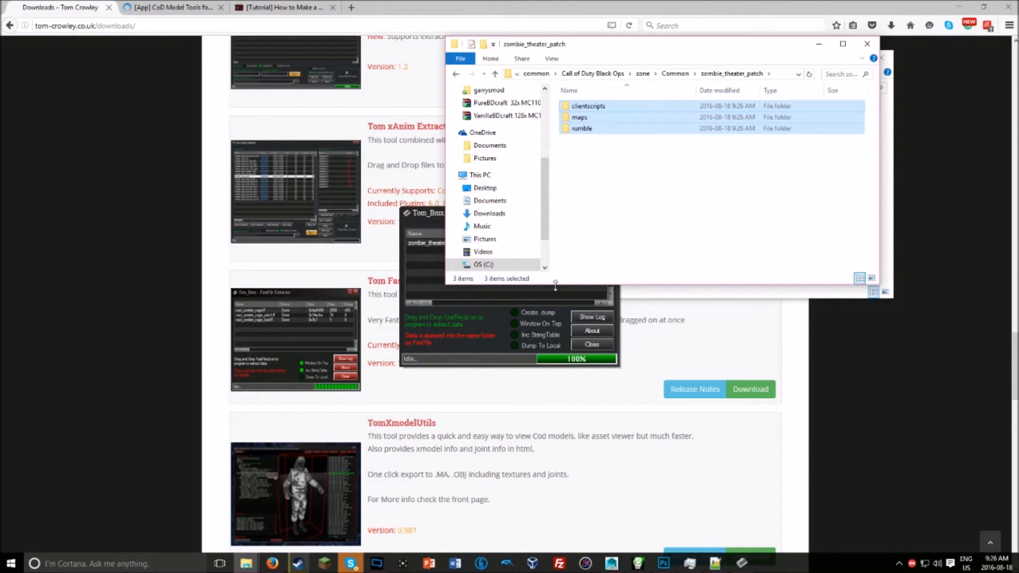
Step: Delete the extracted zombie_theater_patch folder from zone\Common
click(456, 74)
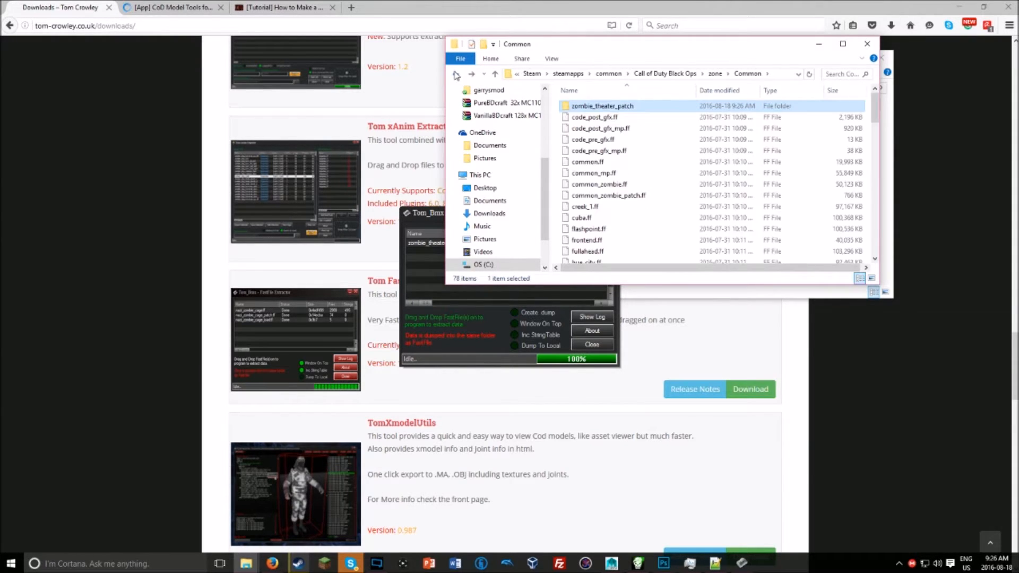
double_click(610, 108)
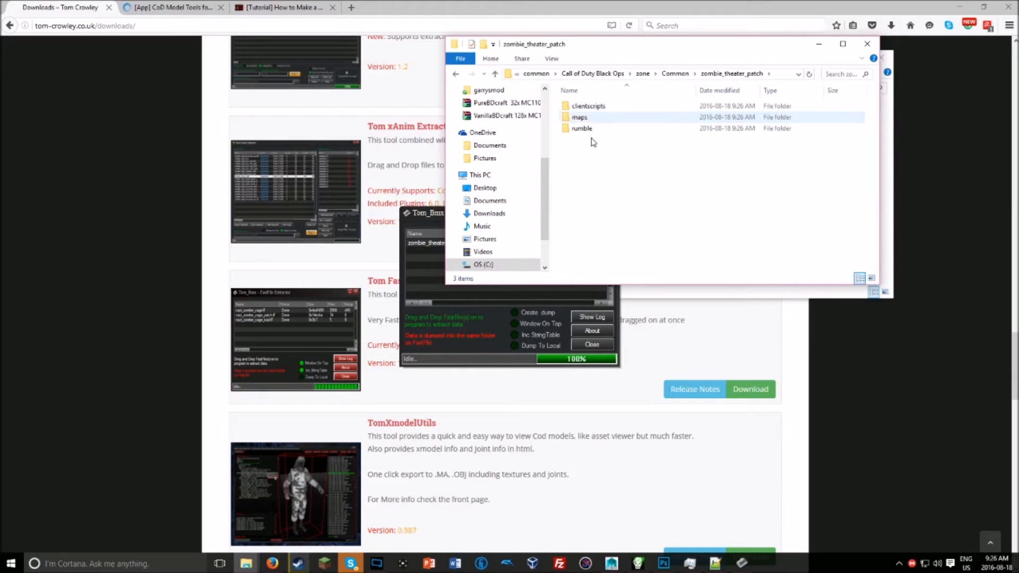
click(456, 74)
right_click(628, 105)
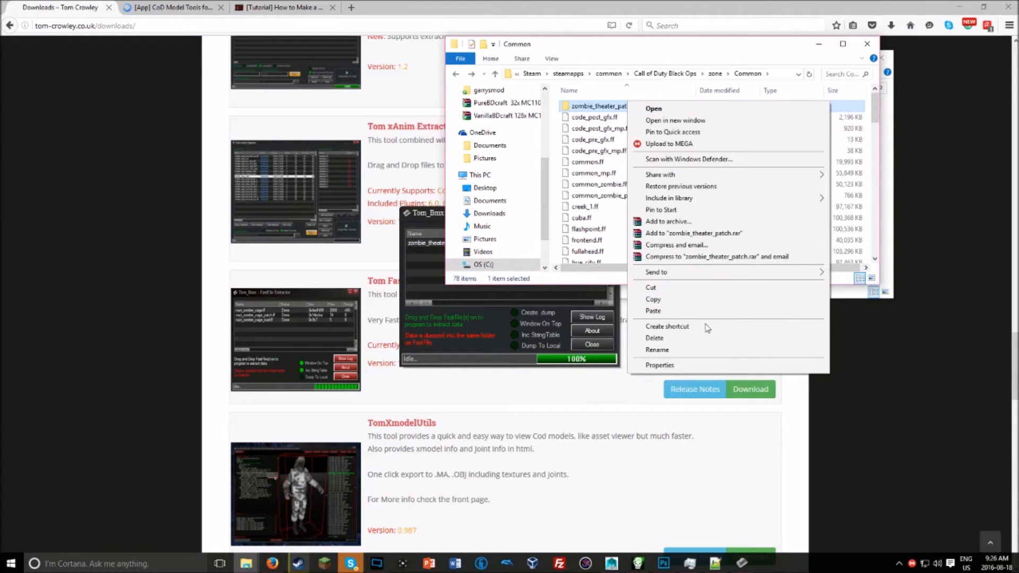
click(655, 338)
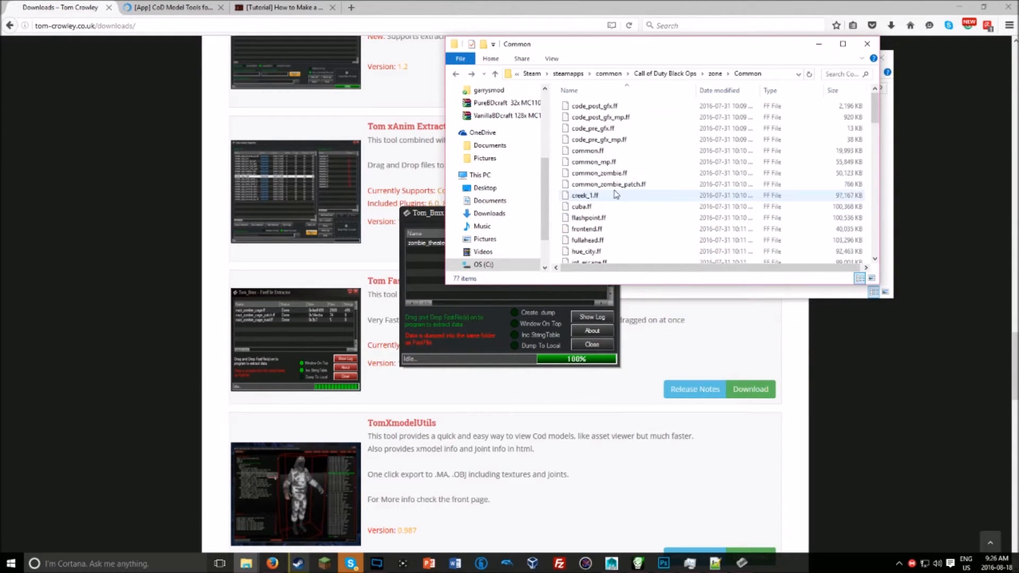
Step: Go to the Call of Duty Black Ops\mods folder, look into zm_perks and open the zm_blackops2guns folder
click(660, 75)
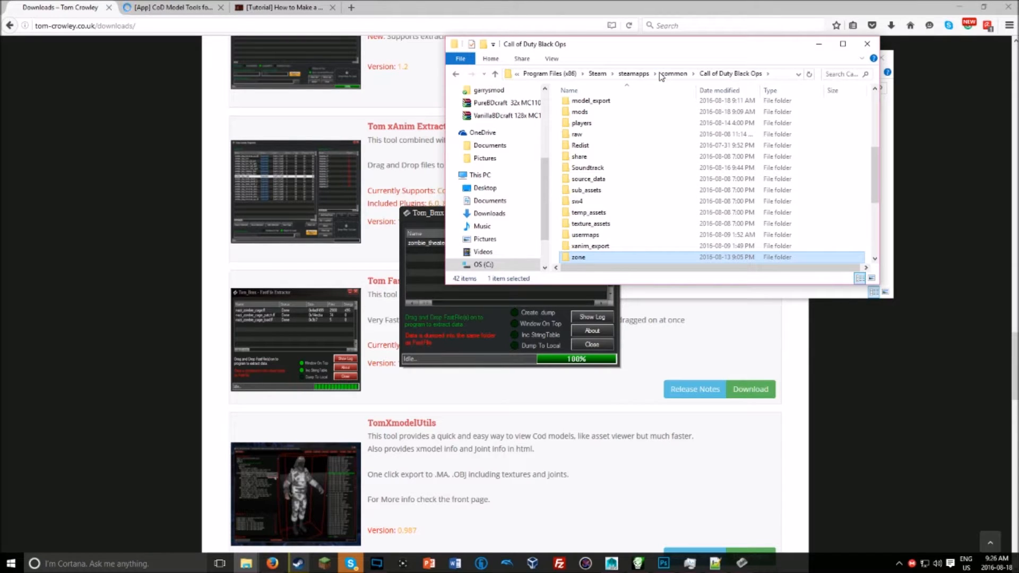
double_click(579, 111)
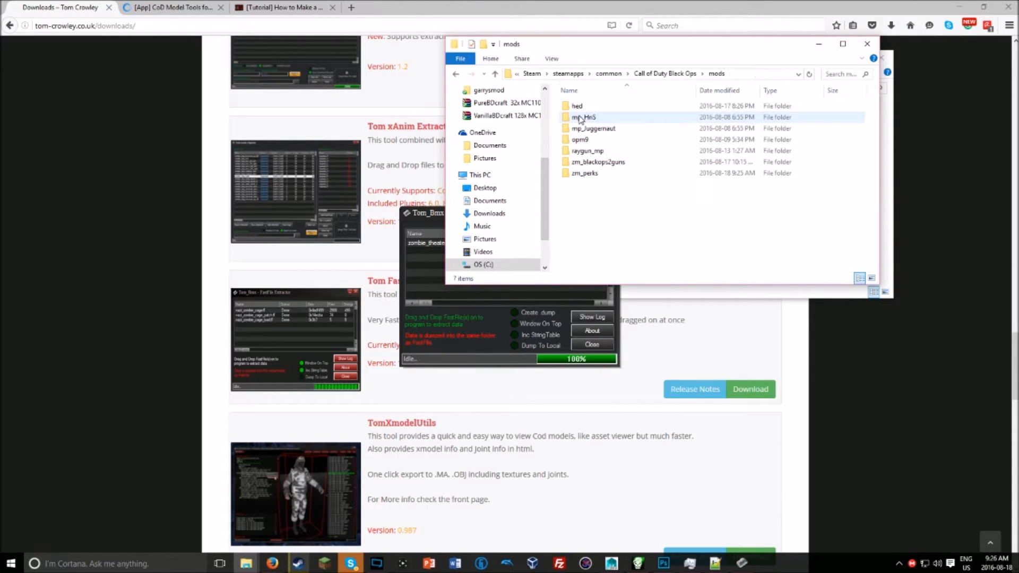
click(598, 175)
double_click(598, 176)
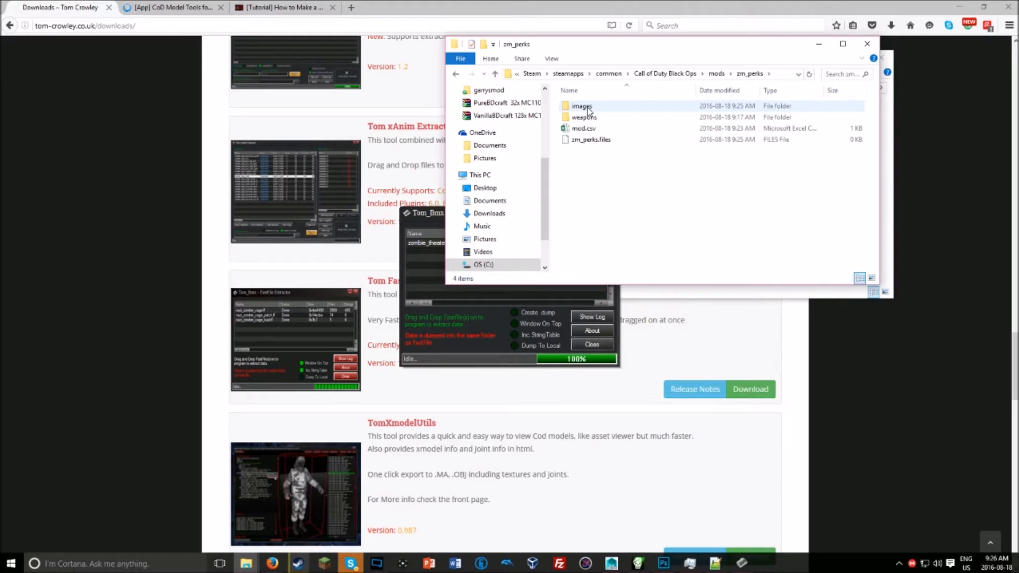
click(454, 75)
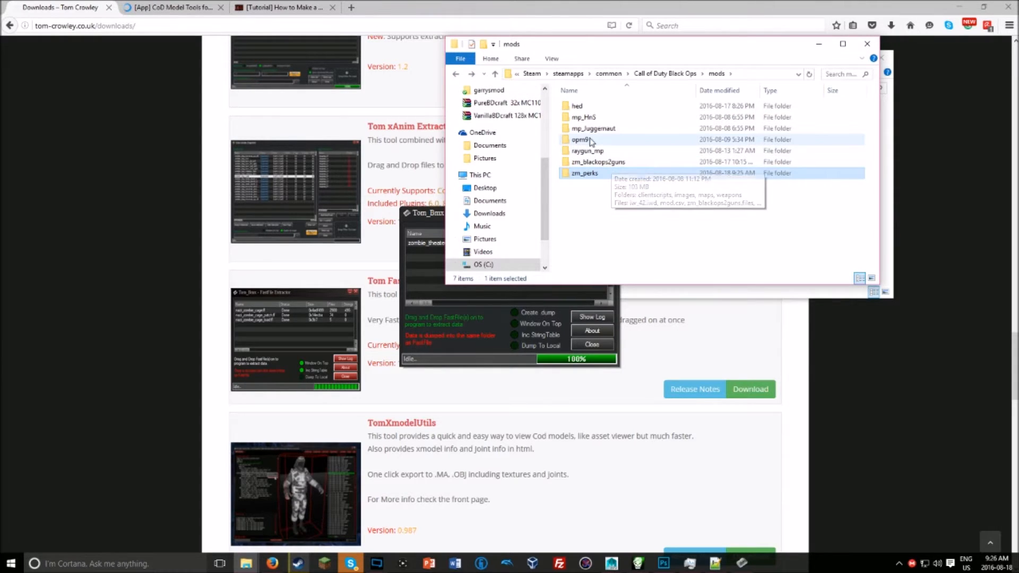
double_click(605, 164)
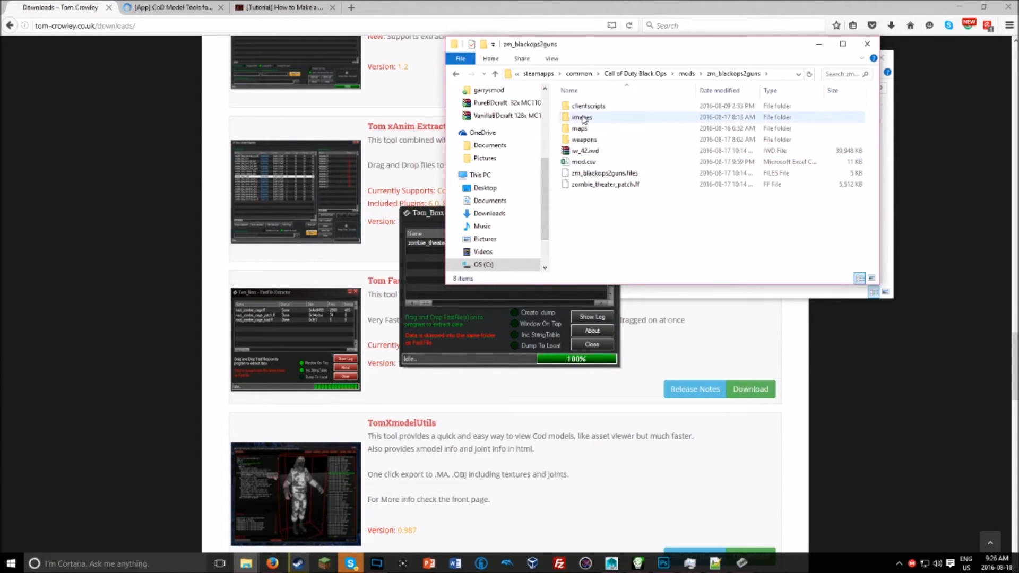
Step: Copy the clientscripts and maps folders from zm_blackops2guns into the mods\zm_perks folder
click(583, 129)
click(585, 131)
ctrl+click(587, 131)
click(609, 216)
click(581, 131)
ctrl+double_click(589, 107)
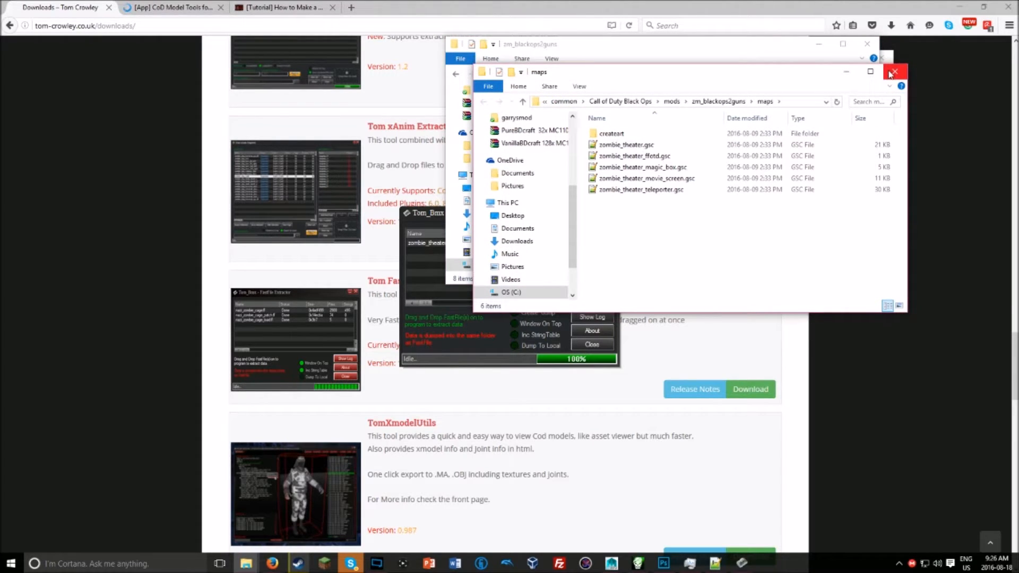
click(890, 74)
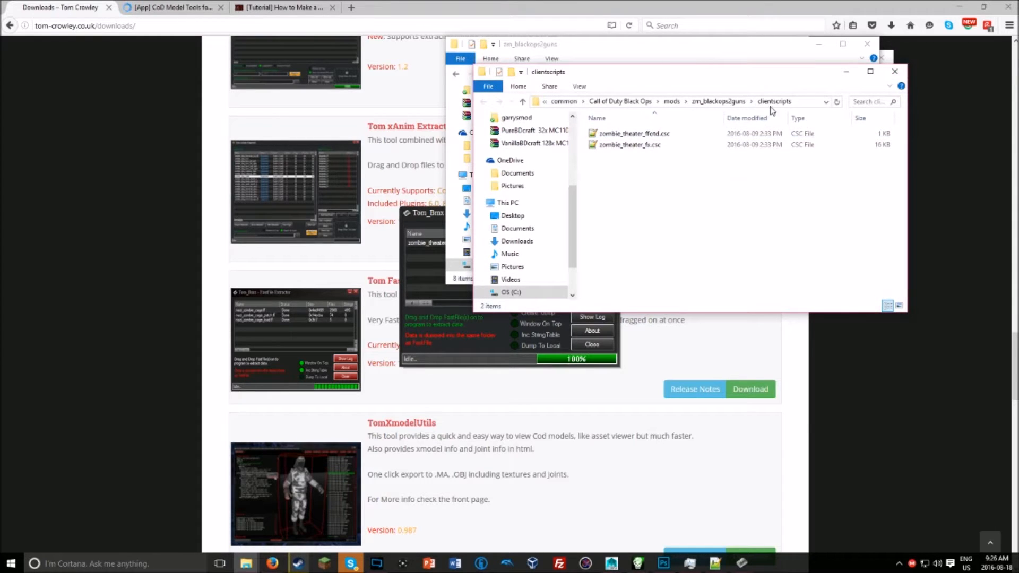
click(554, 121)
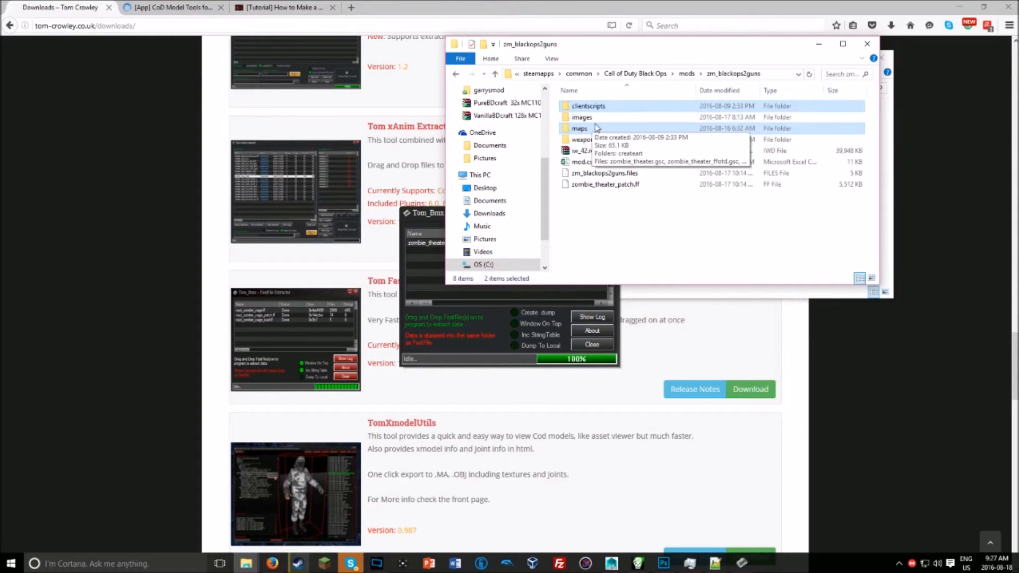
click(687, 74)
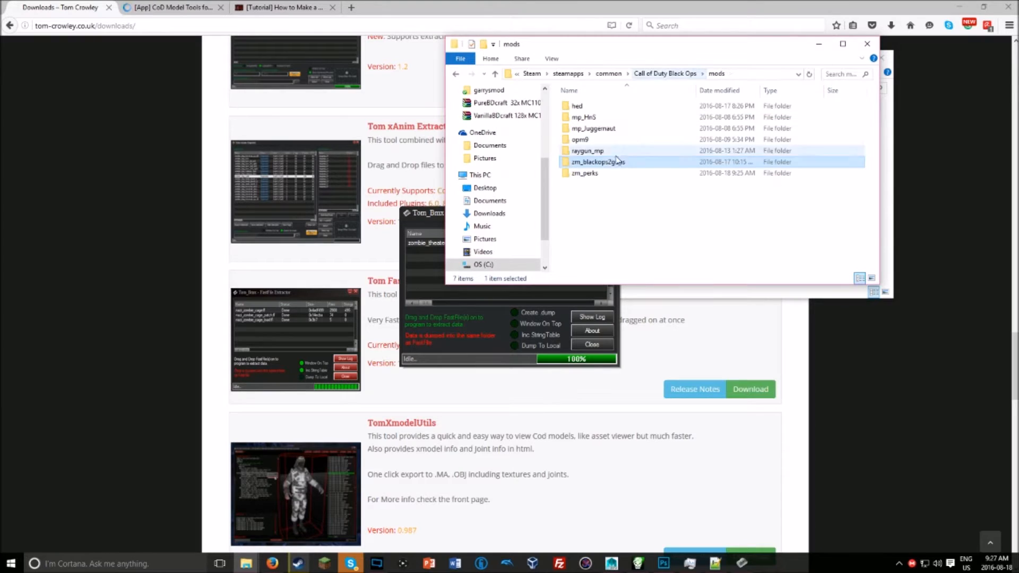
double_click(606, 176)
key(ctrl+v)
Step: Switch to the Launcher, reselect the zm_perks mod, enable Link FastFile and Build IWD, and build the mod
key(alt+Tab)
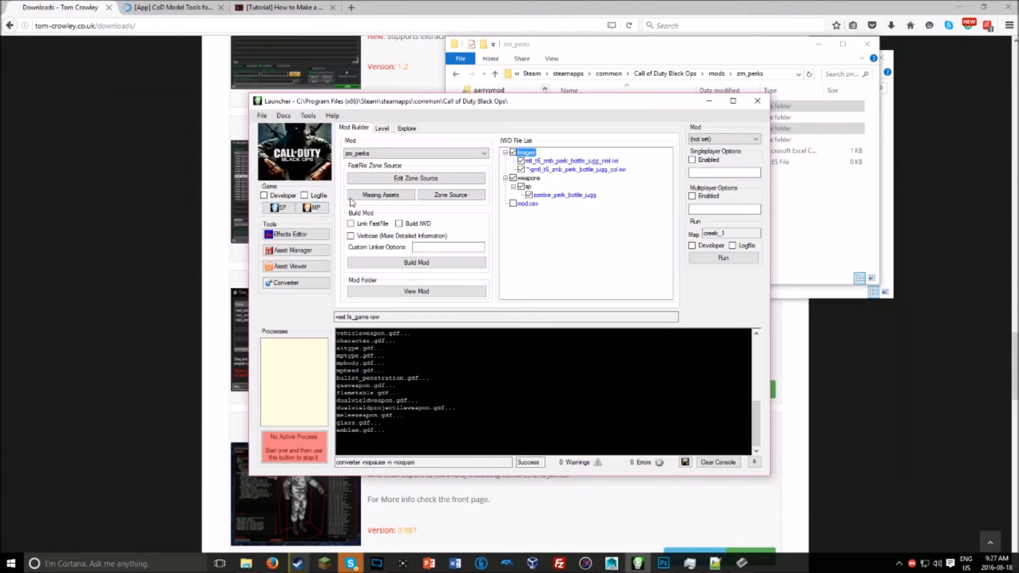
click(414, 153)
click(446, 203)
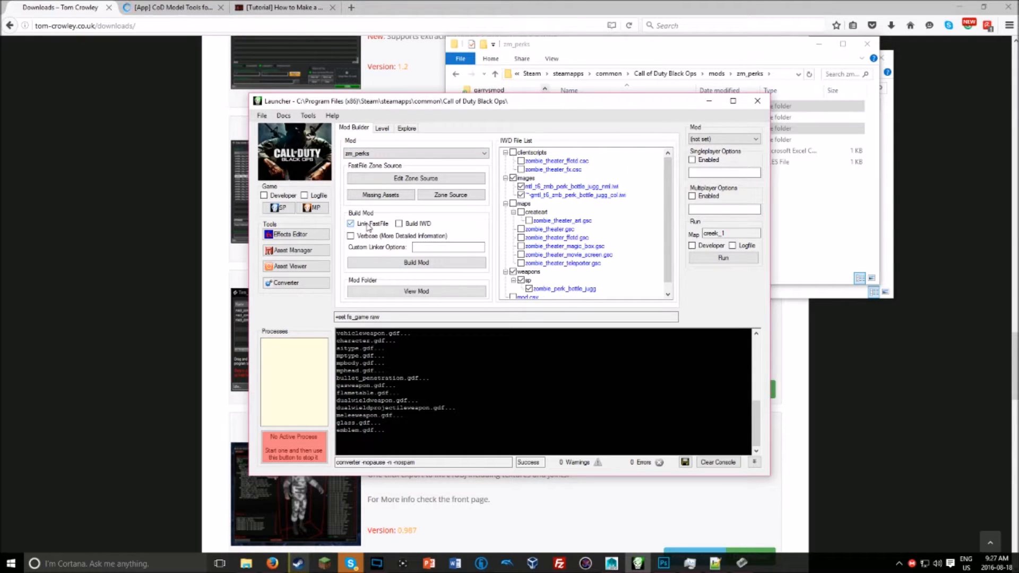
scroll(630, 211, down, 1)
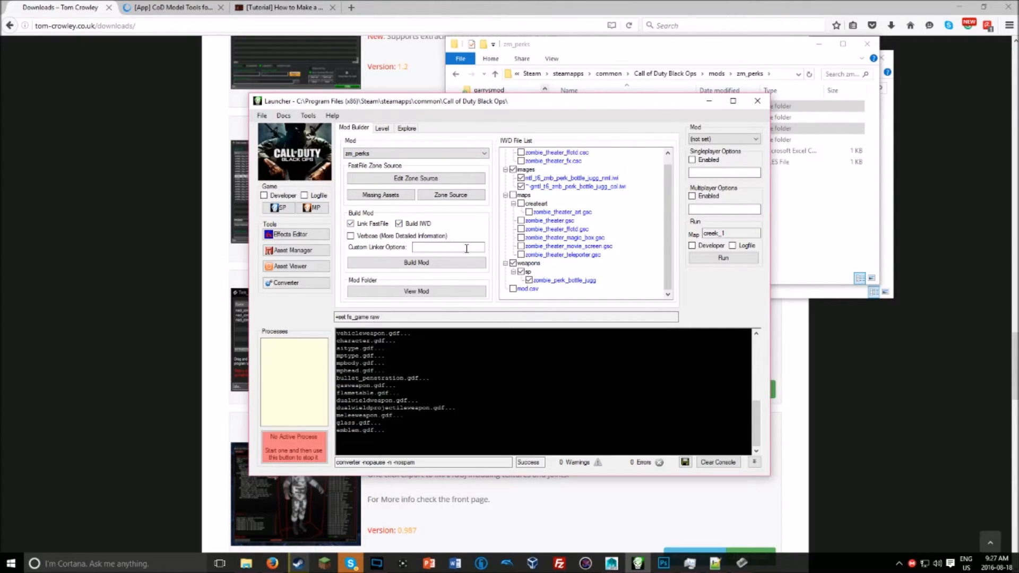
click(451, 263)
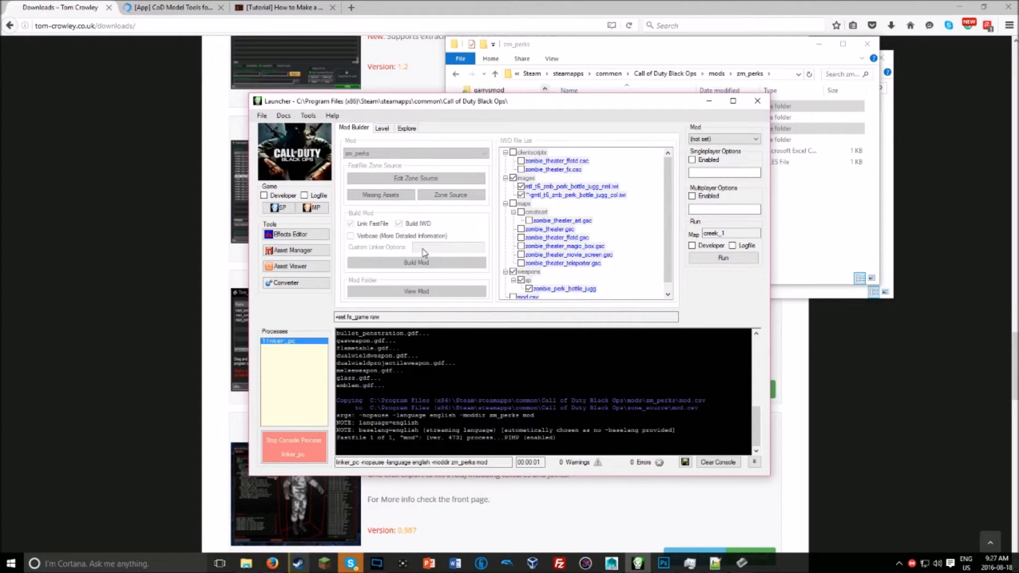
Step: Switch to the zm_perks folder in File Explorer and rename zm_perks.iwd as iw_42.iwd
click(790, 213)
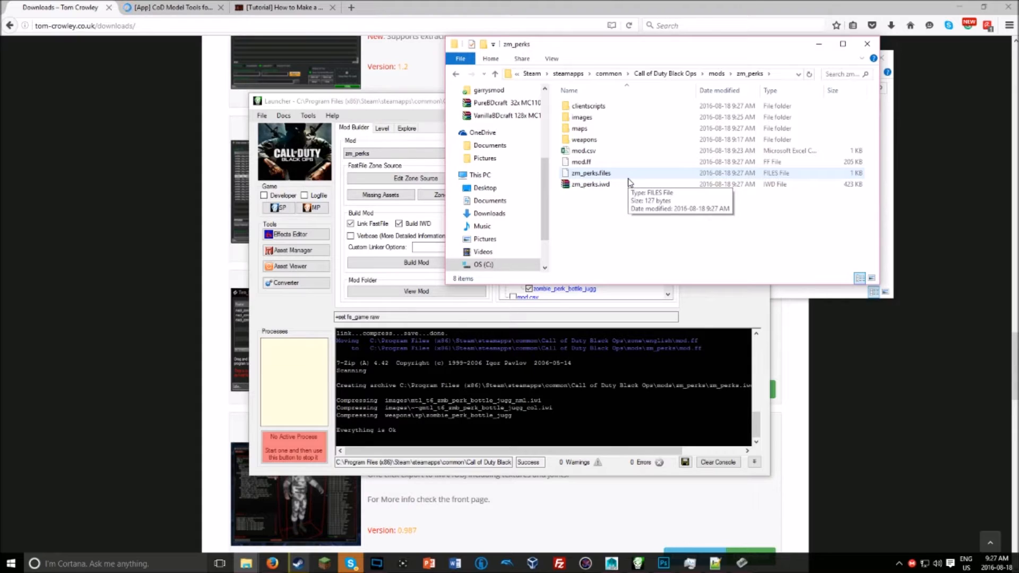
click(573, 185)
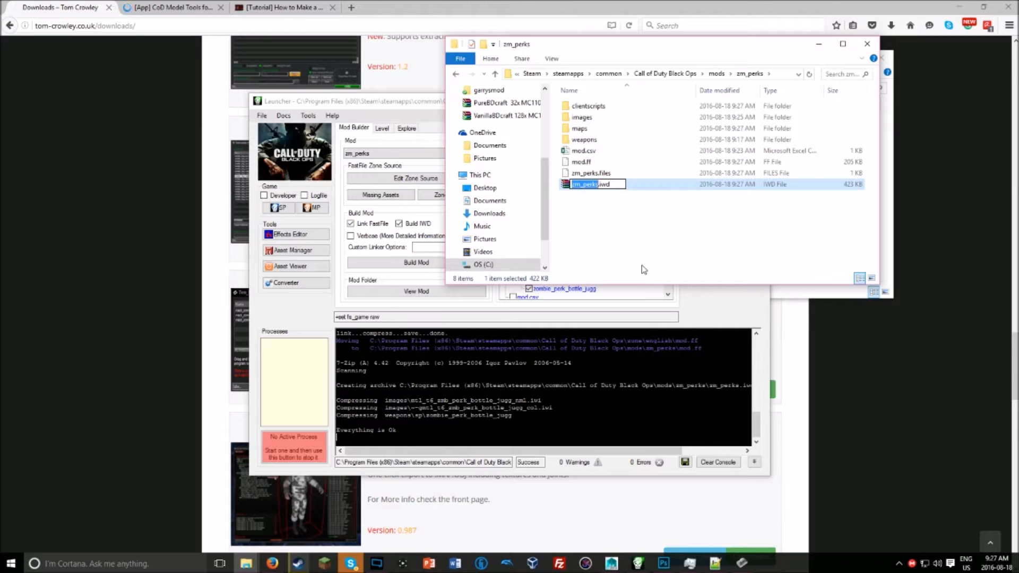
text(2)
key(Return)
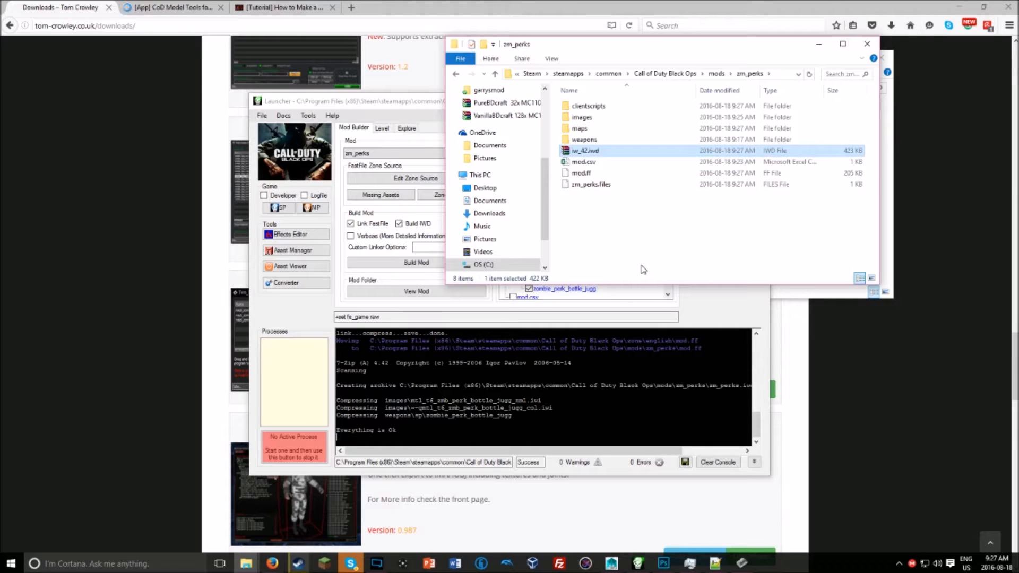
Step: Copy iw_42.iwd into the Call of Duty Black Ops\main folder, replacing the existing file
click(665, 73)
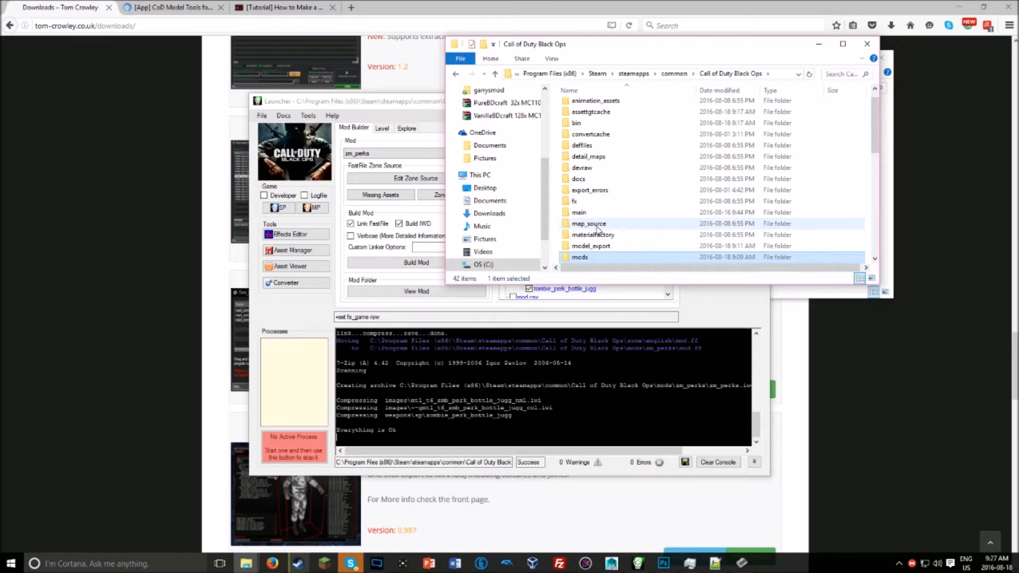
double_click(583, 212)
key(ctrl+v)
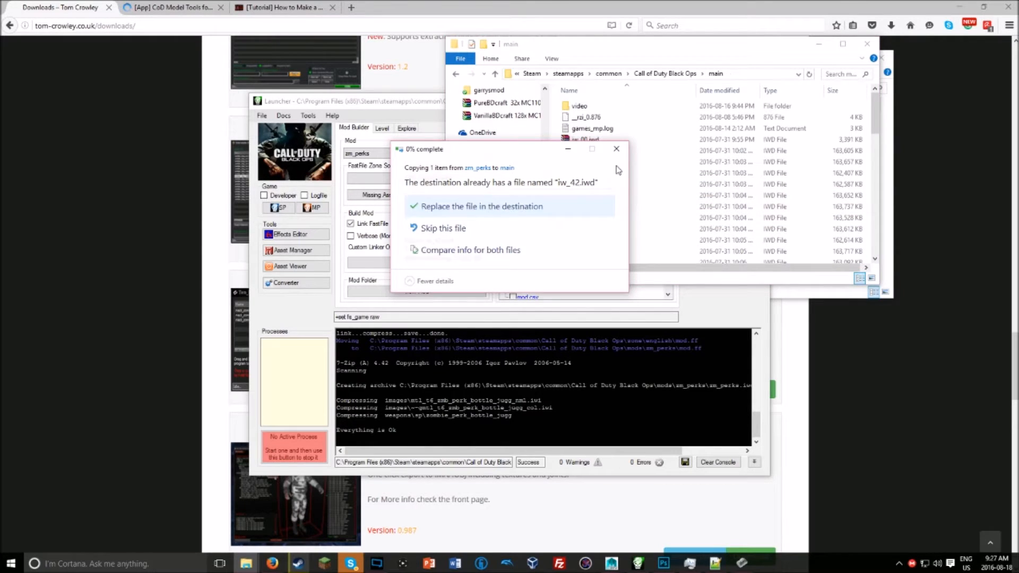
click(578, 206)
Step: Return to mods\zm_perks and rename mod.ff as zombie_theater_patch.ff
click(669, 73)
scroll(595, 250, down, 2)
double_click(584, 213)
double_click(585, 172)
click(579, 176)
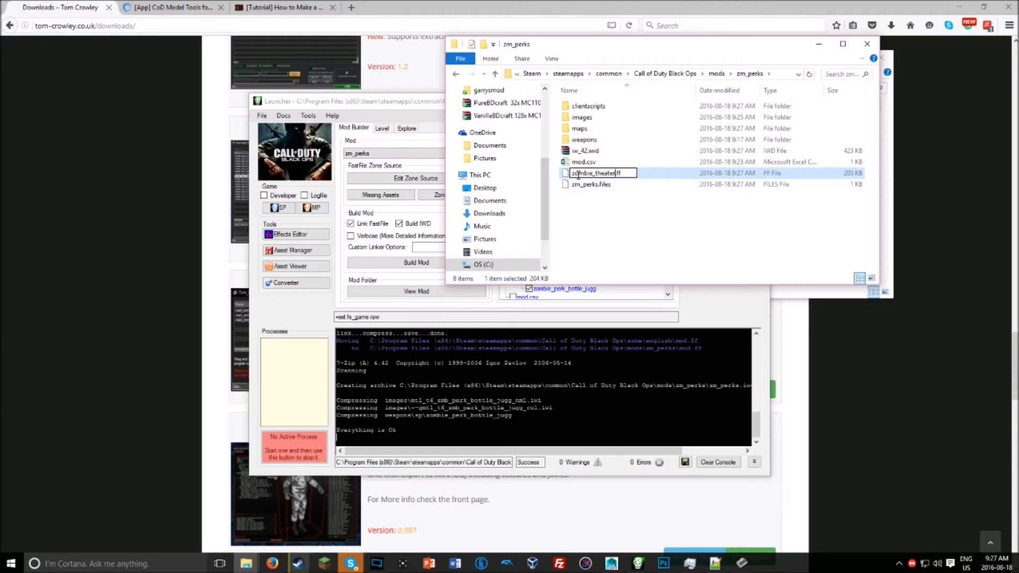
text(tch)
key(Return)
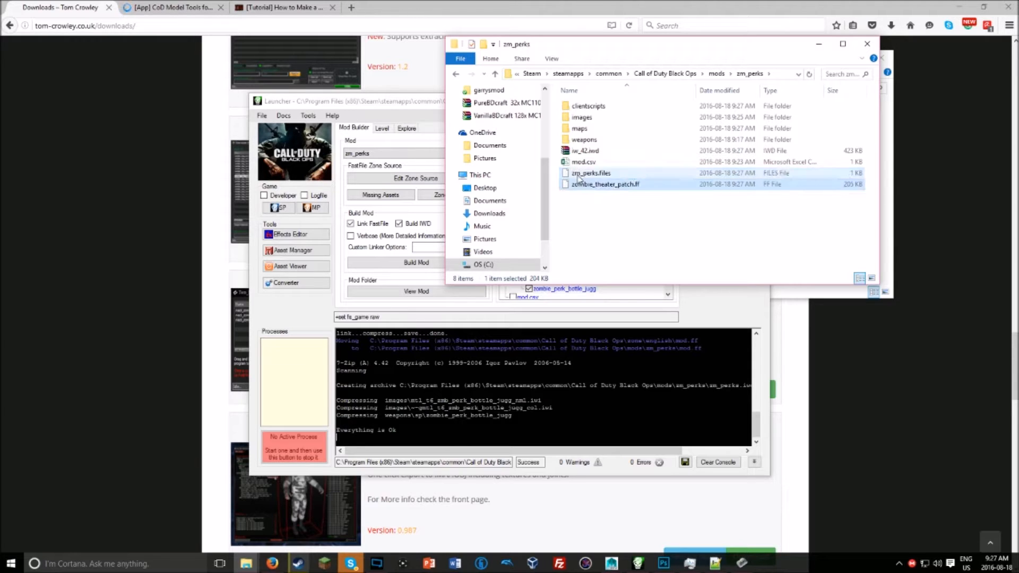
Step: Copy zombie_theater_patch.ff into the Call of Duty Black Ops\zone\Common folder, replacing the existing file
click(665, 73)
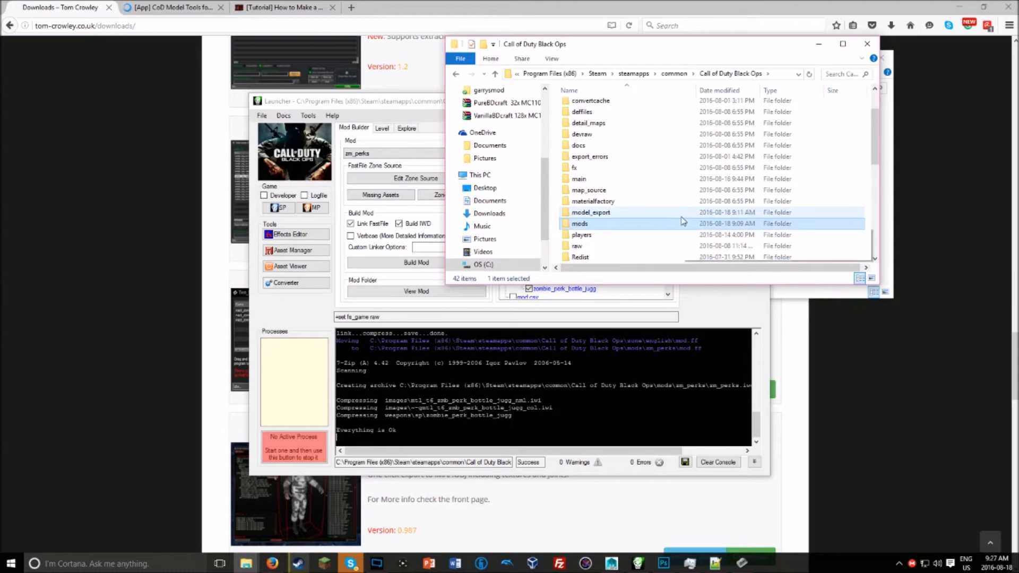
scroll(590, 224, down, 3)
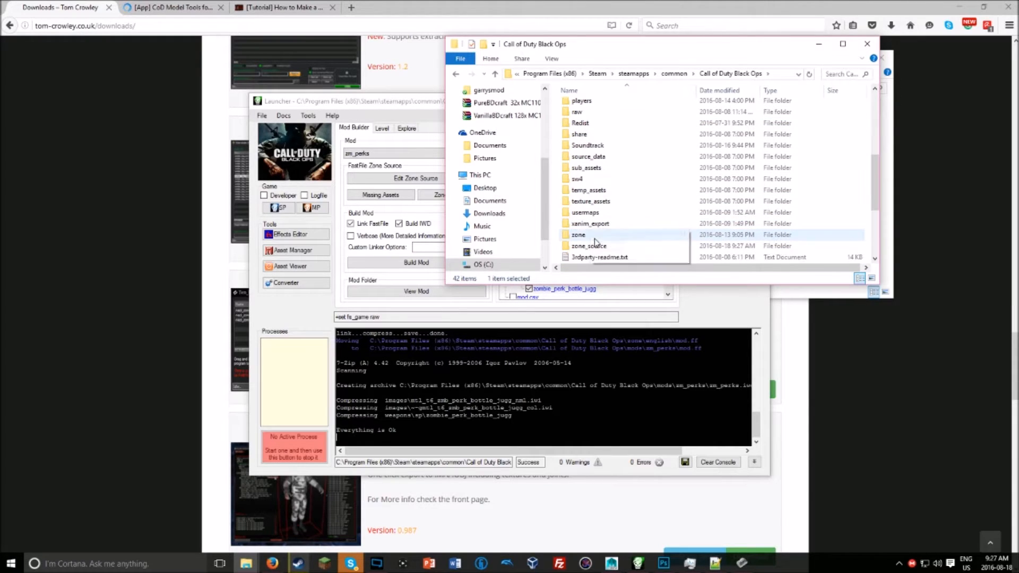
double_click(592, 229)
double_click(589, 106)
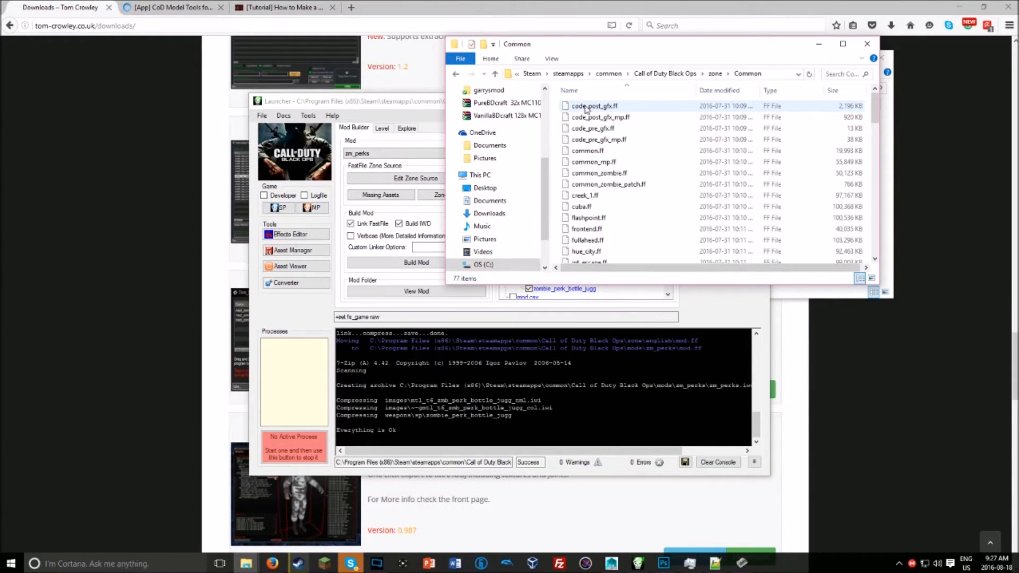
key(ctrl+v)
click(550, 215)
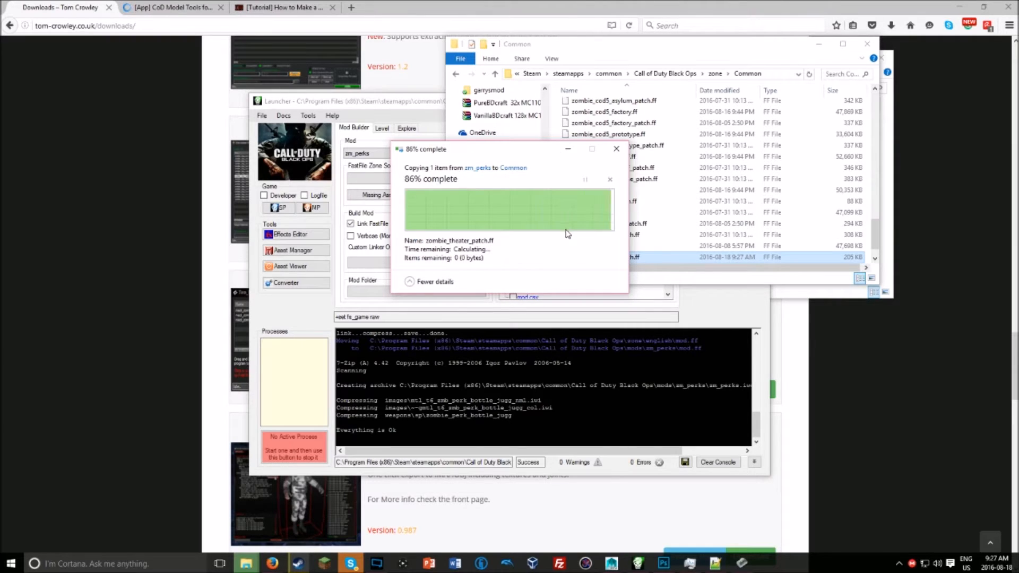
Step: Switch to the Steam library and launch Call of Duty: Black Ops, declining safe mode
key(alt+Tab)
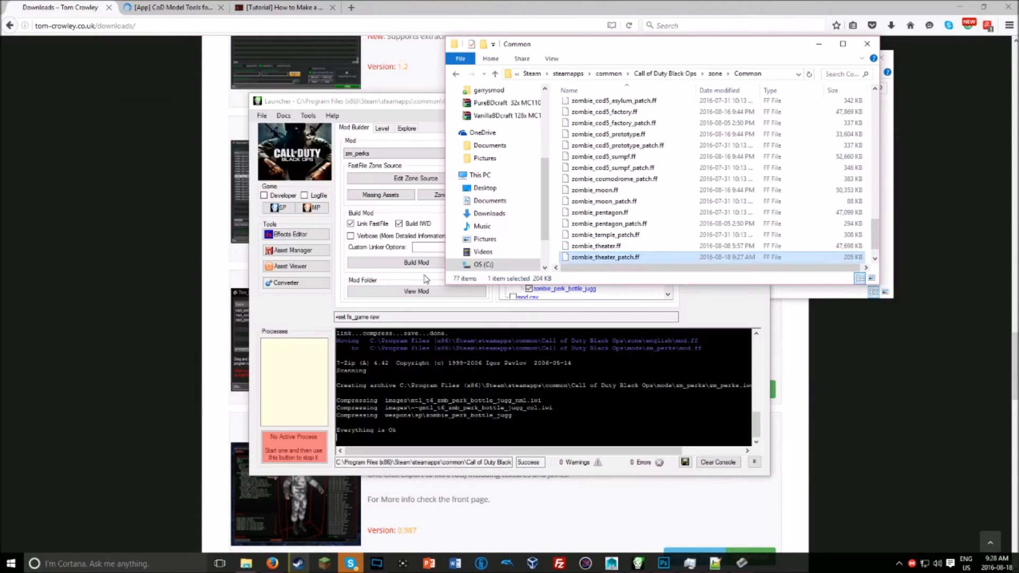
key(alt+Tab)
click(382, 259)
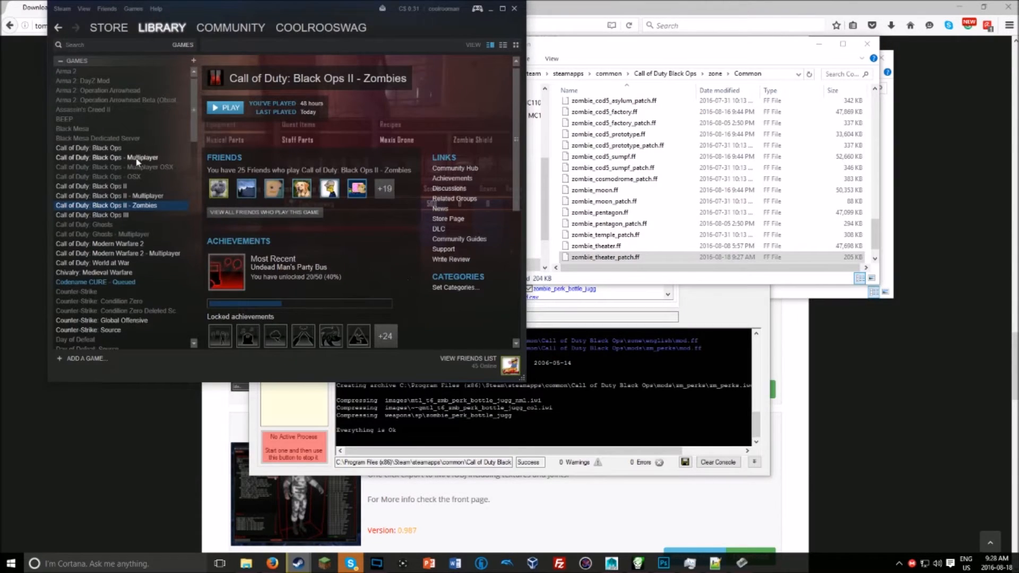
click(106, 148)
click(229, 109)
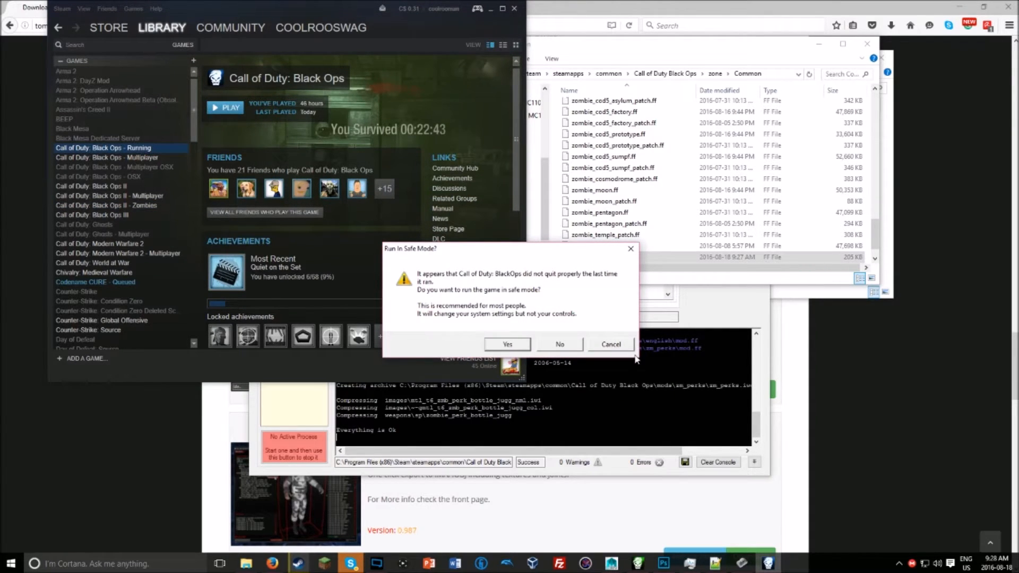
click(577, 343)
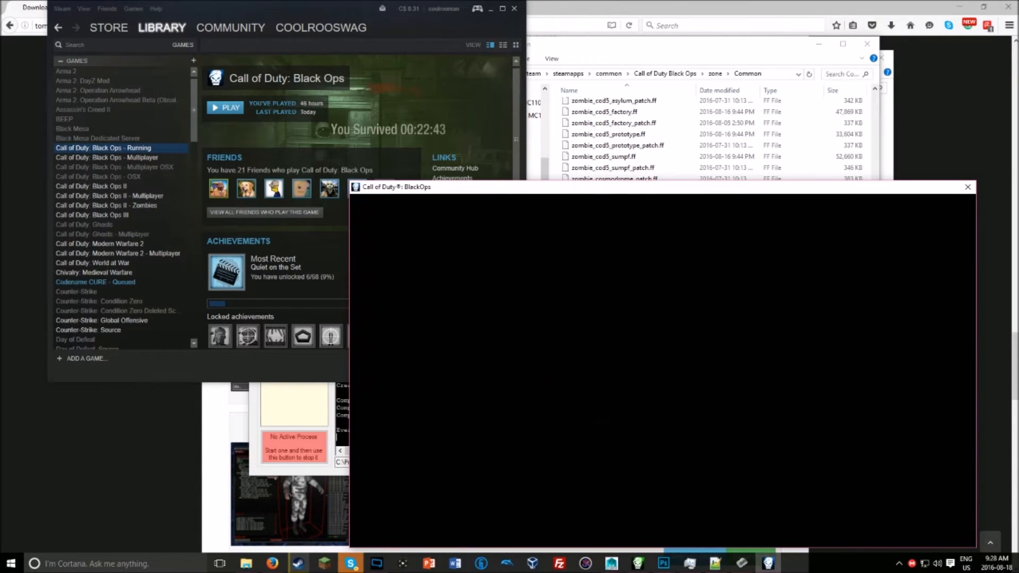
Step: Start a Zombies game on the Kino der Toten map to test the mod
key(Return)
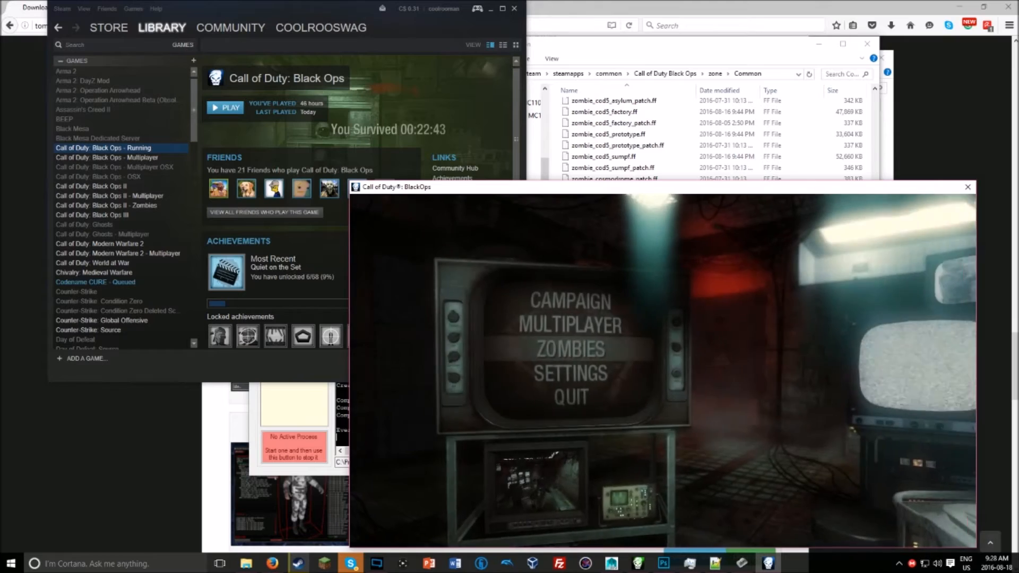
click(570, 349)
click(727, 379)
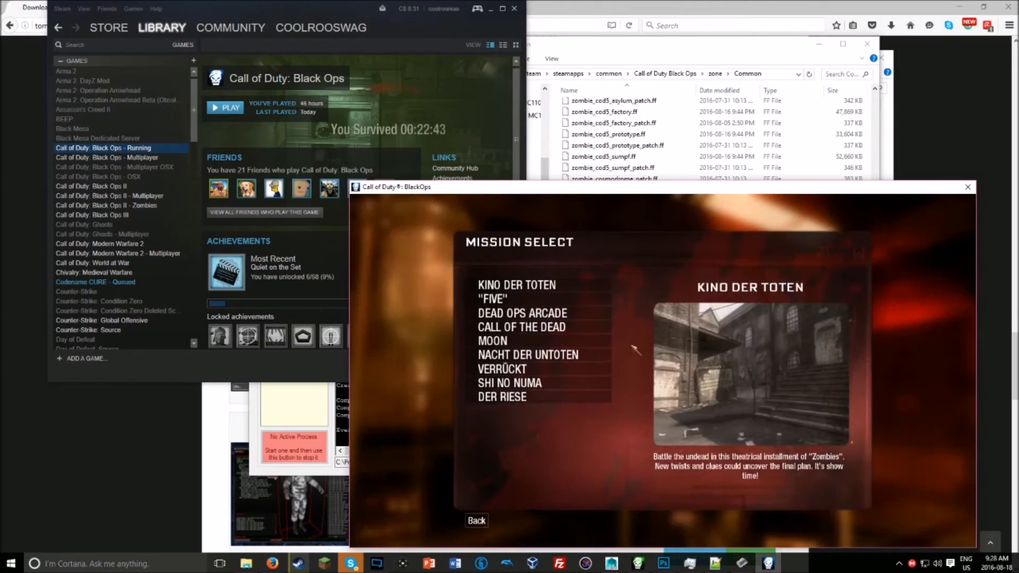
click(550, 301)
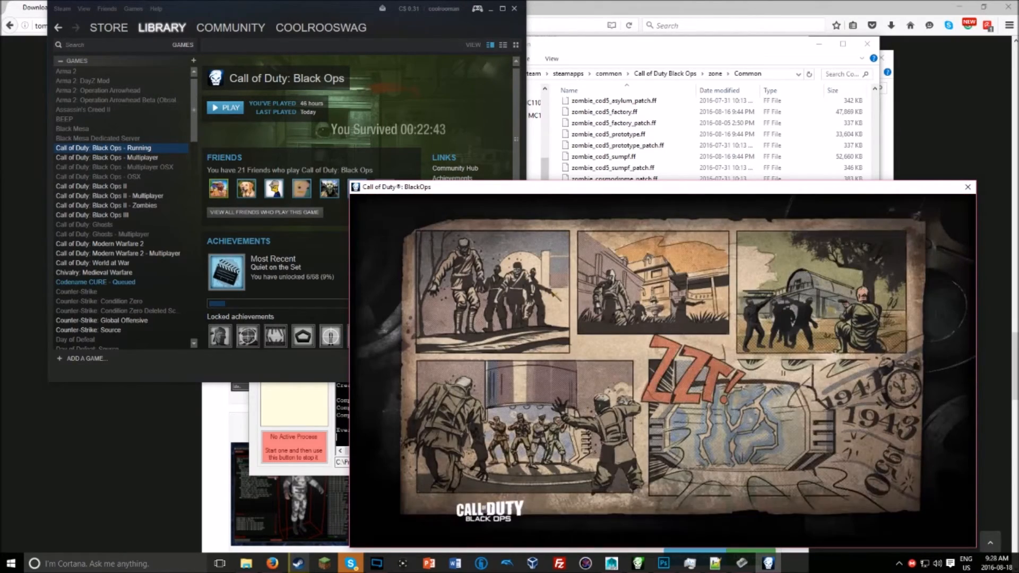
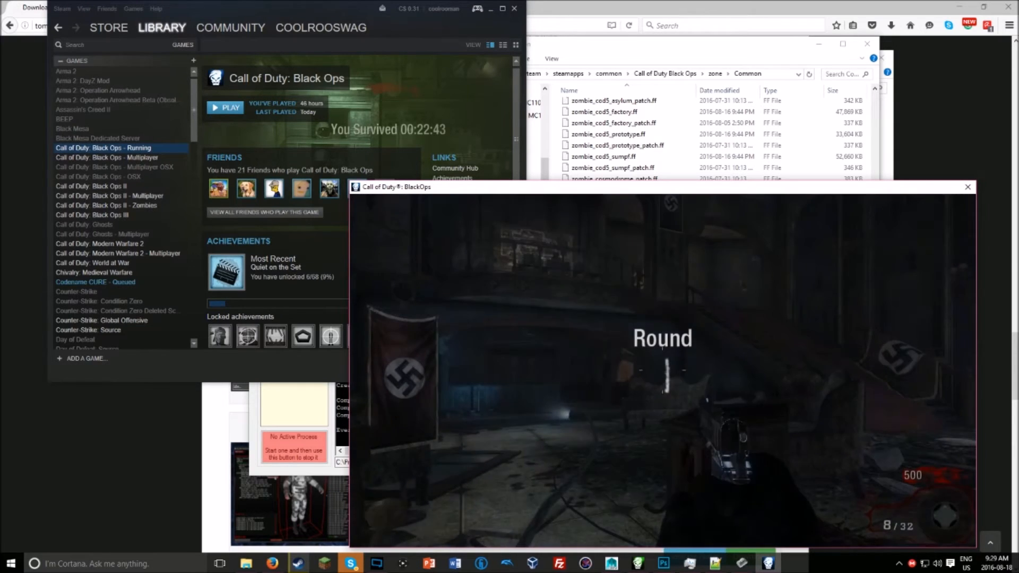
Step: Pause the game and switch to the FF Extractor folder in File Explorer
key(Escape)
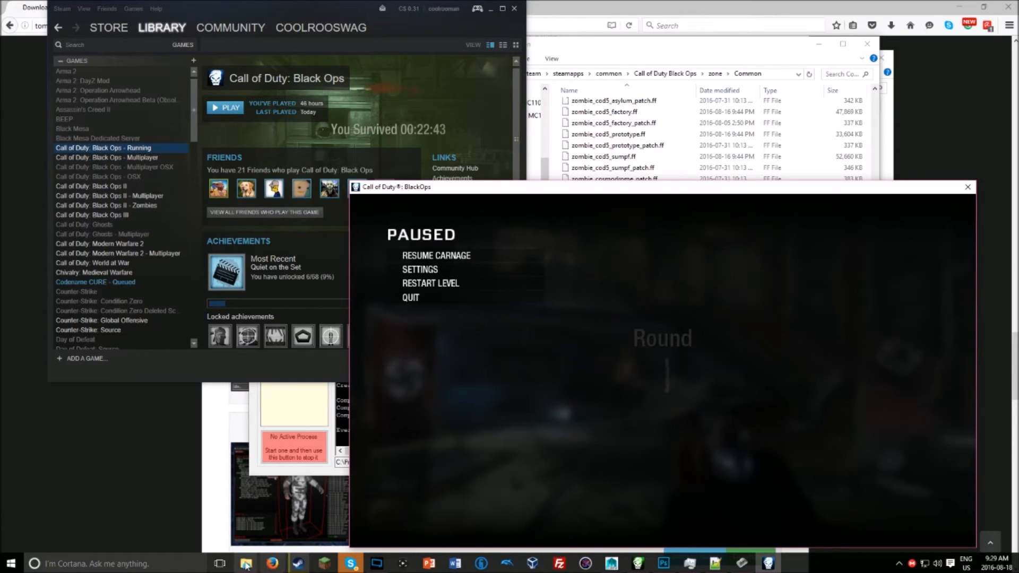
mouse_move(249, 567)
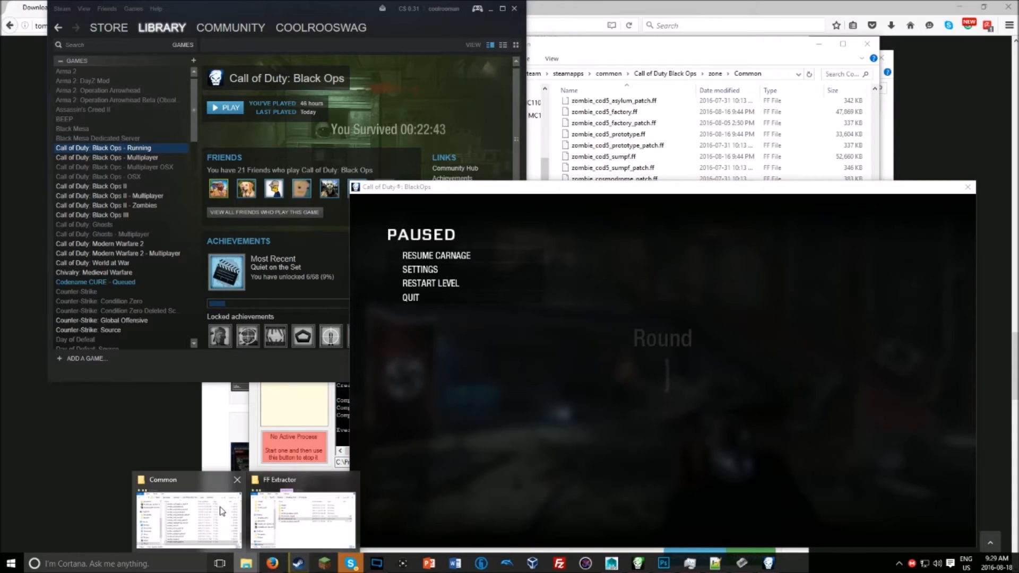
click(291, 517)
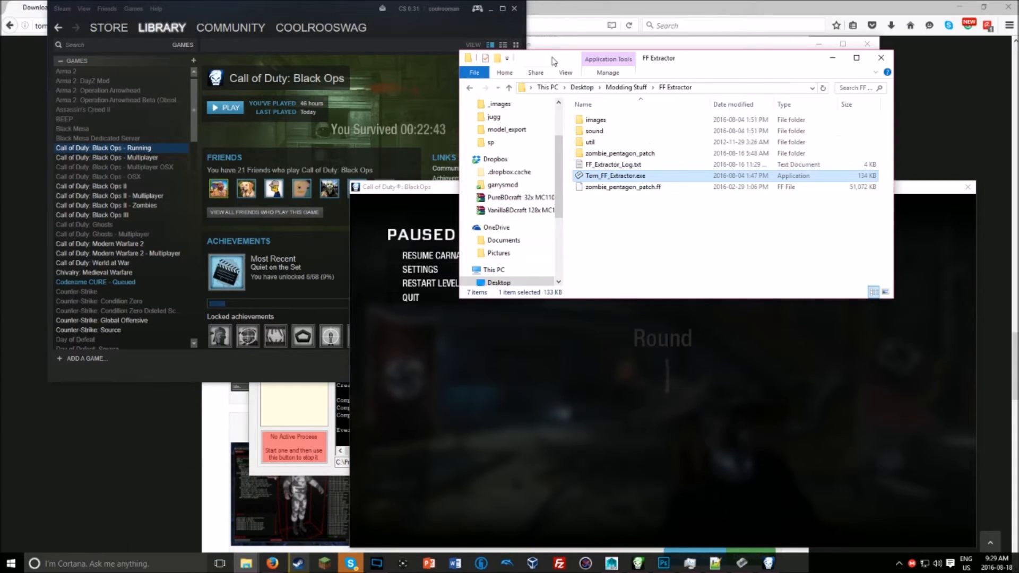
Step: Open CheatEngine651NoSetup.rar from the Desktop folder and launch Cheat Engine.exe from the archive
click(494, 269)
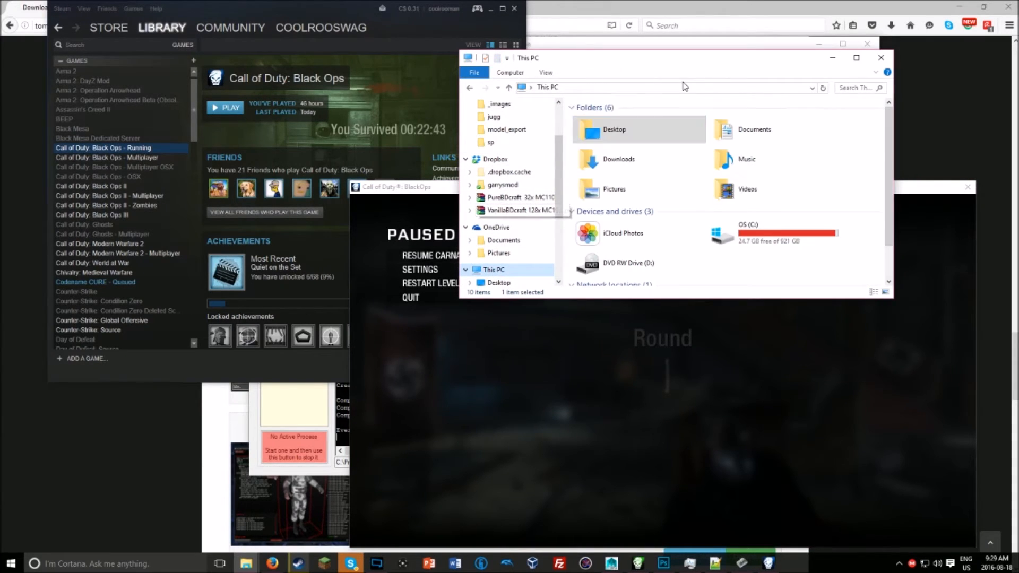
double_click(648, 135)
scroll(632, 218, down, 5)
click(649, 128)
double_click(648, 128)
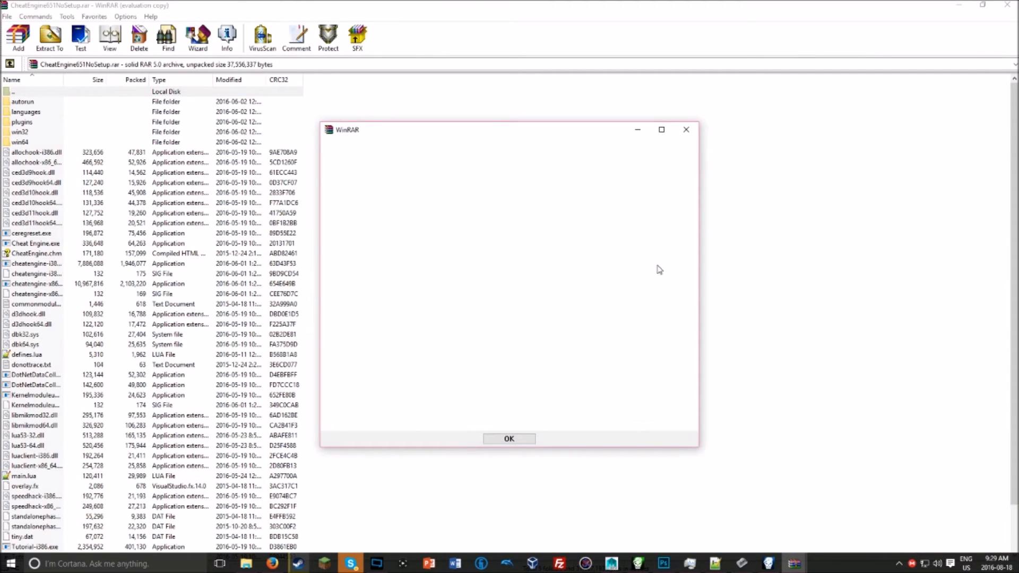
click(685, 128)
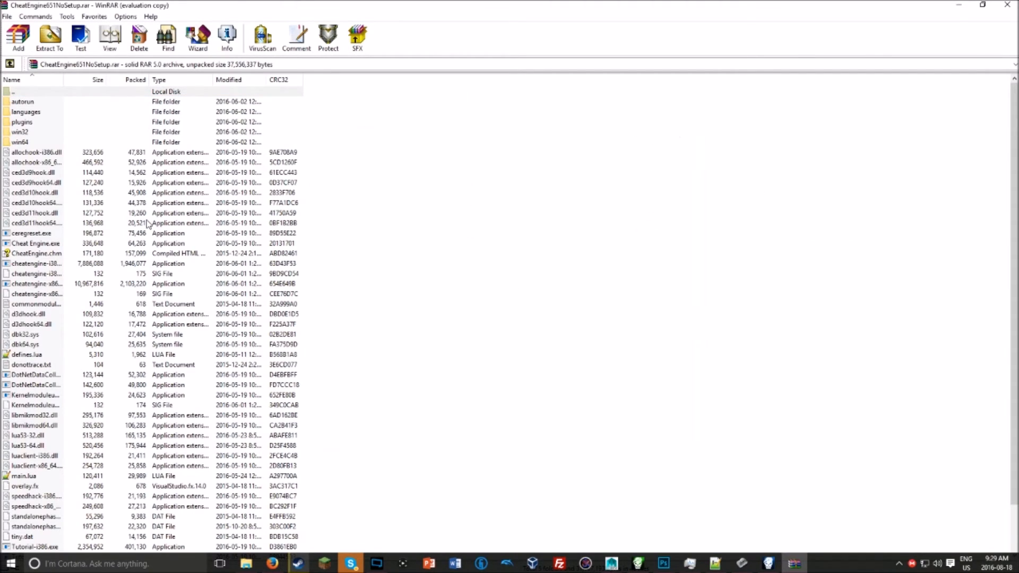
double_click(23, 242)
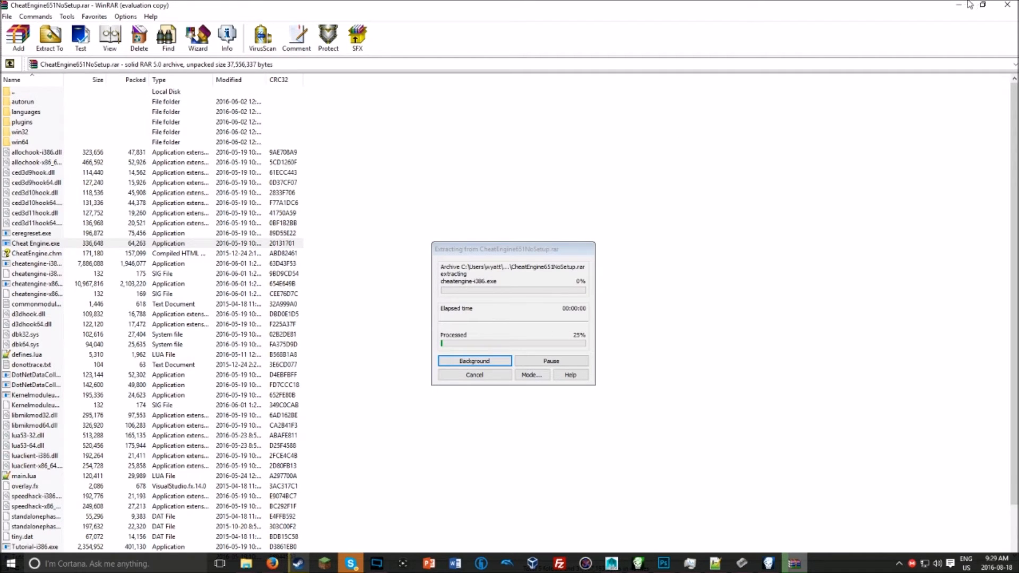
Step: Switch to Firefox, open download.magicbennie.com/BlackOps.ct in a new tab and select the Player 1 Money address 01c0A6C8 for copying
key(alt+Tab)
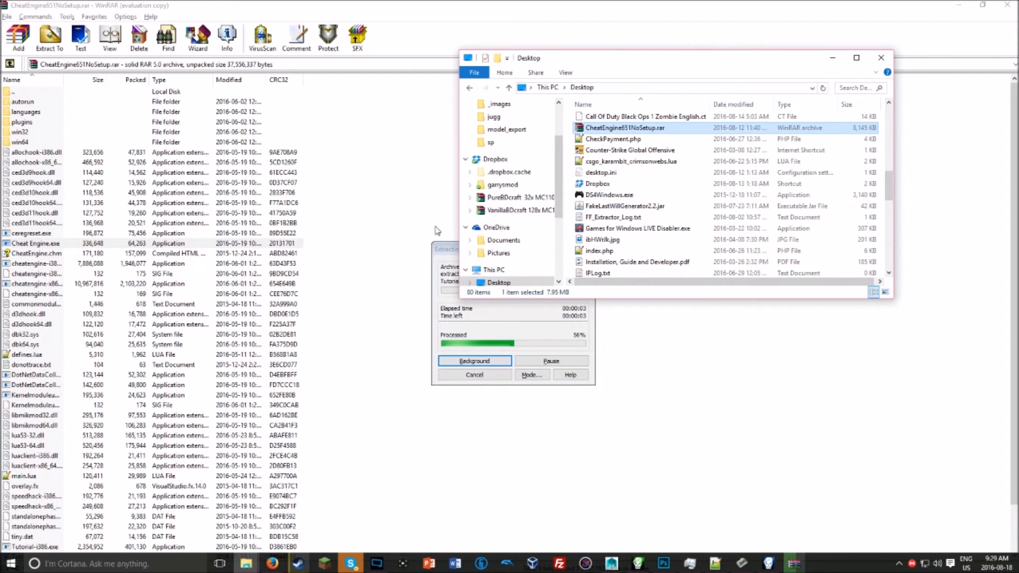
key(alt+Tab)
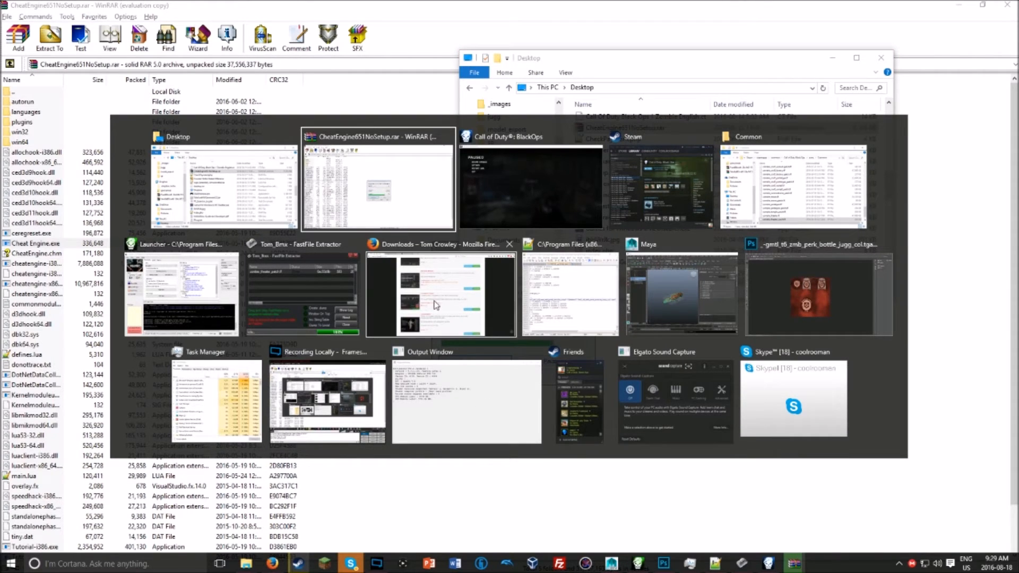
click(455, 300)
click(344, 7)
text(t)
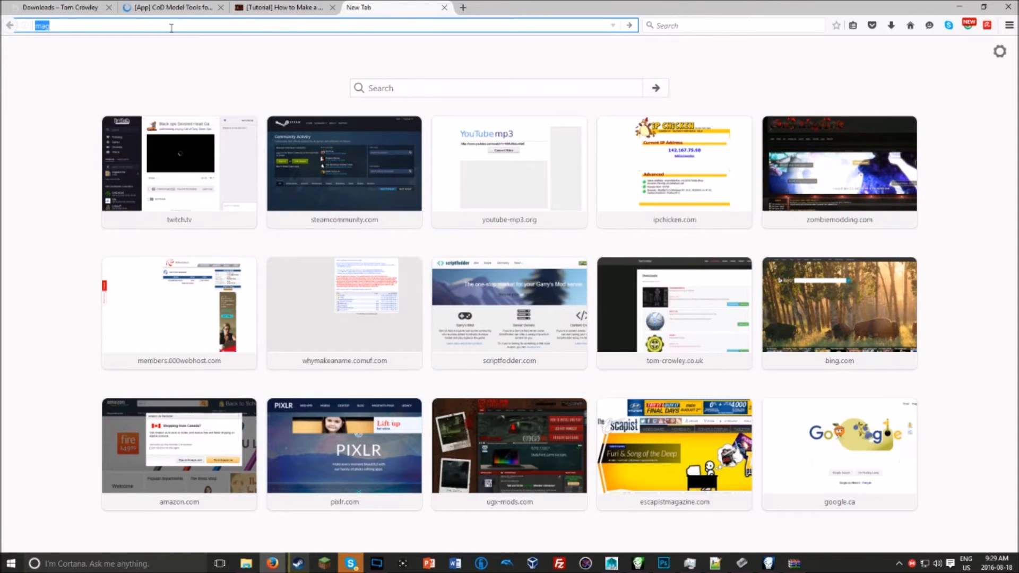
click(171, 28)
text(icbennie)
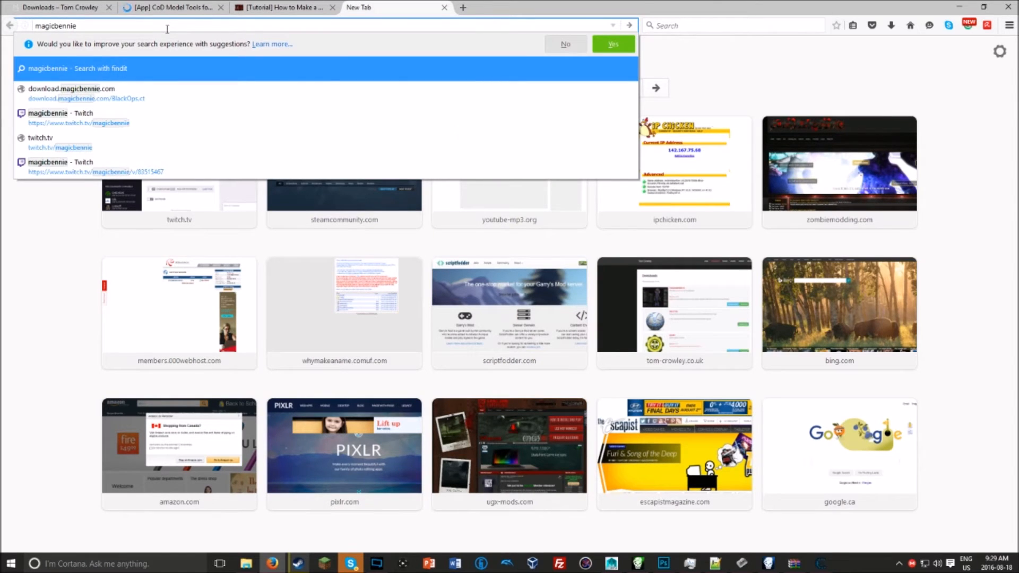
click(170, 94)
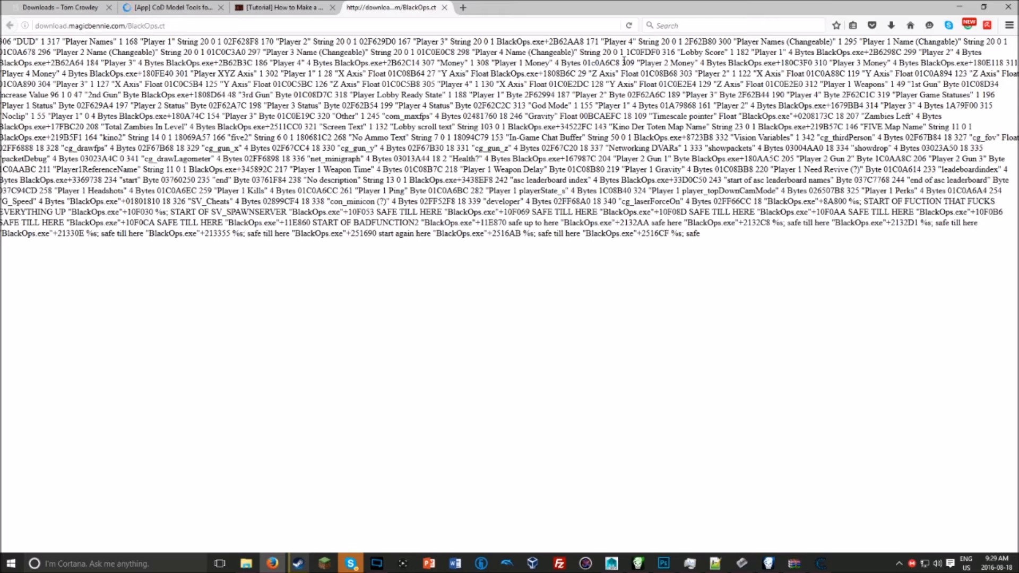
drag(584, 62, 620, 63)
Step: Switch to Cheat Engine and attach it to the BlackOps.exe process
key(alt+Tab)
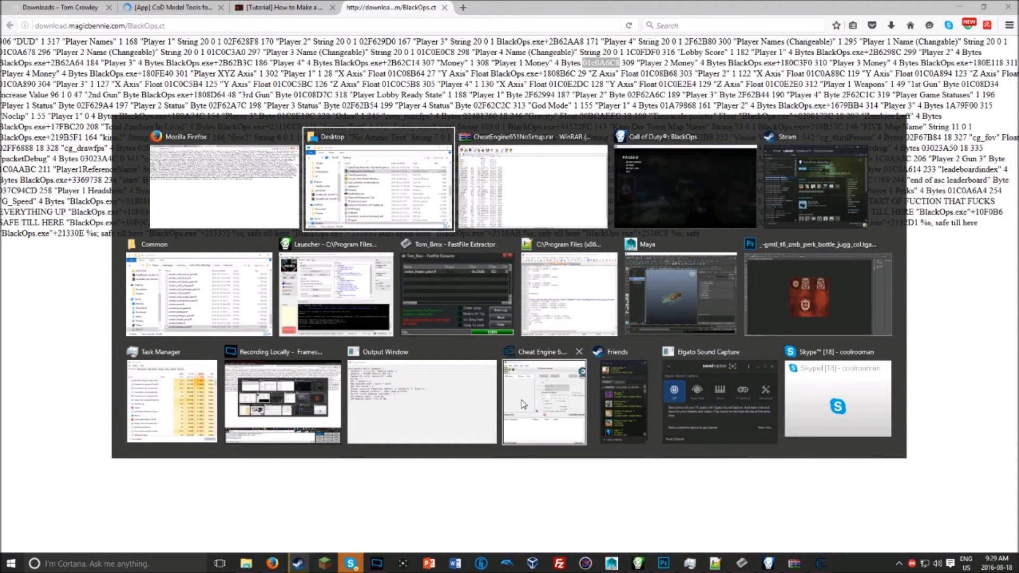
click(544, 401)
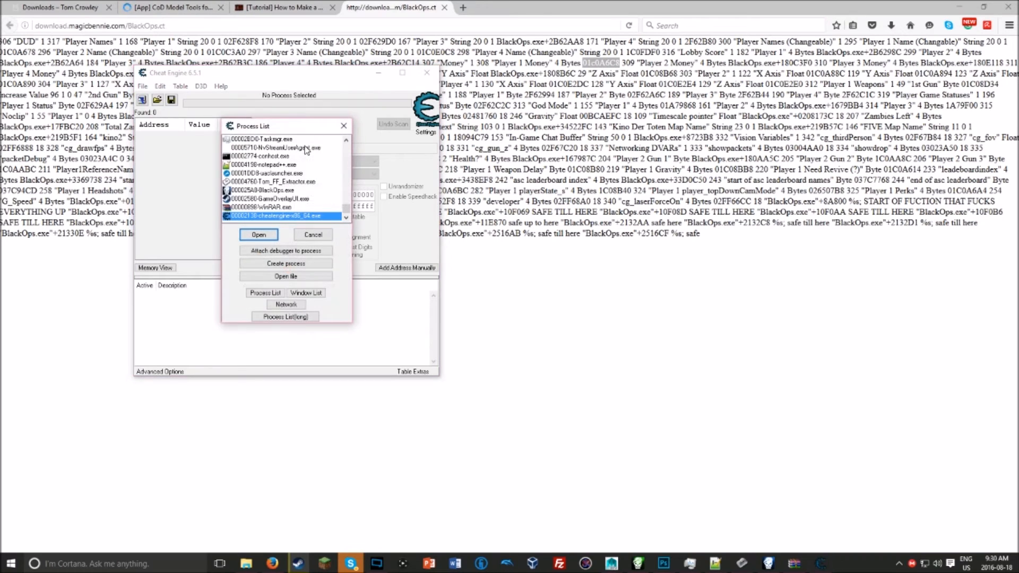
click(249, 191)
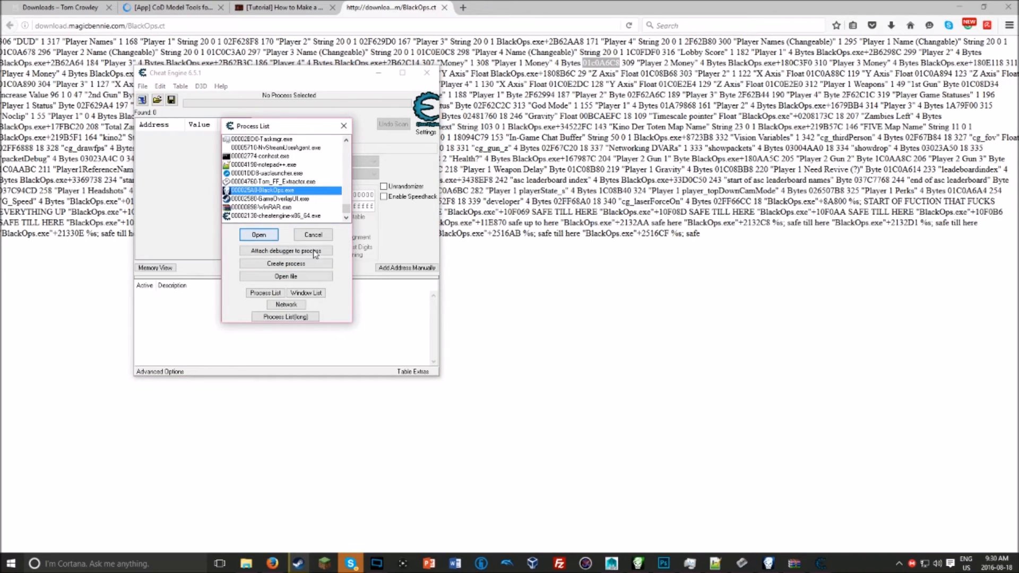
key(Return)
Step: Manually add the 4-byte address 01C0A6C8 to the cheat table and set its value to 10000000
click(388, 268)
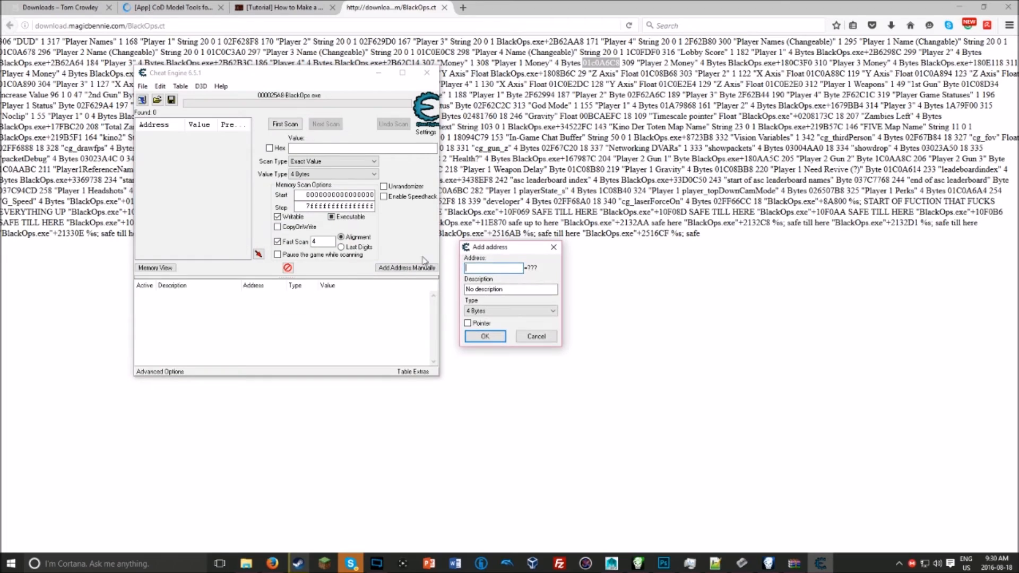
click(482, 269)
click(485, 336)
click(326, 297)
double_click(326, 298)
text(10000000)
key(Return)
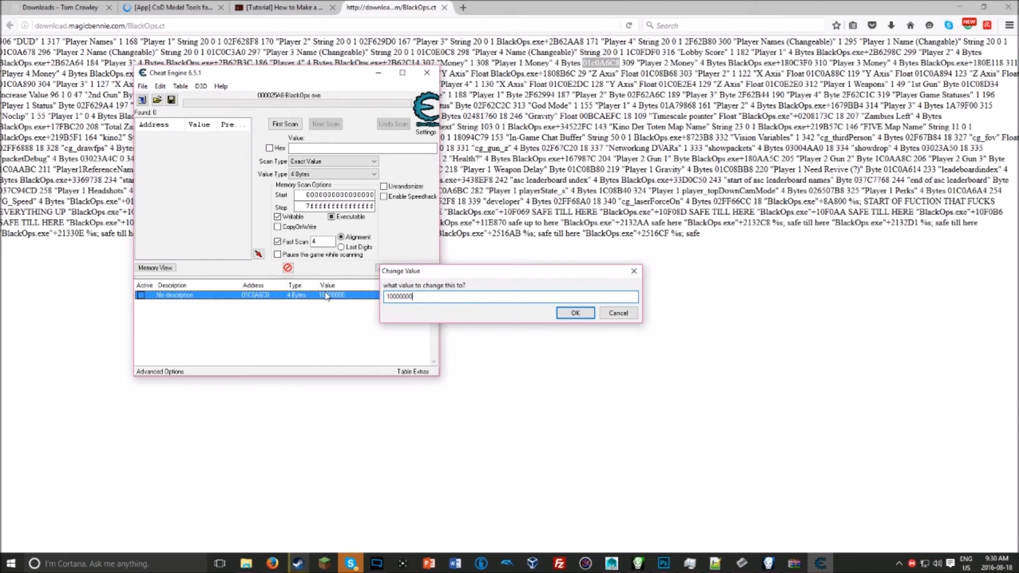
Step: Switch back to Call of Duty: Black Ops, resume the match and buy the Quick Revive perk near the starting area
key(alt+Tab)
key(alt+Tab)
key(alt+Tab)
key(alt+Tab)
key(Escape)
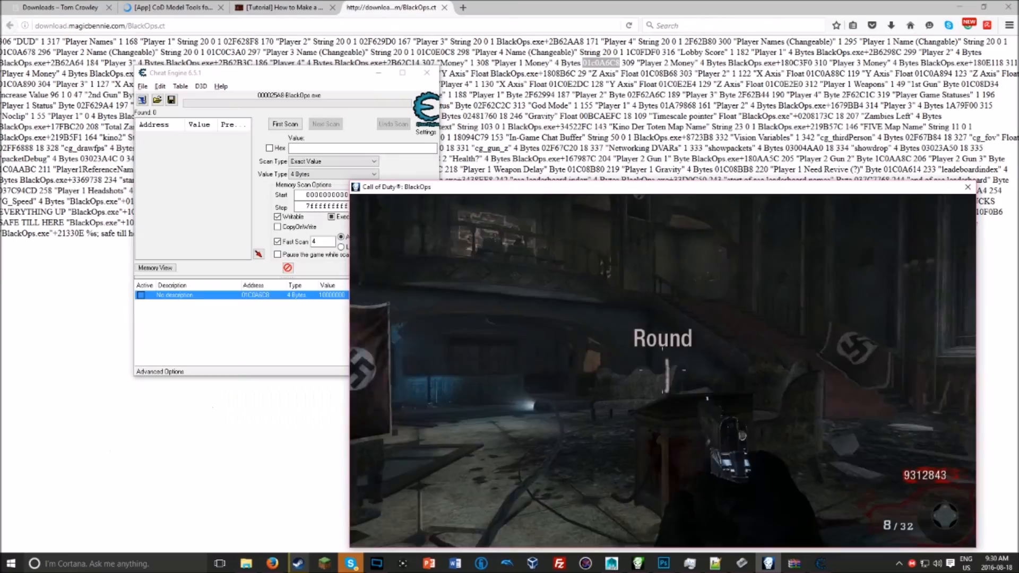
key(w)
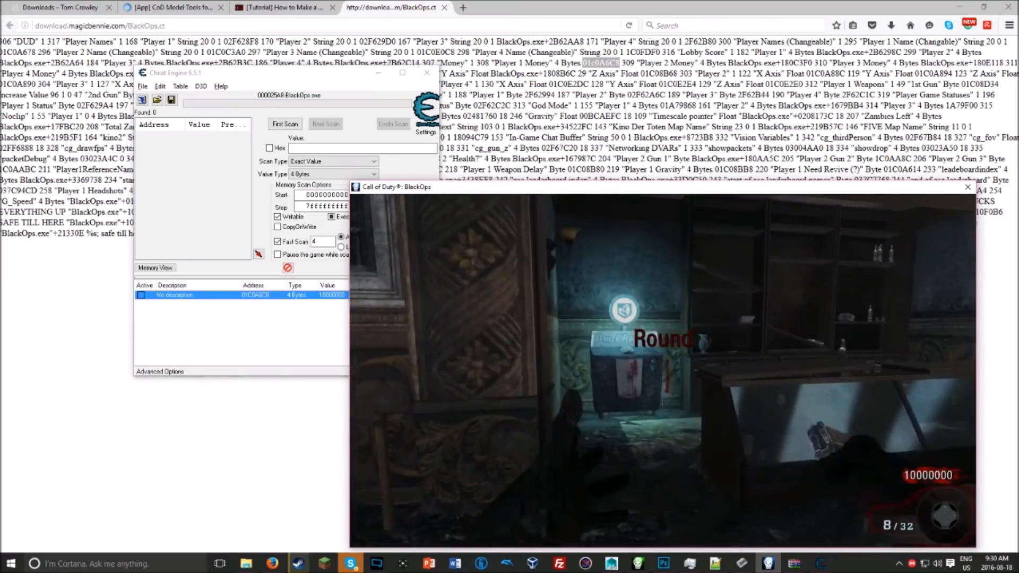
key(f)
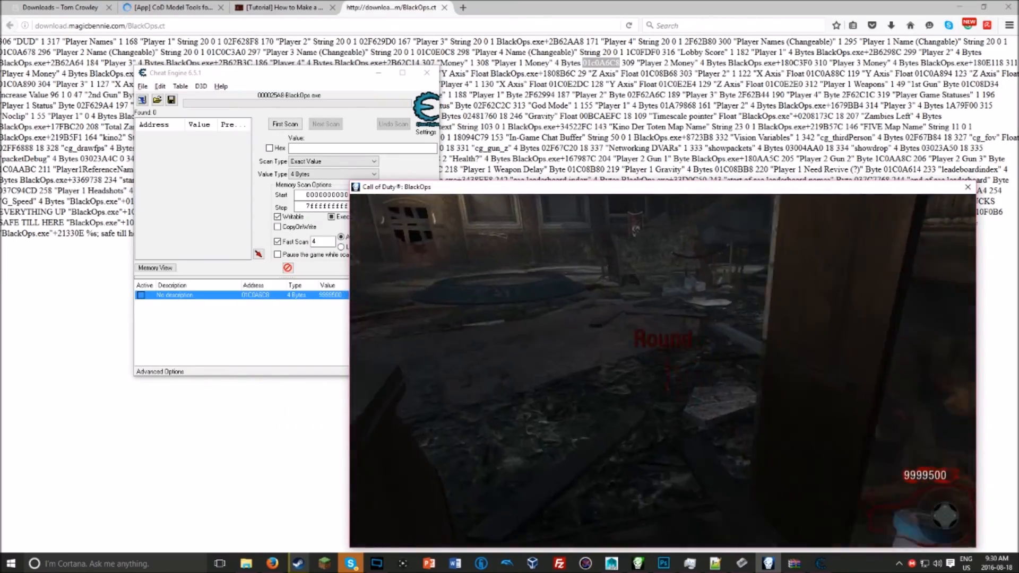
Step: Climb the lobby stairs and buy open the two doors along the upper-floor route
key(w)
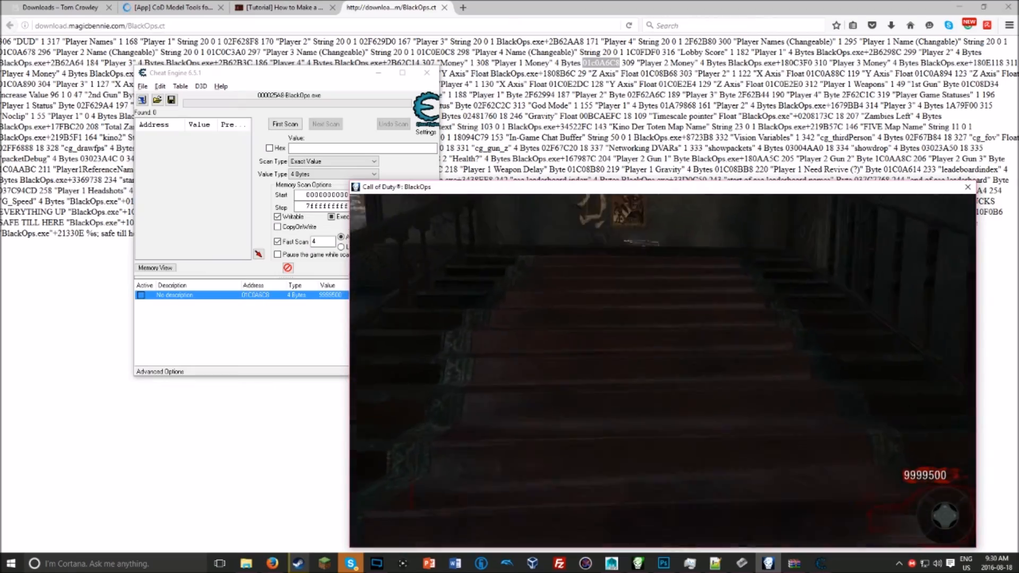
key(w)
key(f)
key(w)
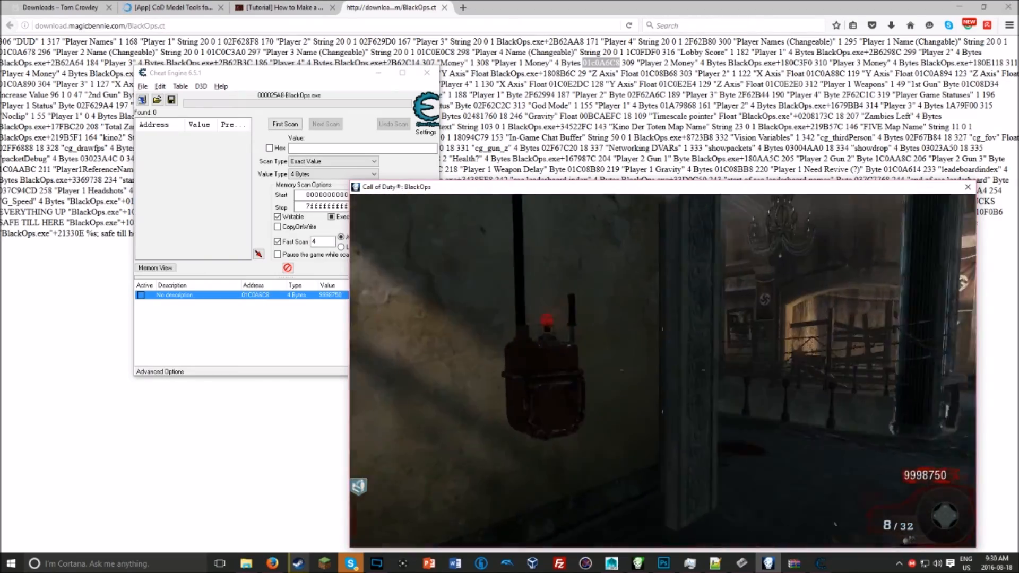
key(w)
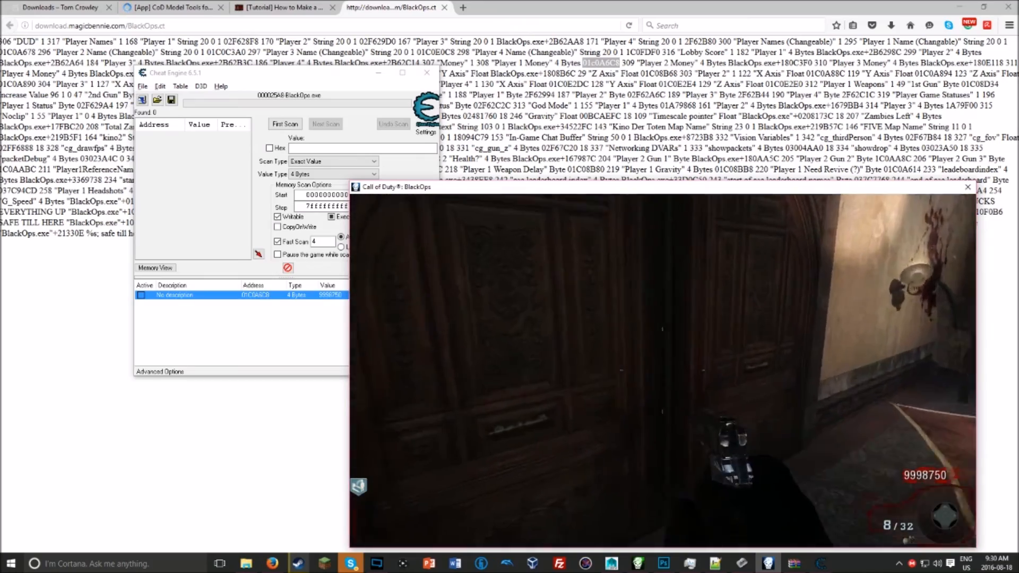
key(f)
key(w)
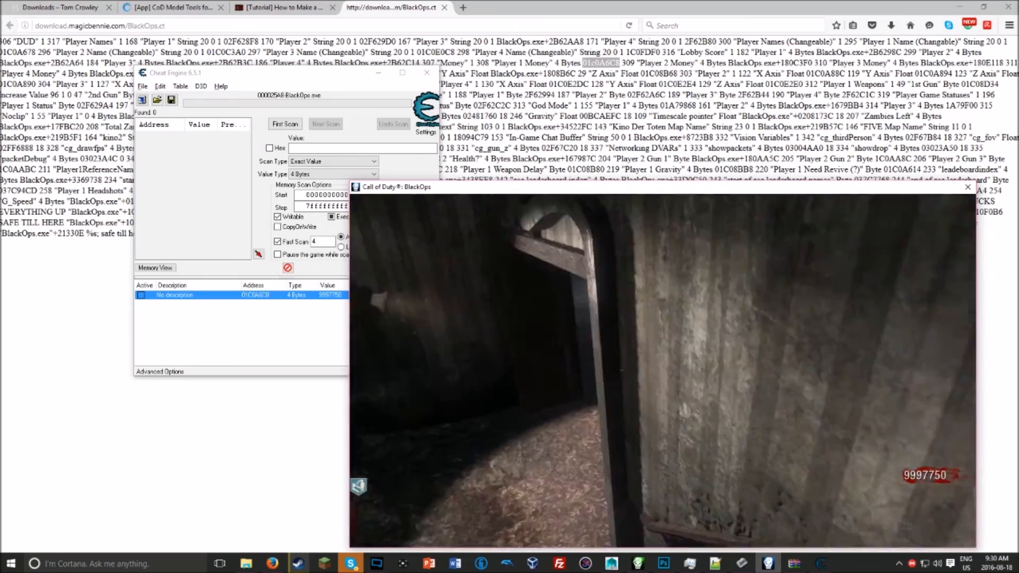
Step: Cross the room with the checkered floor and buy open the door to the dressing room
key(w)
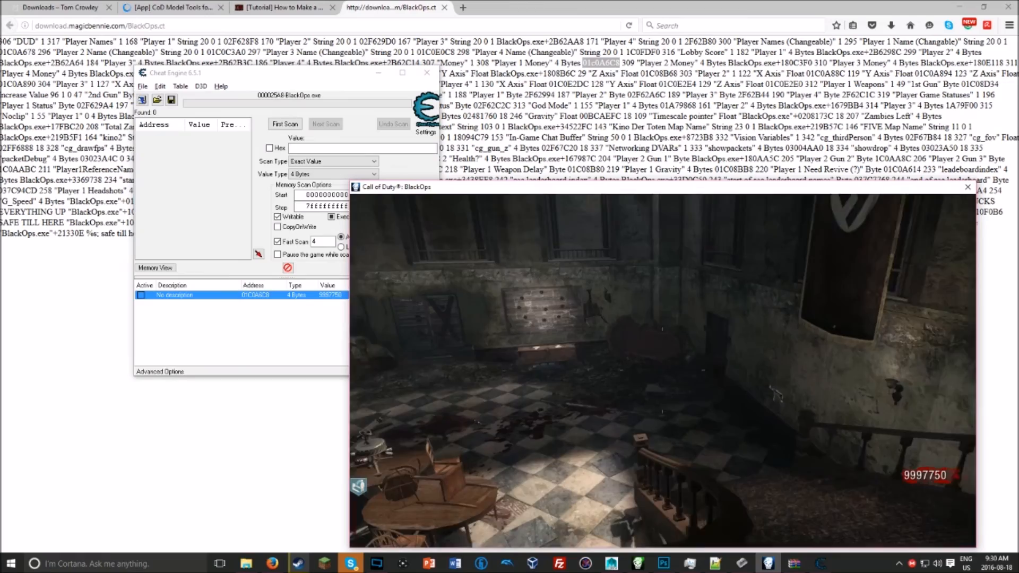
key(w)
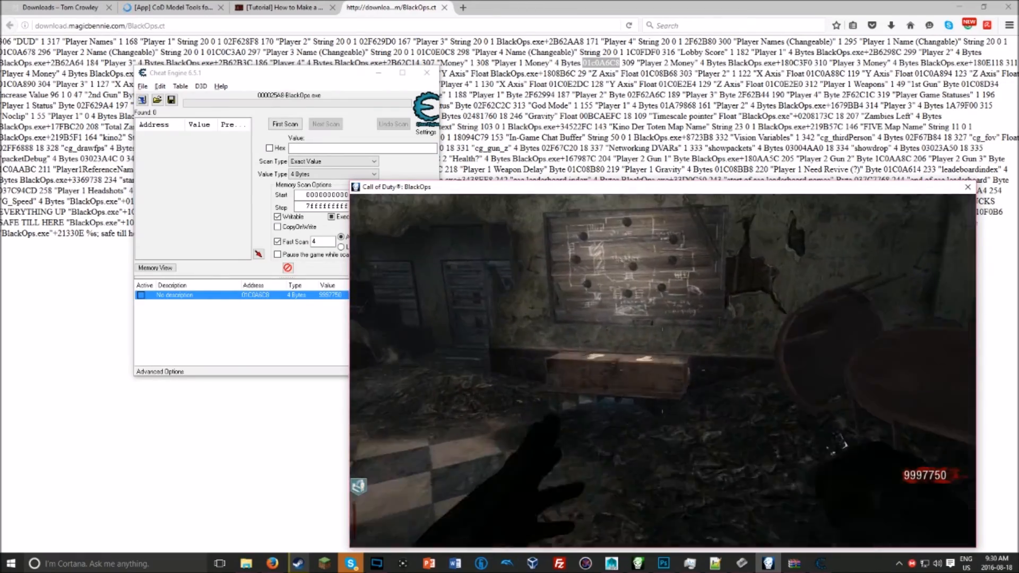
key(w)
key(x)
key(w)
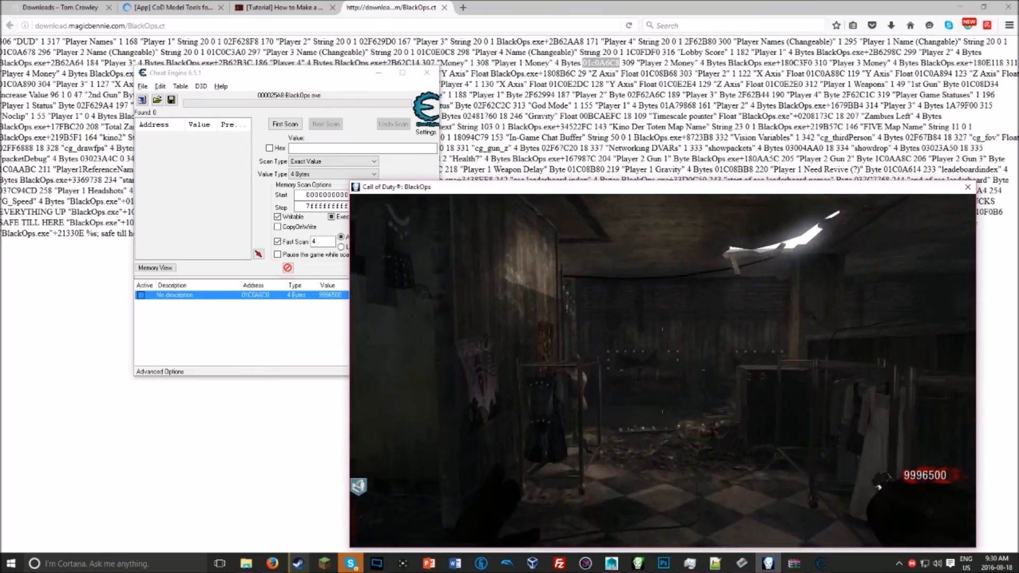
Step: Aim and empty the pistol in the dressing room, and reload it
right_click(662, 370)
click(662, 370)
click(662, 370)
click(662, 370)
click(662, 370)
key(r)
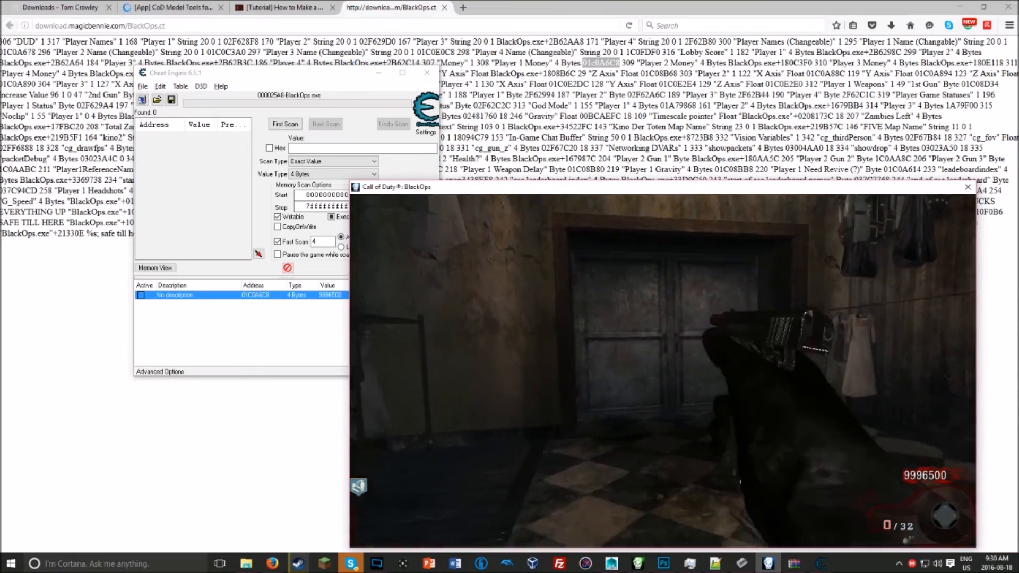
Step: Buy open the dressing room's double doors and turn on the power at the switch behind the stage curtain
key(x)
key(w)
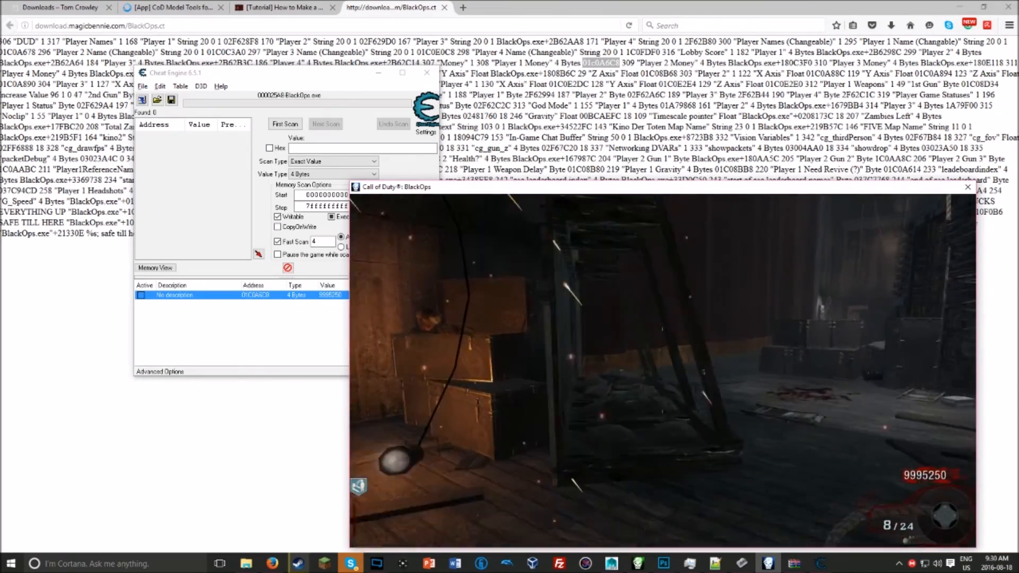
key(w)
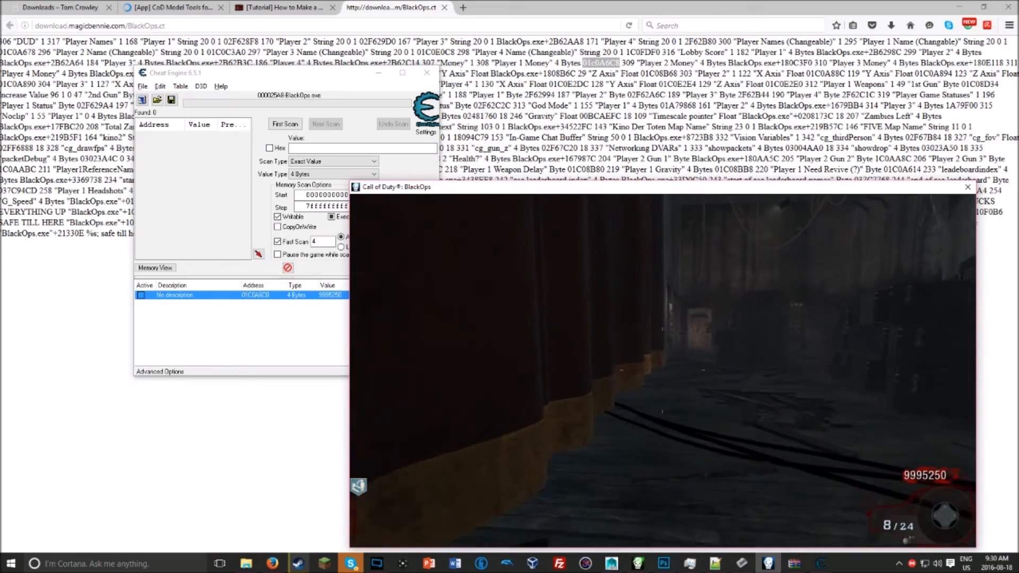
key(w)
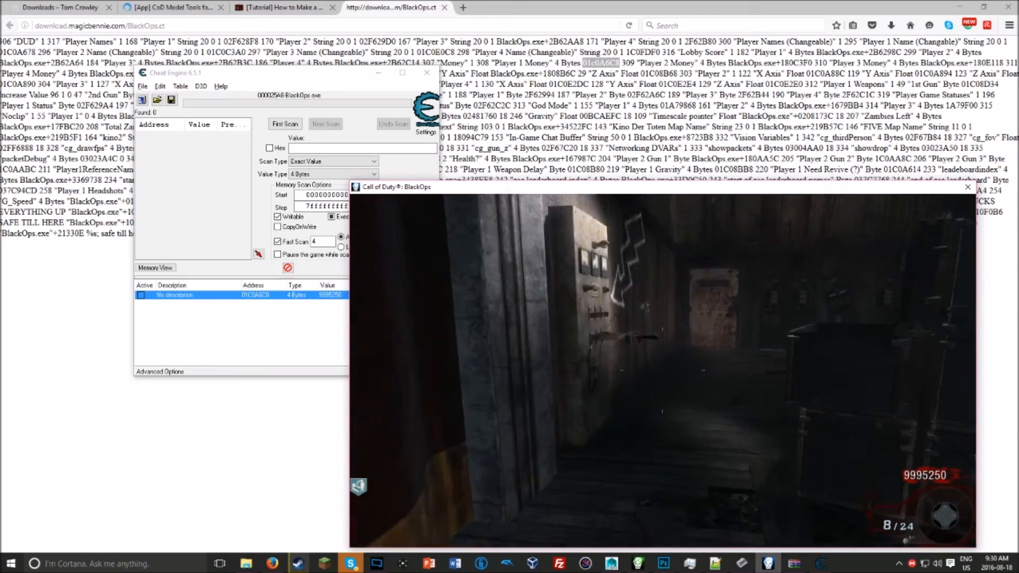
key(w)
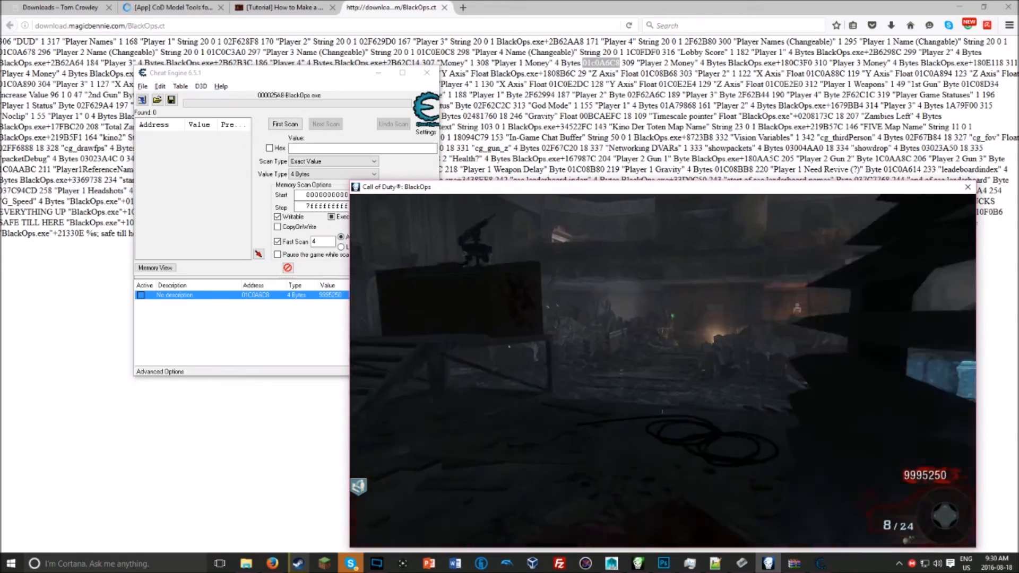
Step: Go through the theater to the Juggernog machine and buy the perk to check the custom bottle
key(w)
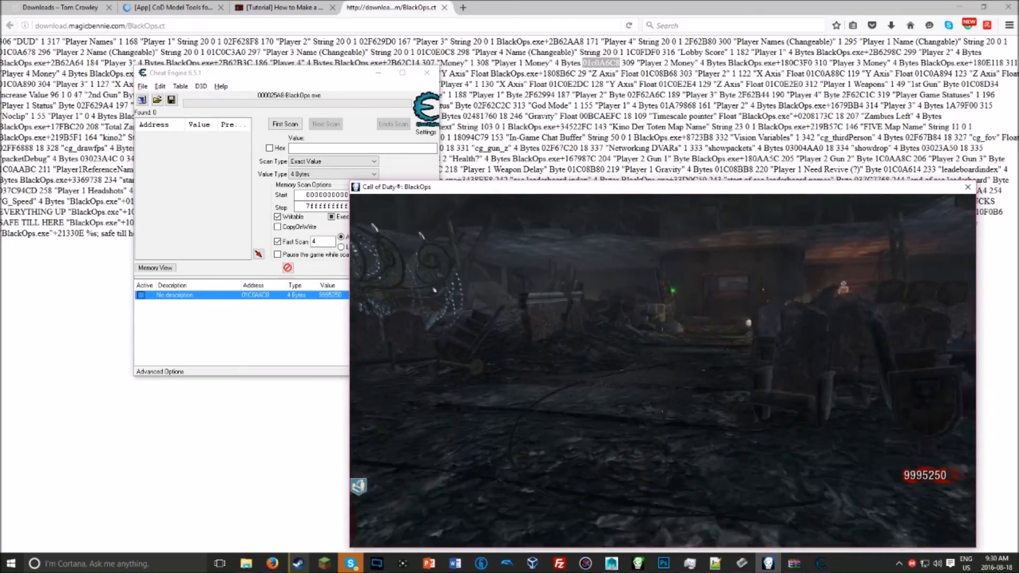
key(w)
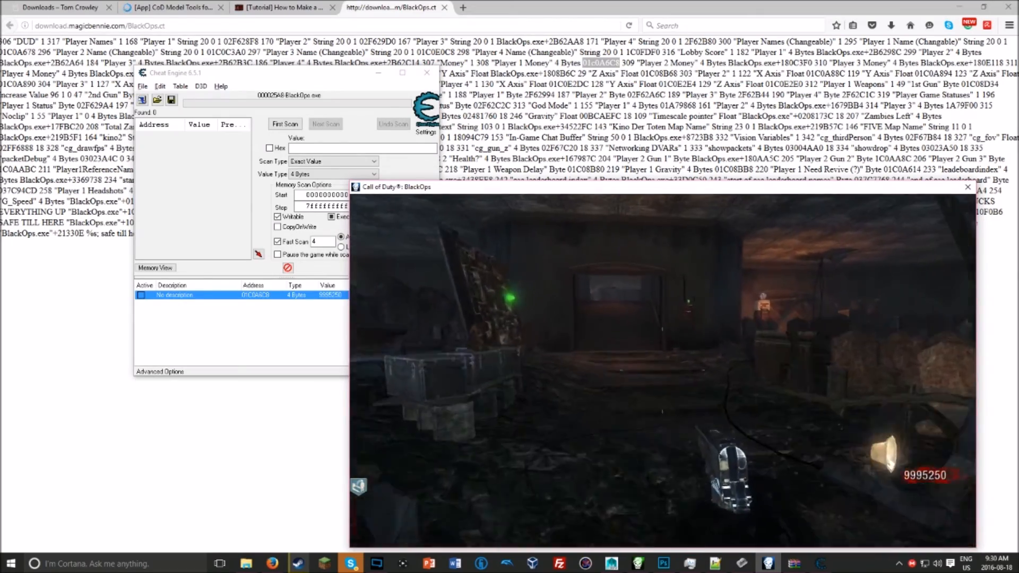
key(w)
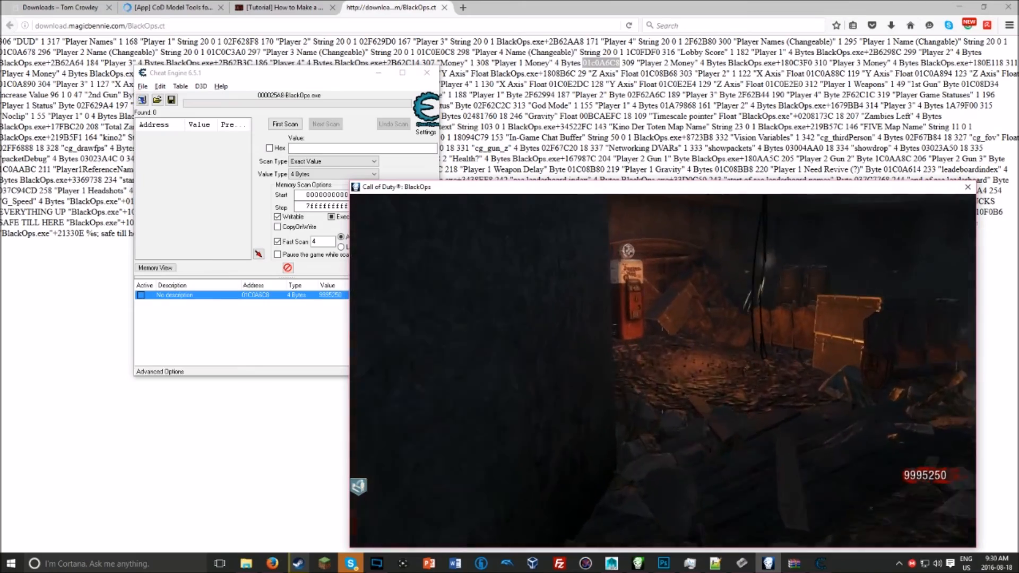
key(f)
key(w)
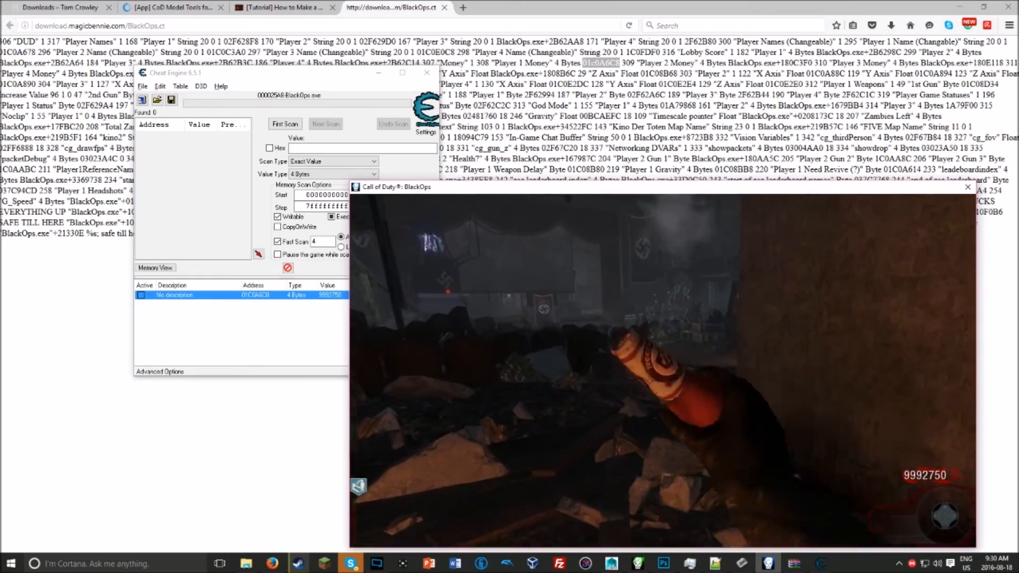
Step: Walk back through the theater toward the stage, firing the M1911 pistol
key(w)
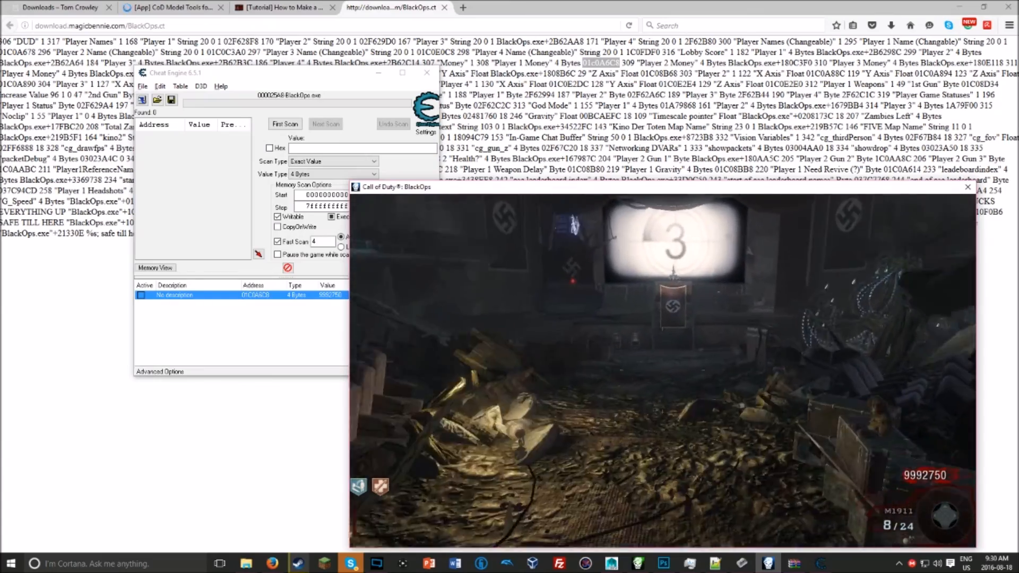
key(w)
click(662, 371)
click(662, 370)
click(662, 371)
click(662, 371)
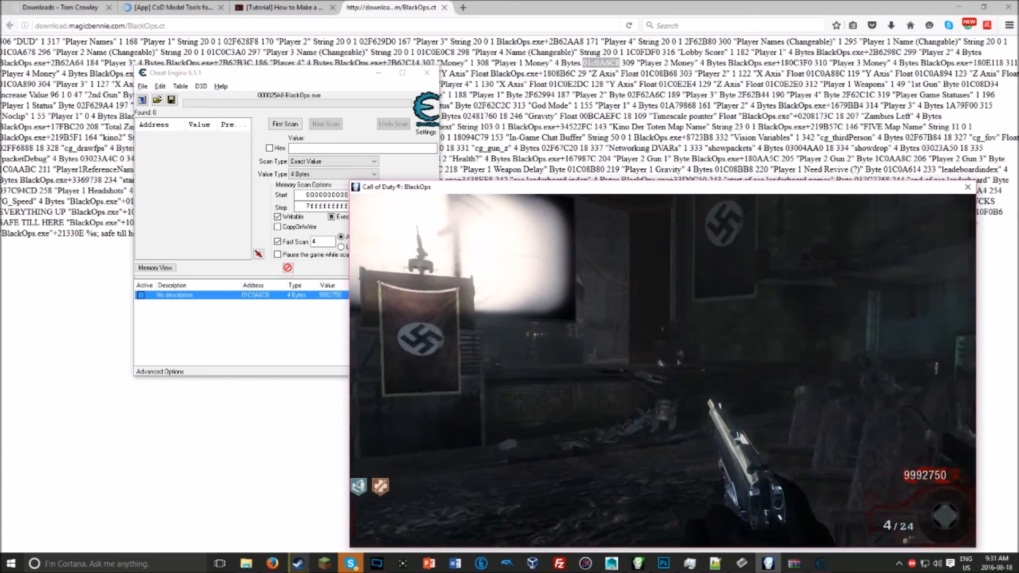
click(662, 371)
click(662, 370)
click(663, 371)
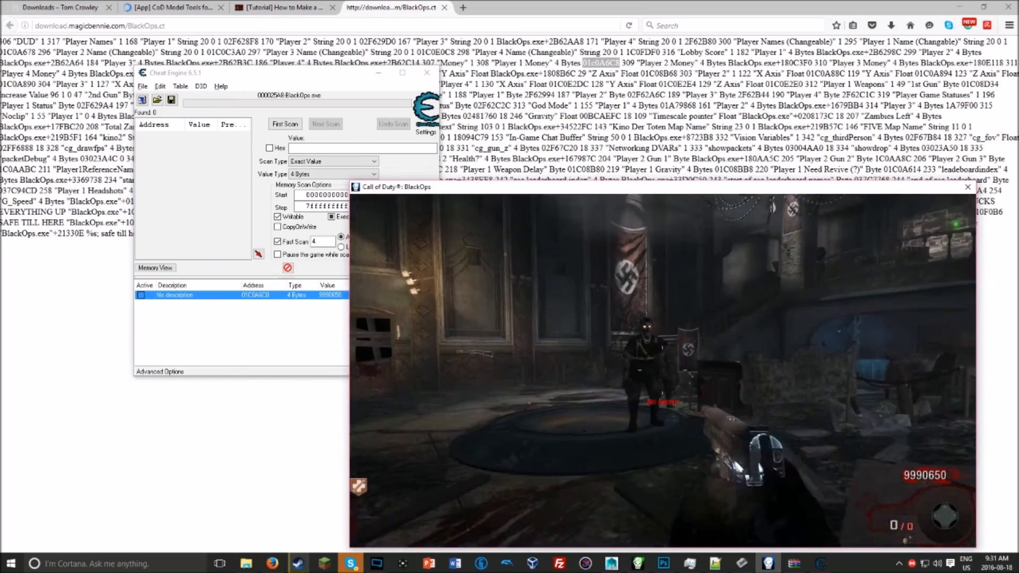
Step: Move through the map to the theater, pause the match and switch to Cheat Engine
key(w)
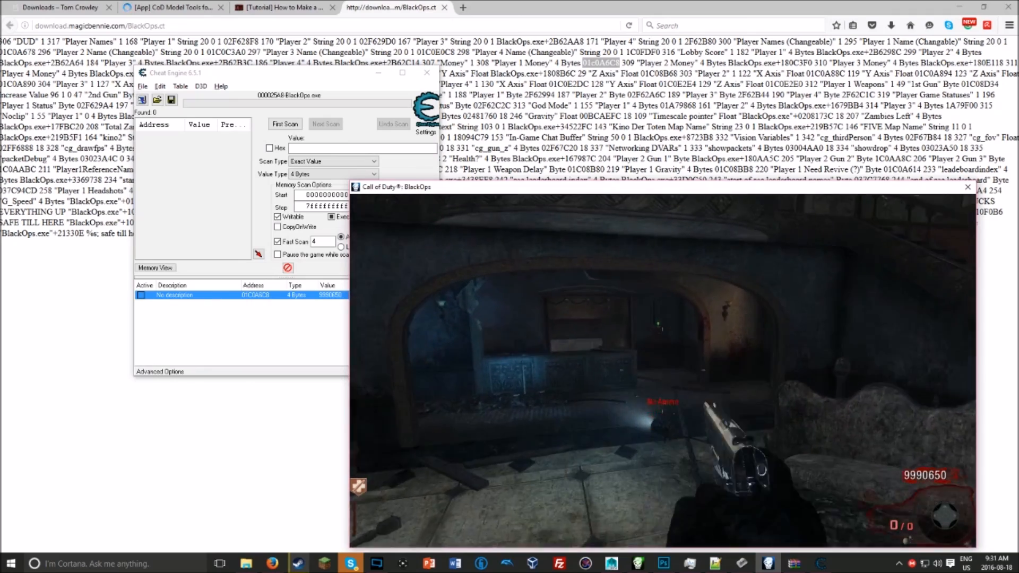
key(w)
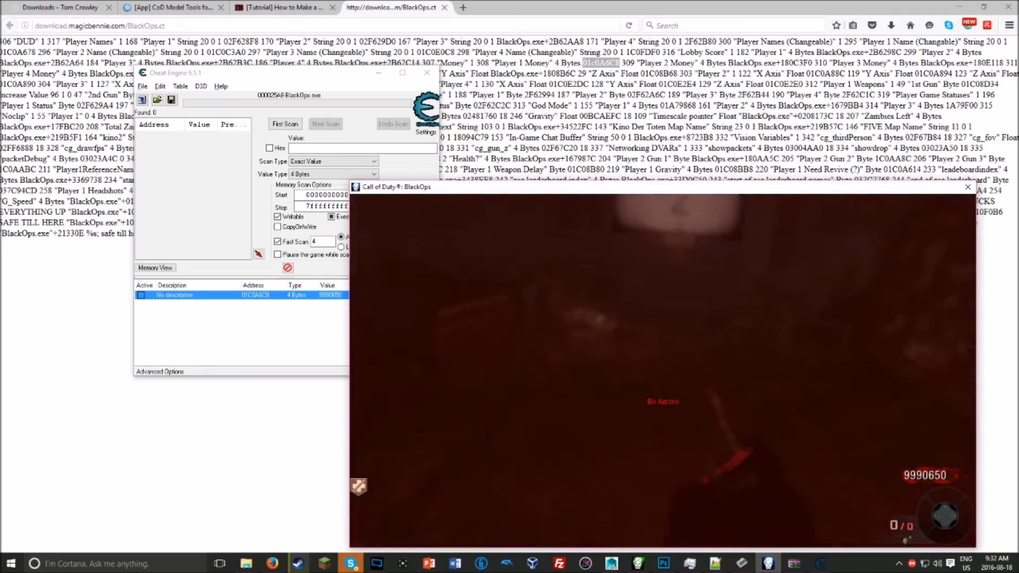
key(Escape)
key(alt+Tab)
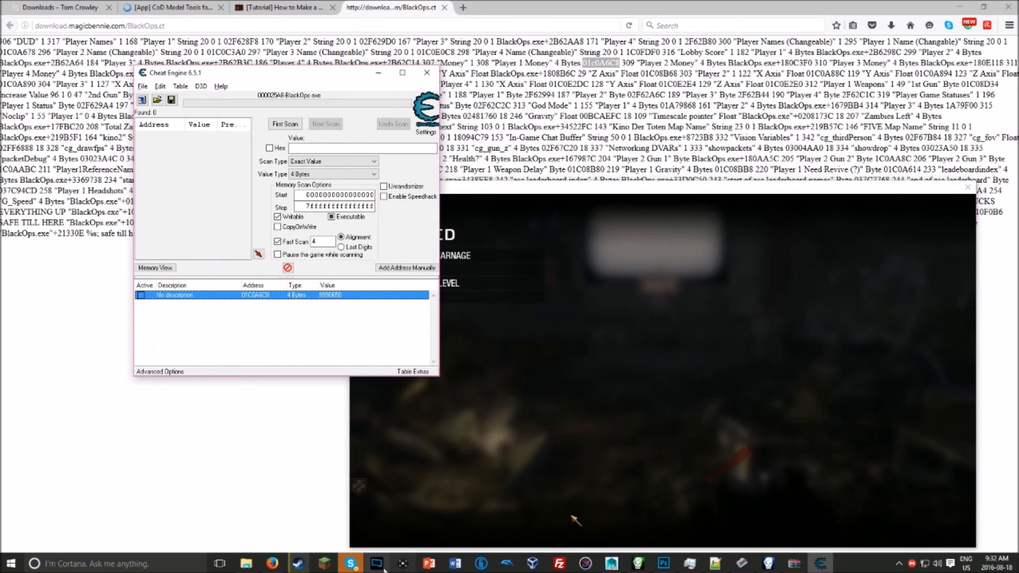